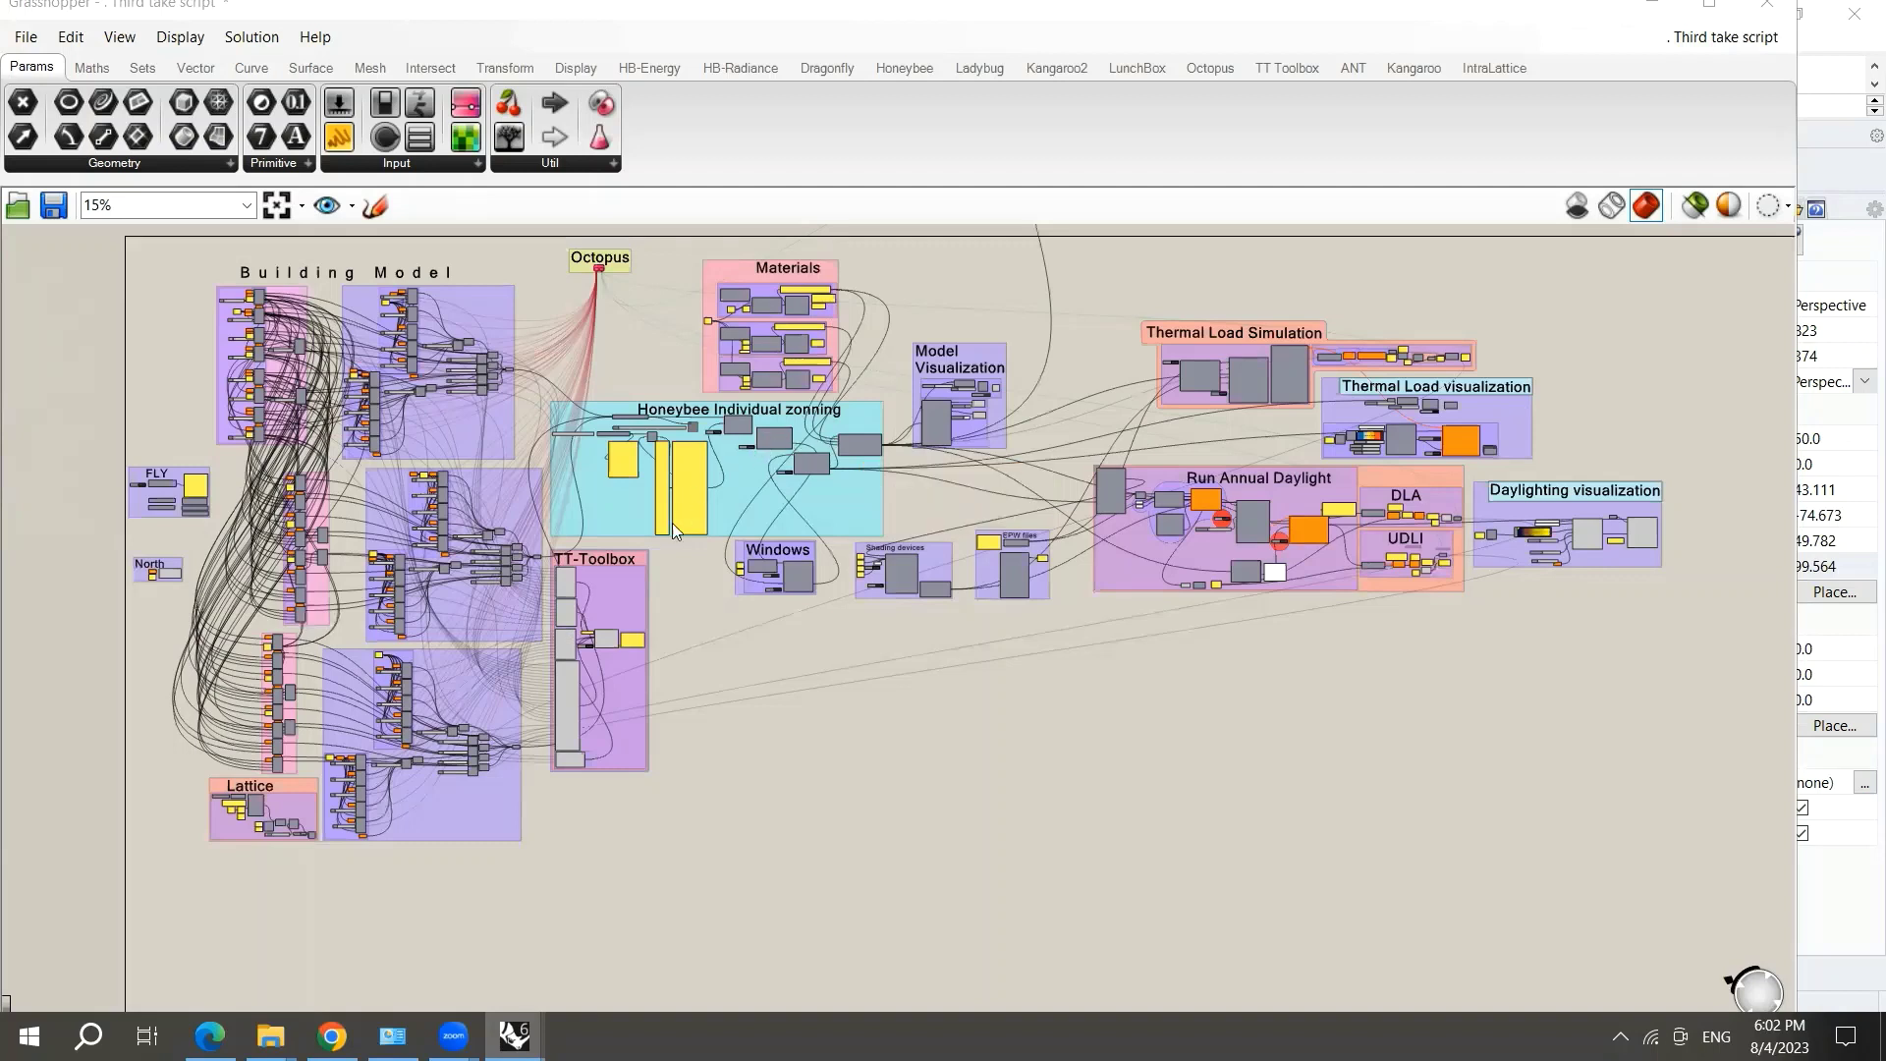
- Nudge the TT-Toolbox group slightly left and up, beside the Windows group
drag(621, 569, 683, 566)
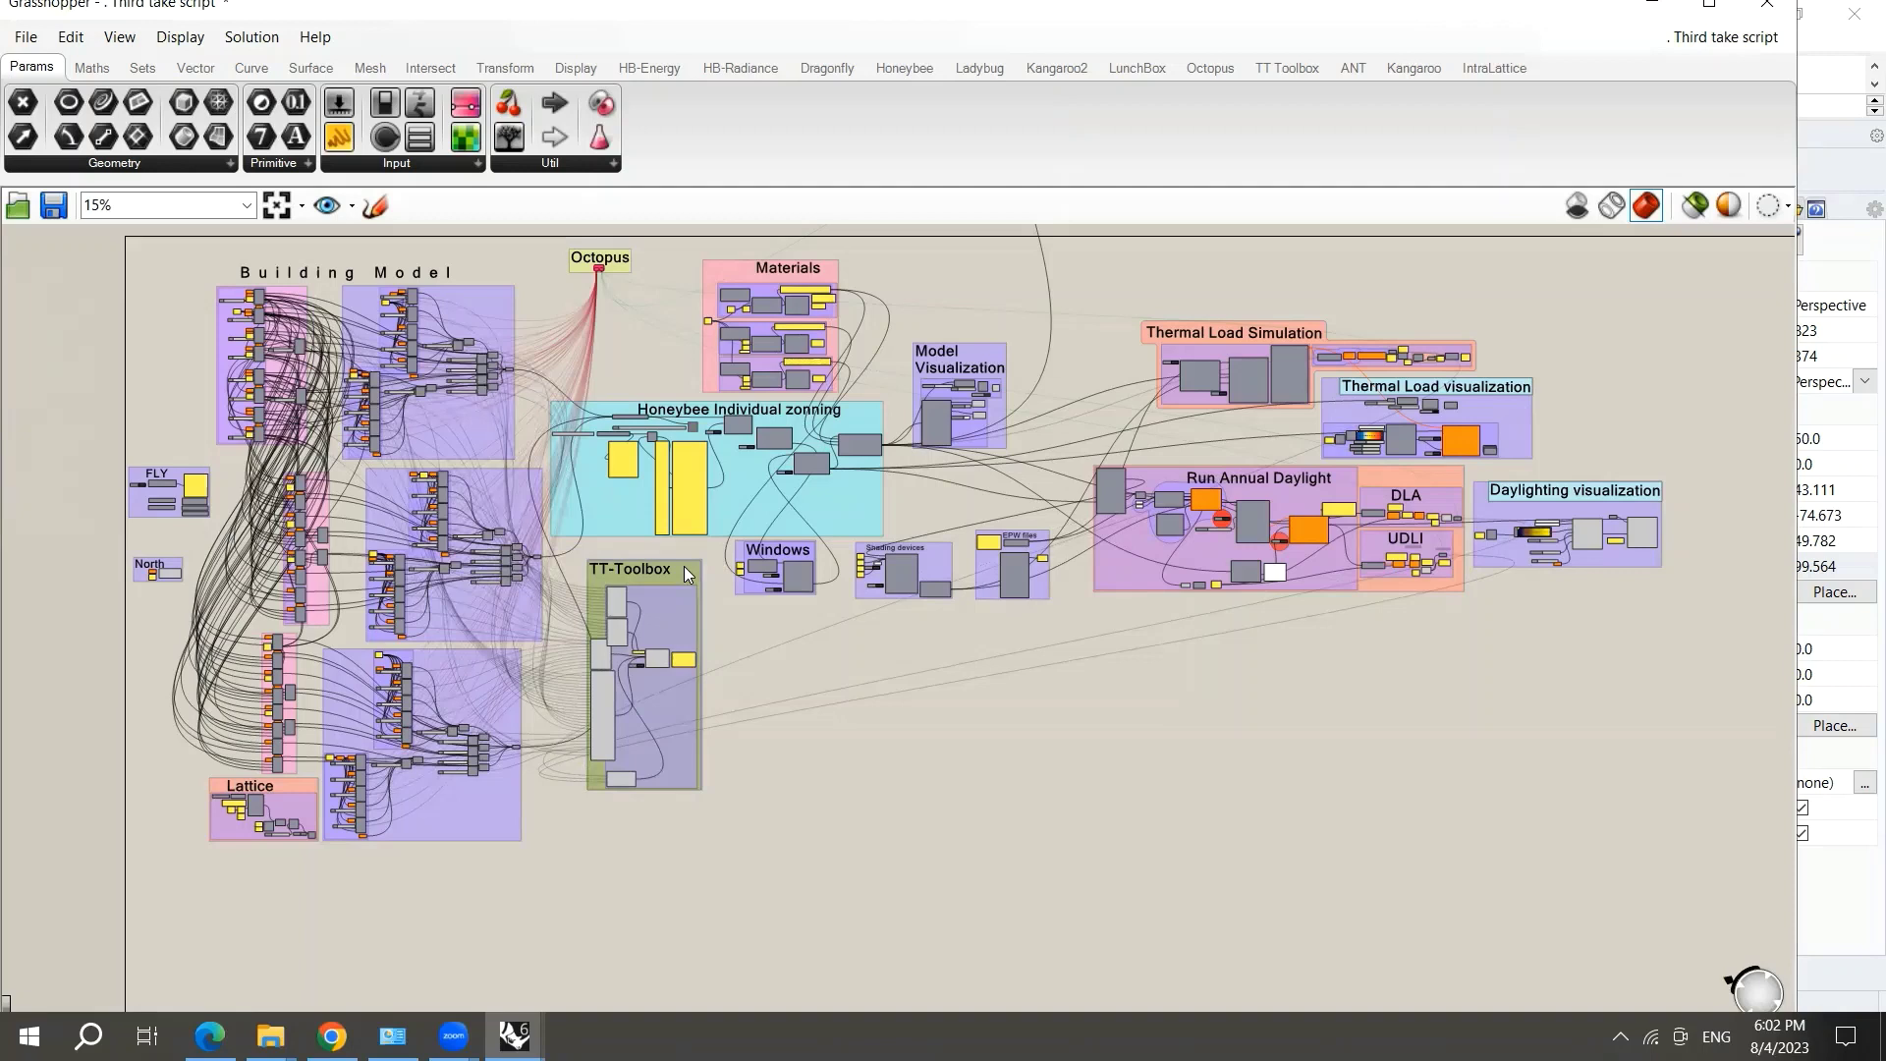
drag(684, 566, 676, 560)
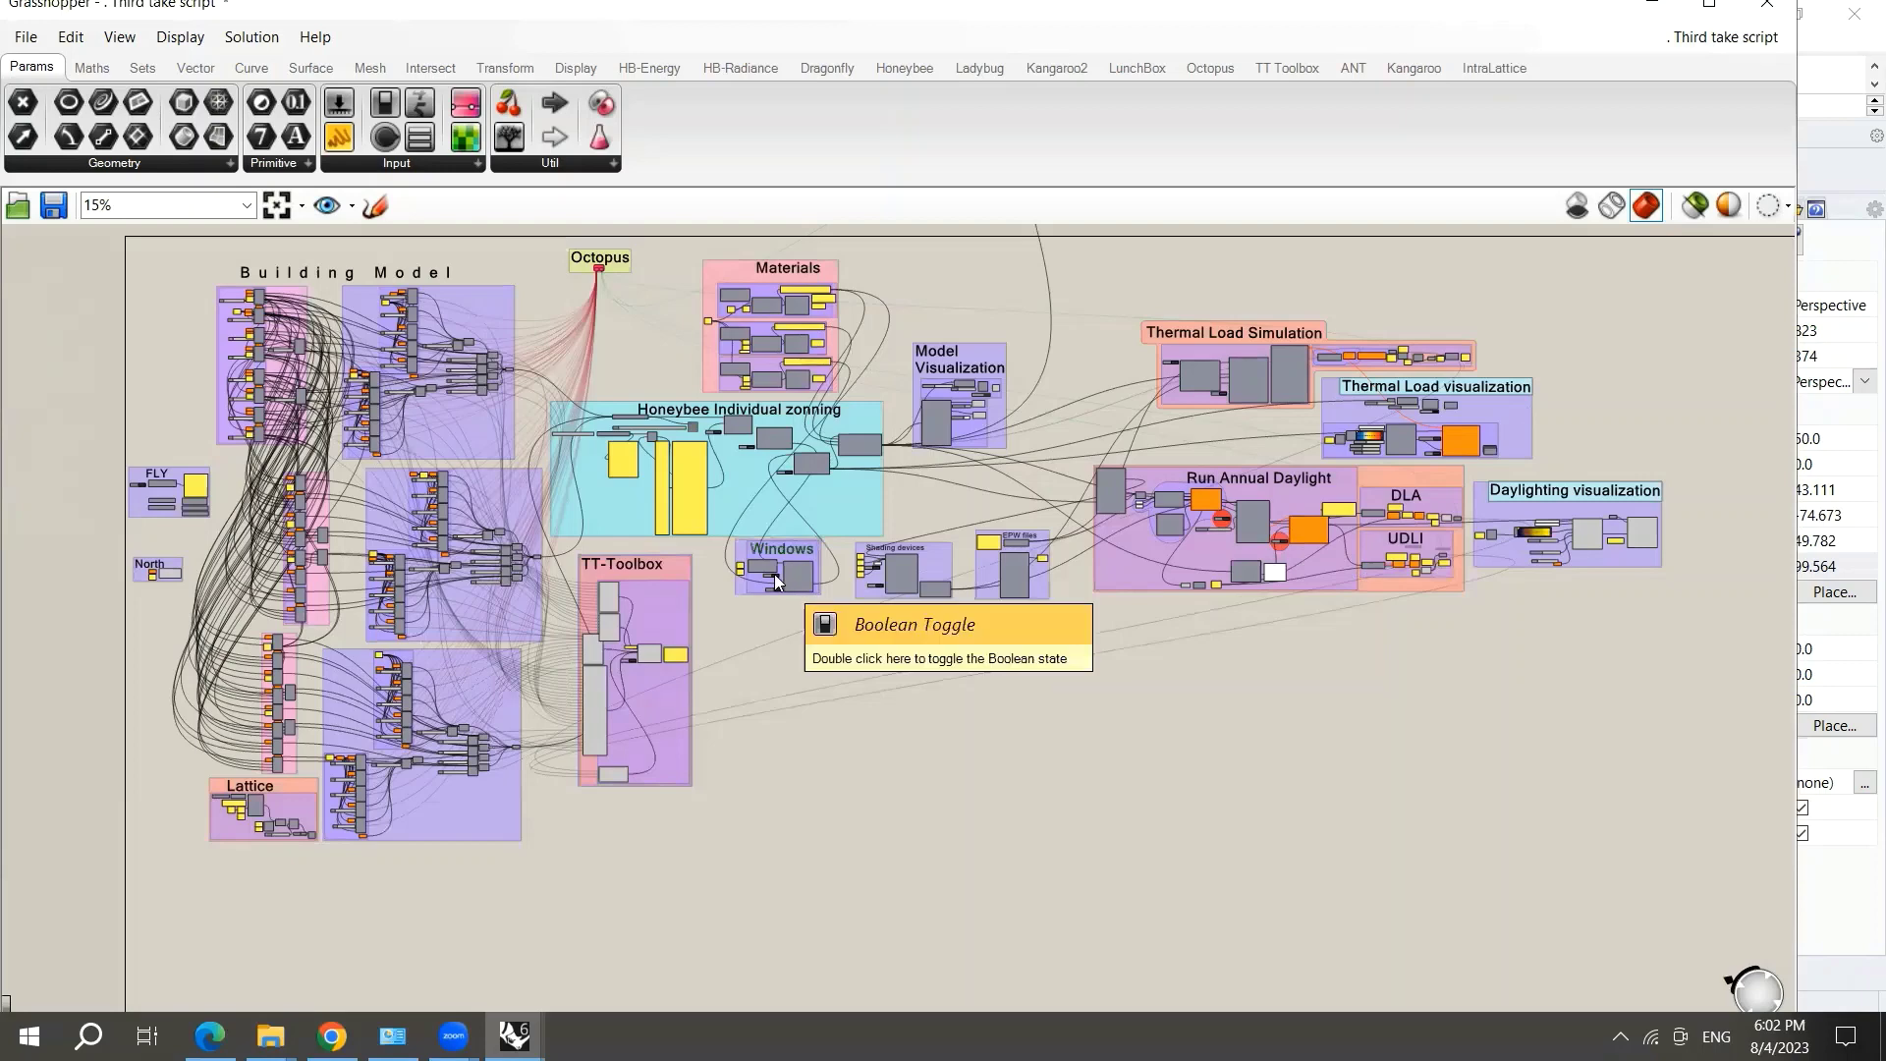
scroll(774, 589, up, 1)
scroll(774, 590, up, 10)
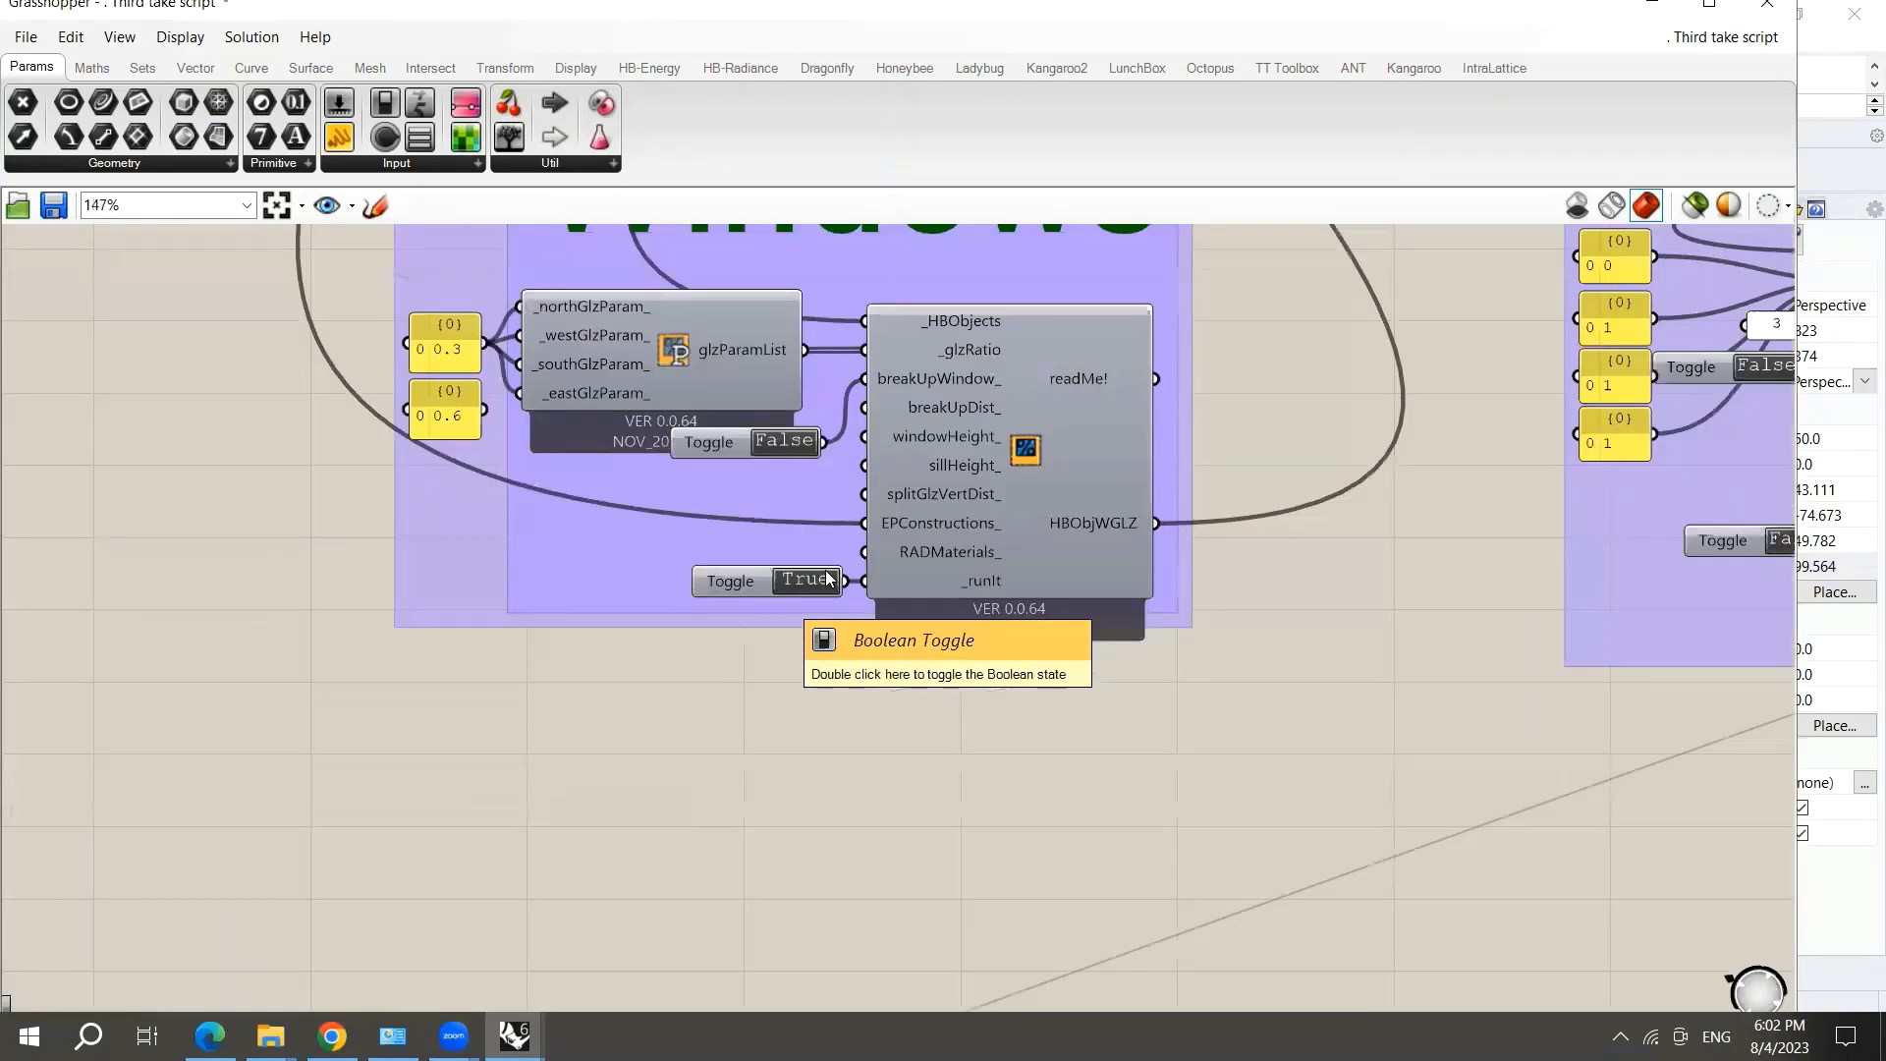
scroll(780, 540, down, 1)
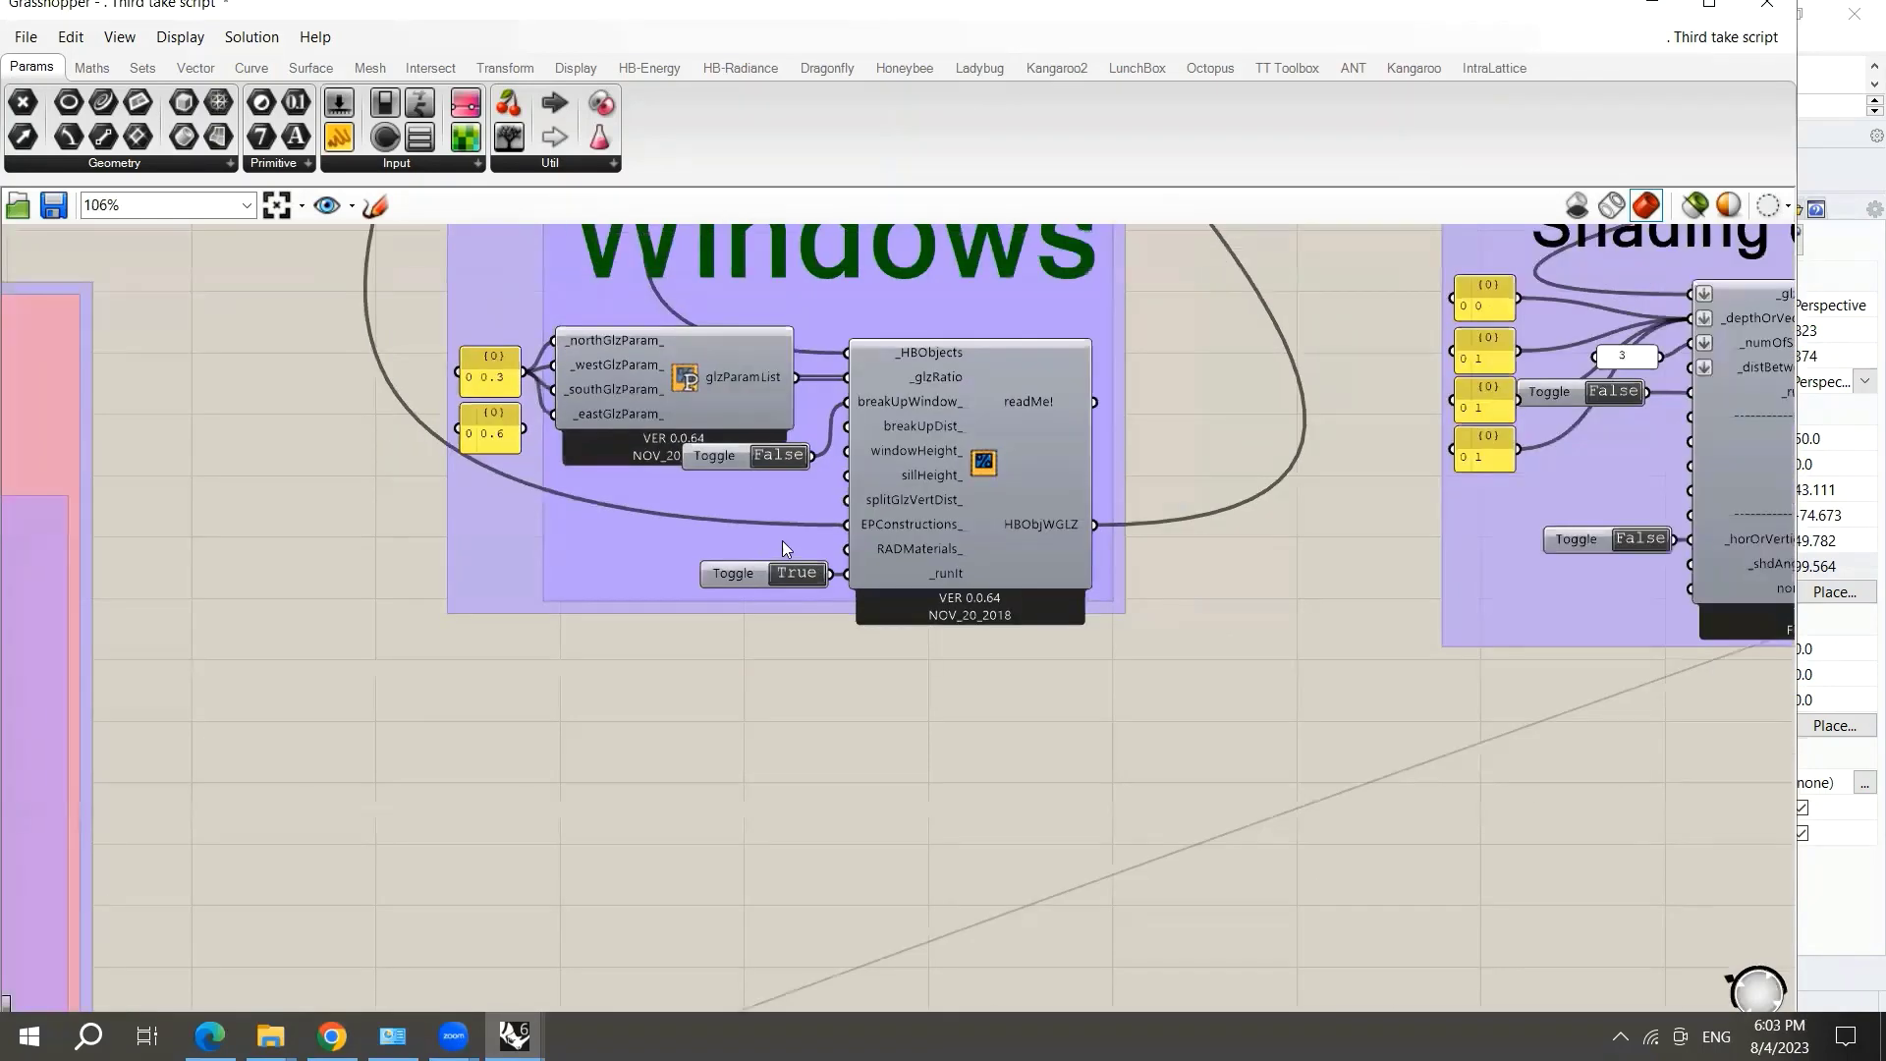
scroll(783, 541, down, 3)
scroll(801, 596, down, 6)
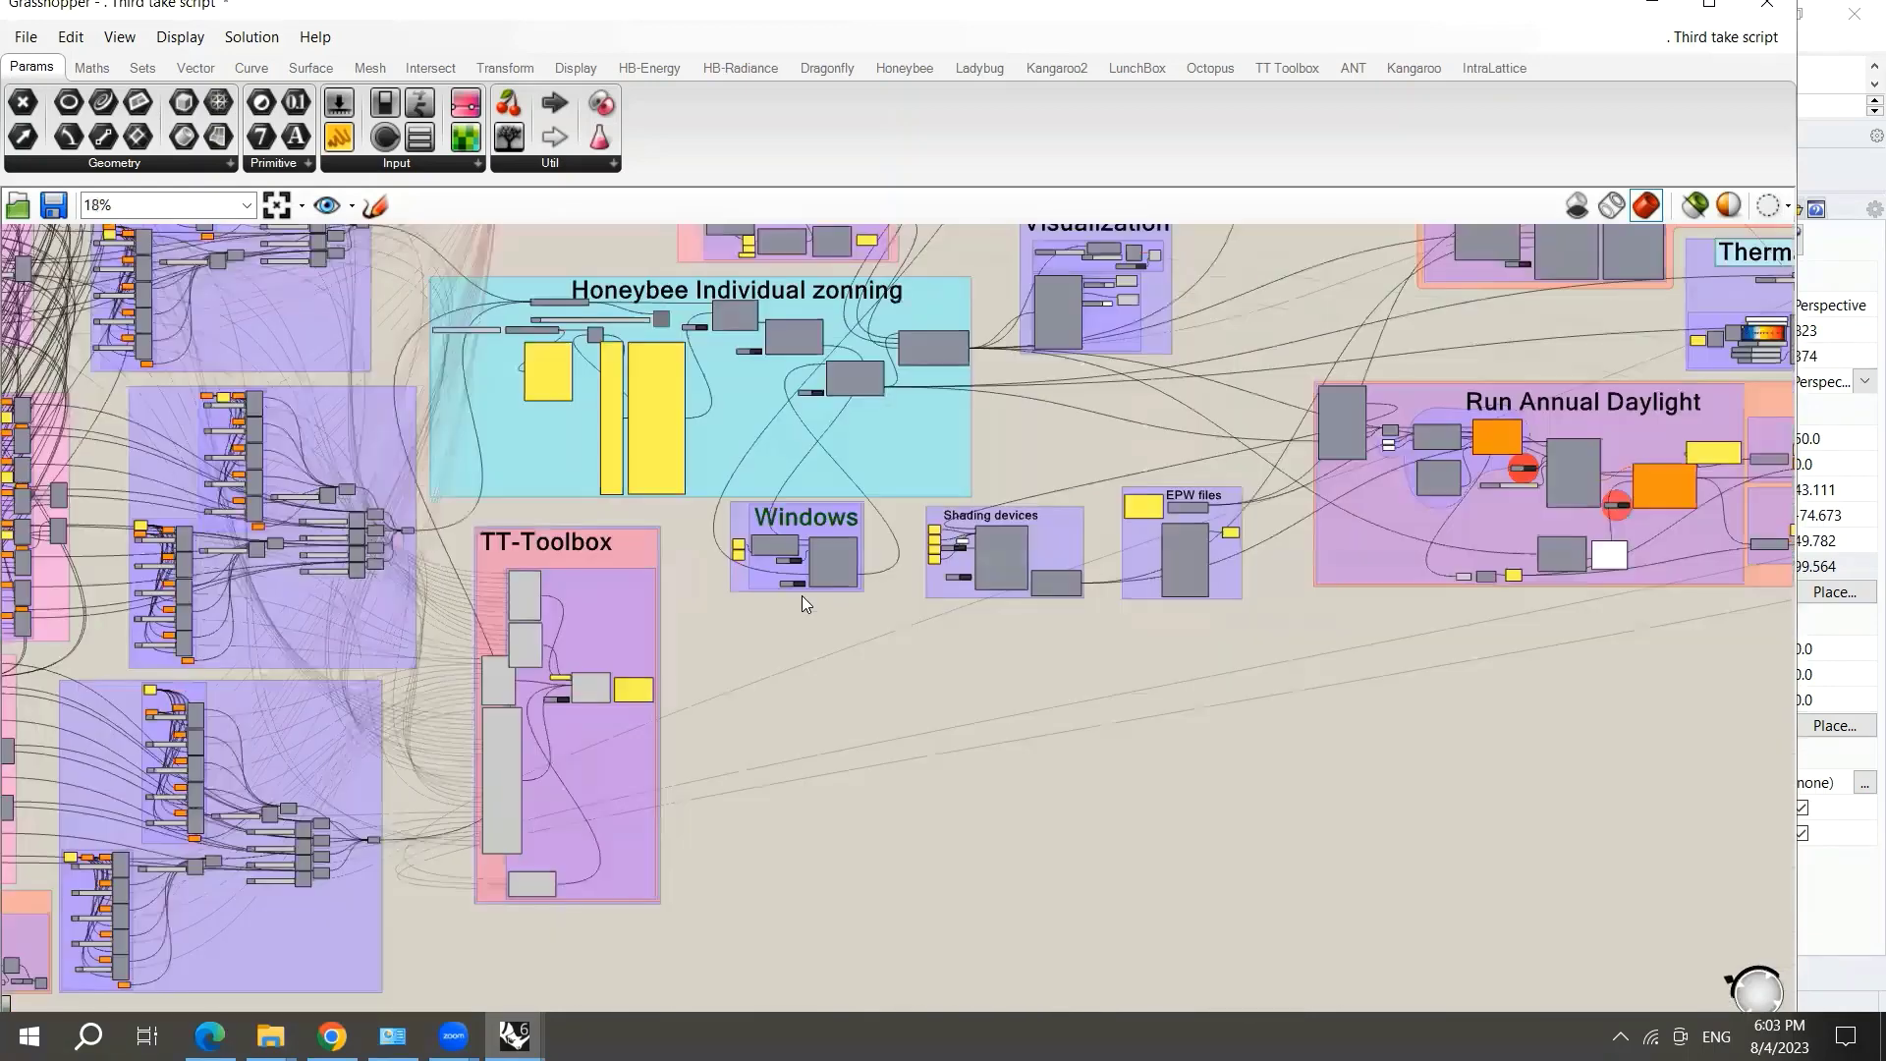
scroll(998, 586, up, 5)
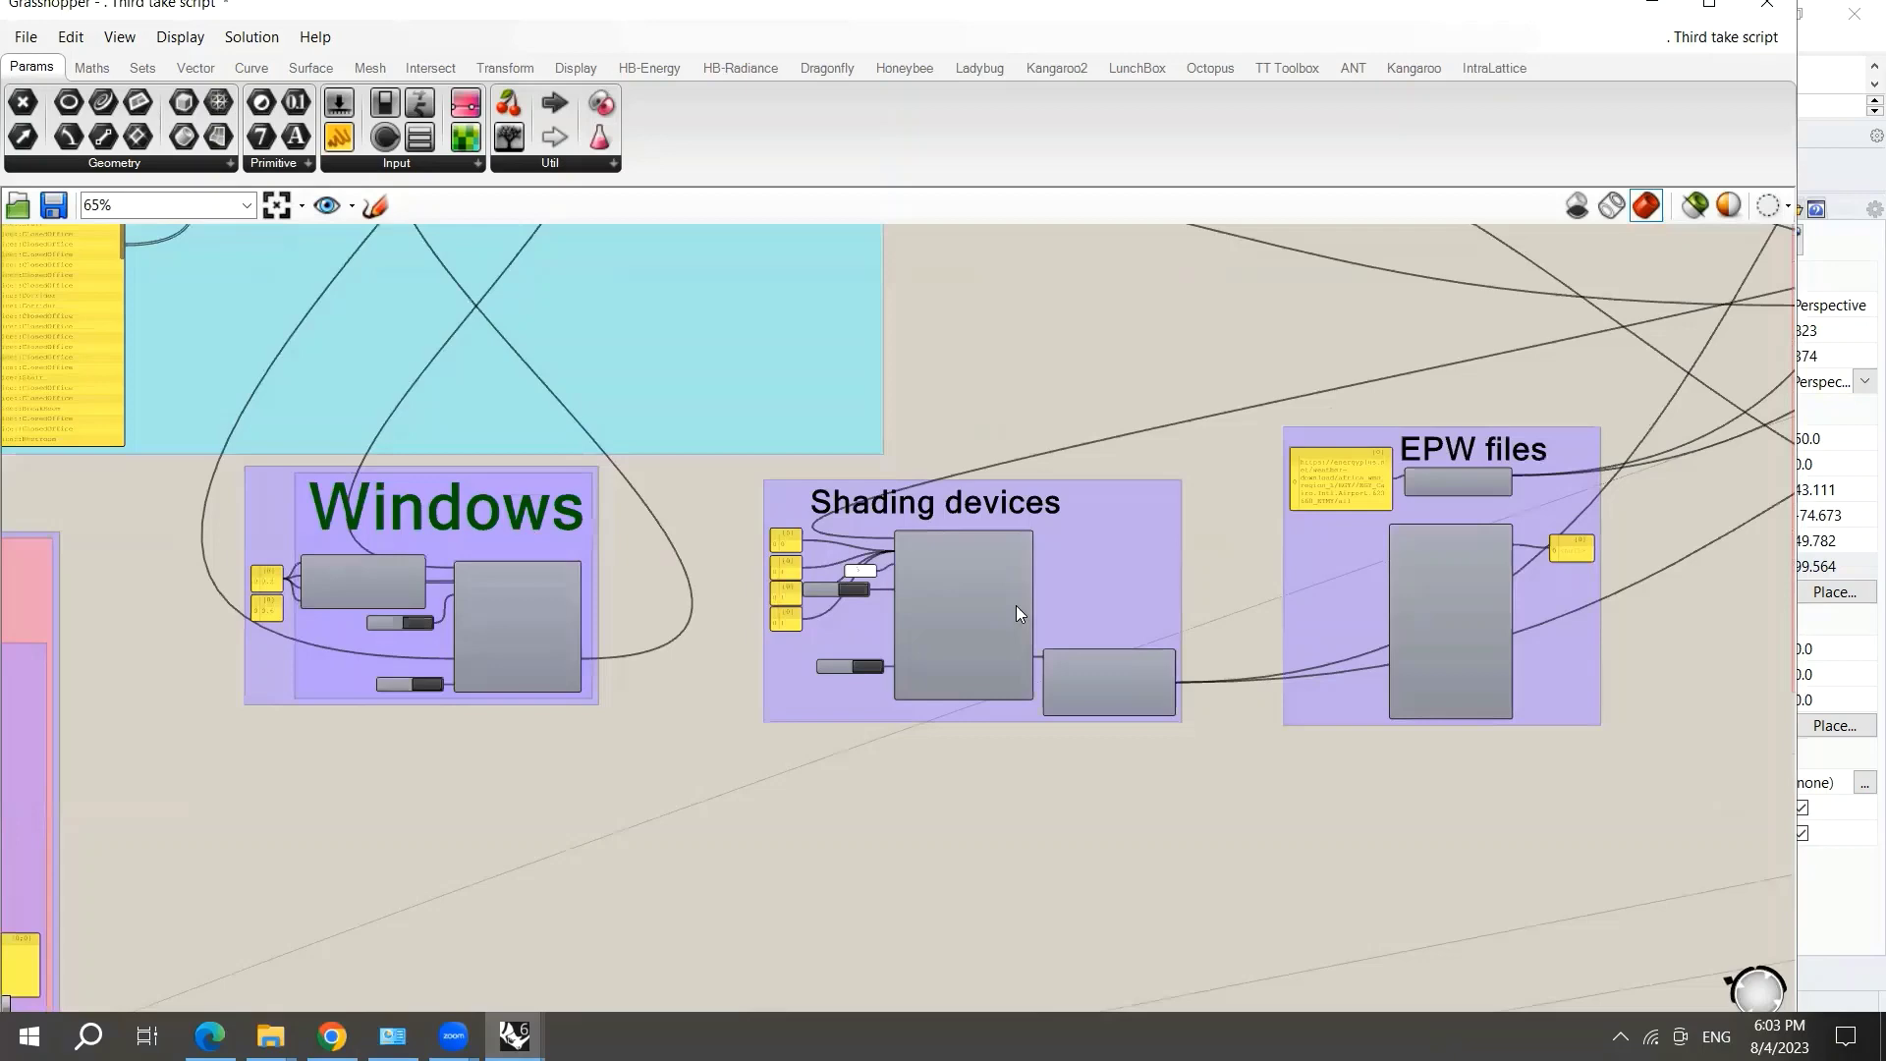
mouse_move(963, 579)
scroll(963, 579, down, 3)
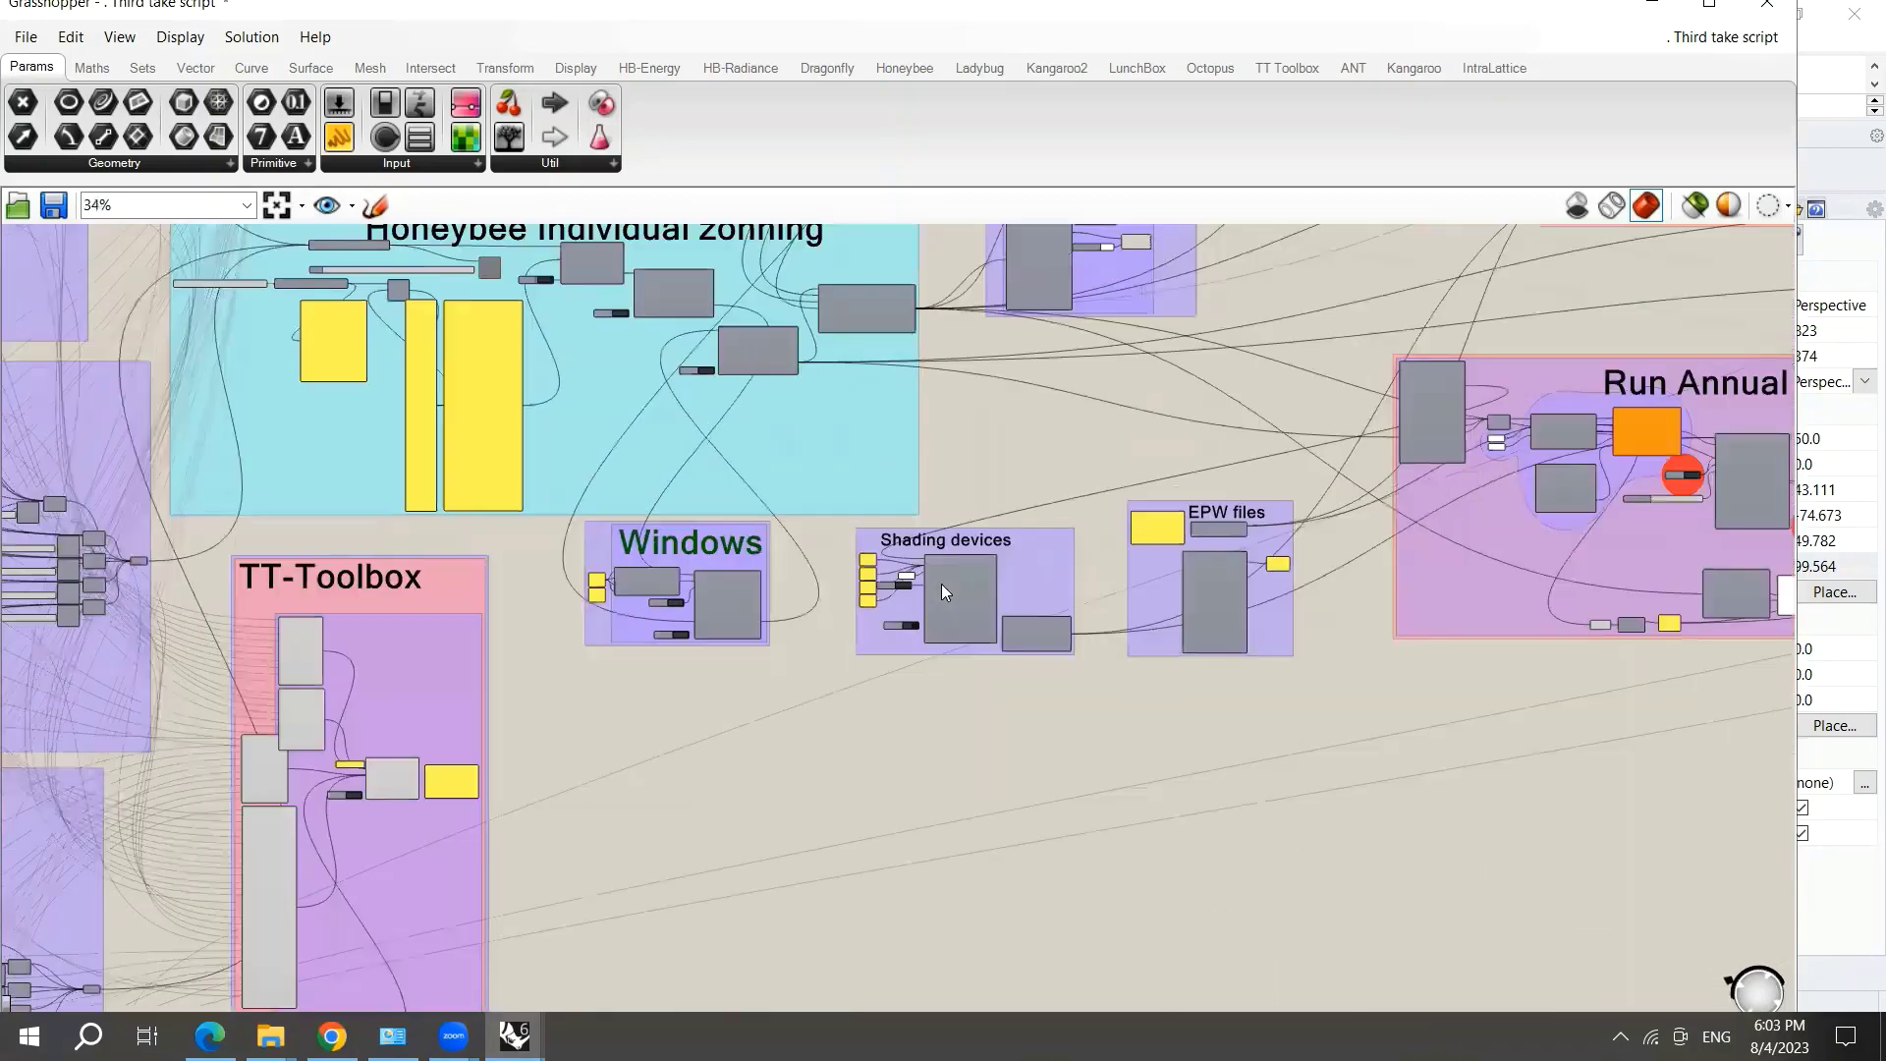
scroll(892, 475, down, 2)
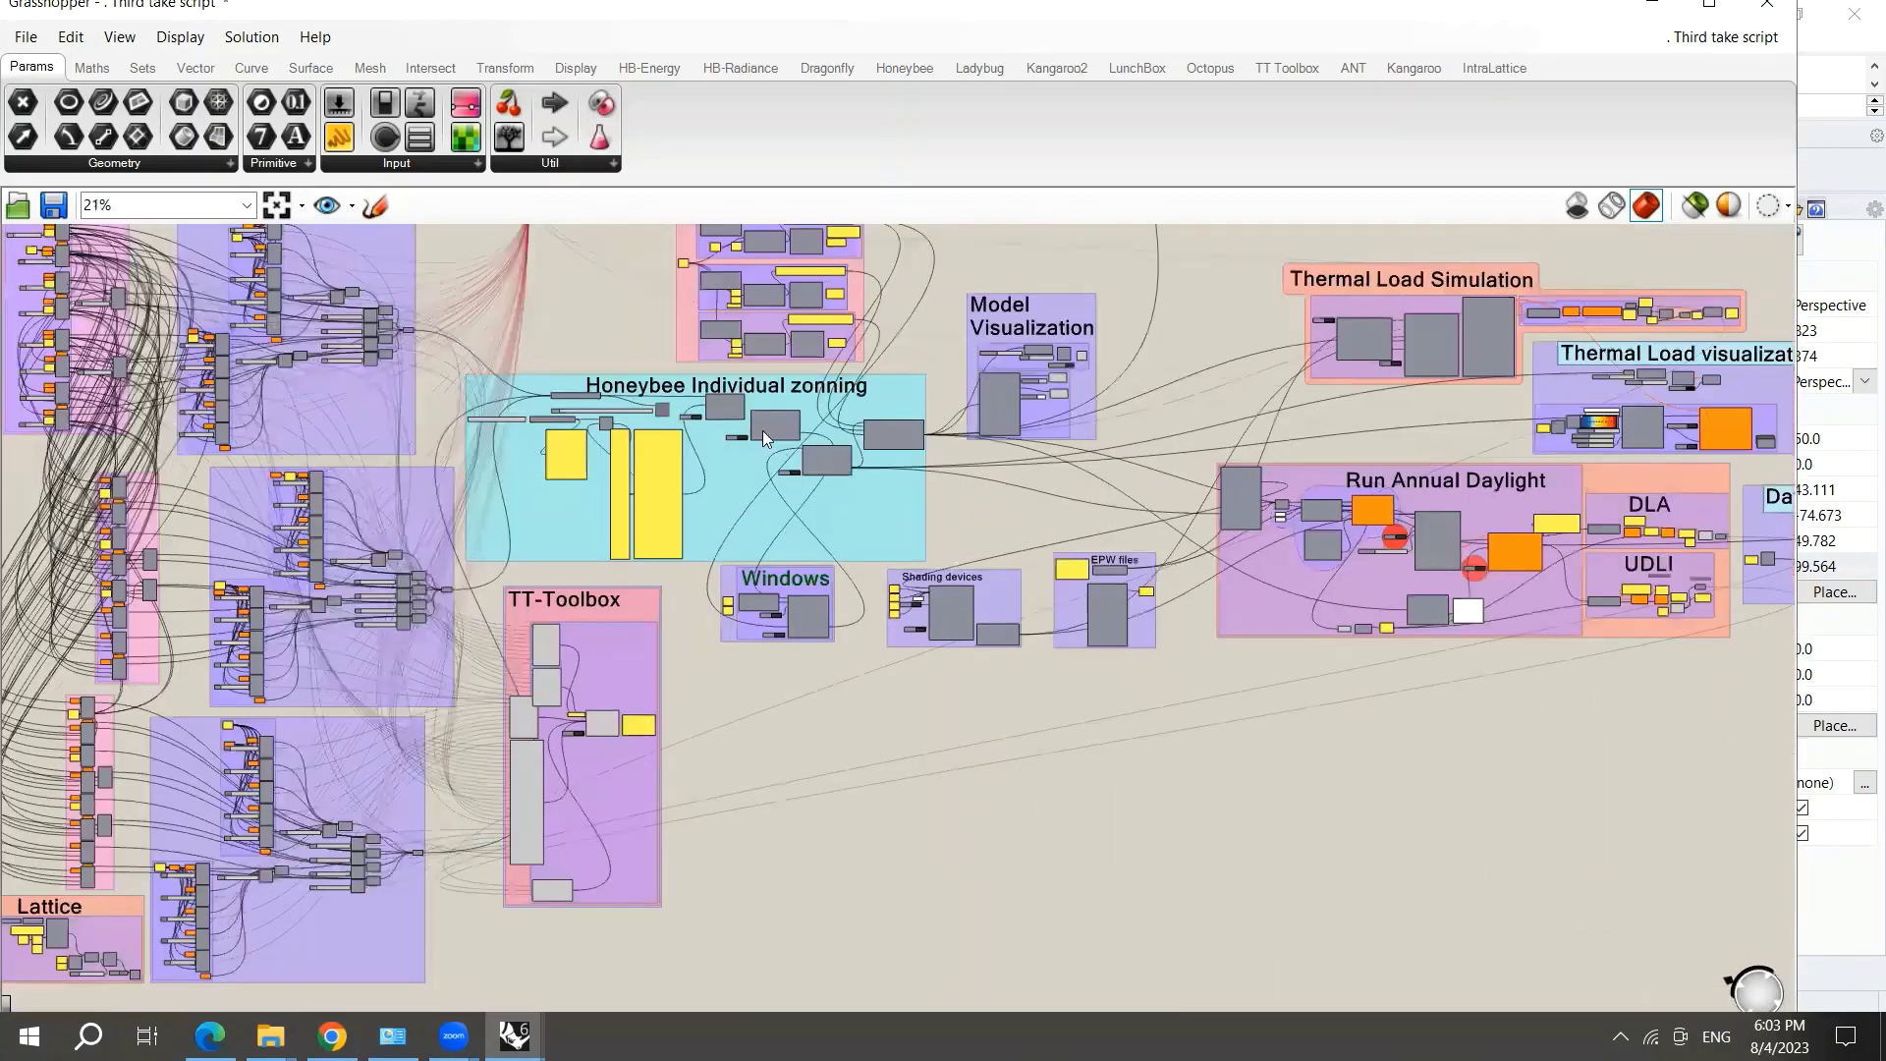
scroll(857, 428, down, 1)
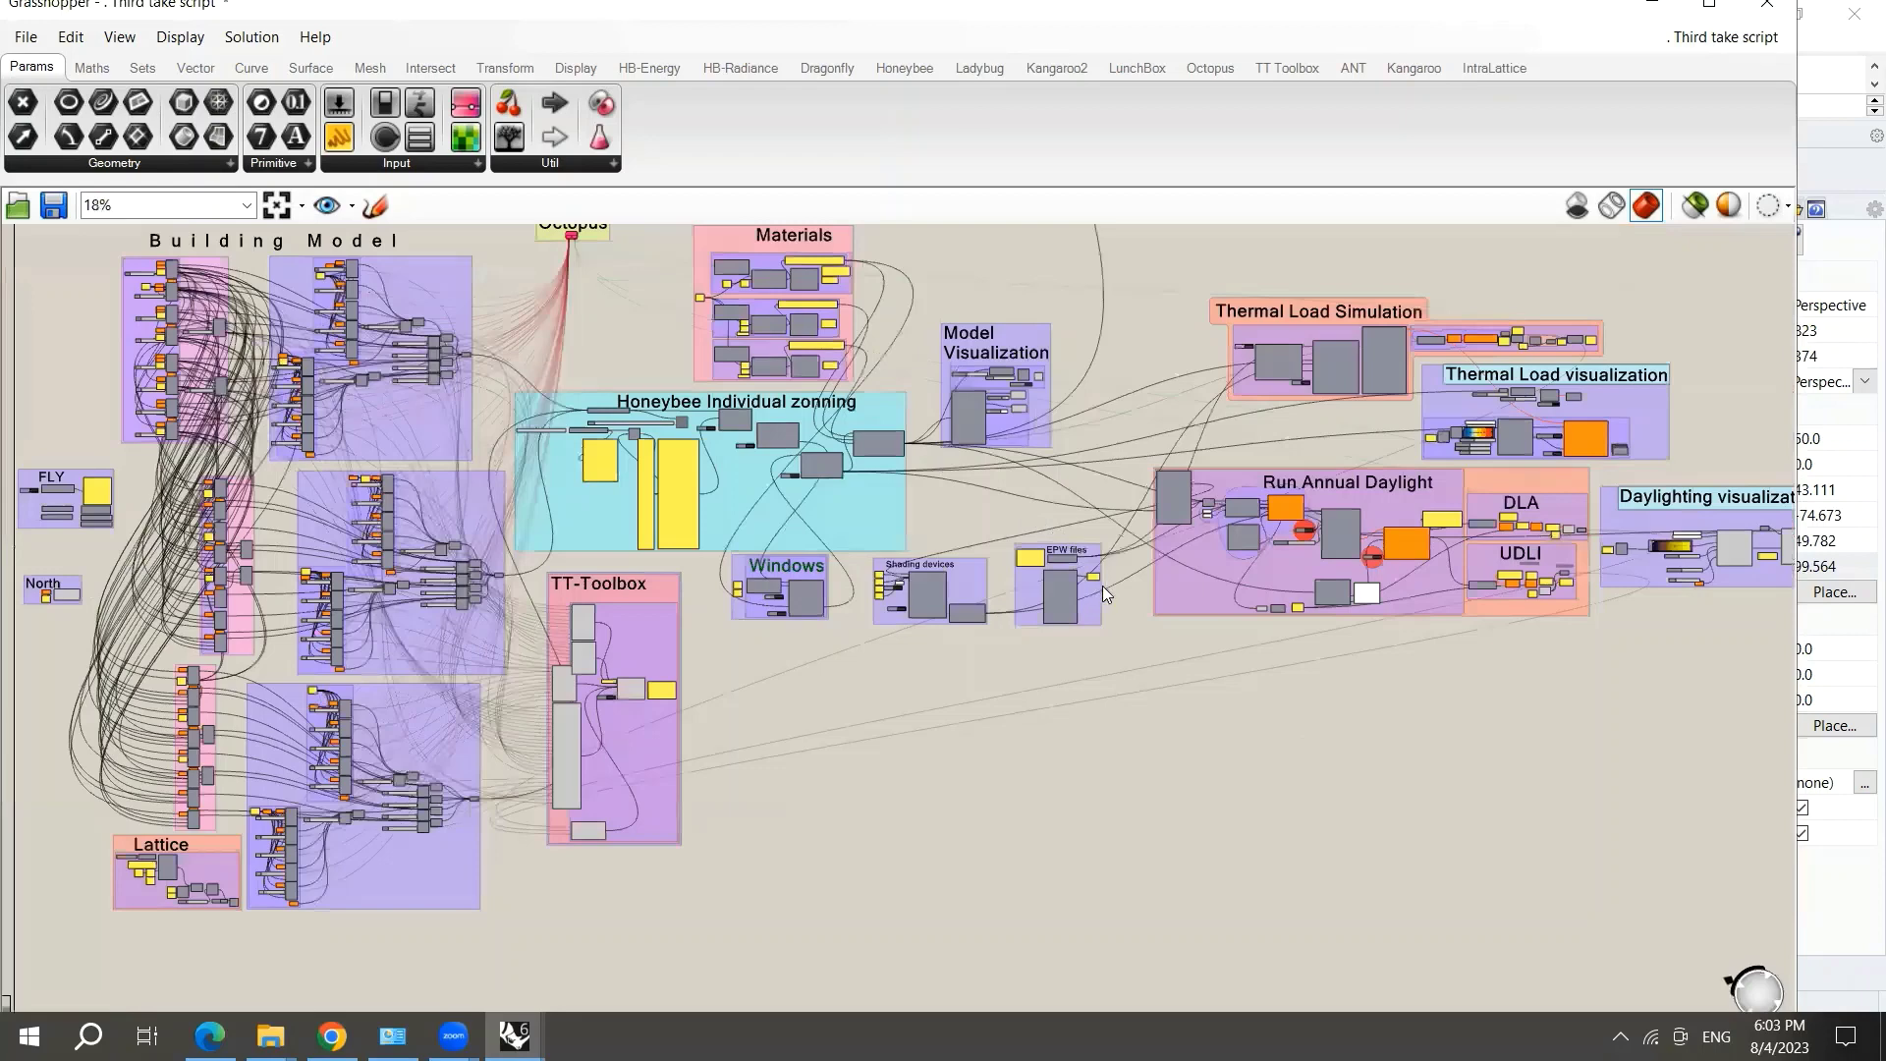
scroll(1088, 590, up, 7)
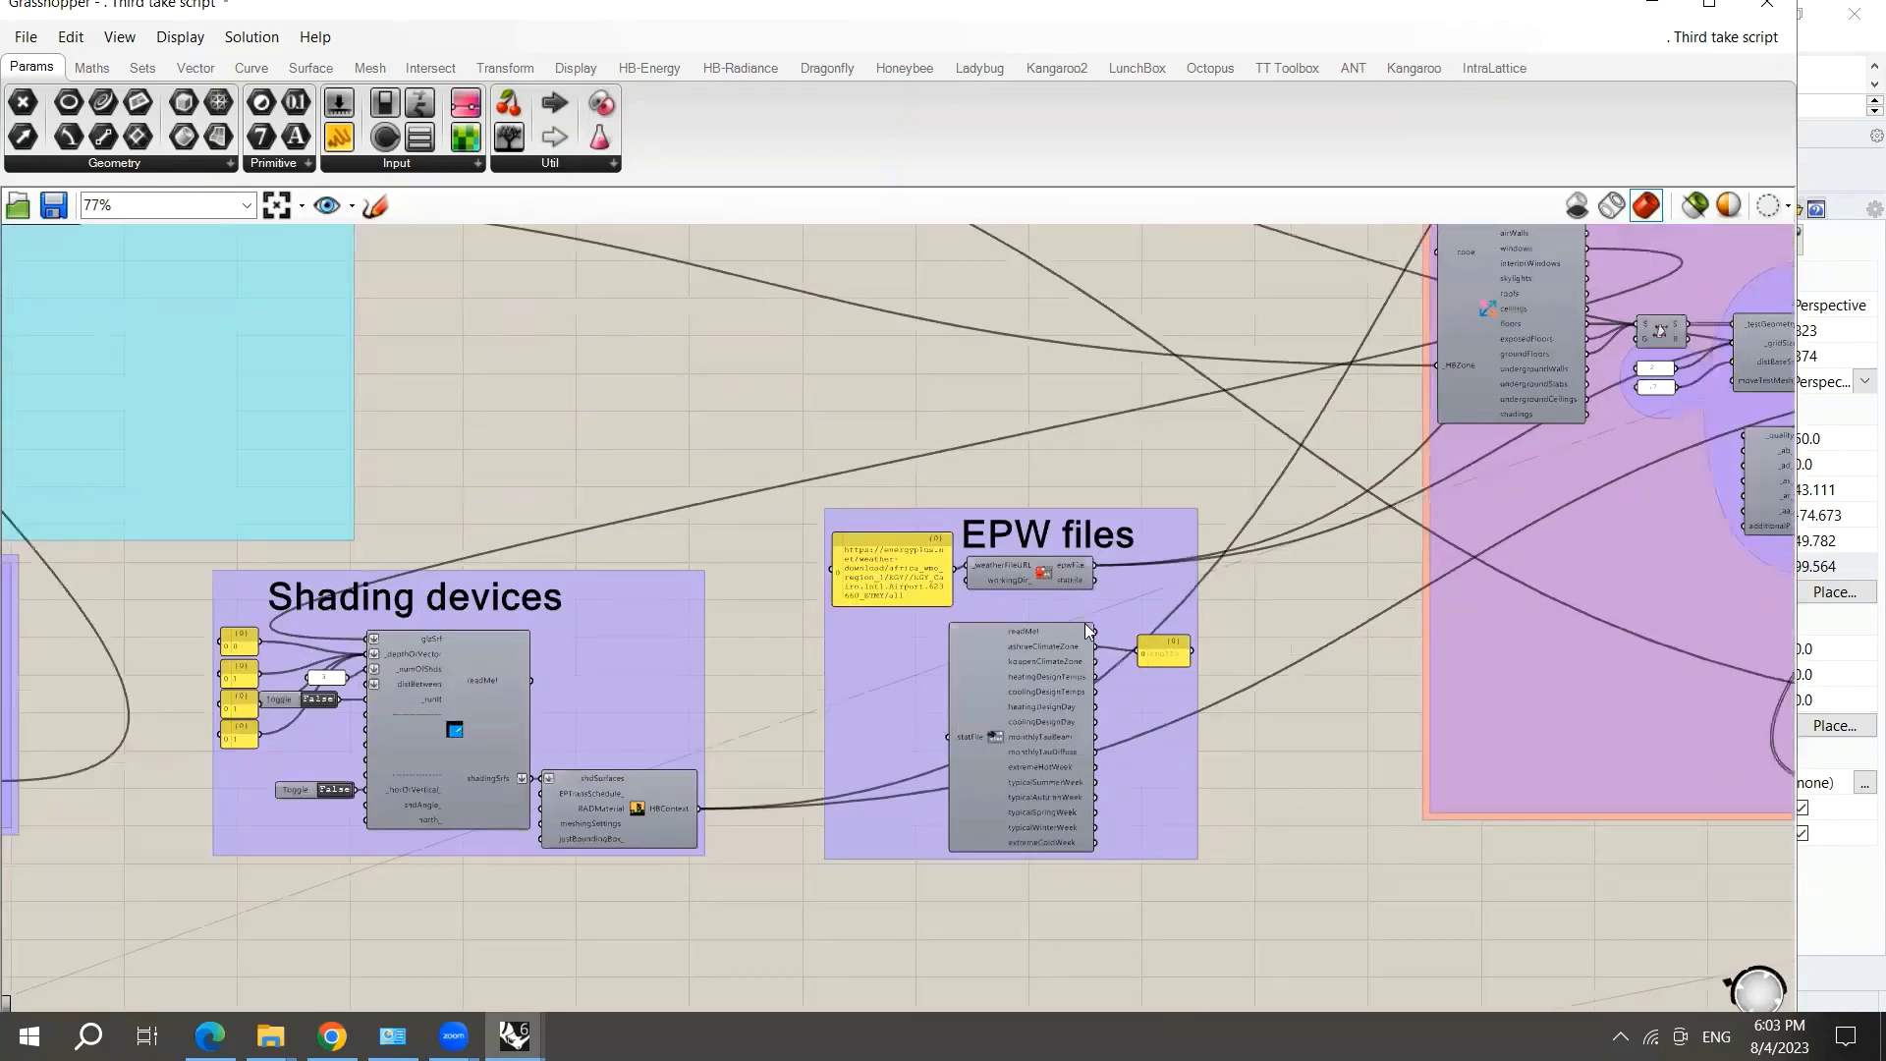
scroll(1044, 657, up, 1)
scroll(1039, 656, down, 2)
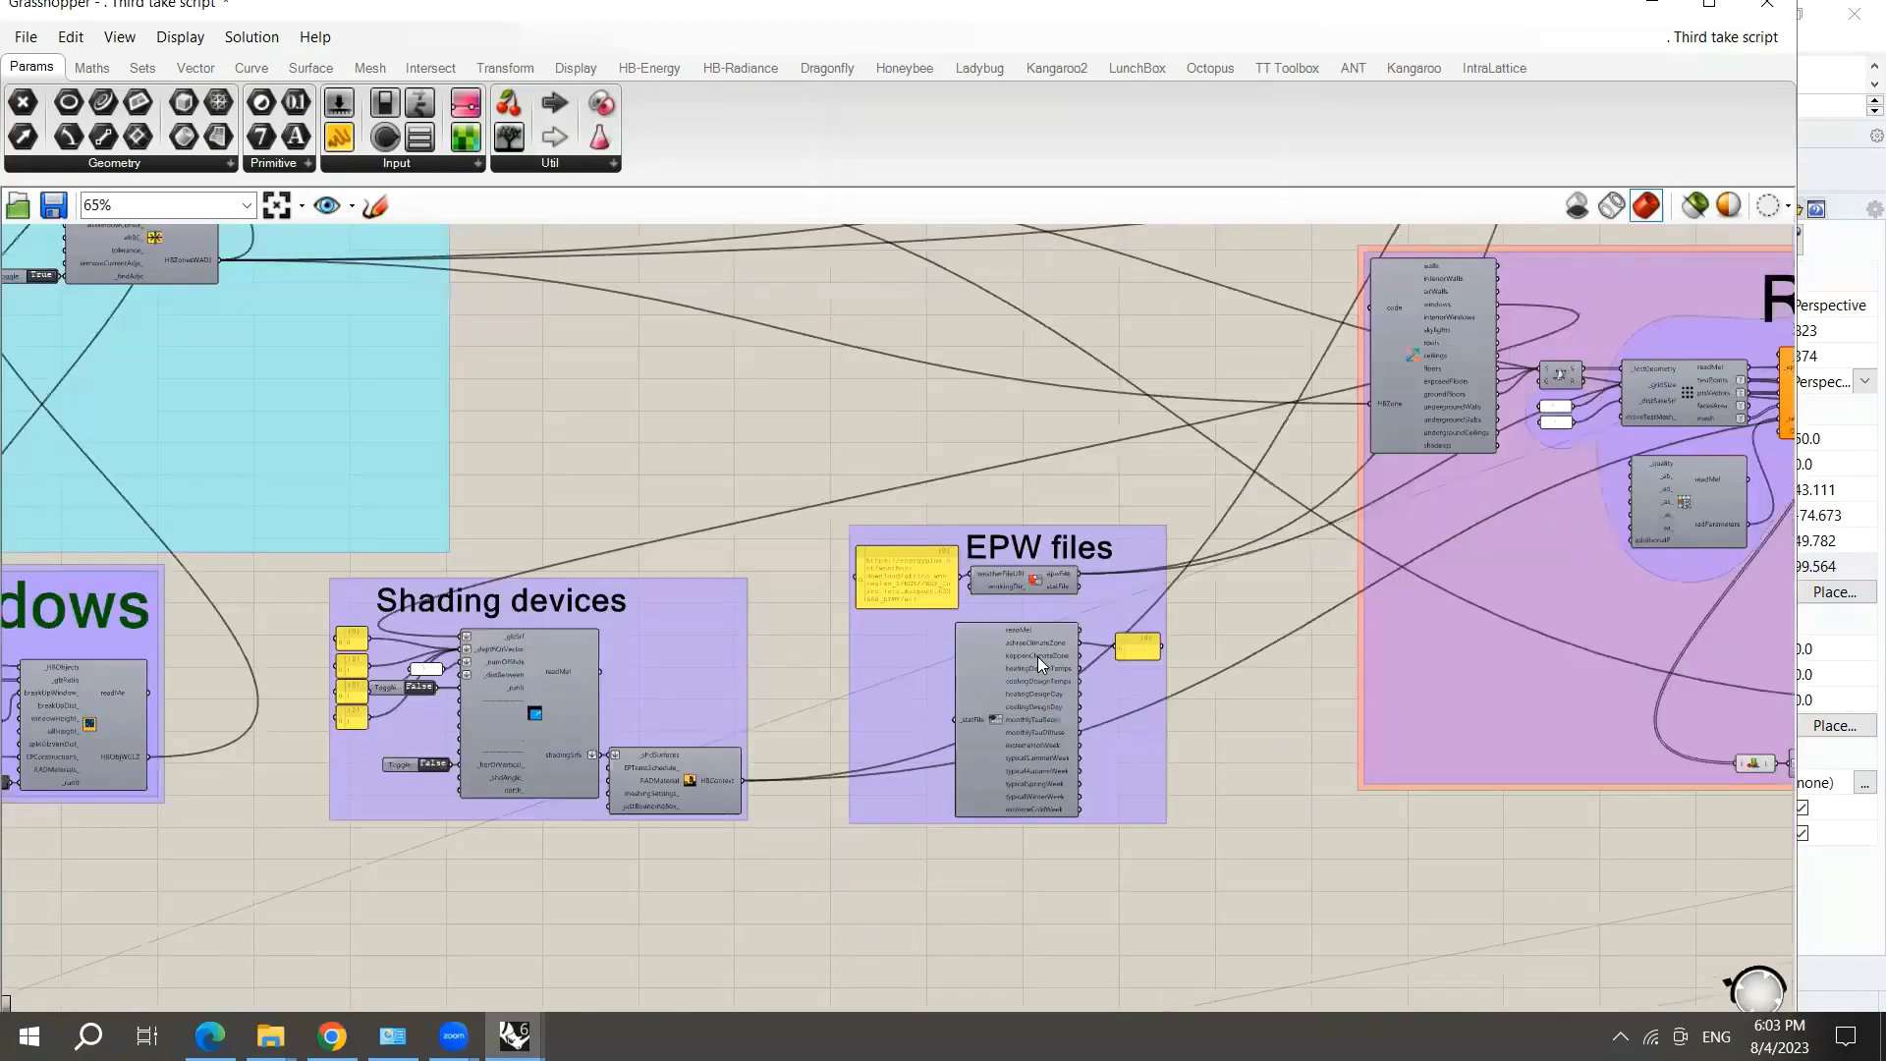
scroll(1017, 651, down, 7)
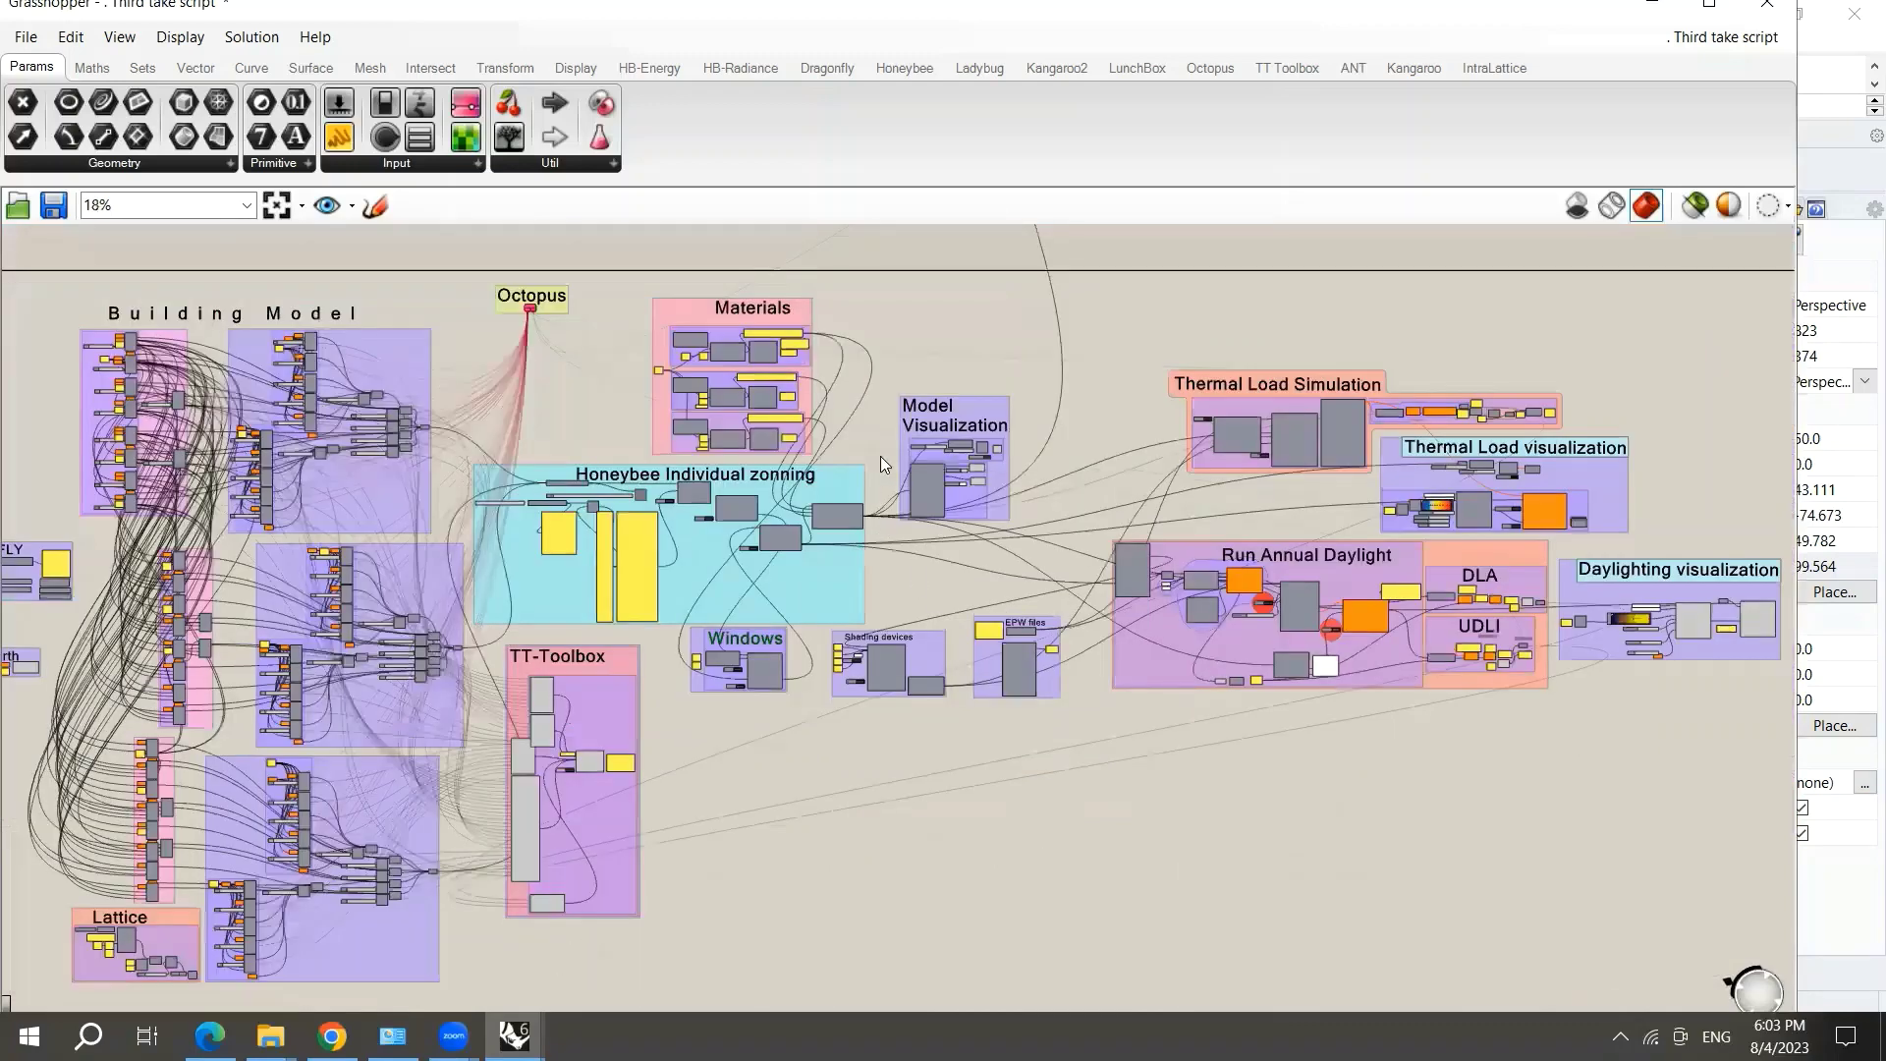
scroll(924, 442, up, 1)
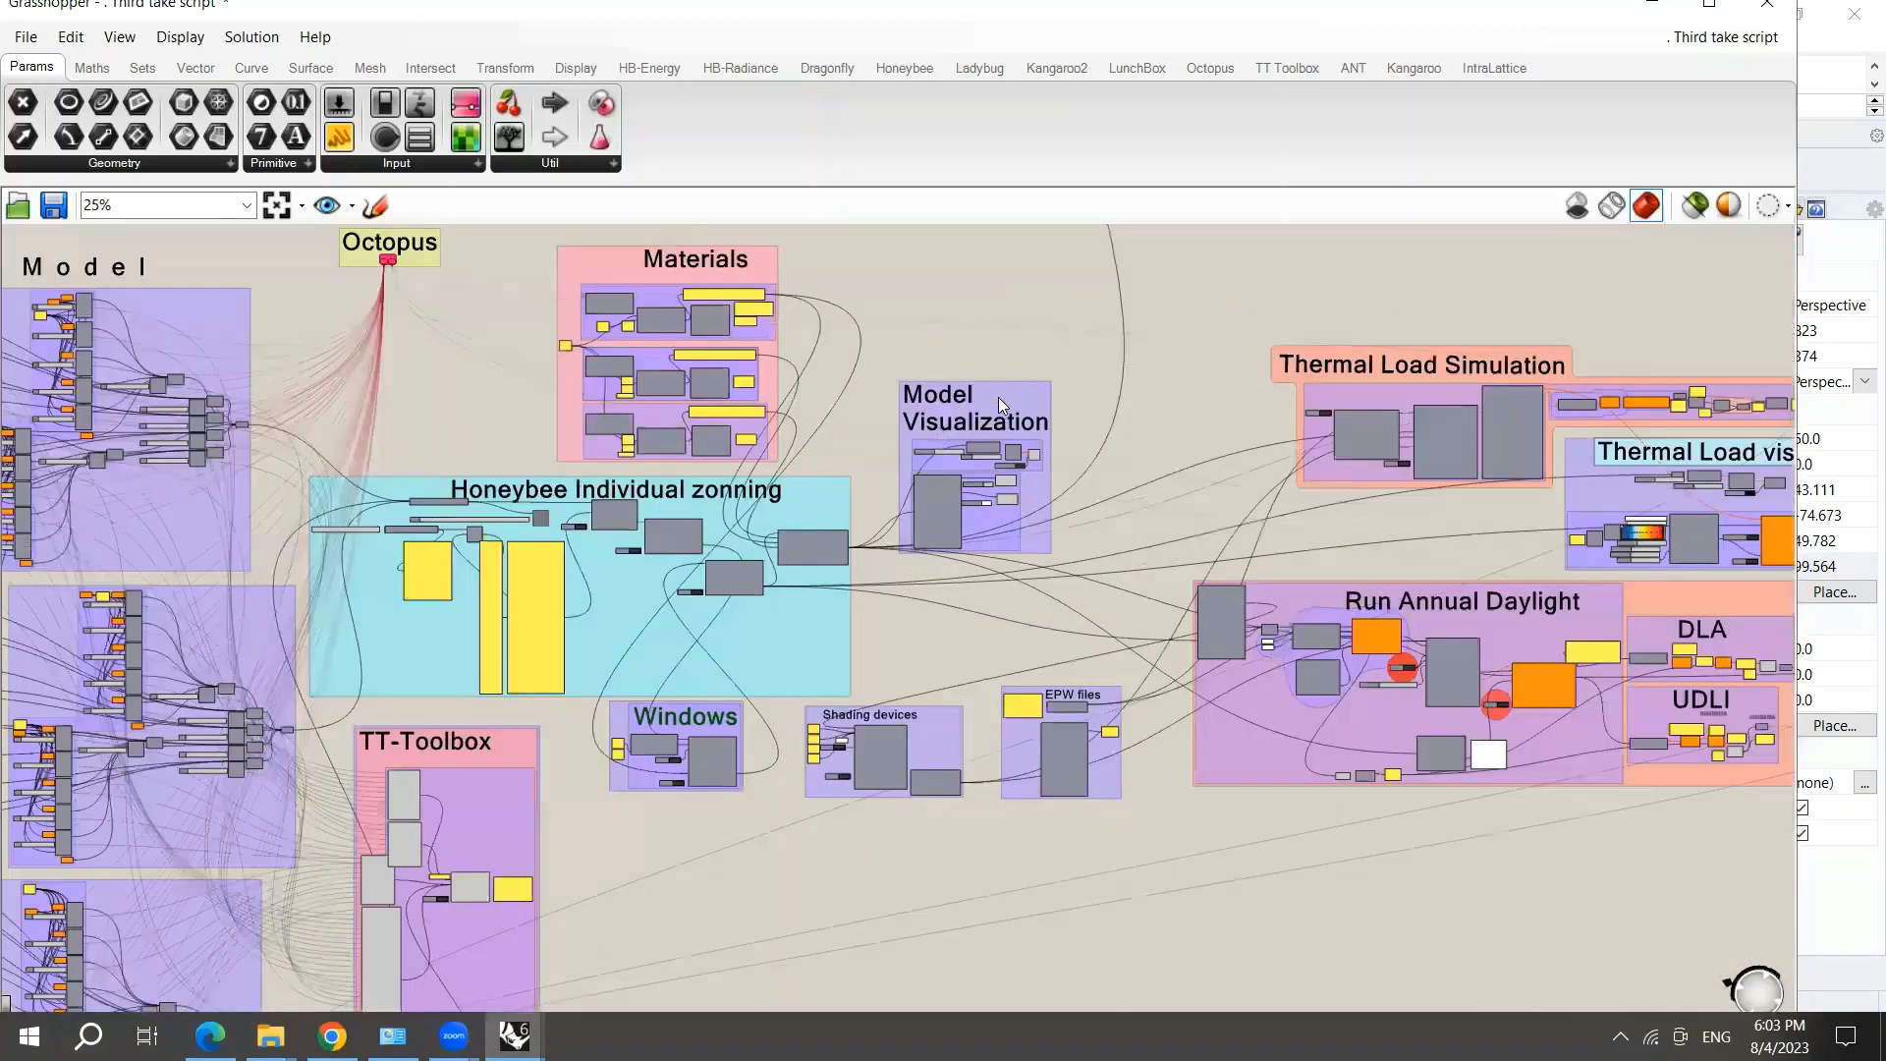
scroll(998, 397, up, 1)
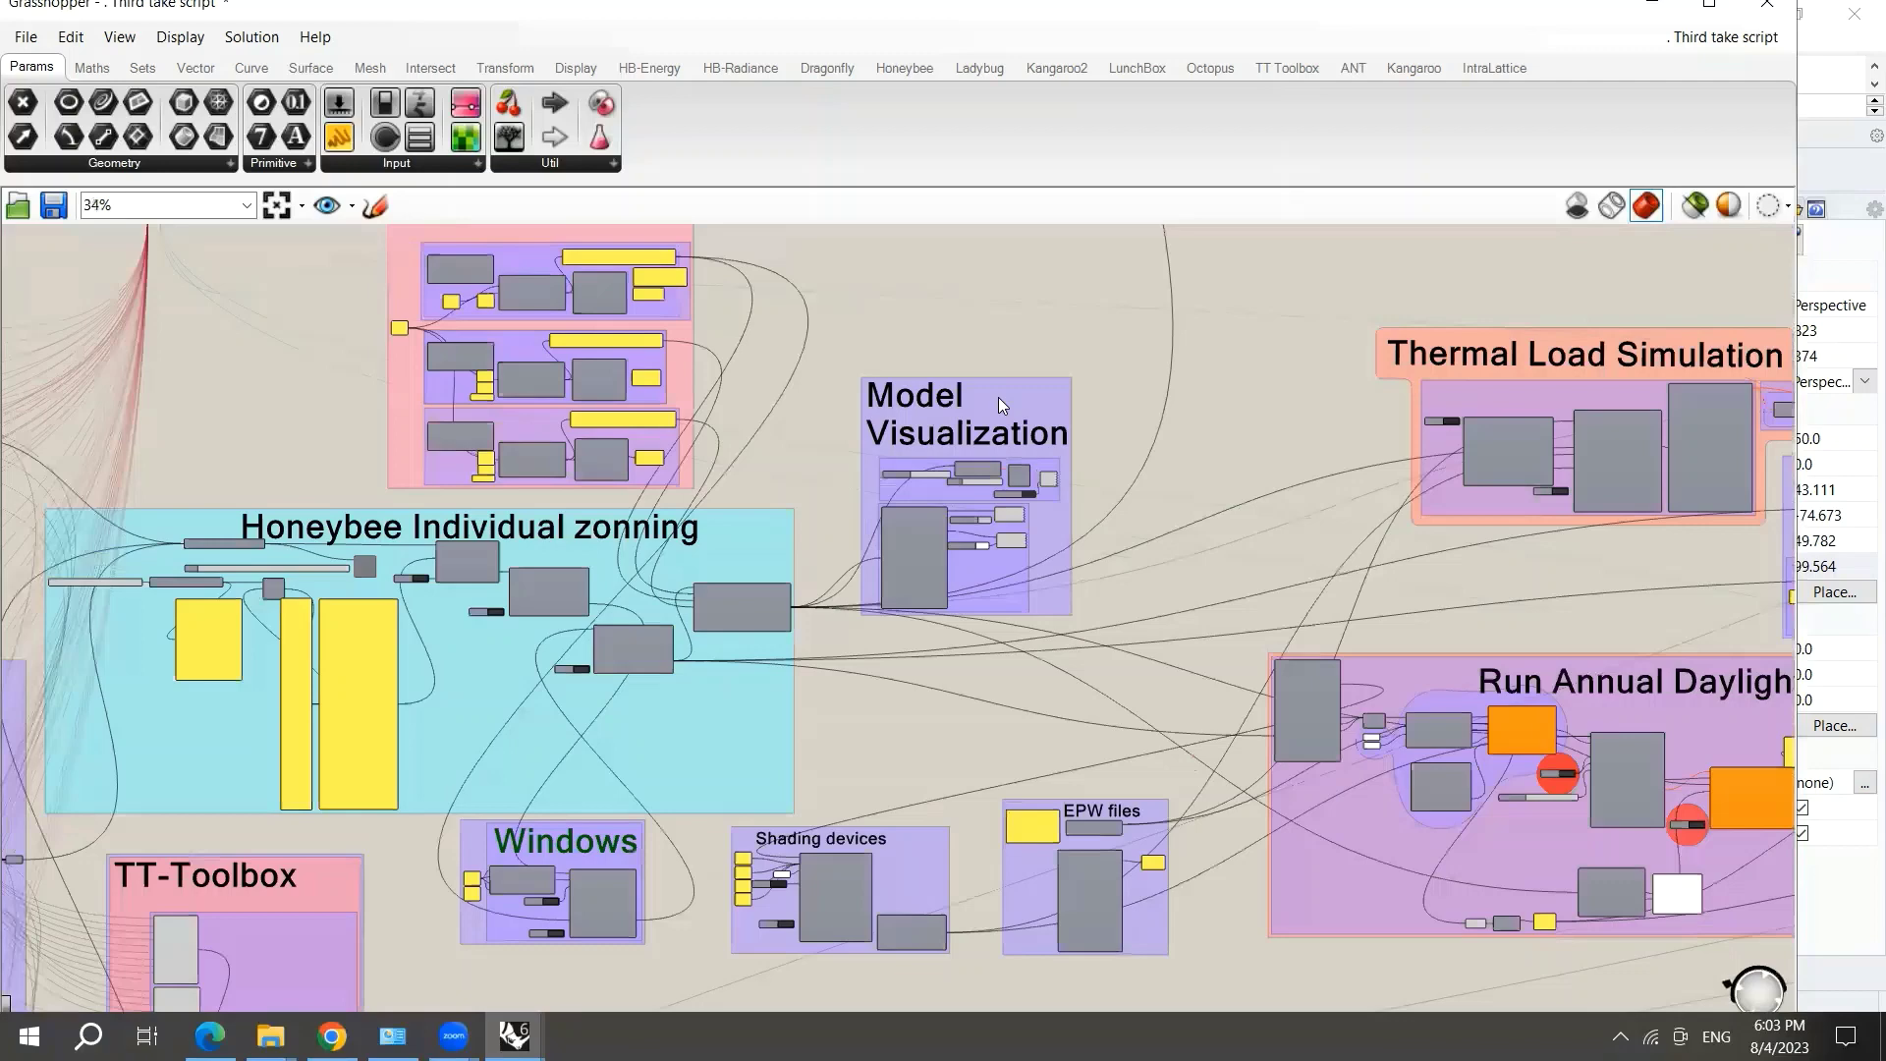
scroll(1009, 474, up, 4)
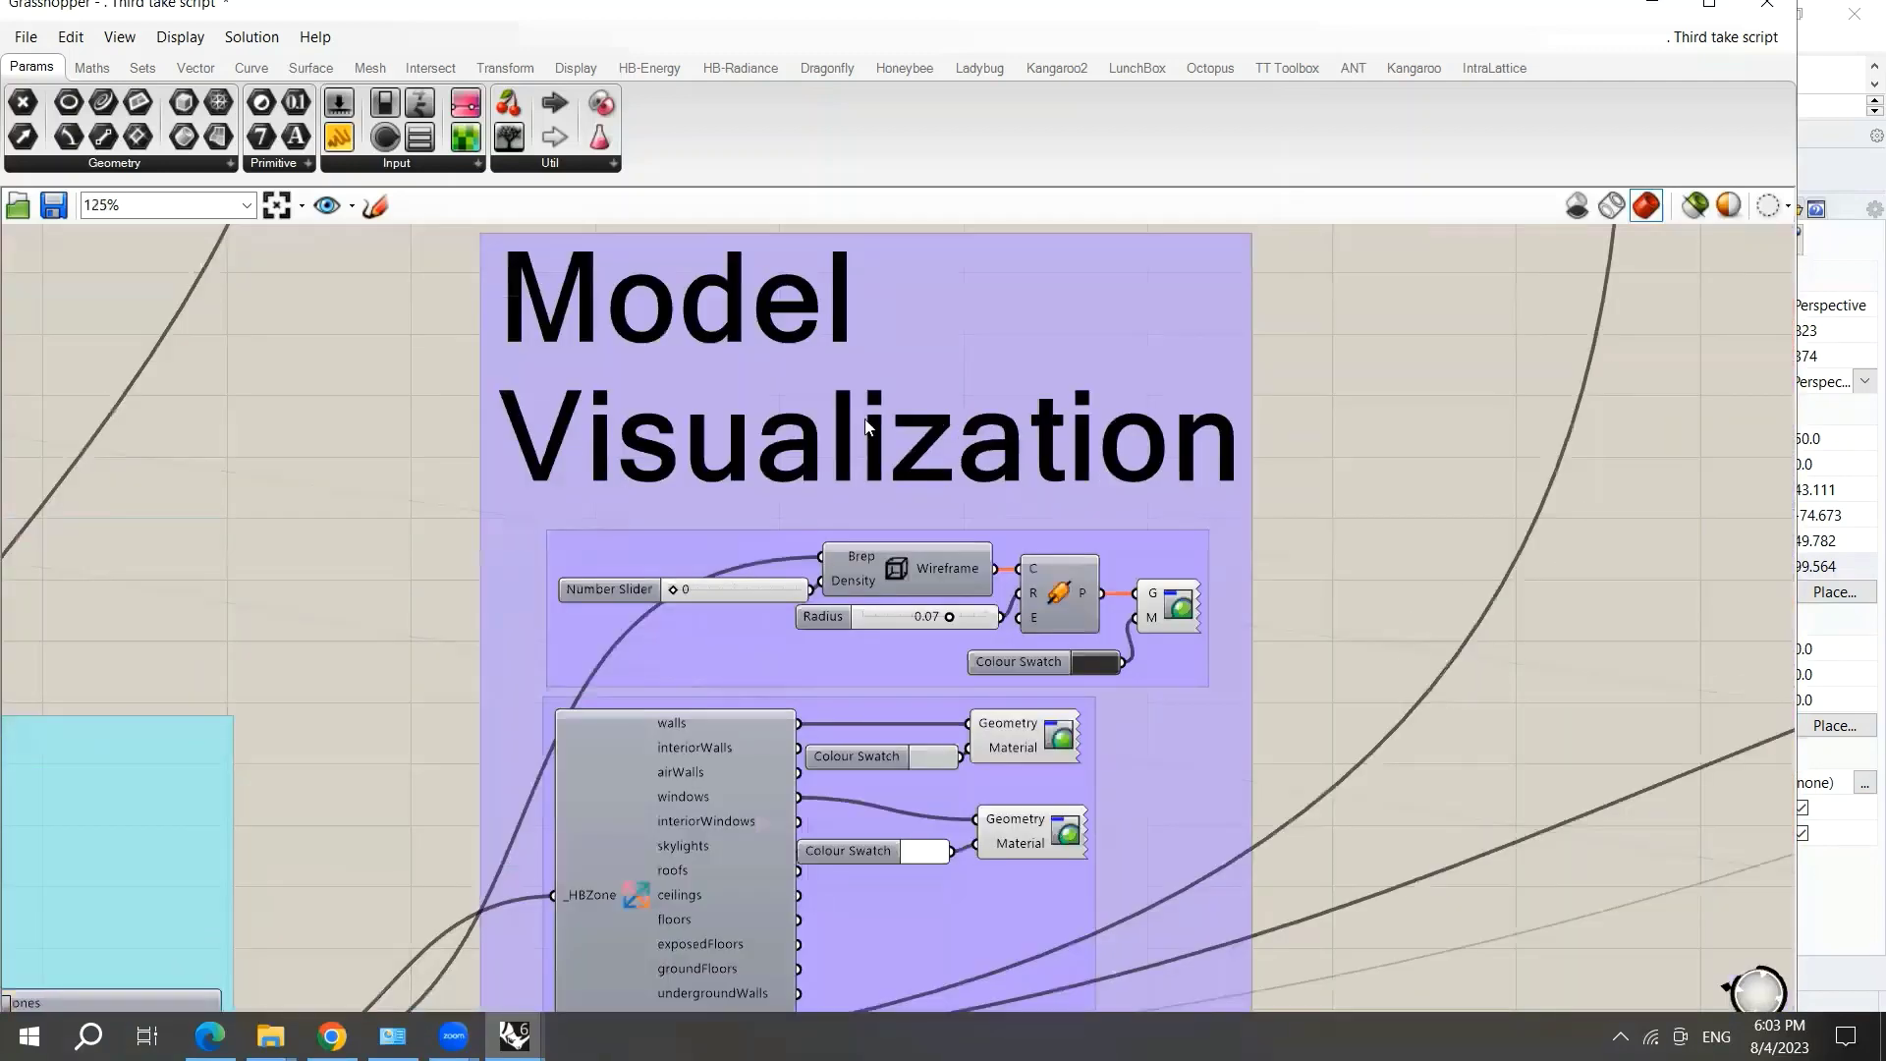
scroll(794, 439, down, 4)
scroll(1179, 458, down, 4)
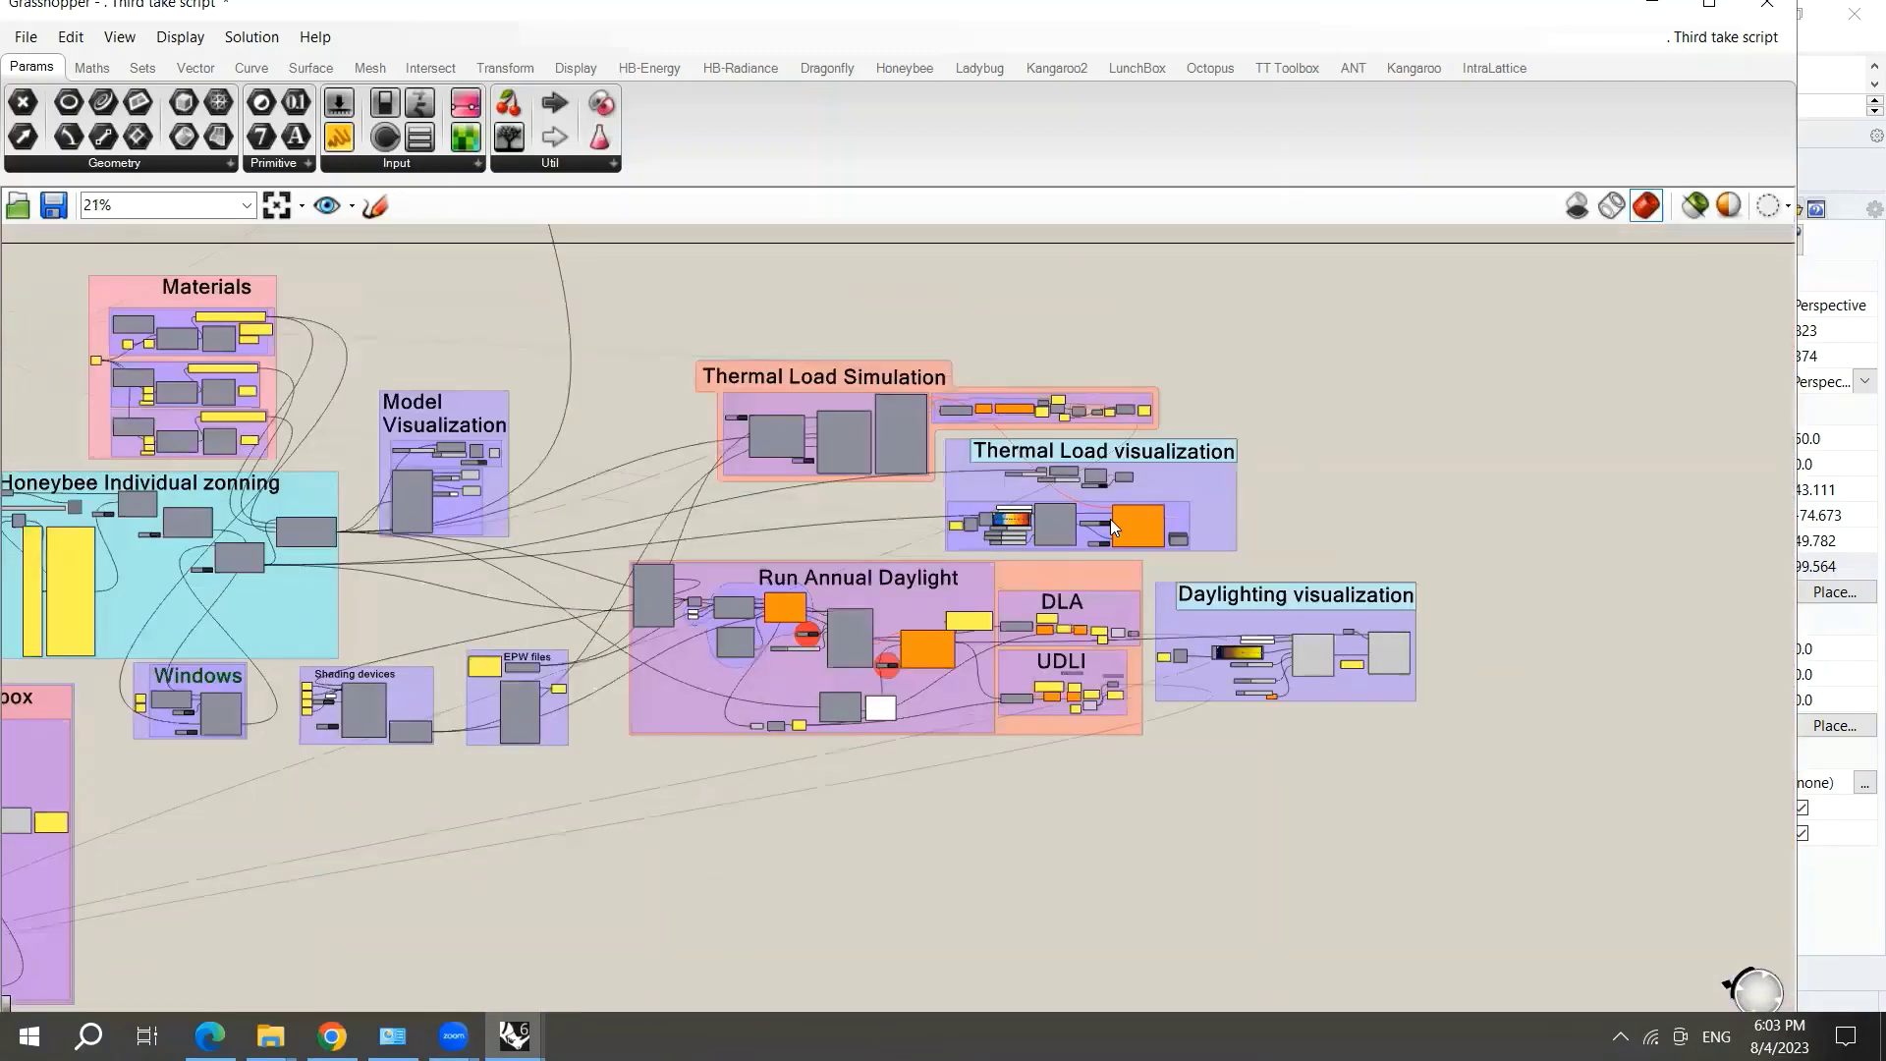
scroll(1111, 519, up, 2)
scroll(1220, 485, up, 2)
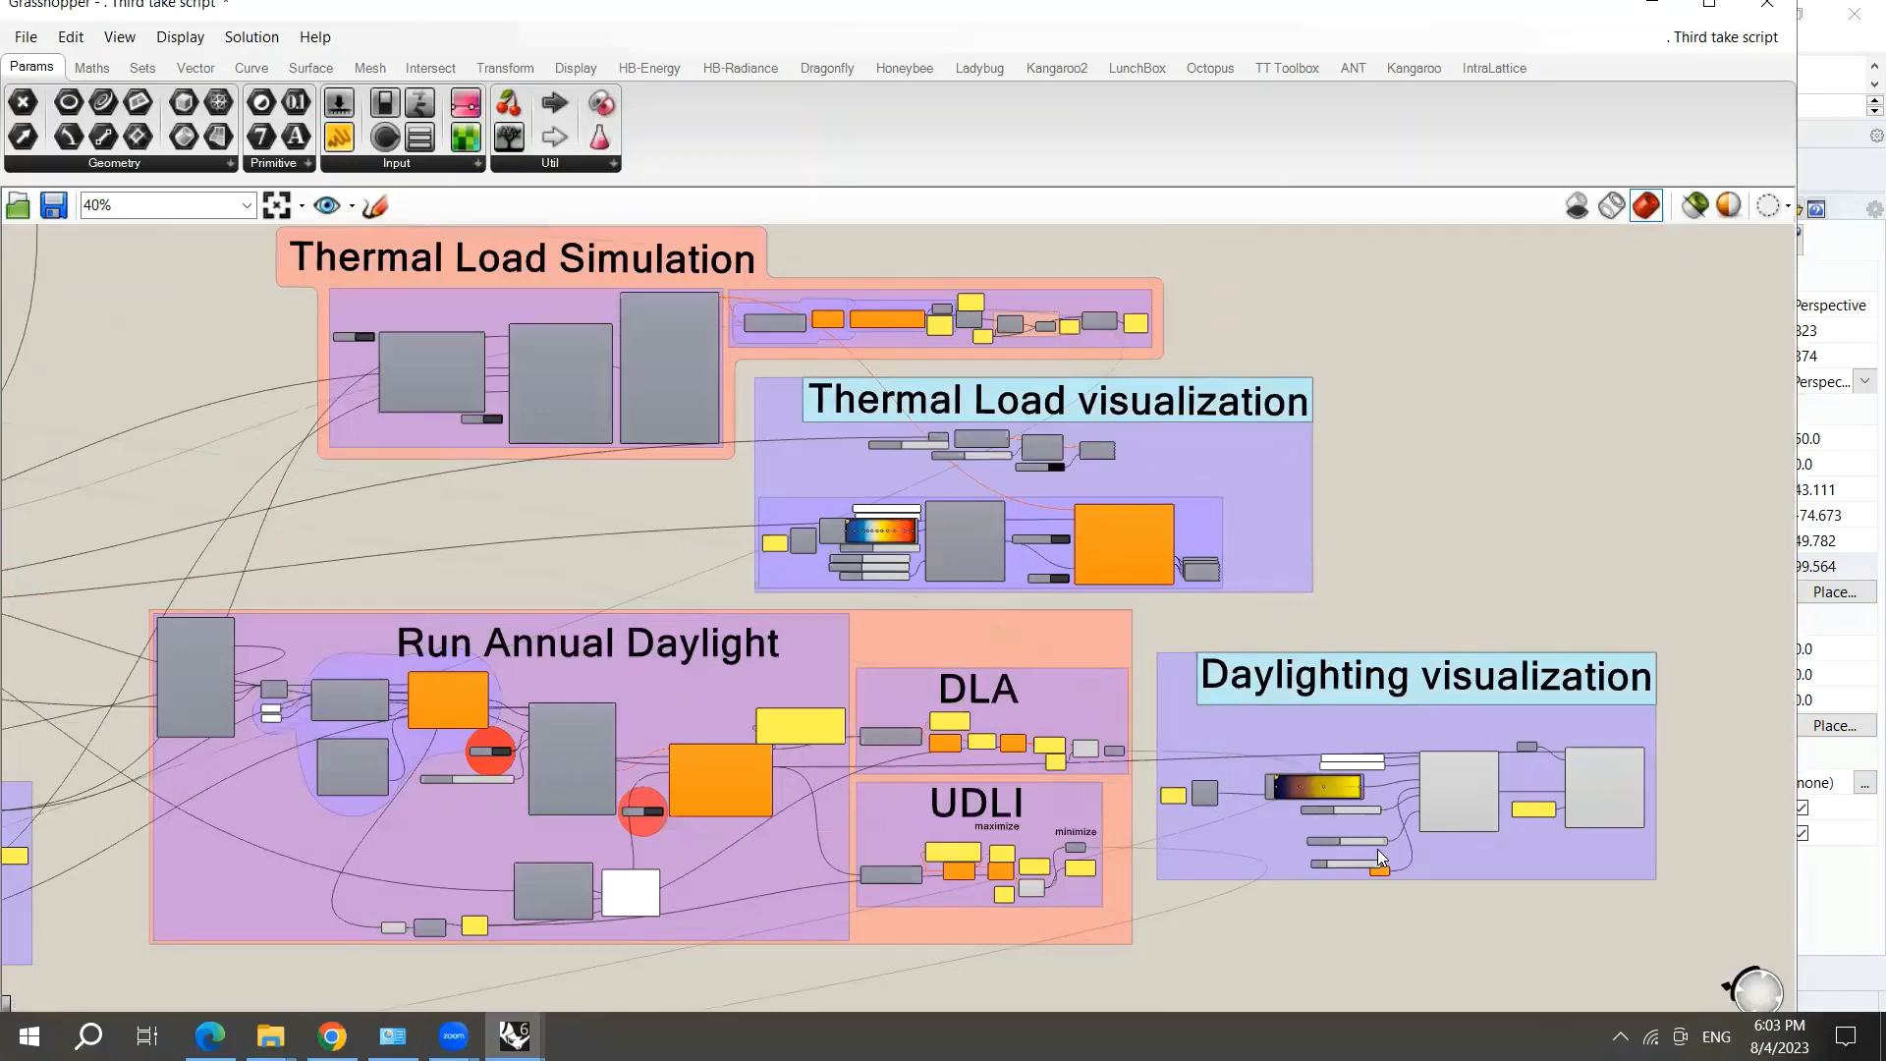
scroll(1576, 657, down, 1)
scroll(1576, 665, down, 2)
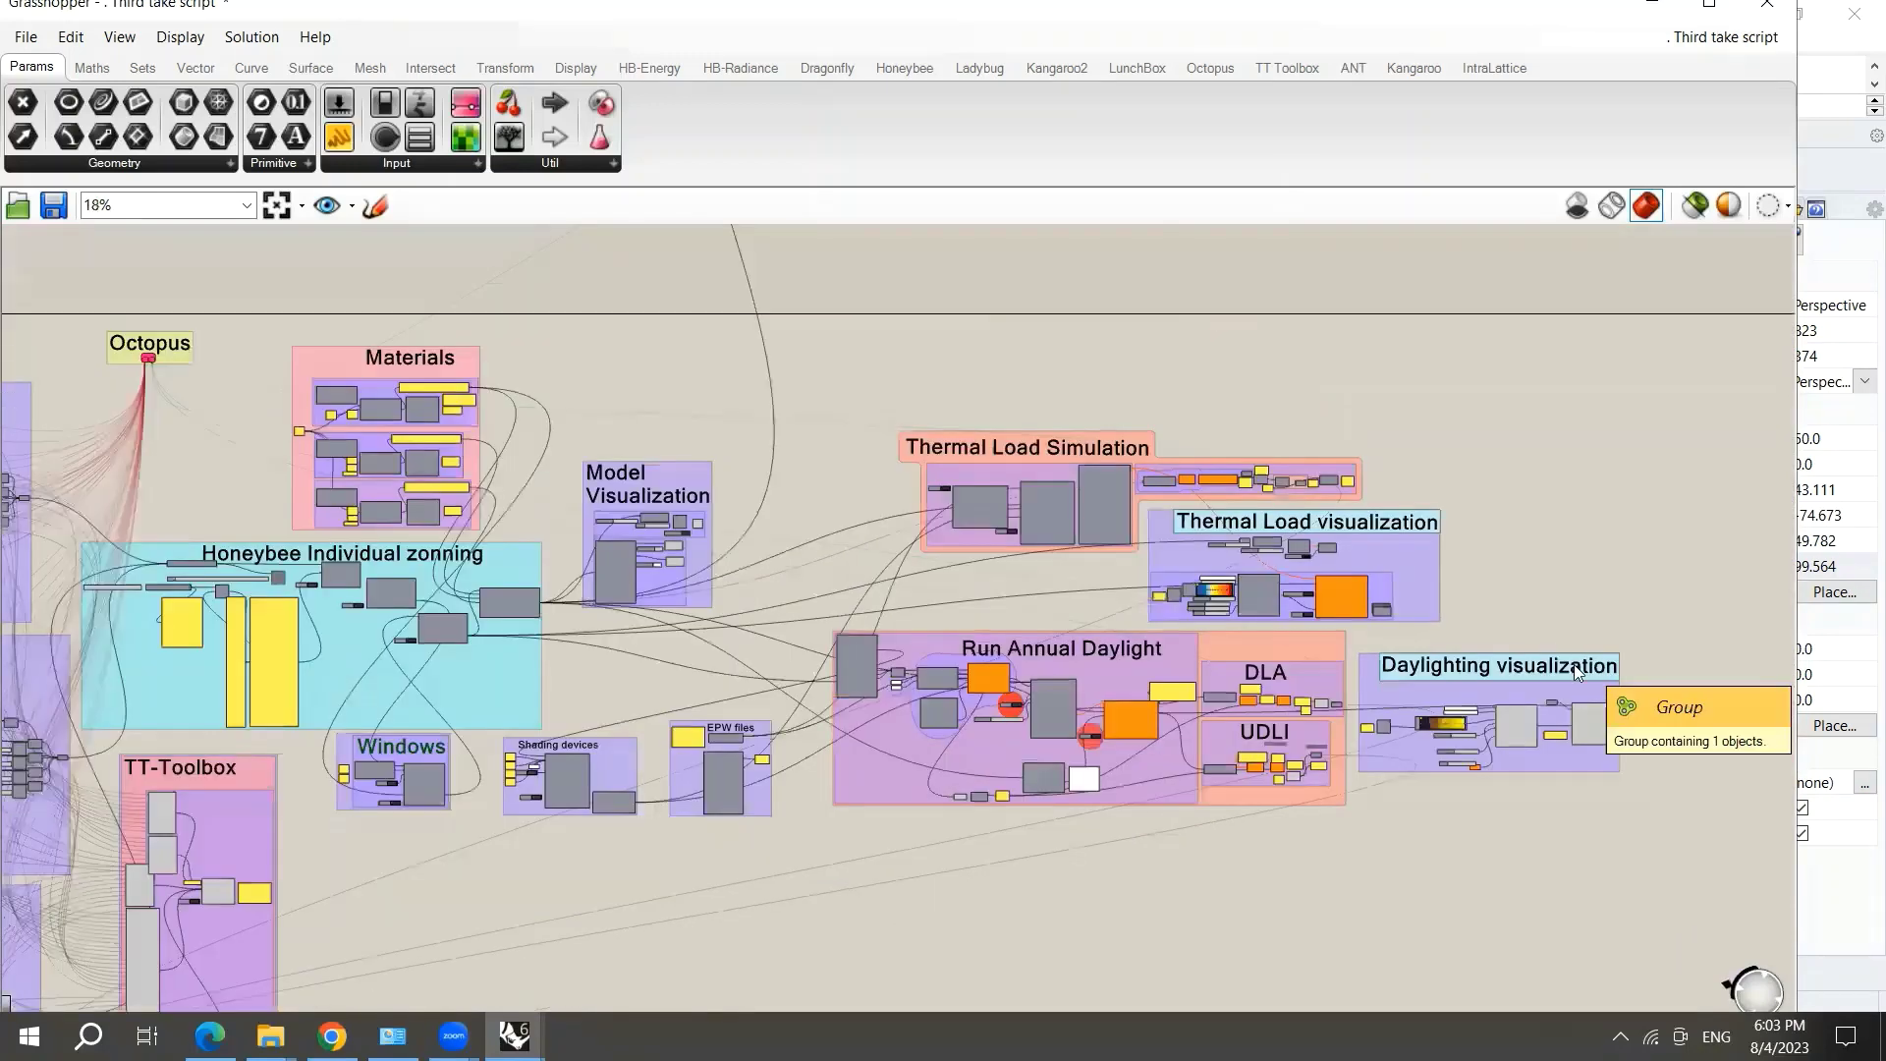
scroll(934, 589, down, 1)
scroll(876, 462, up, 2)
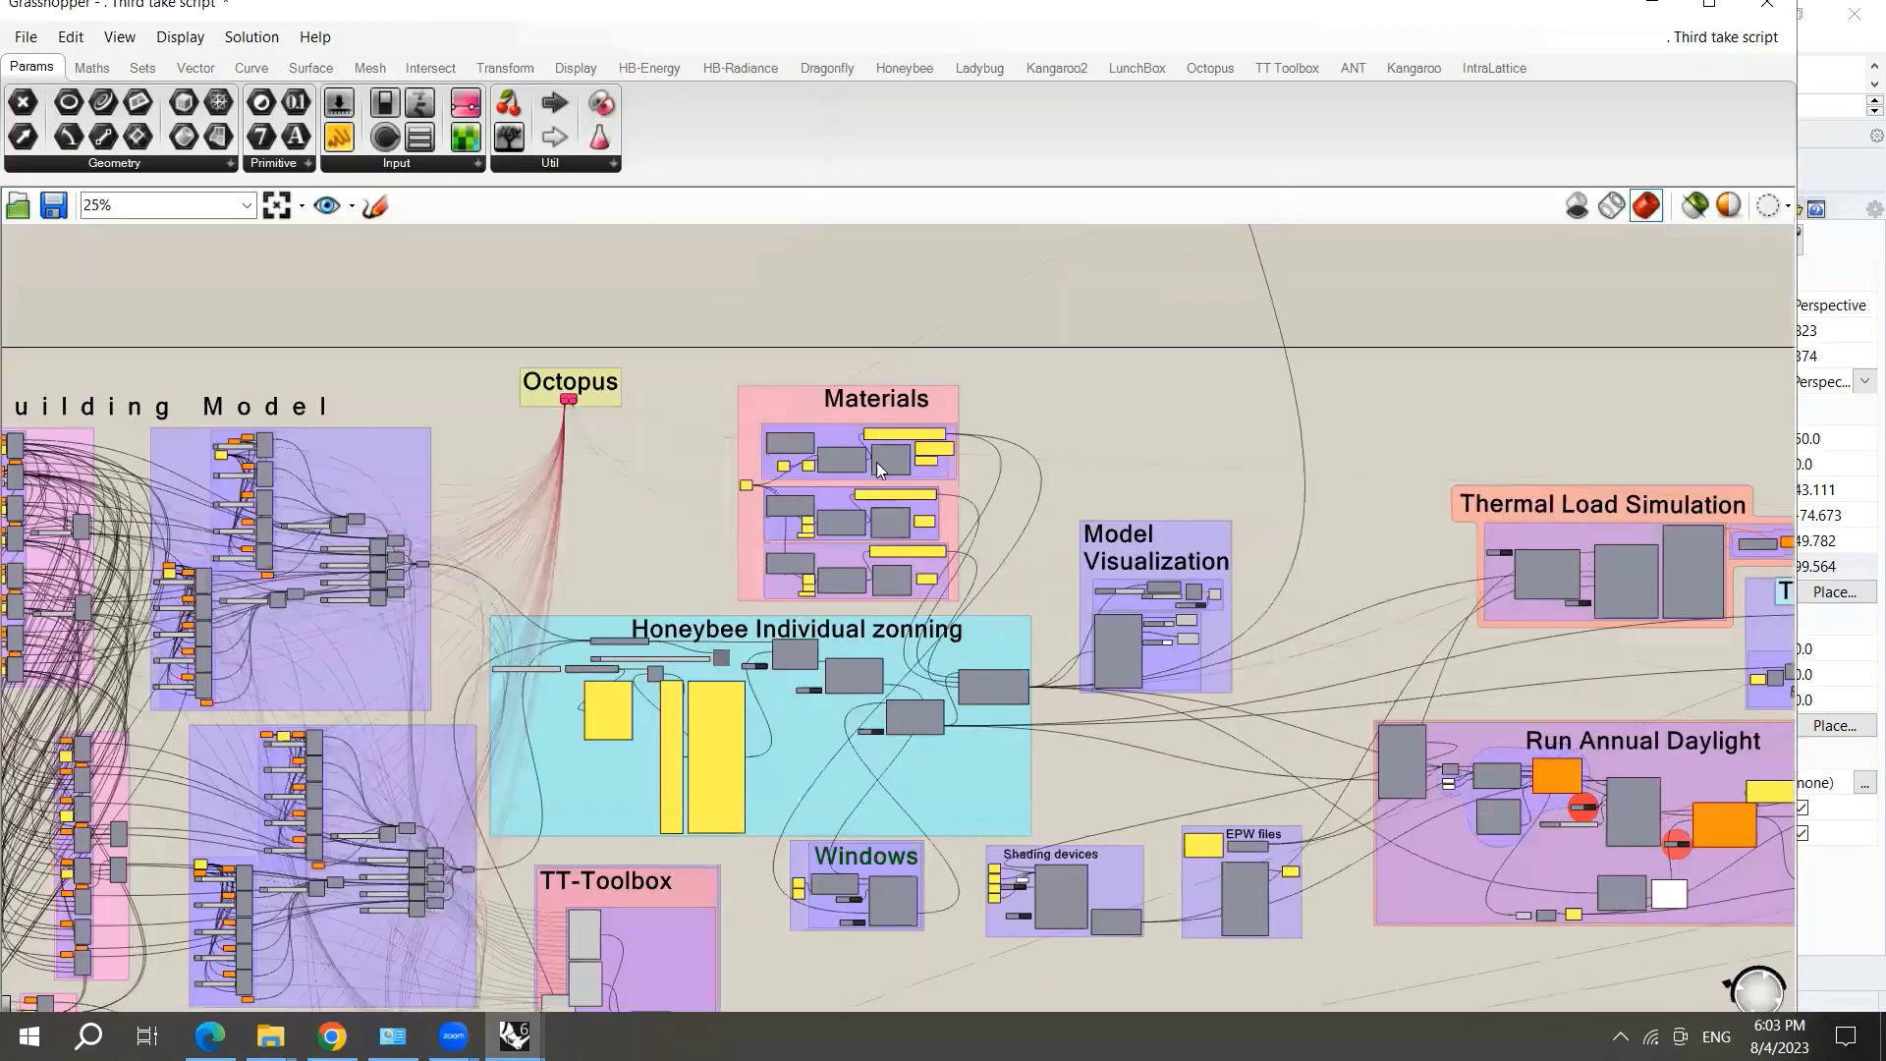
scroll(829, 528, up, 2)
scroll(796, 403, up, 1)
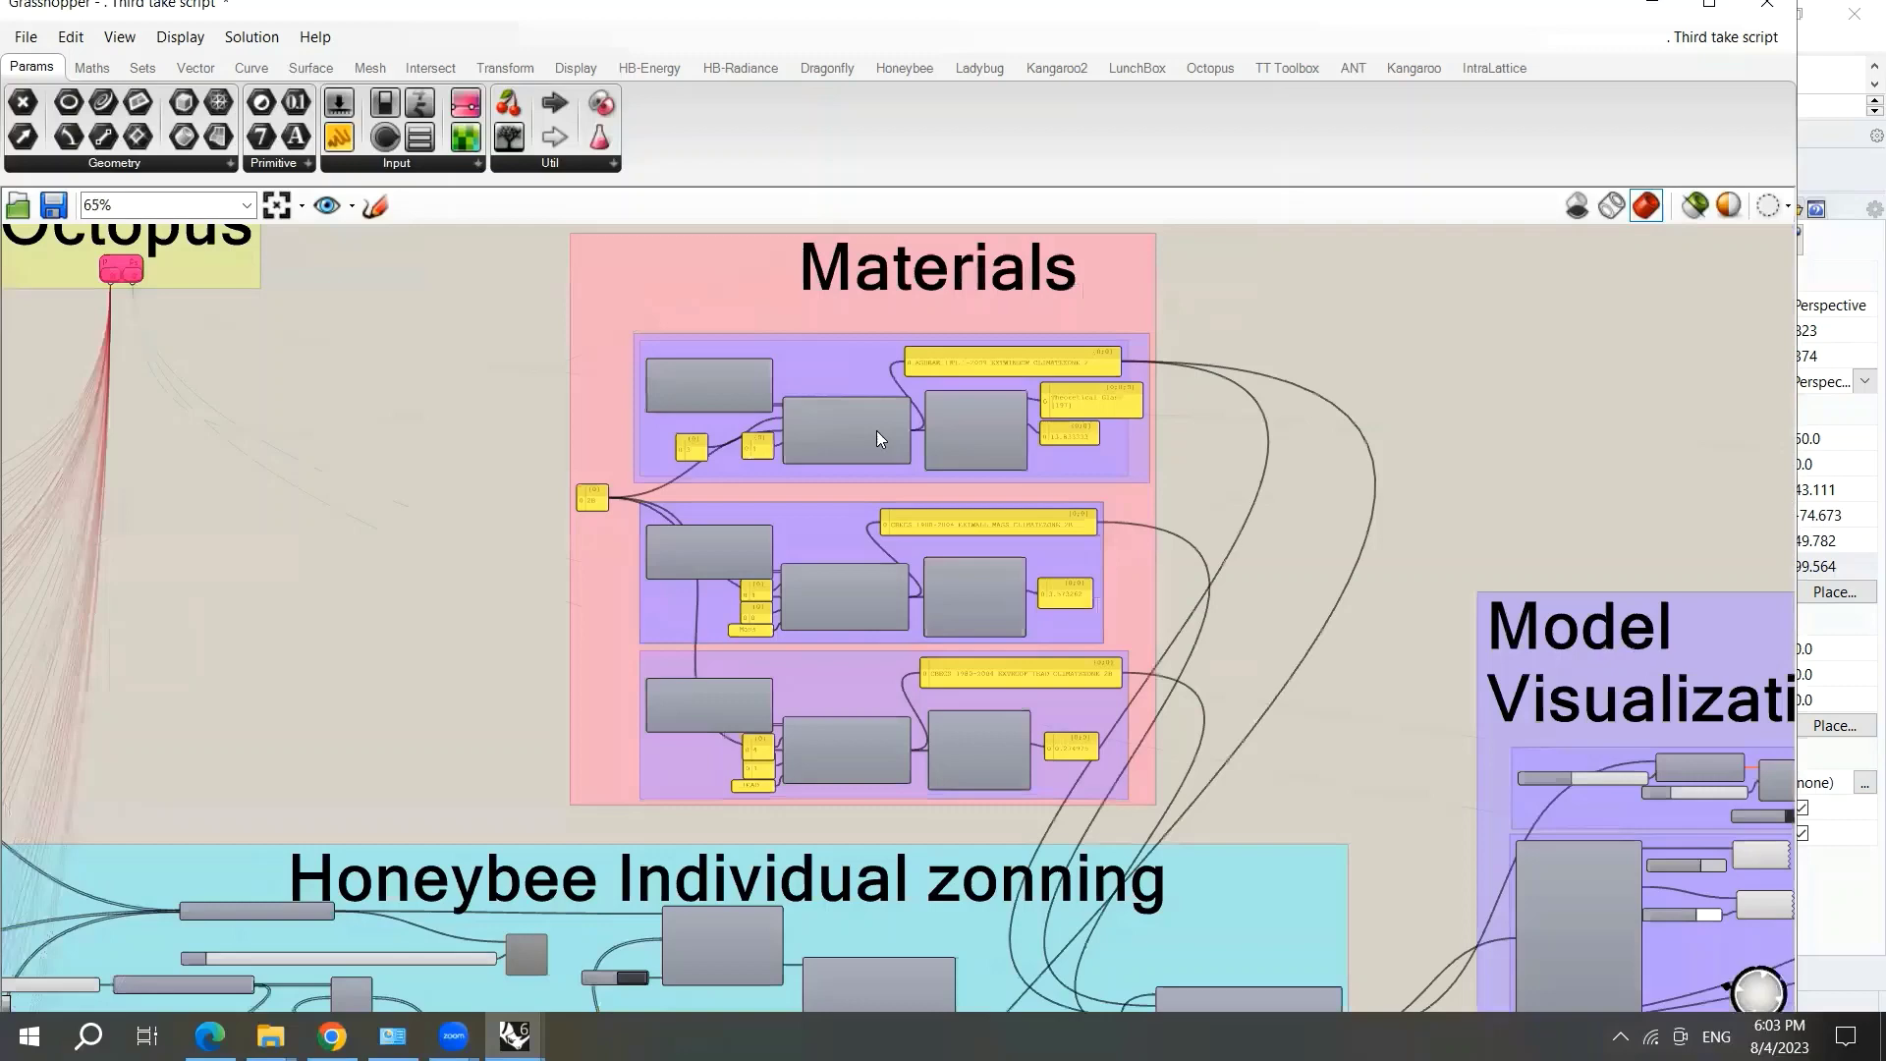
scroll(1028, 409, down, 3)
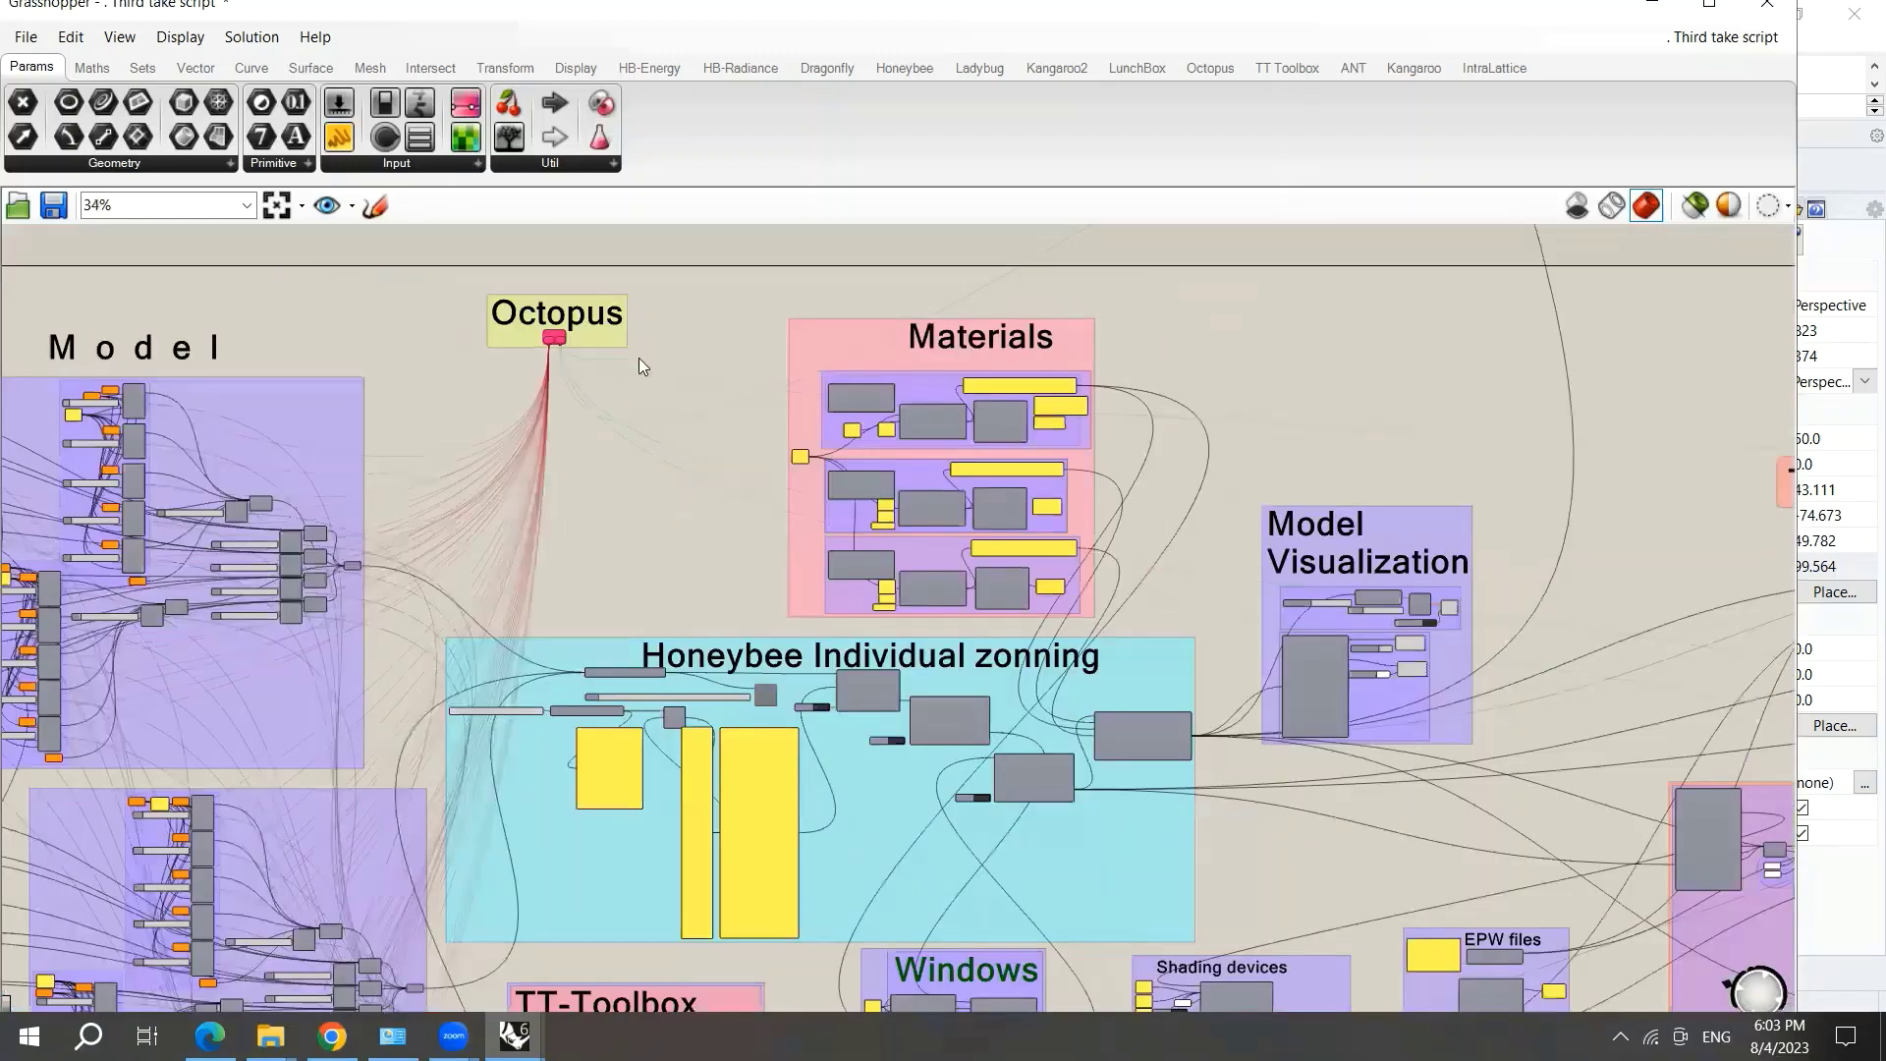
scroll(837, 432, up, 4)
scroll(831, 422, down, 3)
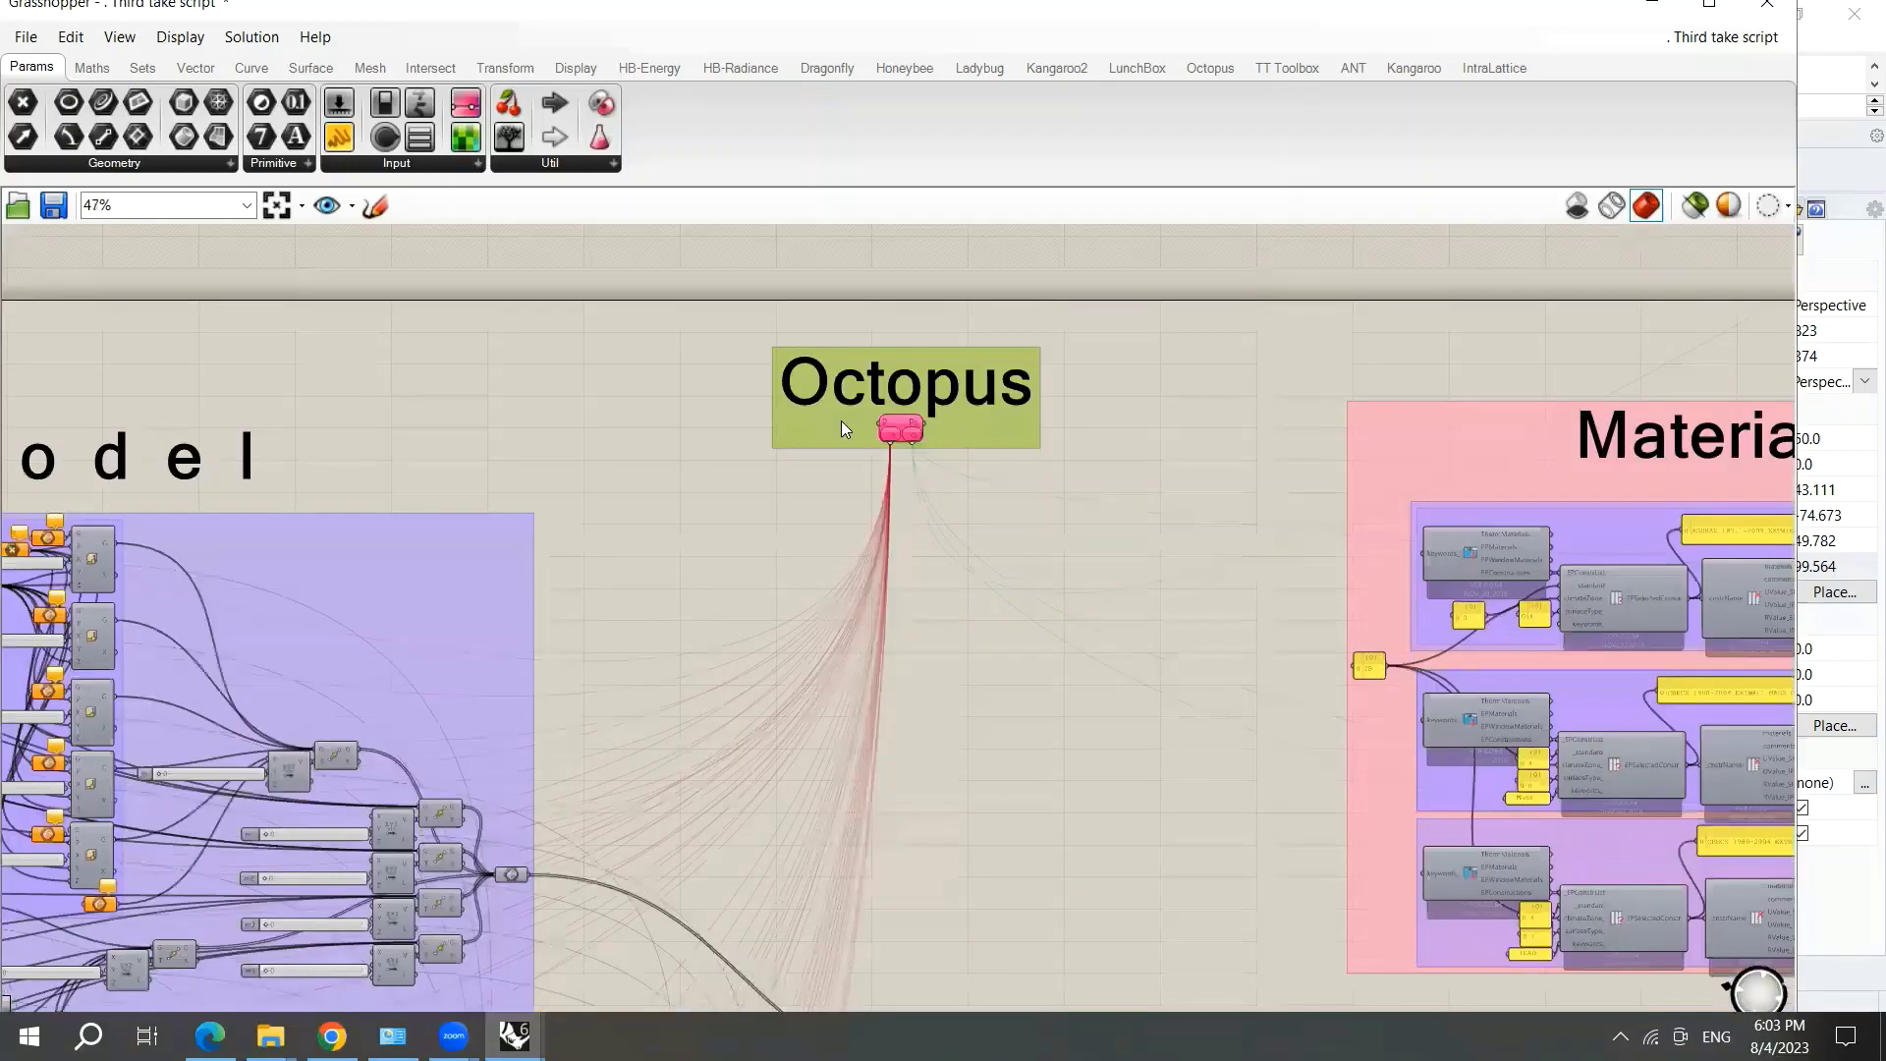
scroll(458, 530, down, 4)
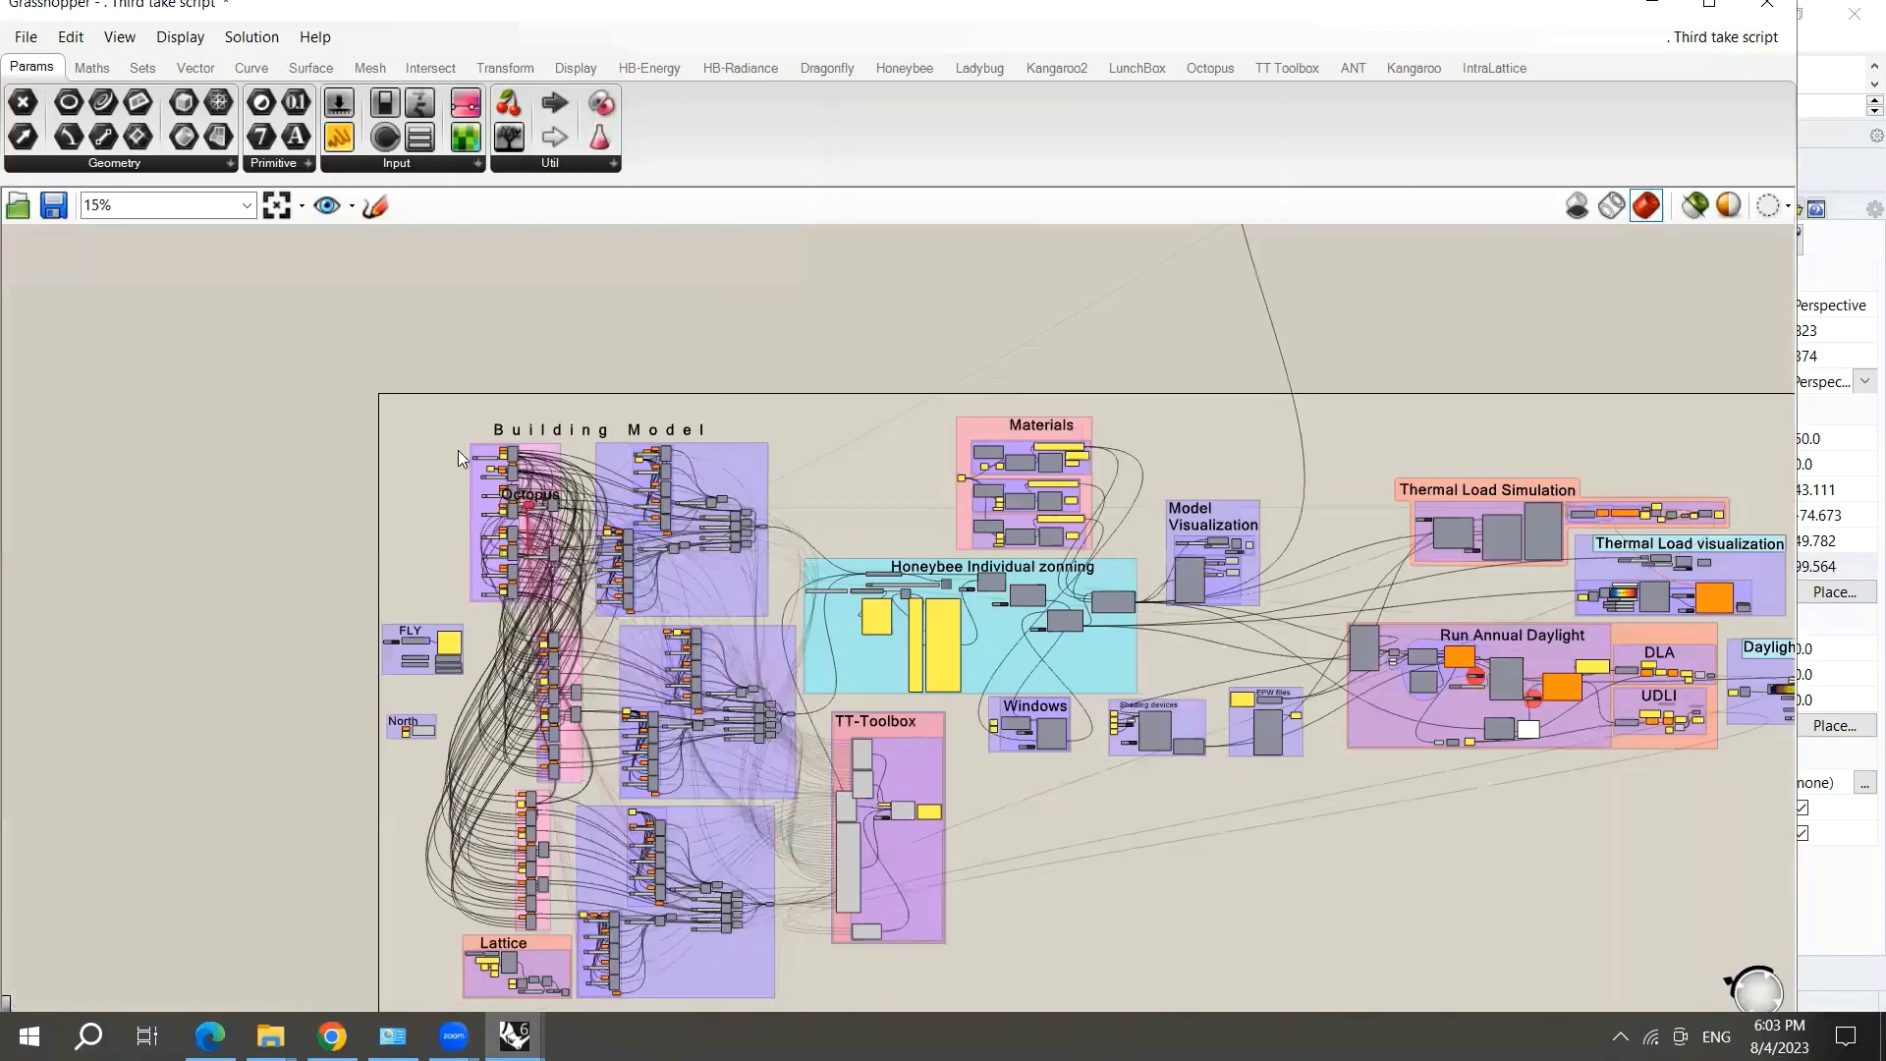
scroll(327, 468, up, 5)
scroll(349, 470, up, 2)
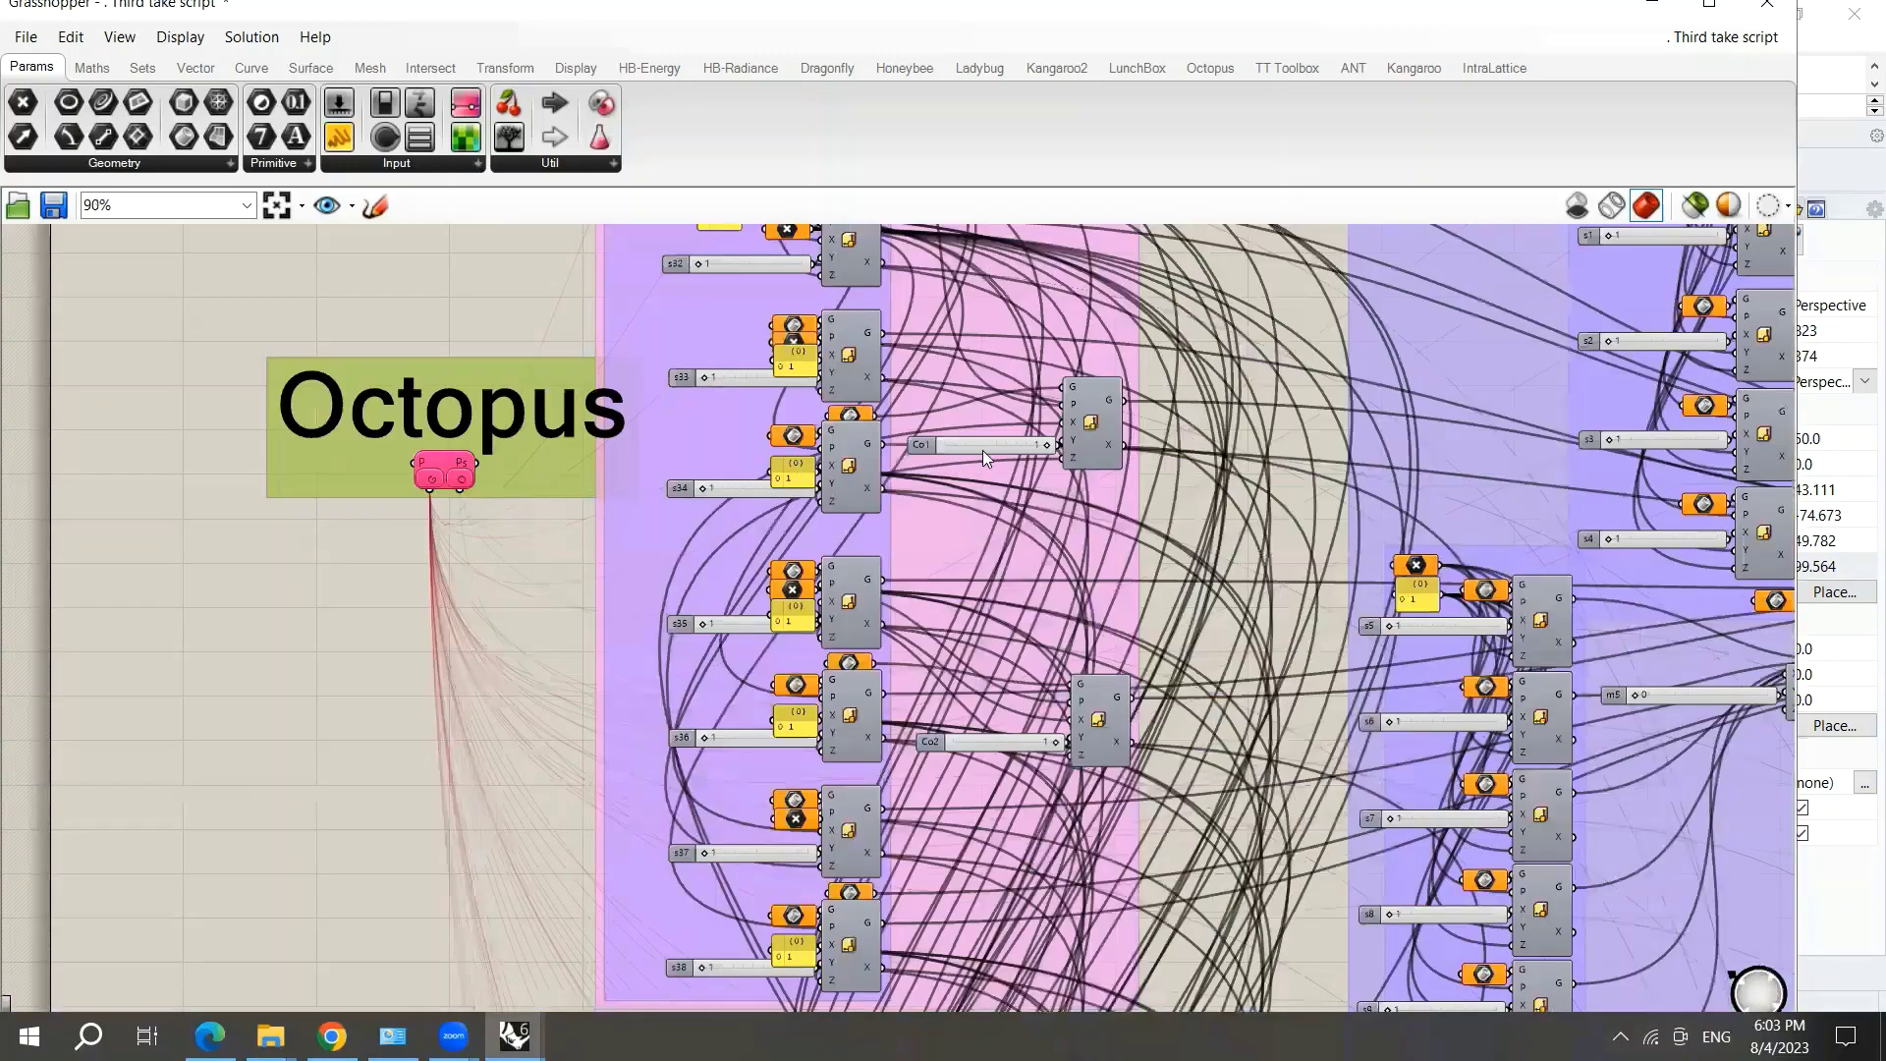
scroll(998, 399, down, 6)
drag(1001, 440, 959, 334)
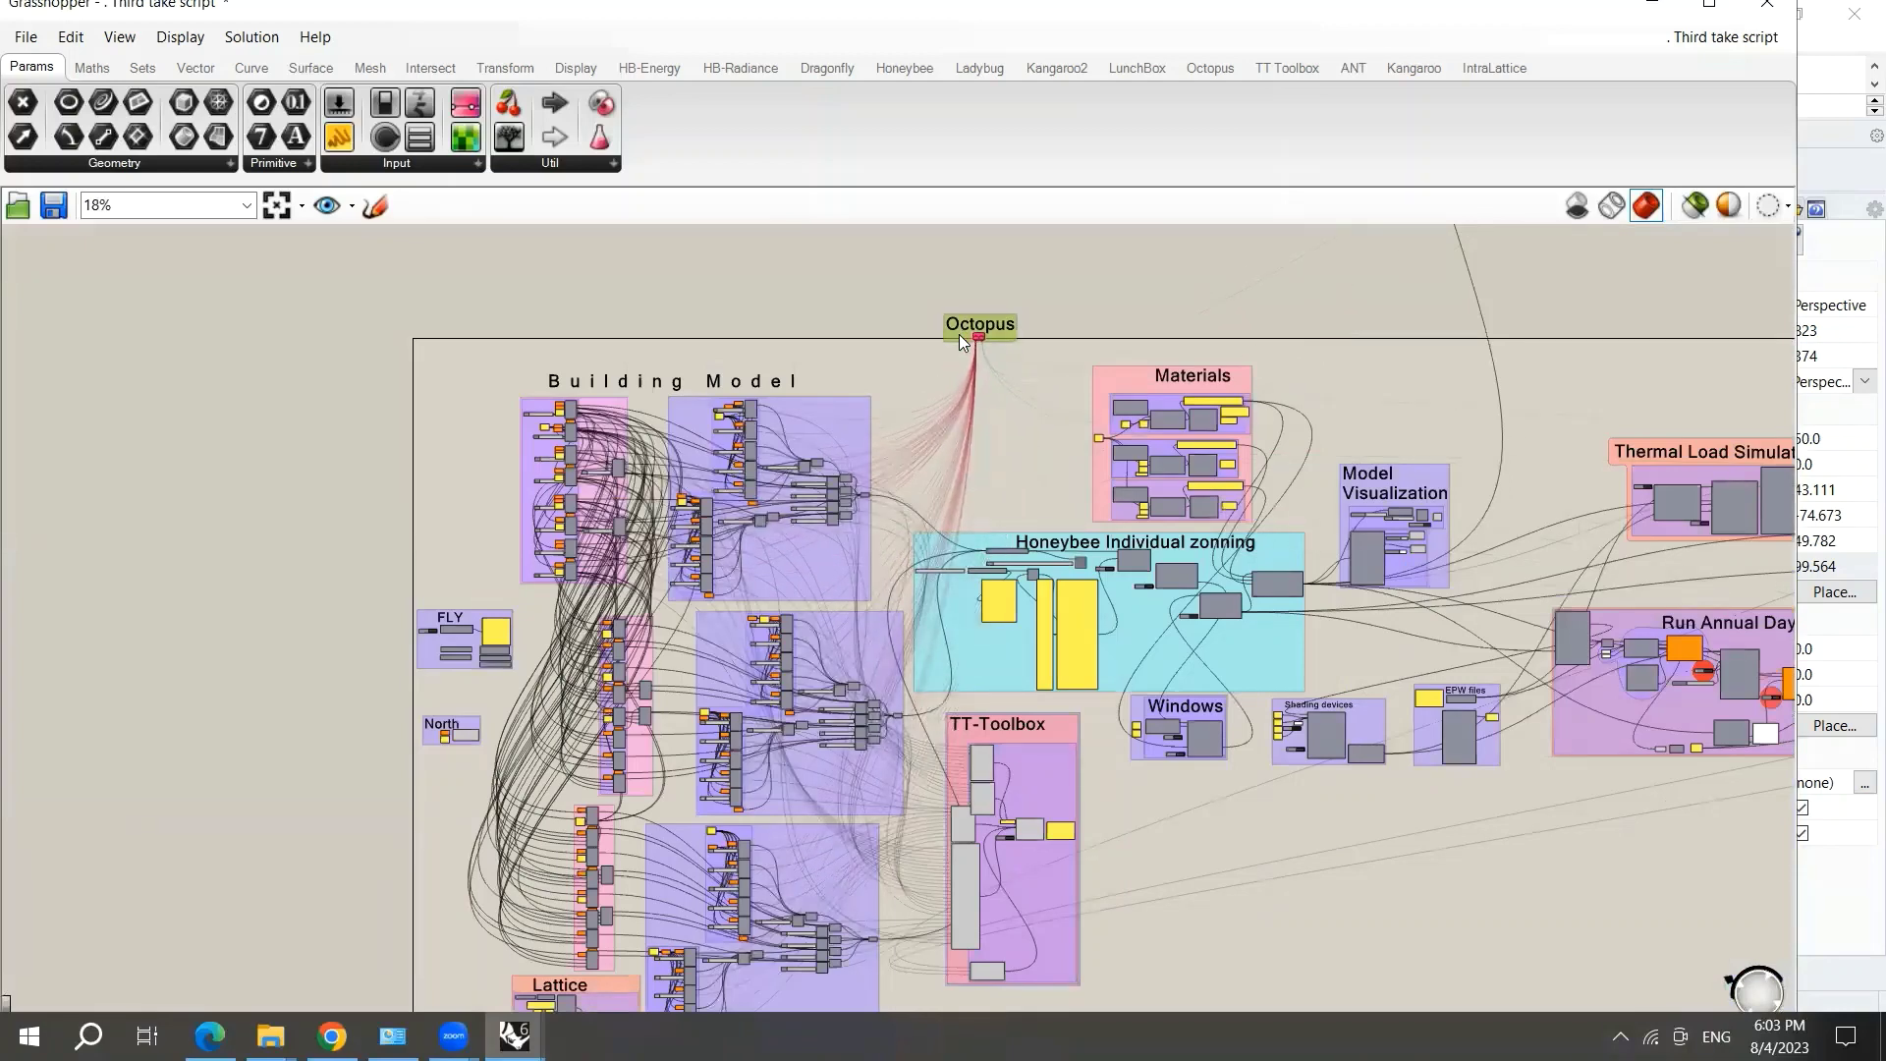
scroll(959, 334, up, 2)
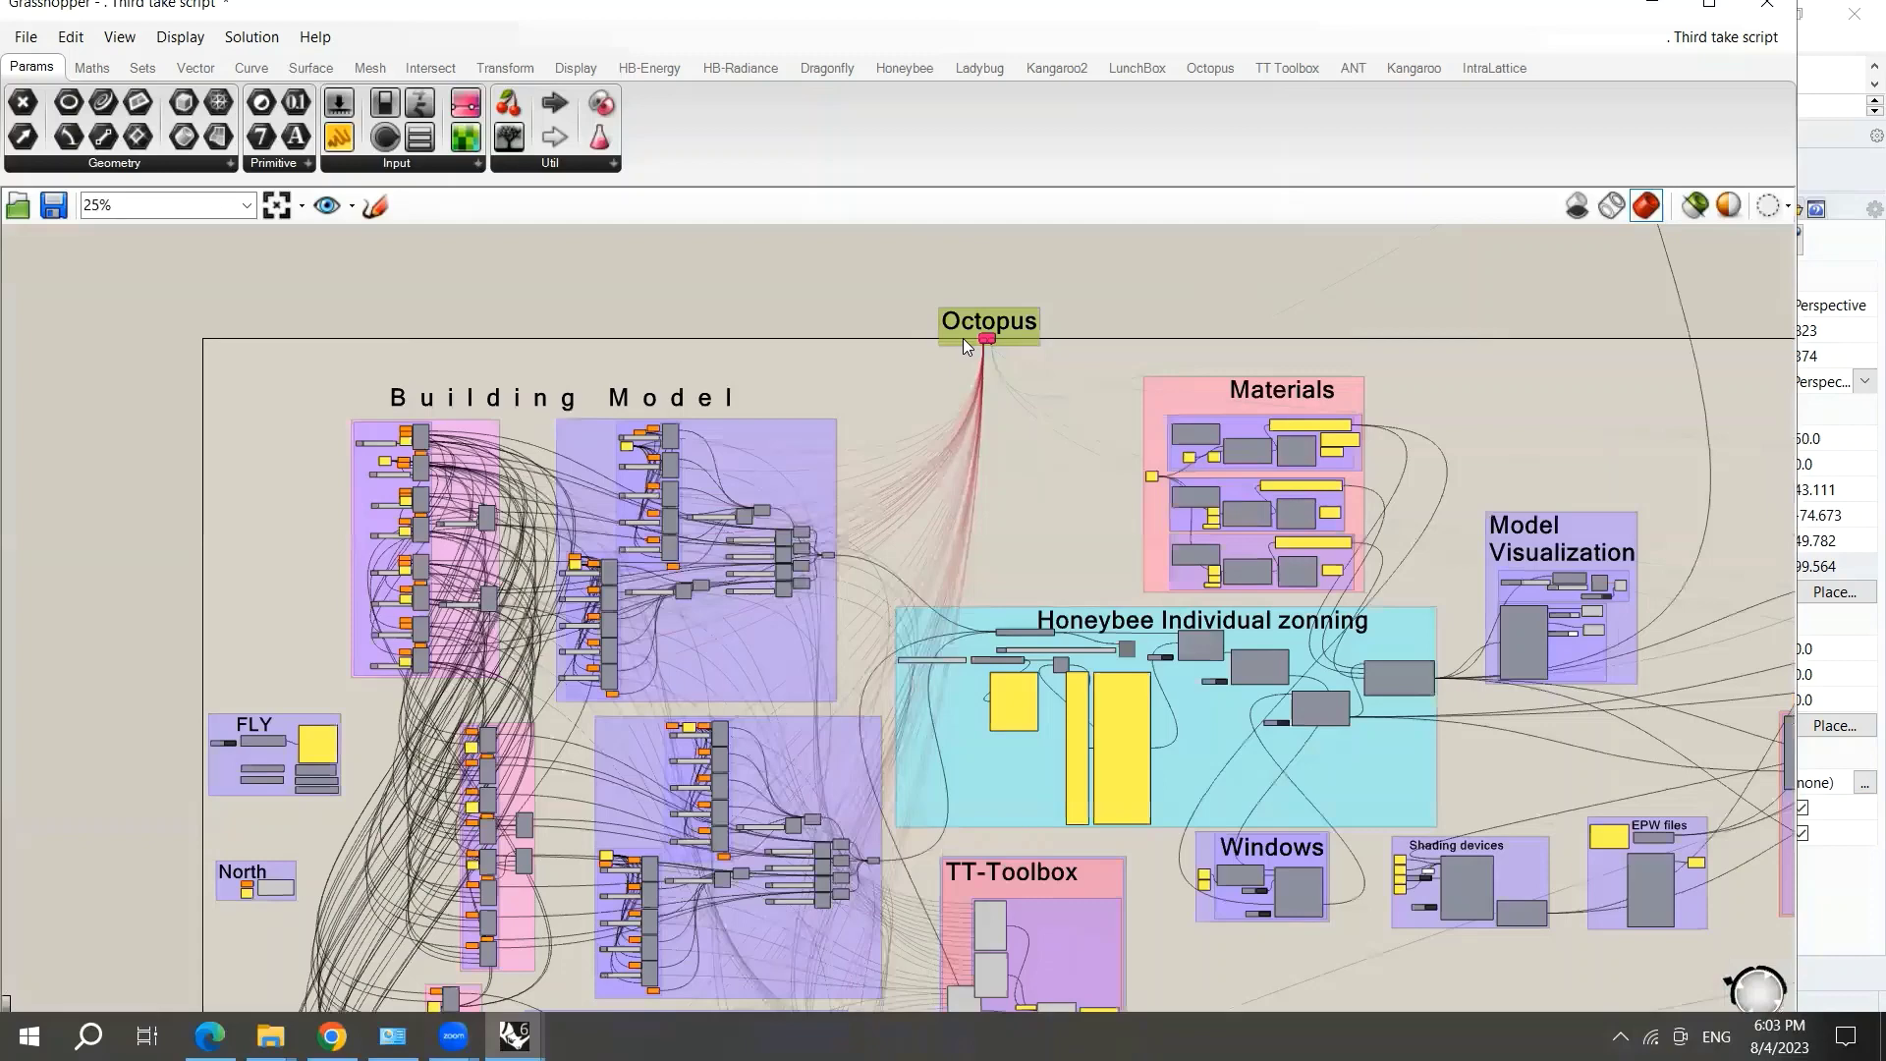
scroll(963, 340, up, 1)
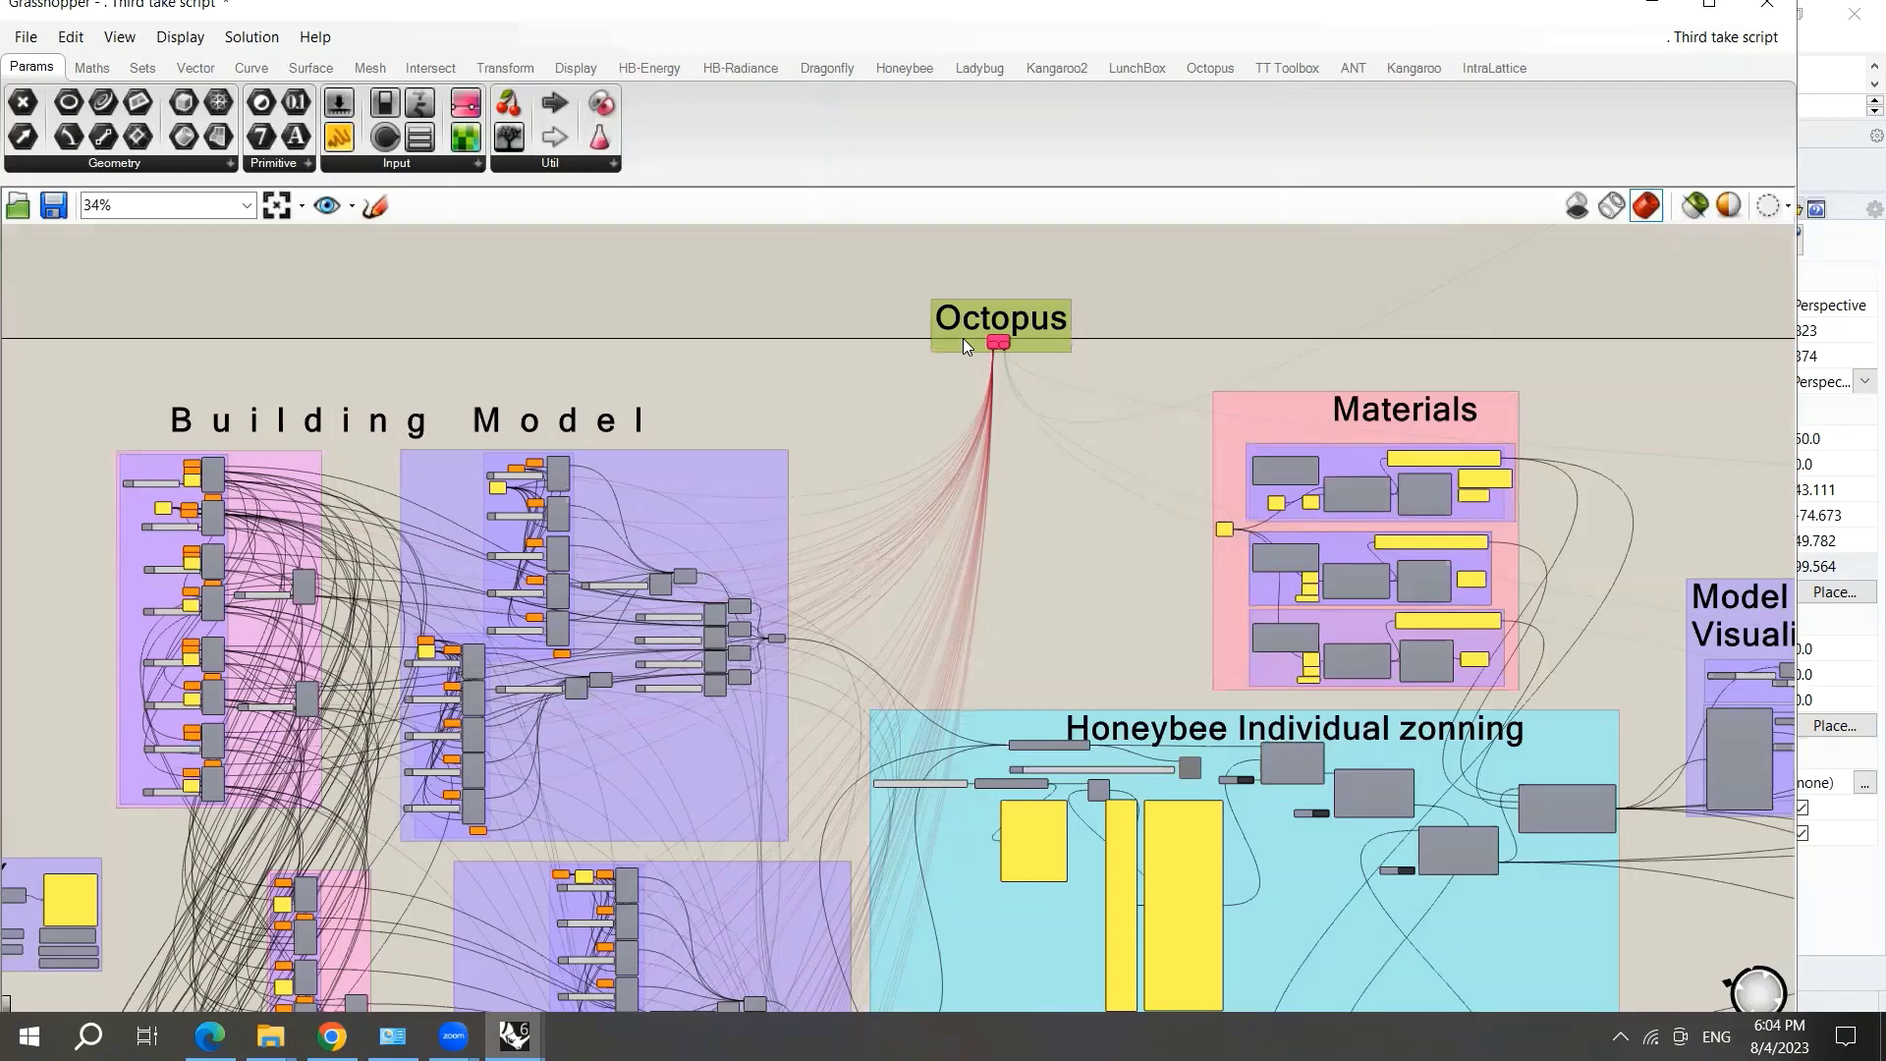
scroll(963, 338, down, 2)
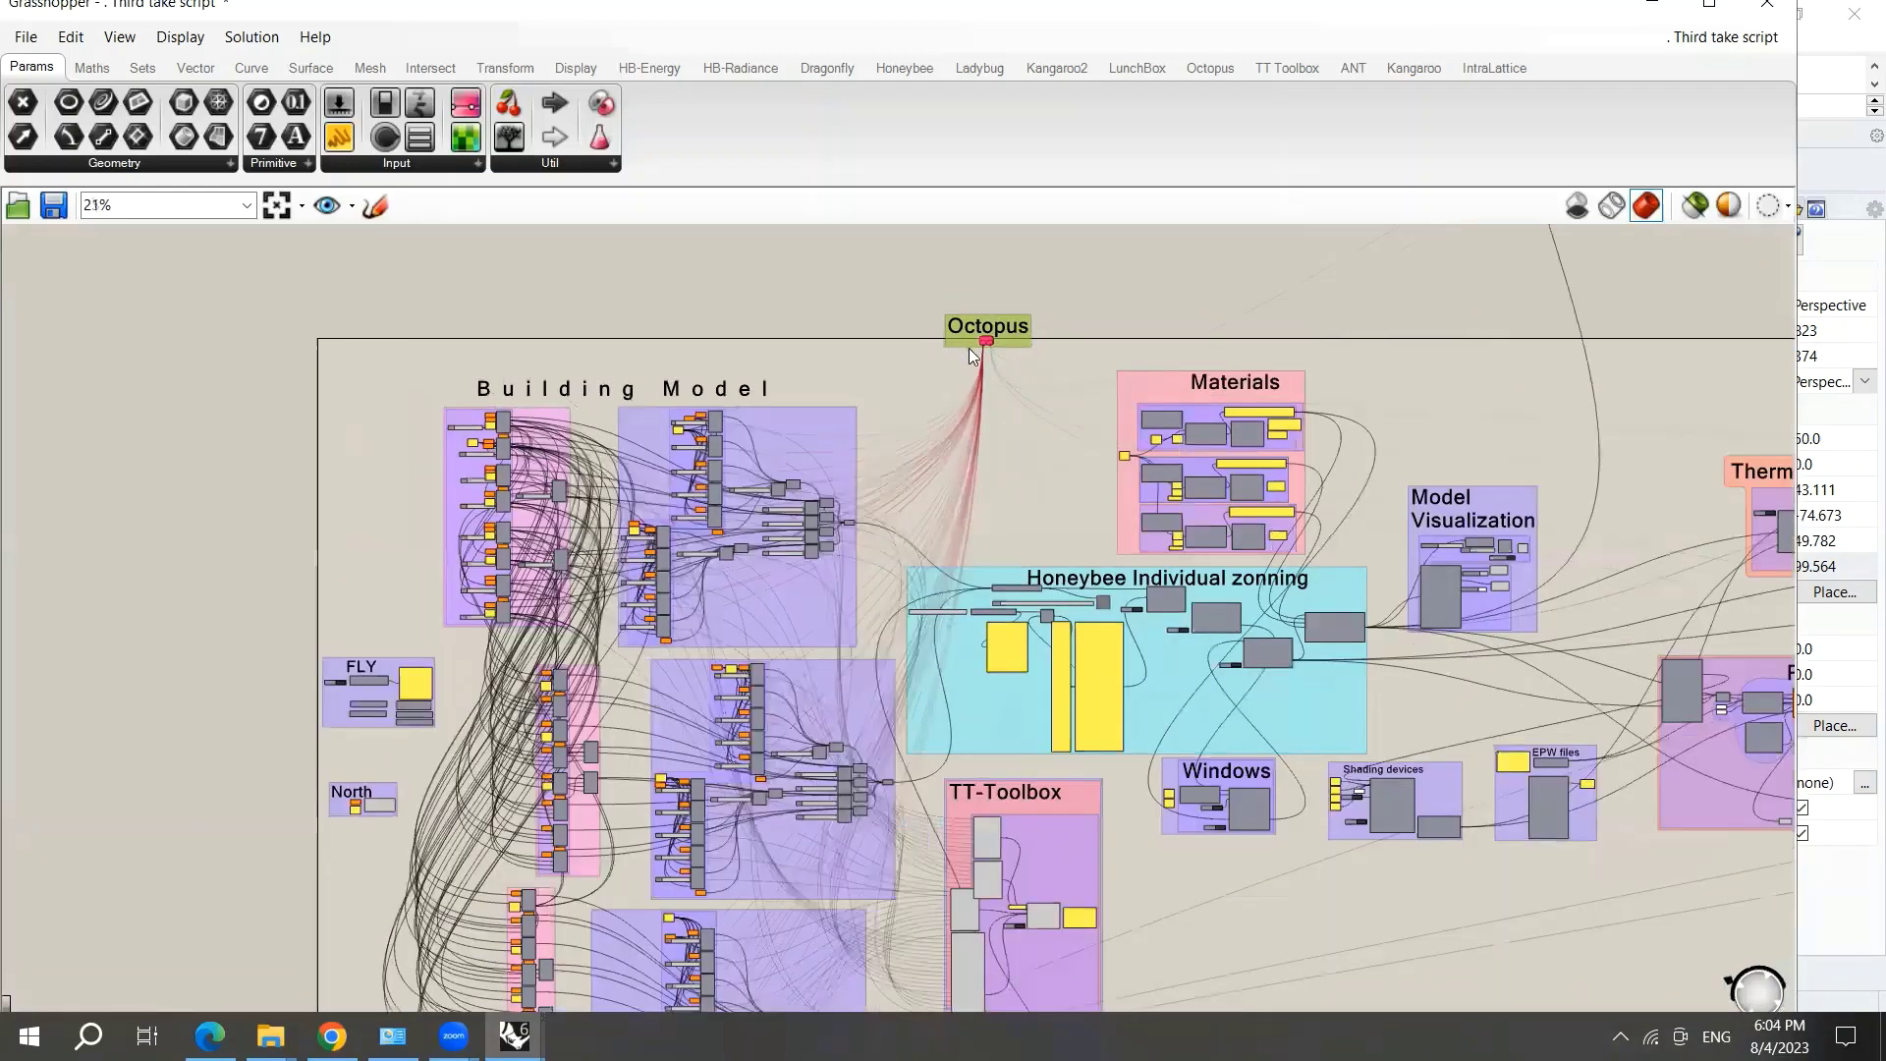
scroll(969, 350, up, 4)
scroll(871, 310, down, 5)
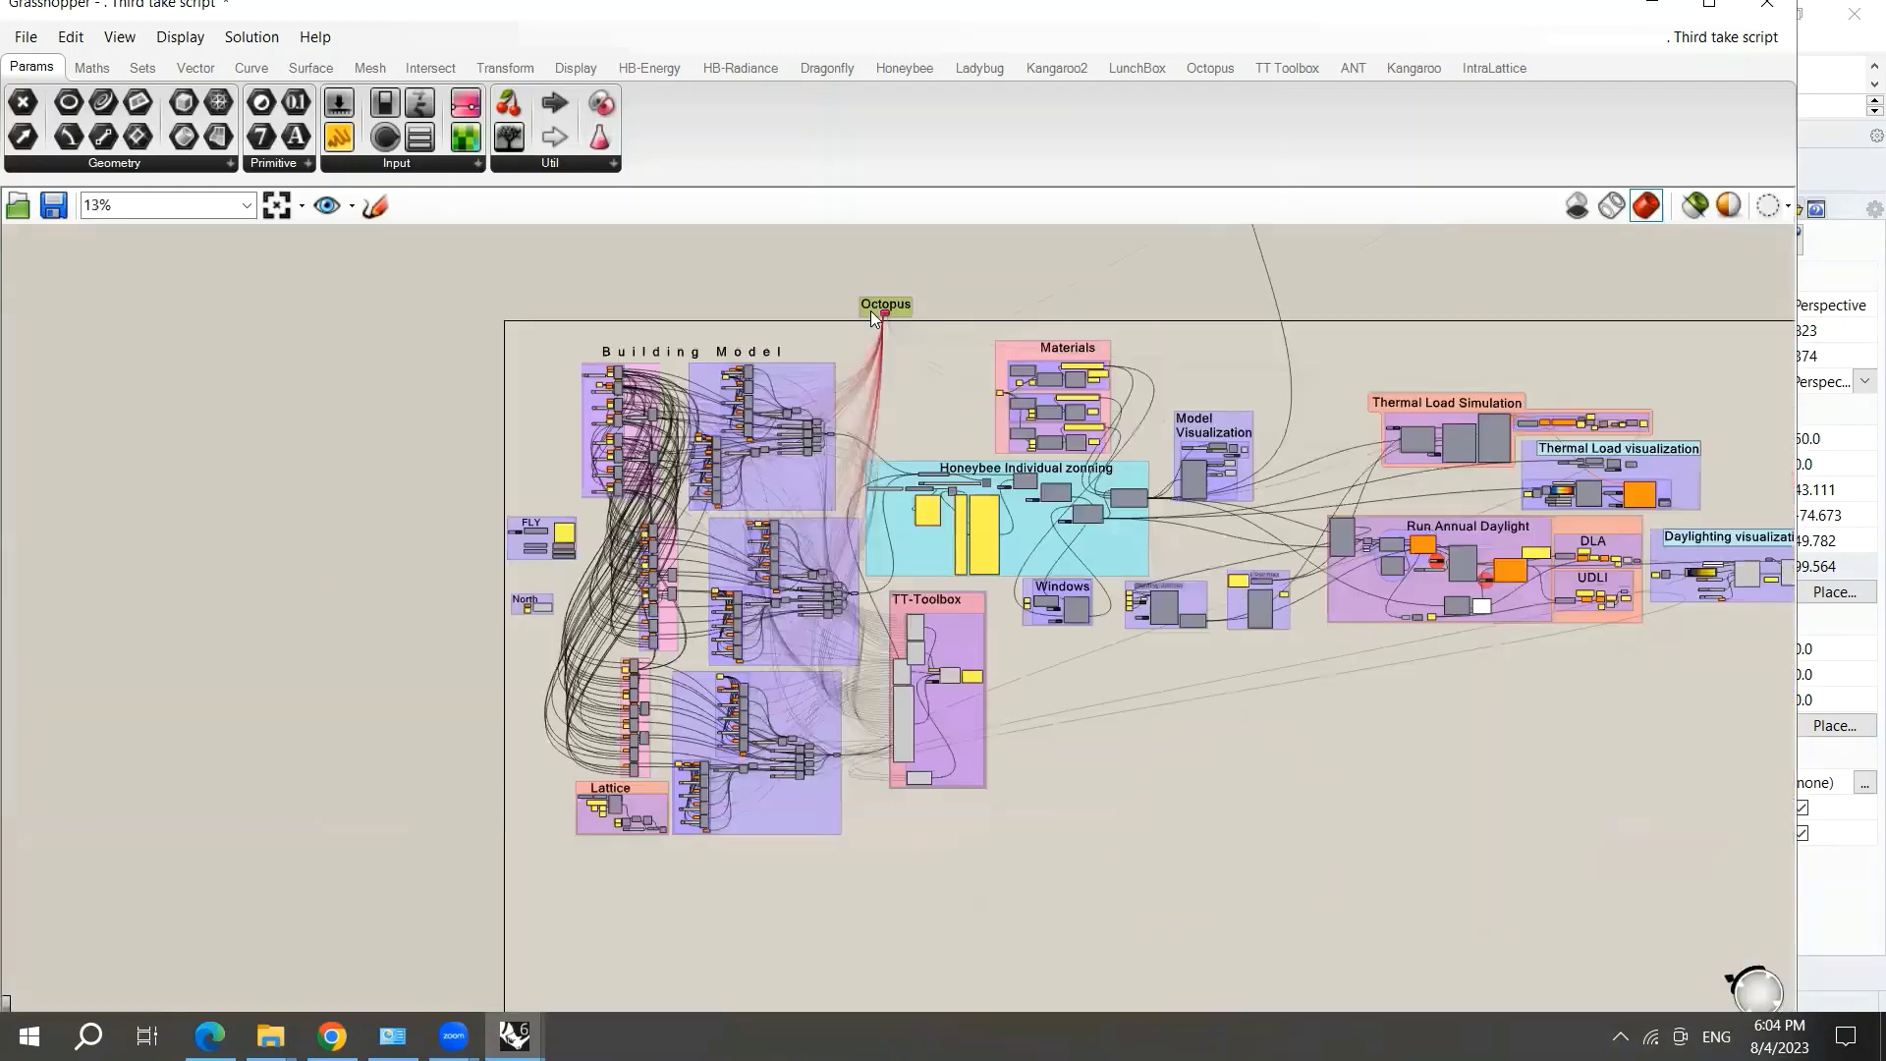
scroll(1126, 432, up, 3)
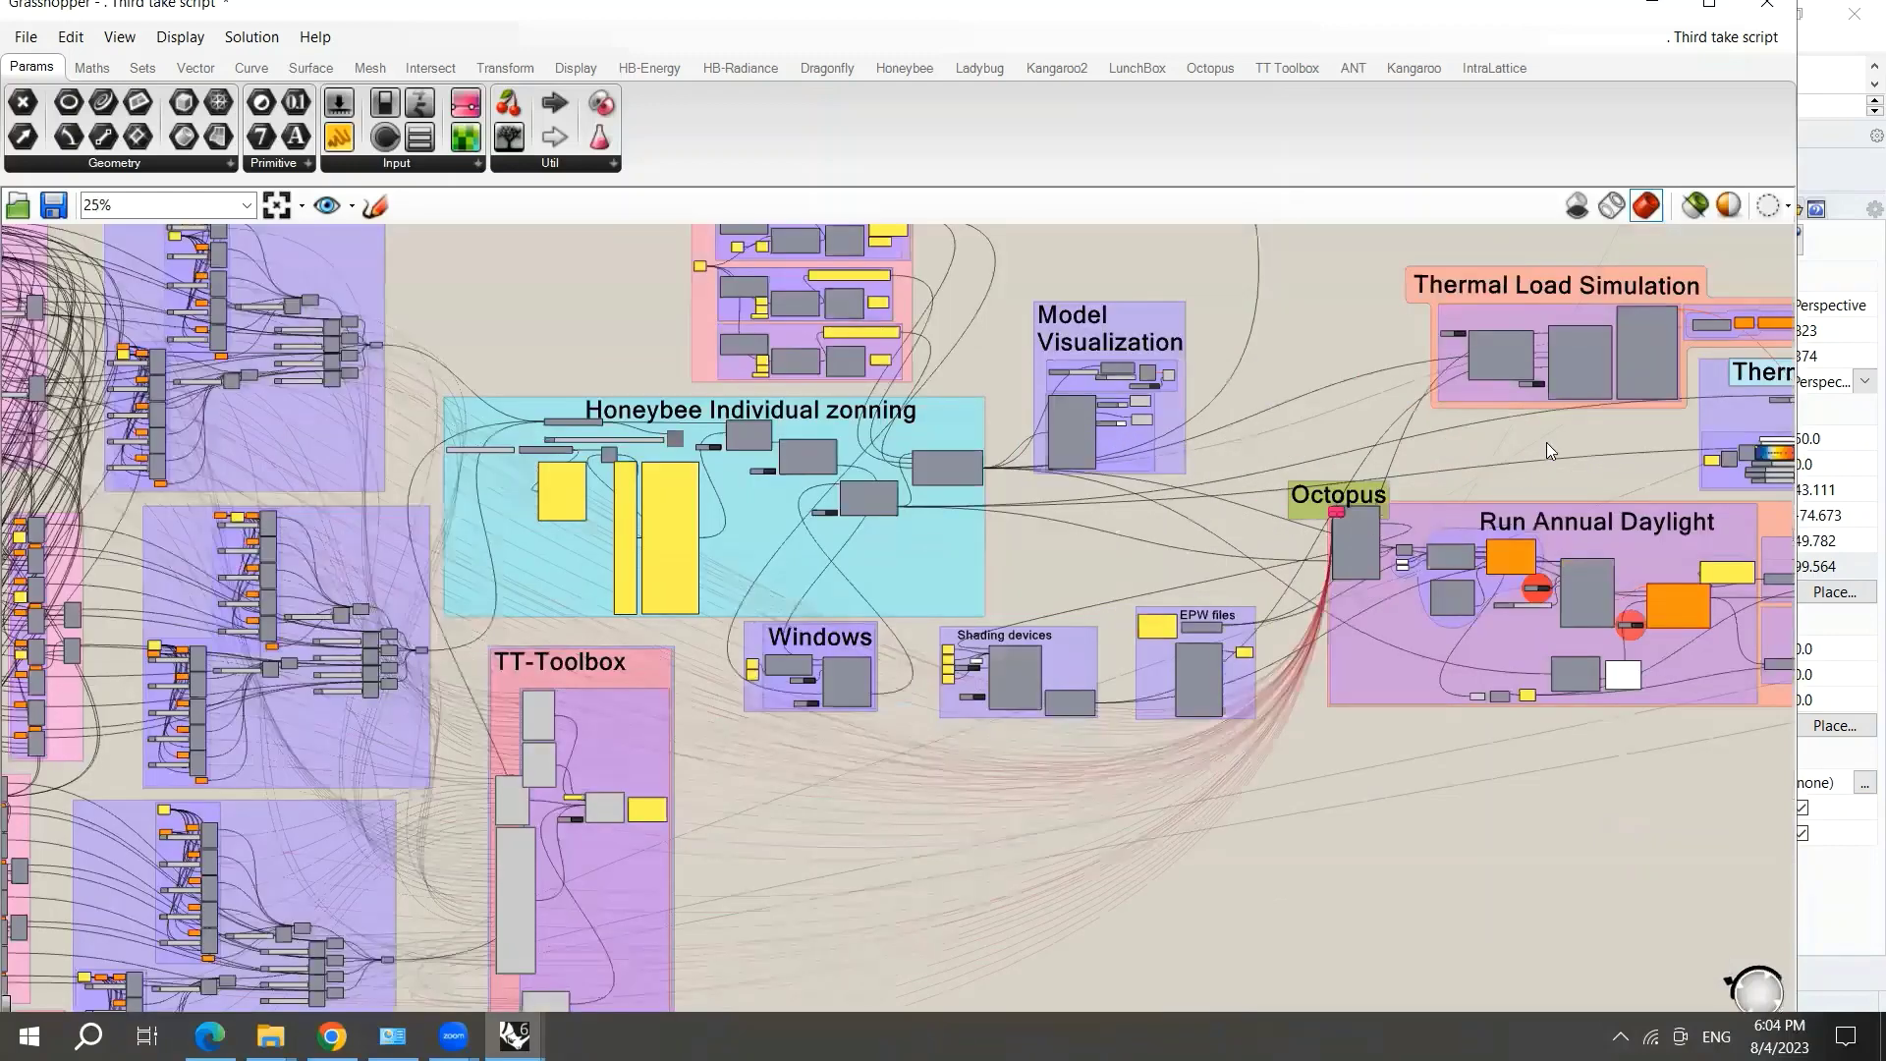
scroll(1152, 436, up, 1)
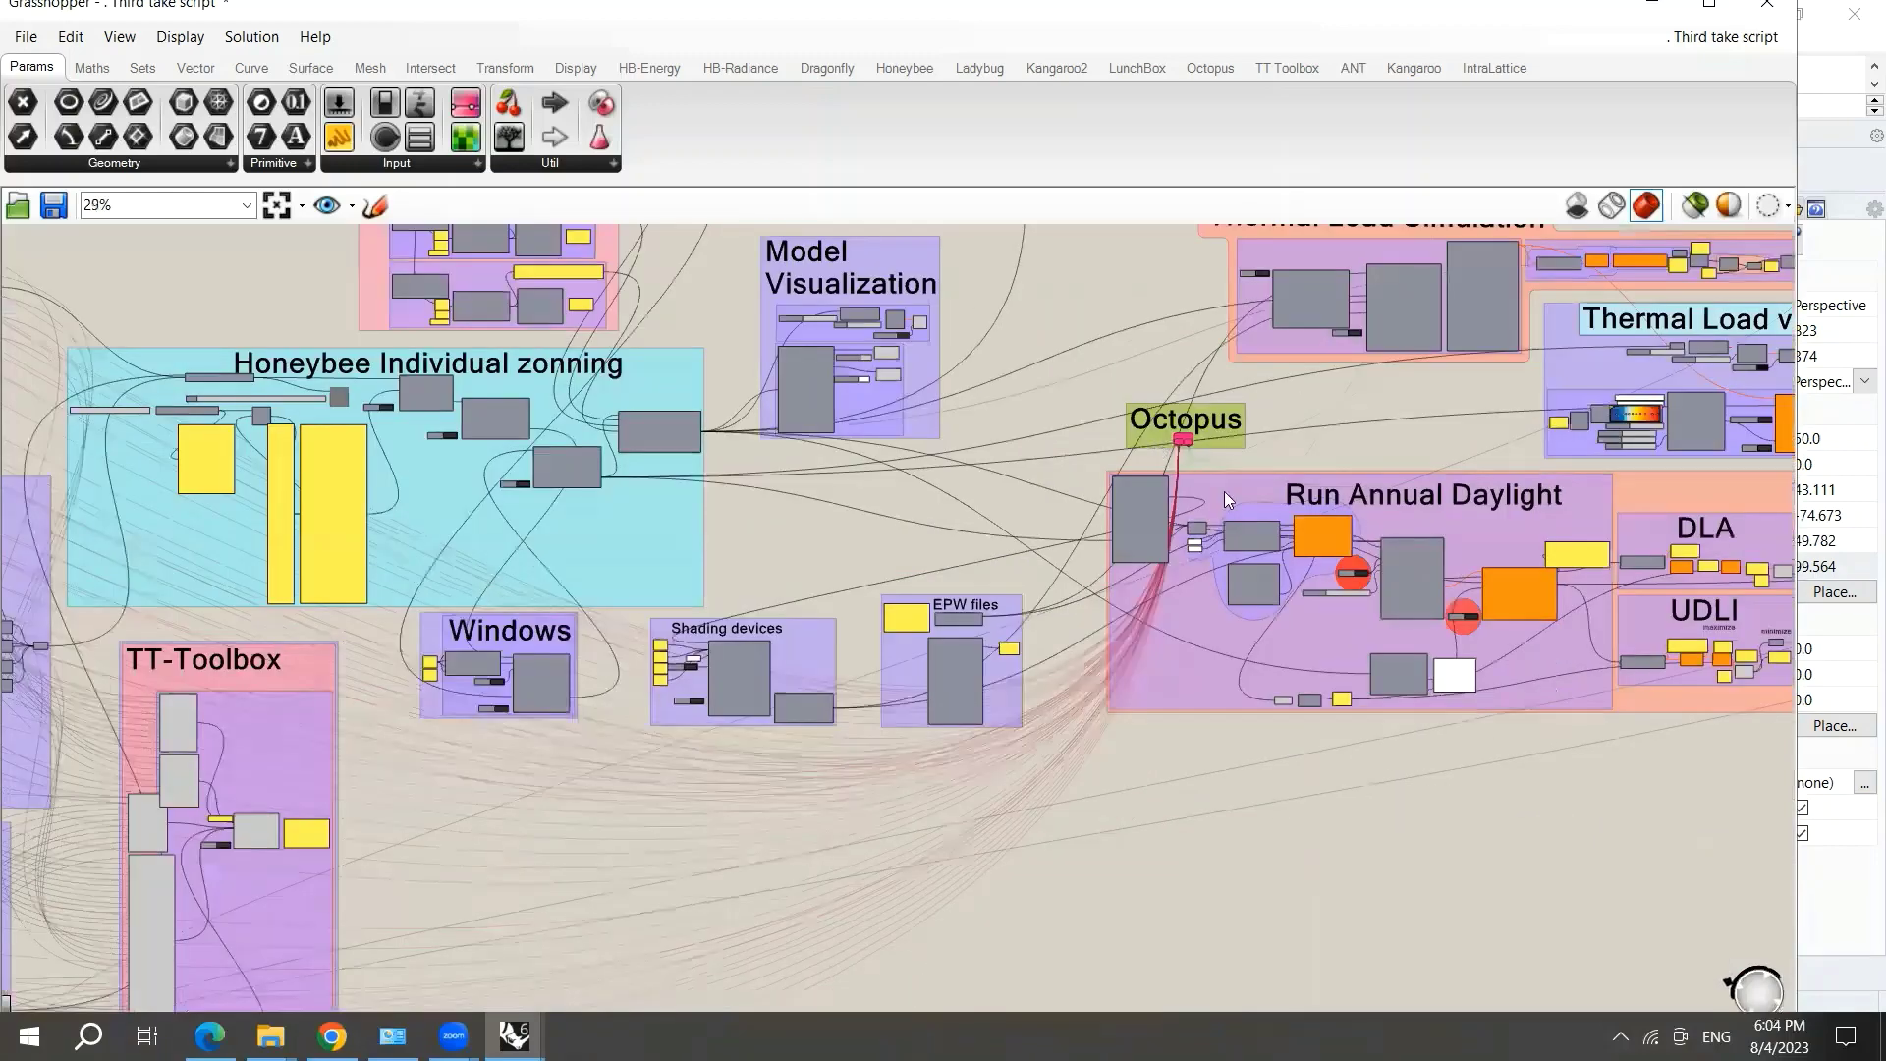
scroll(1093, 345, up, 4)
click(1095, 346)
scroll(1080, 352, down, 2)
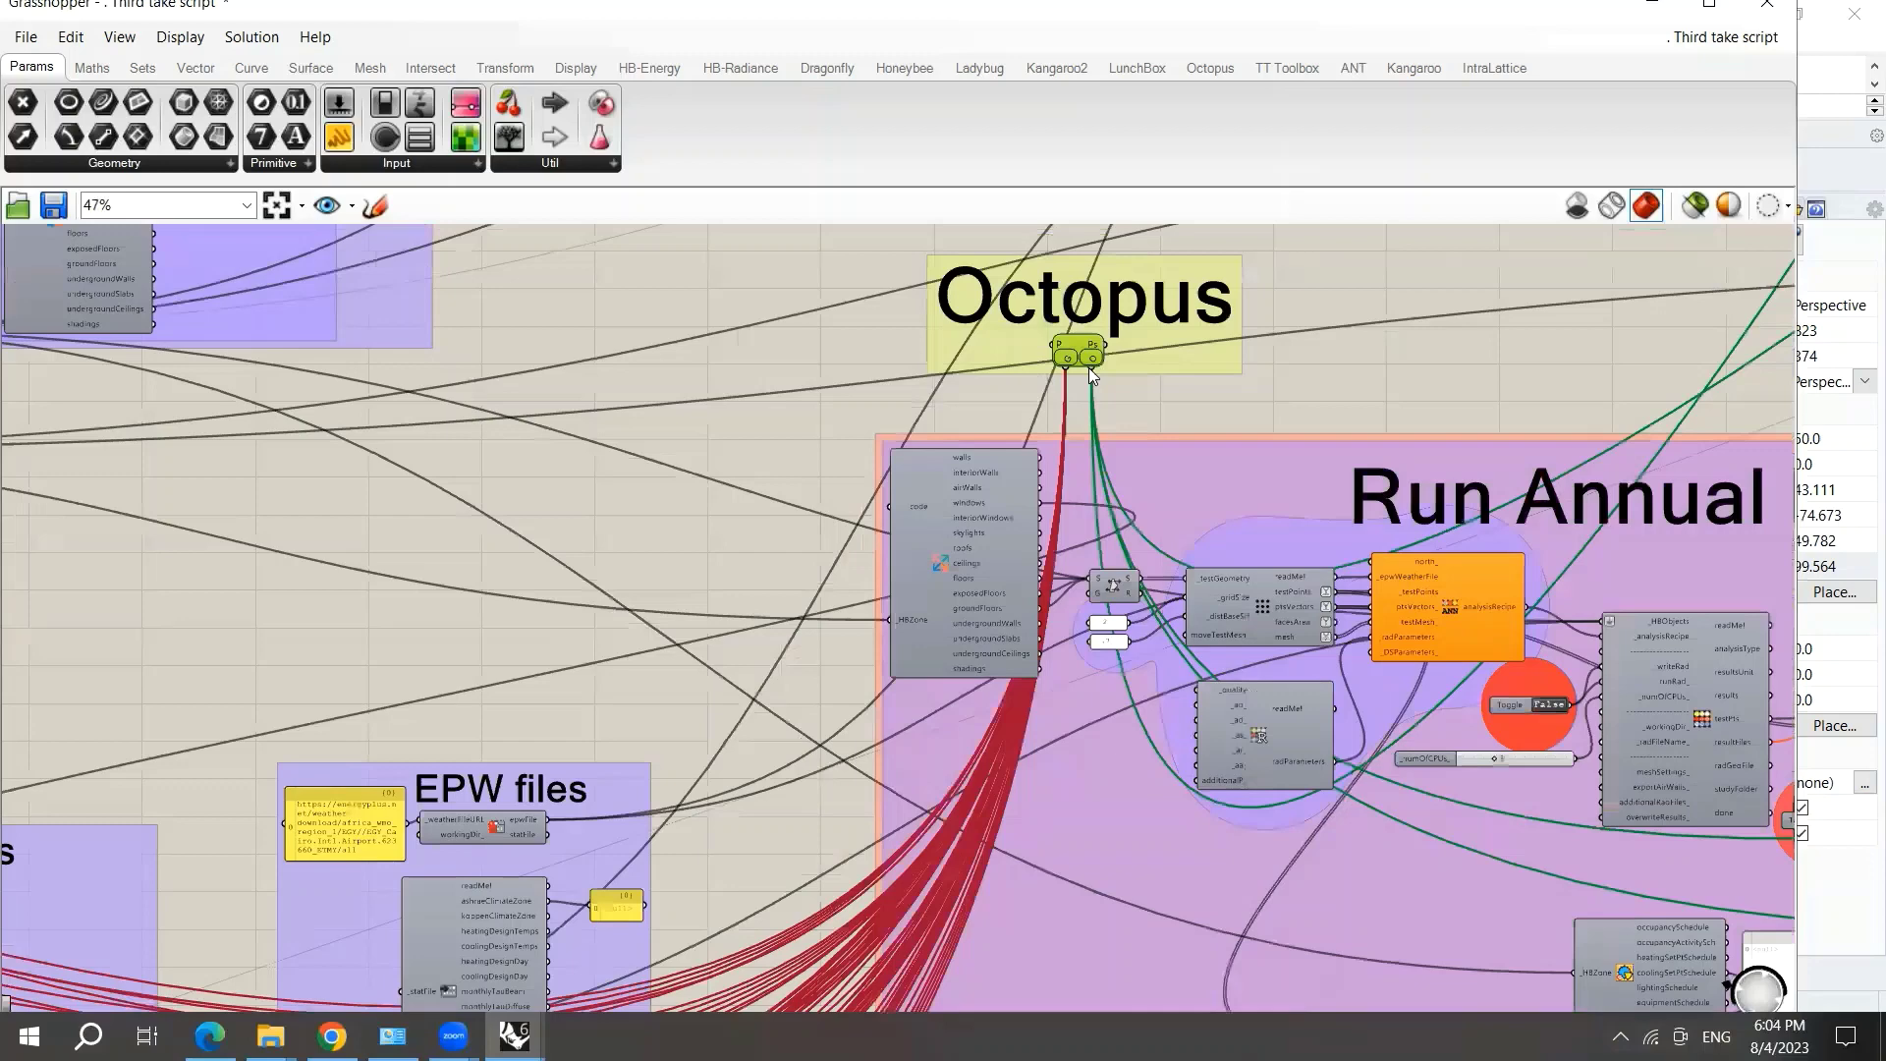
scroll(1014, 365, down, 1)
scroll(947, 413, down, 2)
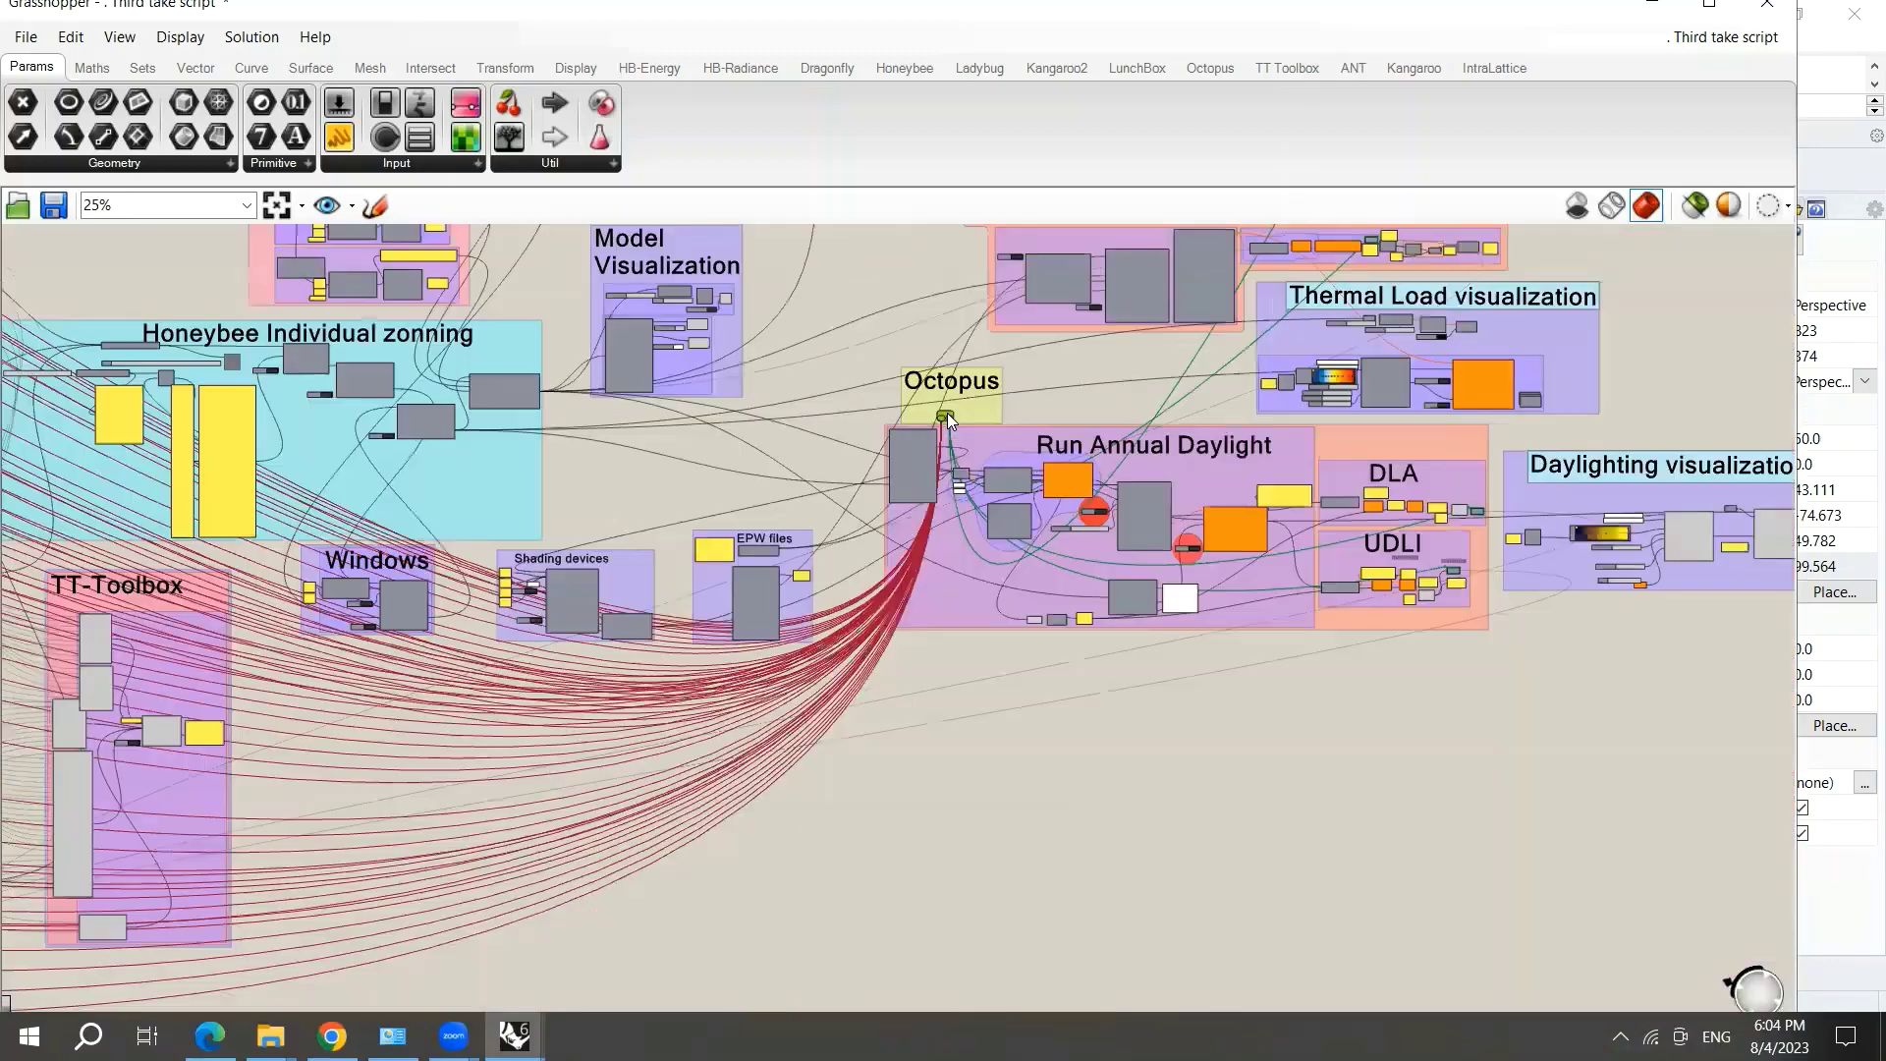
scroll(761, 457, down, 1)
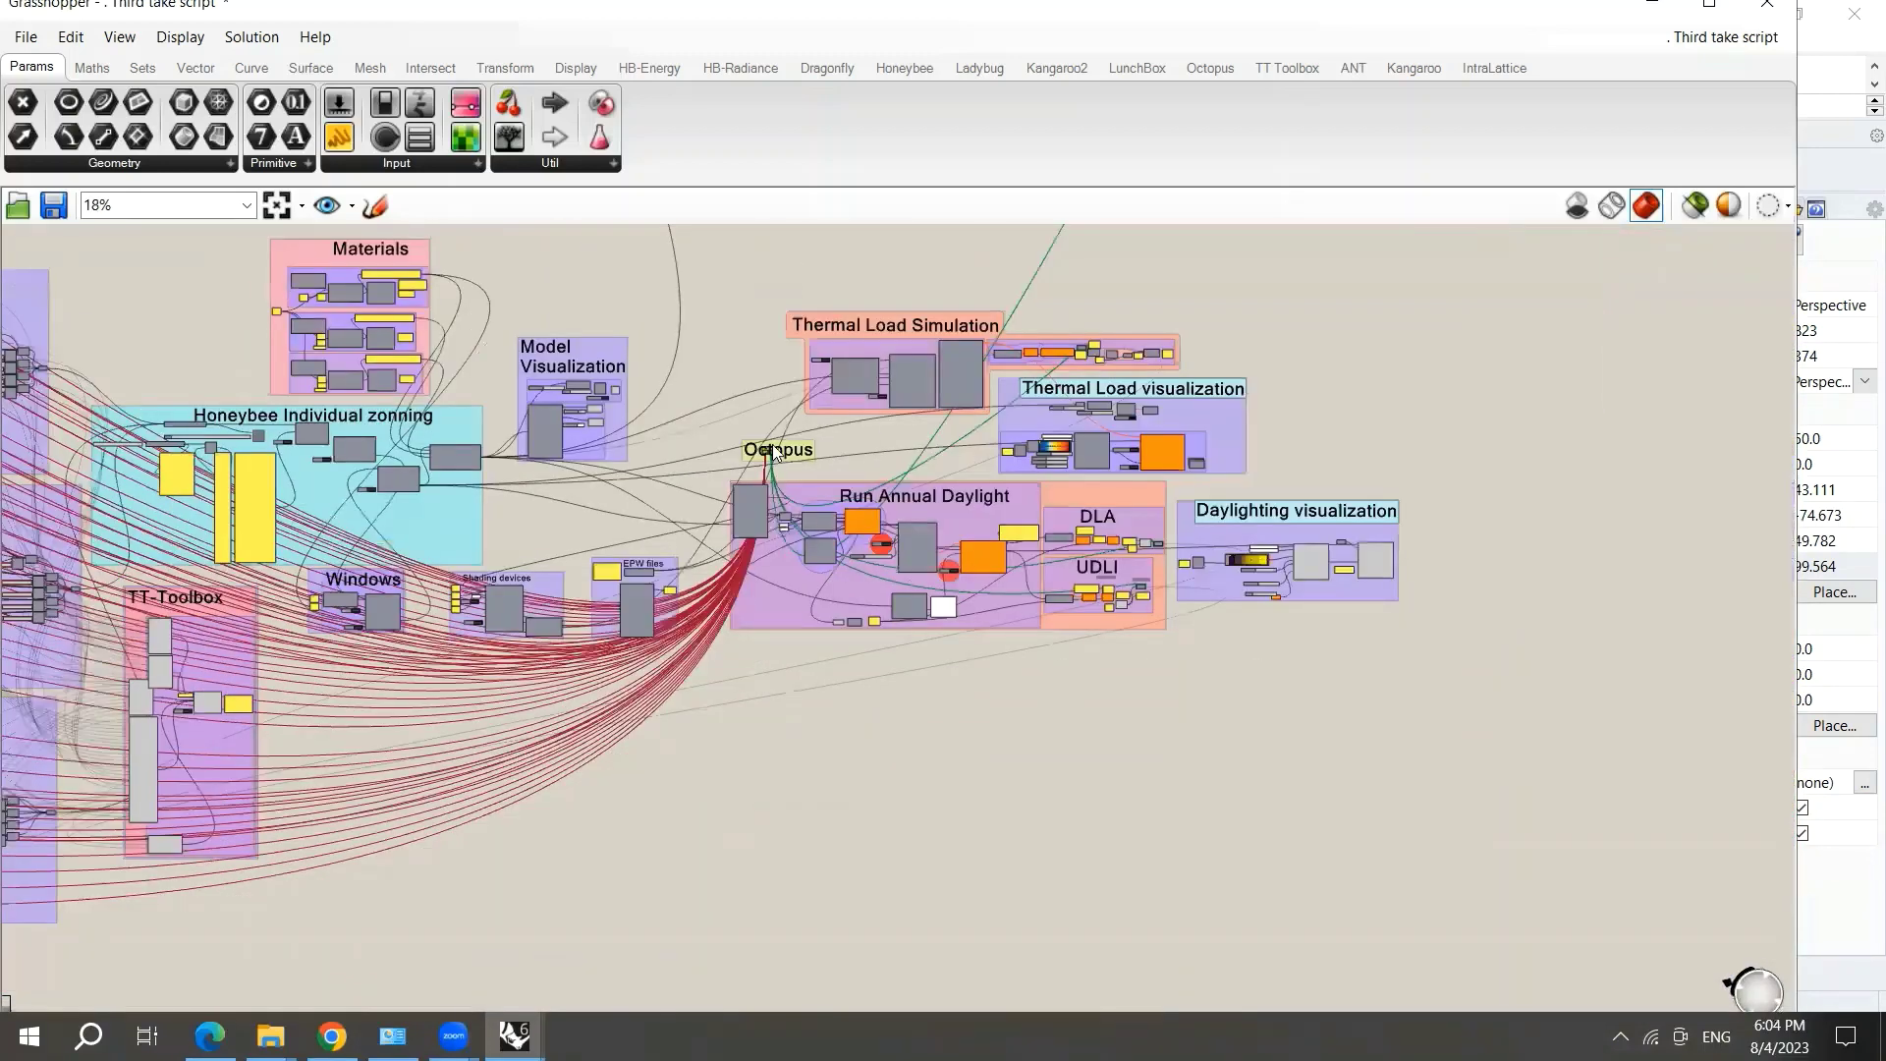
scroll(773, 443, up, 3)
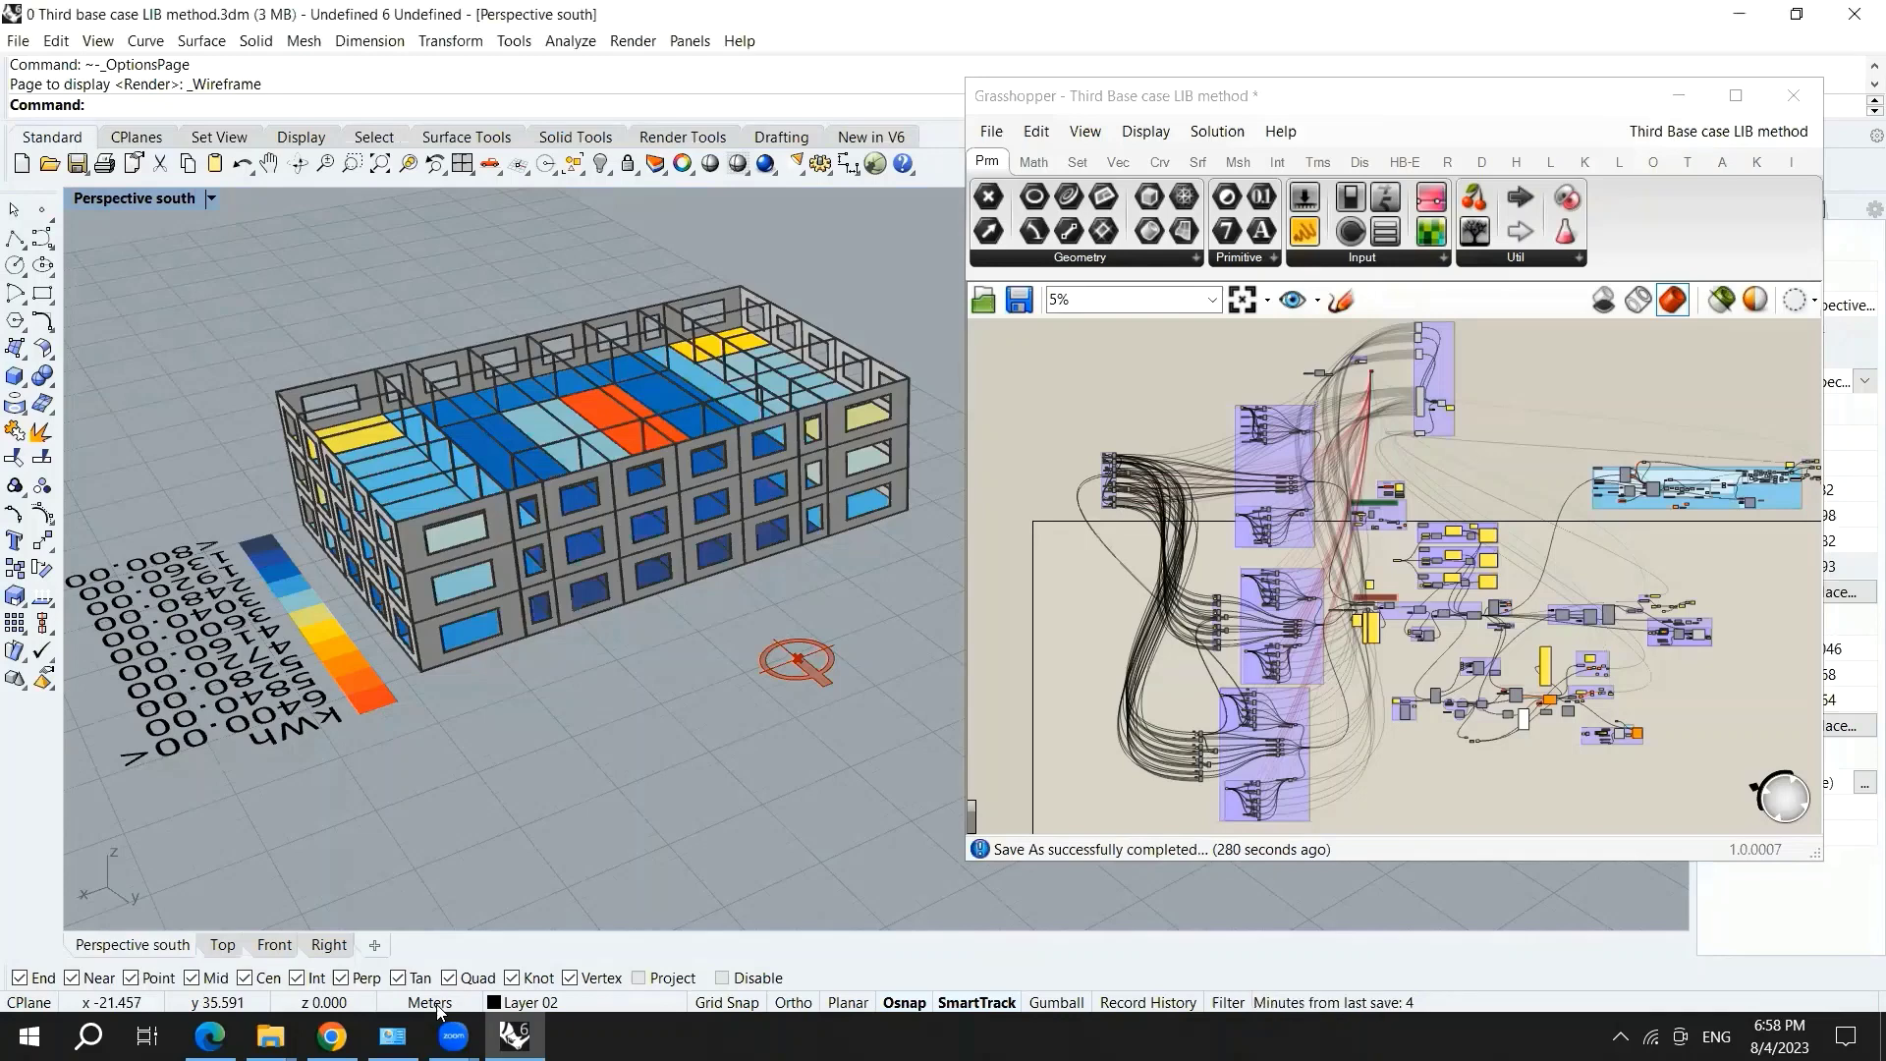
- Set Rhino's model units to Meters in the Unit Settings
click(439, 1006)
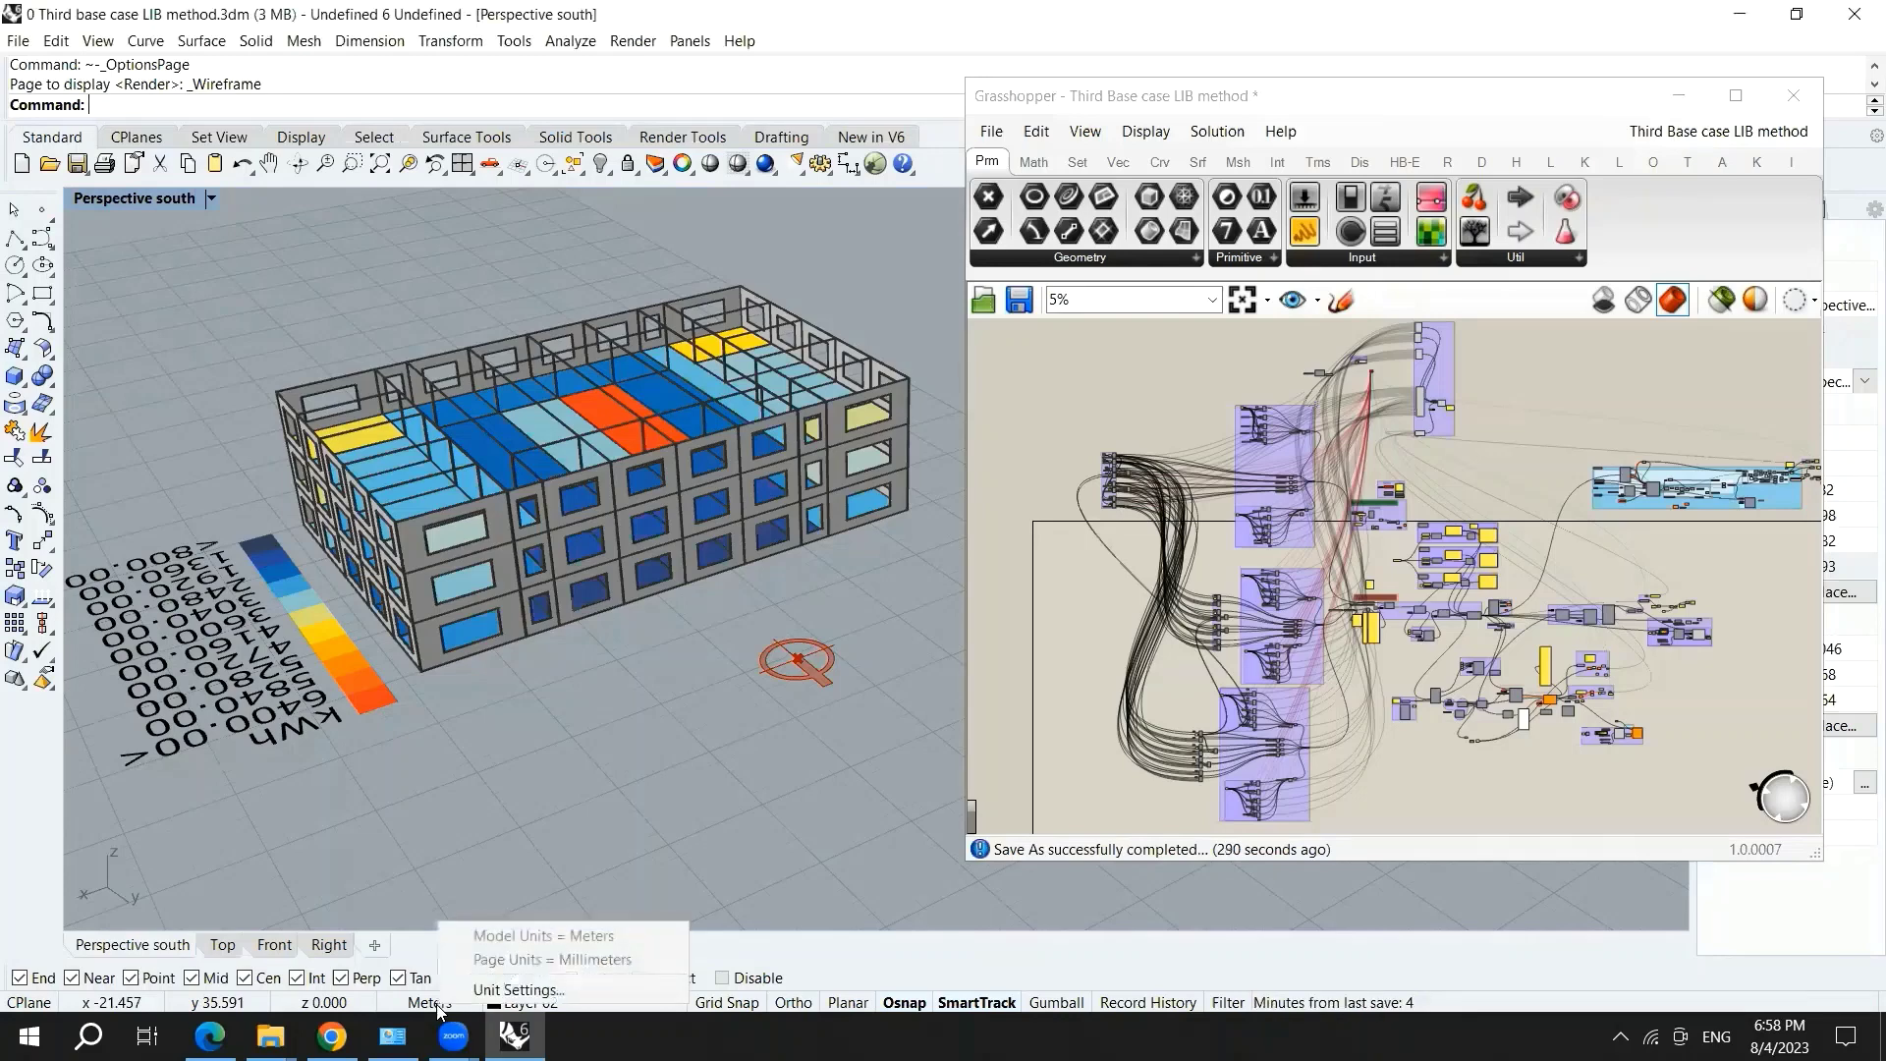
click(494, 990)
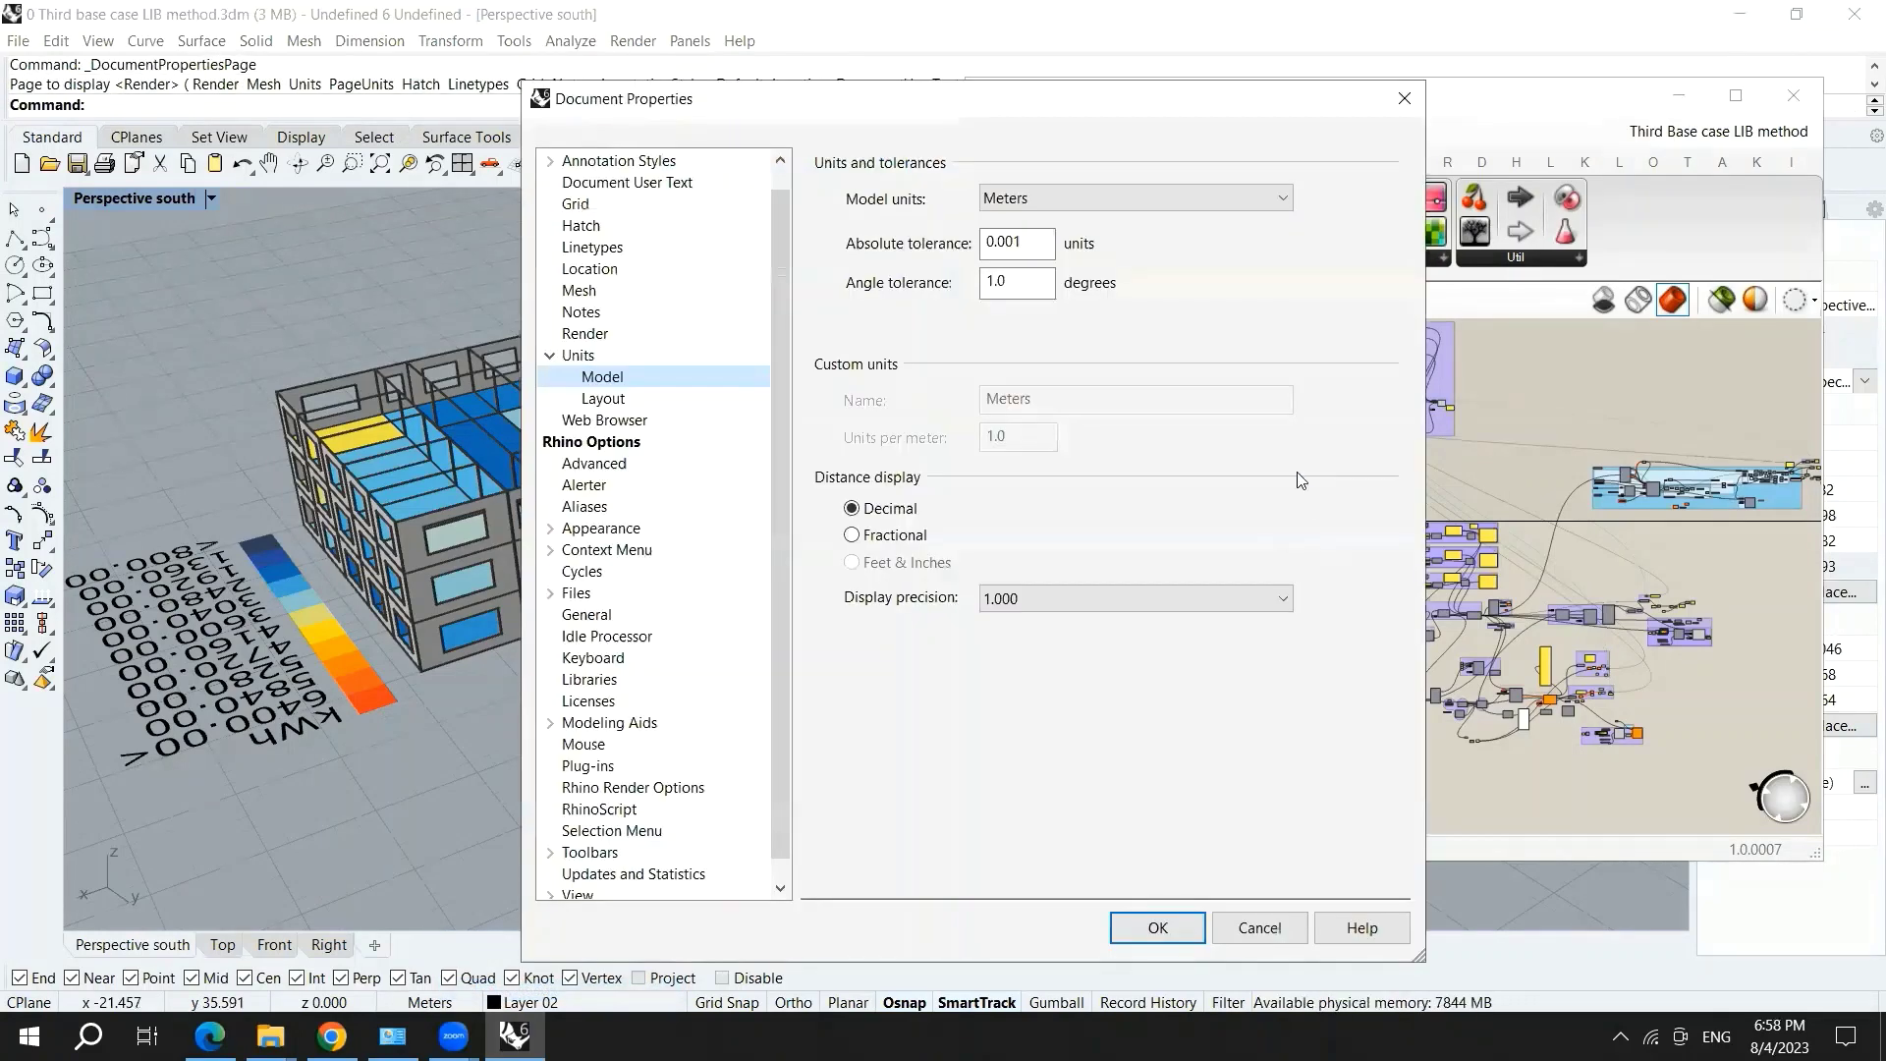
click(1267, 205)
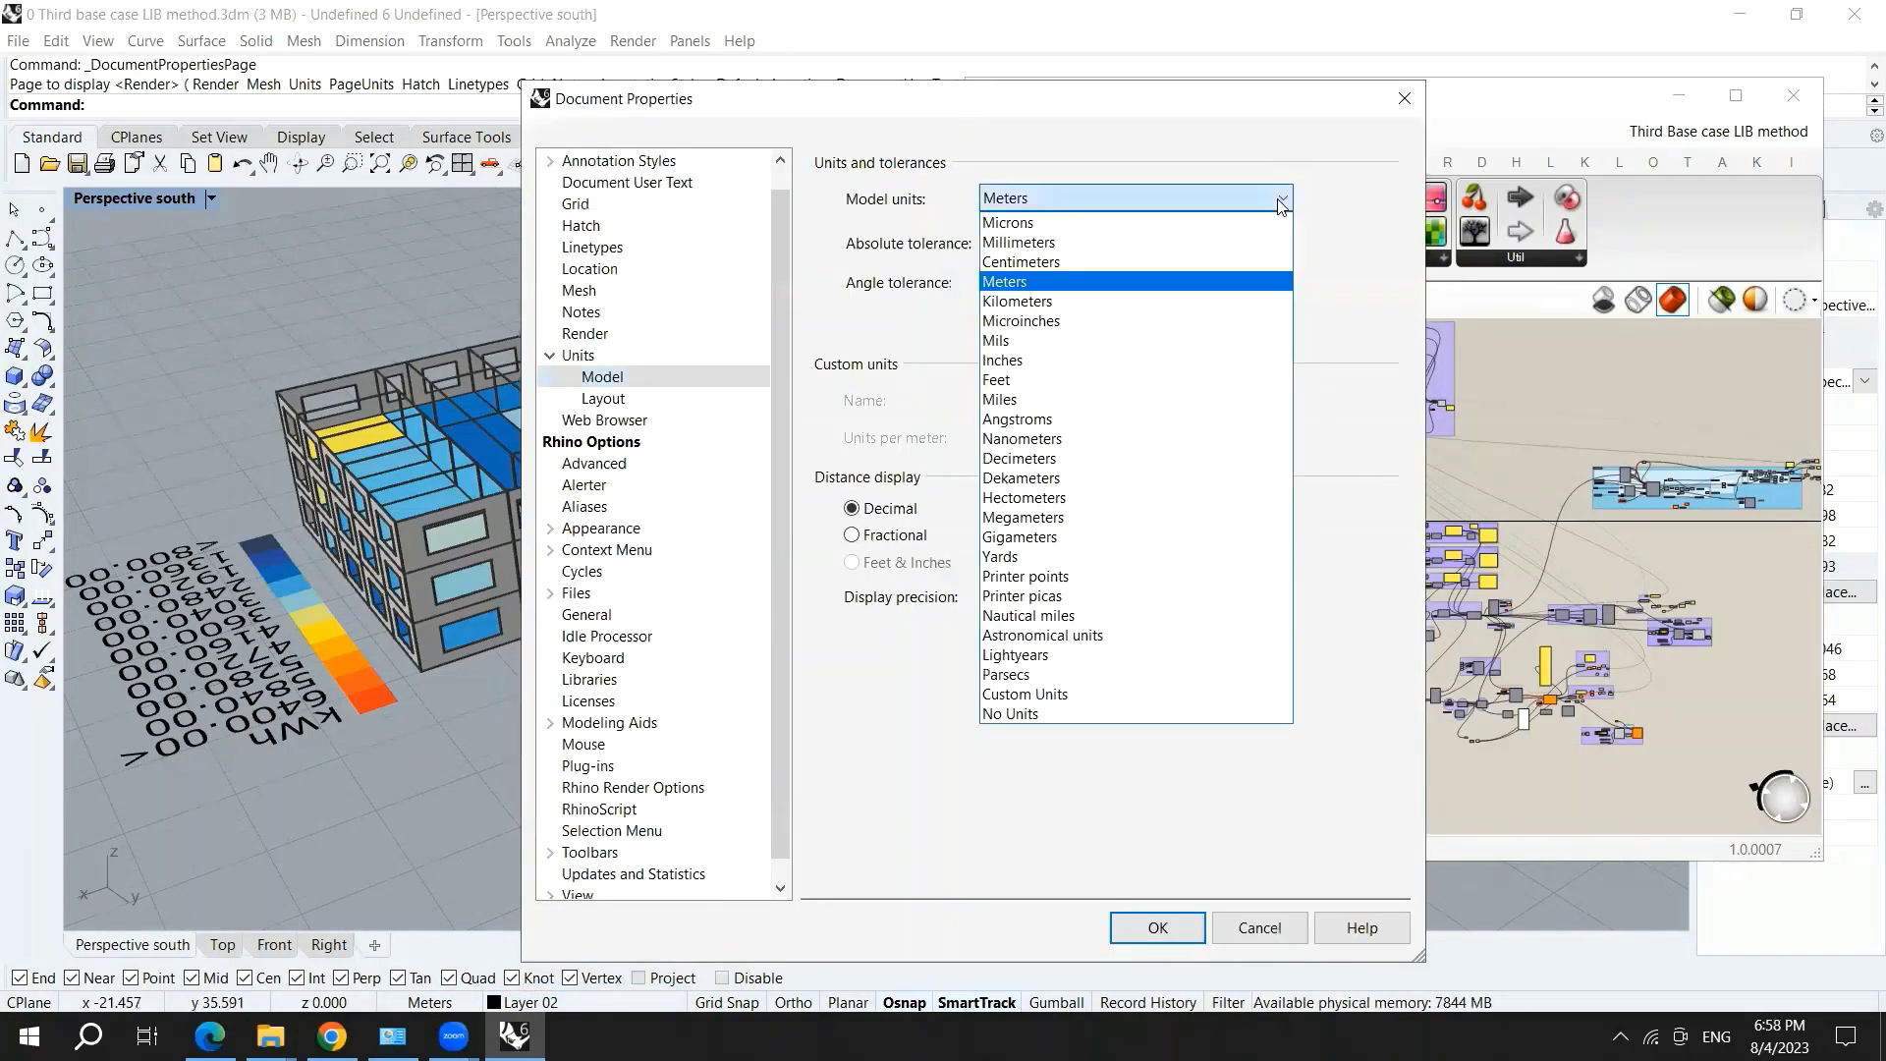
click(1175, 287)
click(1174, 928)
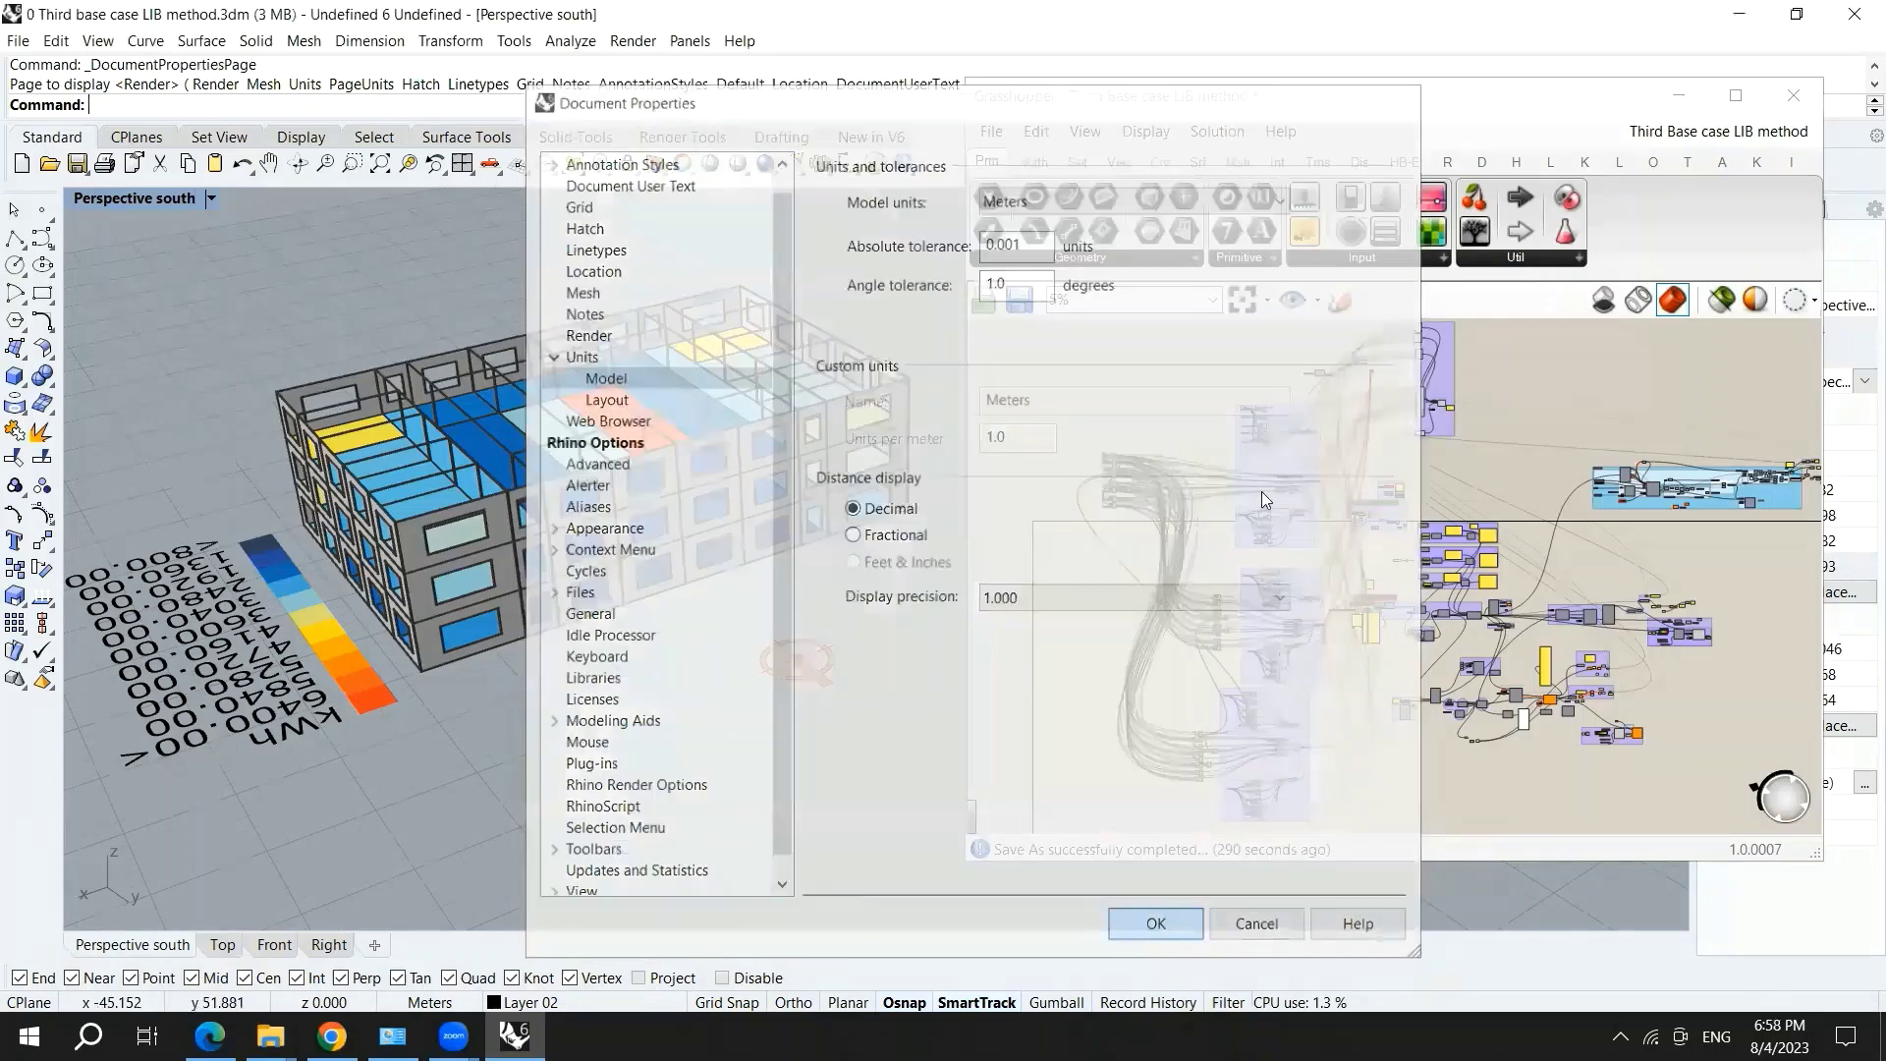
scroll(1085, 419, up, 2)
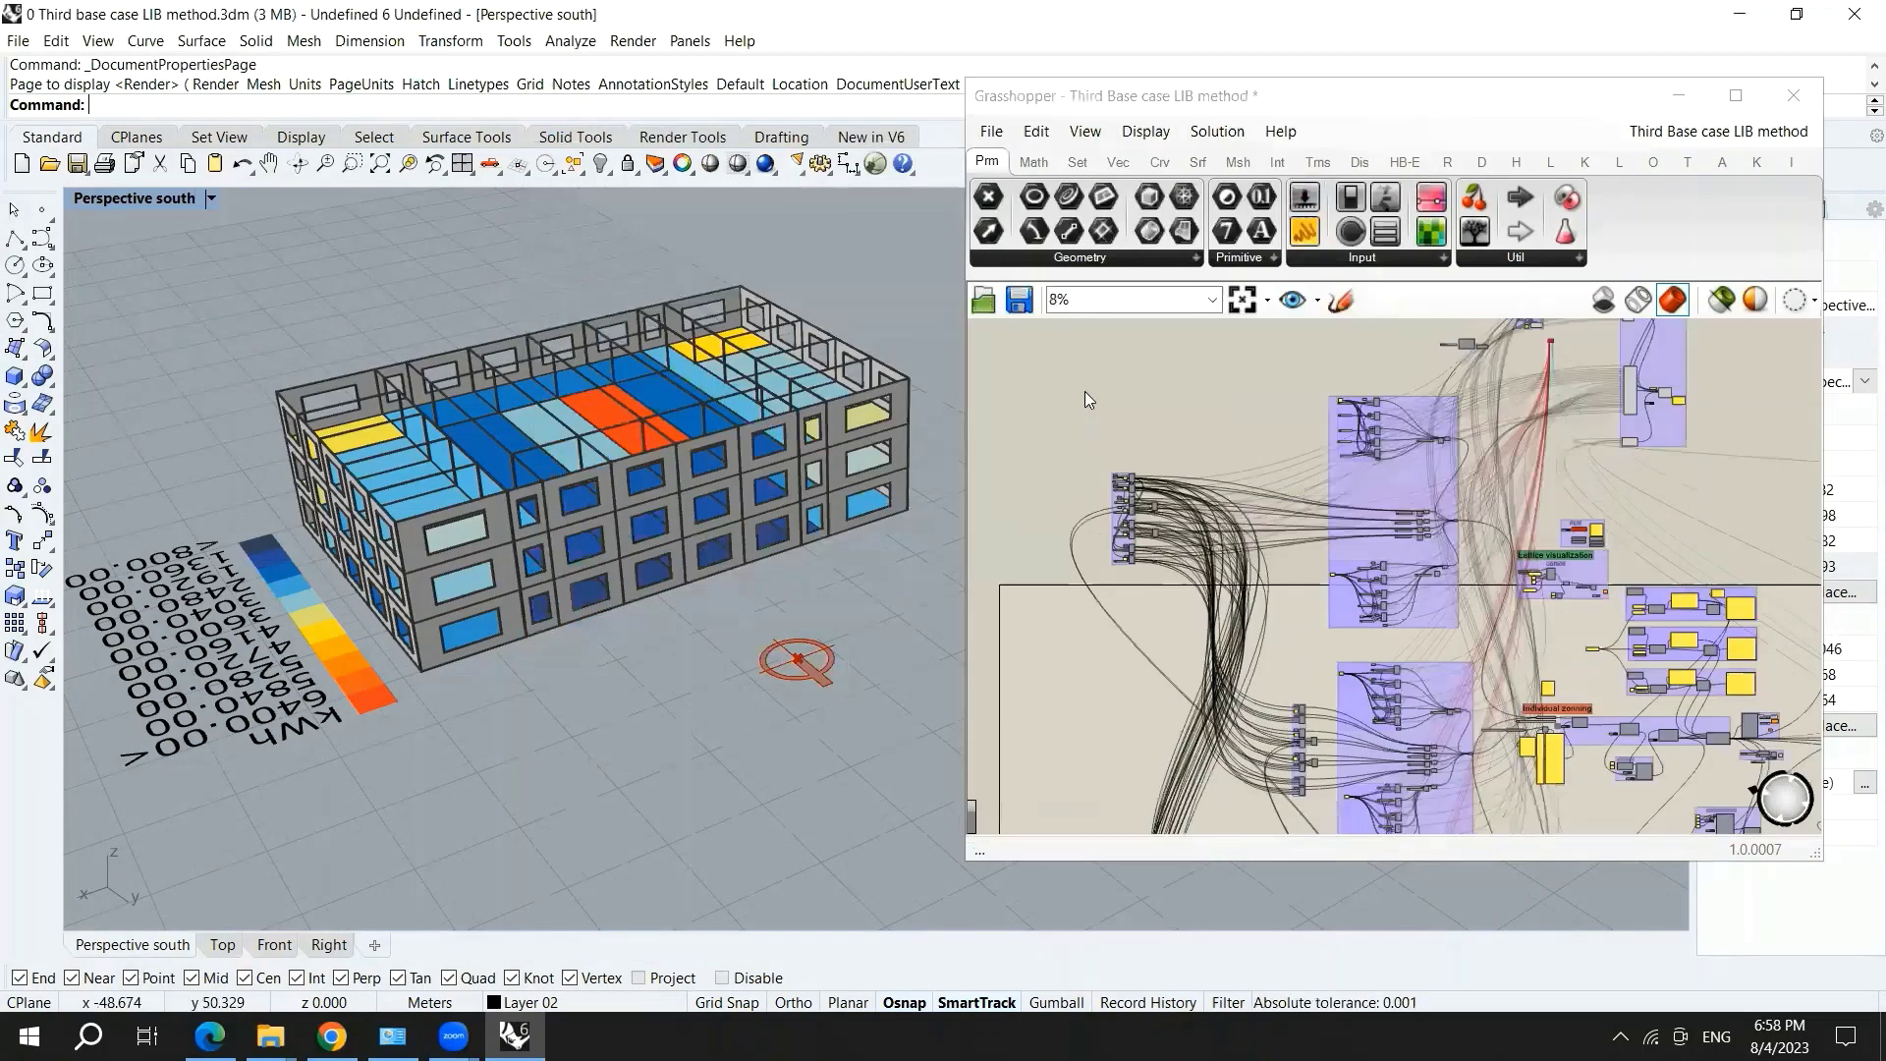
- Set the energy simulation and Generate lighting Schedule run toggles to False
drag(1081, 391, 1268, 760)
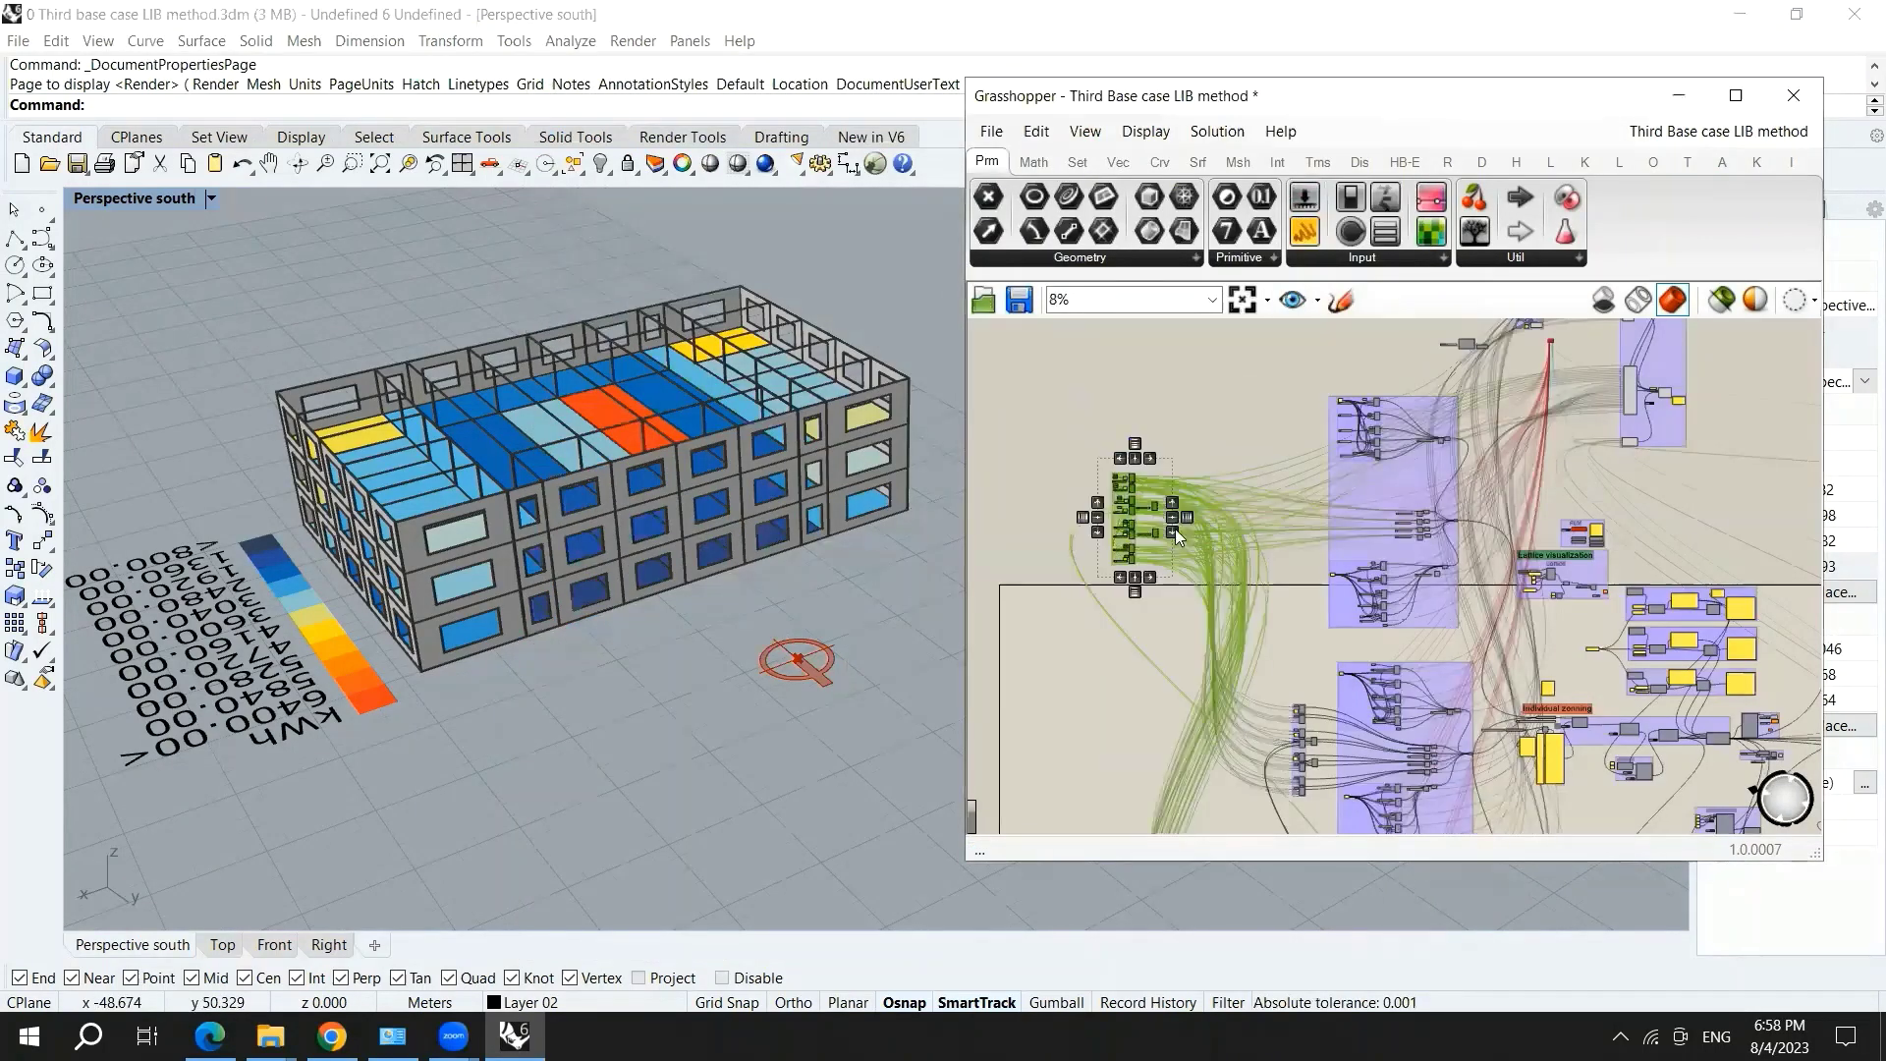
scroll(1097, 438, down, 2)
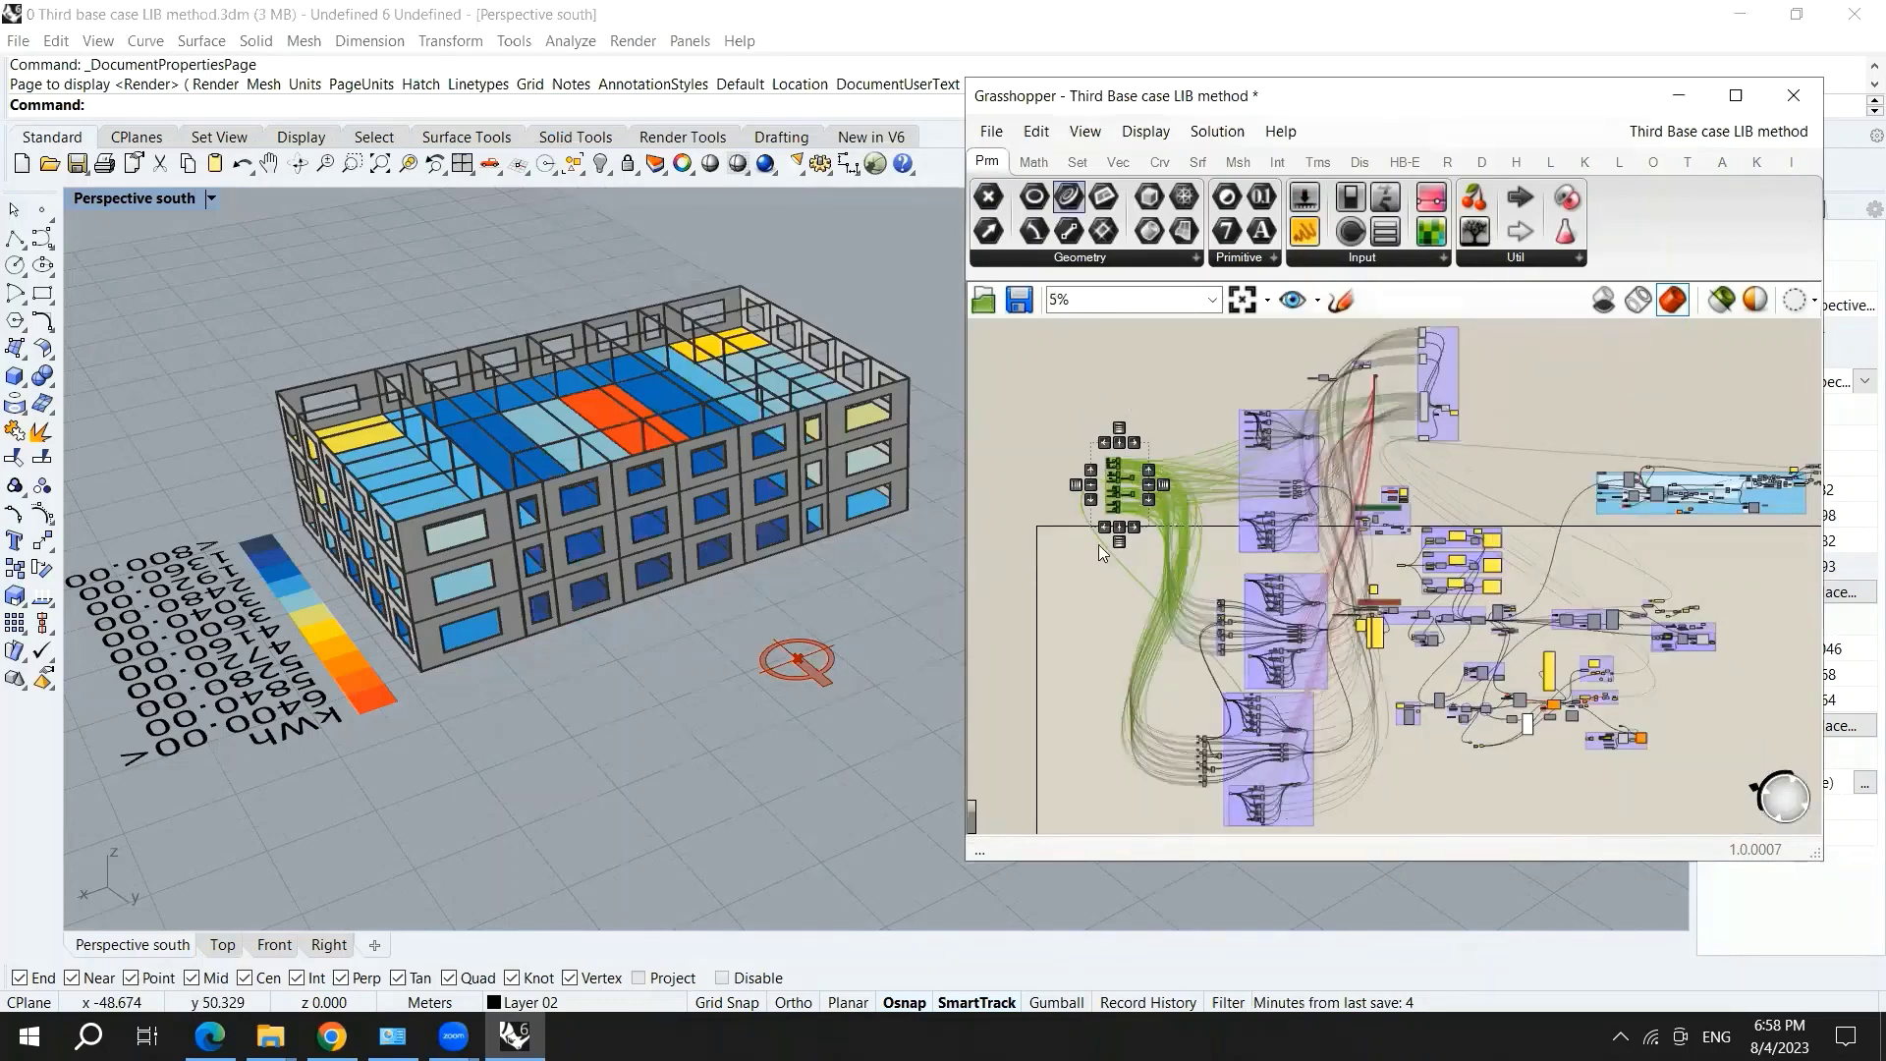
click(1093, 579)
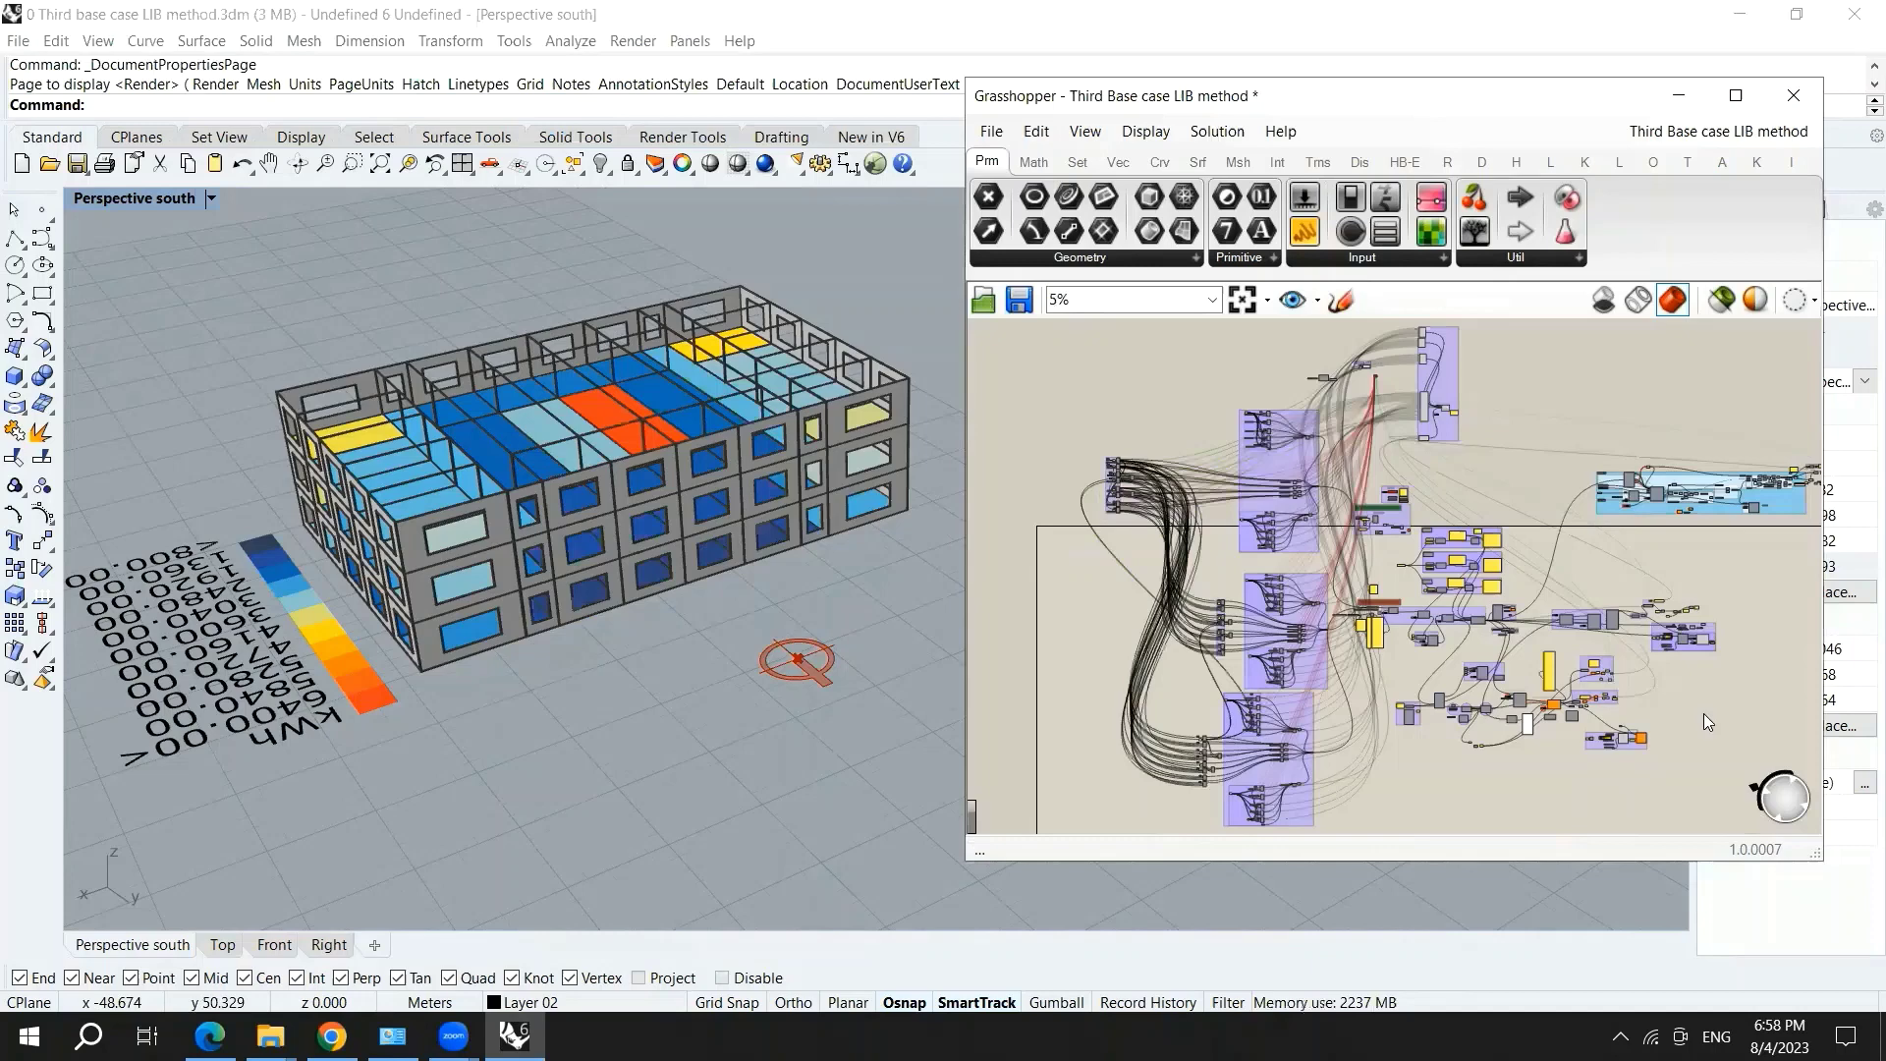
scroll(1704, 713, up, 8)
scroll(1315, 414, up, 6)
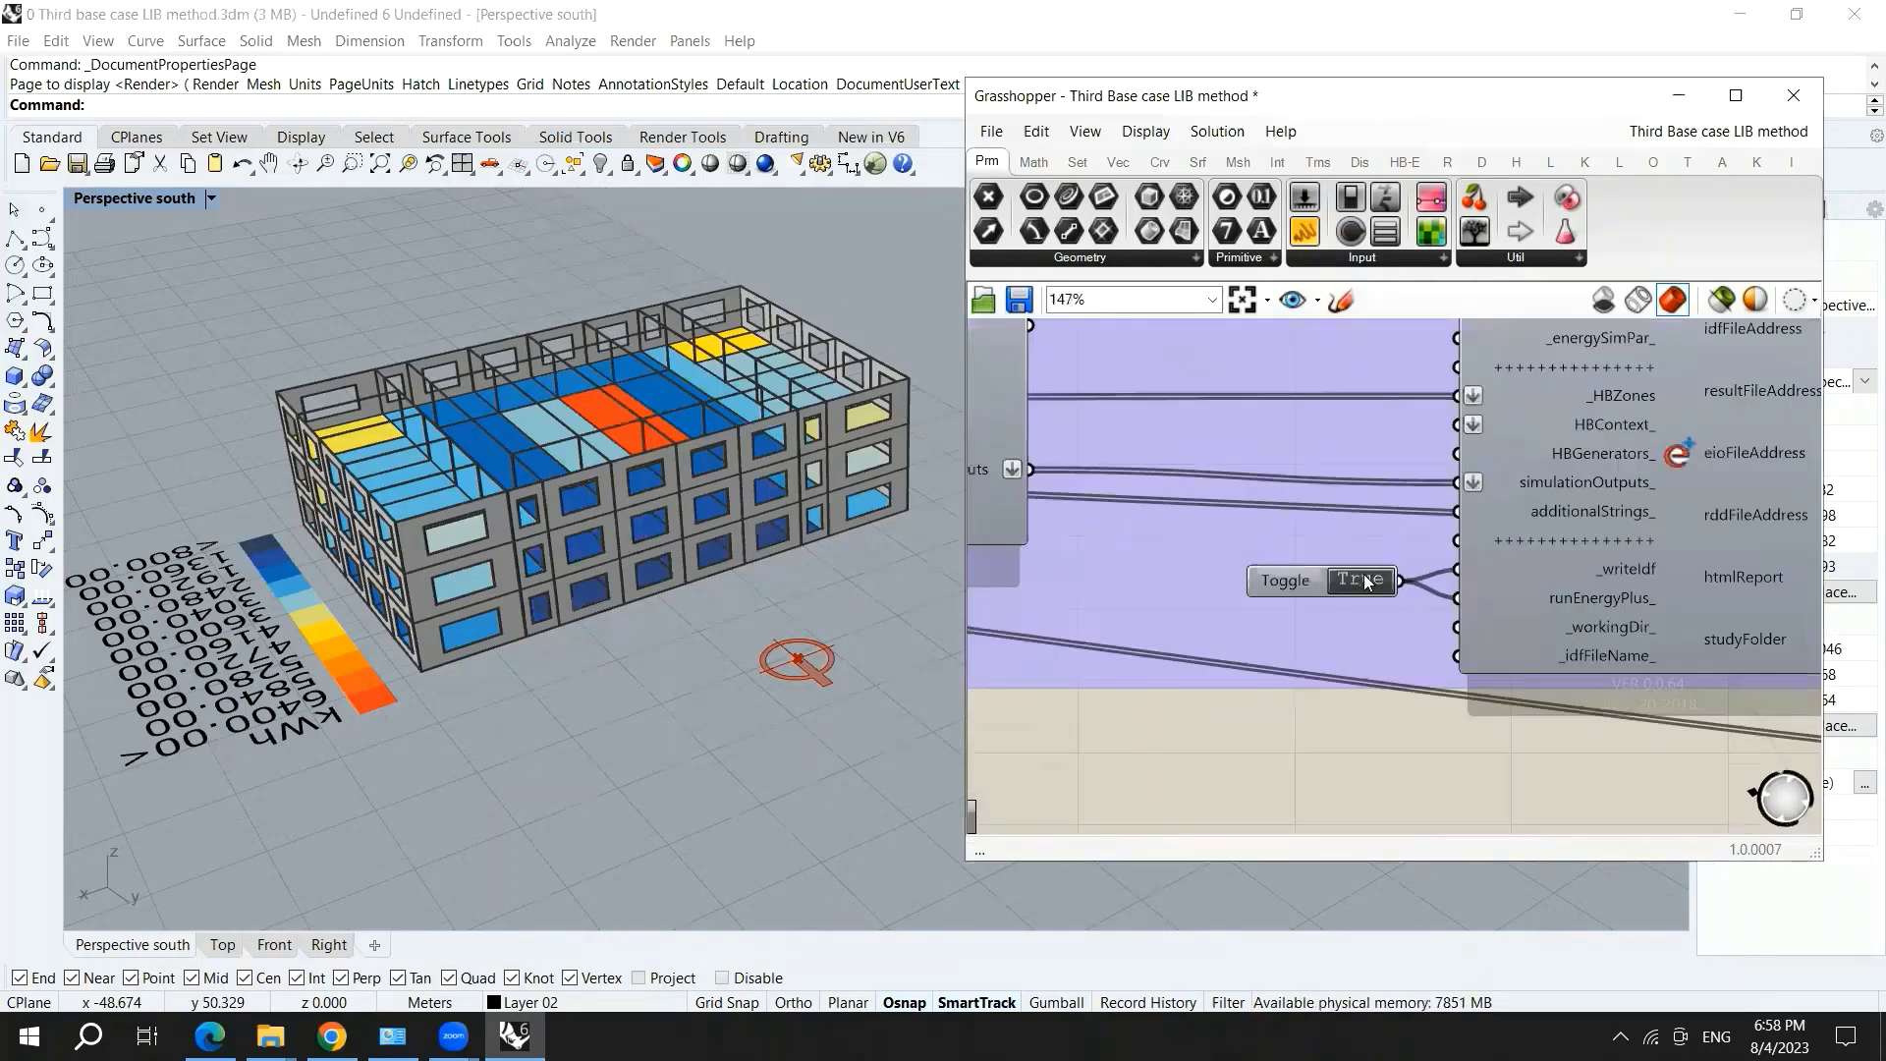
double_click(1287, 518)
scroll(1433, 438, down, 10)
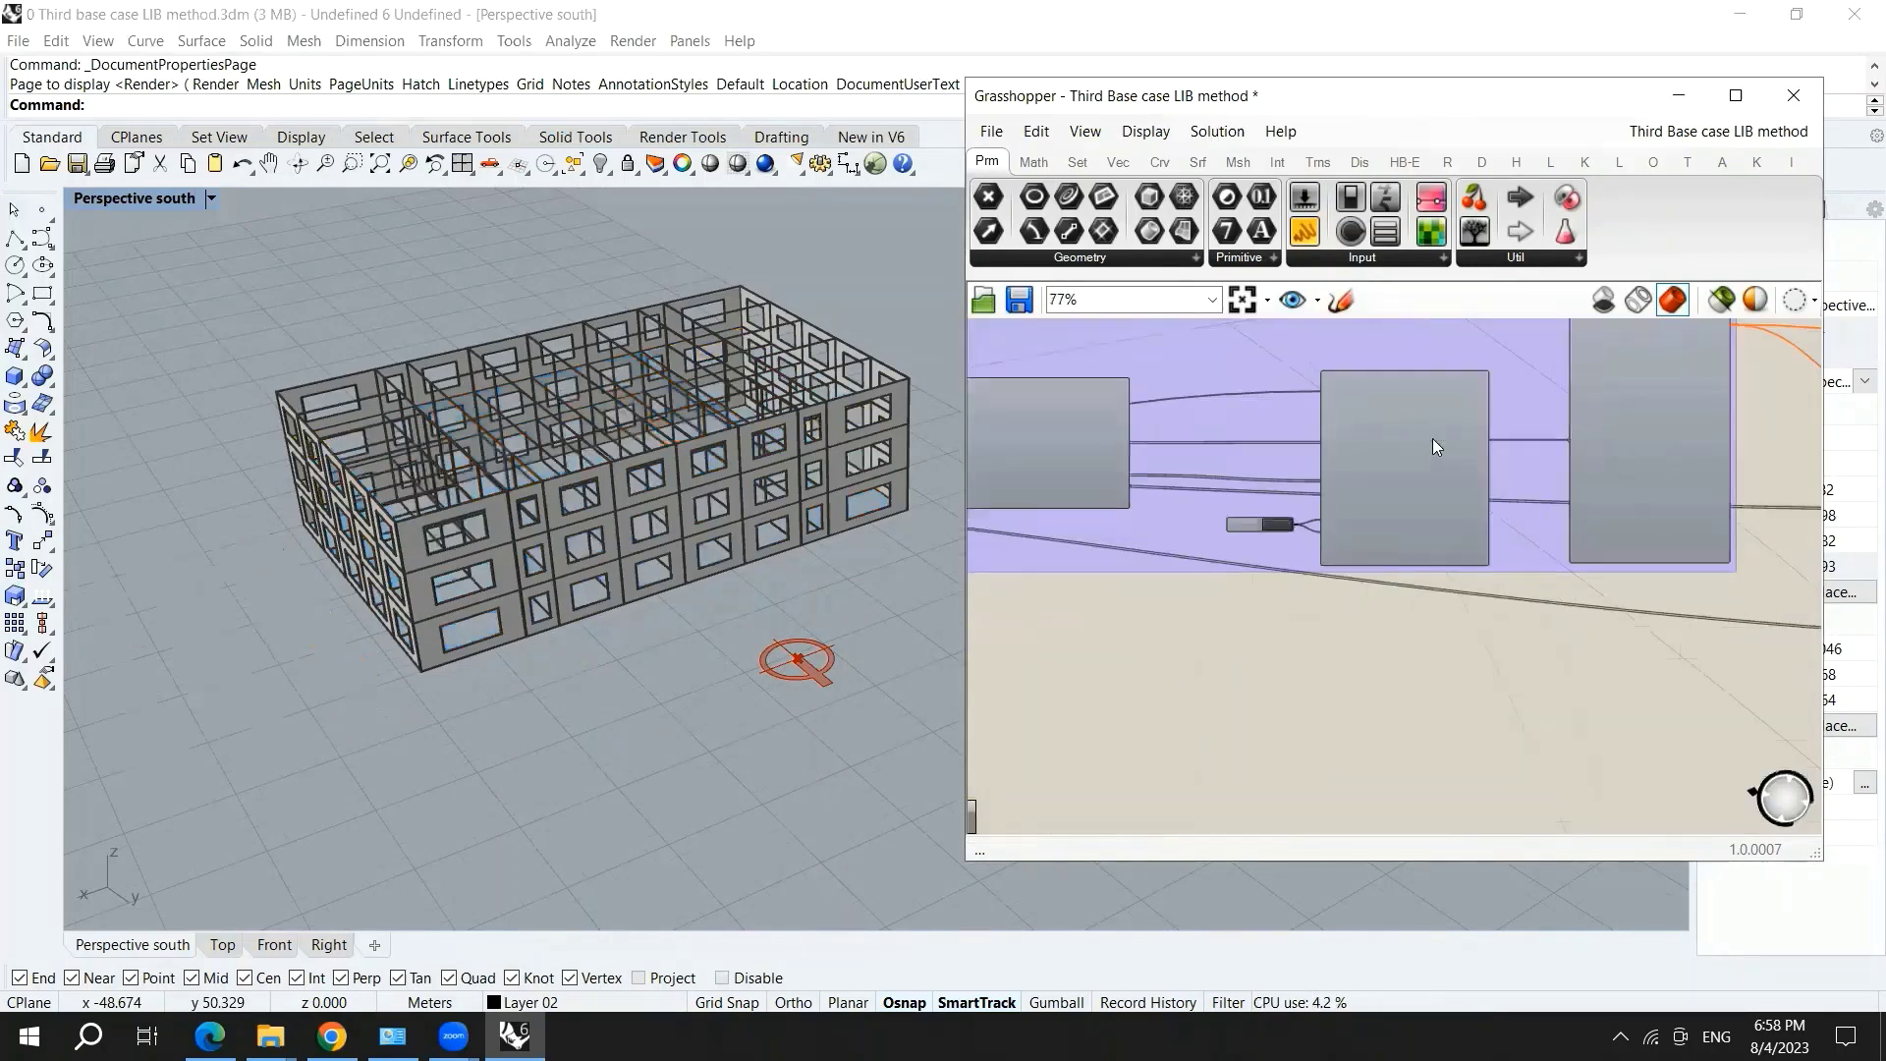
scroll(1307, 541, up, 8)
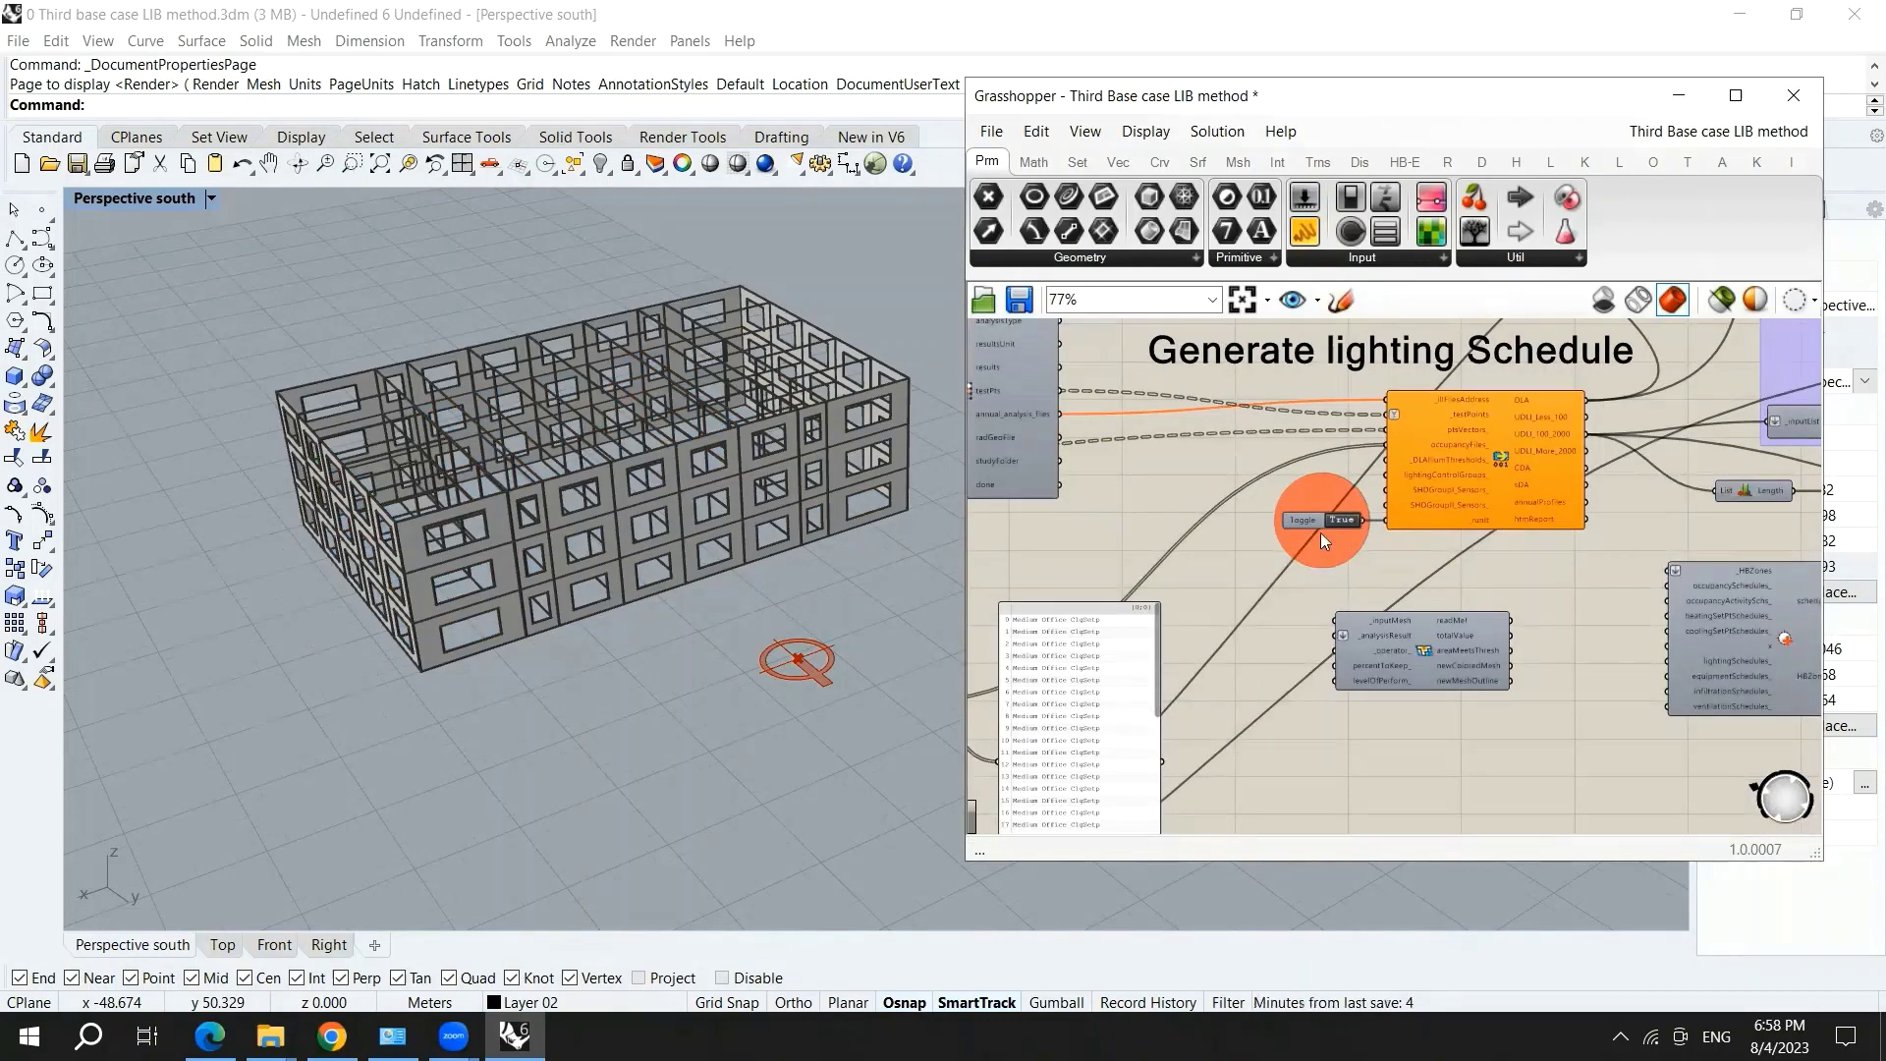
double_click(1345, 519)
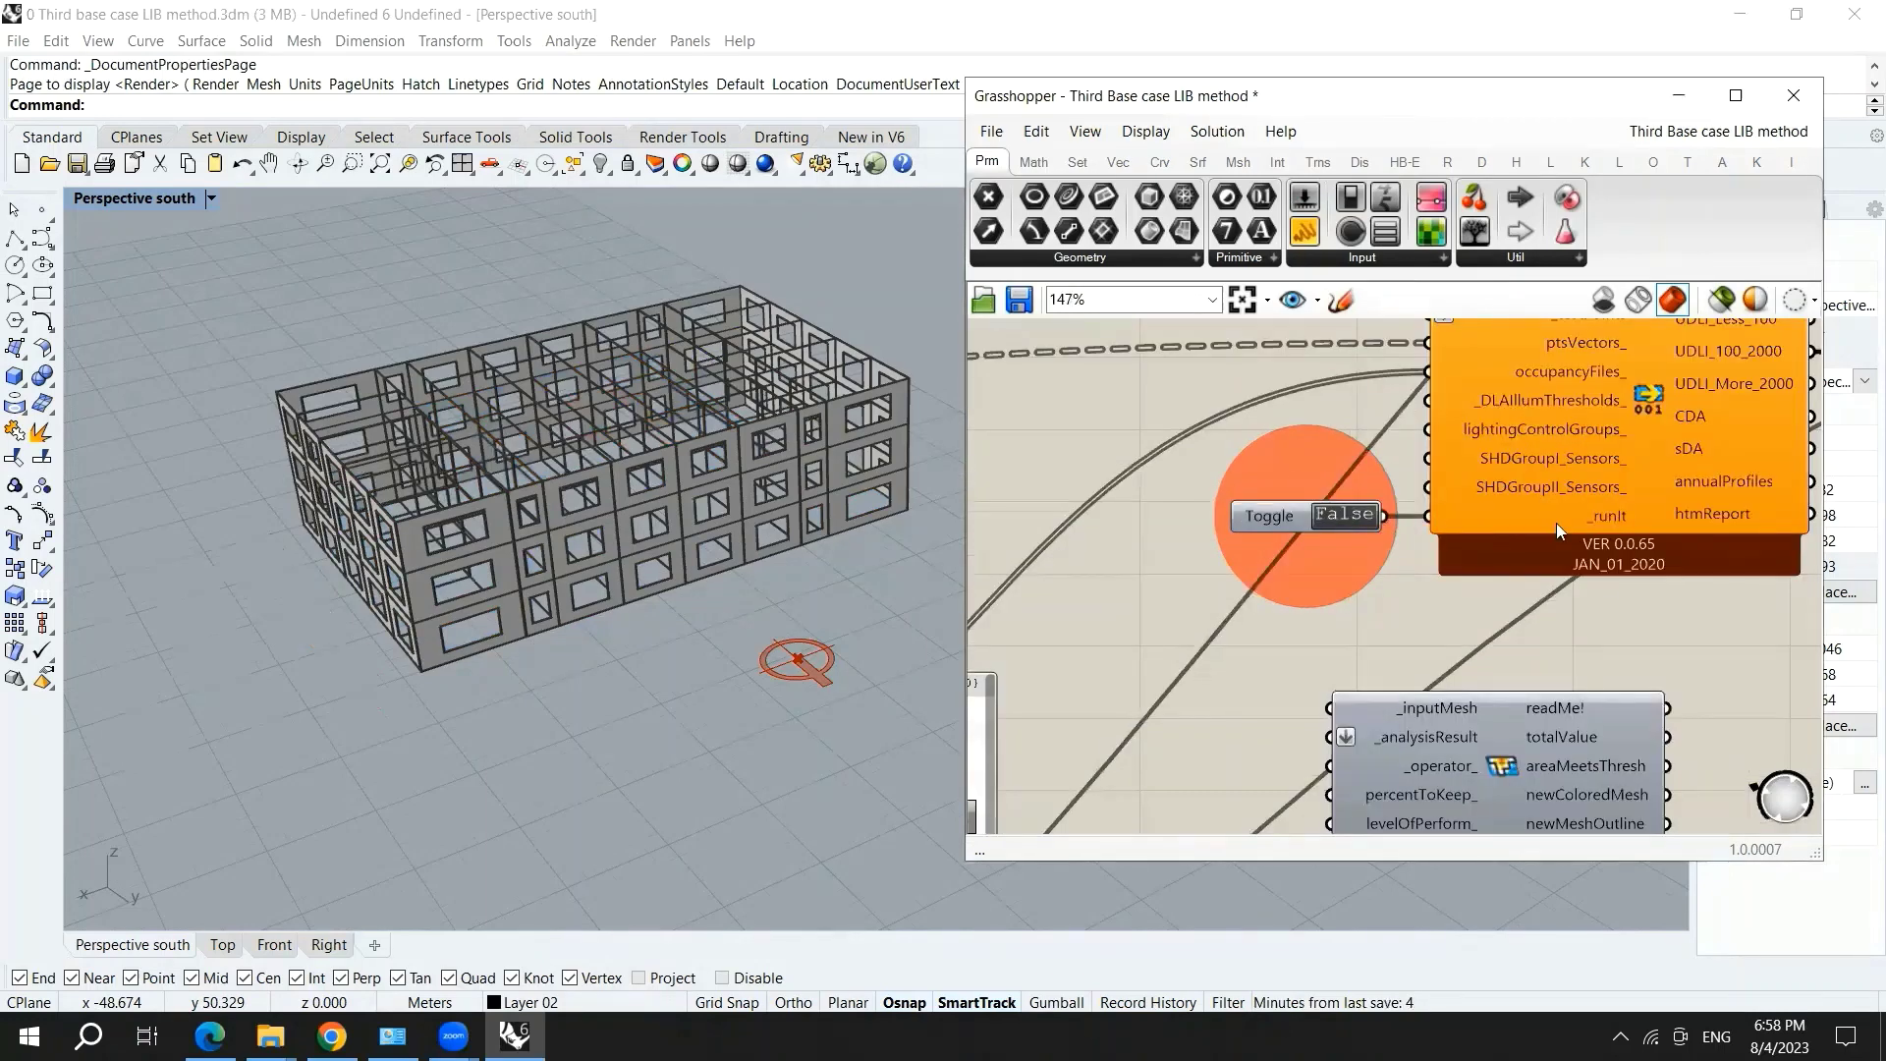
- Set the Run Annual Daylight toggle to False
right_drag(1269, 536, 1724, 663)
scroll(1145, 442, up, 1)
scroll(1309, 533, up, 7)
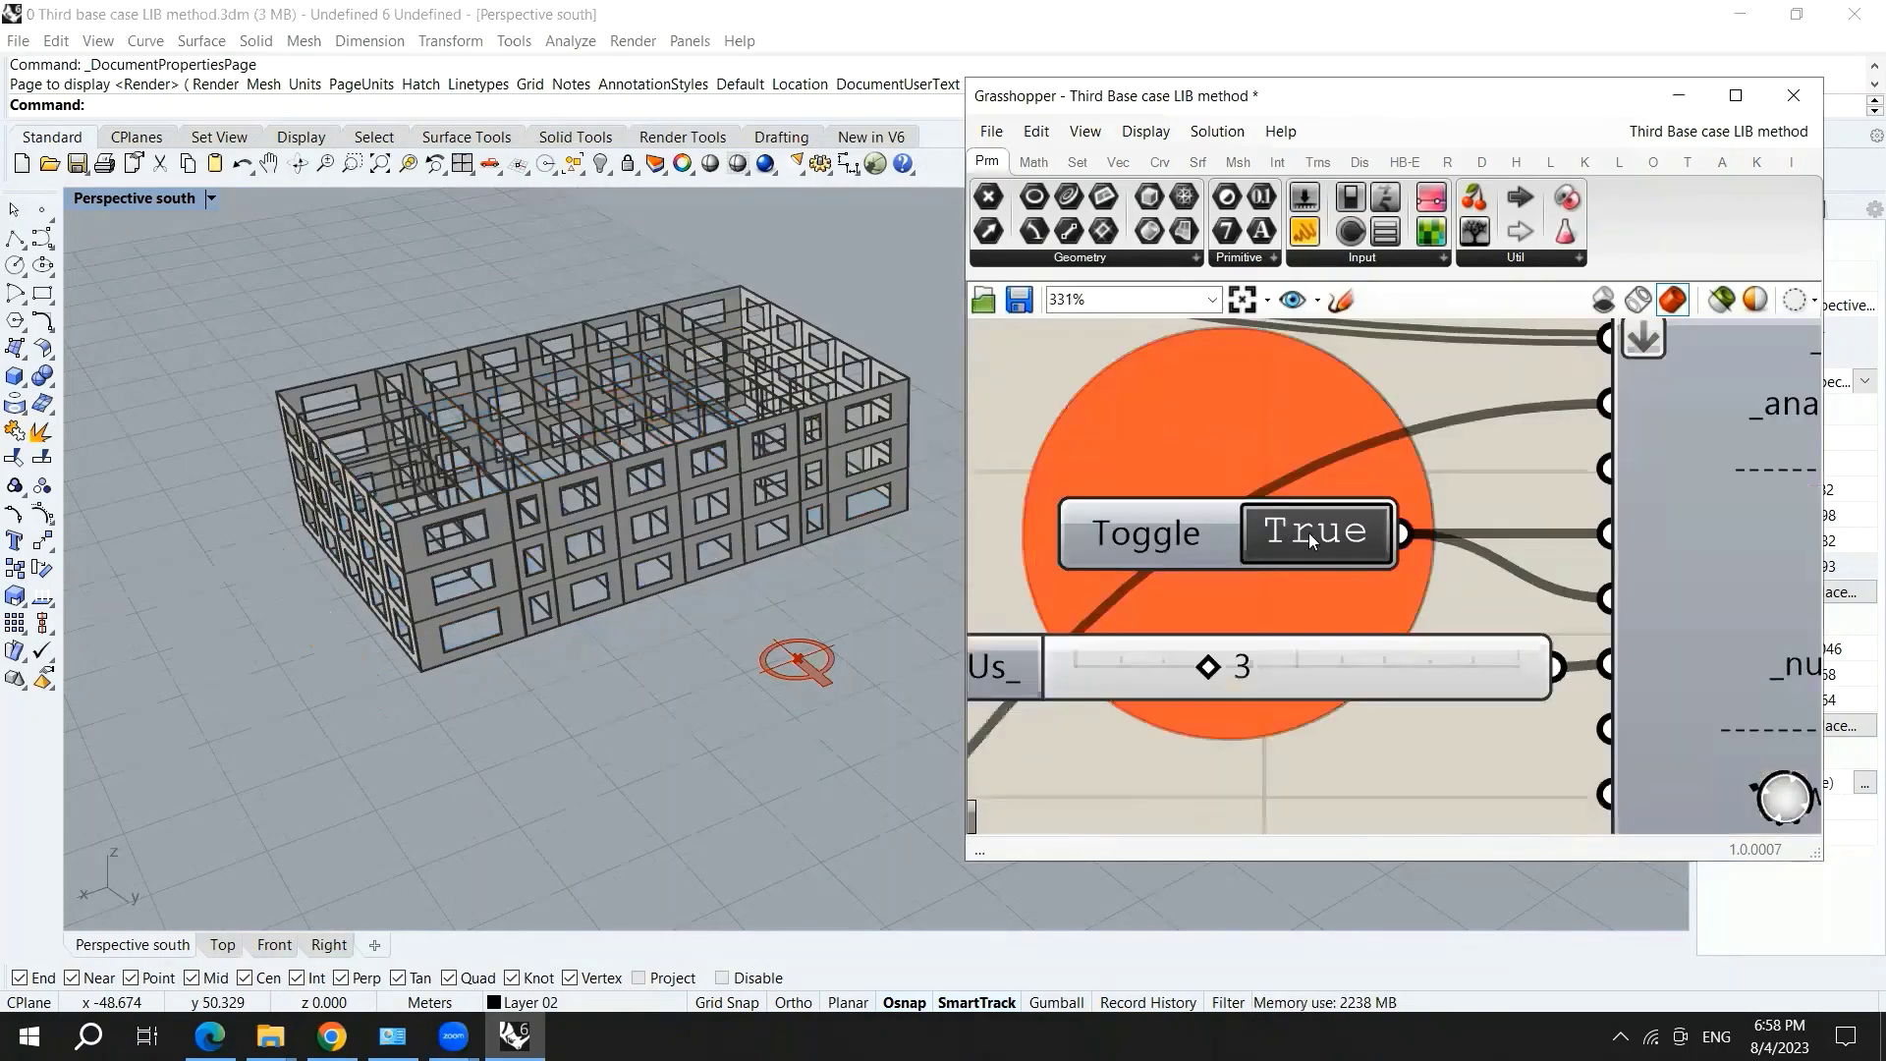
double_click(1309, 532)
scroll(1156, 454, down, 3)
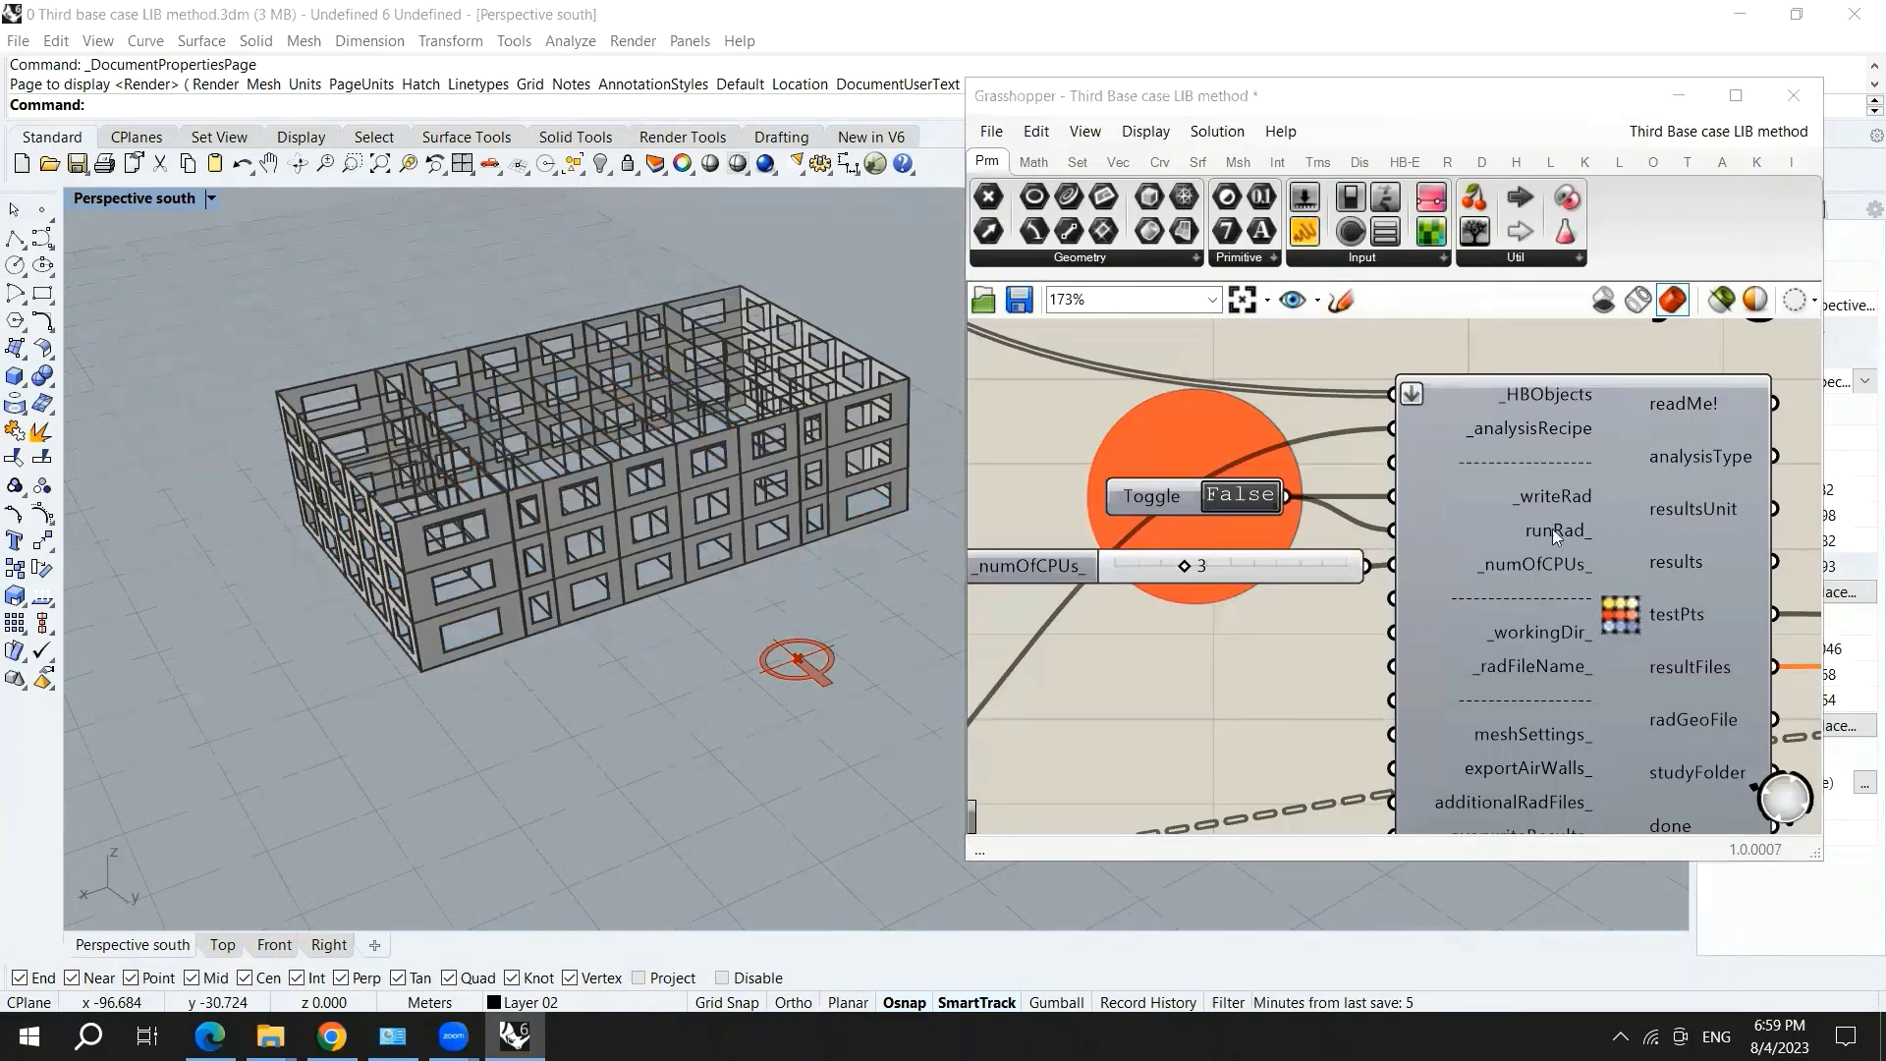
- Fit the whole definition in view and remove the old left-hand geometry component groups
scroll(1503, 593, down, 15)
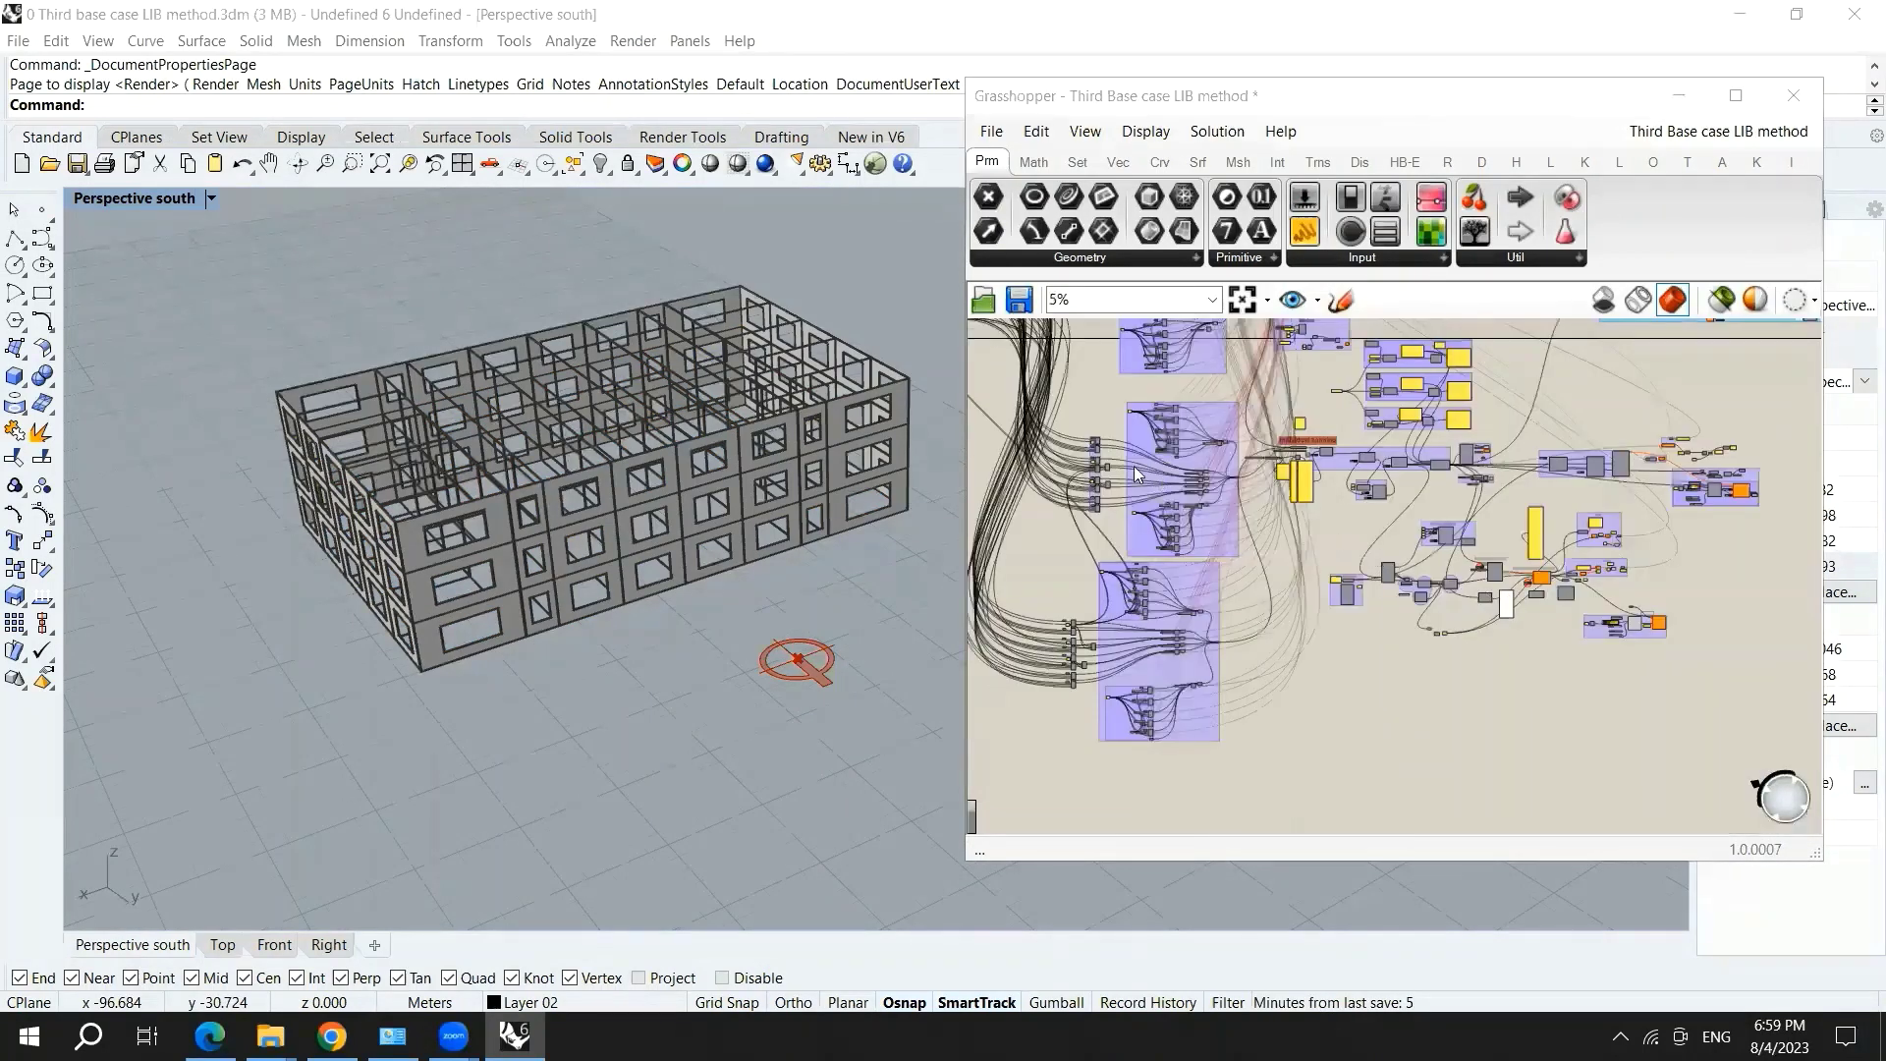
scroll(1115, 381, up, 10)
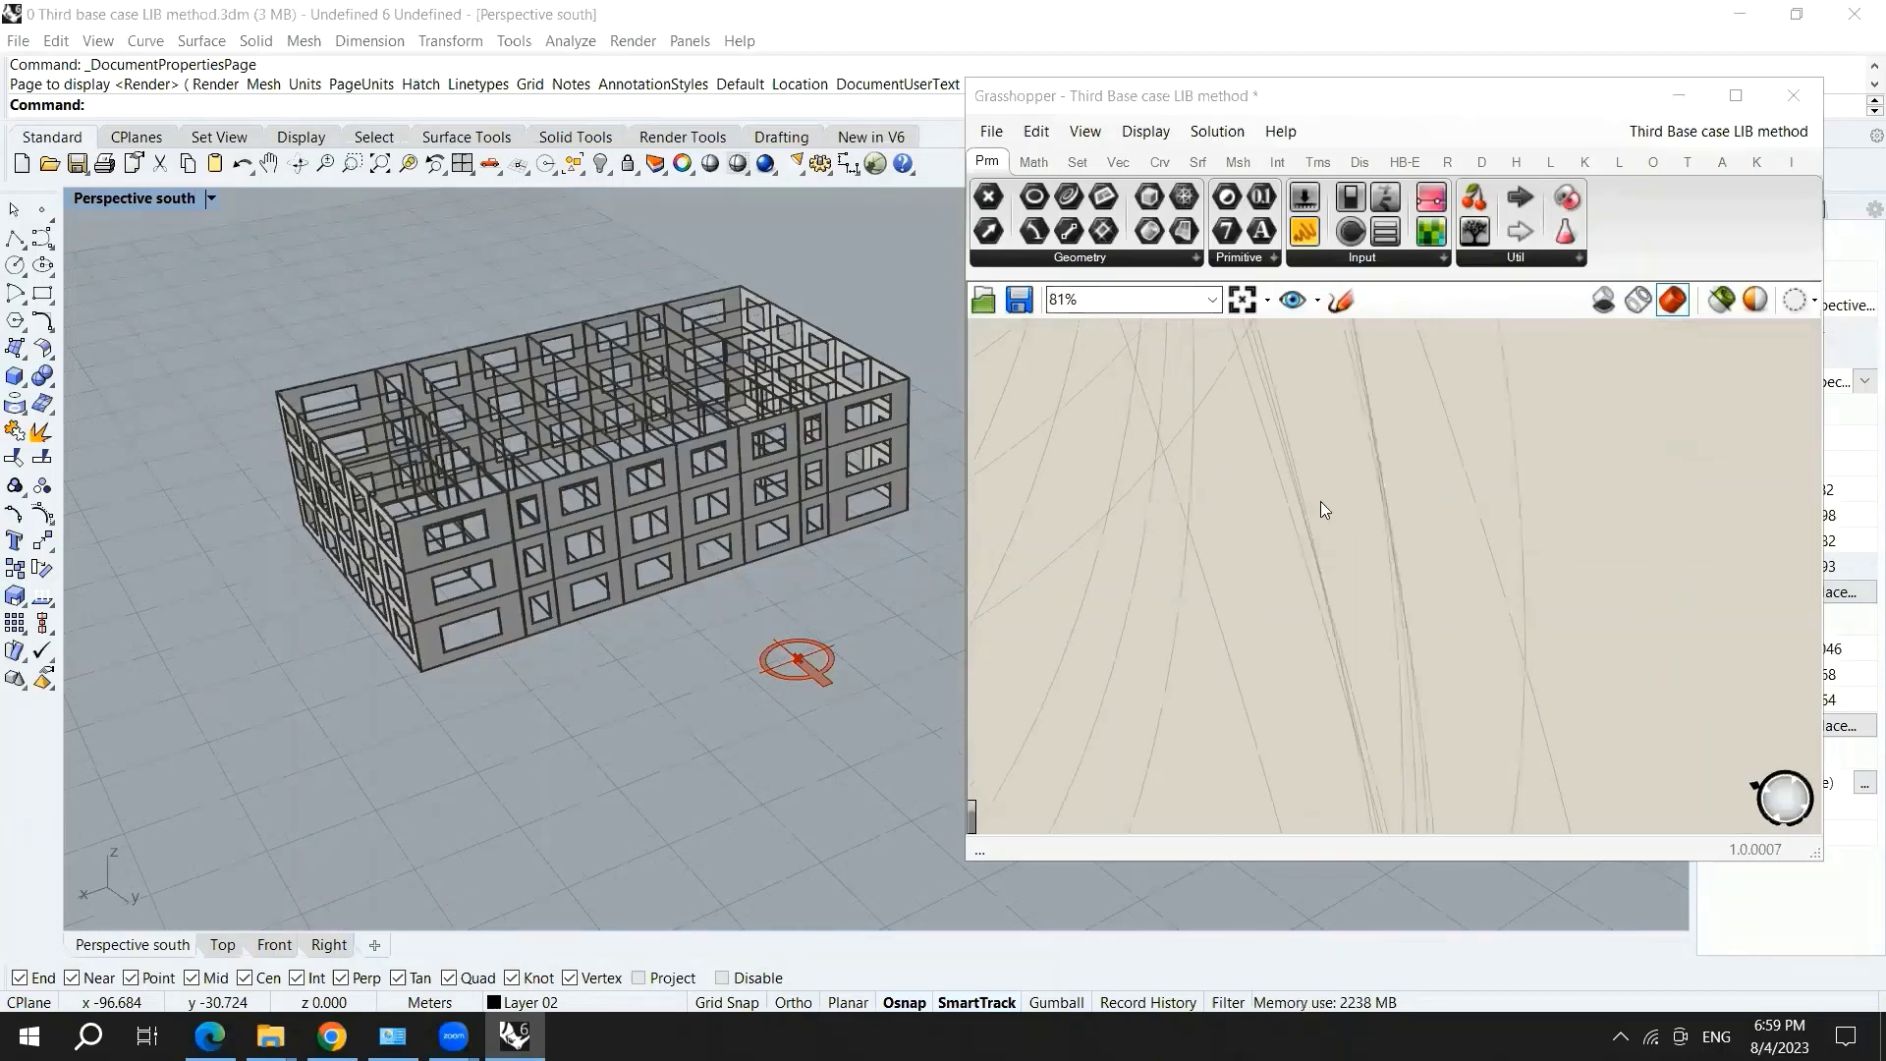
scroll(1323, 509, down, 10)
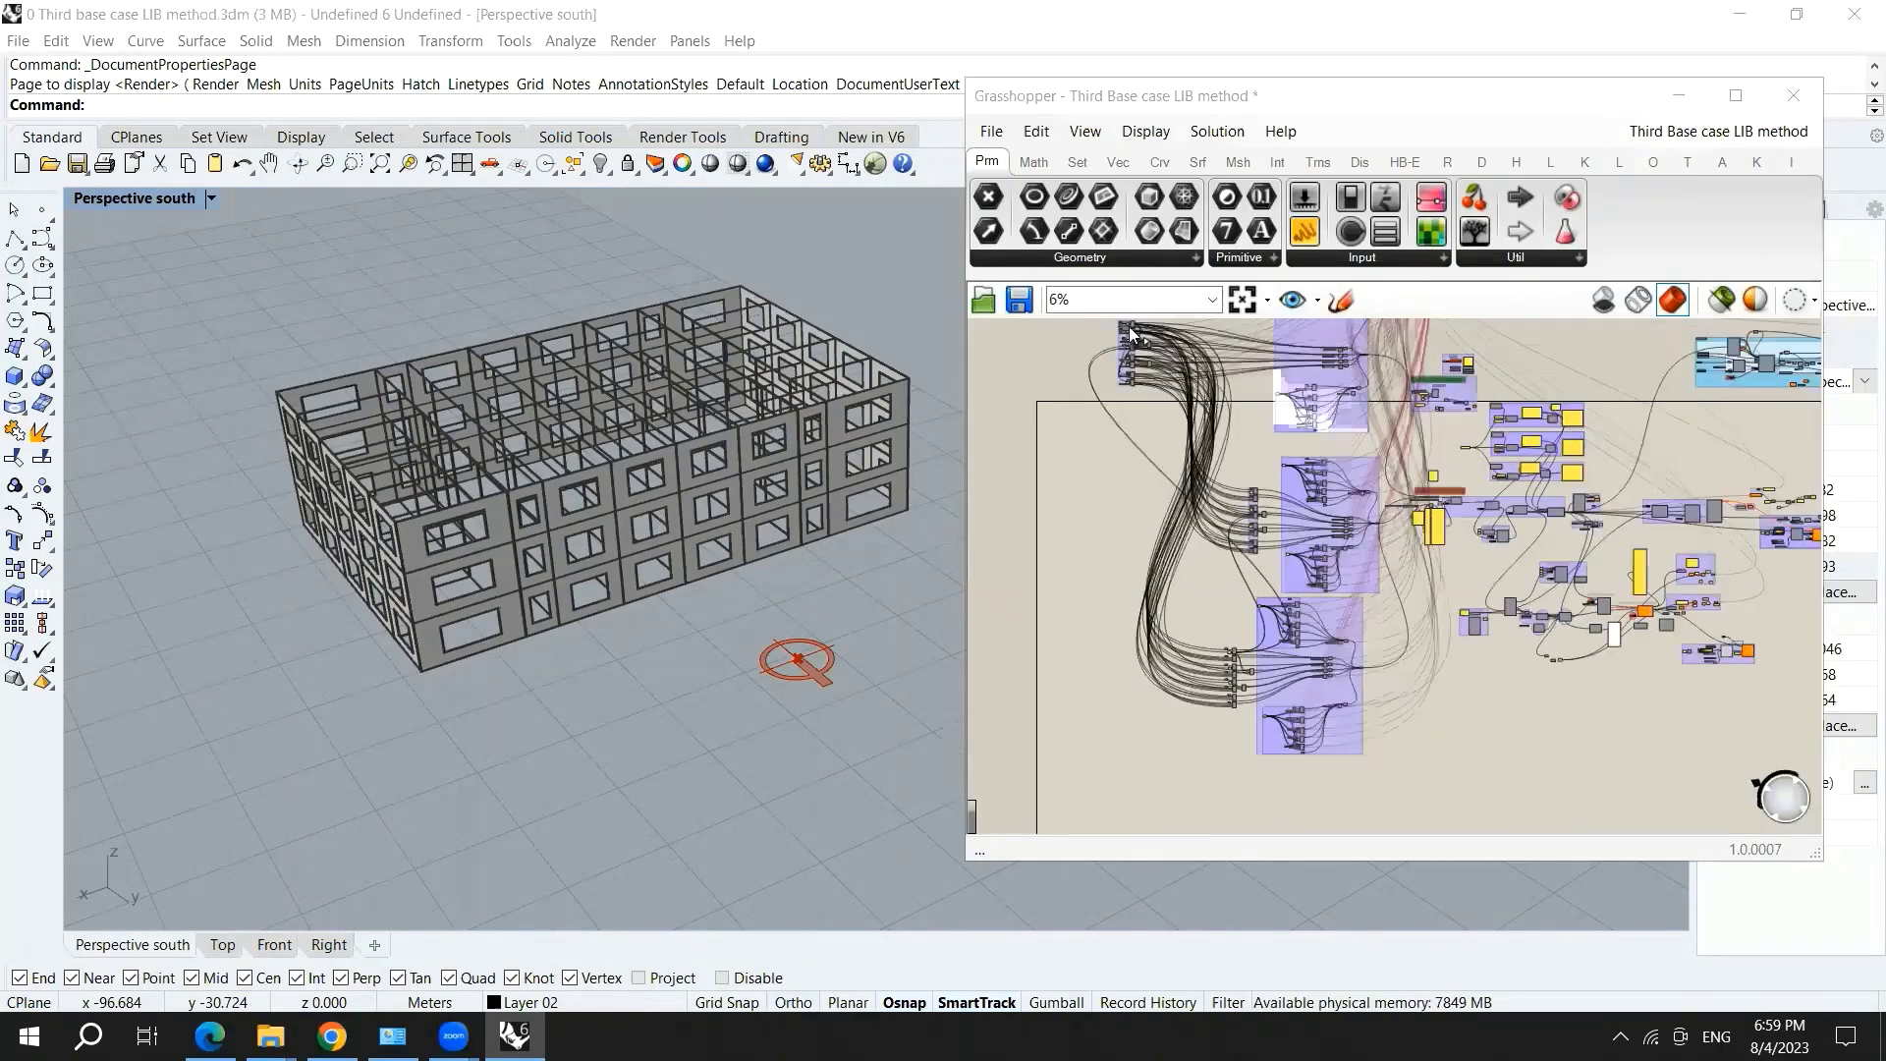
click(1242, 299)
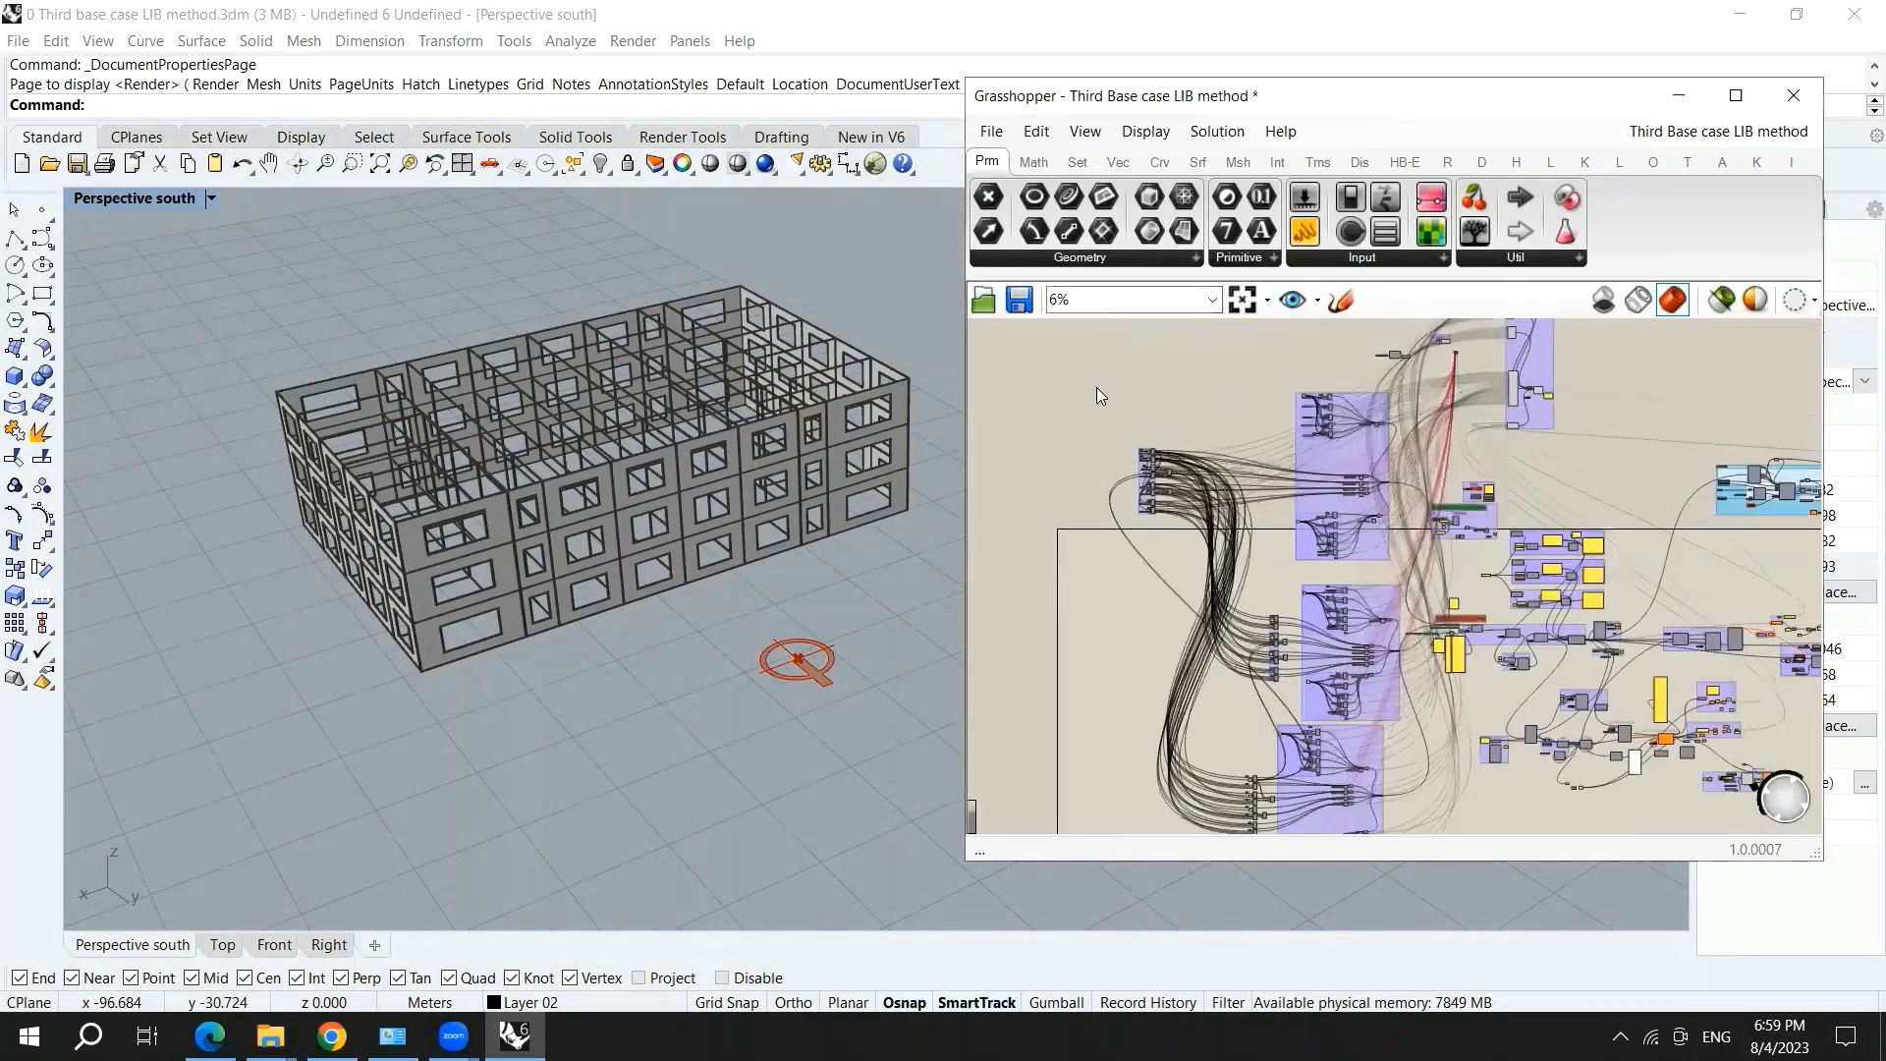
drag(1096, 387, 1405, 851)
scroll(1250, 460, down, 1)
scroll(1250, 460, up, 5)
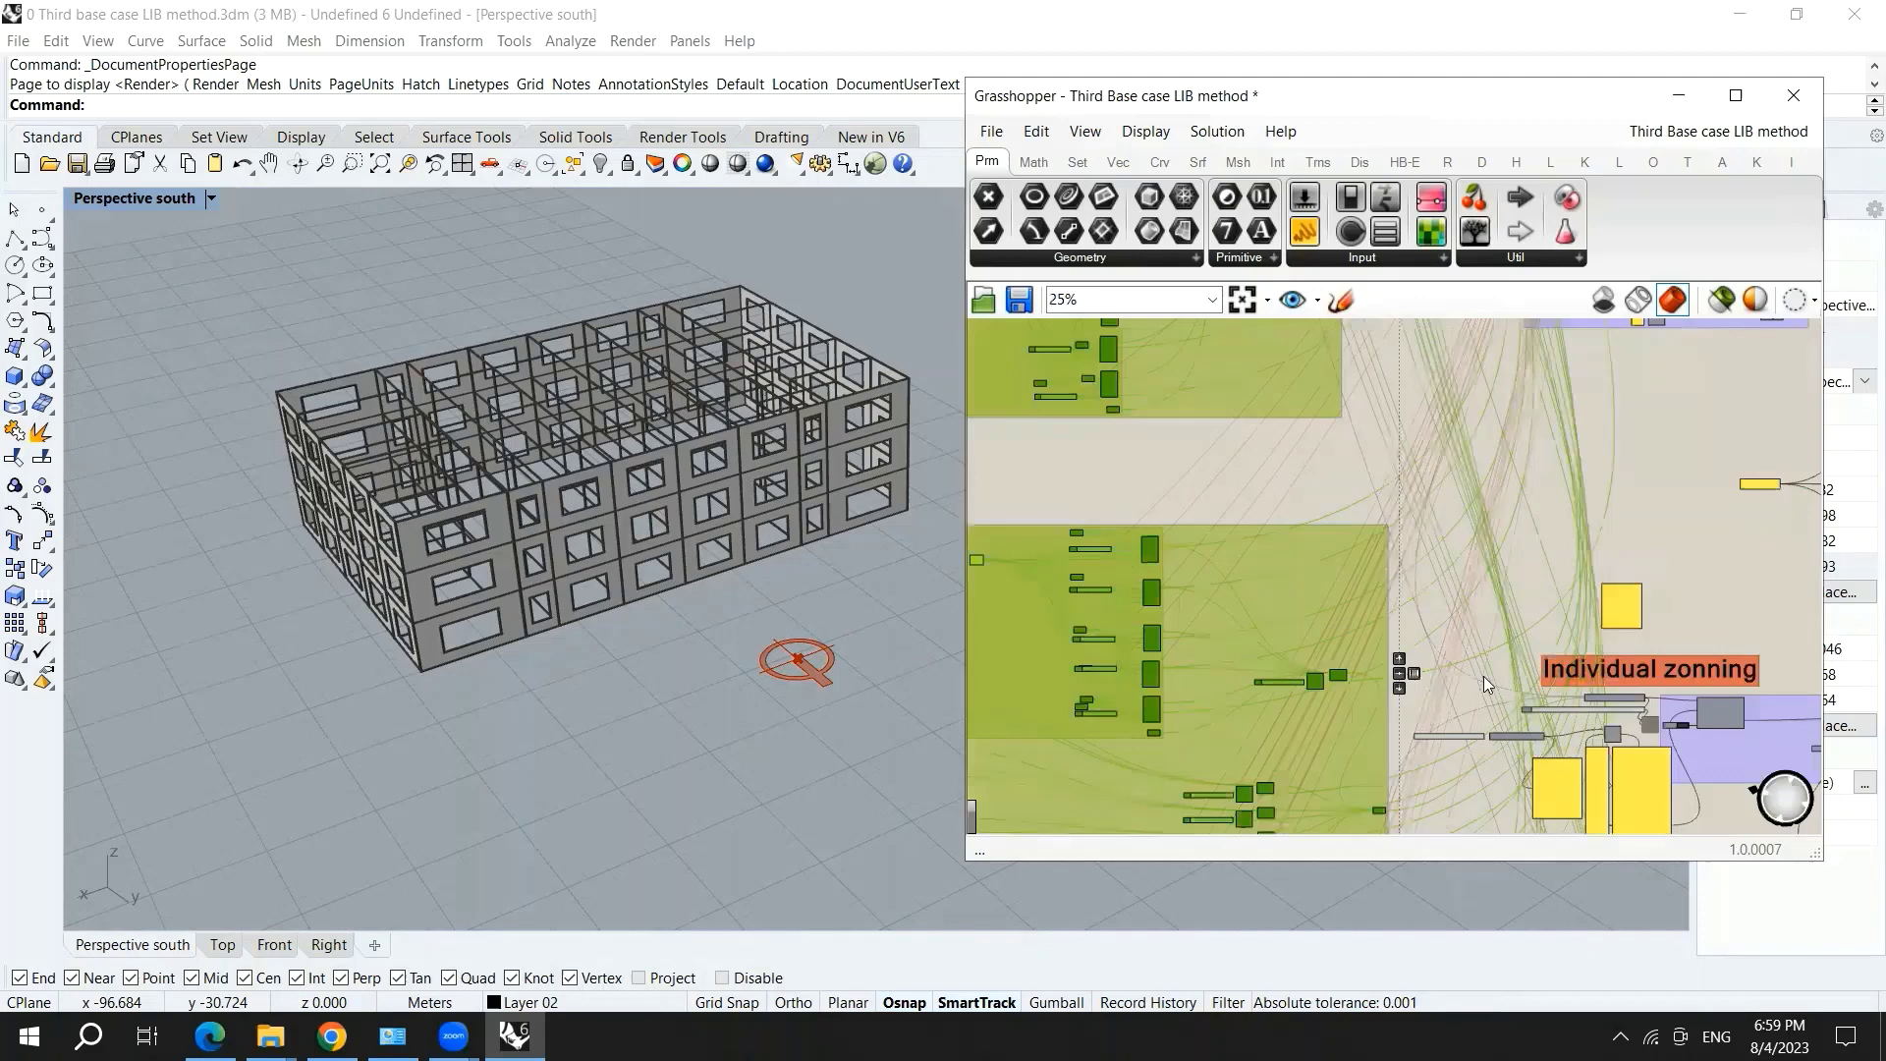
scroll(1376, 503, down, 3)
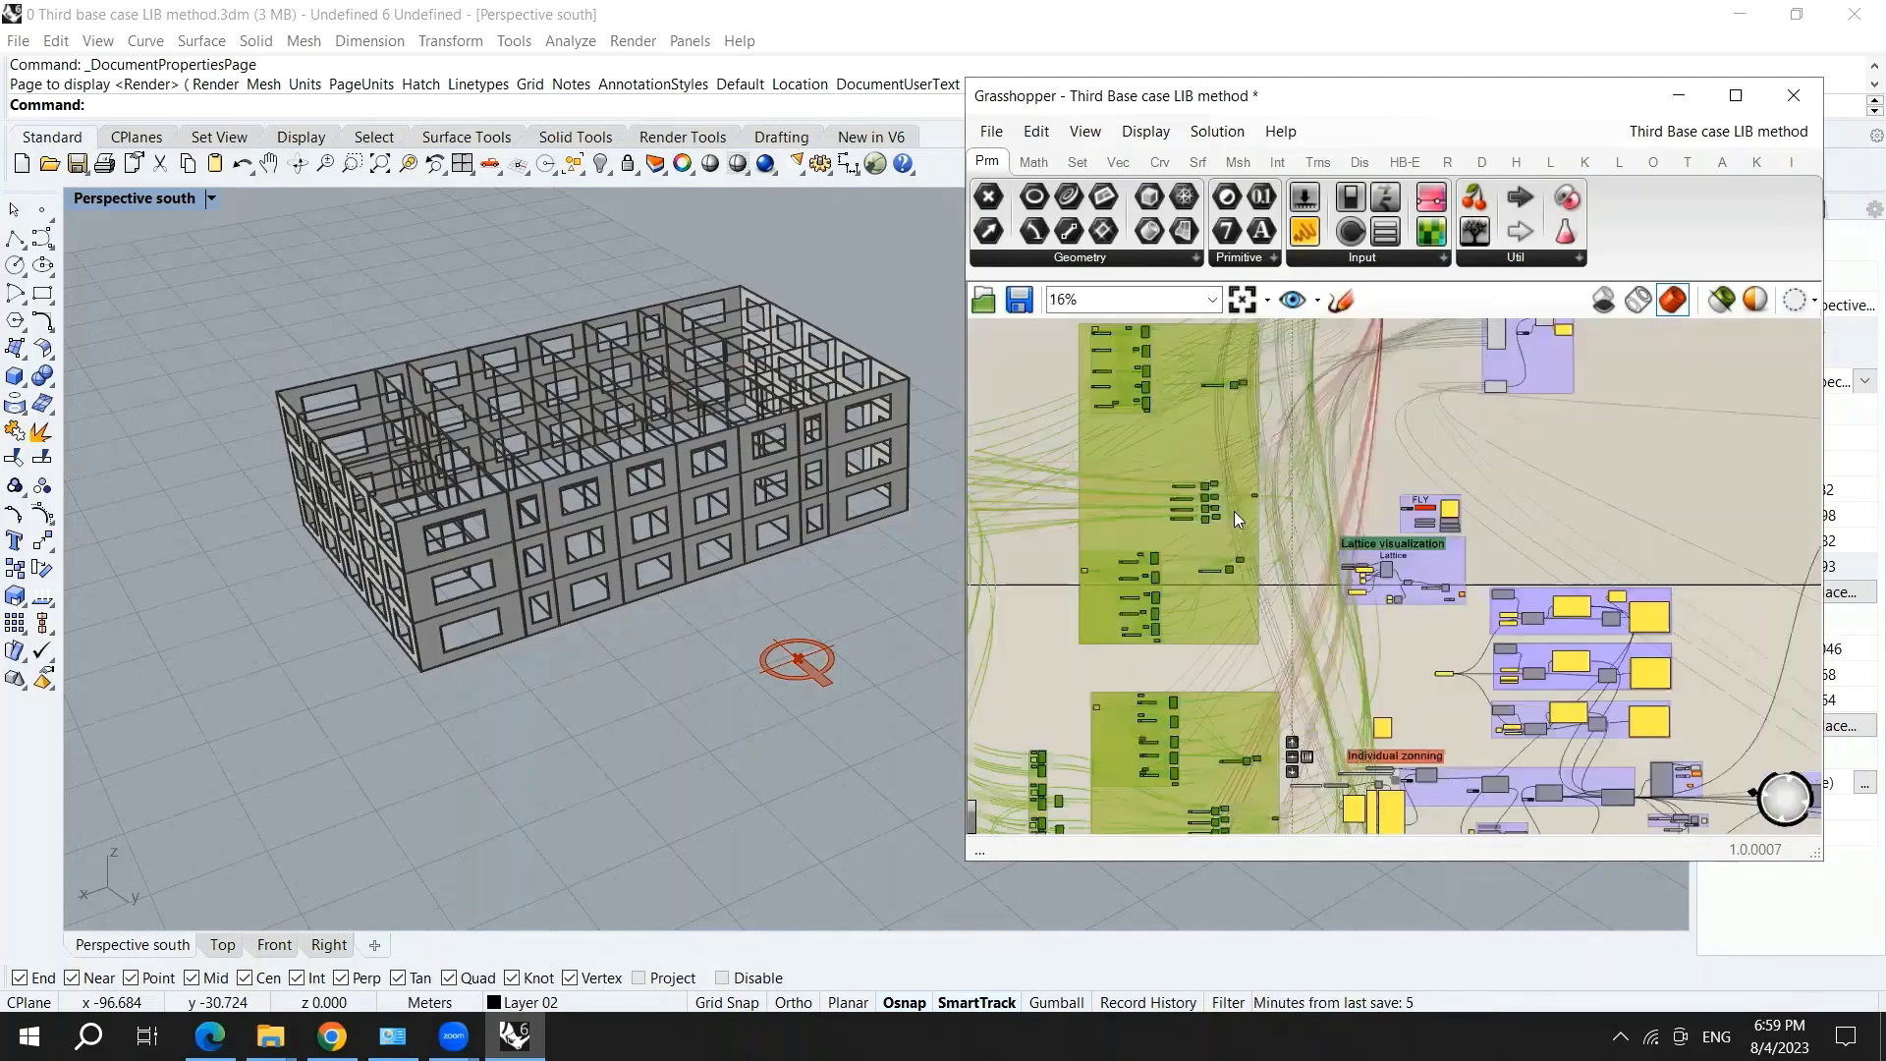
scroll(1189, 505, up, 2)
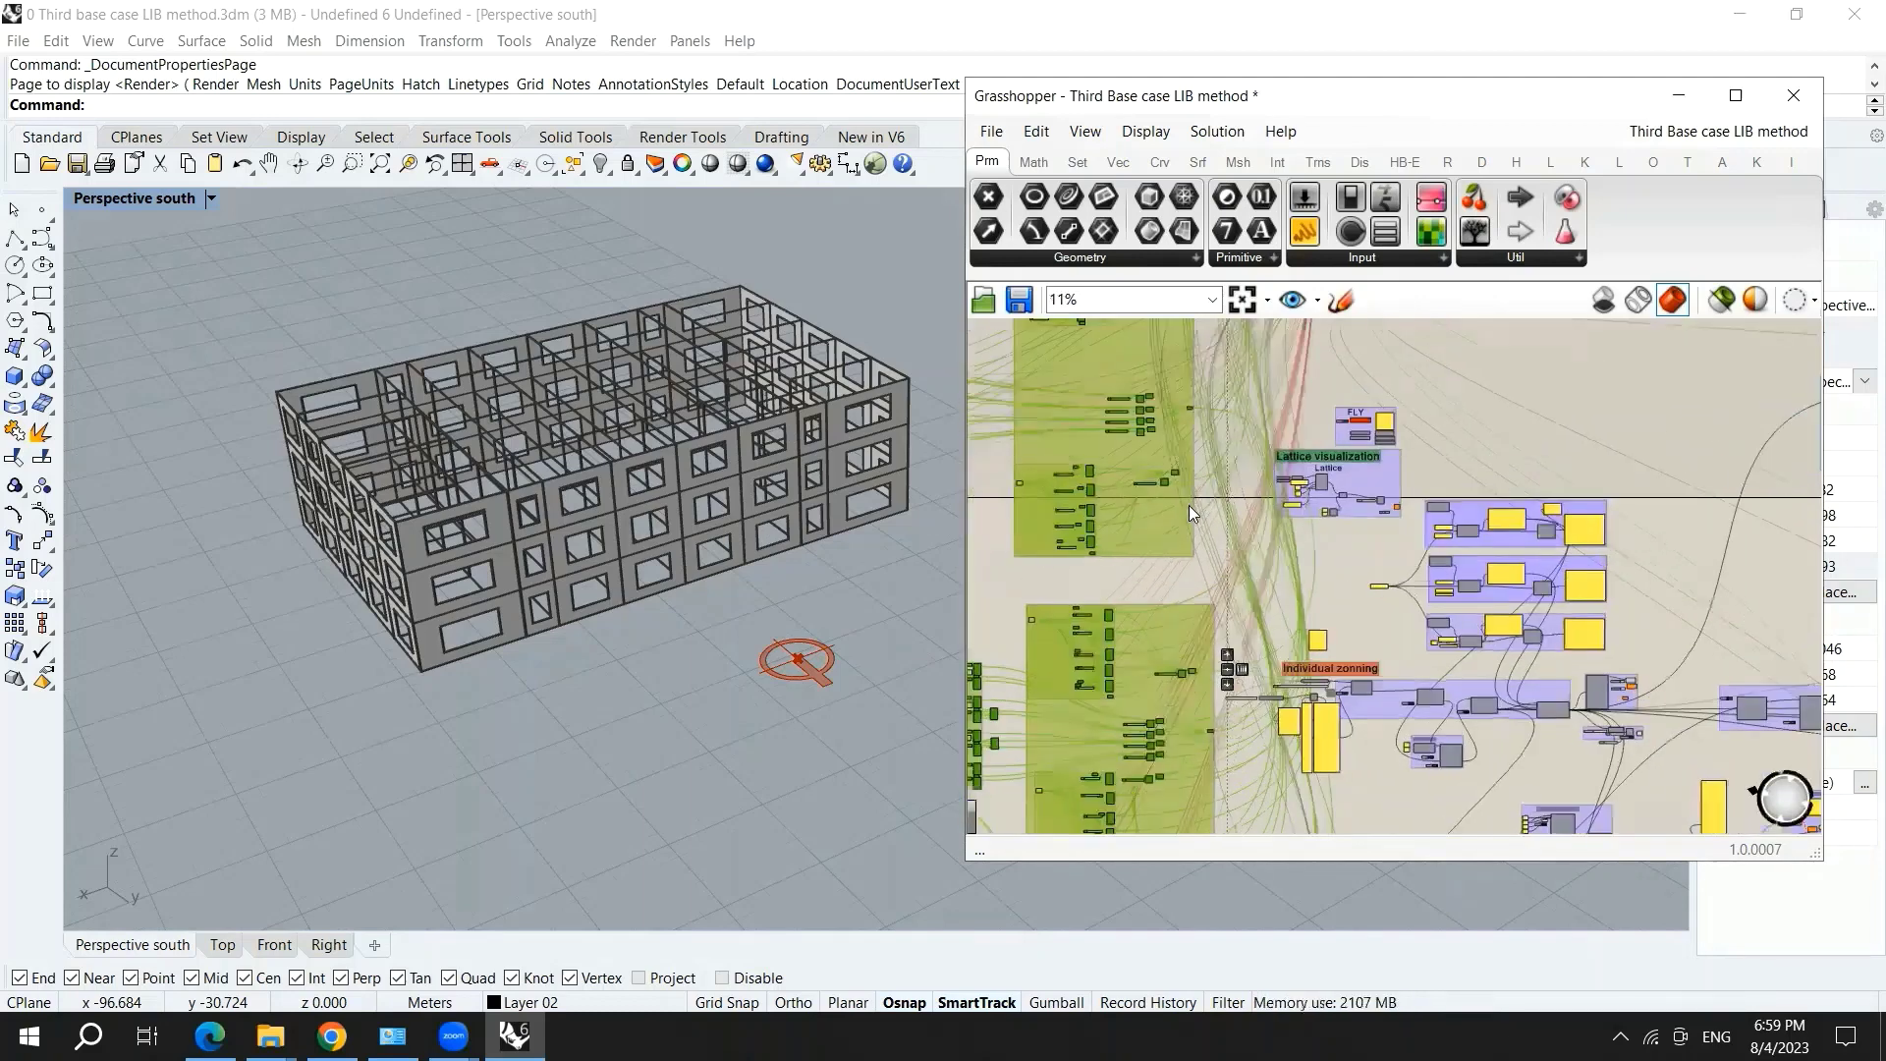
click(1188, 505)
scroll(1268, 499, down, 2)
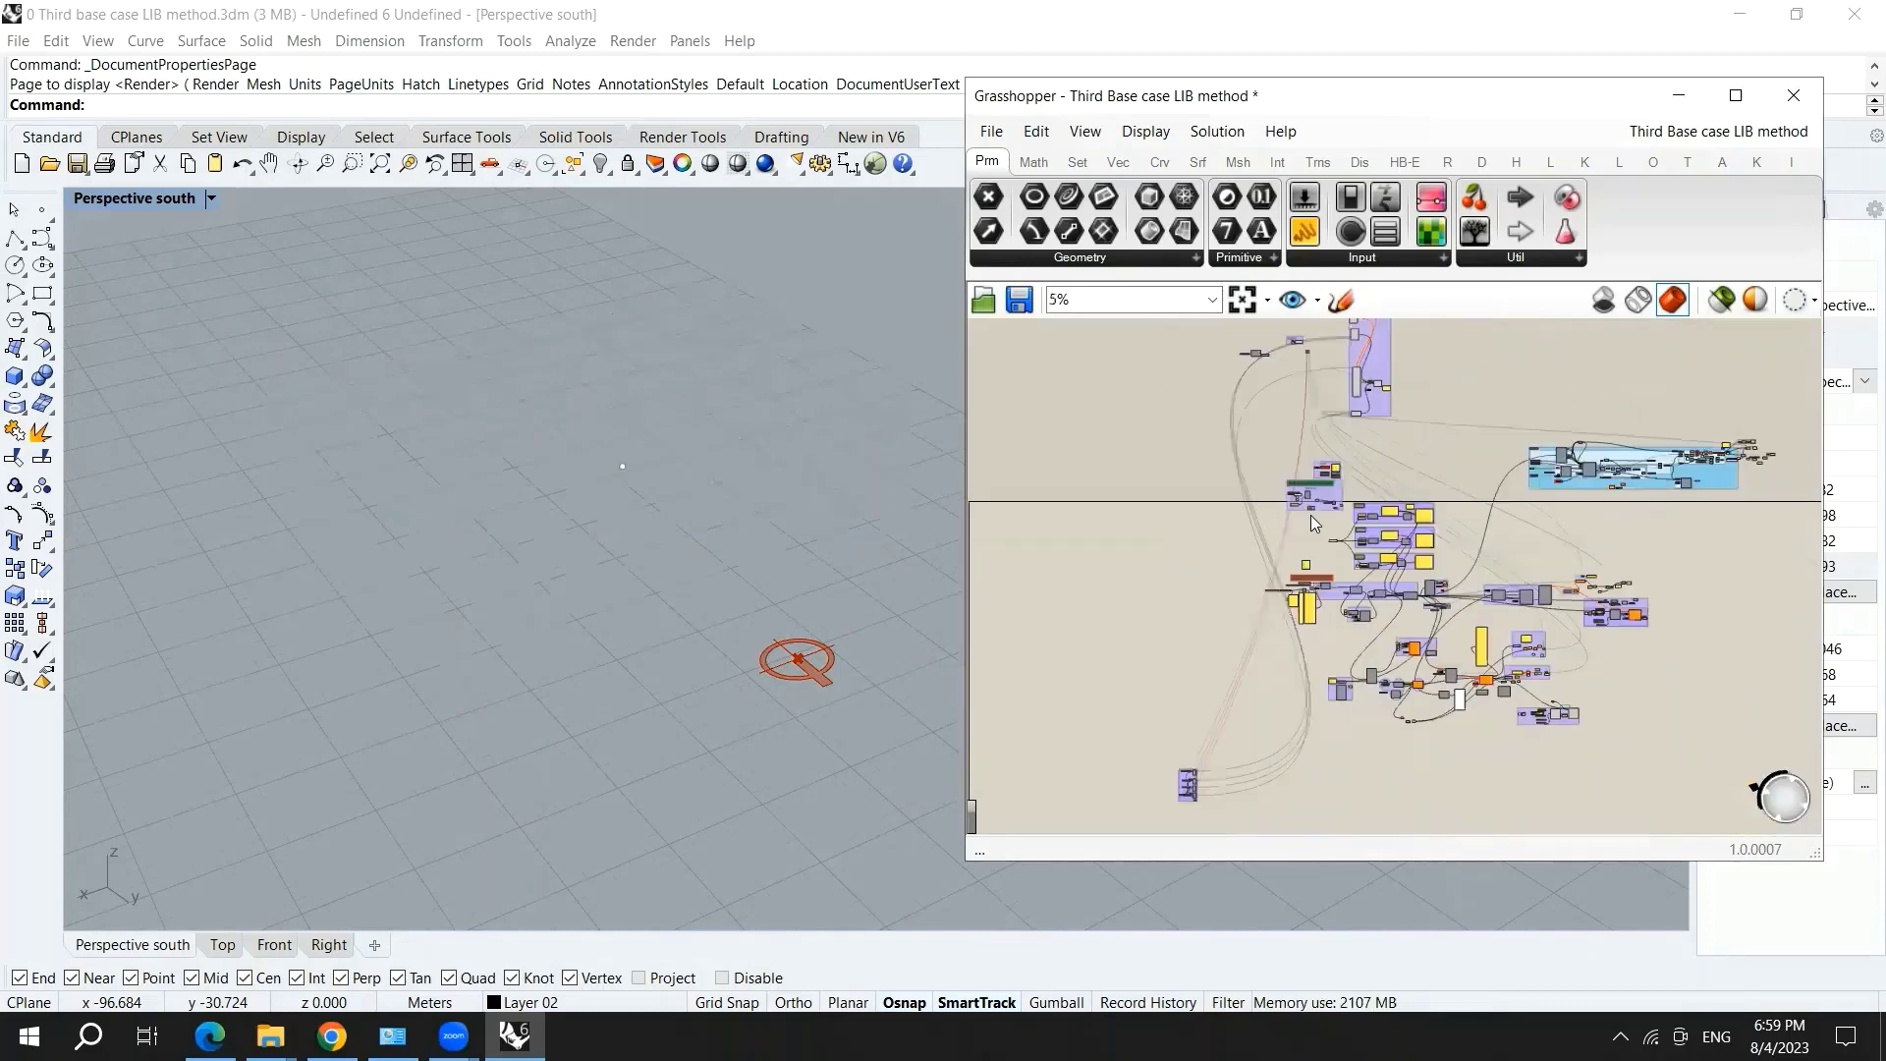
scroll(1398, 596, up, 4)
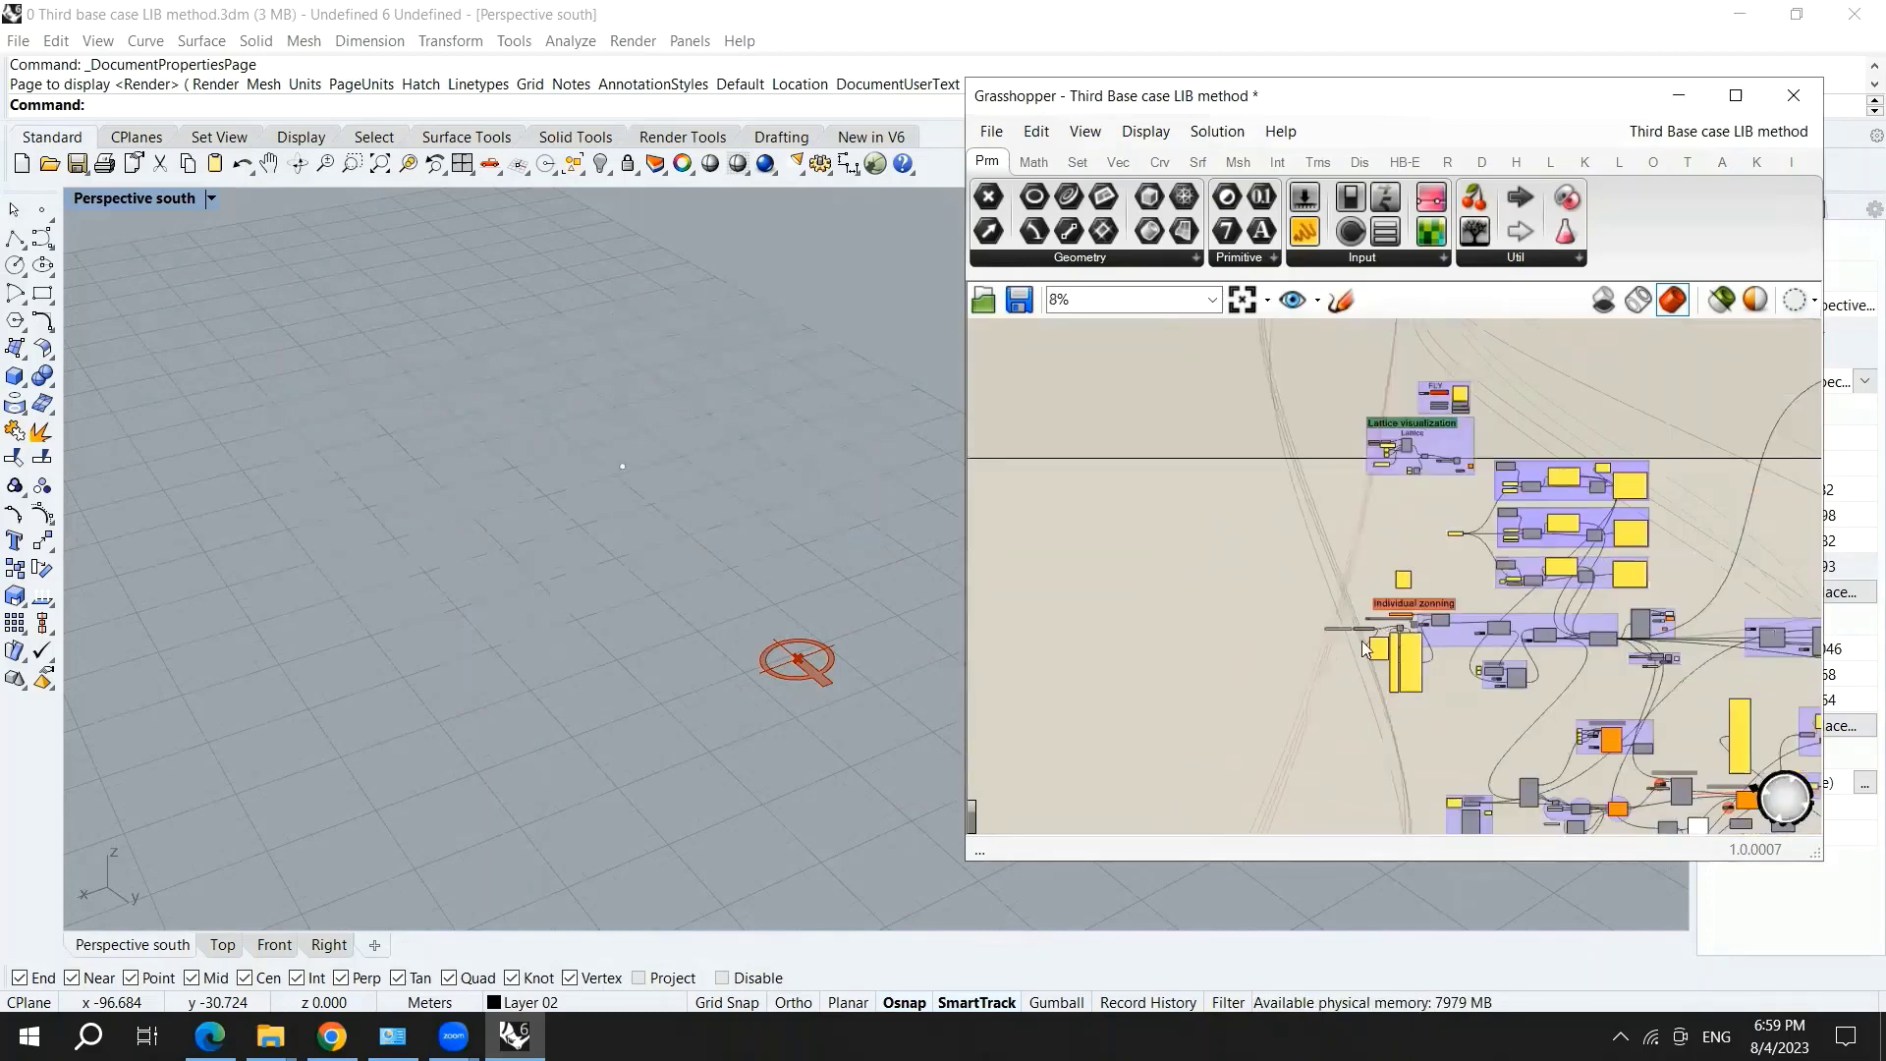
scroll(1436, 560, up, 3)
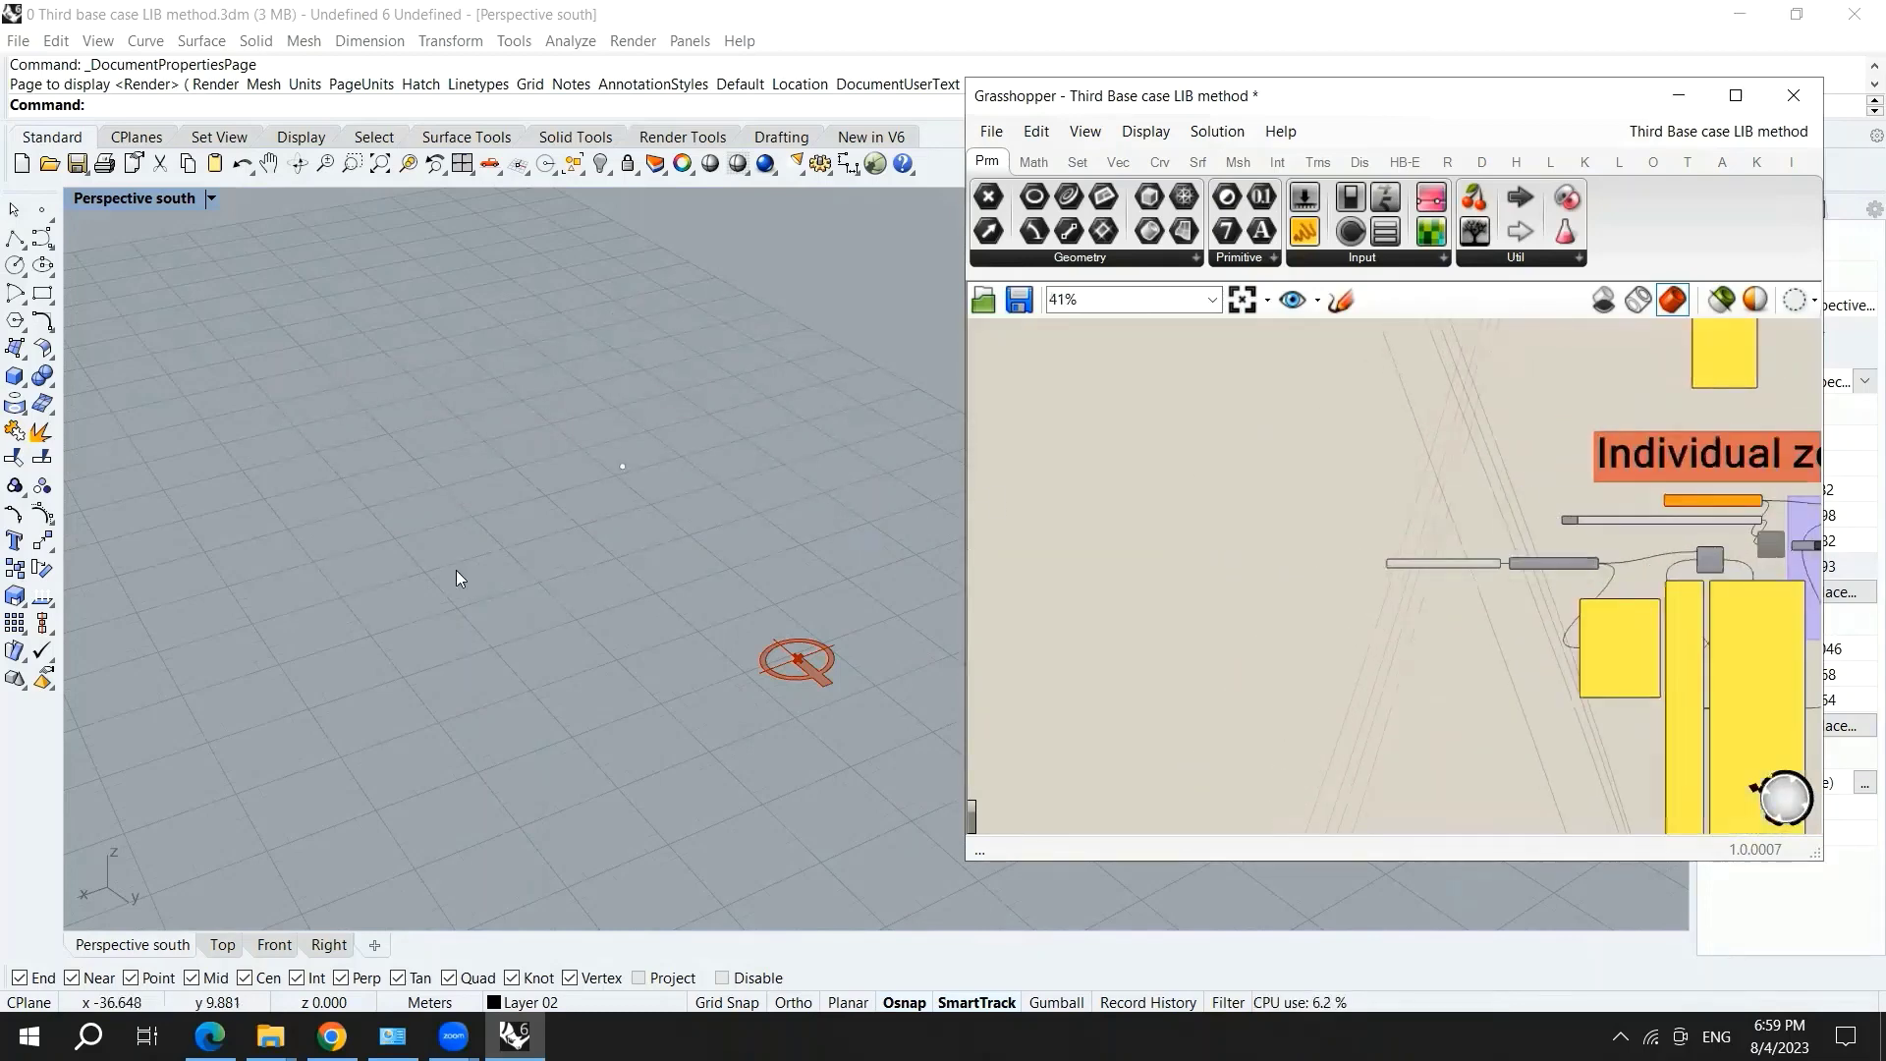
- Draw a grid-snapped 5 × 5 m box, 3 m tall, with the Box command
click(119, 101)
text(Box)
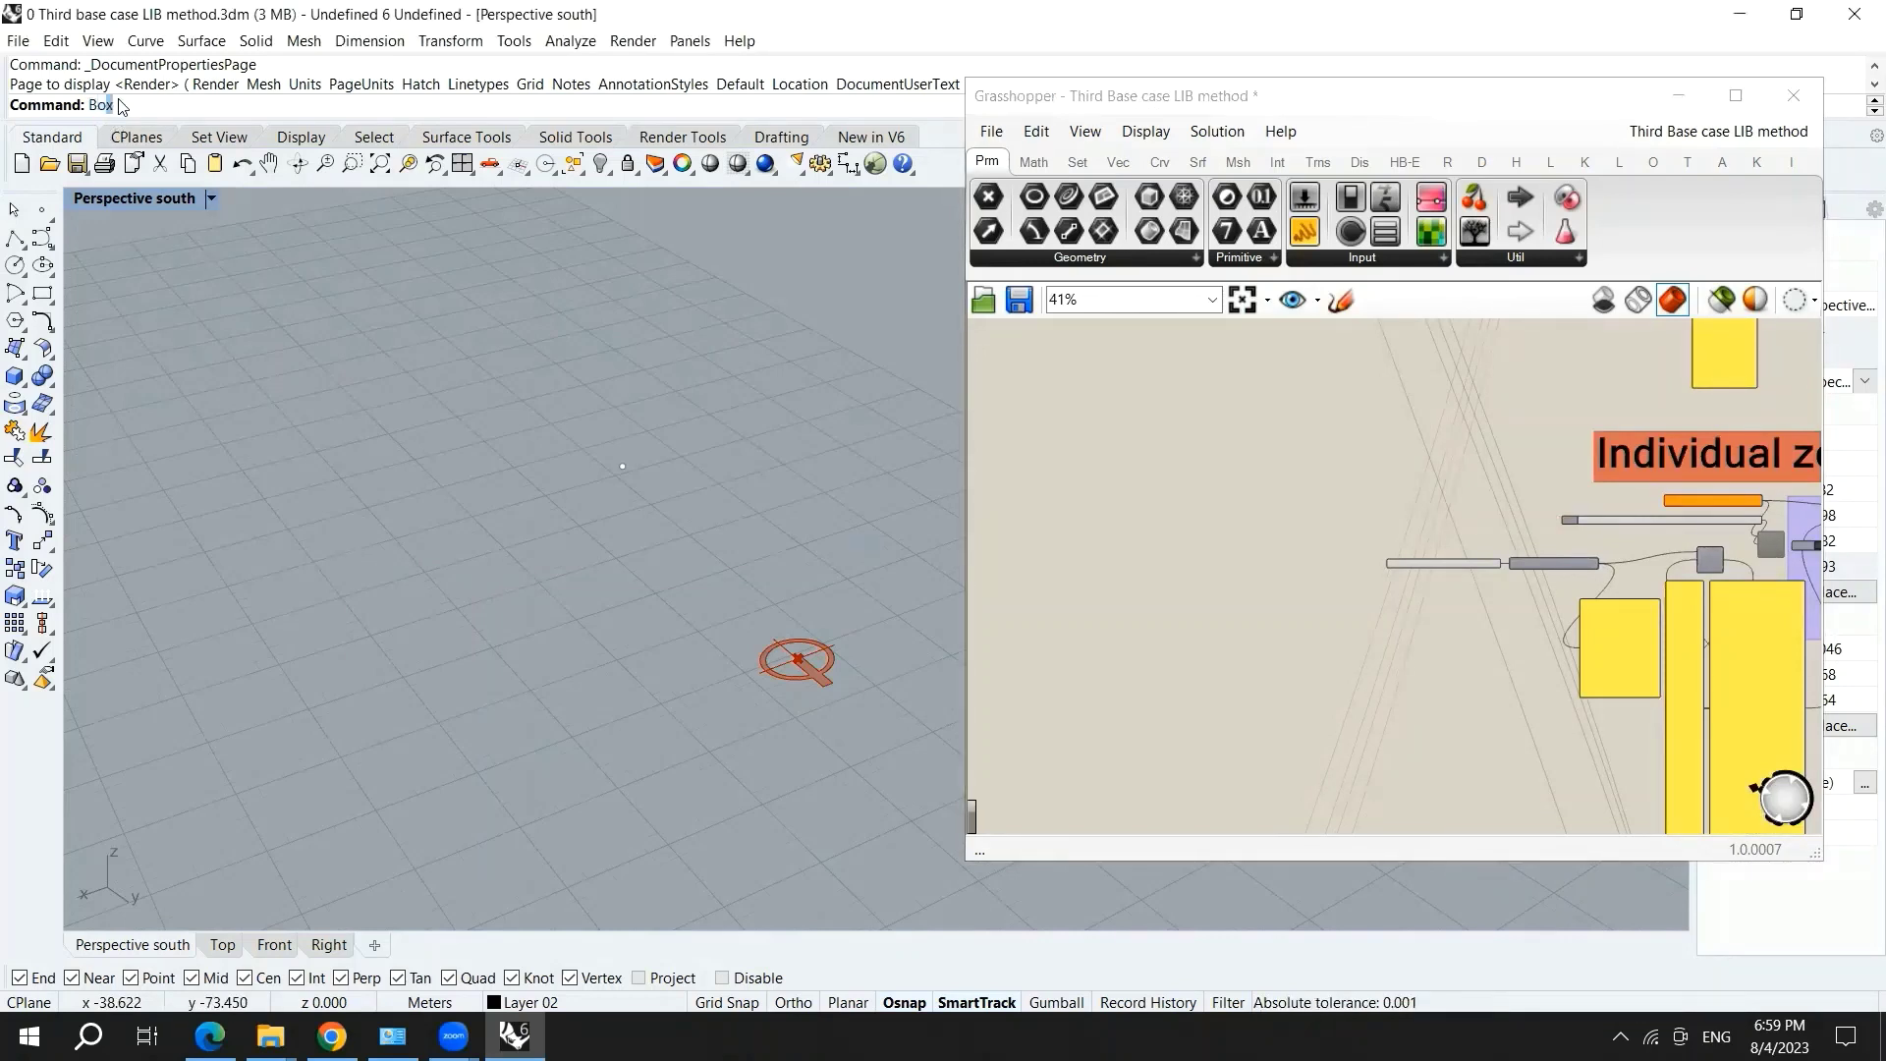
key(Return)
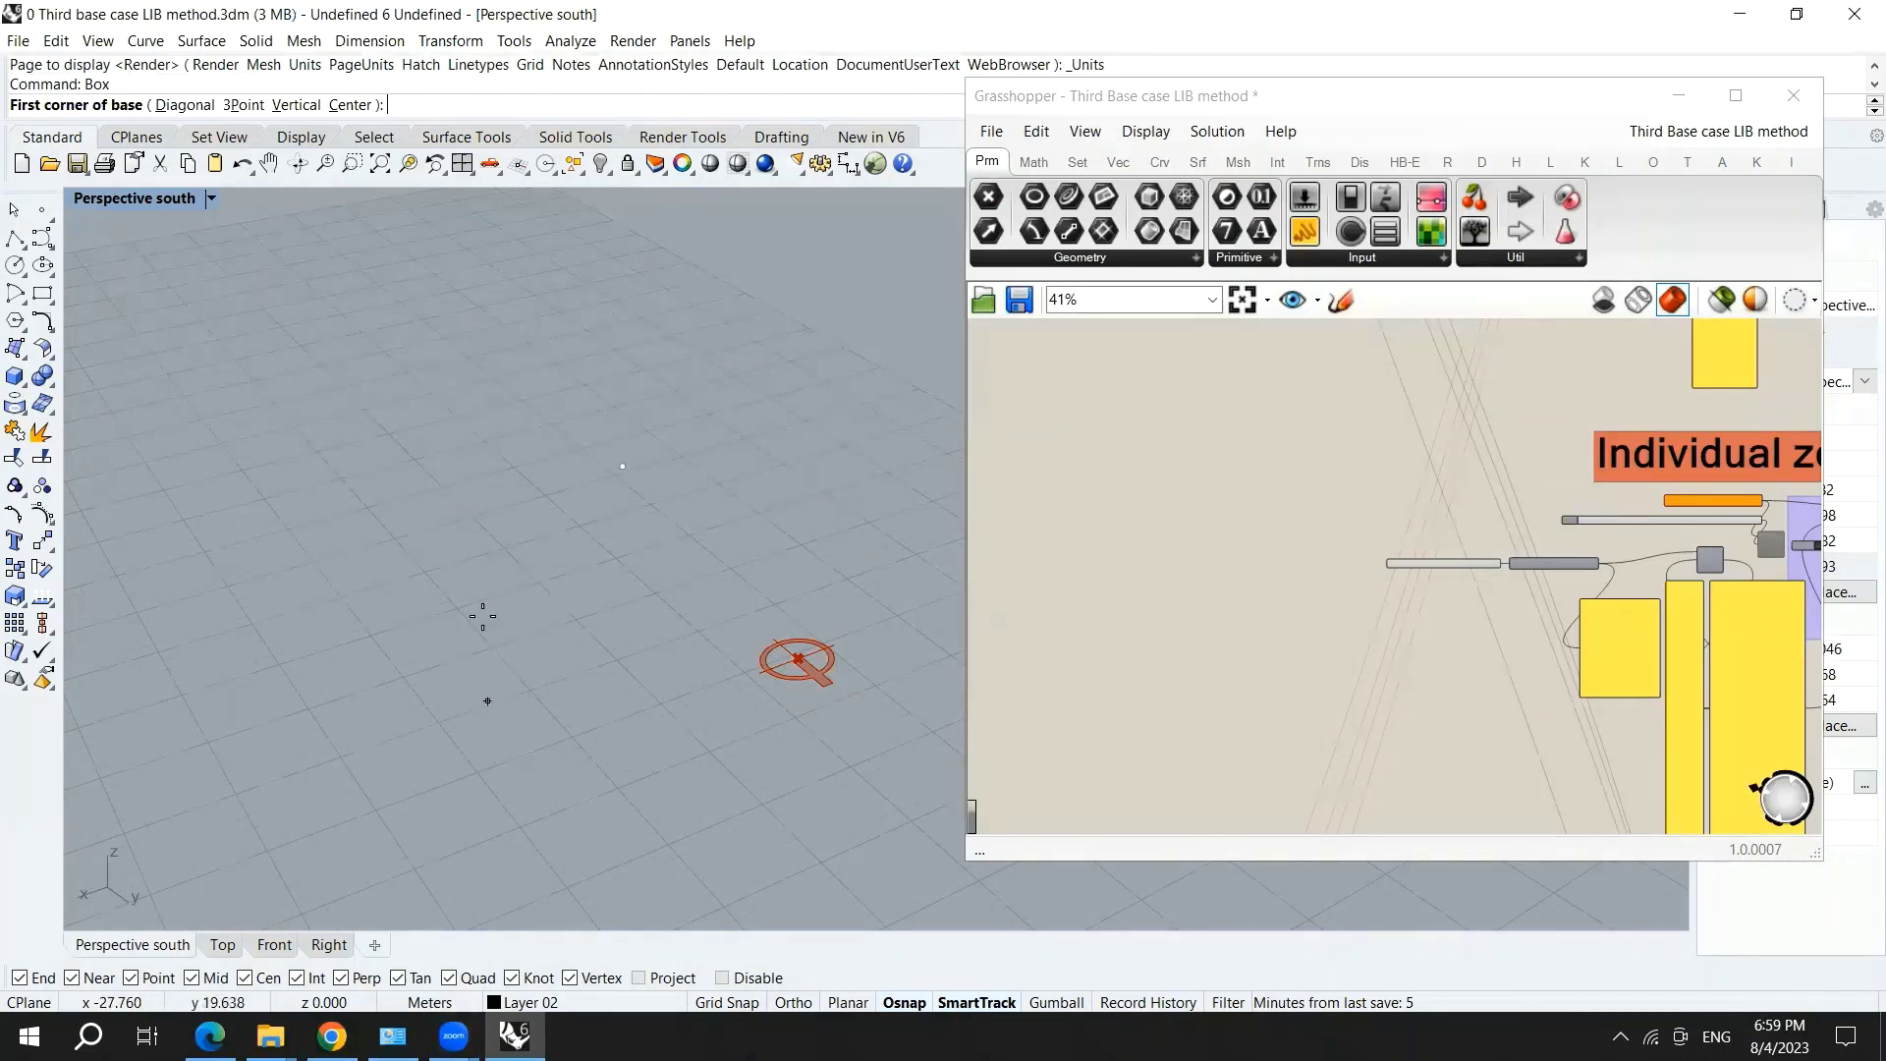
scroll(449, 570, up, 1)
scroll(449, 570, up, 1)
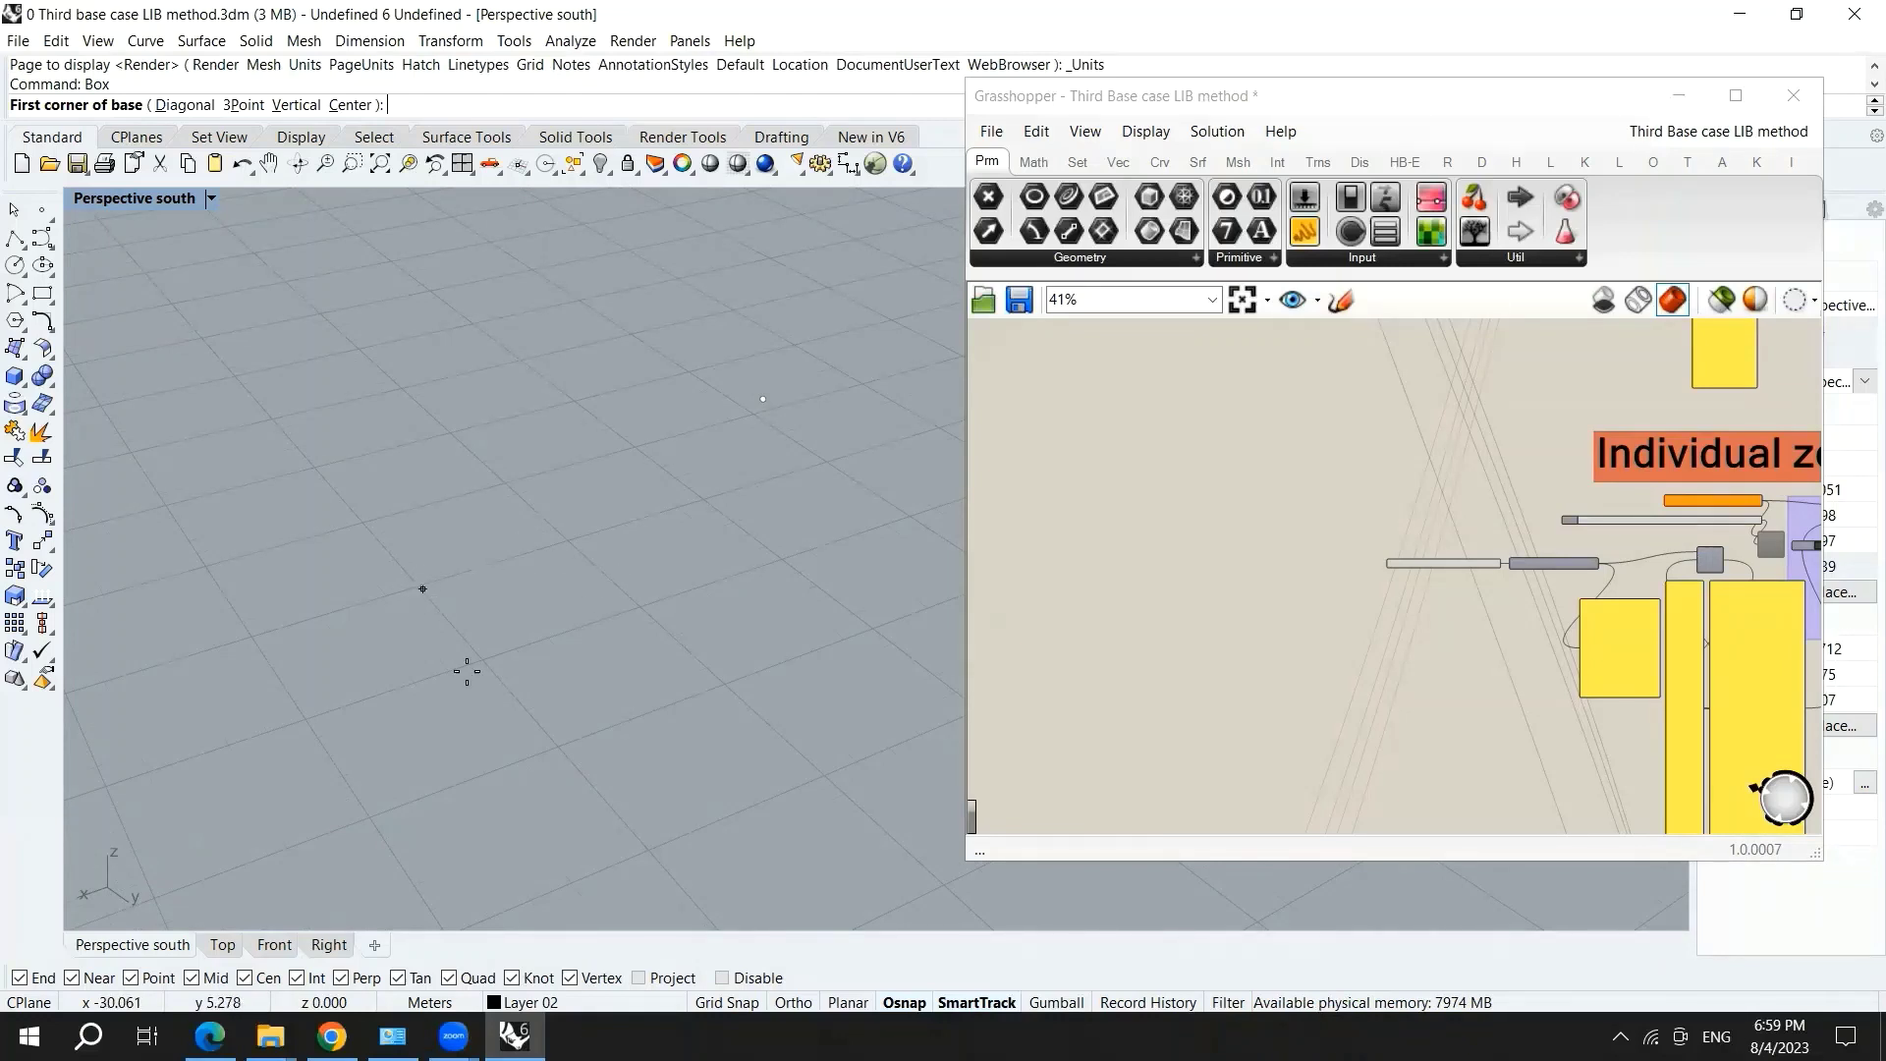
click(733, 1003)
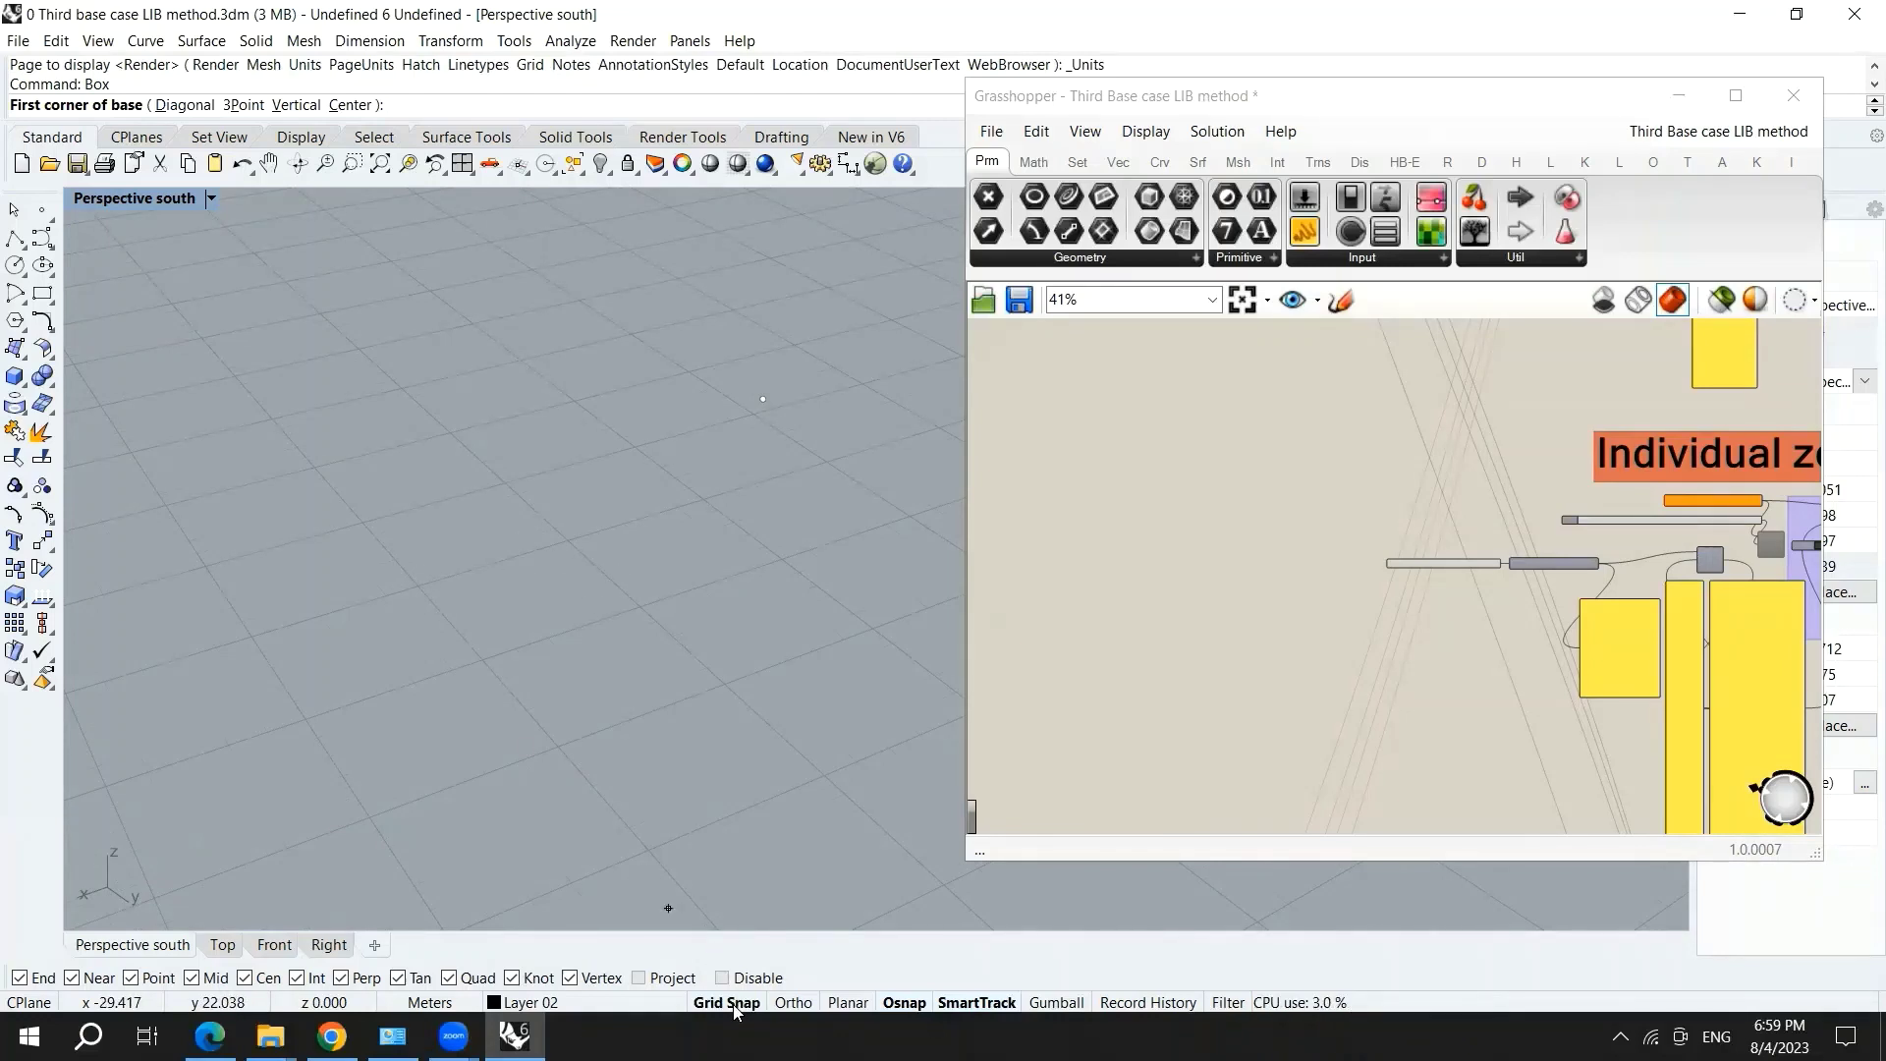
click(371, 524)
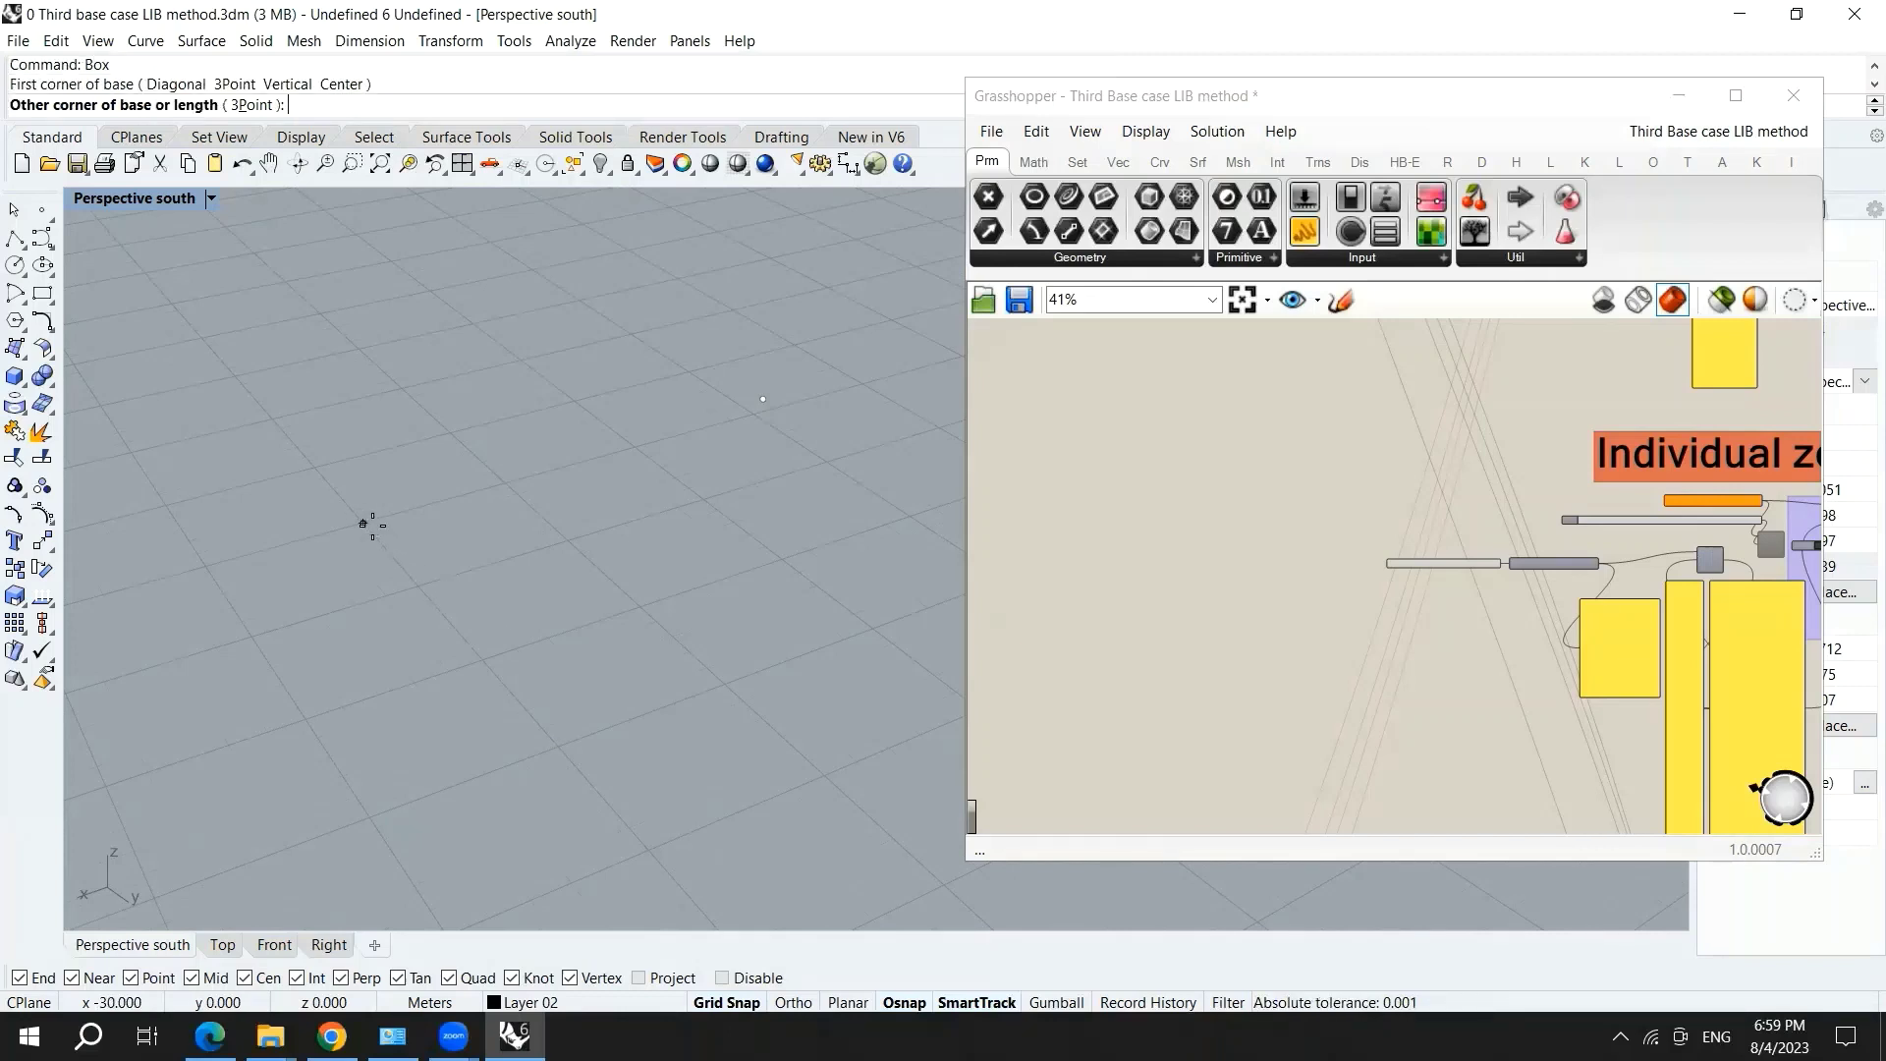
click(570, 543)
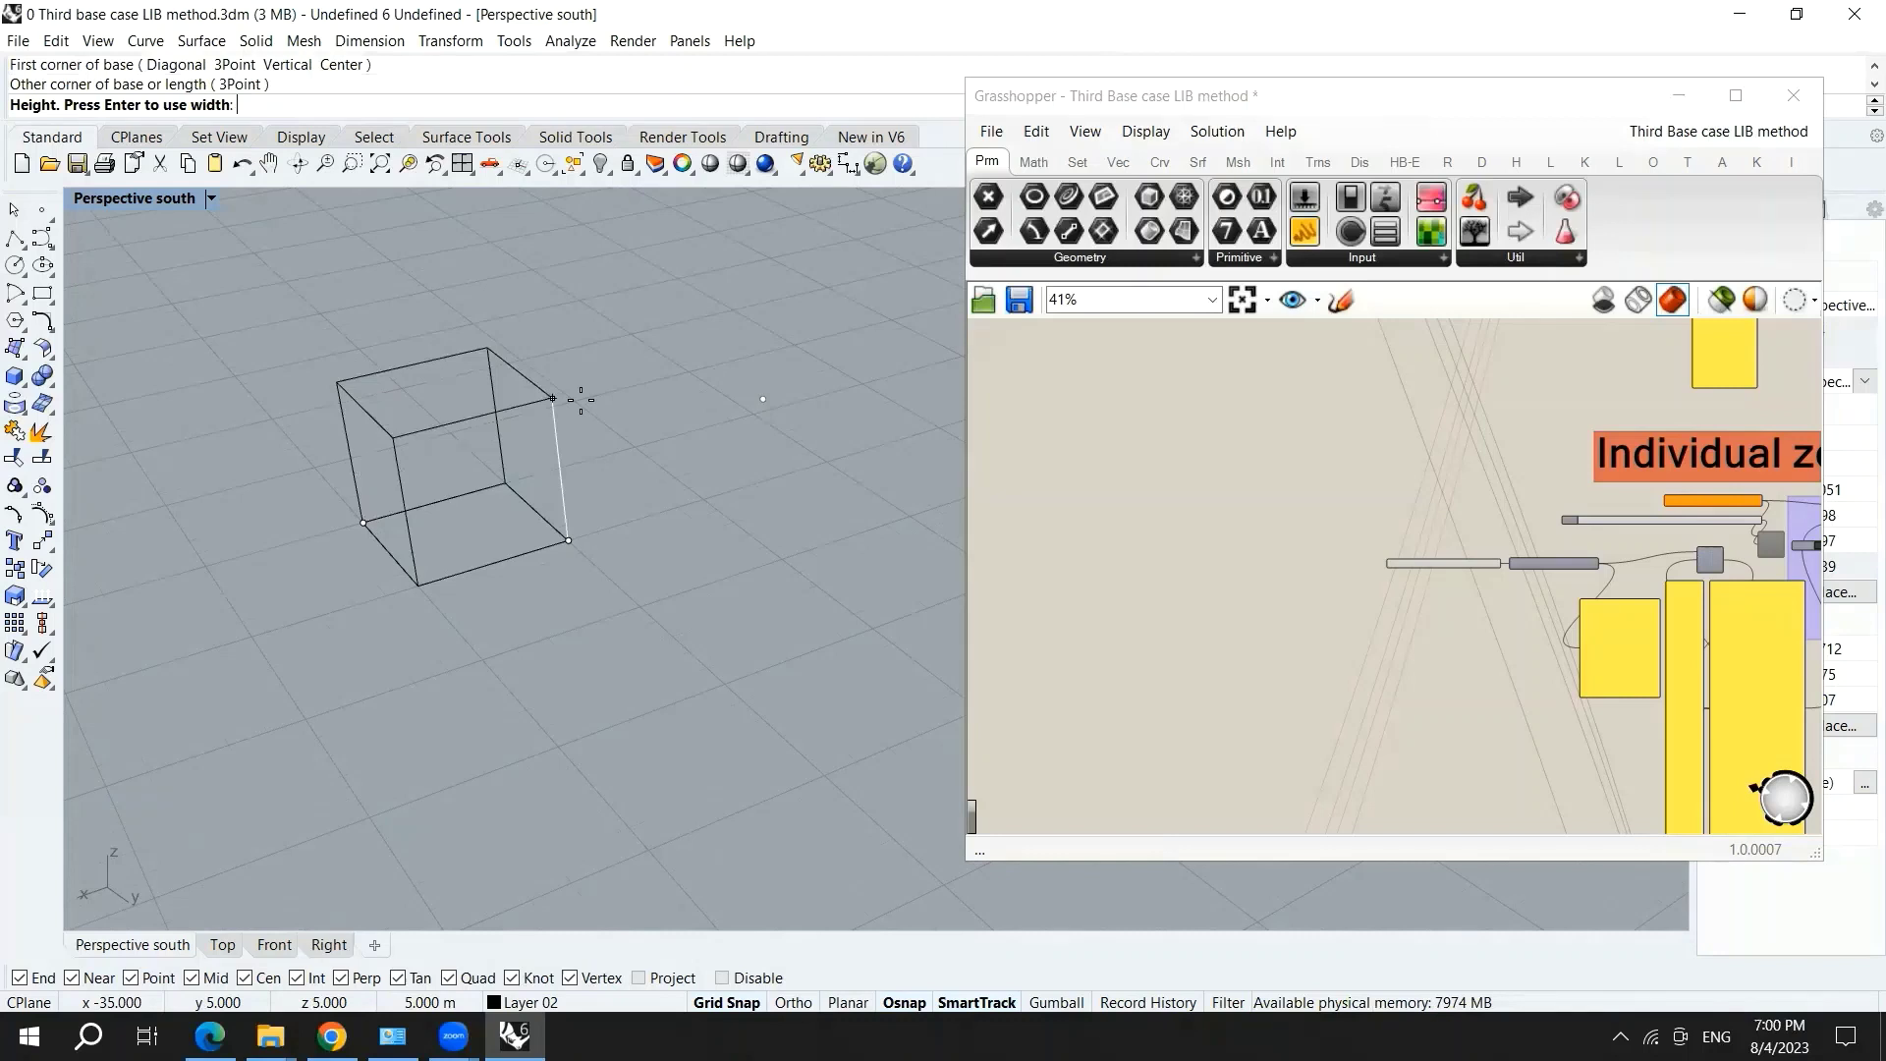
text(3)
key(Return)
right_drag(693, 548, 501, 495)
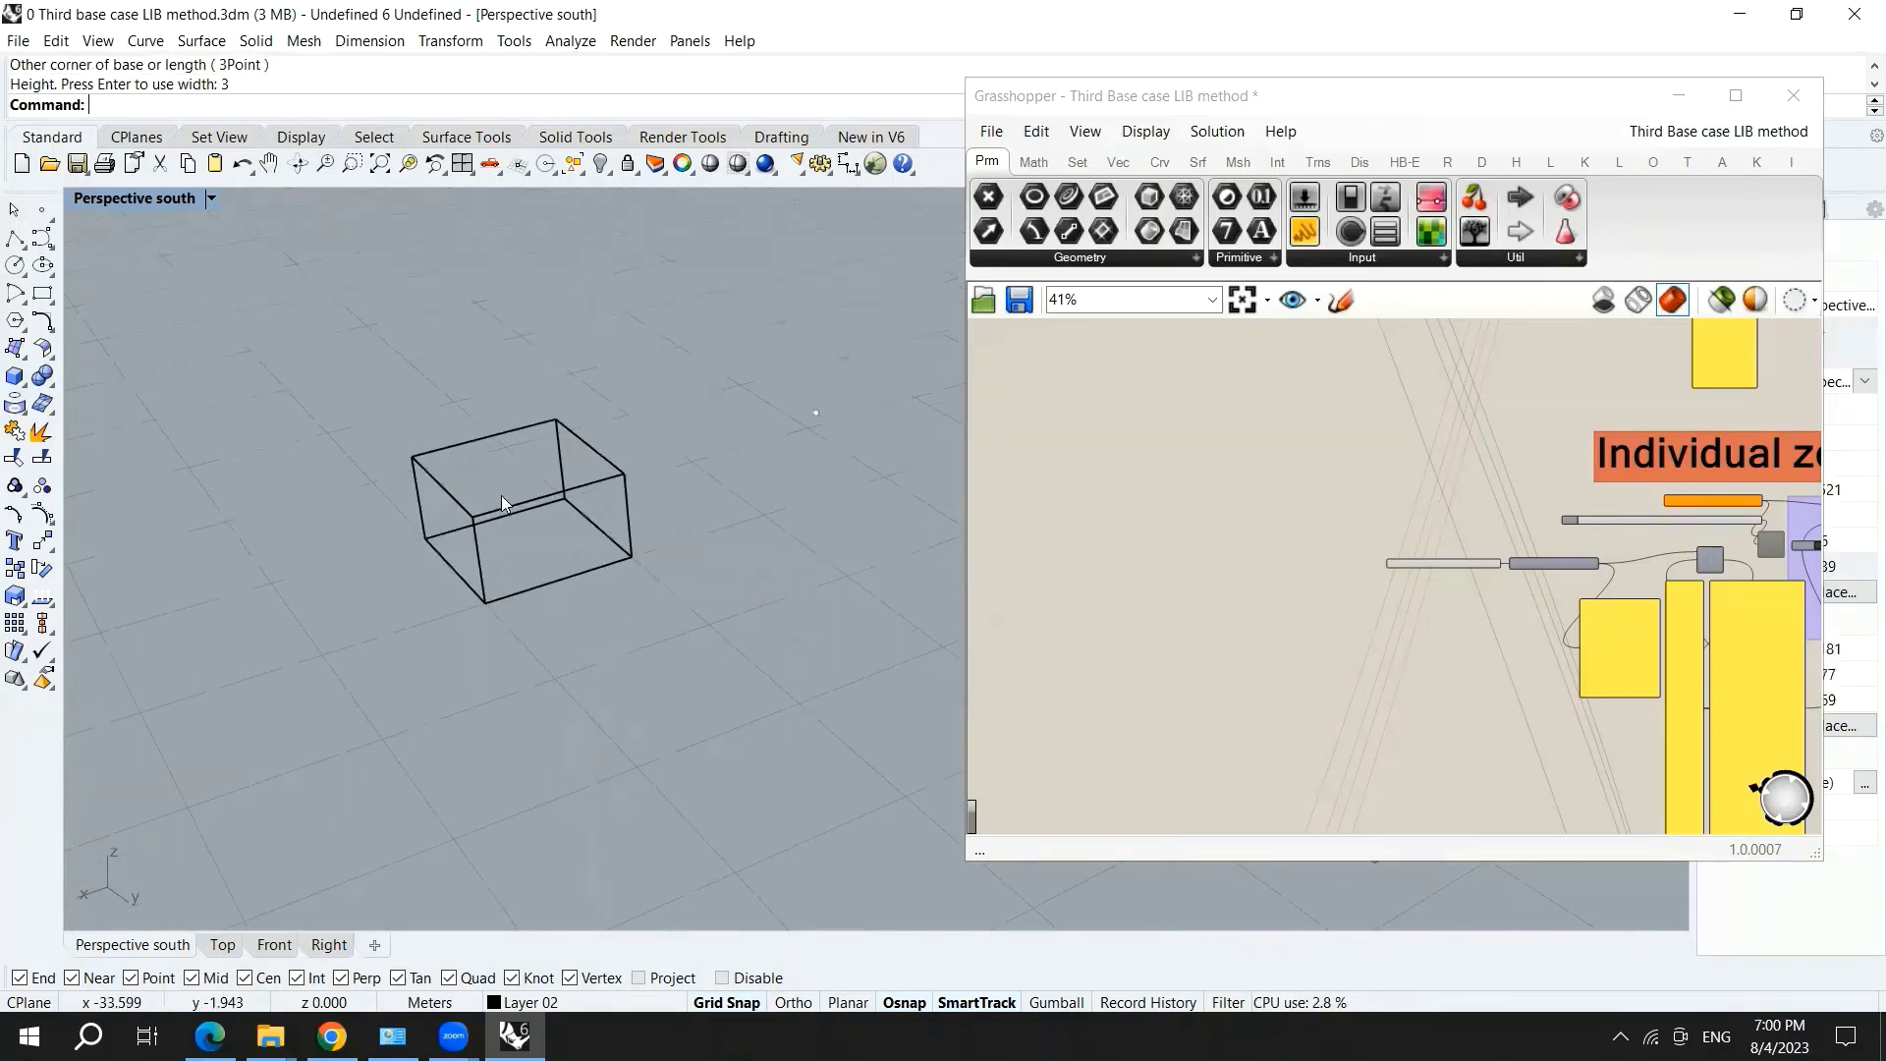
- Repeat the Box command for the next zone
key(Return)
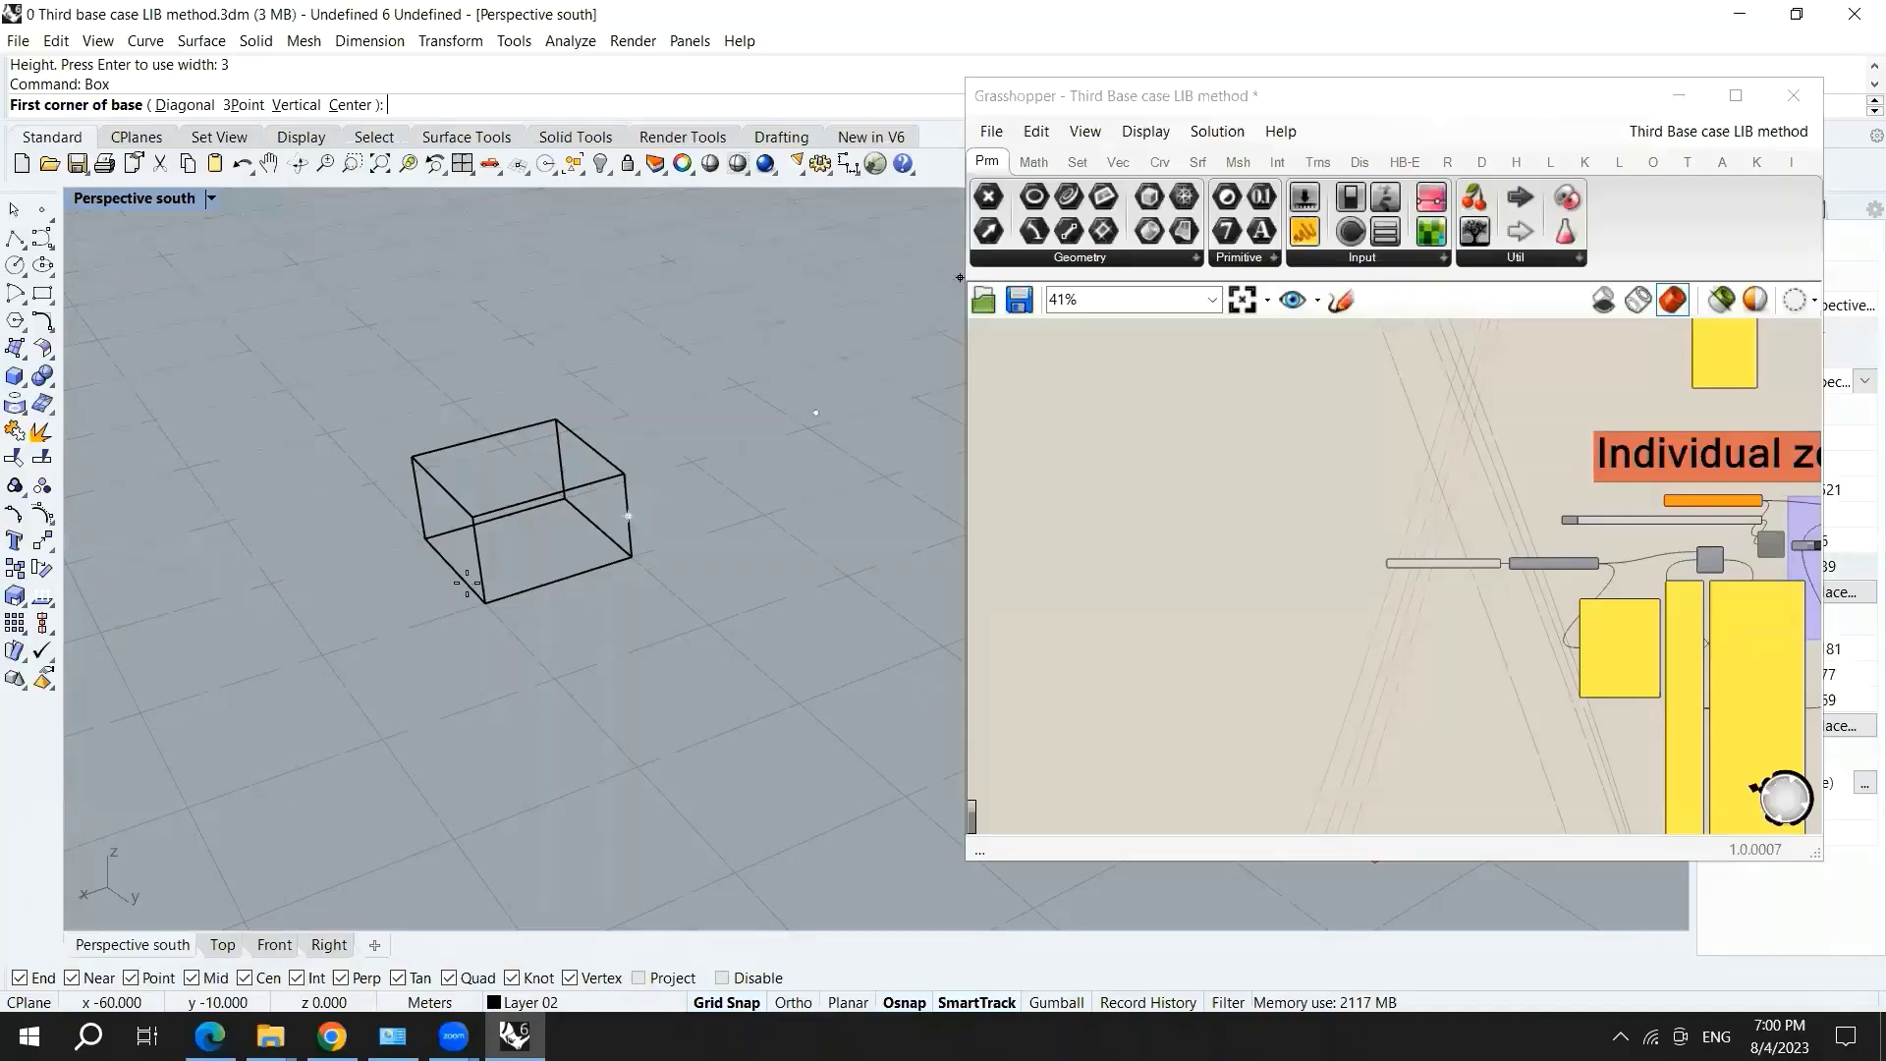
- Draw the second and third 3 m boxes snapped to the first box's corners
click(632, 557)
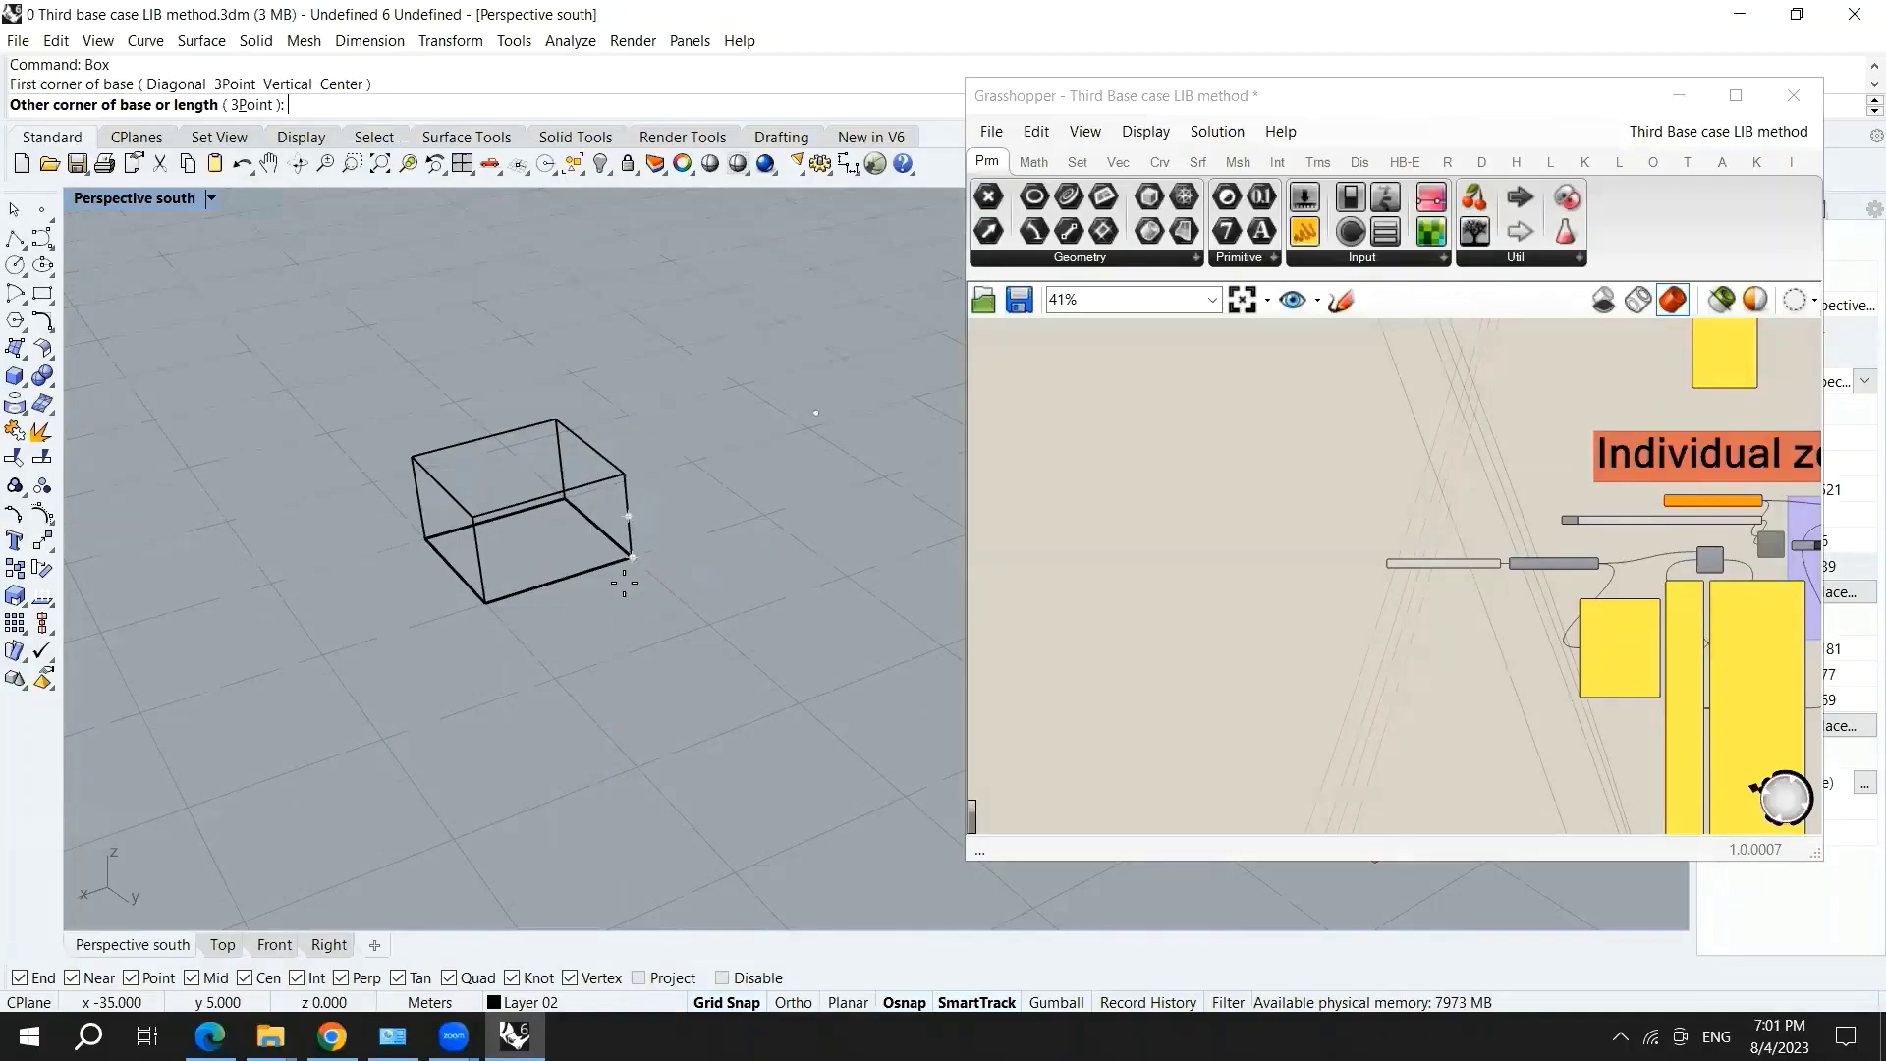
click(383, 737)
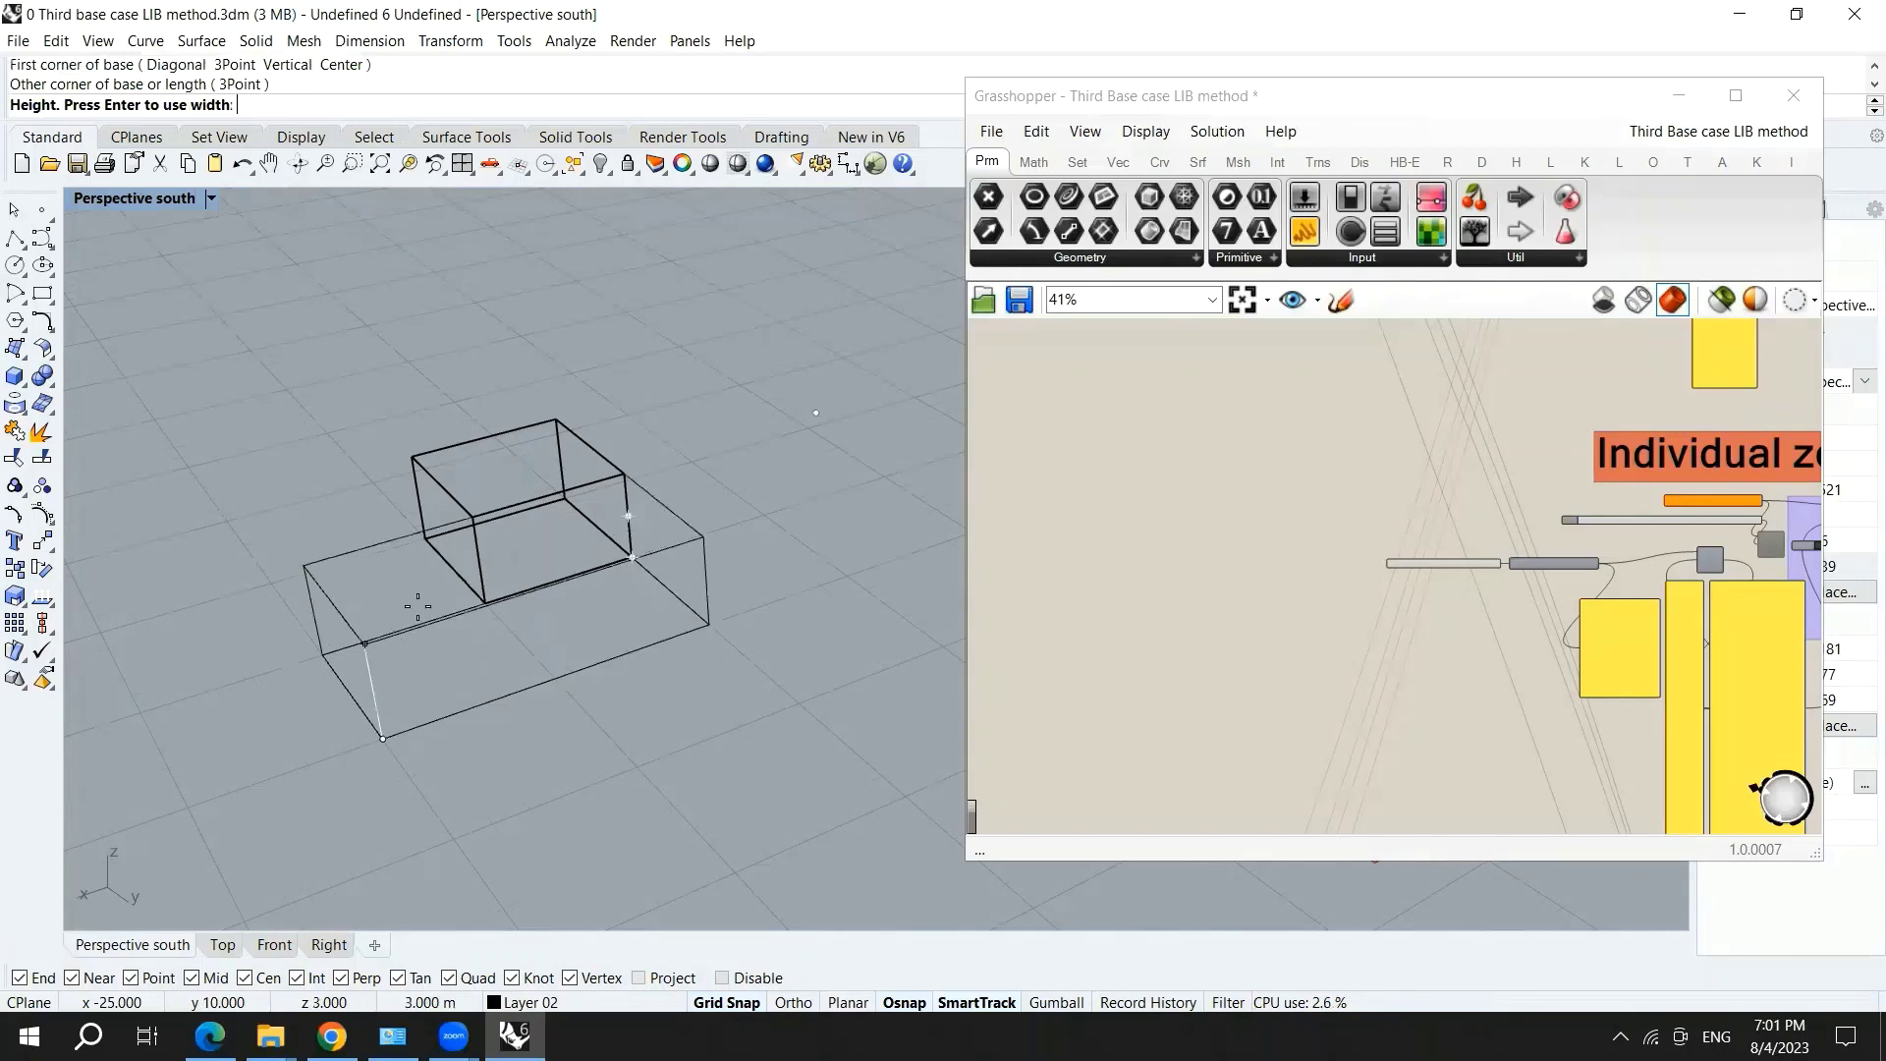
click(475, 513)
key(Return)
scroll(778, 561, down, 3)
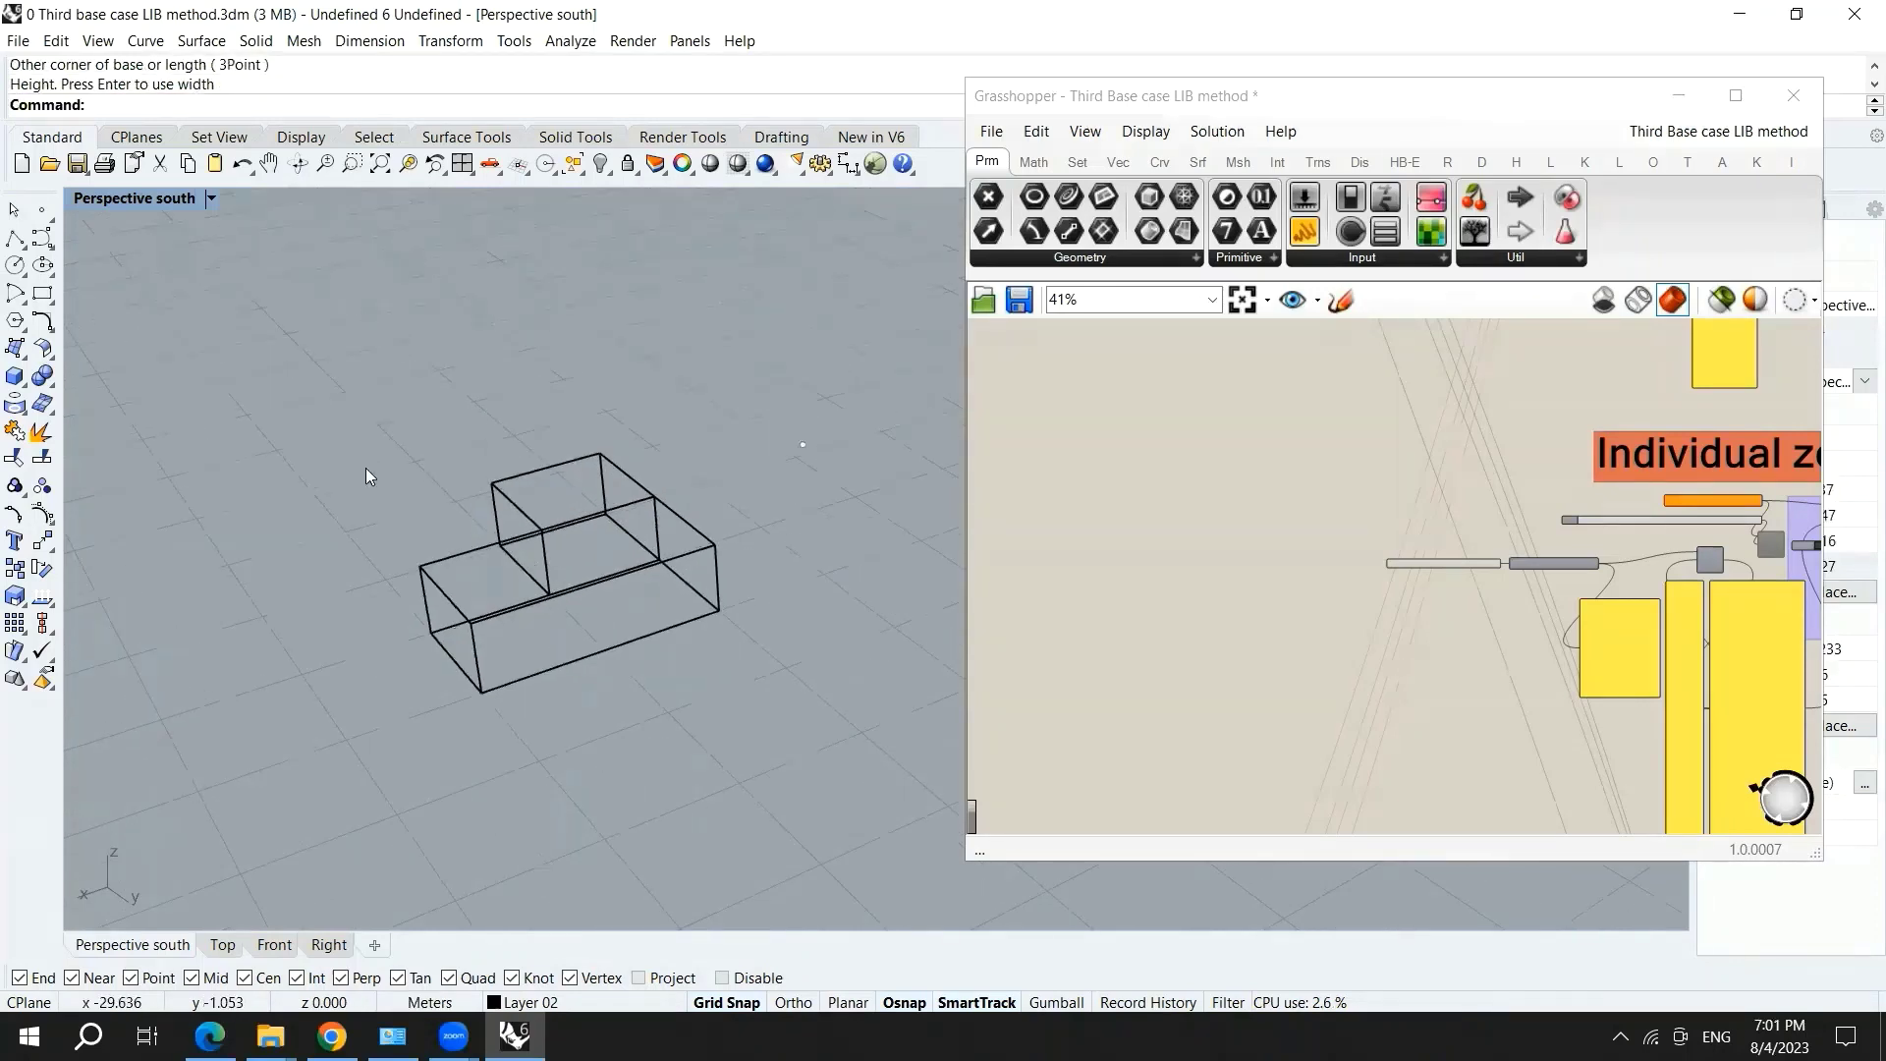
scroll(365, 467, up, 3)
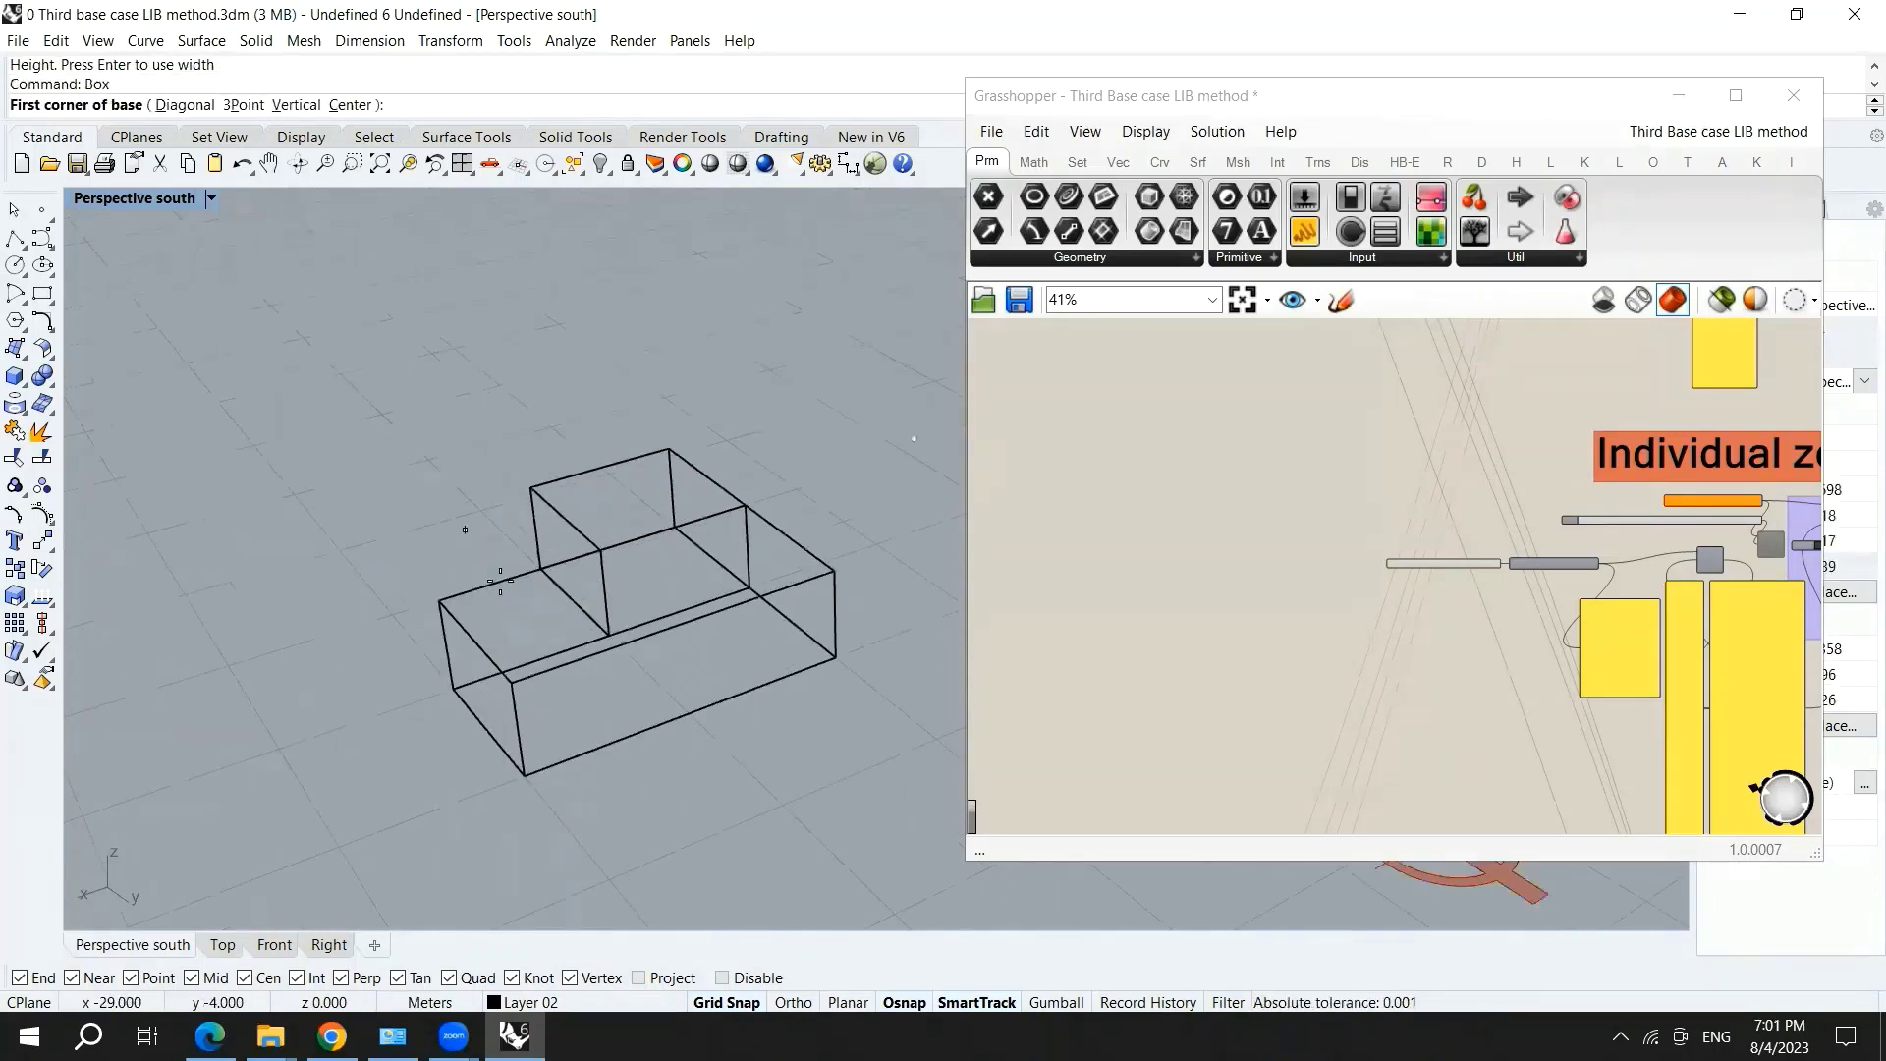
click(609, 633)
click(340, 551)
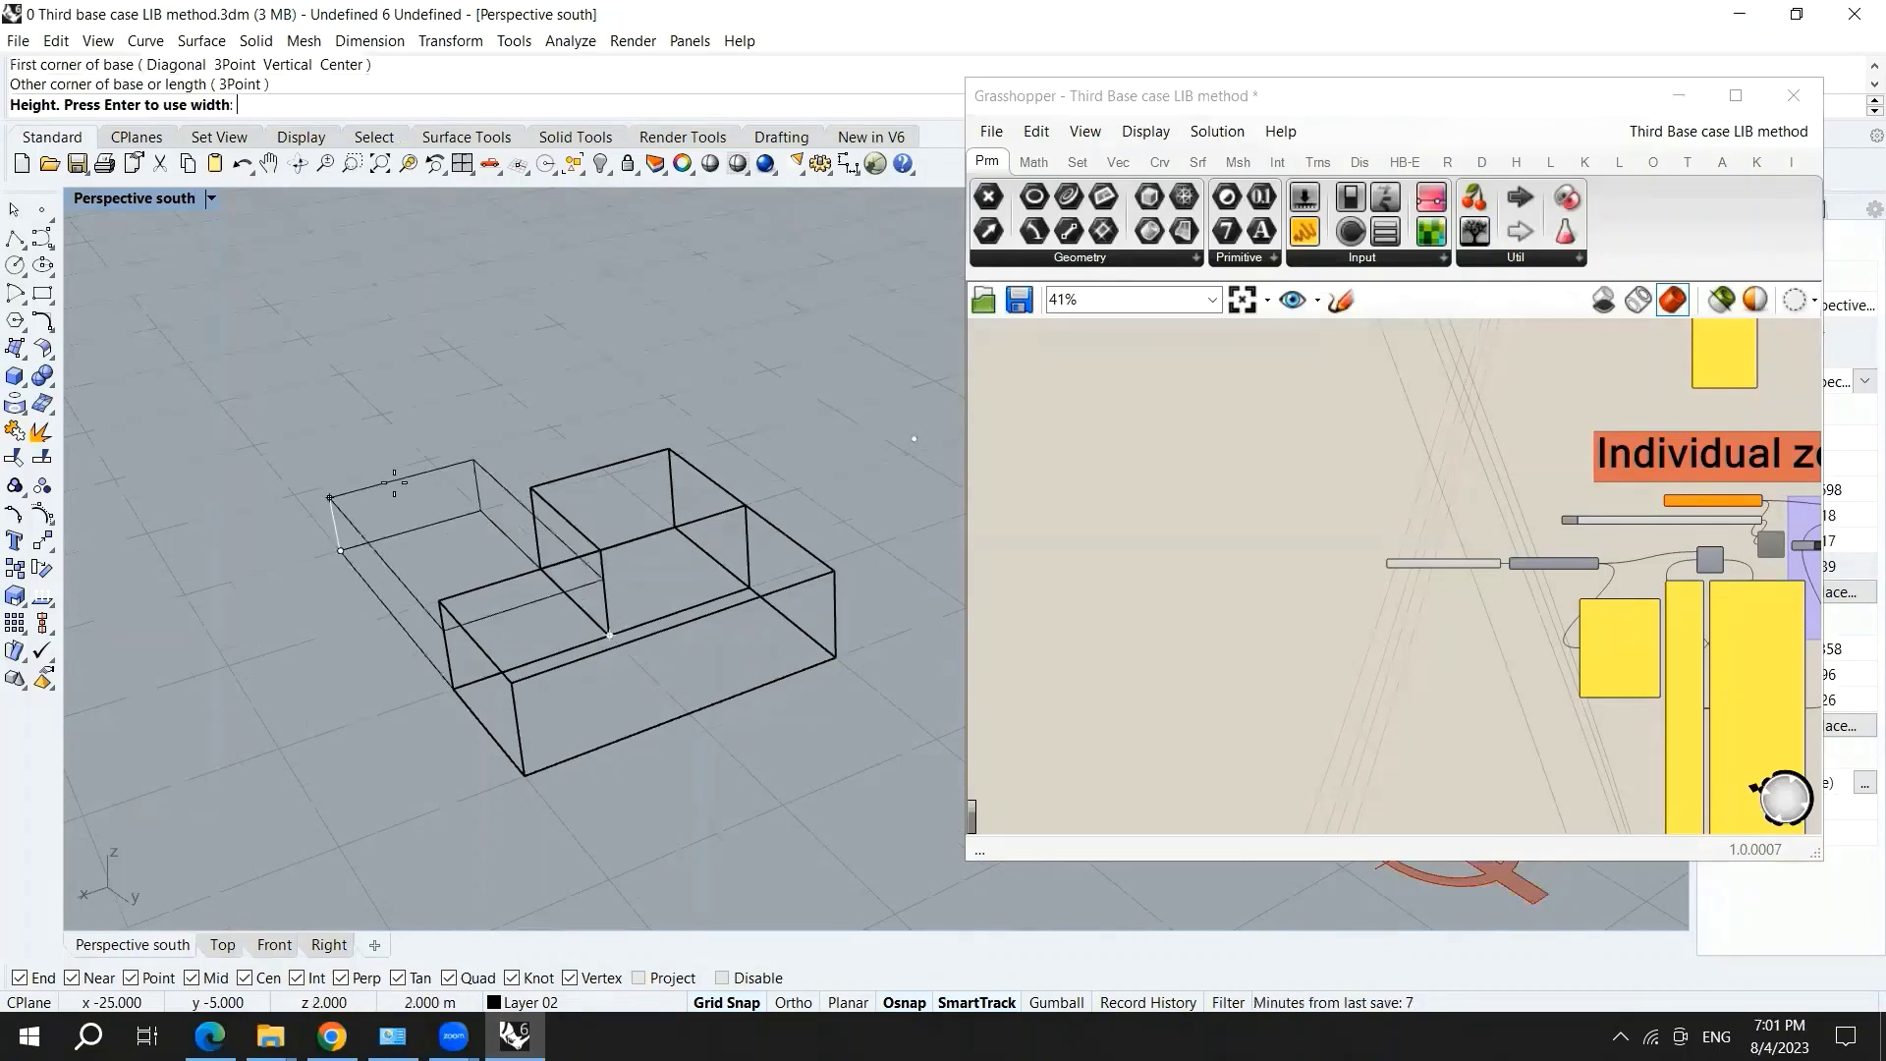
click(472, 468)
- Draw the fourth and fifth boxes, snapping corners and heights to neighbouring boxes
right_drag(594, 541, 766, 502)
right_click(767, 501)
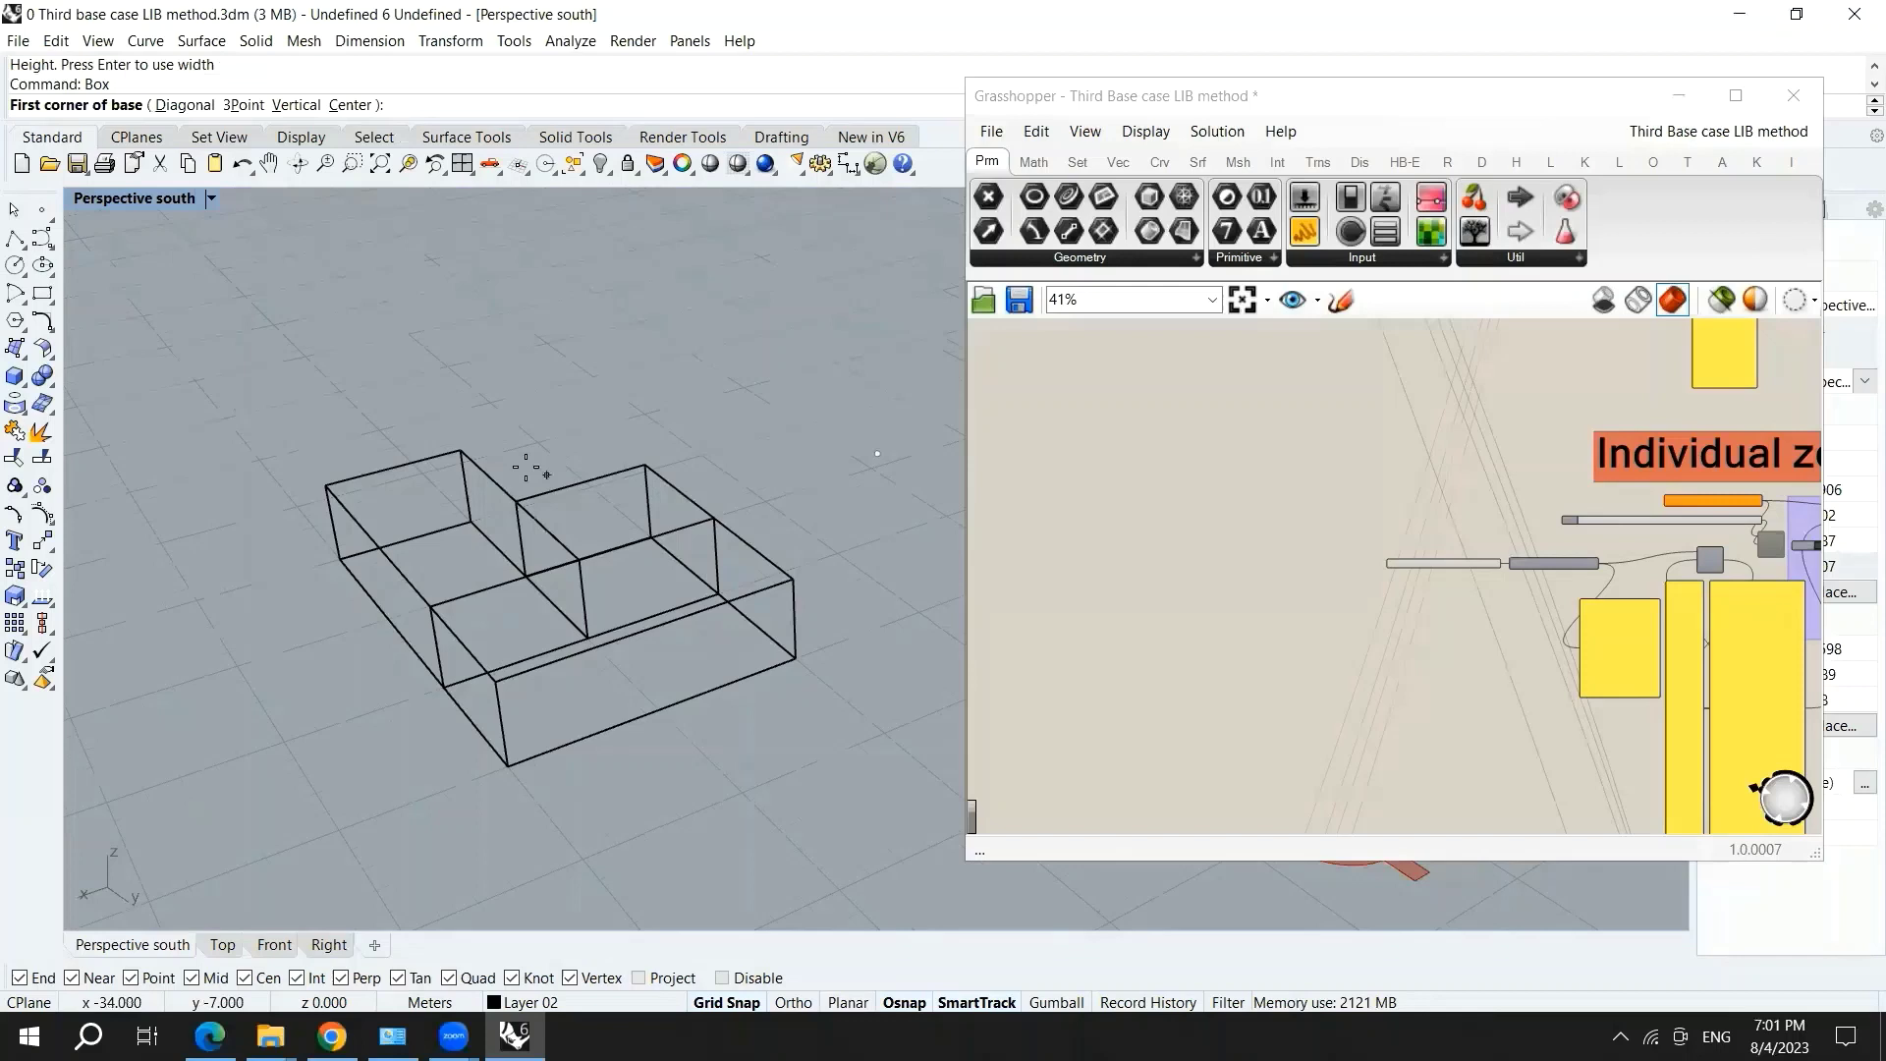
click(472, 522)
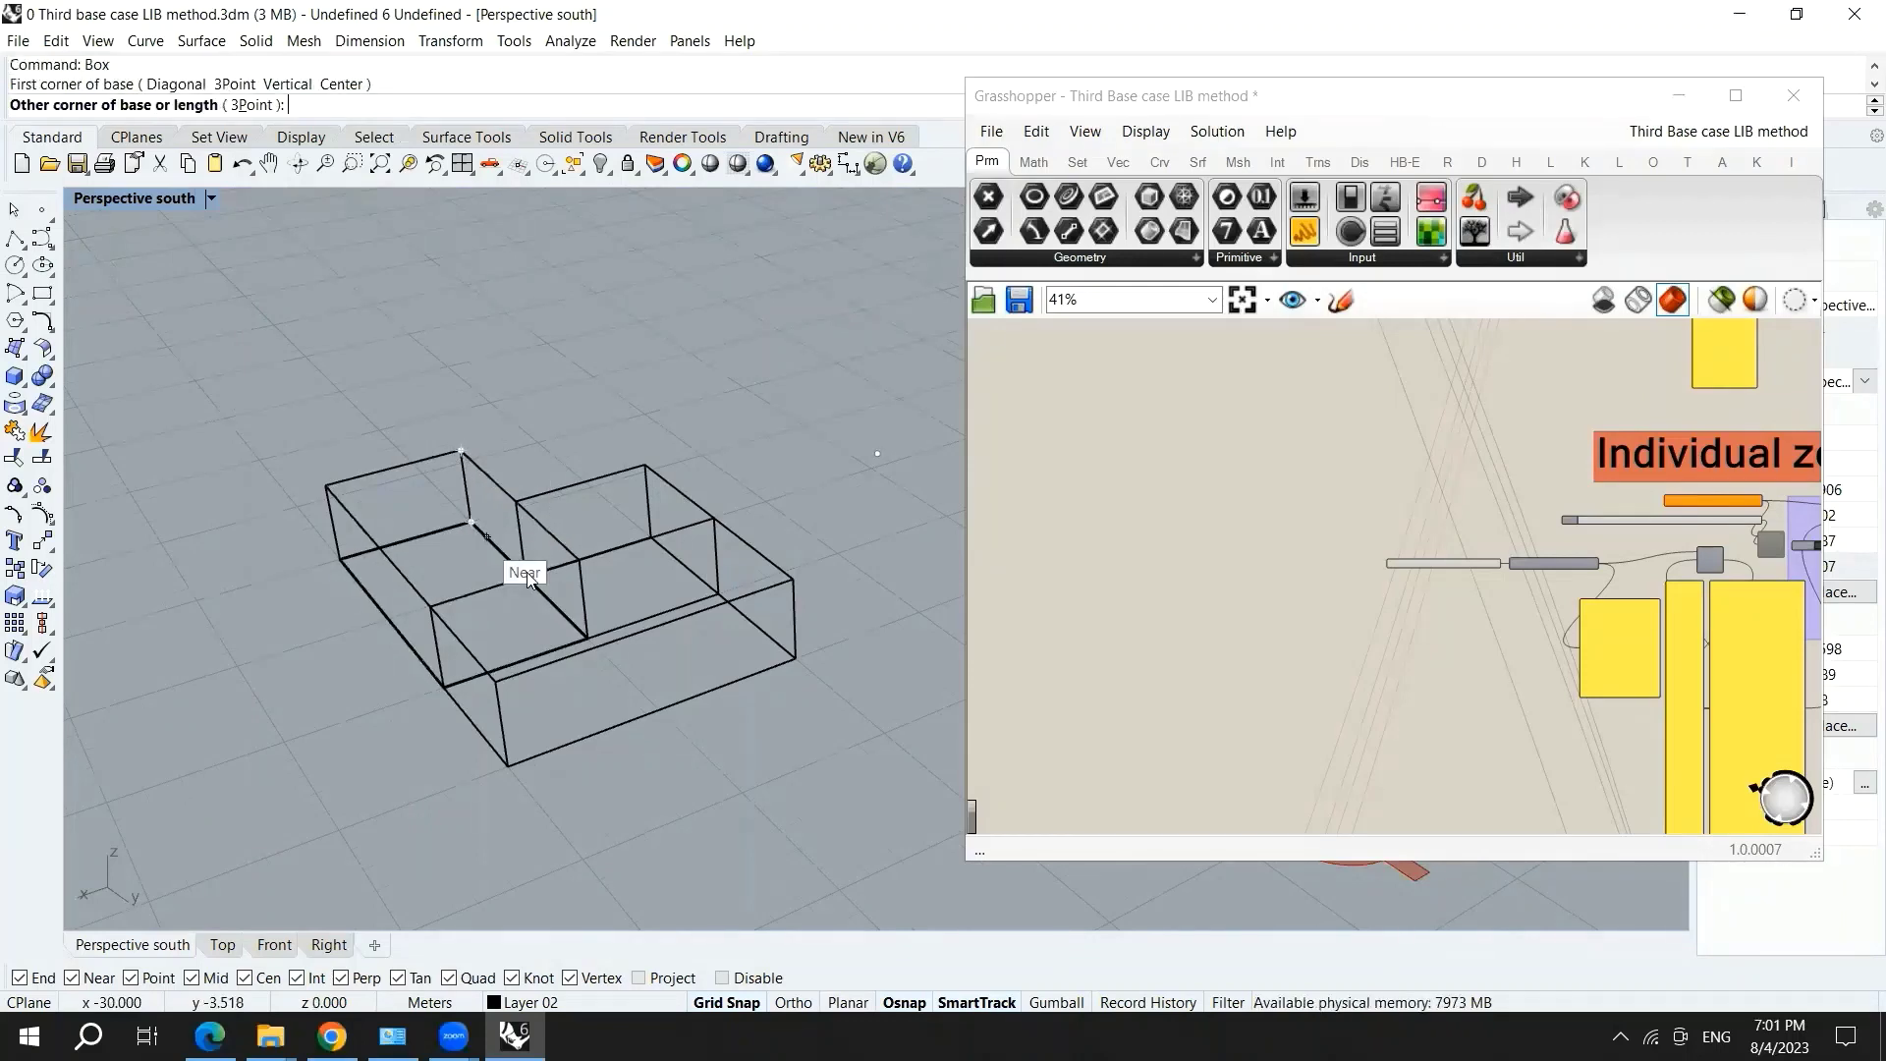
click(767, 500)
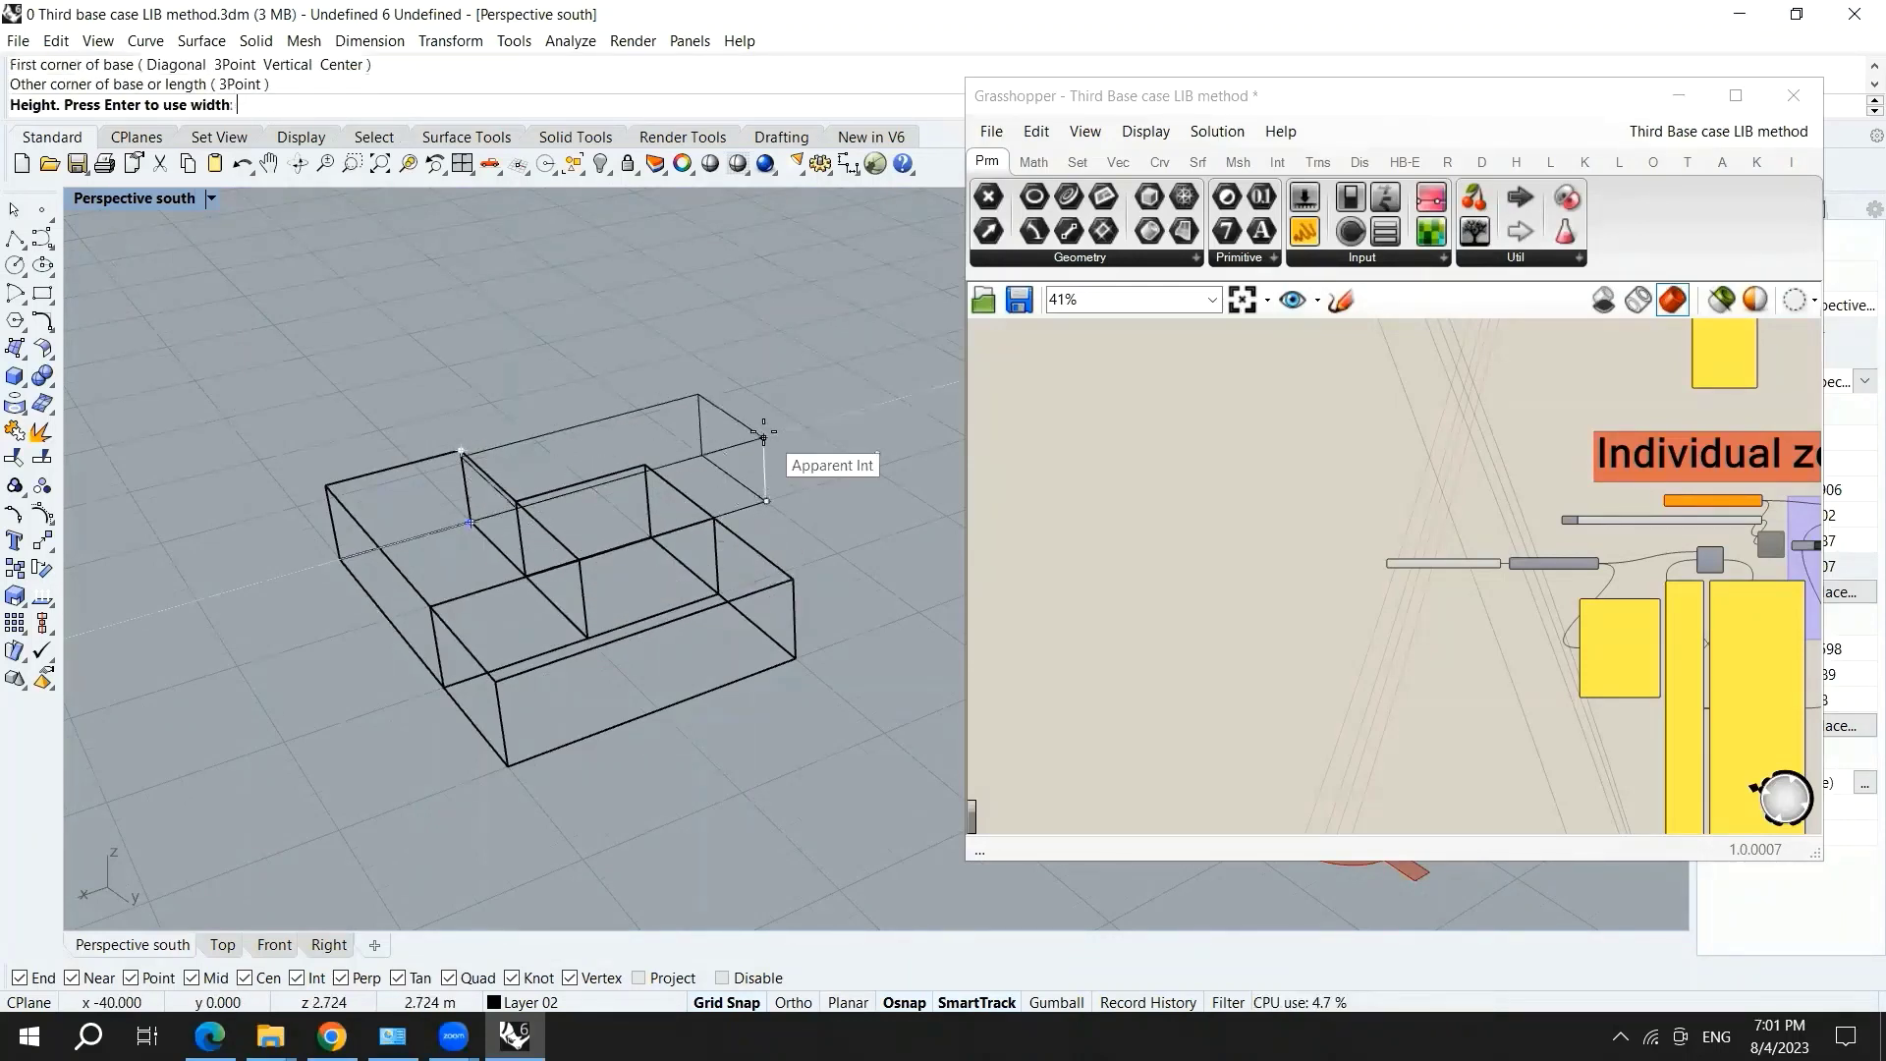
click(652, 462)
key(Return)
click(767, 501)
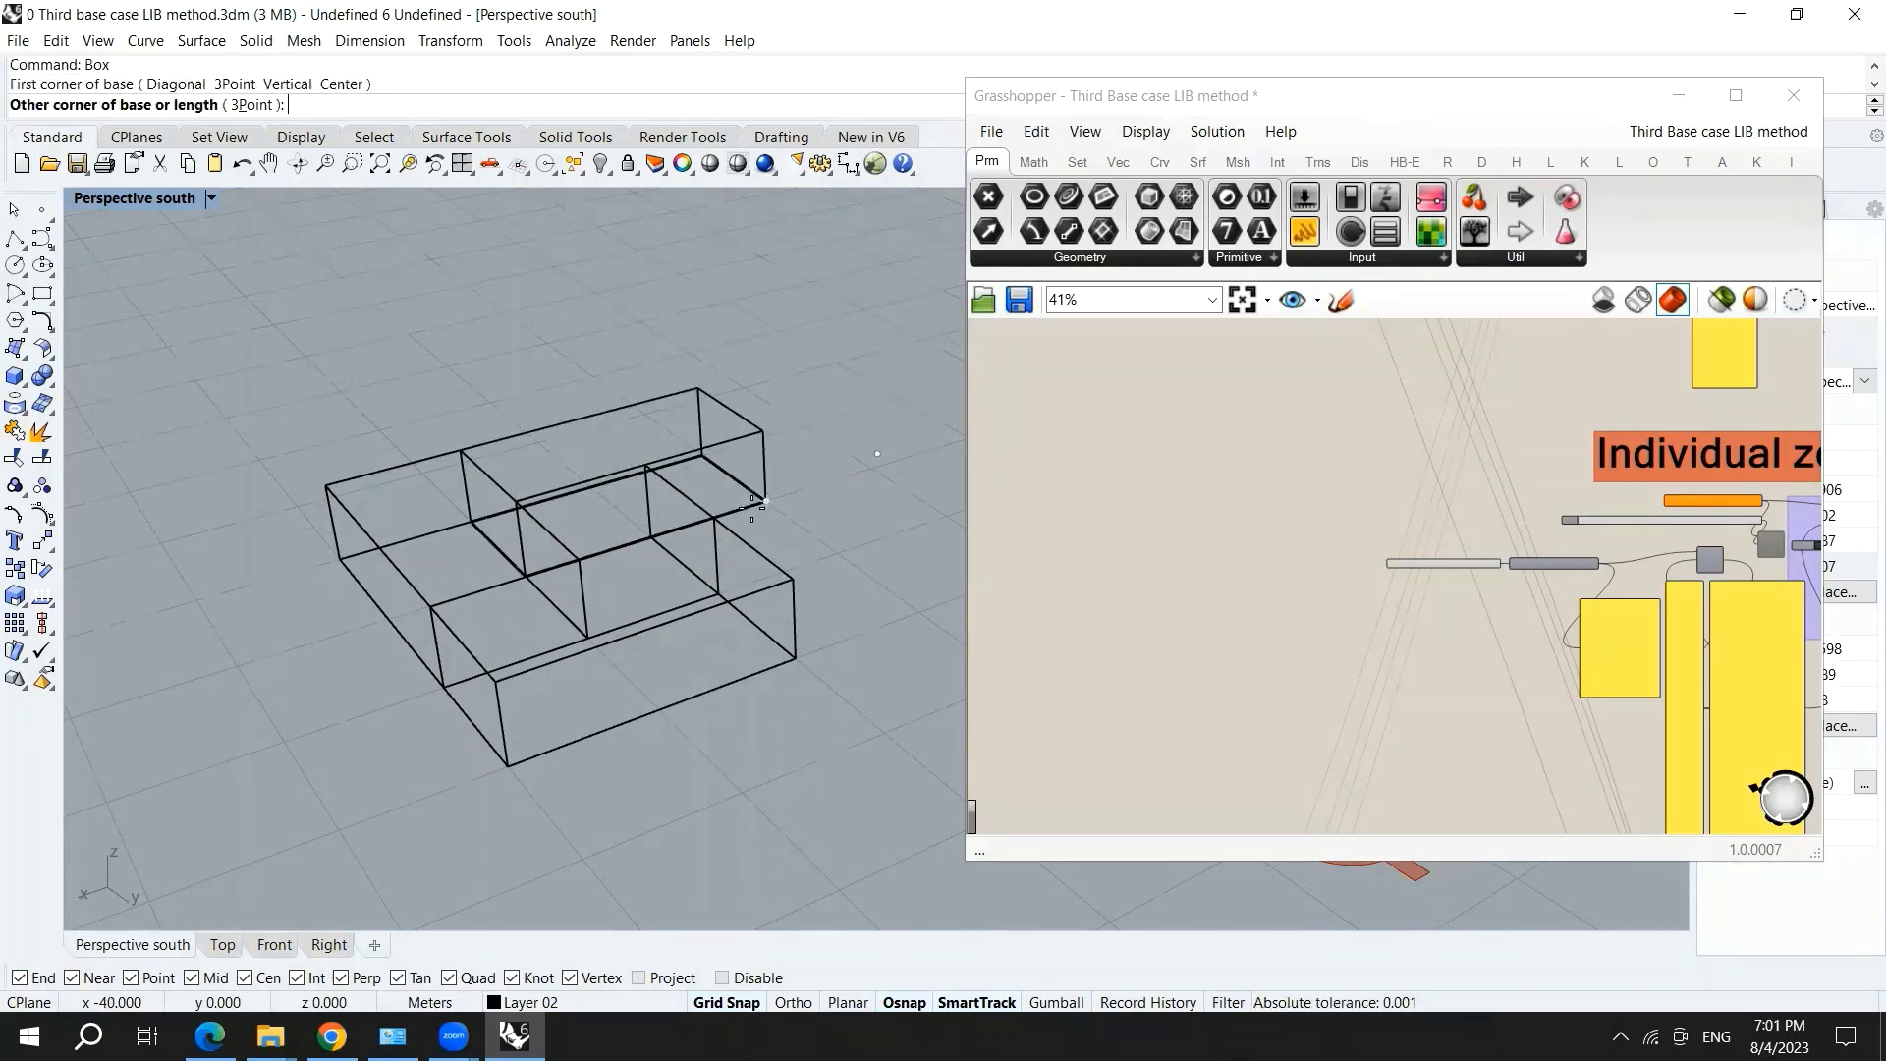
click(798, 656)
click(705, 479)
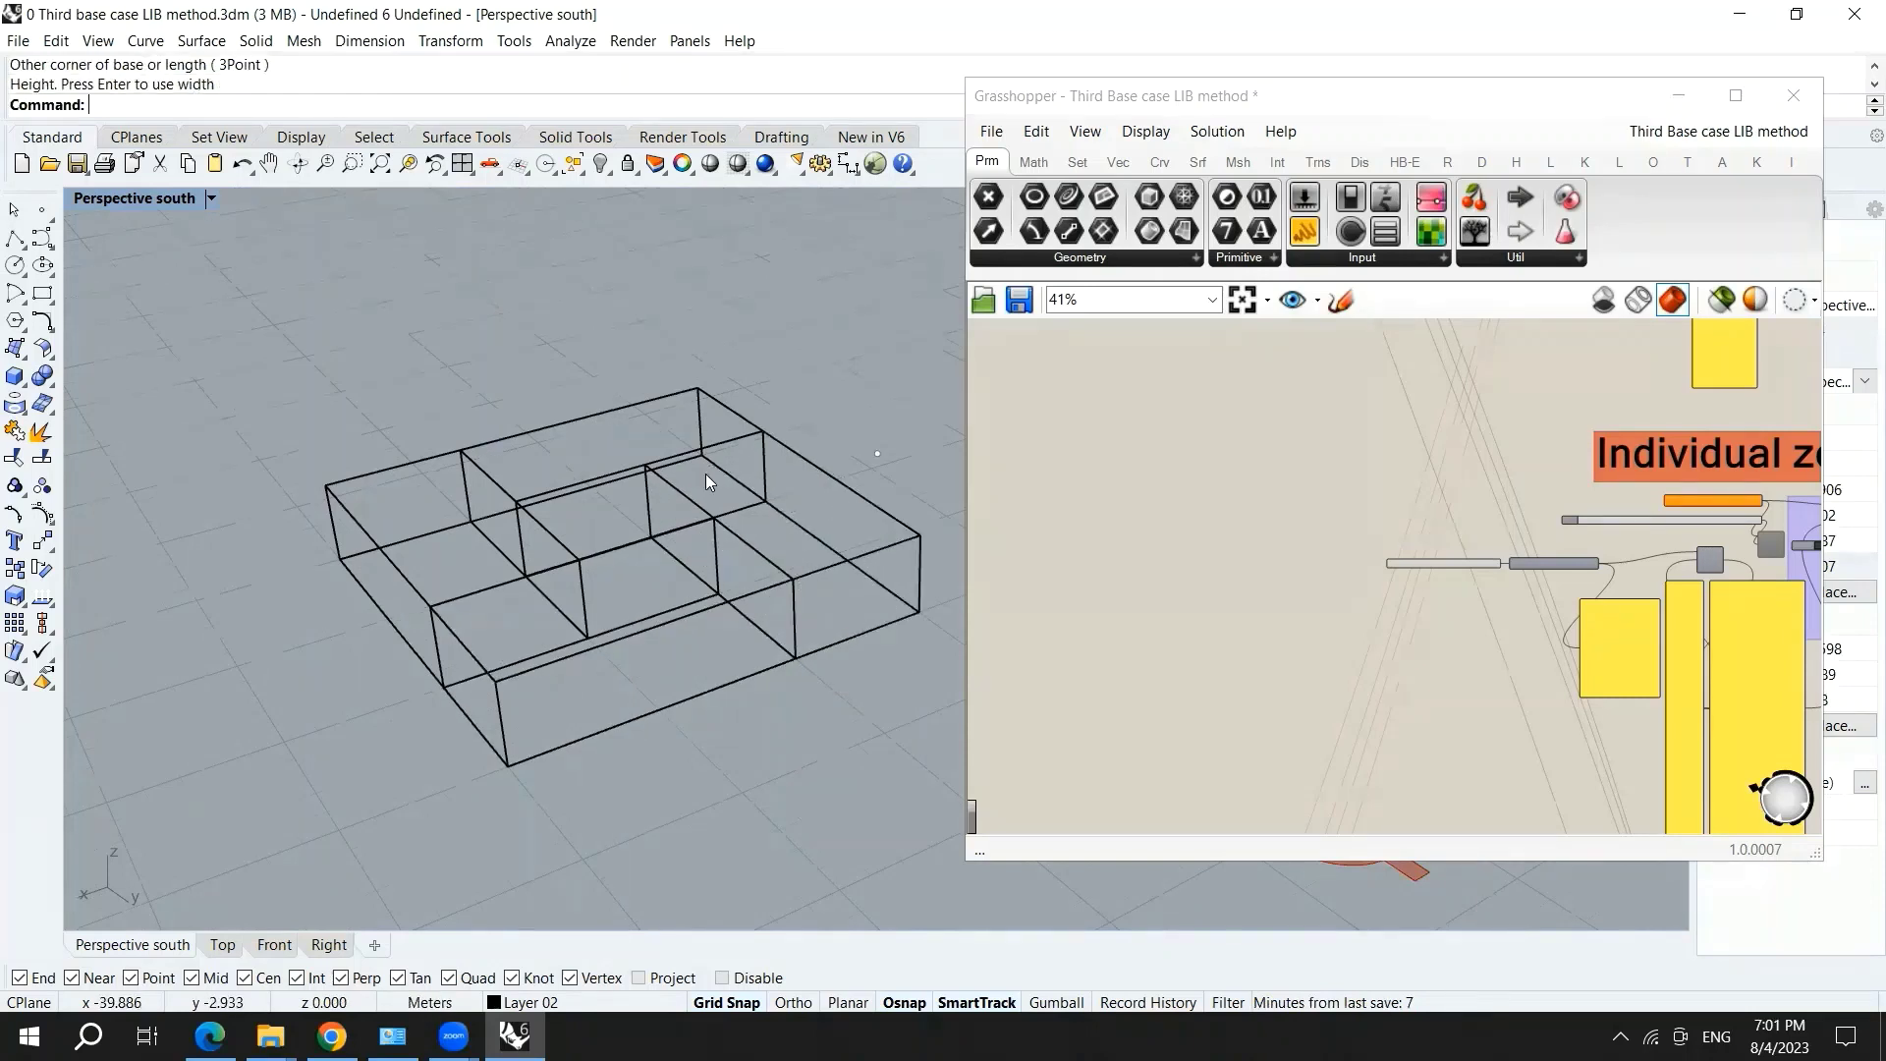
scroll(706, 480, down, 1)
- Window-select all five boxes and start Copy from the front bottom corner
drag(199, 321, 967, 794)
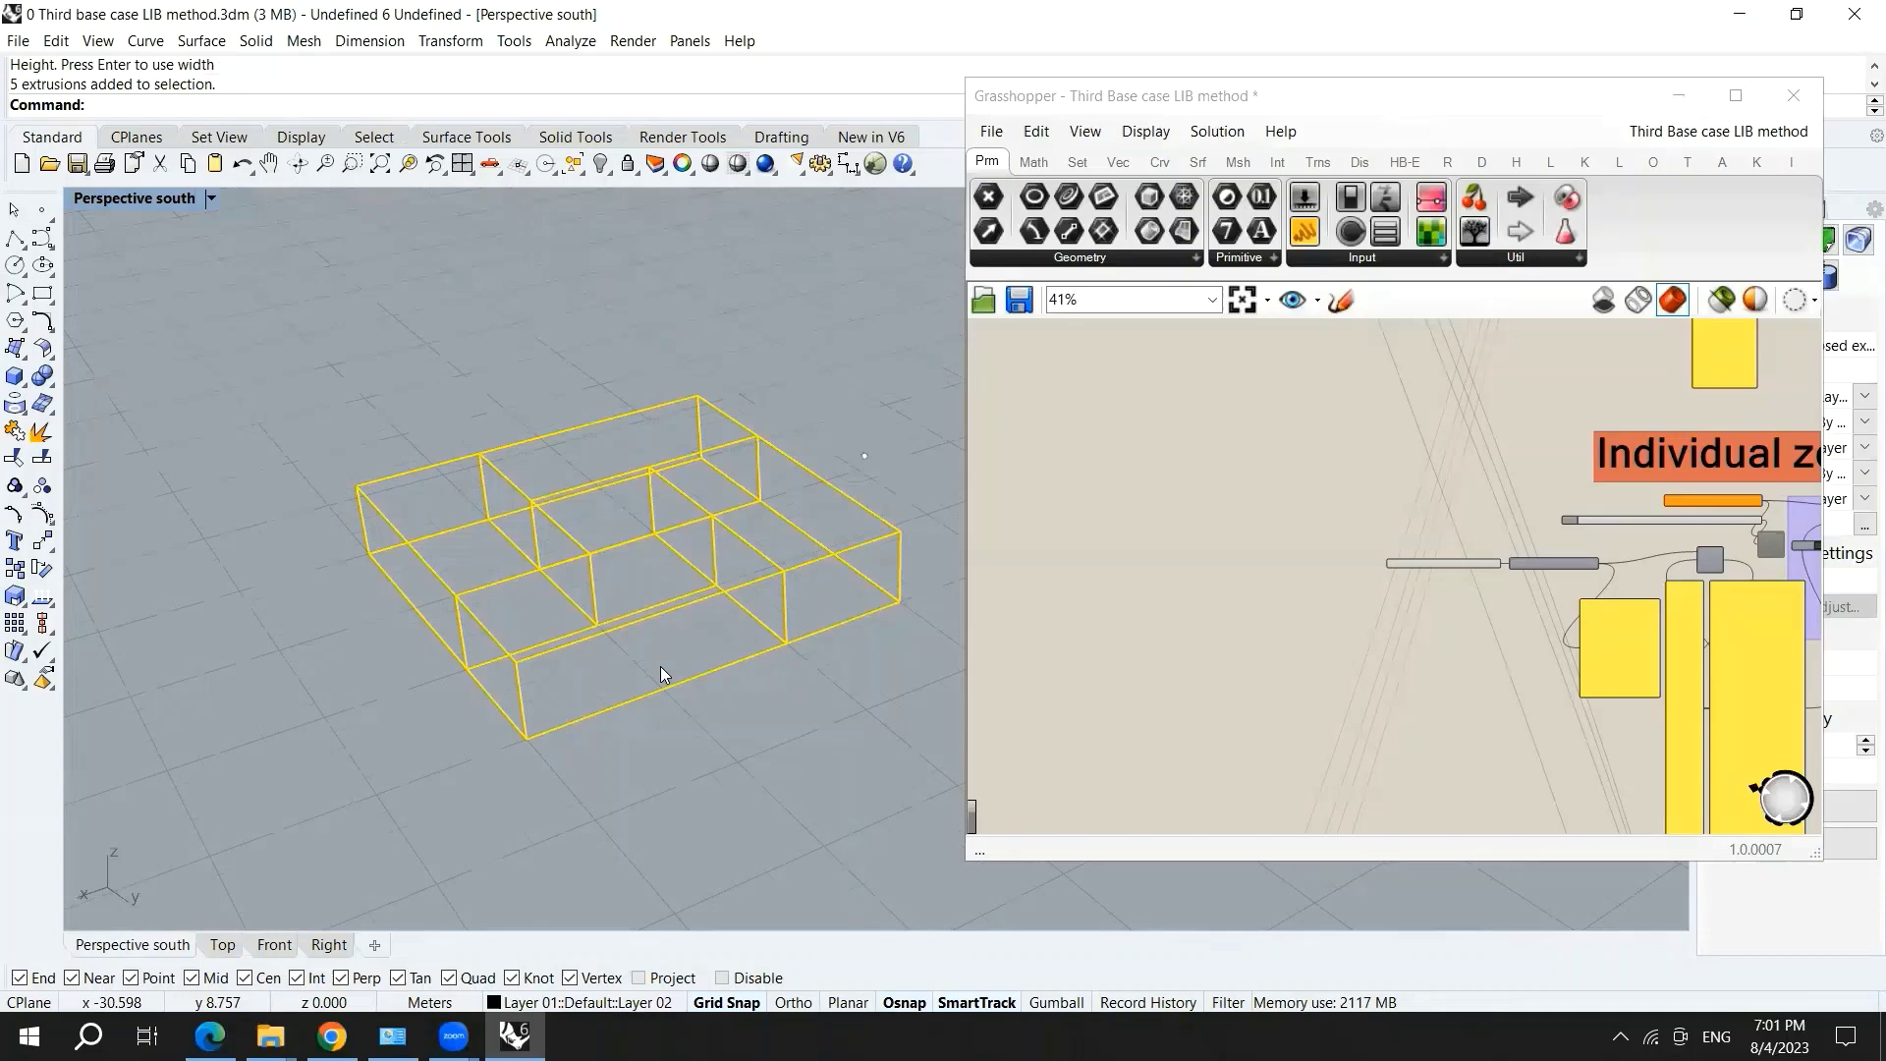
text(Cop)
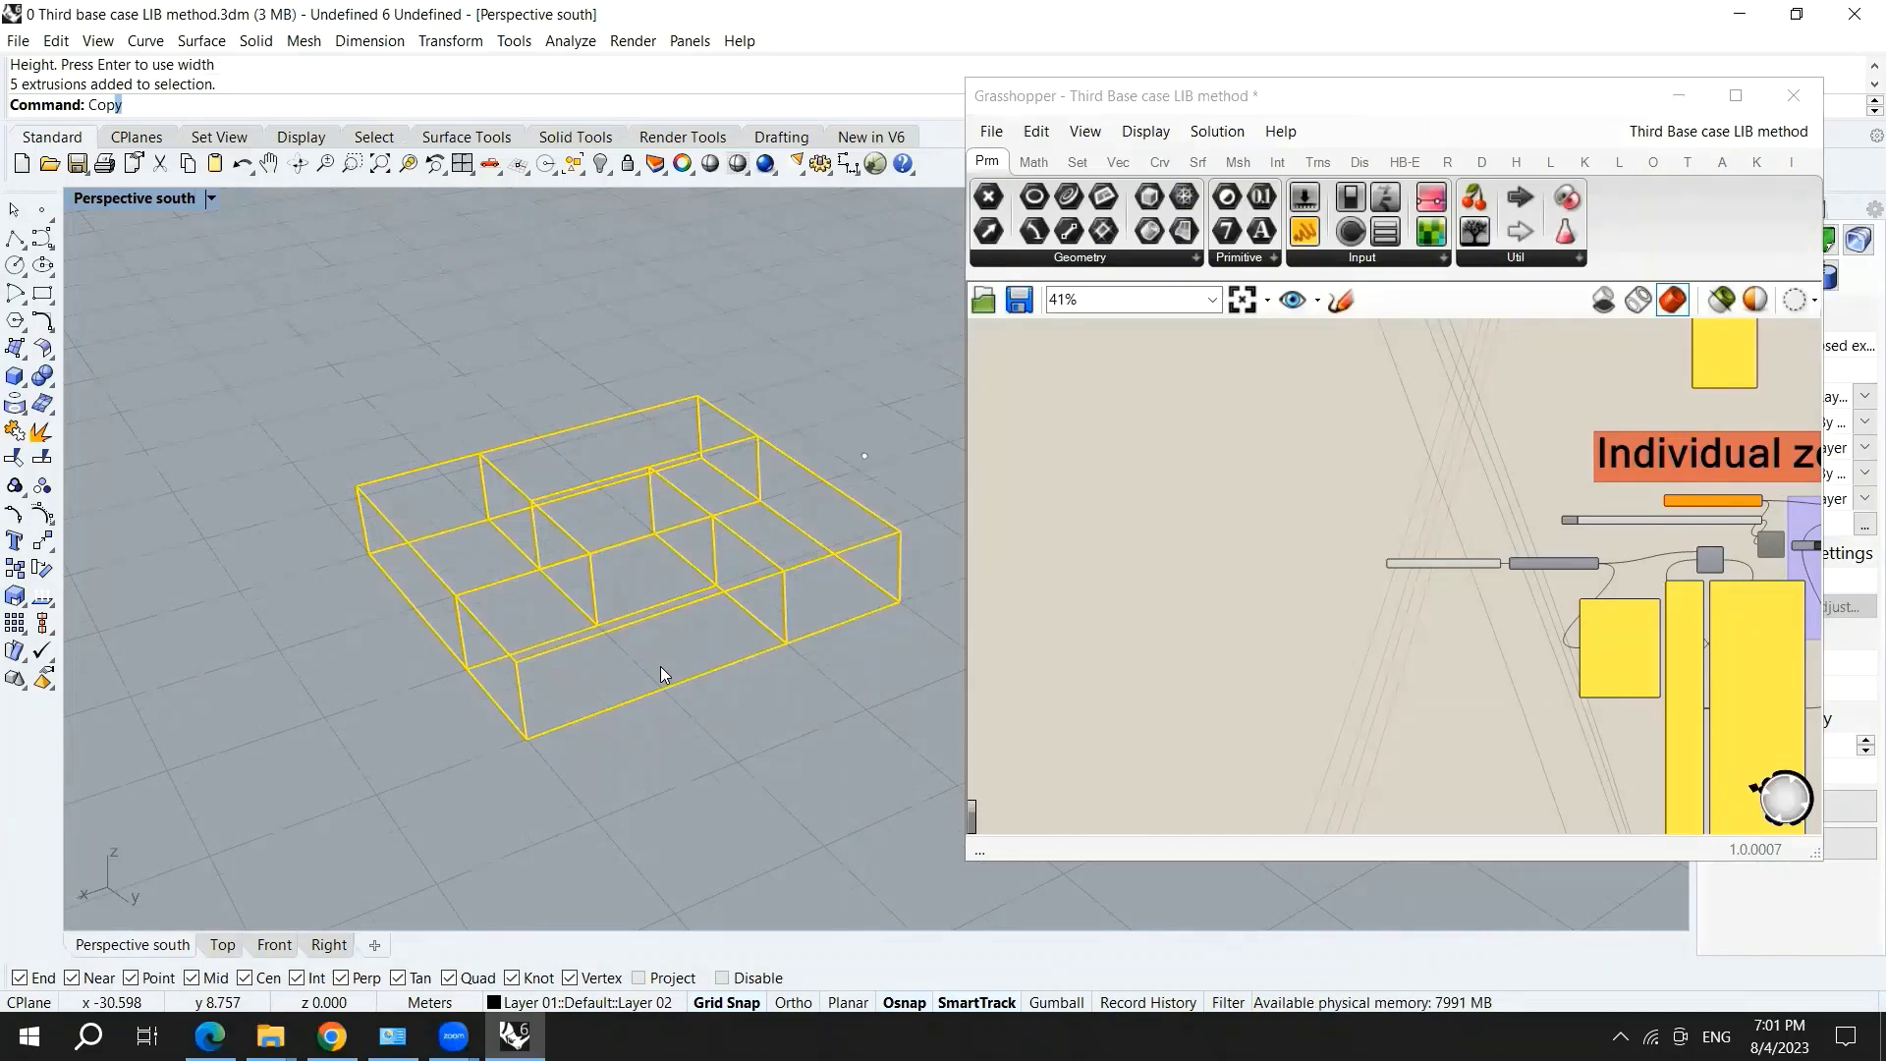
key(Return)
scroll(529, 739, up, 1)
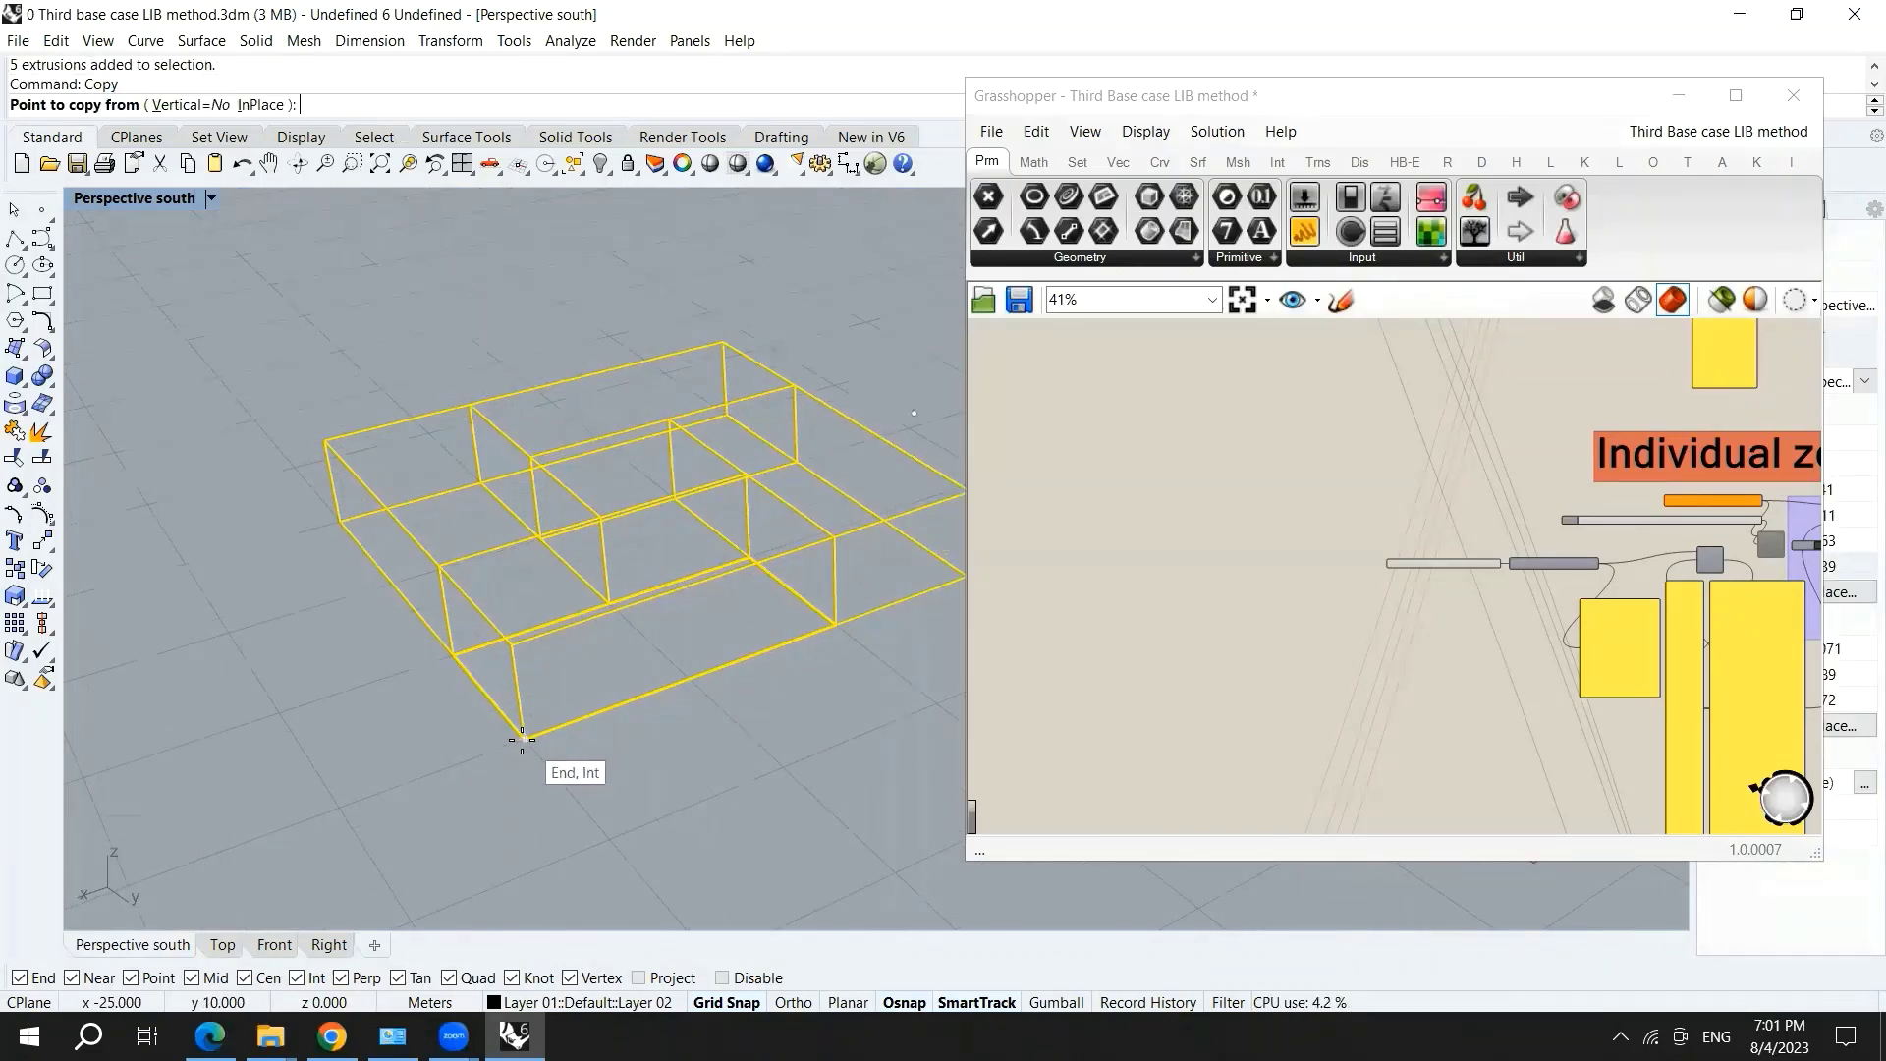
click(522, 738)
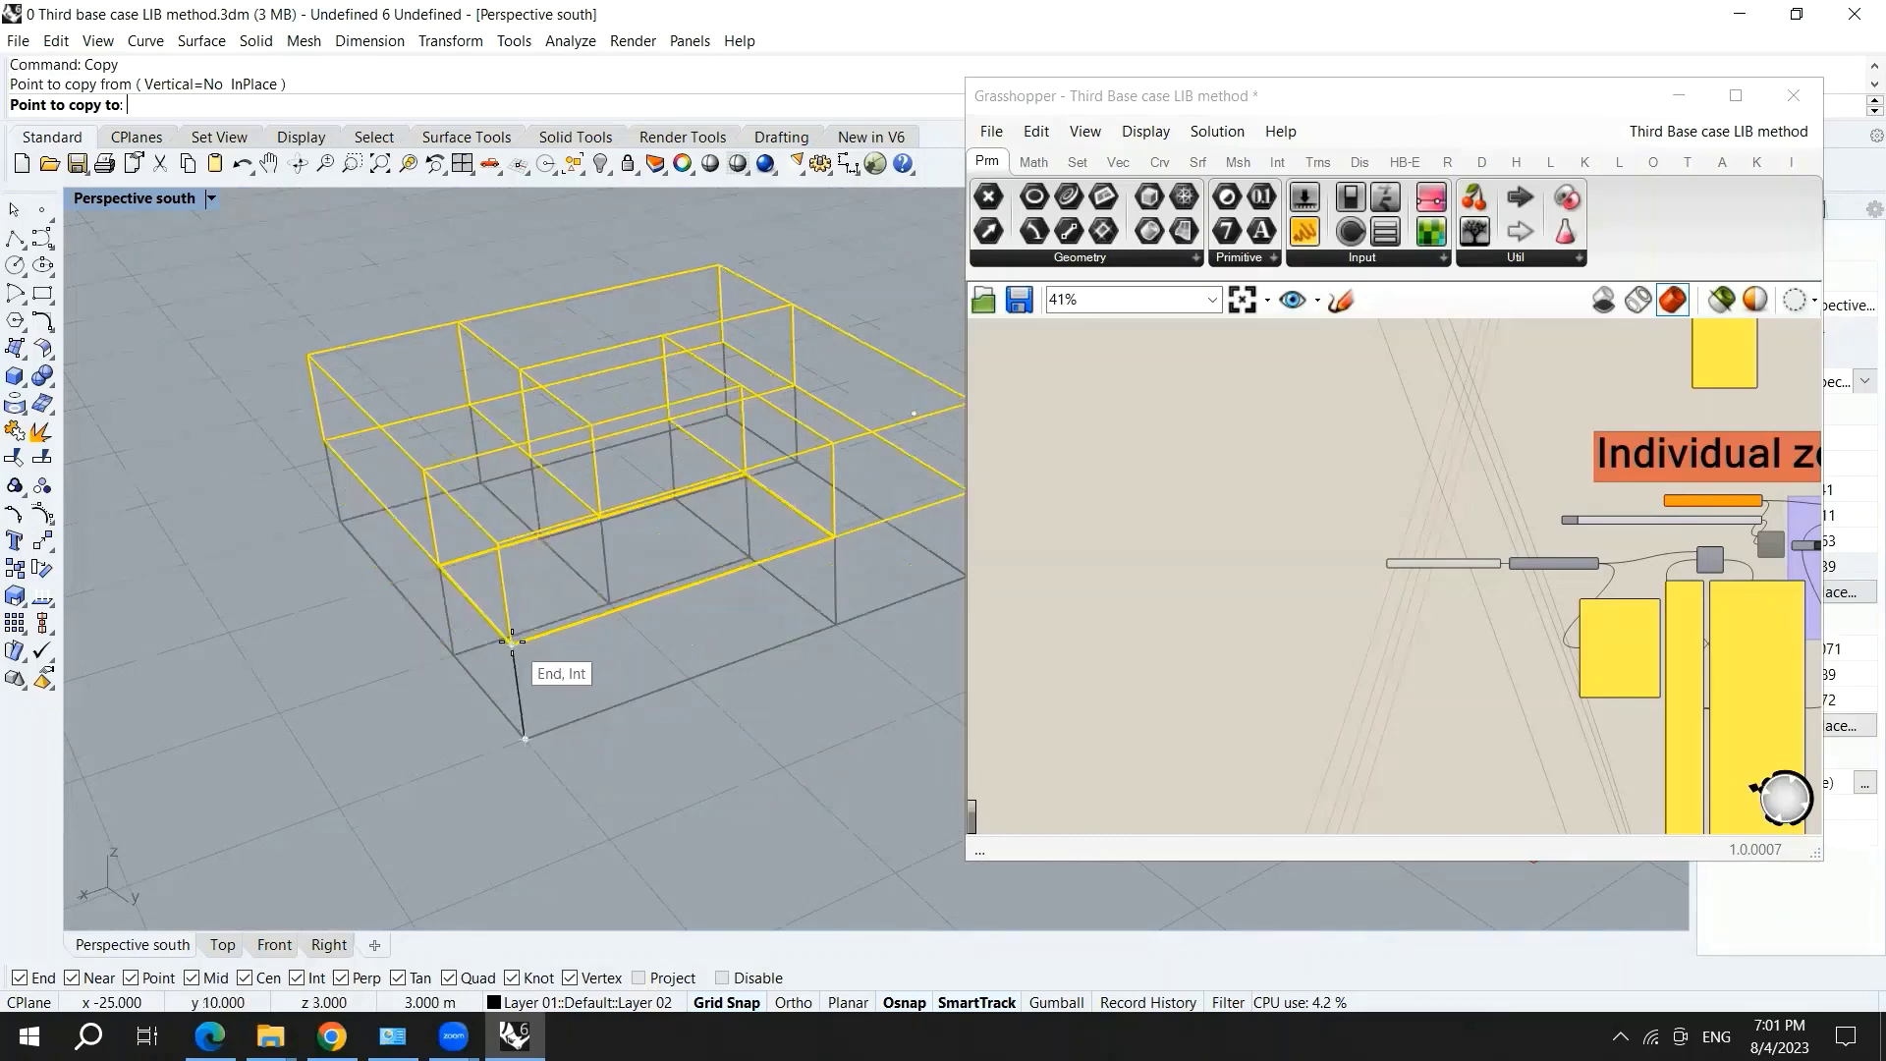
- Place the copied boxes 3 m above the ground floor as a second storey
click(512, 640)
key(Return)
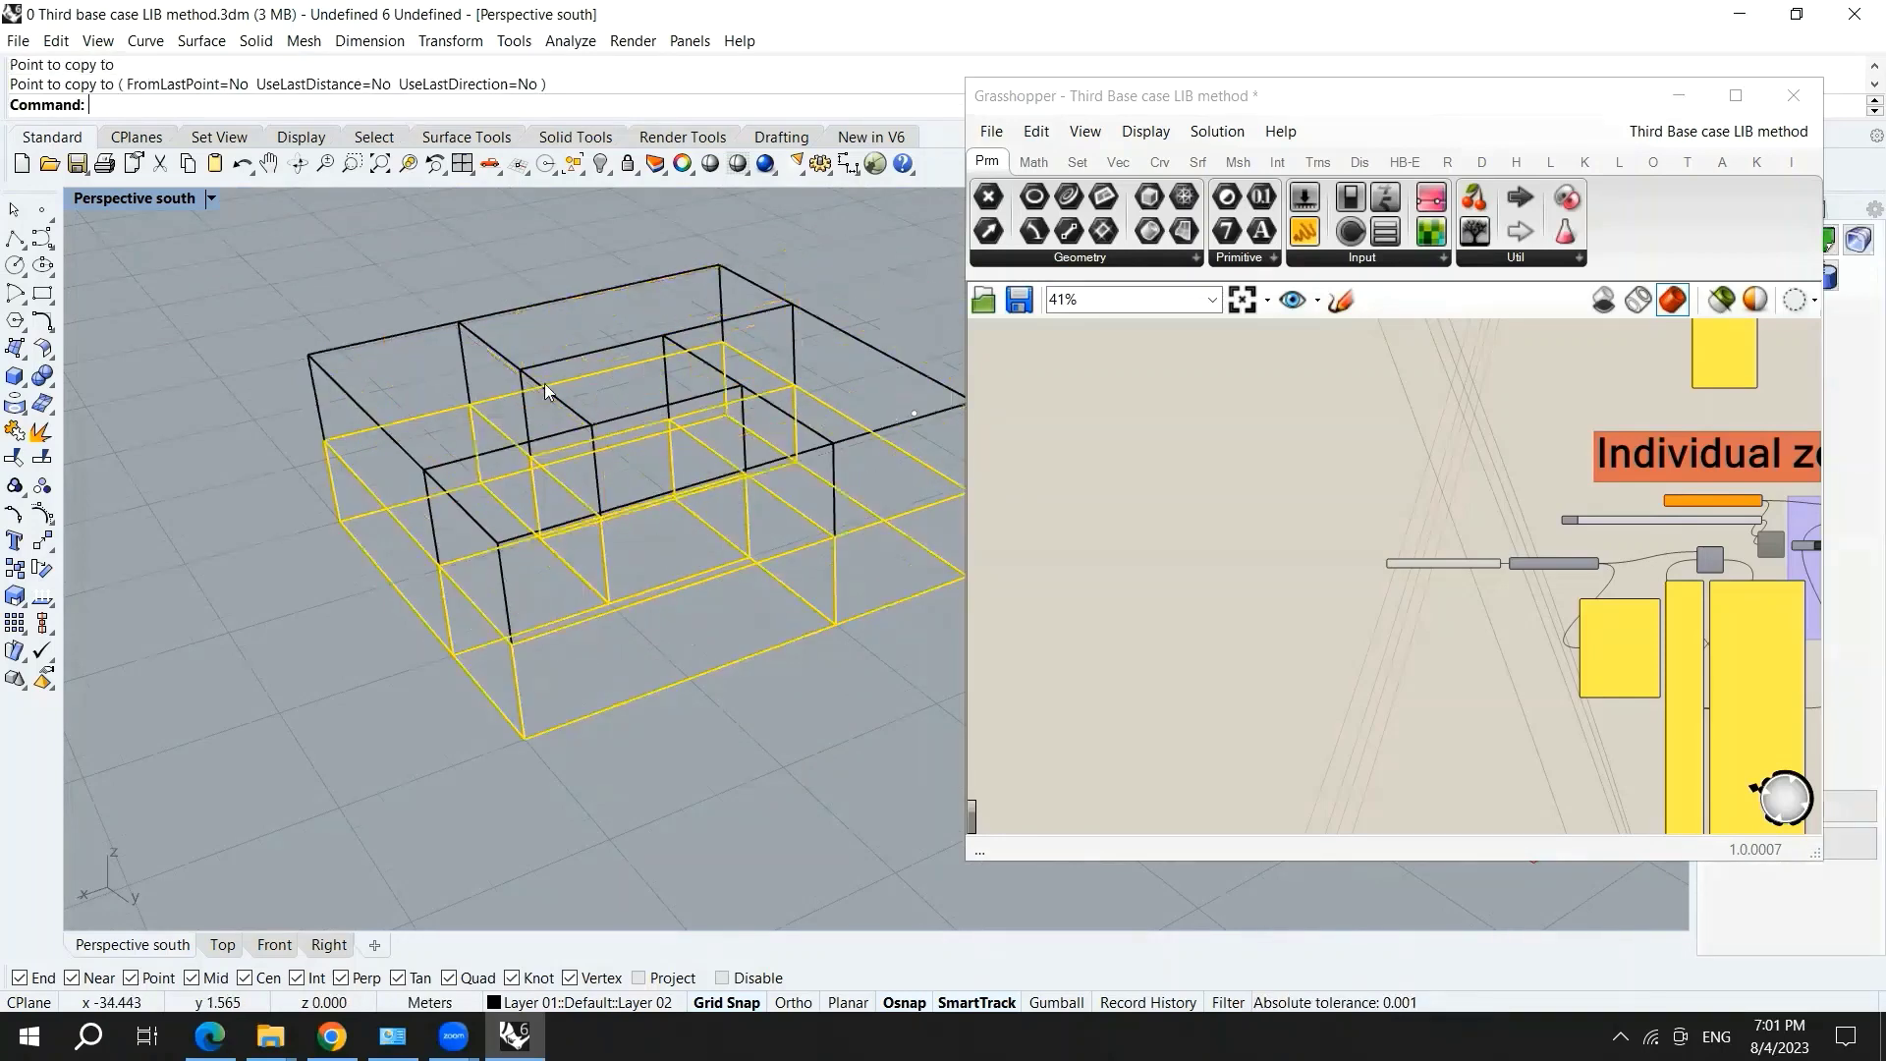
click(362, 285)
- Switch the Perspective viewport display mode to Shaded
click(212, 198)
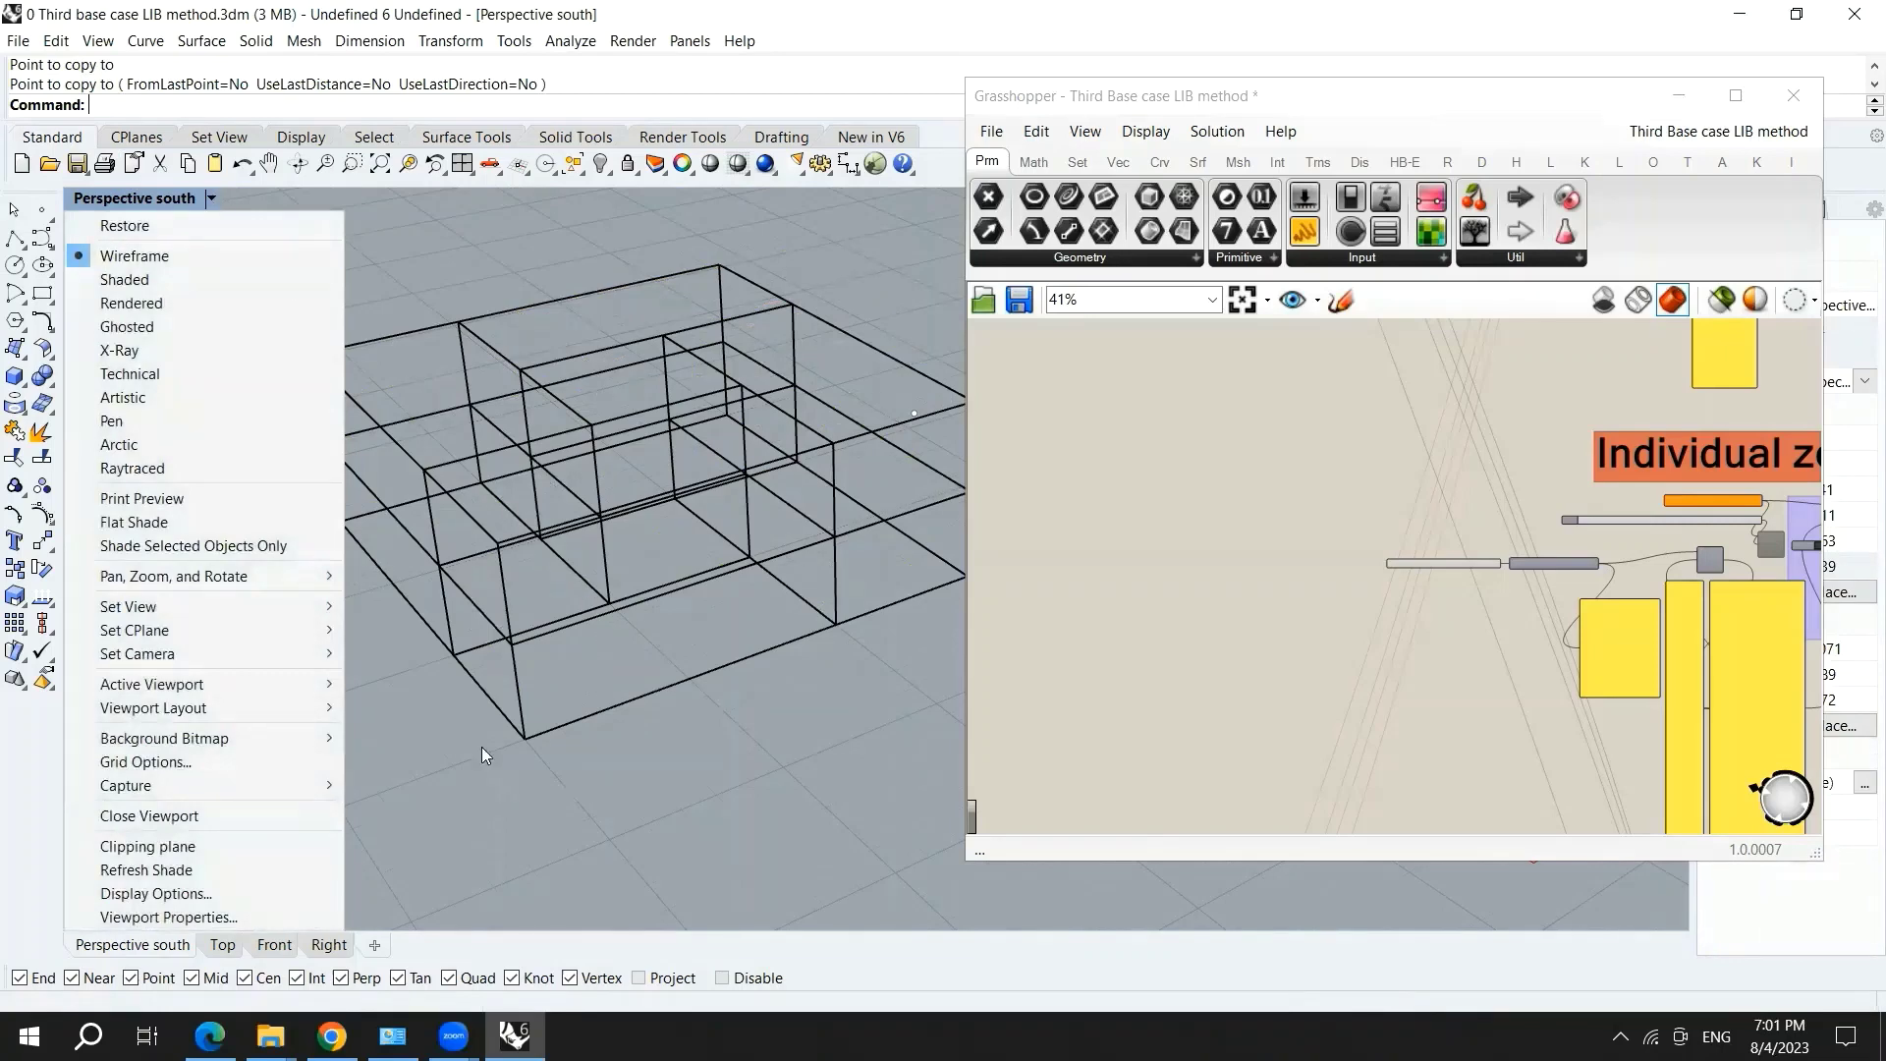
click(481, 747)
right_drag(462, 747, 772, 521)
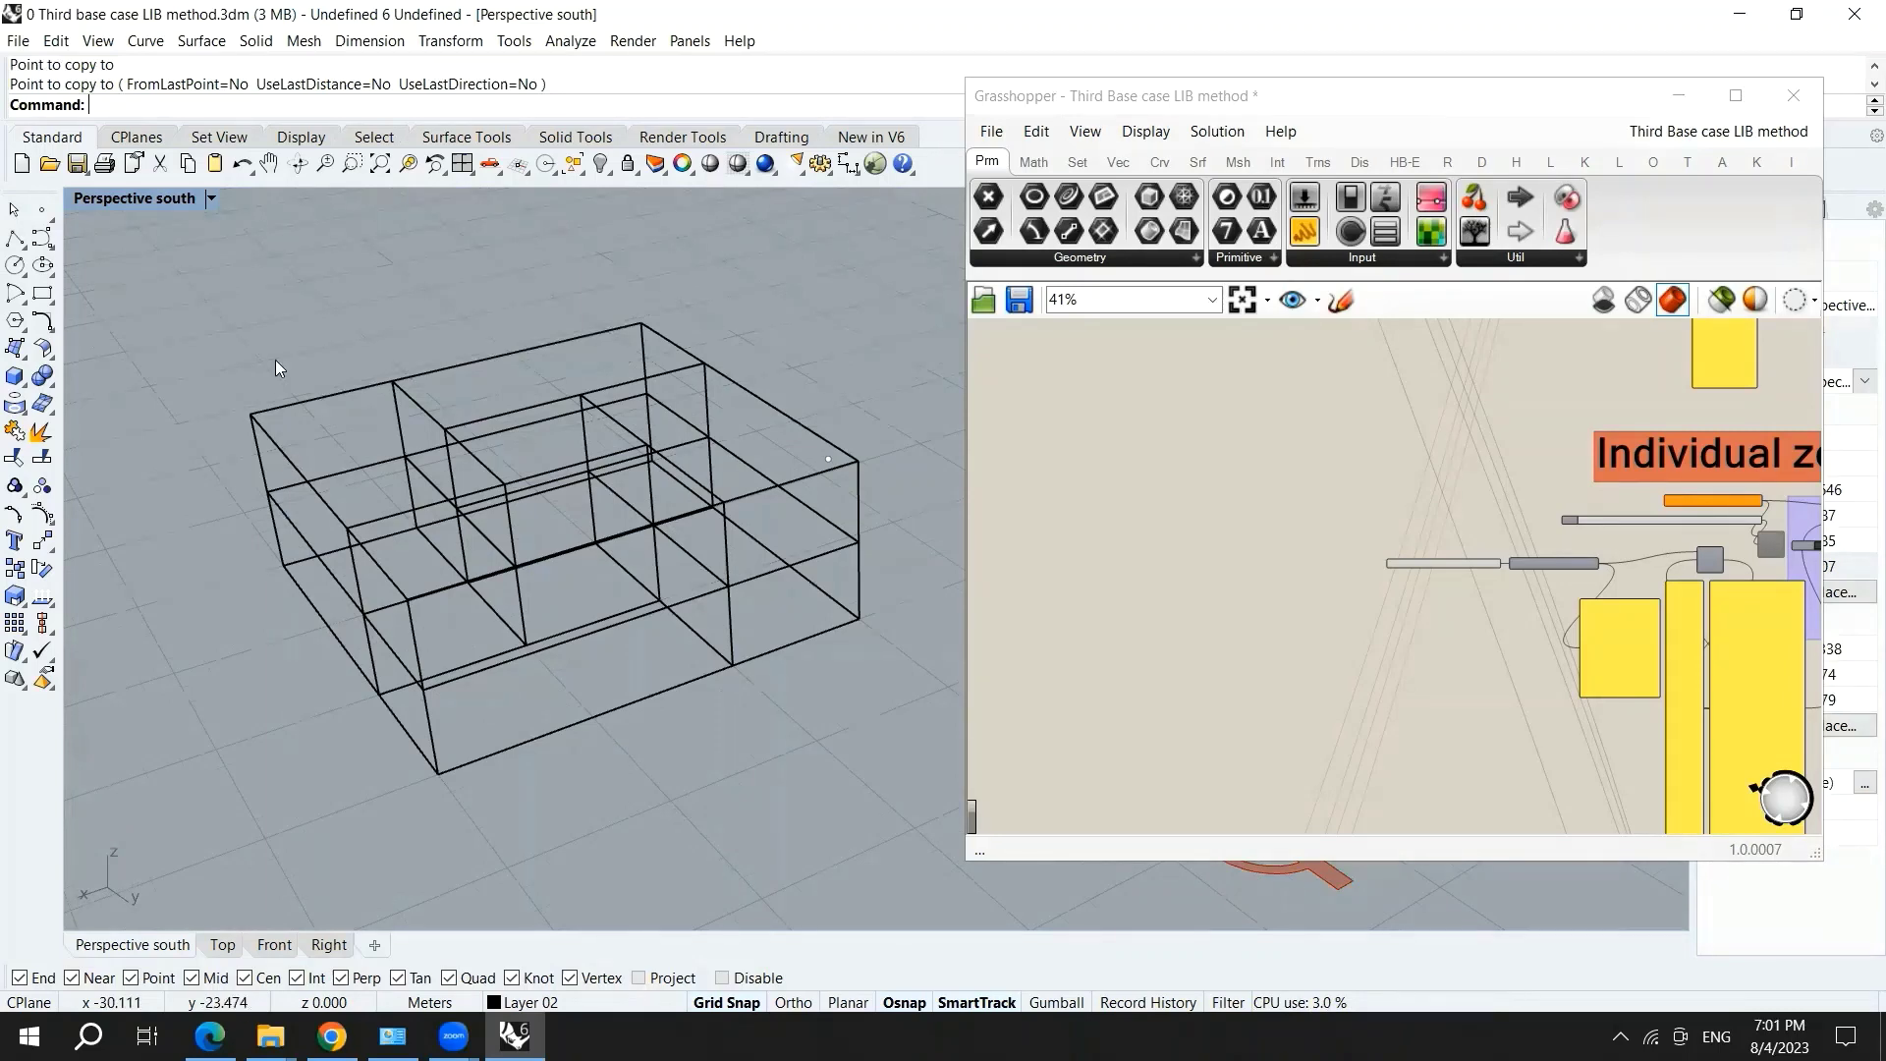
click(212, 199)
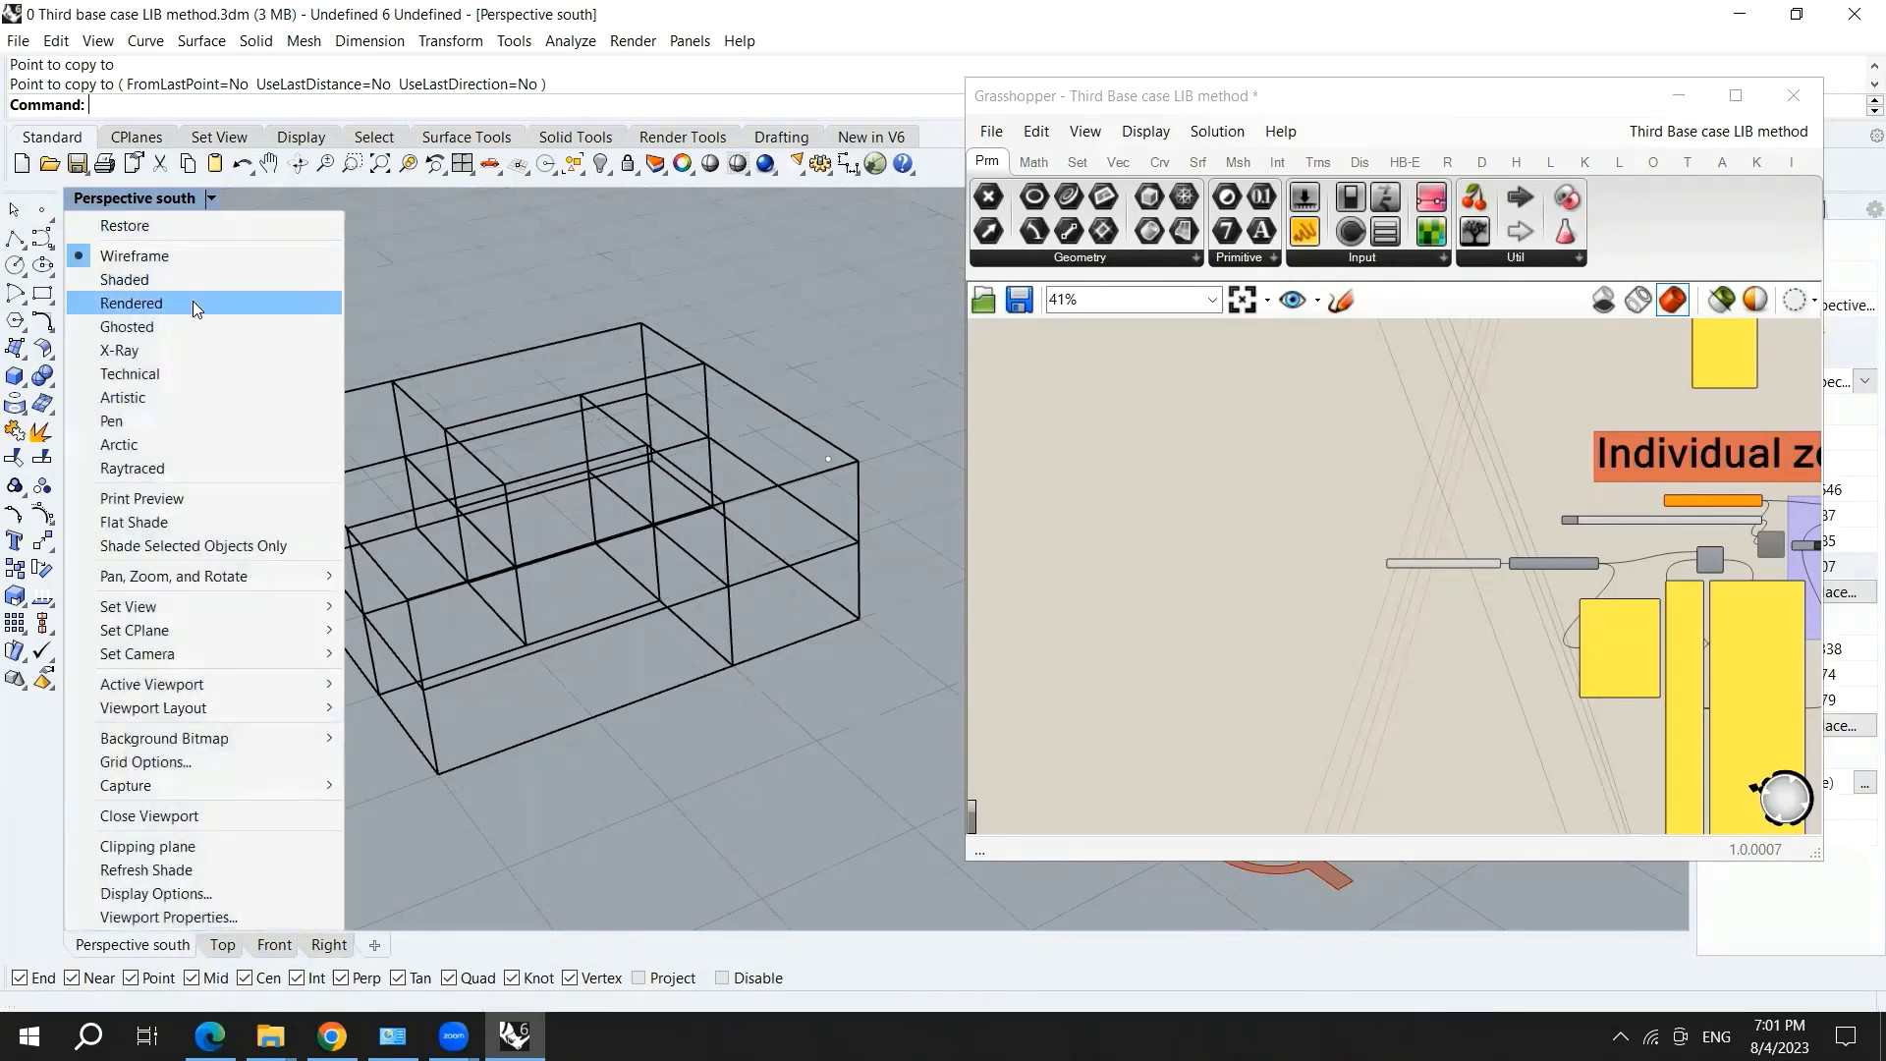
click(192, 301)
click(213, 199)
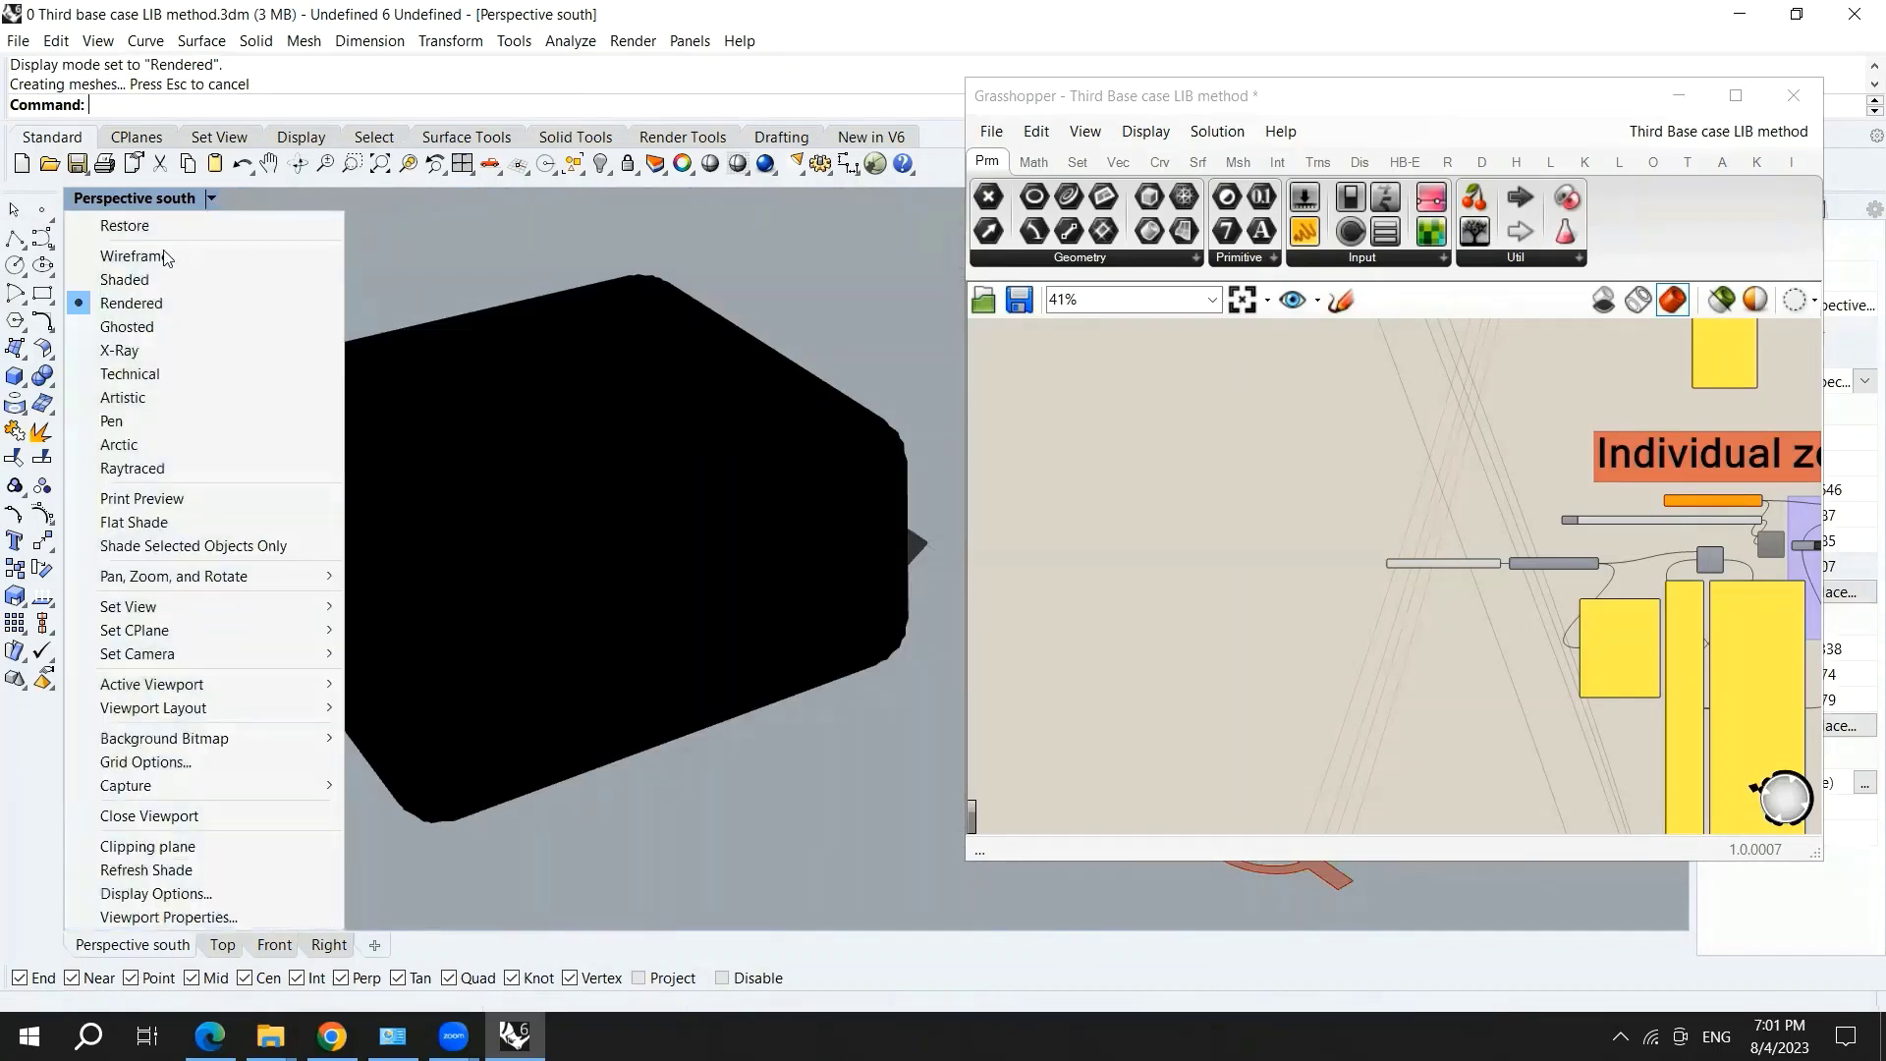
click(173, 279)
click(212, 199)
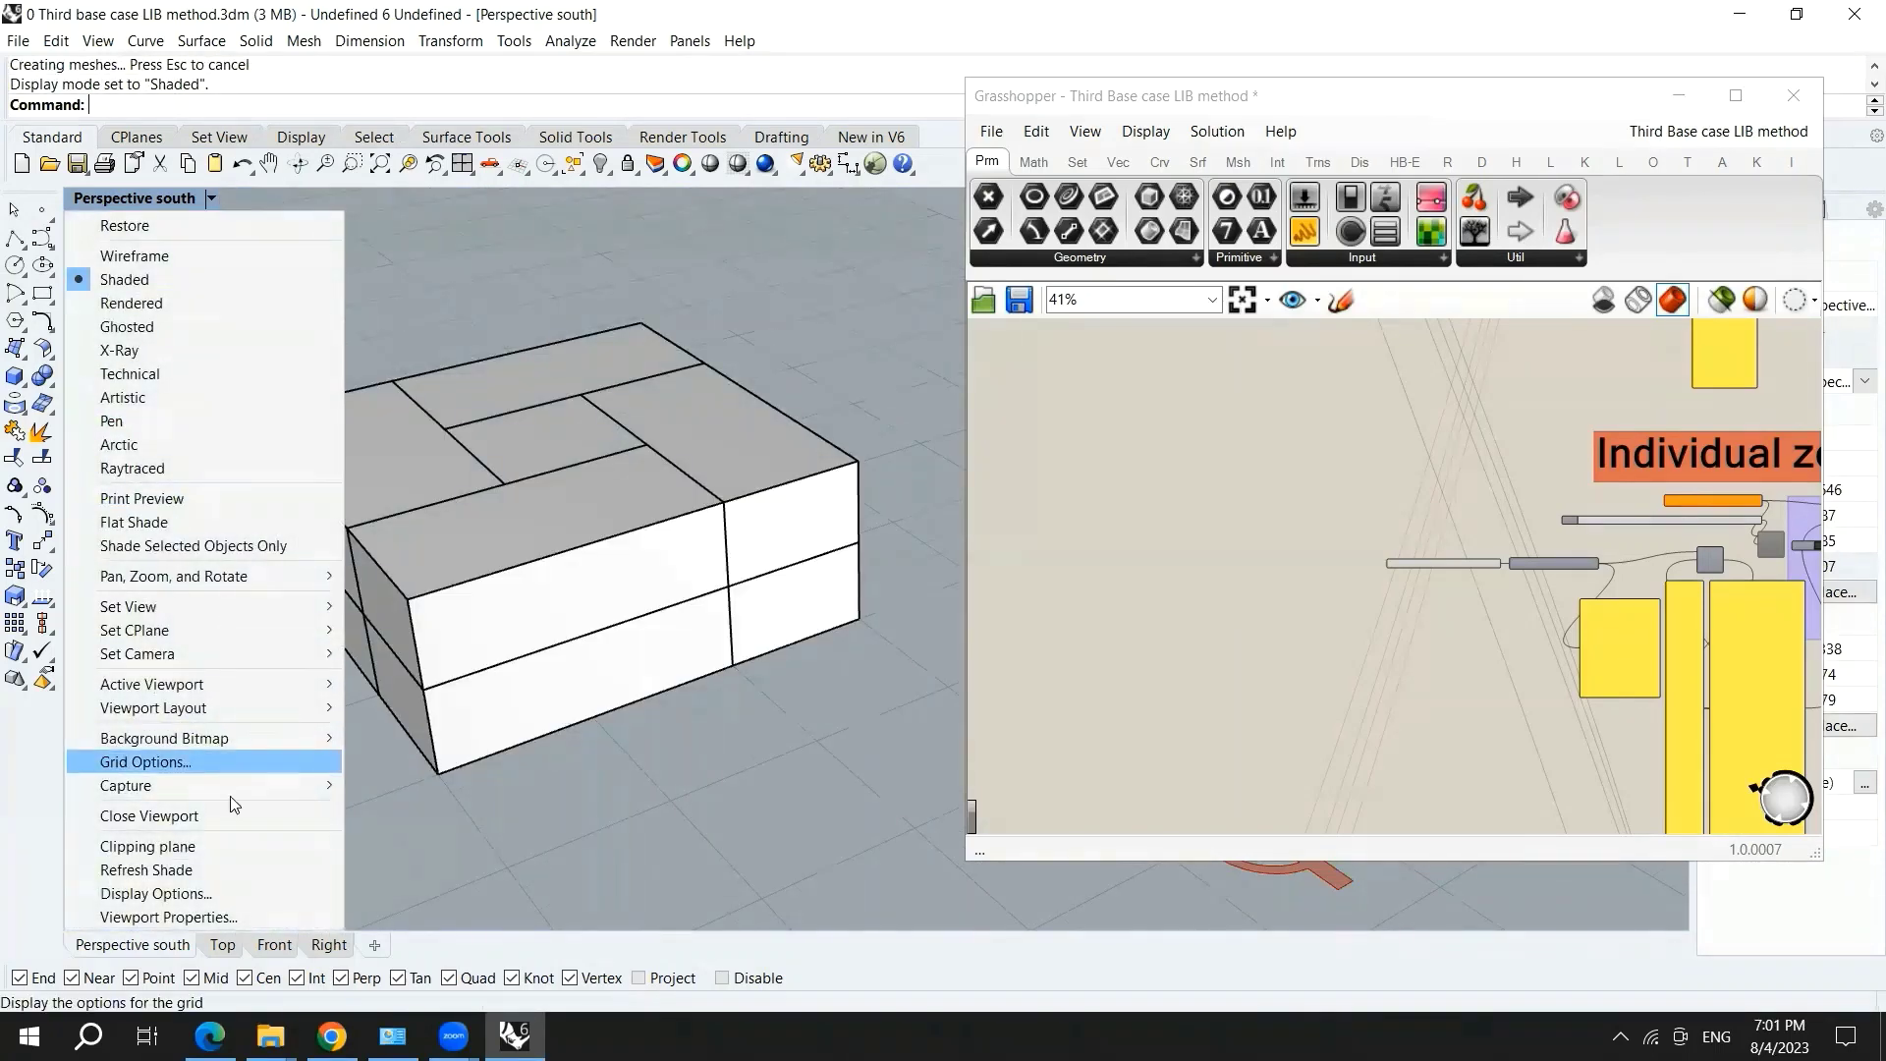
- Give the Shaded display mode a solid white background in Options
click(242, 893)
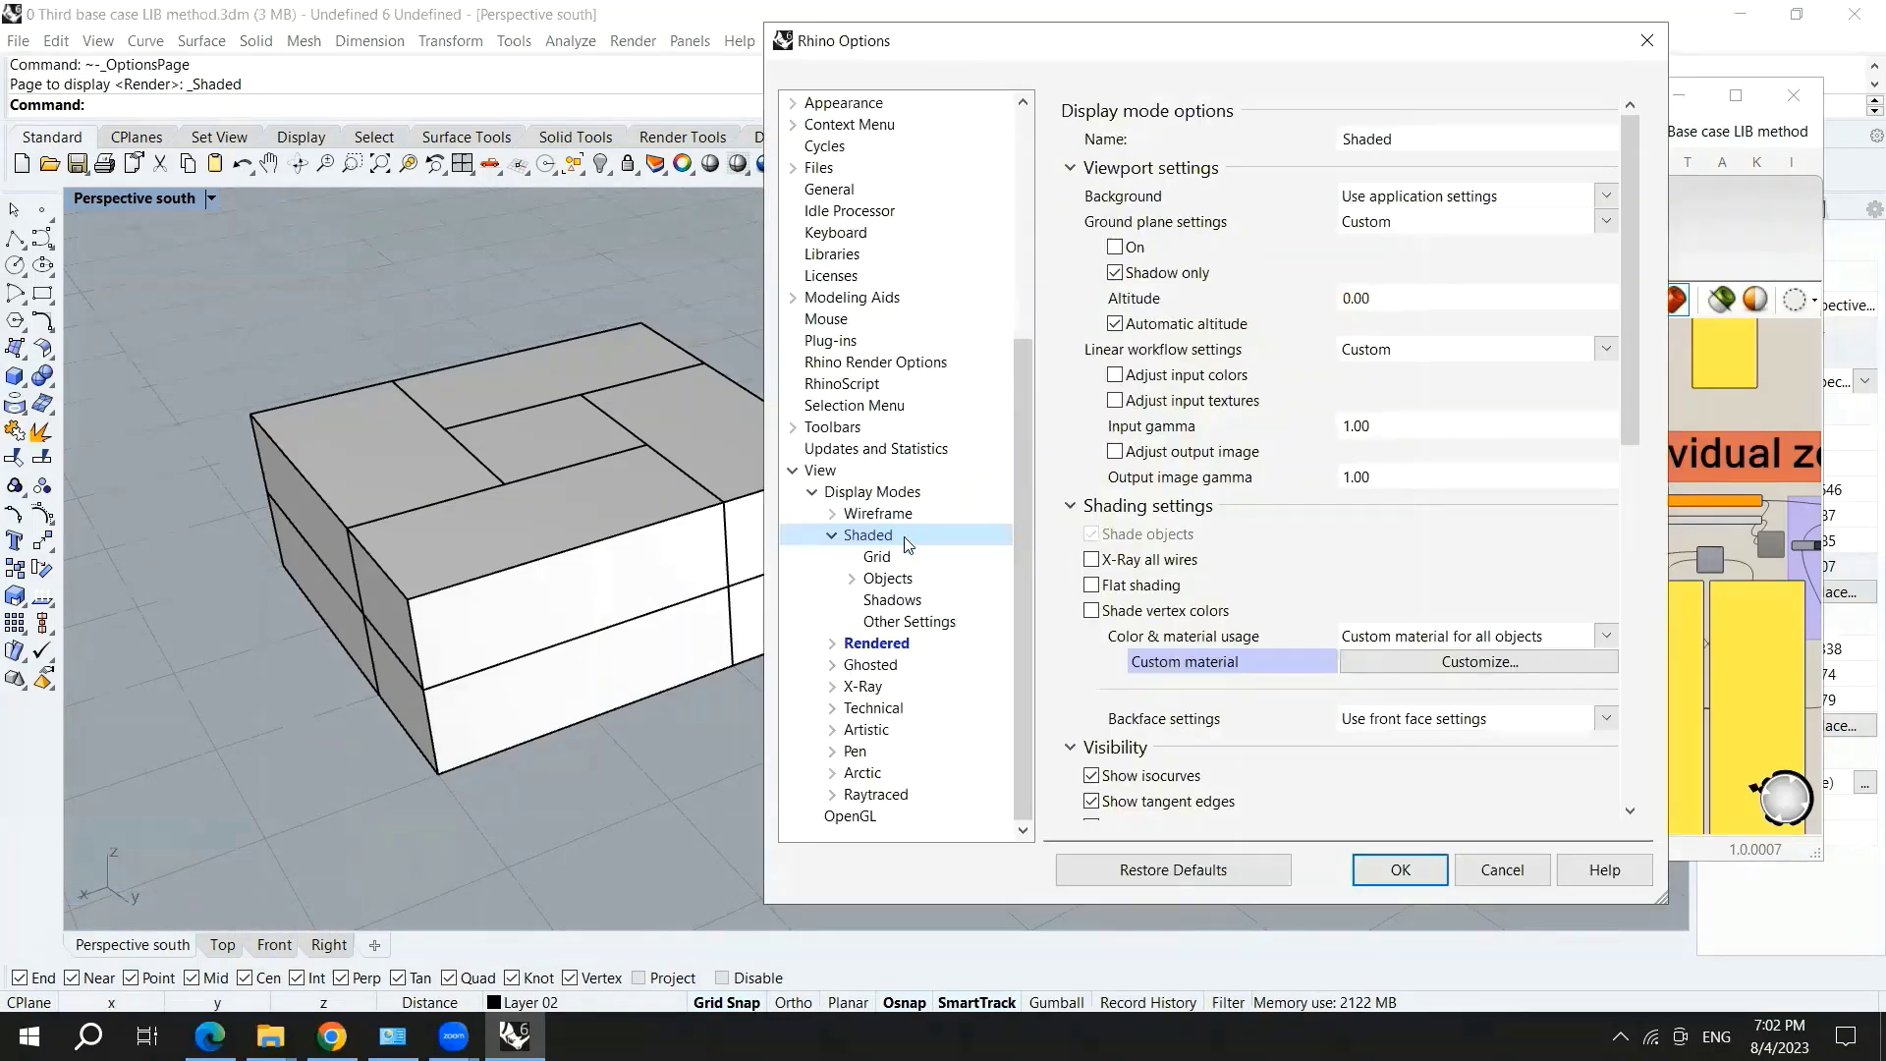
click(1606, 201)
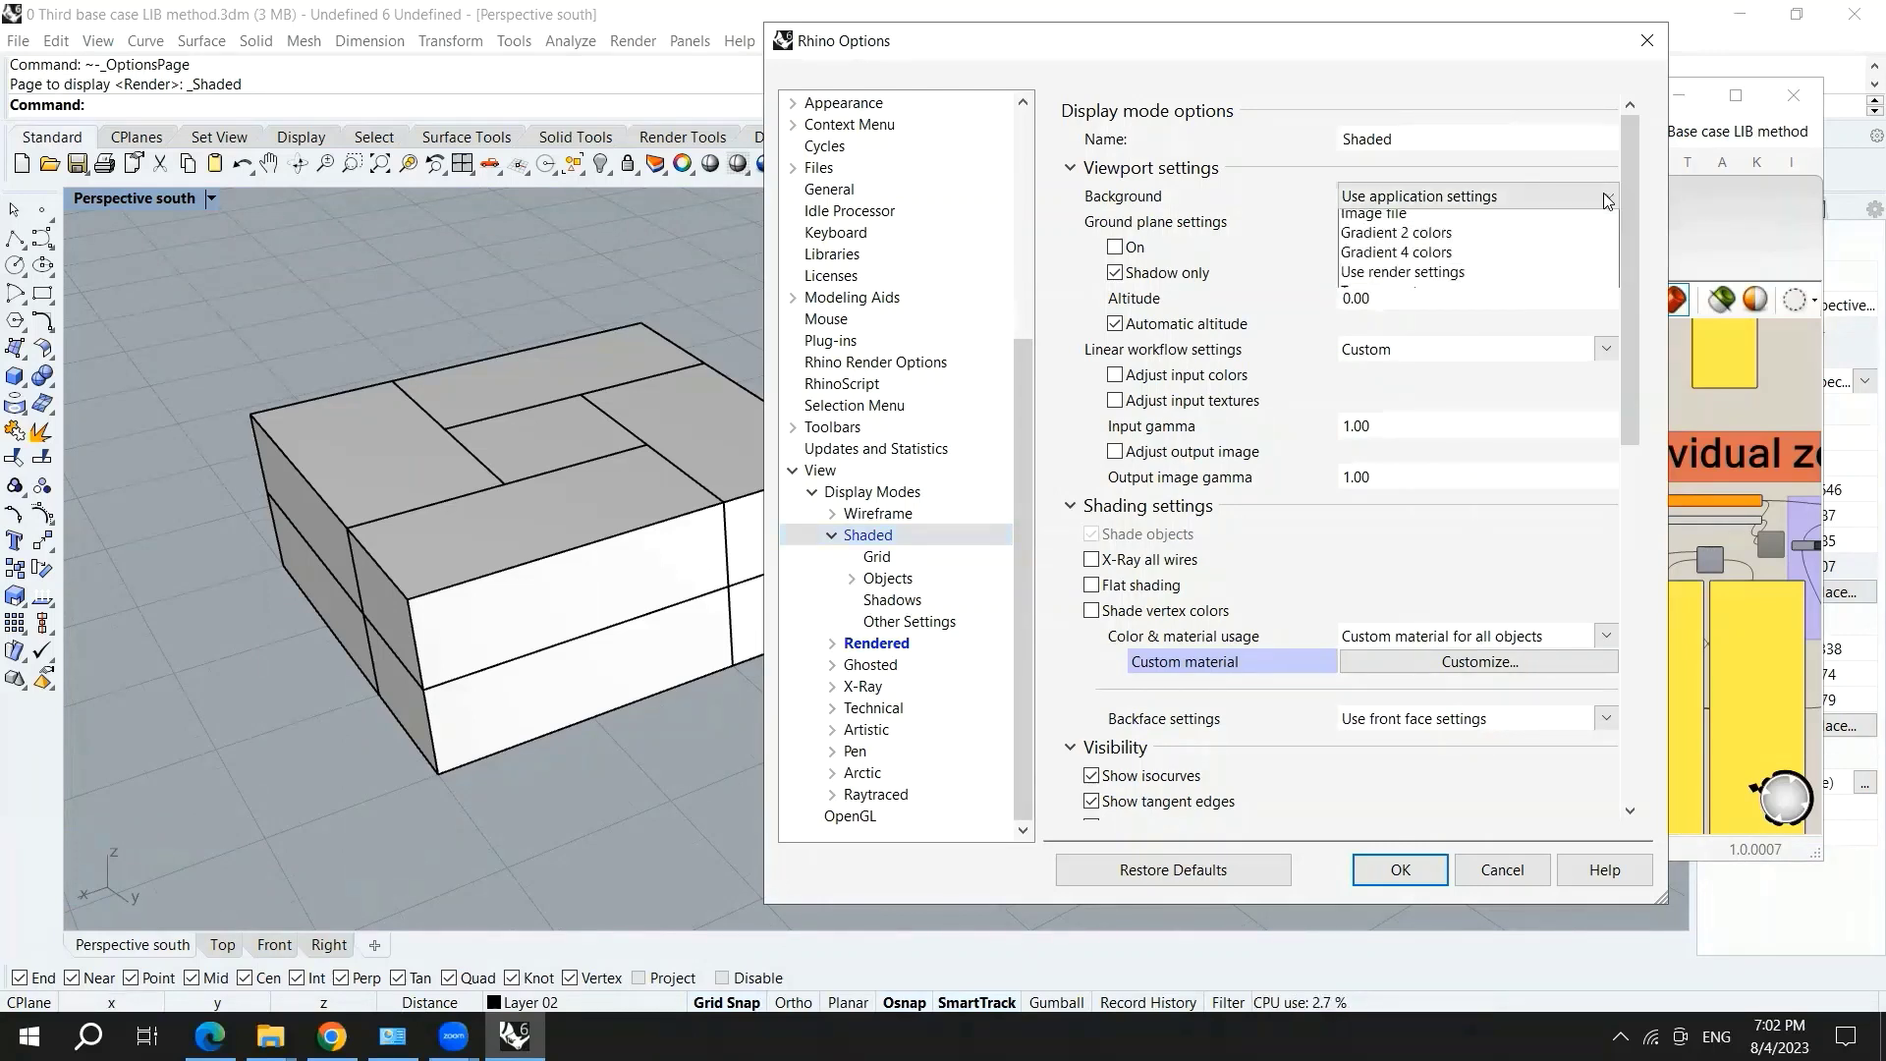
click(1436, 242)
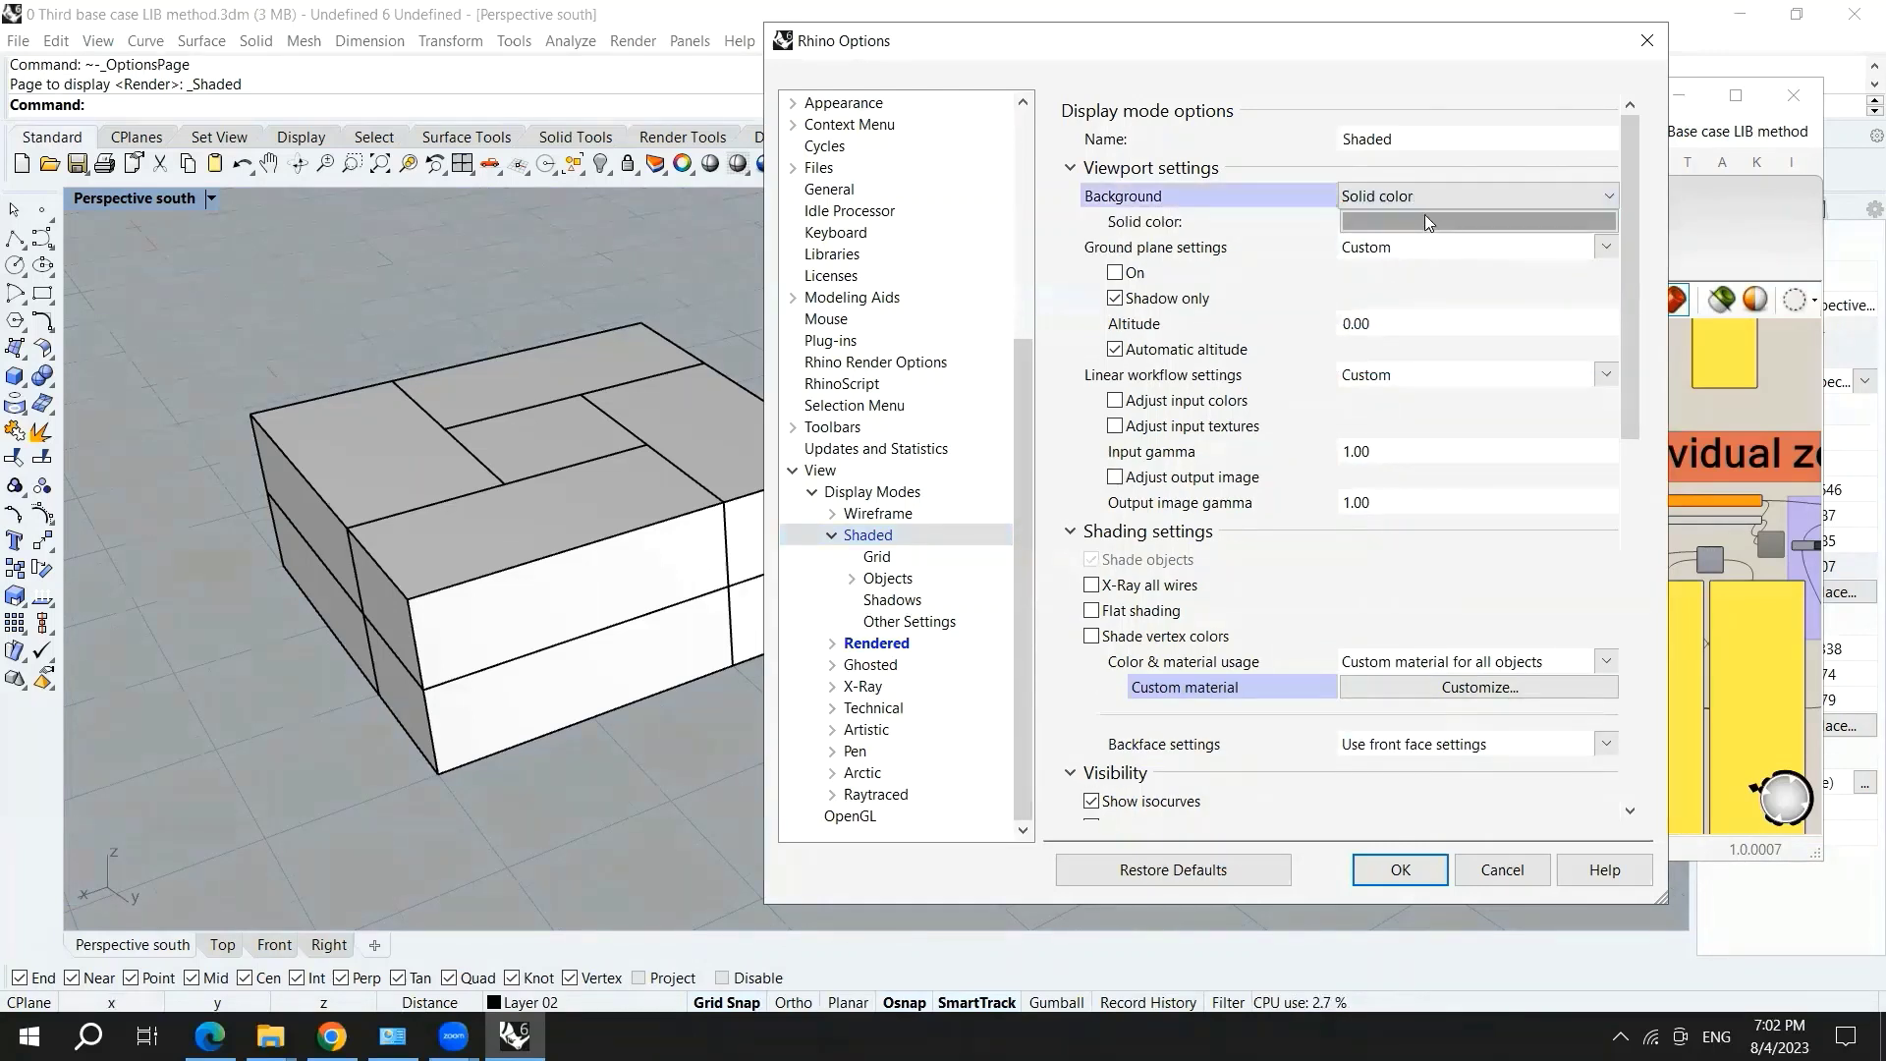
click(1423, 222)
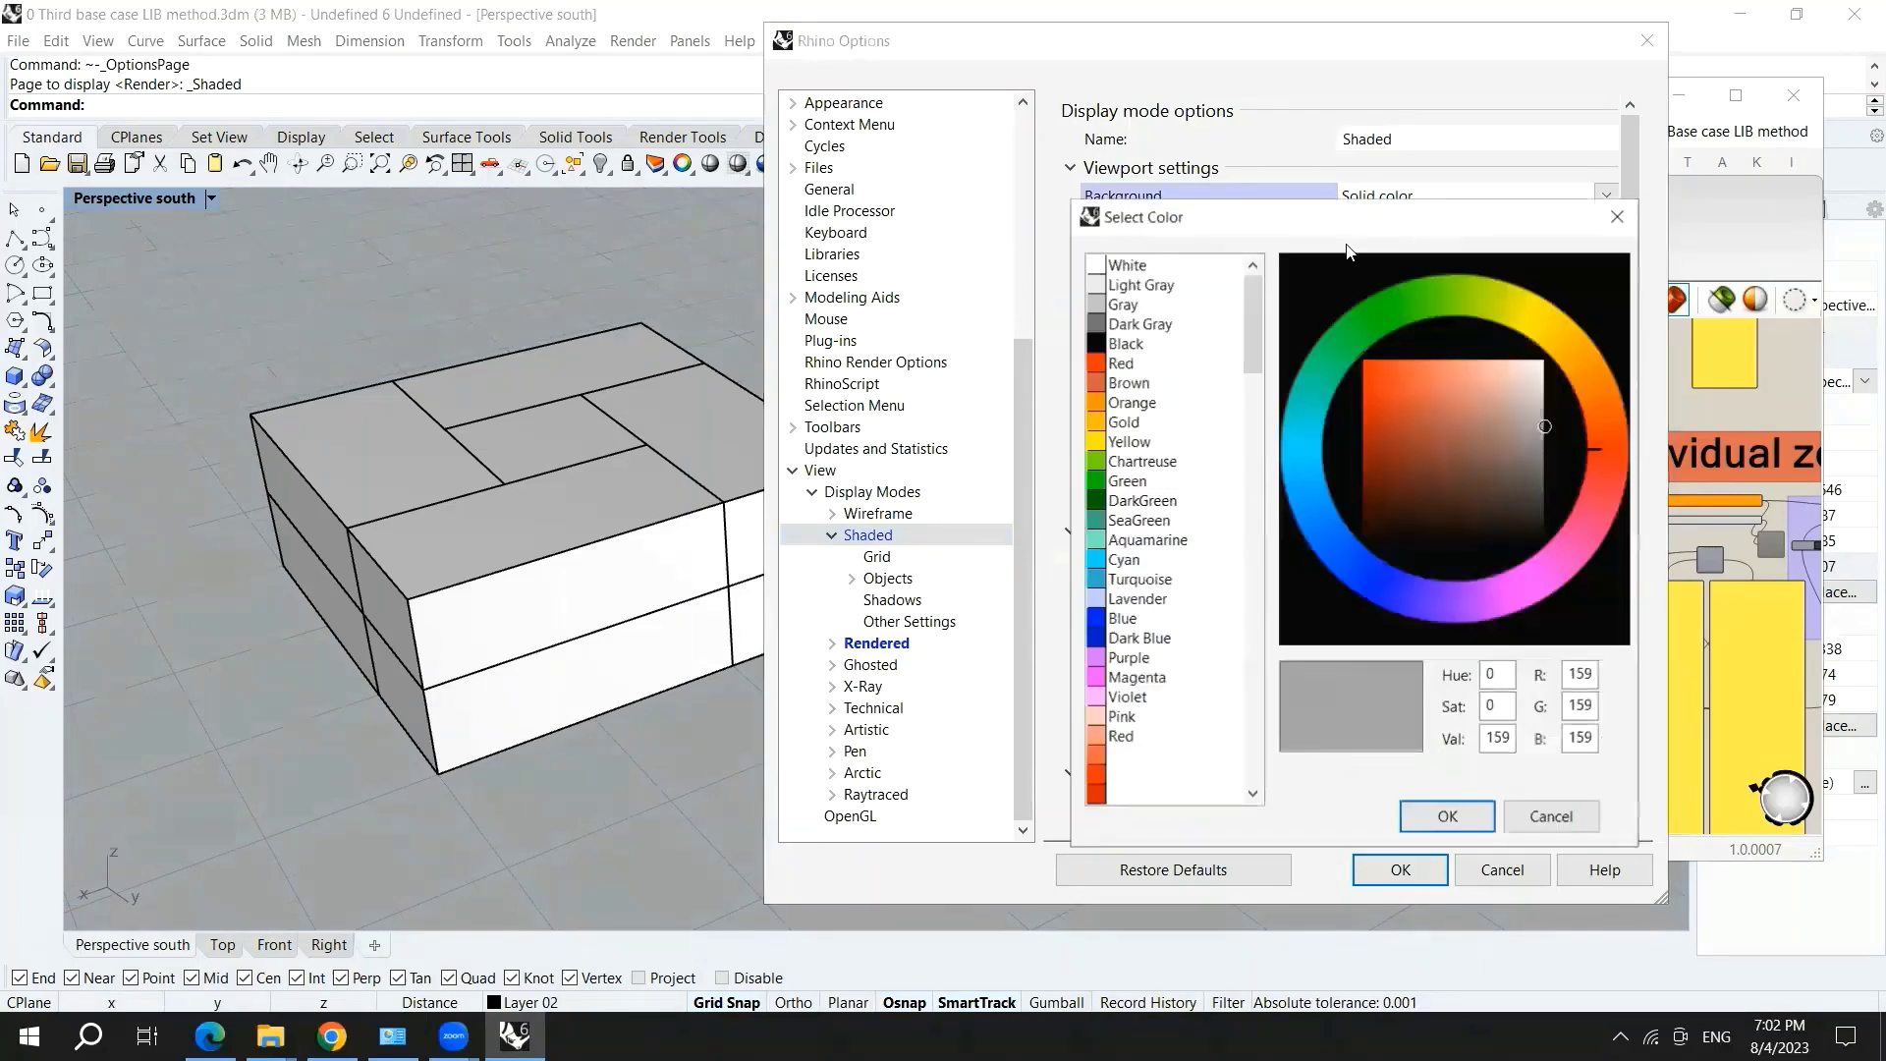
click(1412, 875)
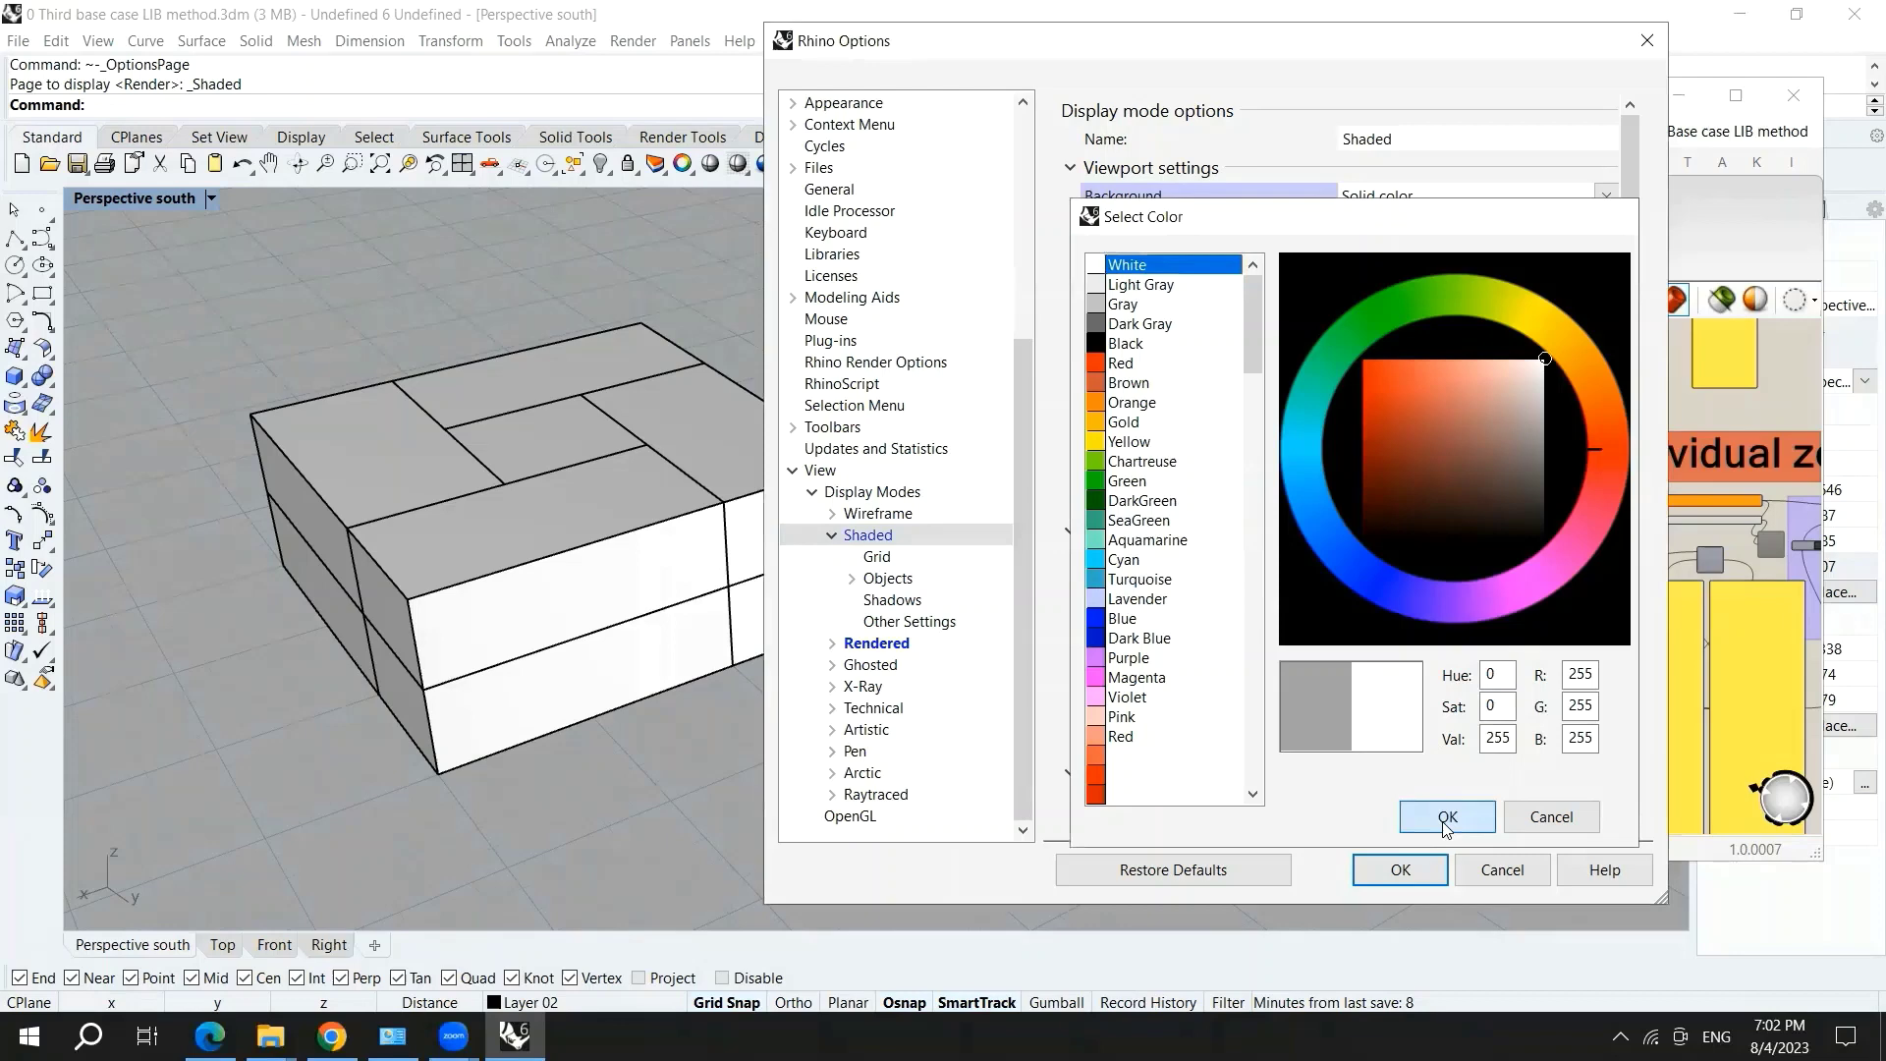
click(1446, 821)
click(1400, 870)
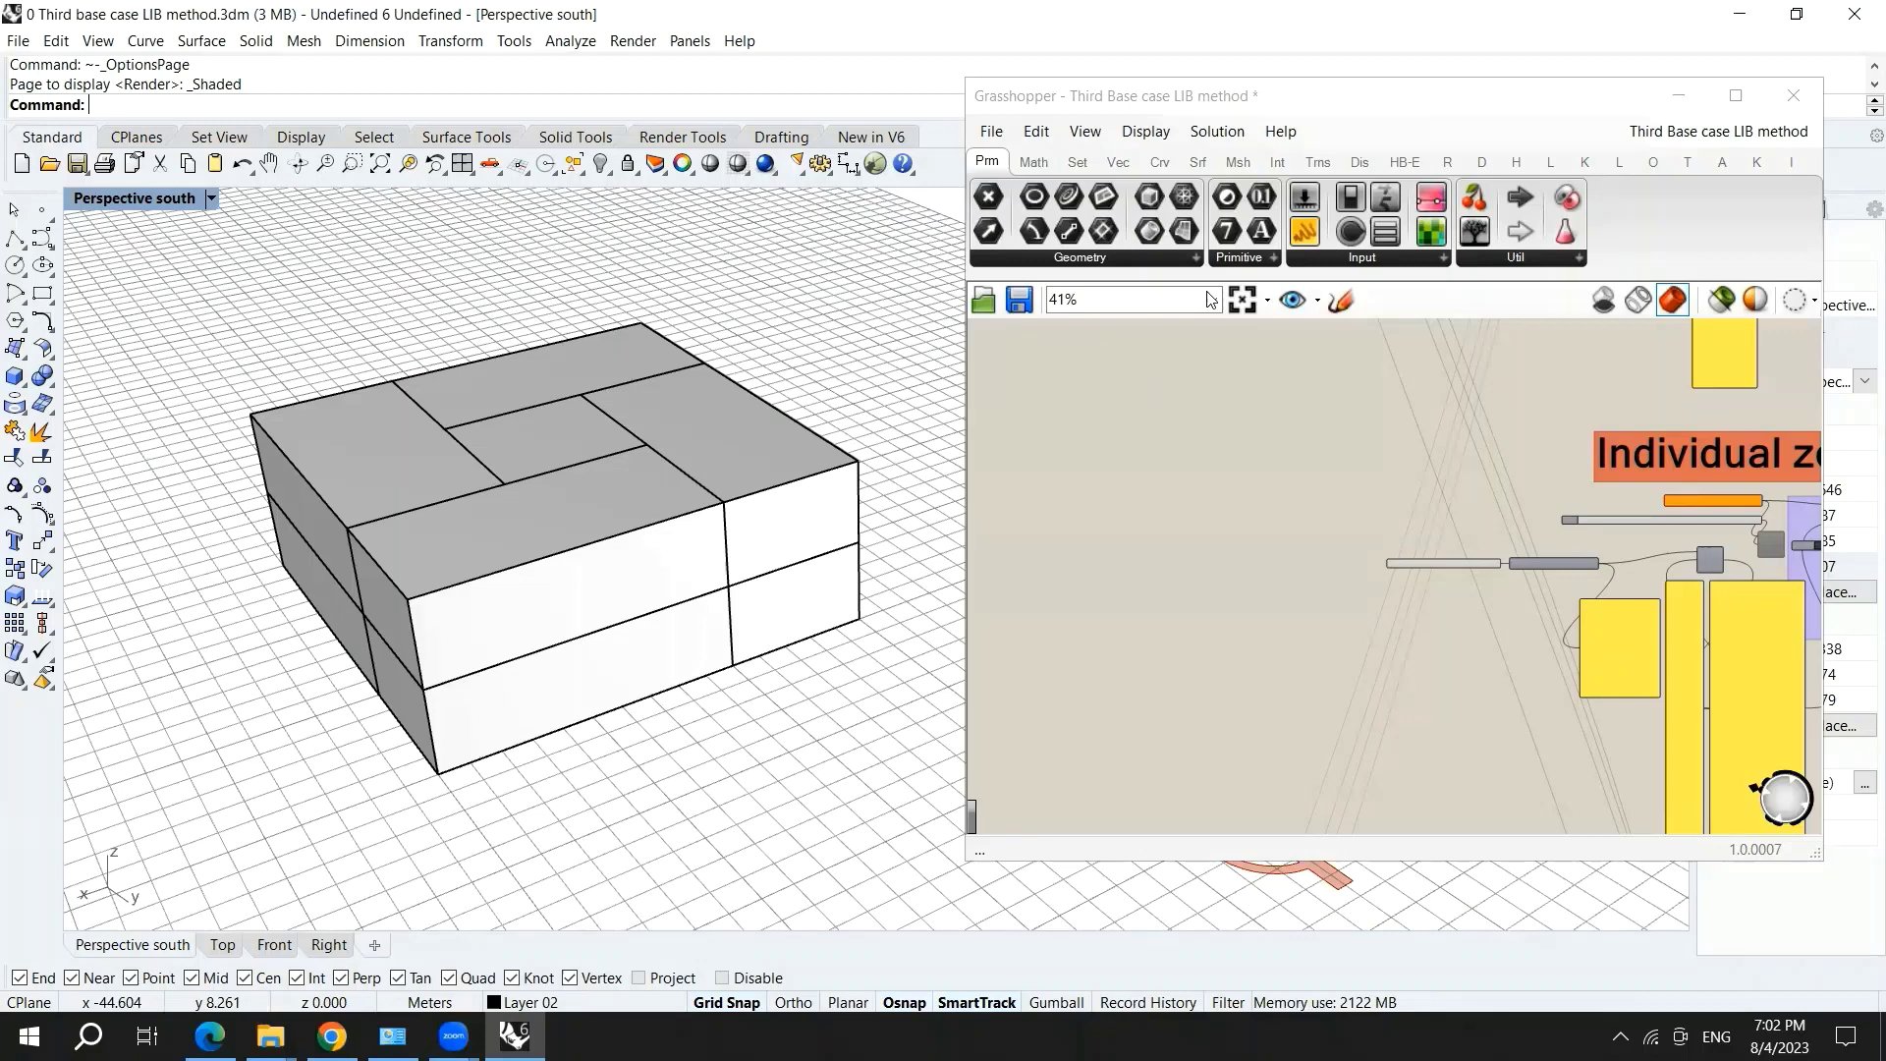
- Arrange the Grasshopper window beside the Rhino viewport so the model stays visible
click(1346, 128)
double_click(1346, 128)
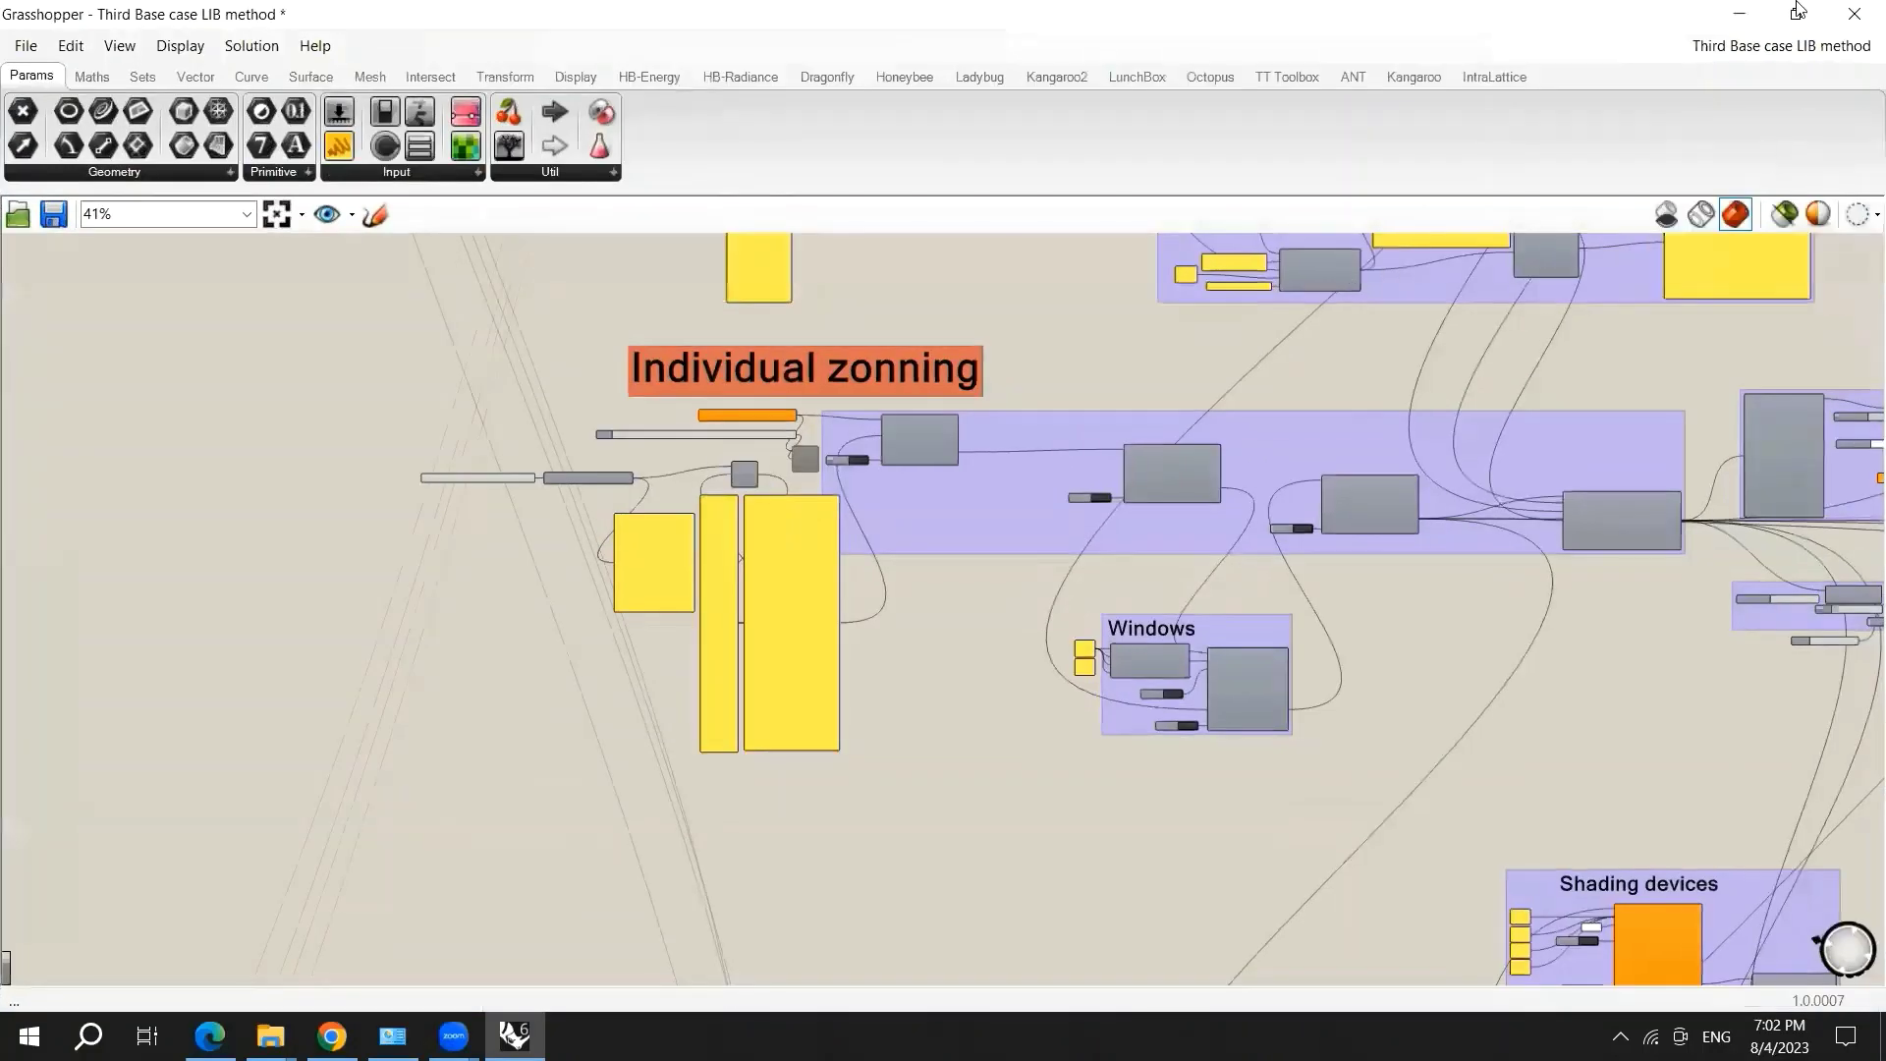
click(1800, 10)
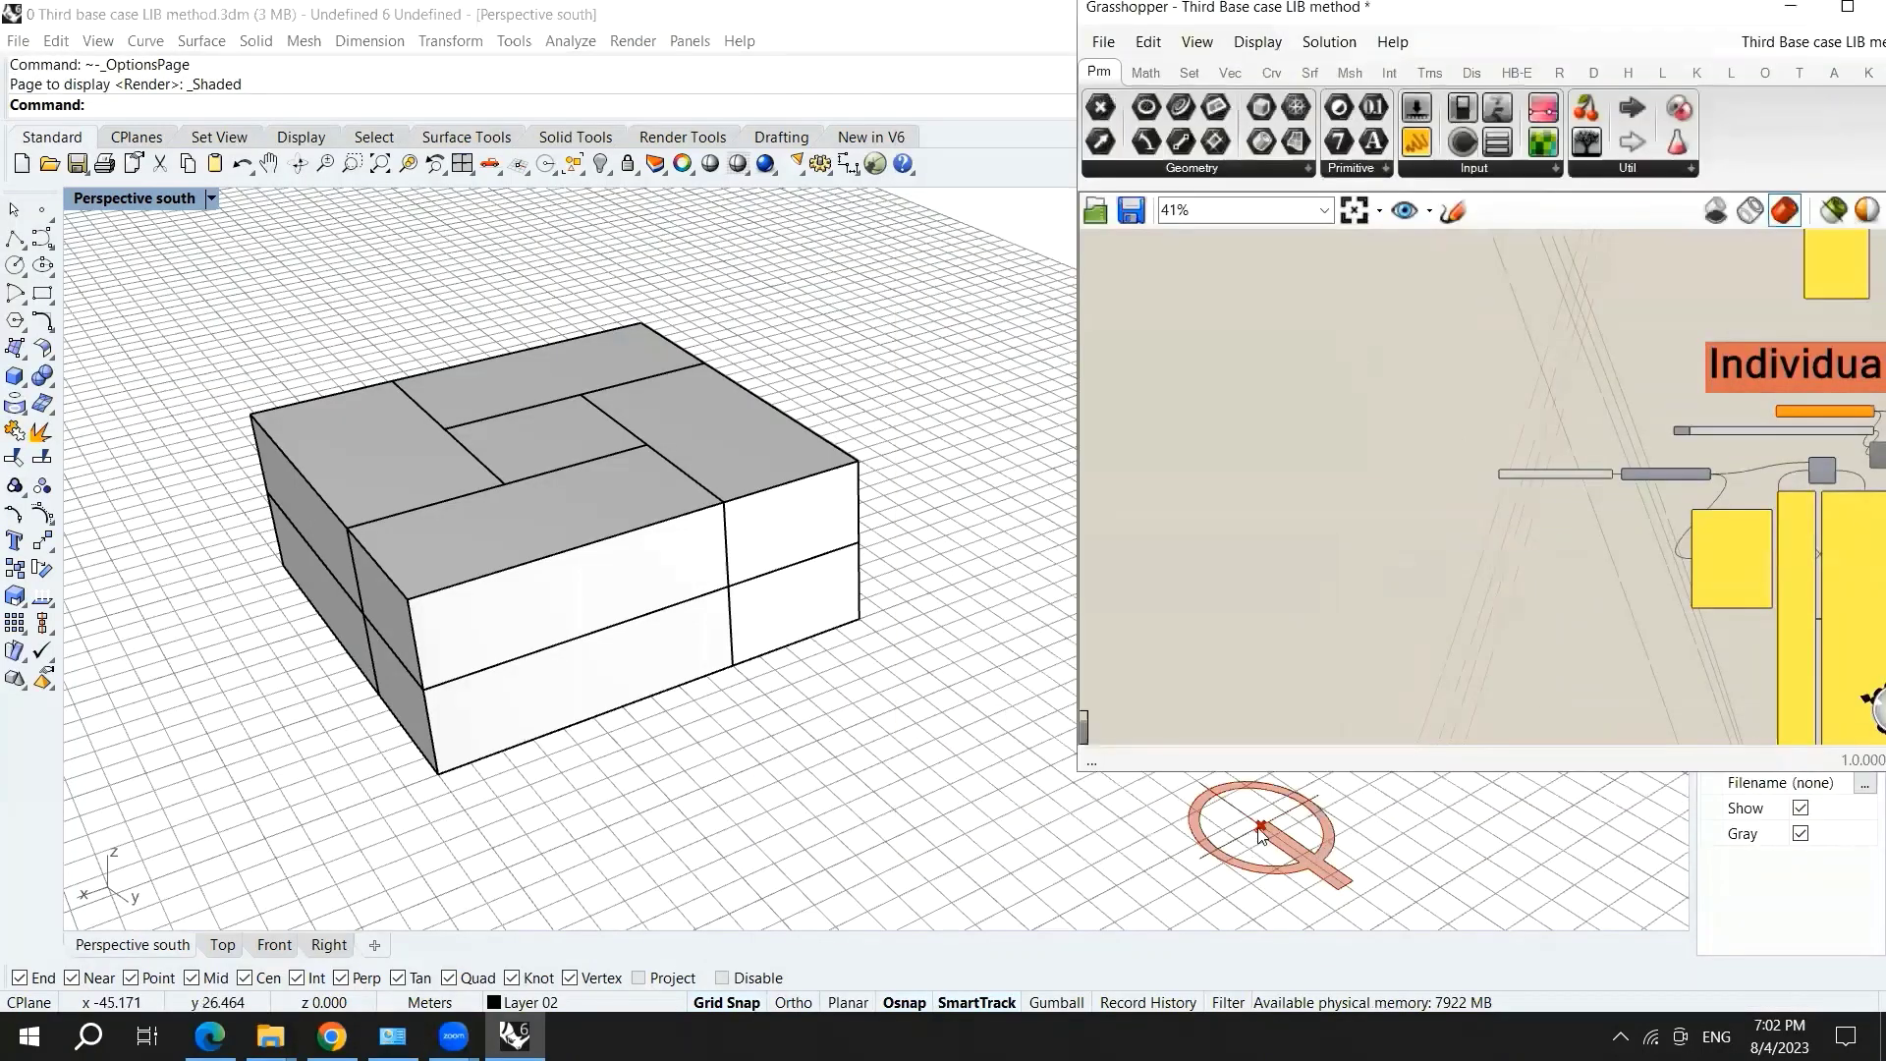
drag(1263, 833, 752, 842)
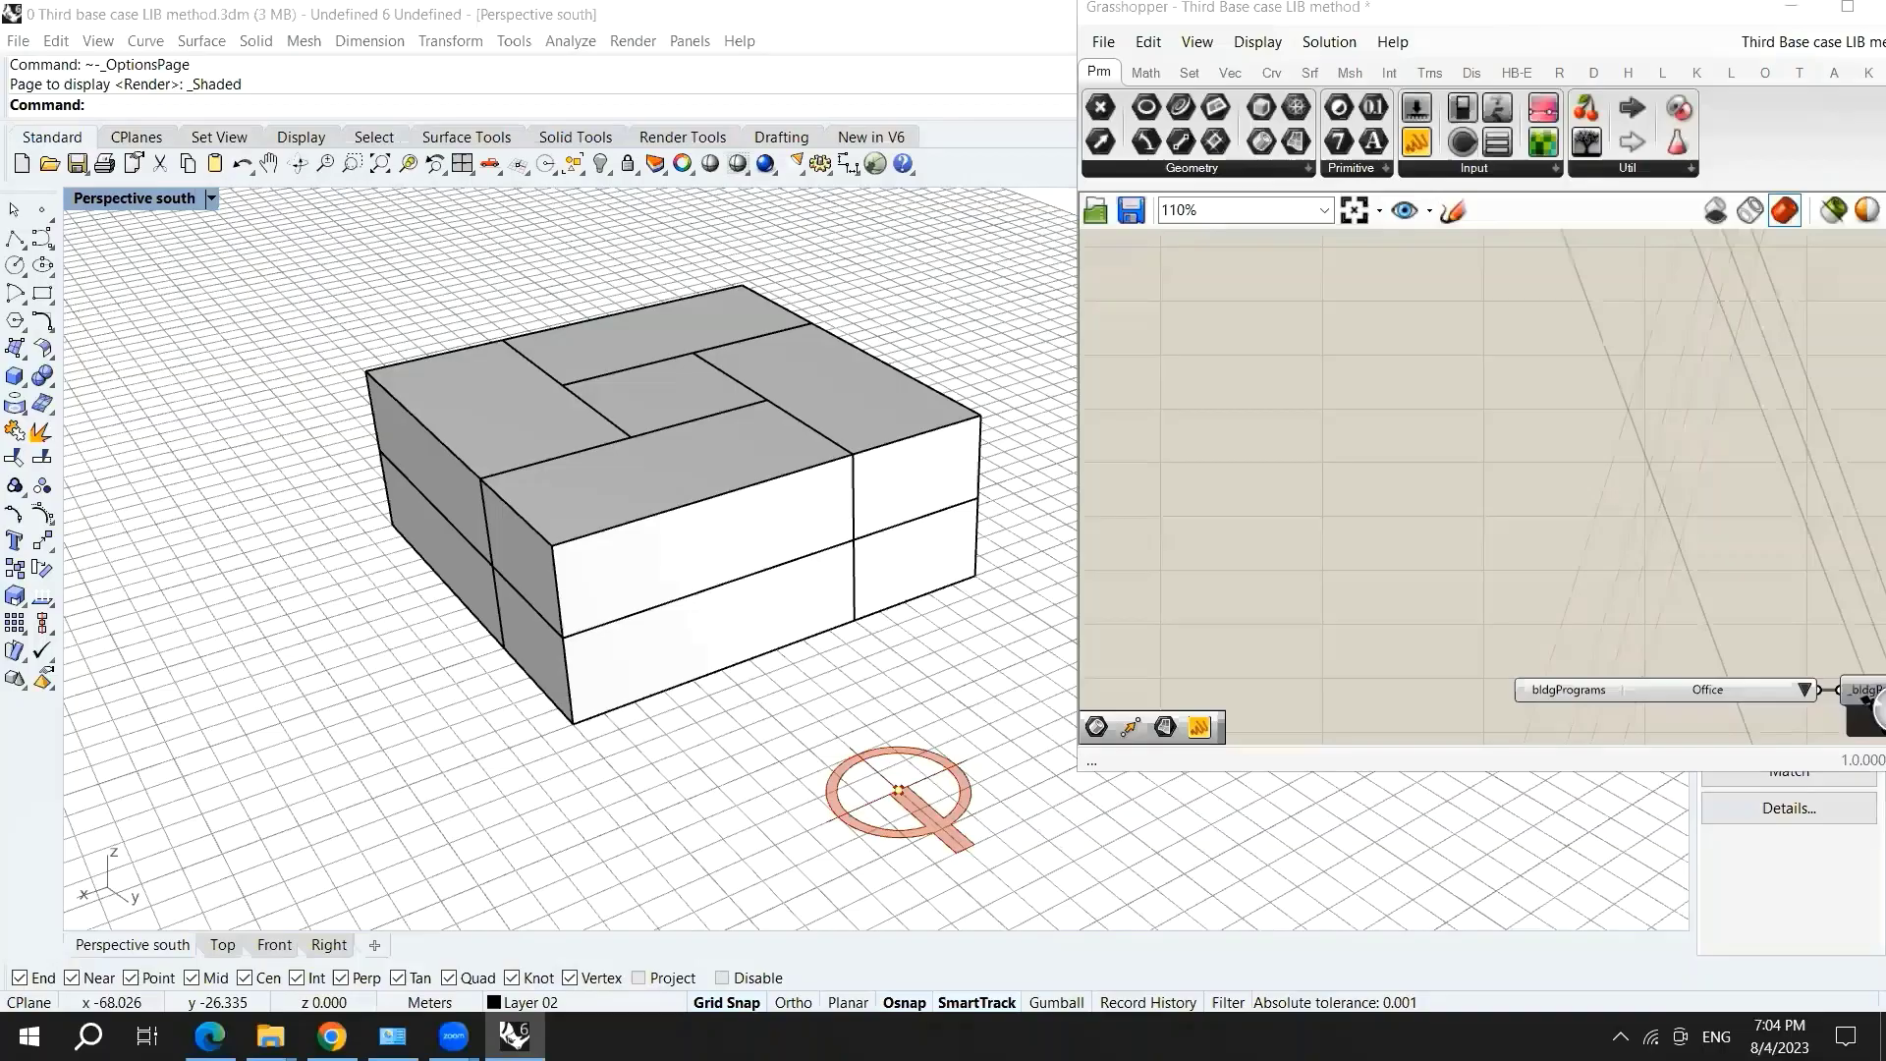
- Place a Brep parameter and set it to reference one upper box in the model
double_click(1307, 402)
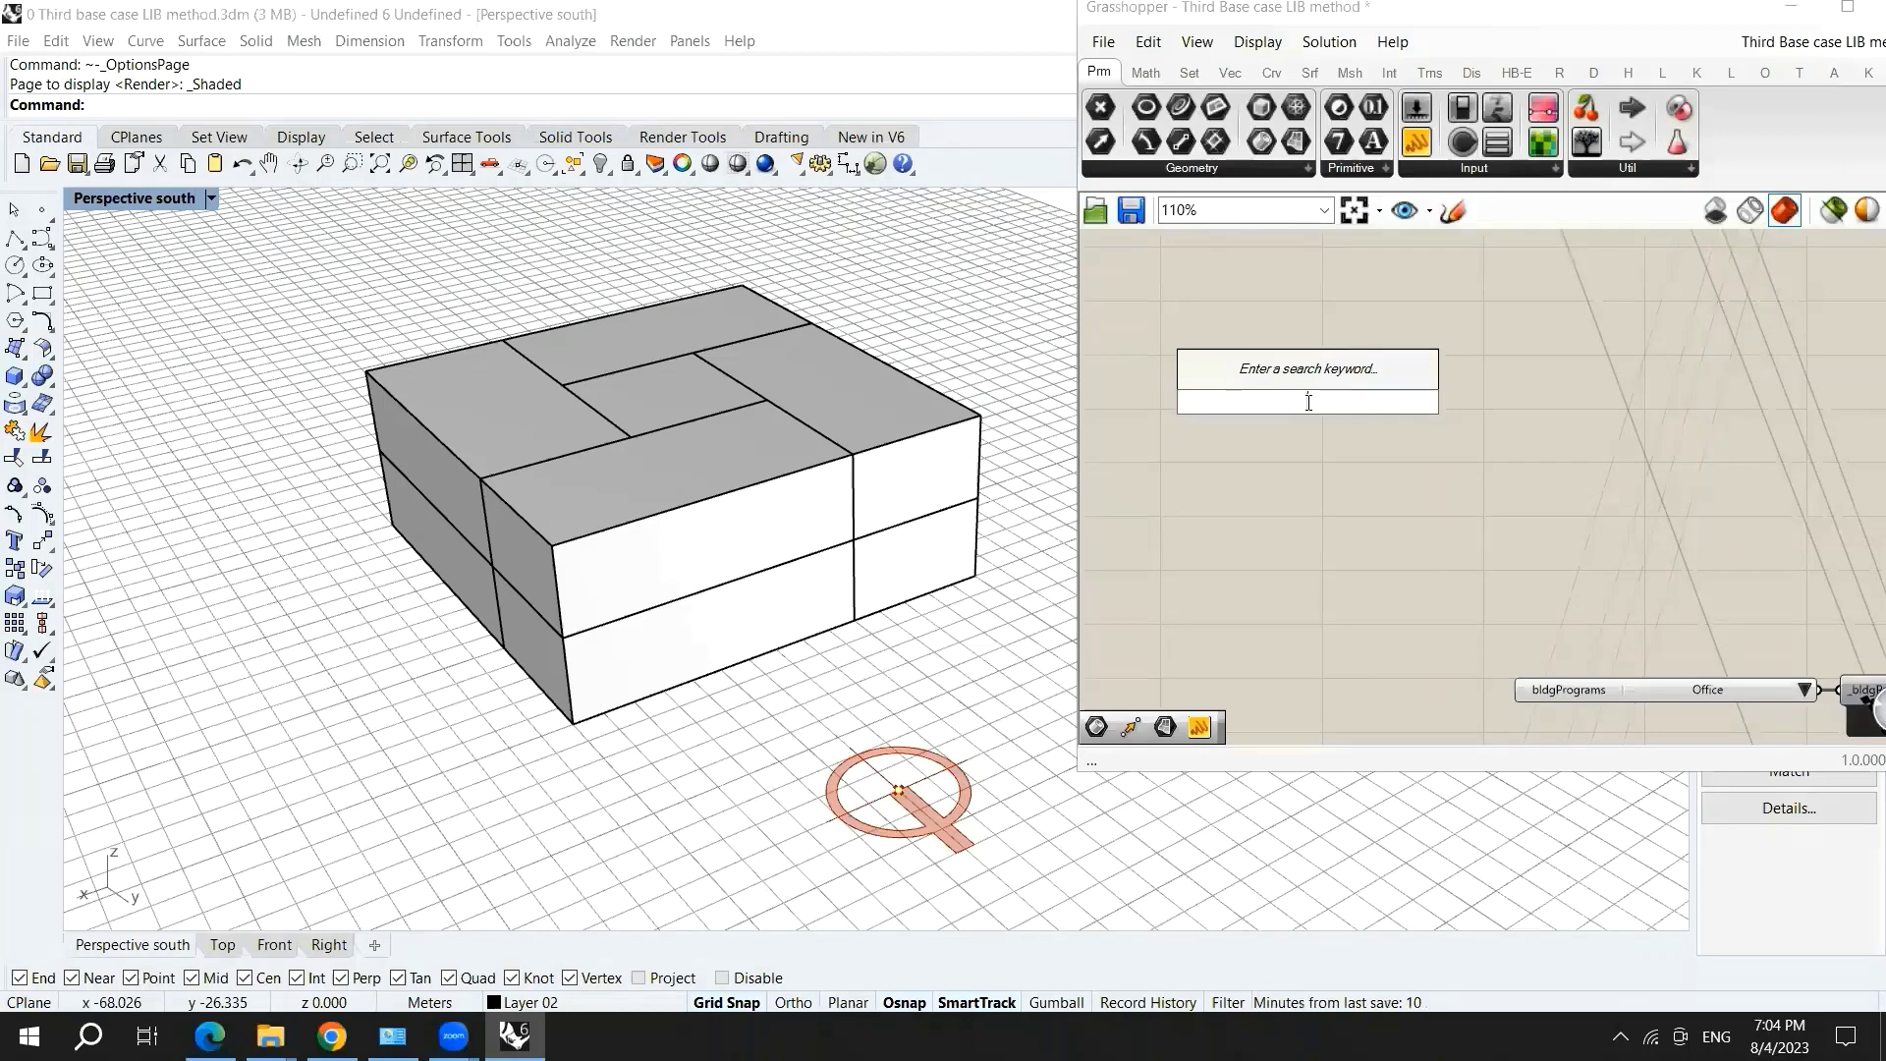
text(brep)
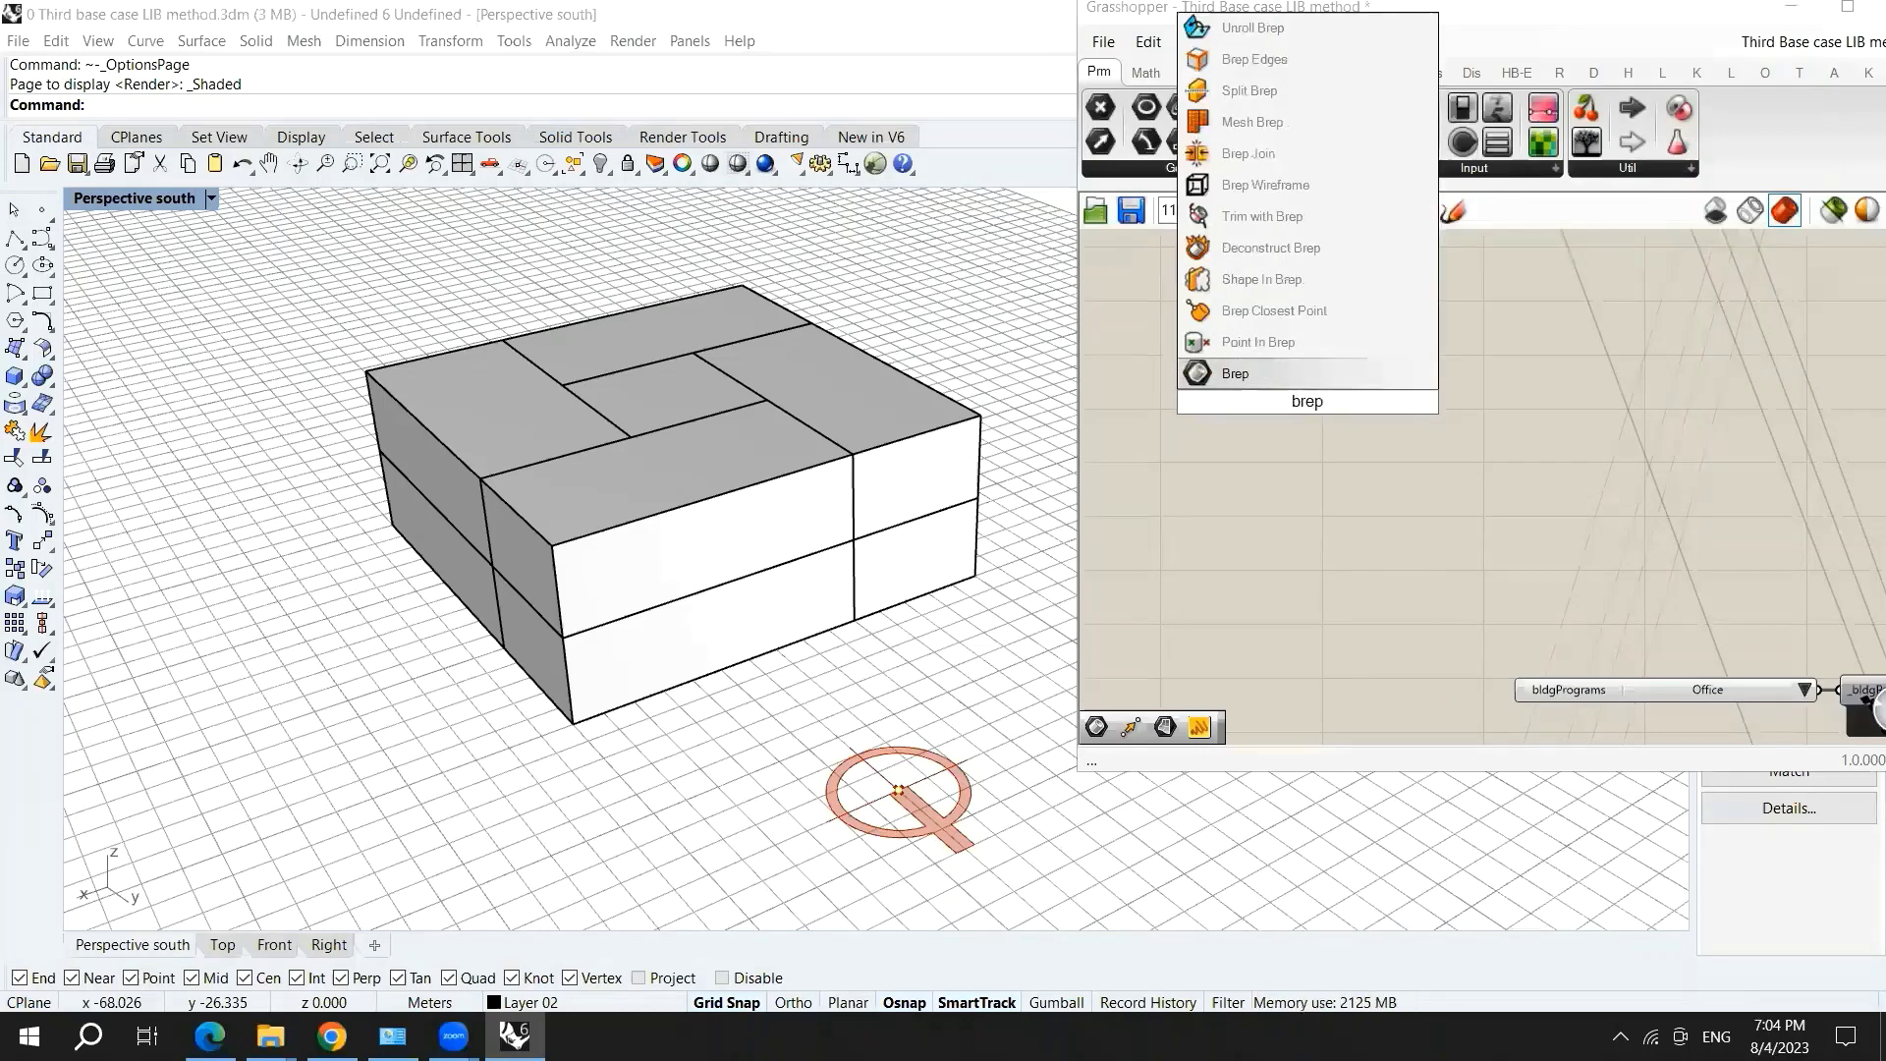
key(Return)
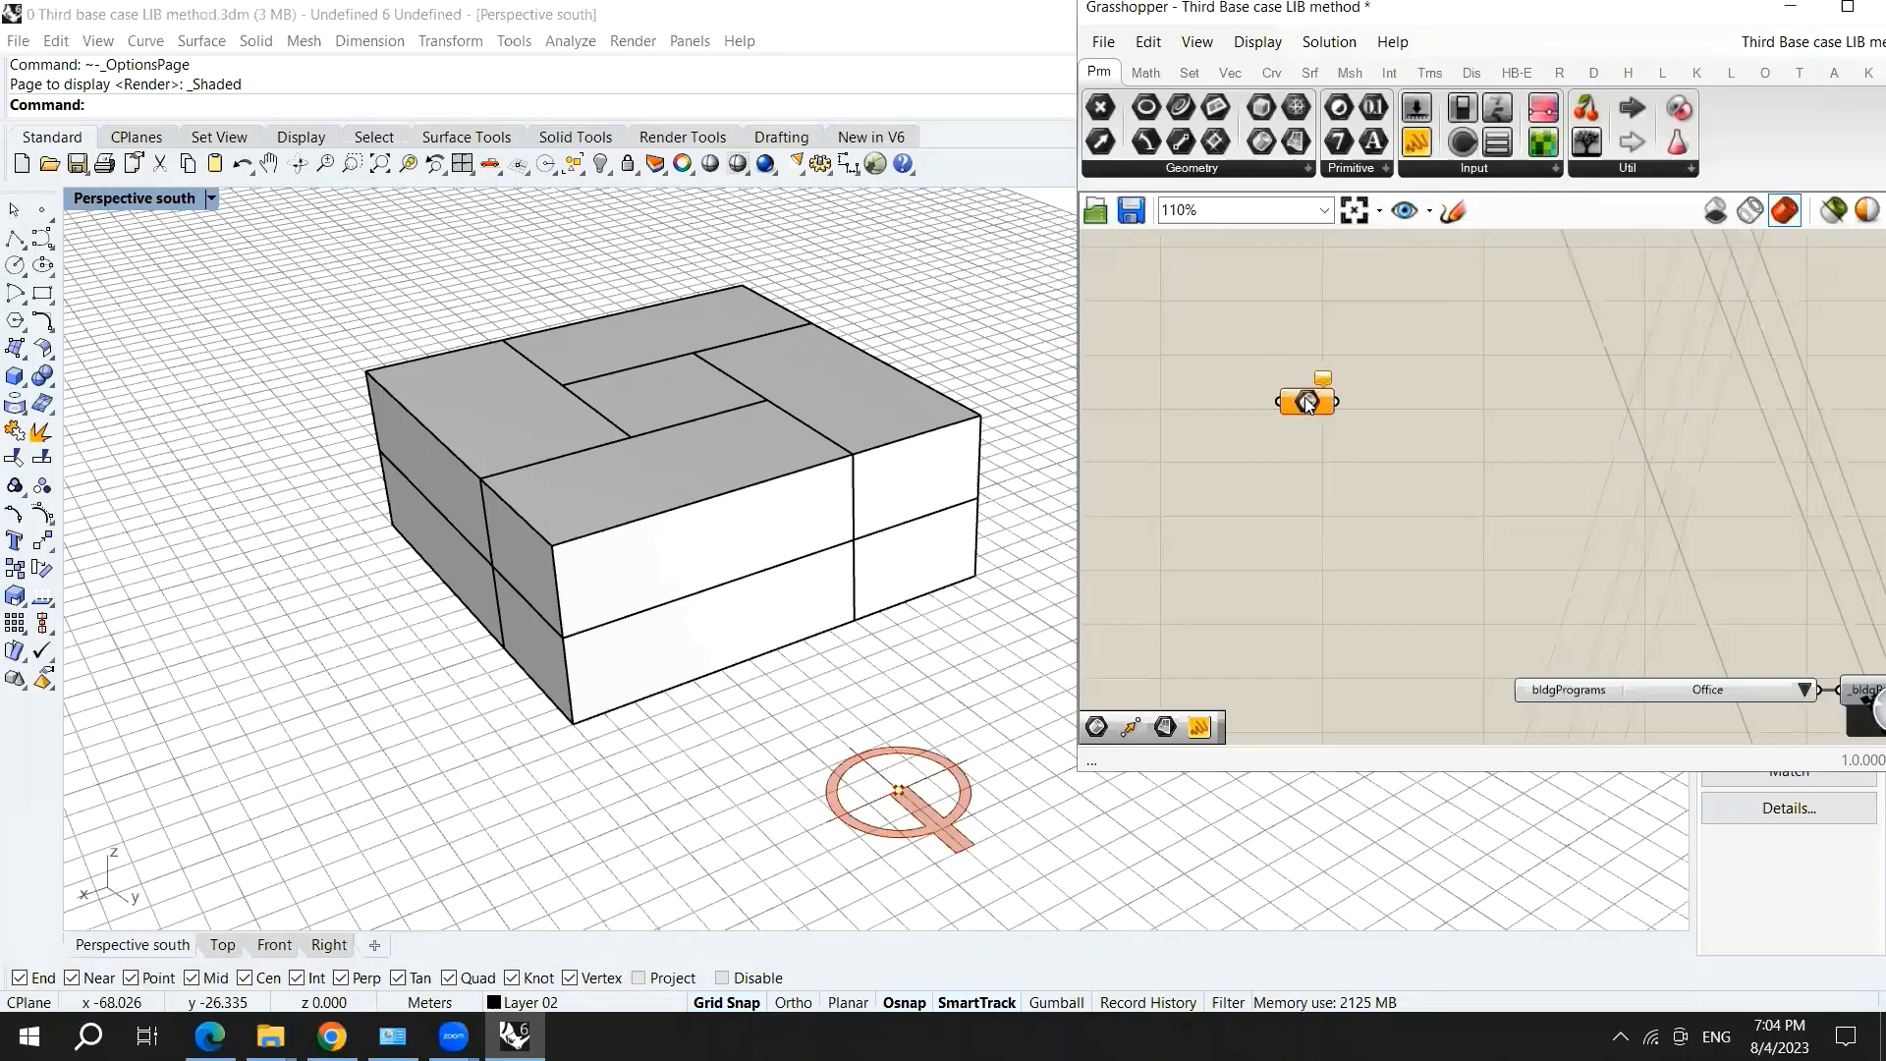
right_click(1306, 400)
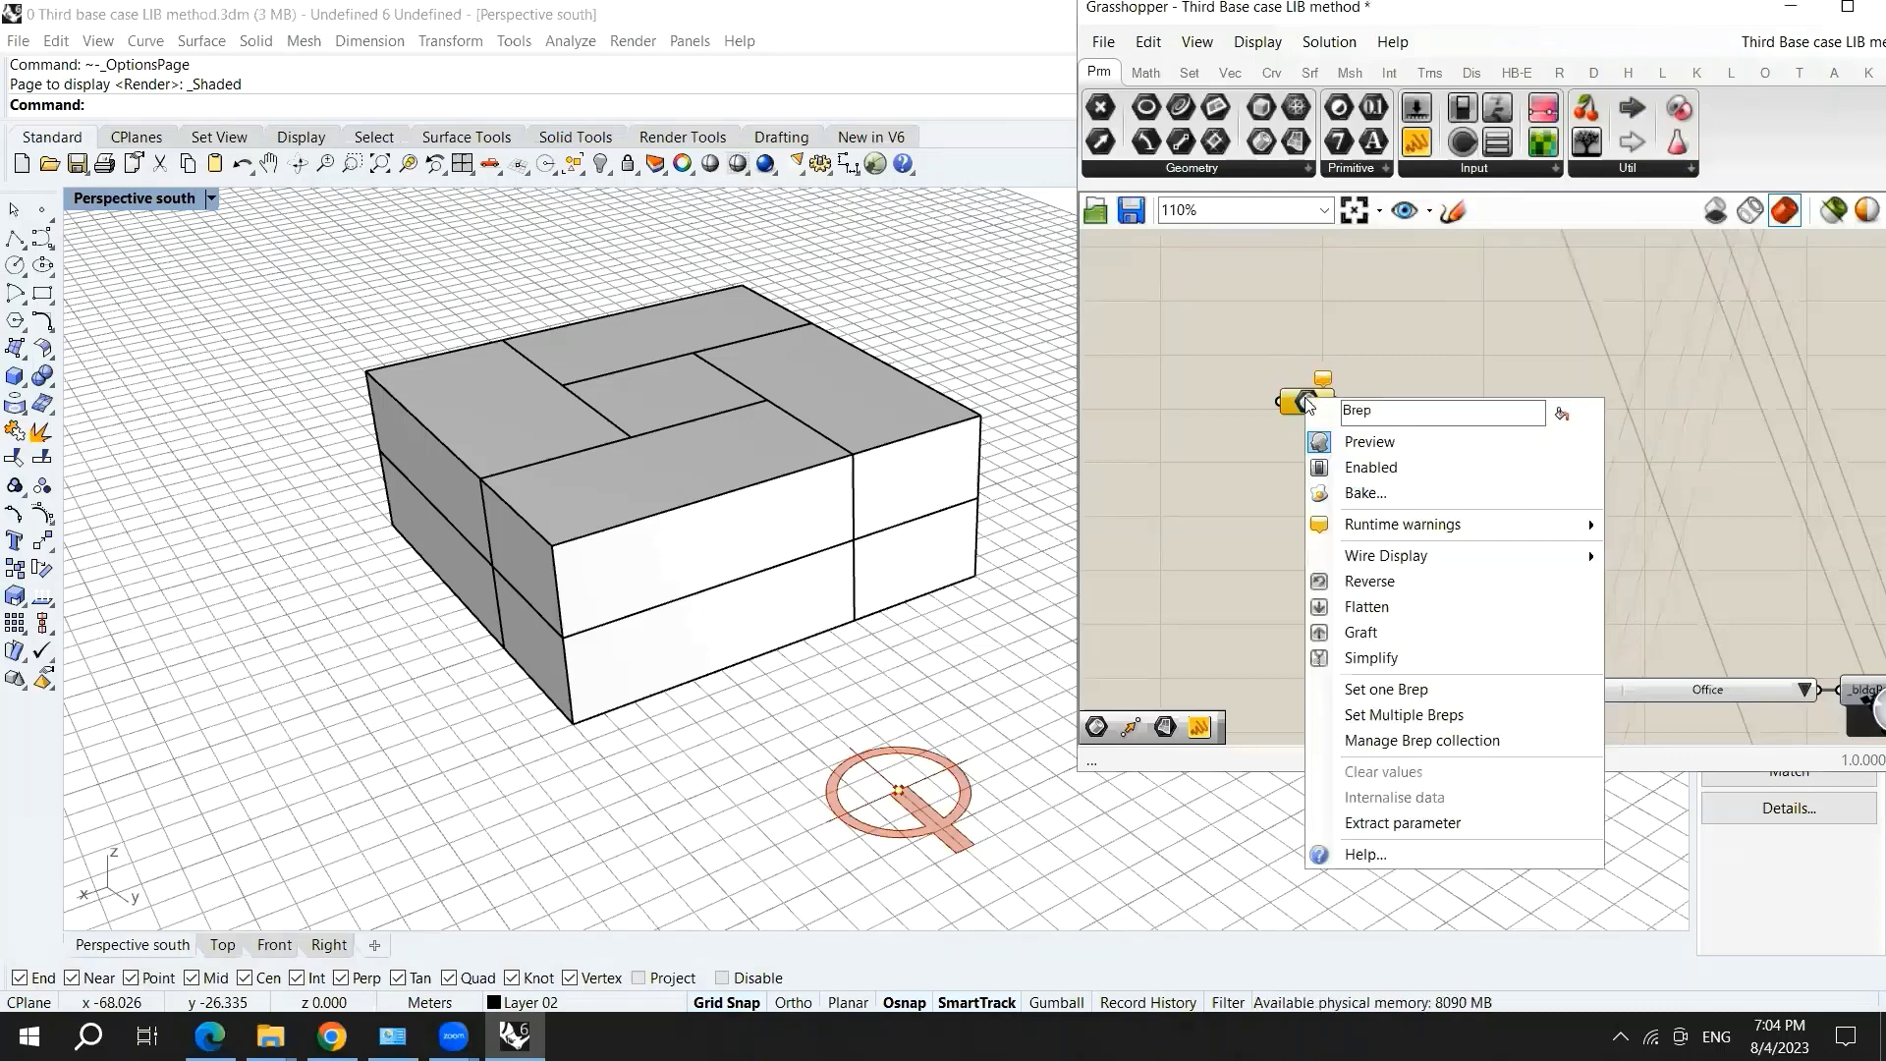
click(1395, 690)
click(961, 489)
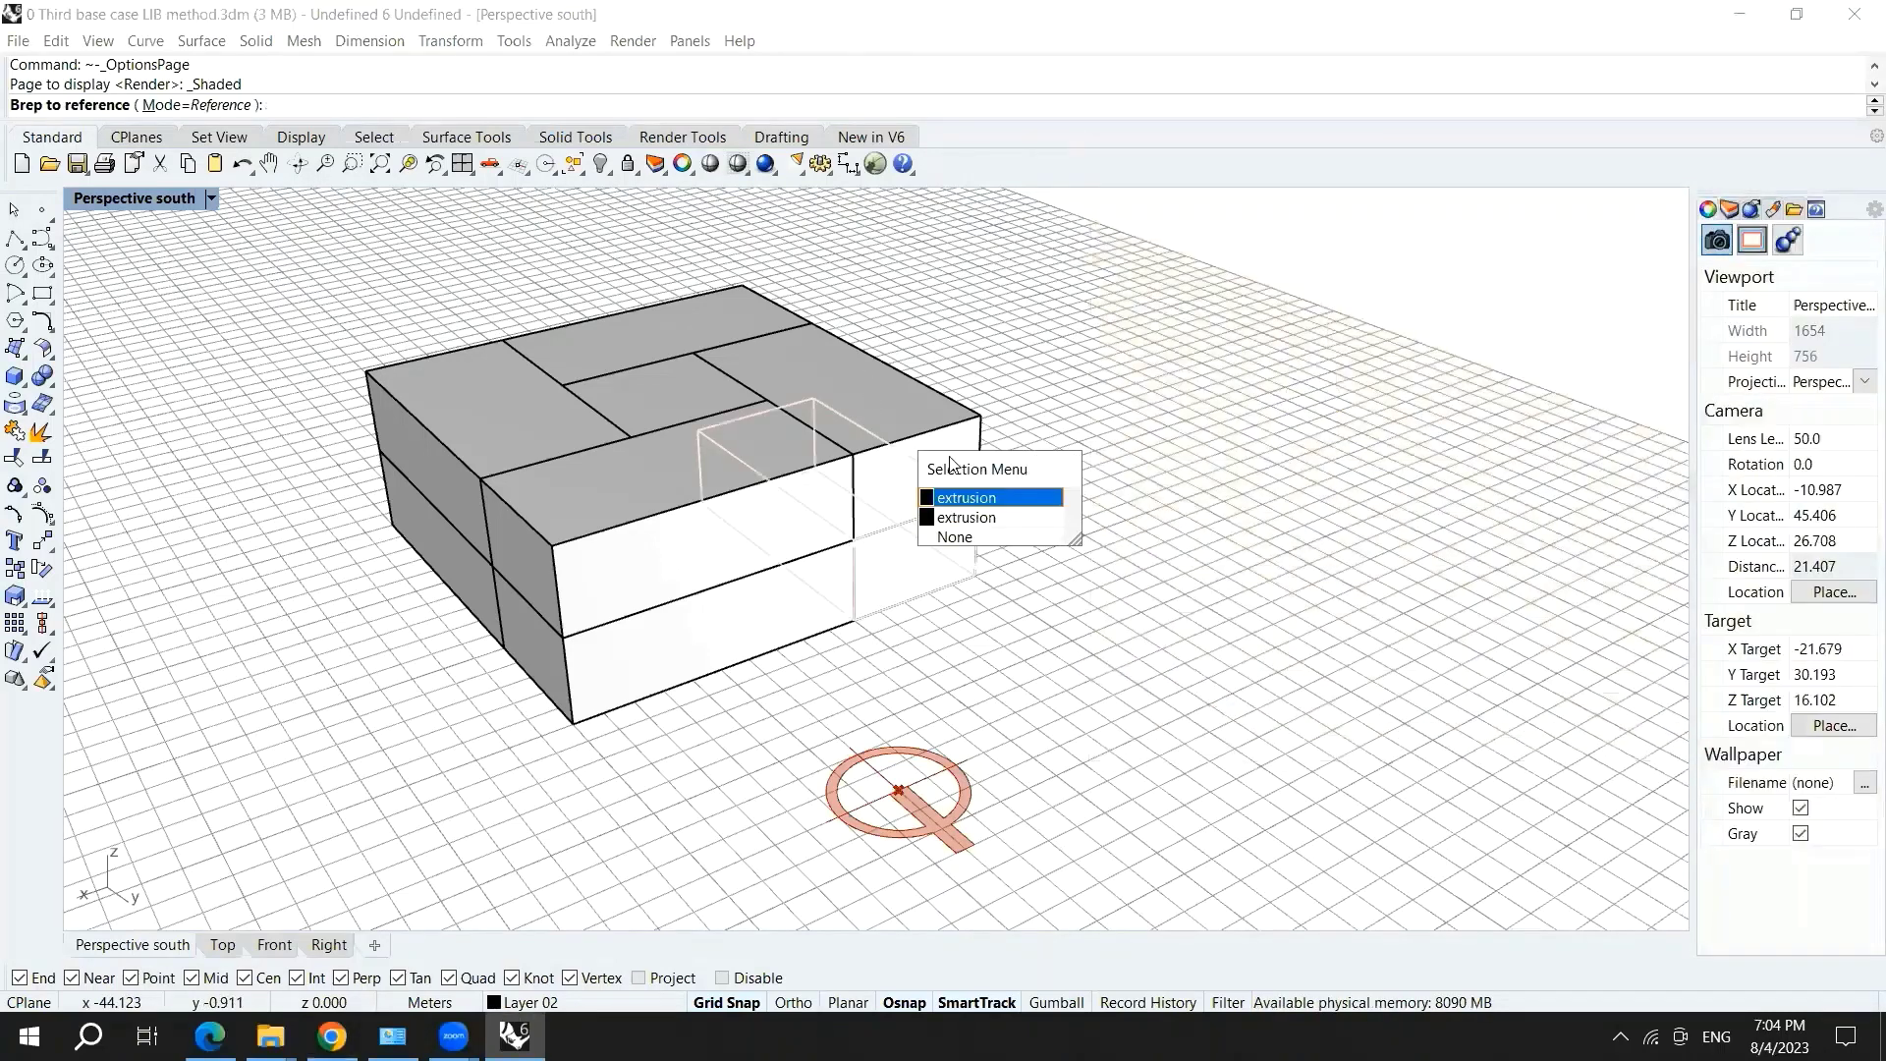
click(968, 497)
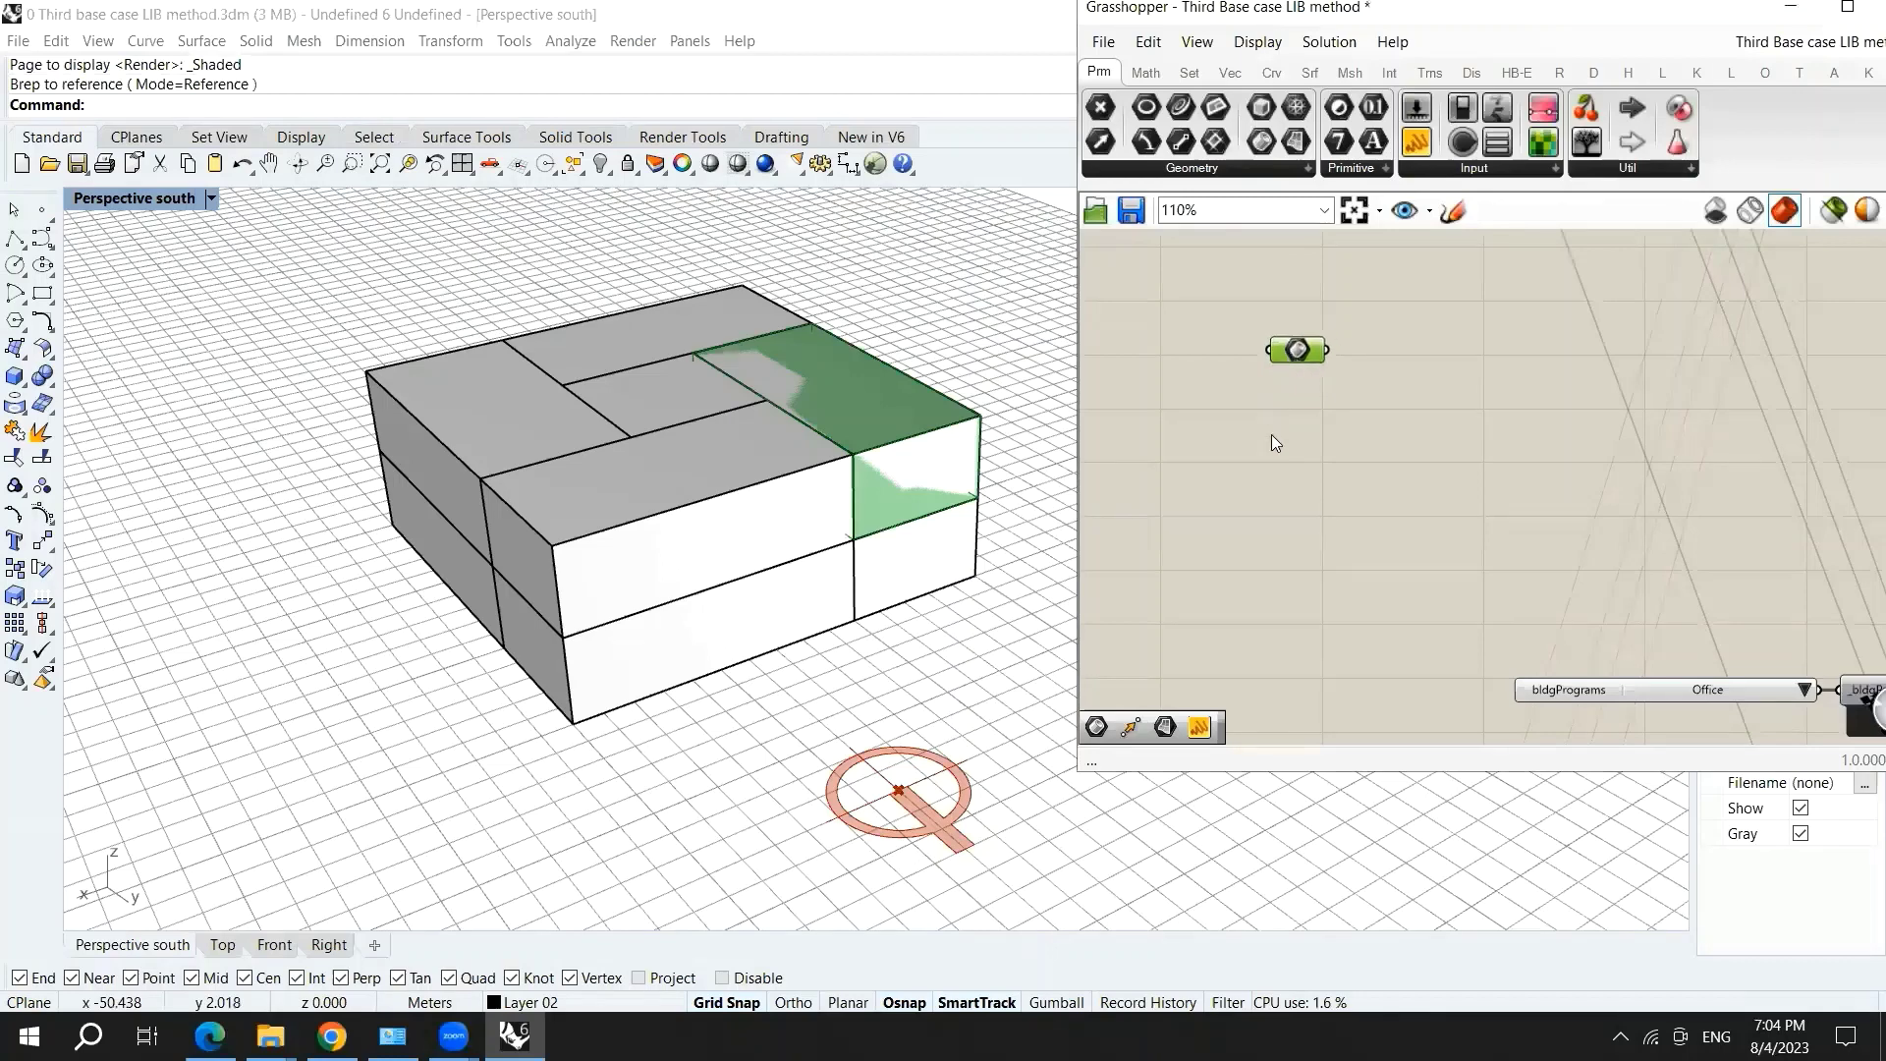
- Add another Brep parameter and paste three copies stacked below it
double_click(1276, 419)
text(brep)
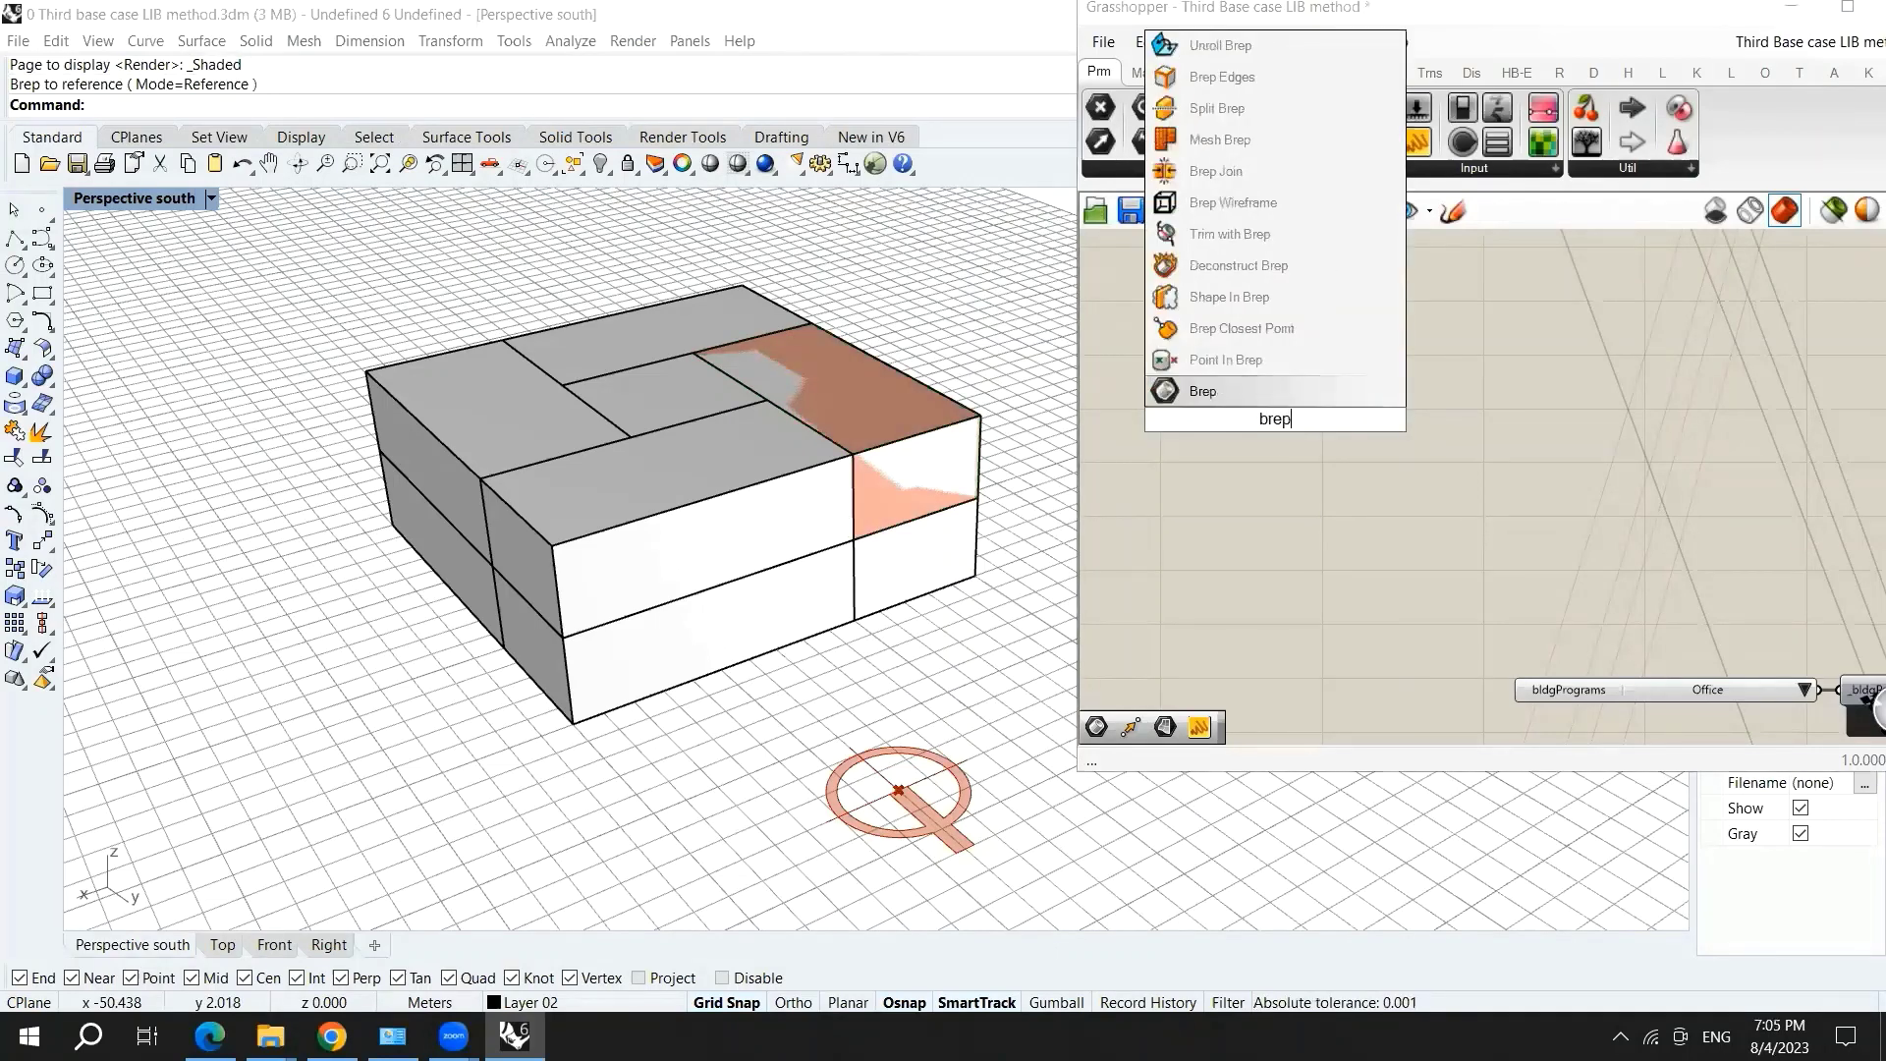
key(Return)
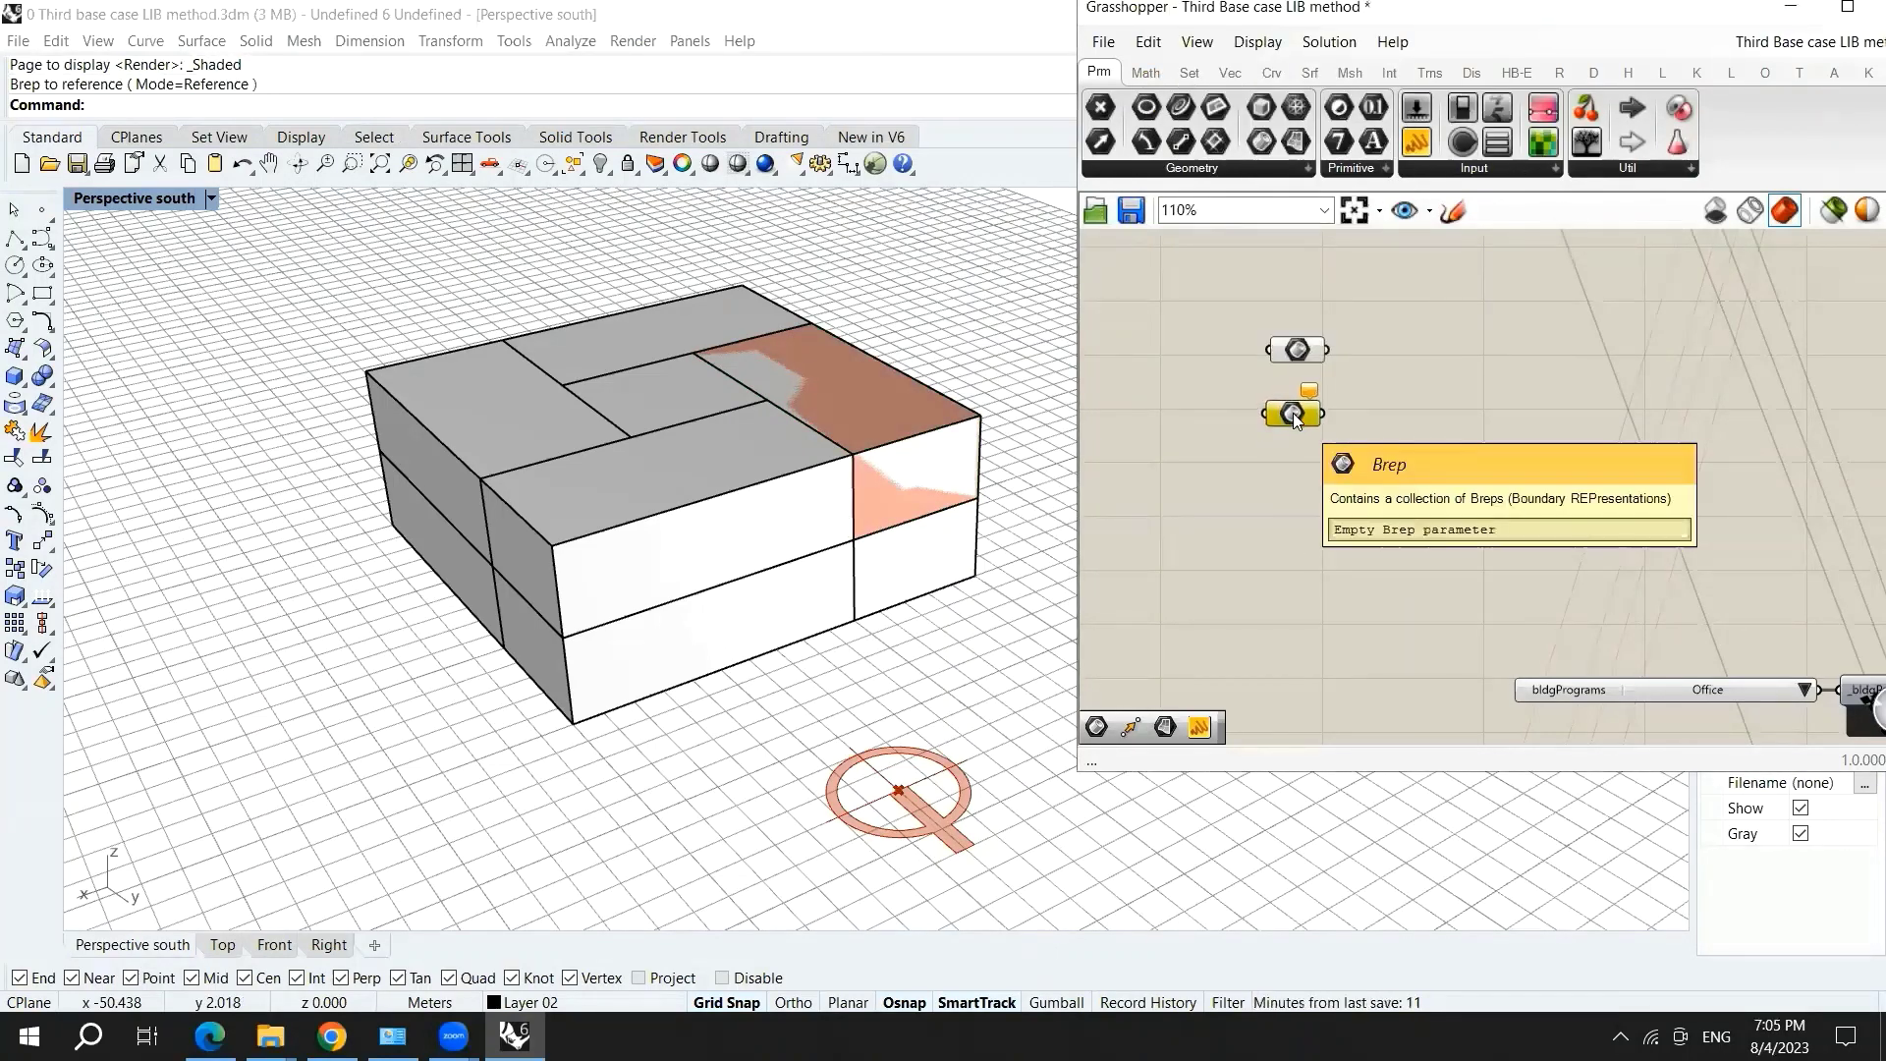
key(ctrl+c)
key(ctrl+v)
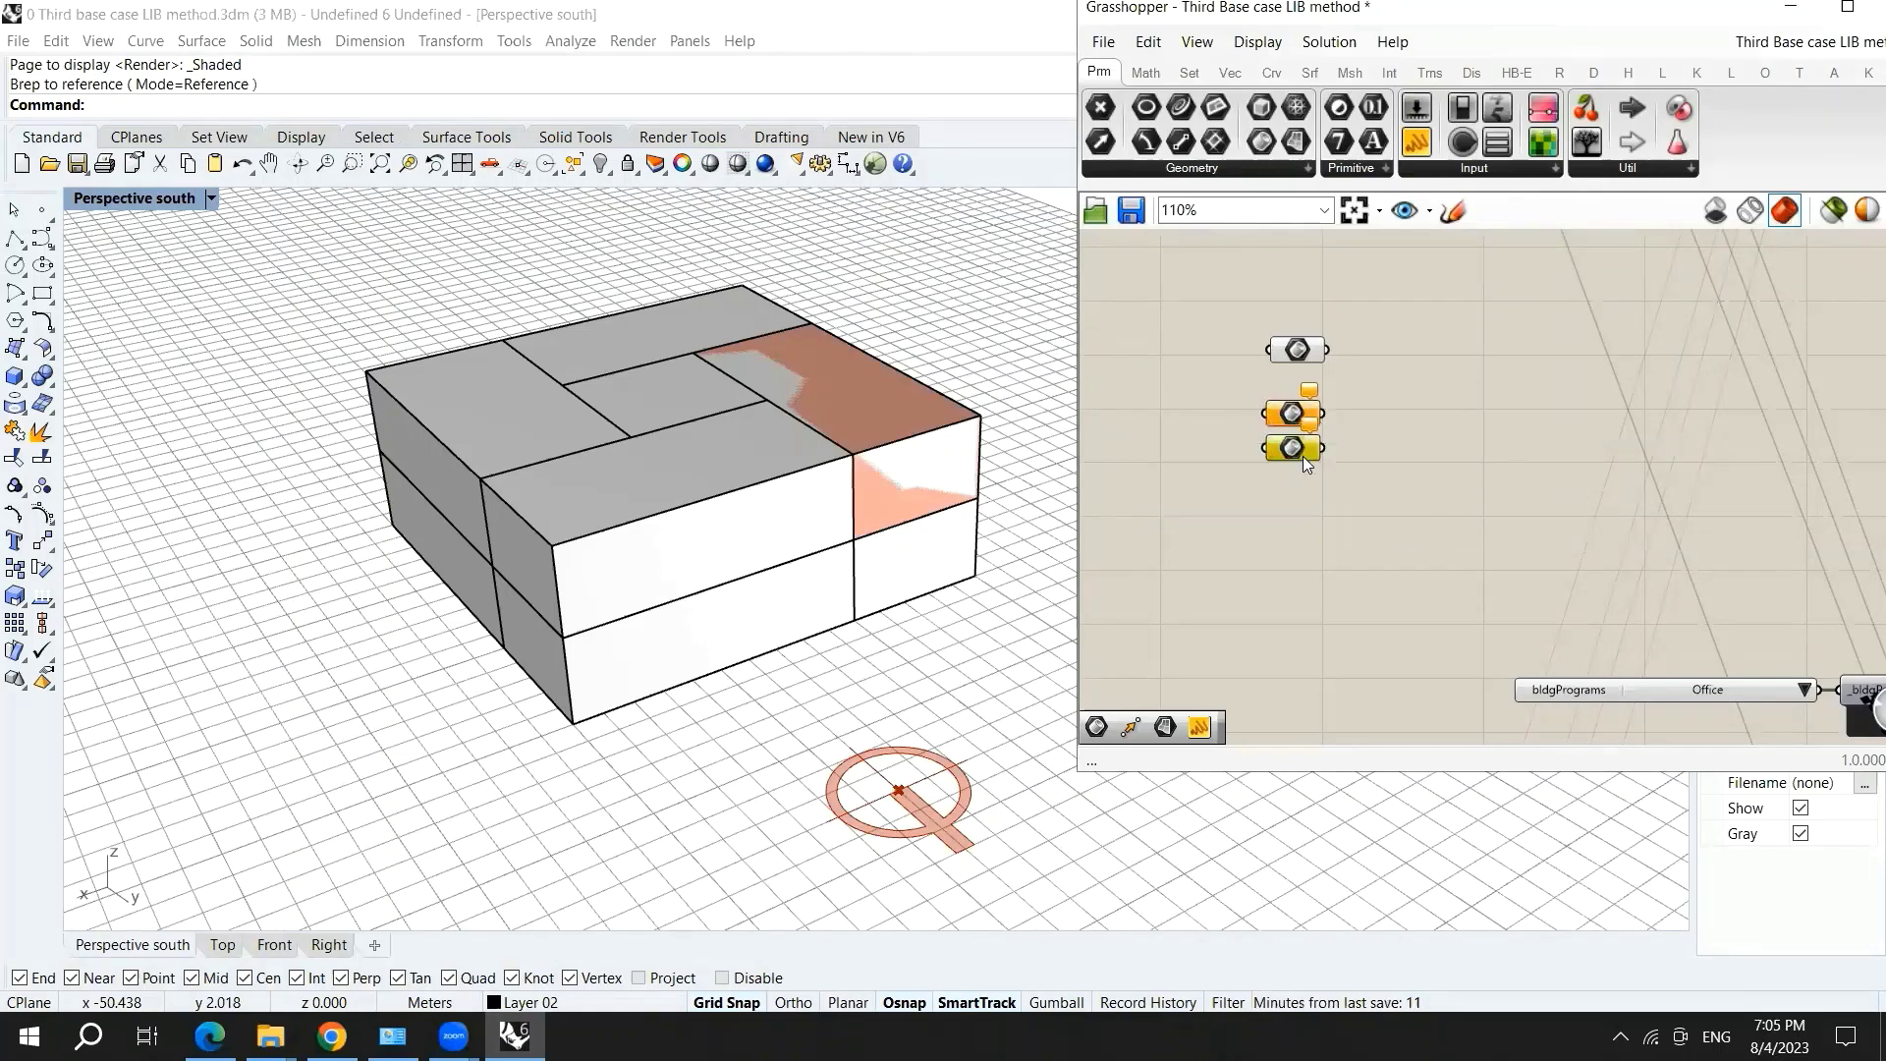
key(ctrl+v)
drag(1302, 458, 1296, 527)
key(ctrl+v)
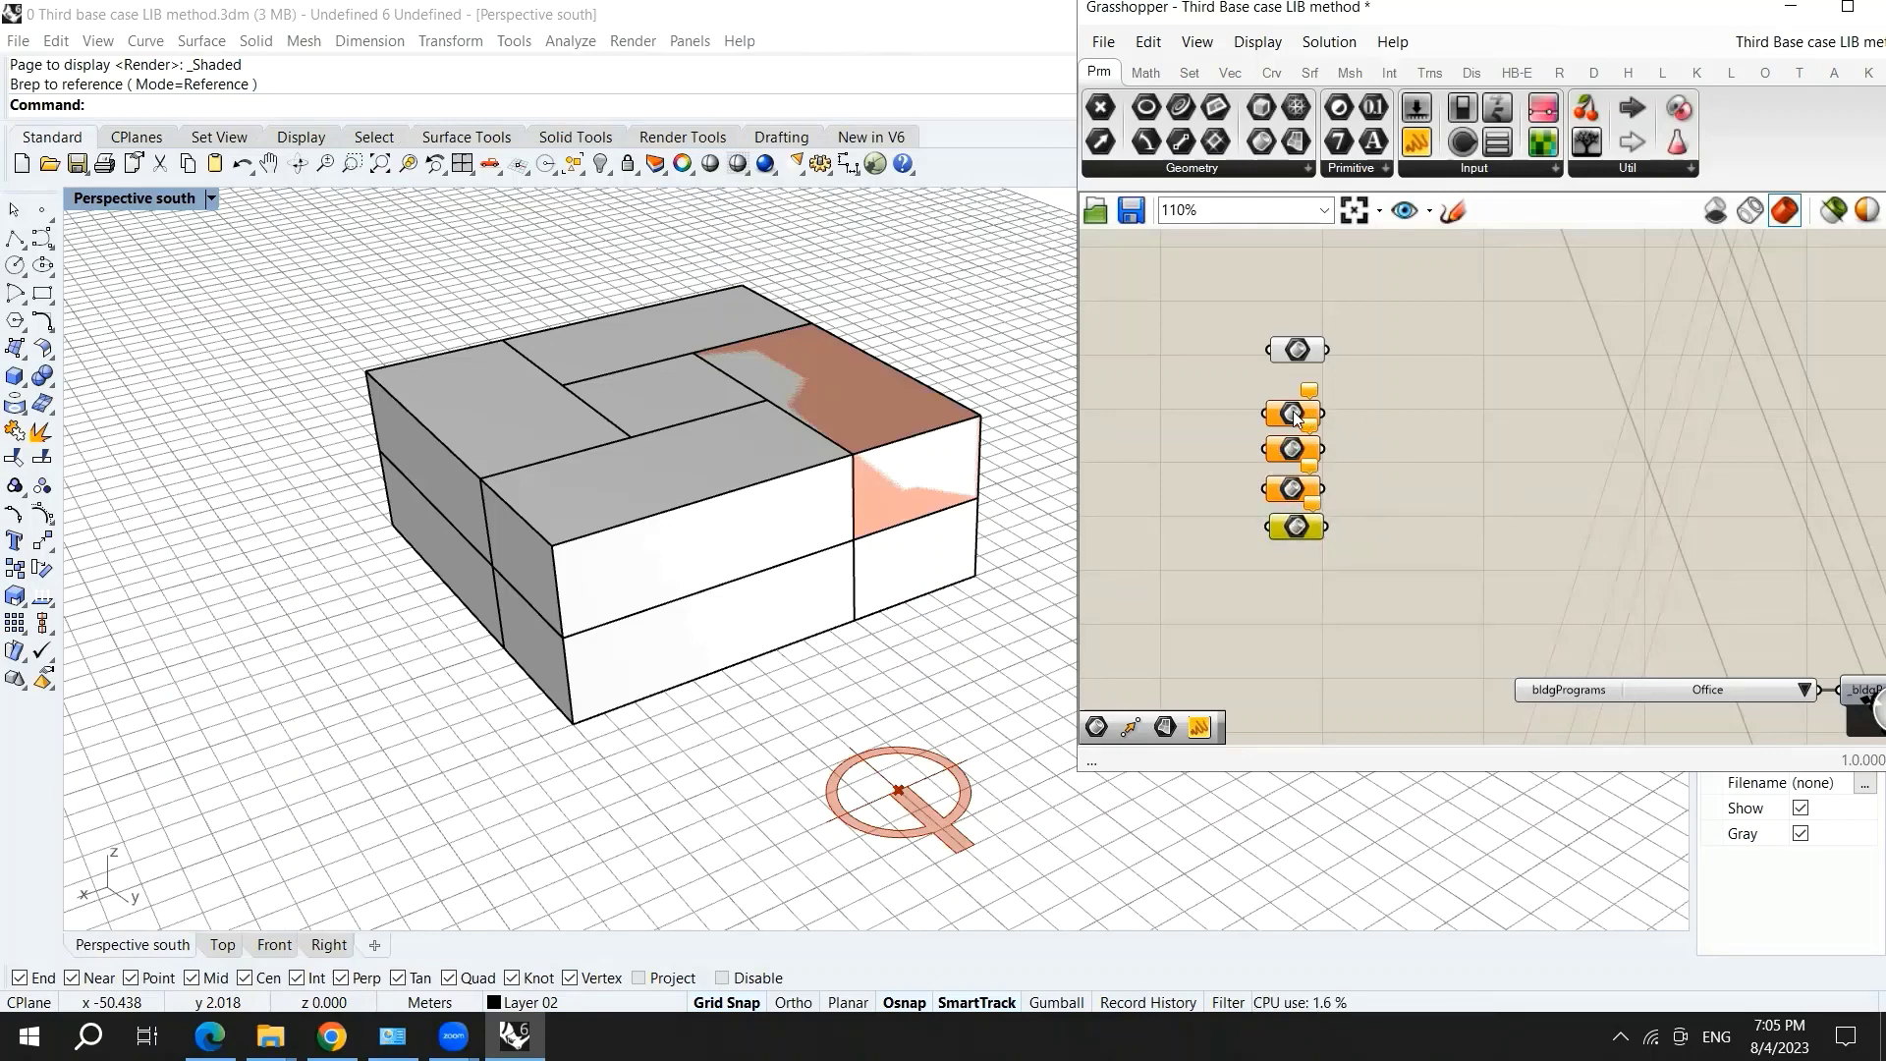
click(1222, 418)
- Set the second and third Brep parameters to reference two more upper boxes
right_click(1287, 413)
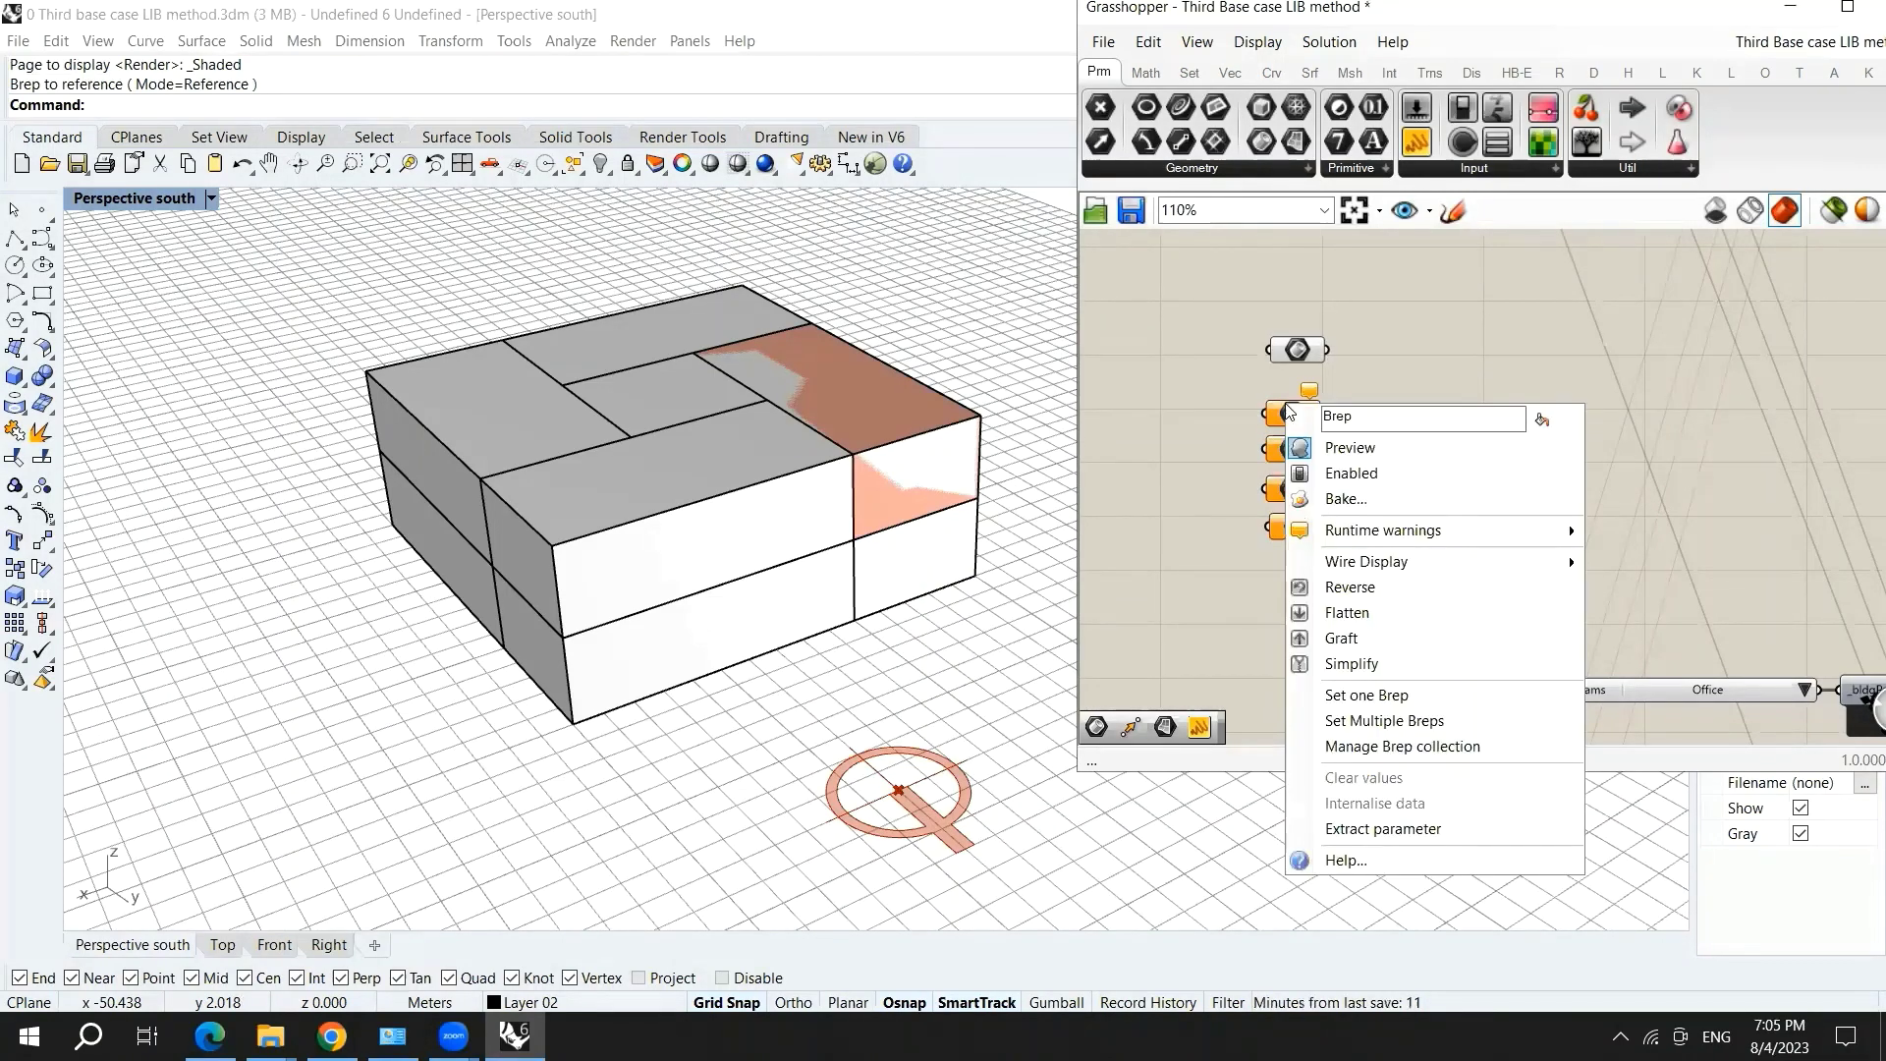
click(1367, 695)
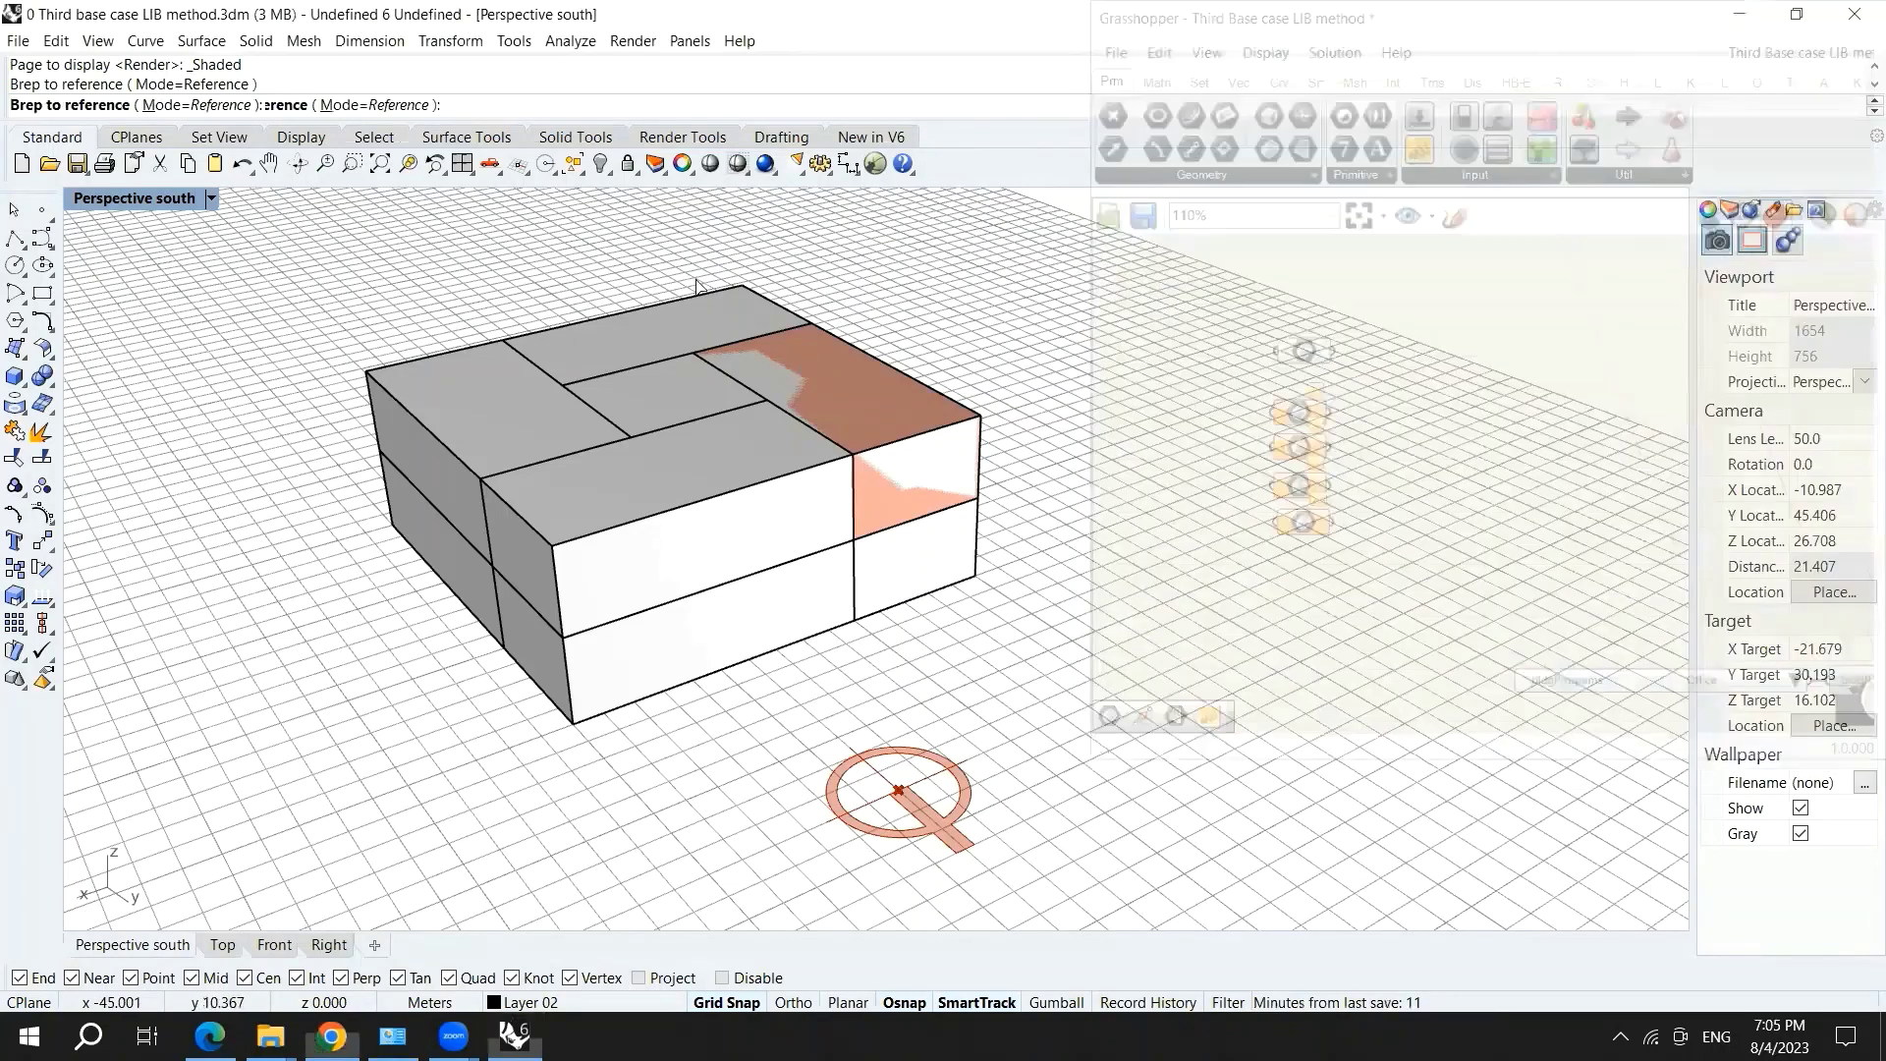
click(663, 320)
right_click(1297, 457)
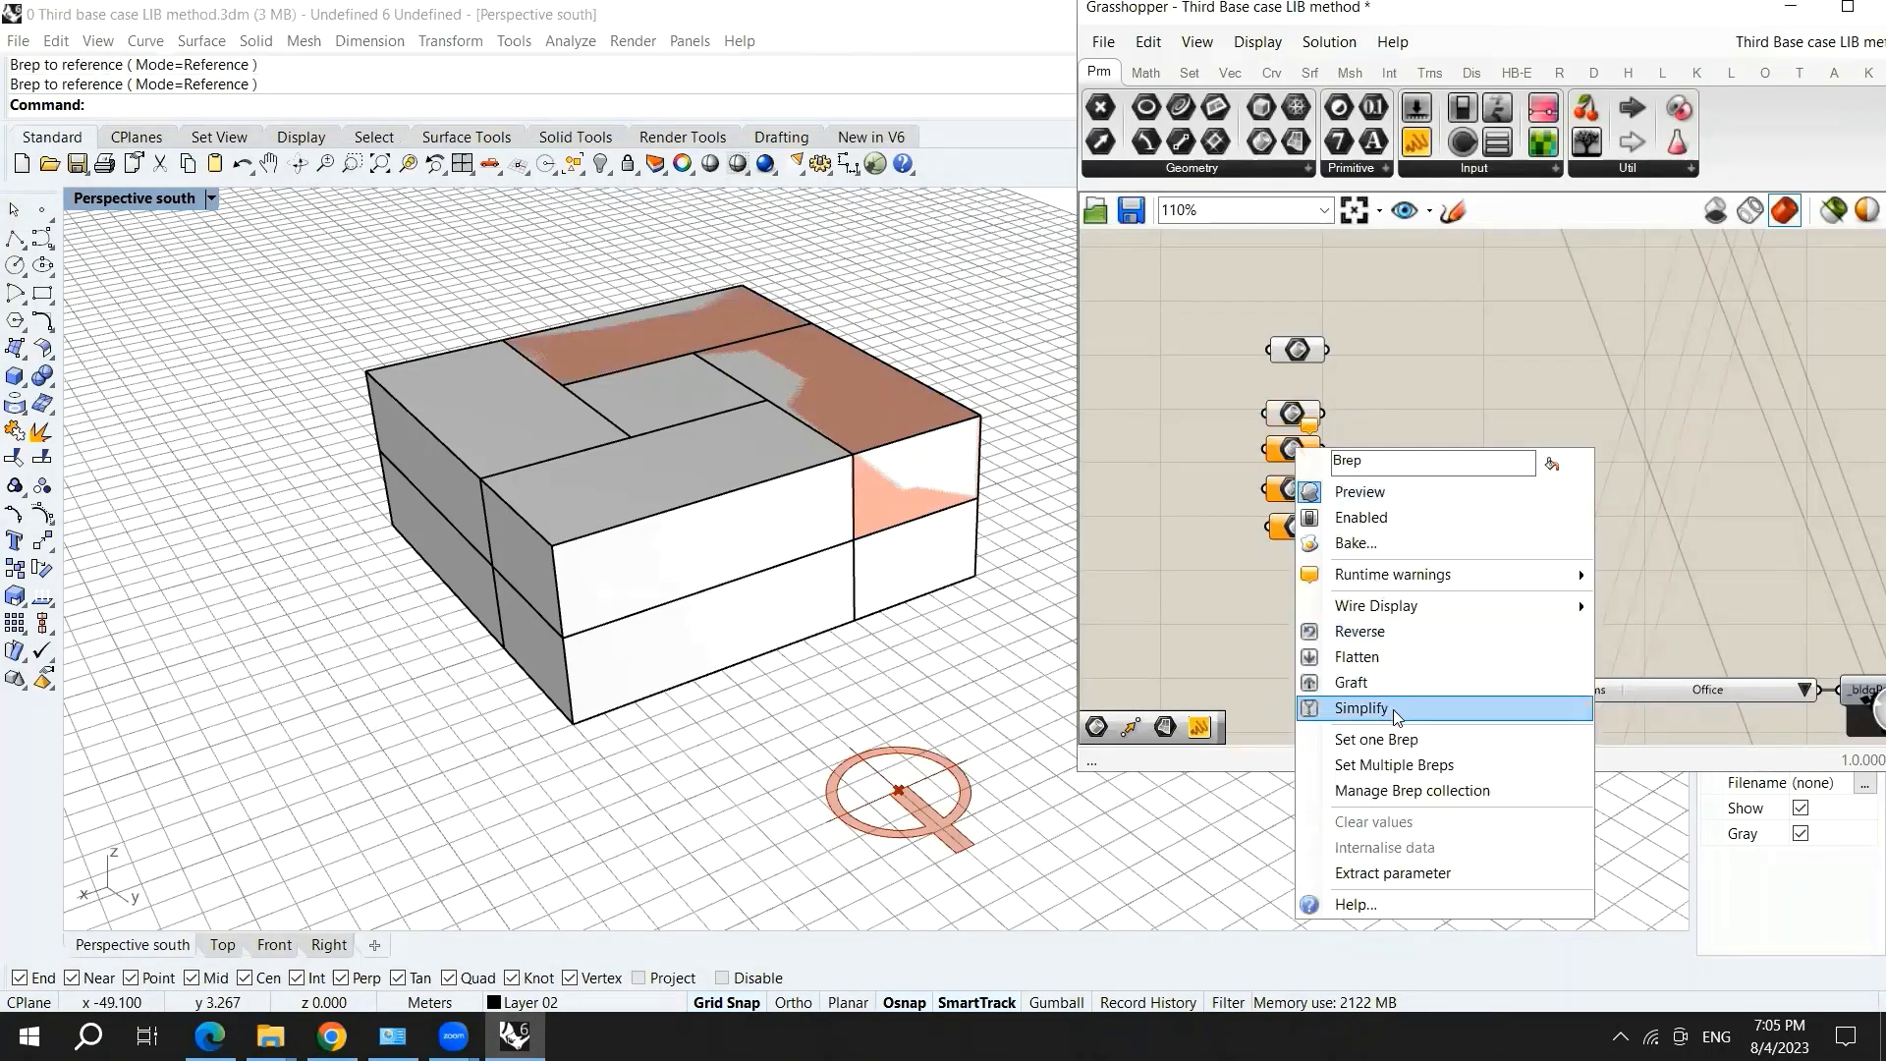
click(1393, 709)
click(938, 491)
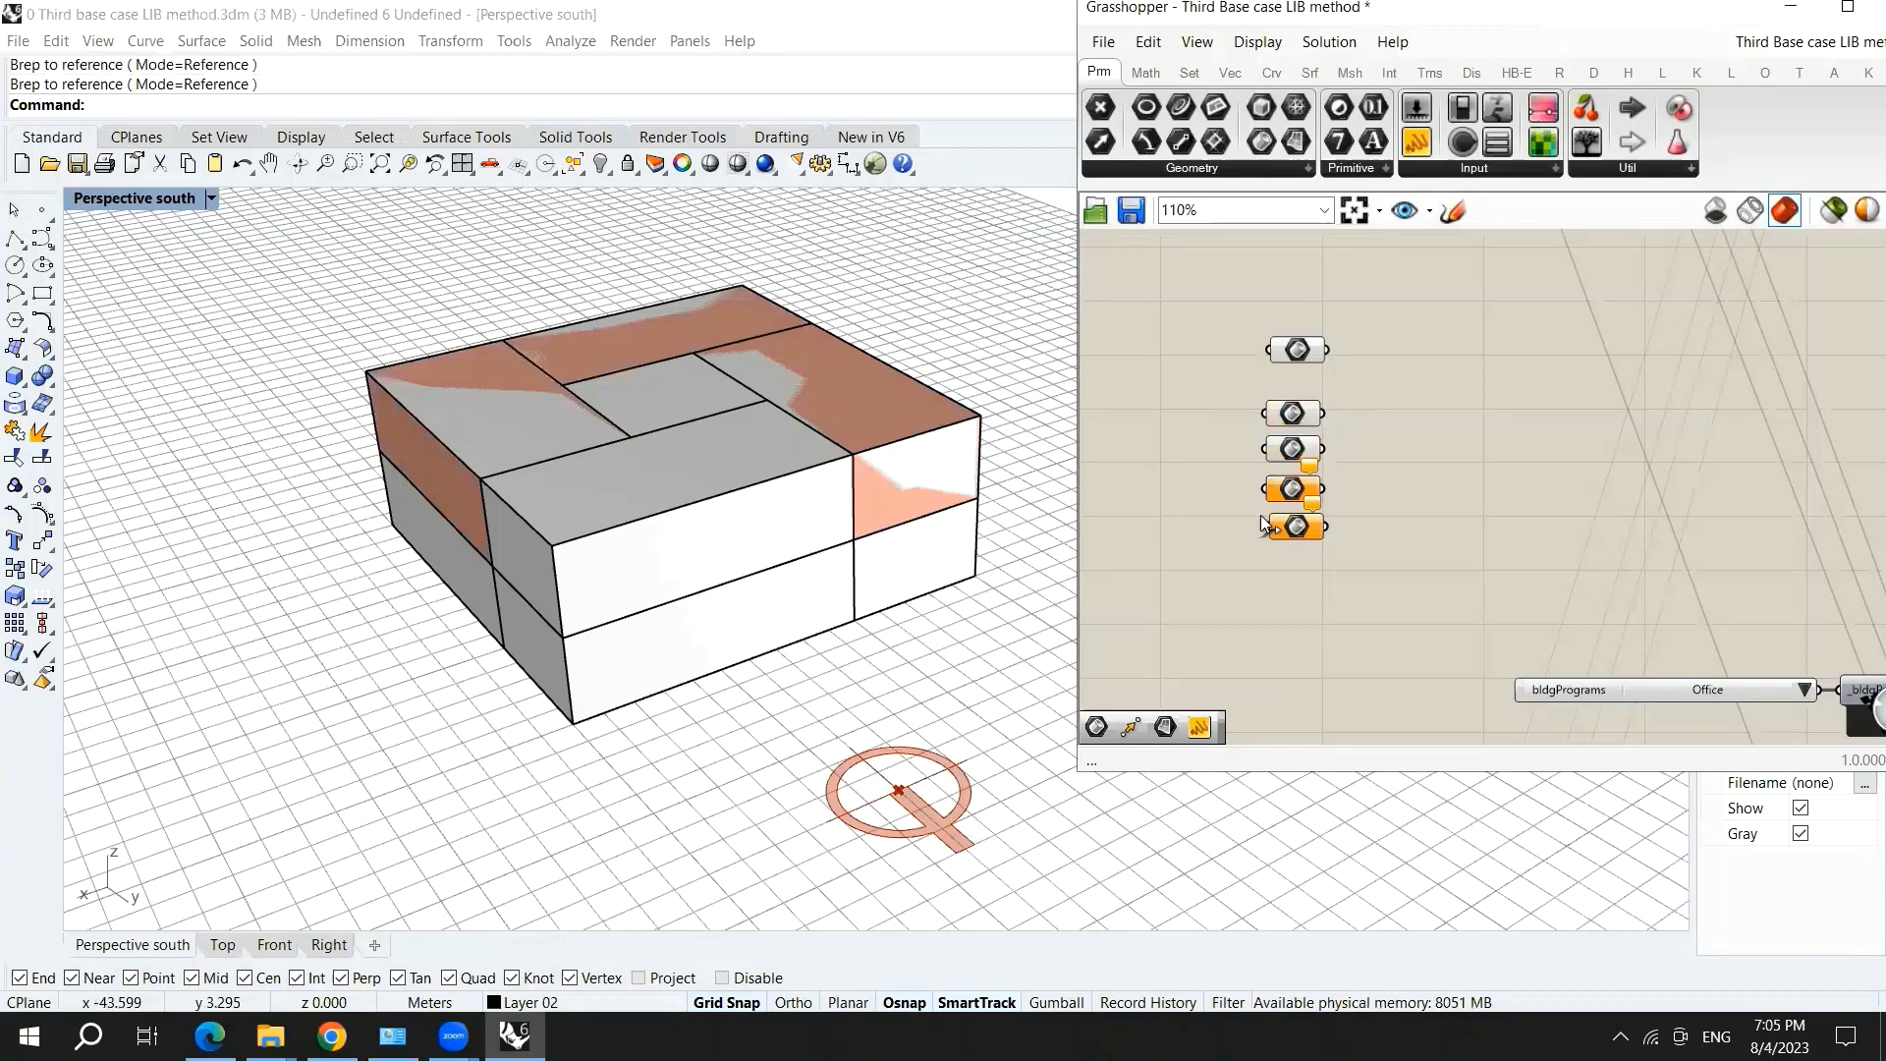
- Set the fourth and fifth Brep parameters to reference the remaining upper boxes
right_click(1289, 489)
click(1364, 779)
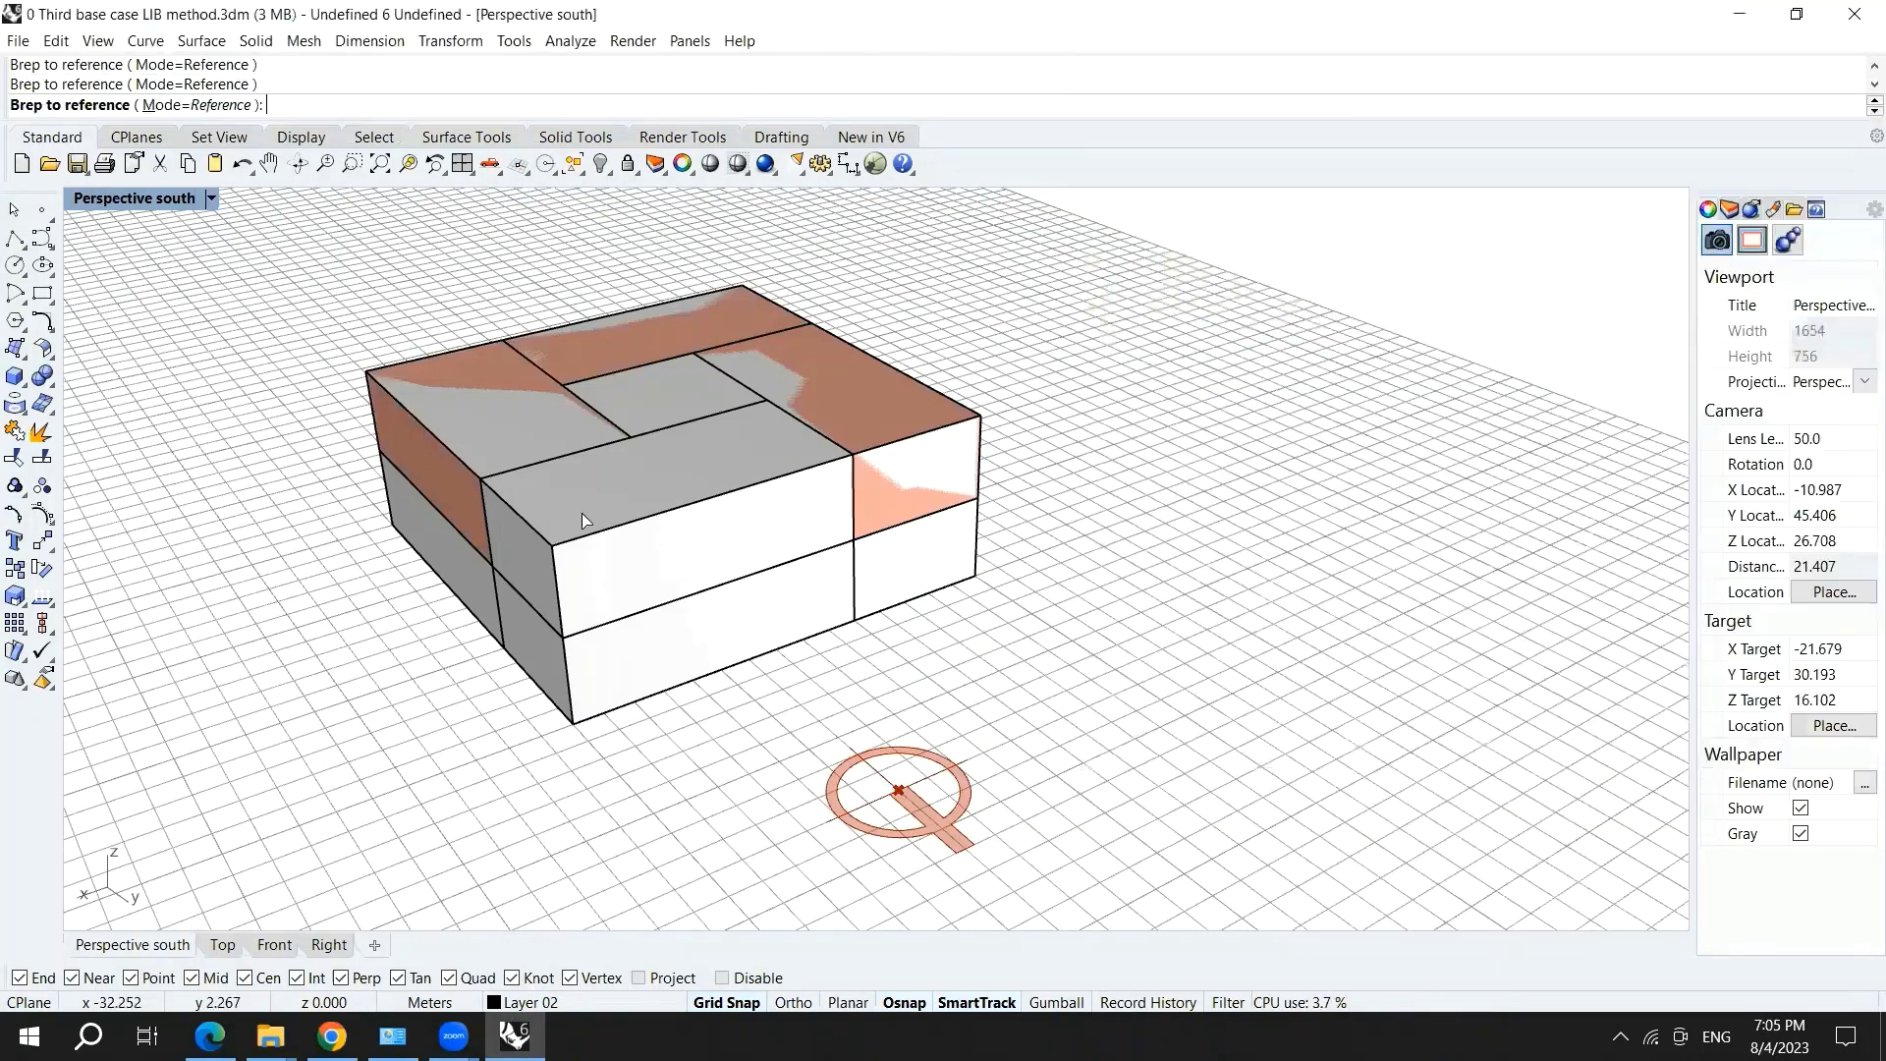
key(Return)
right_click(1299, 529)
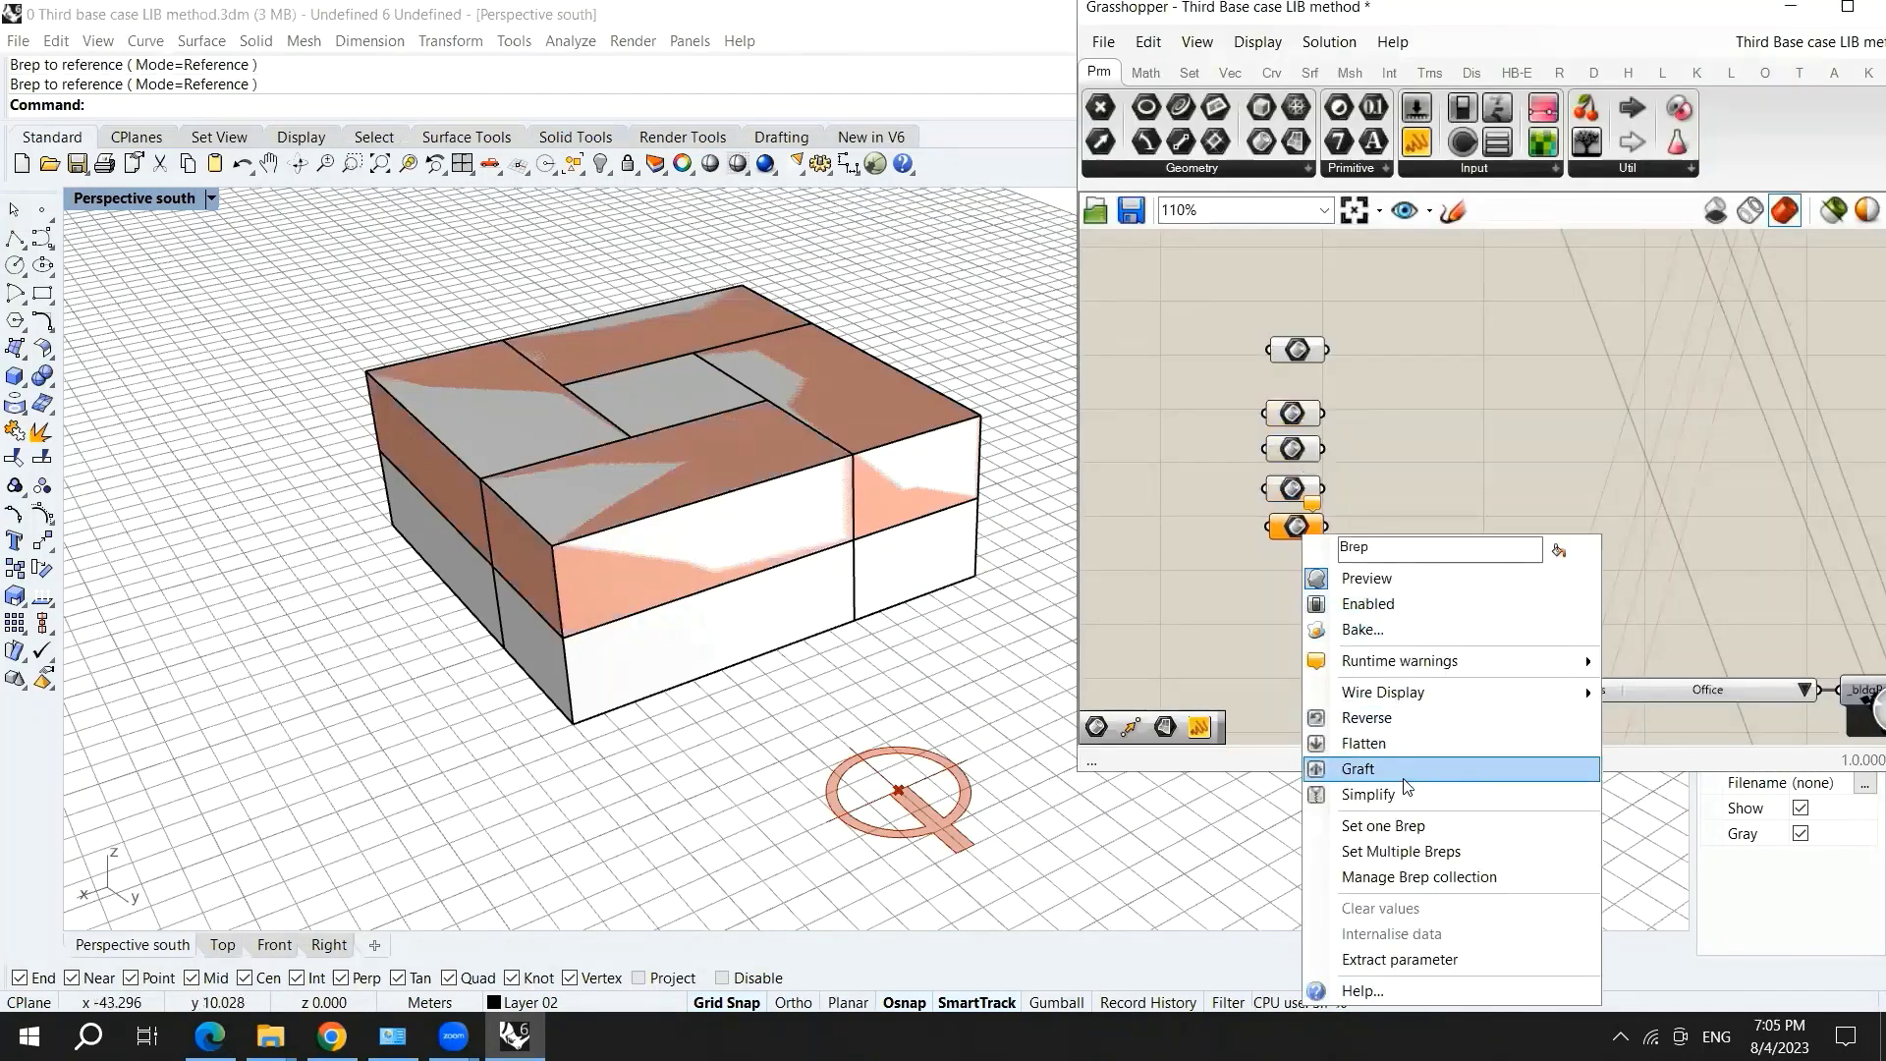
click(1405, 829)
click(664, 389)
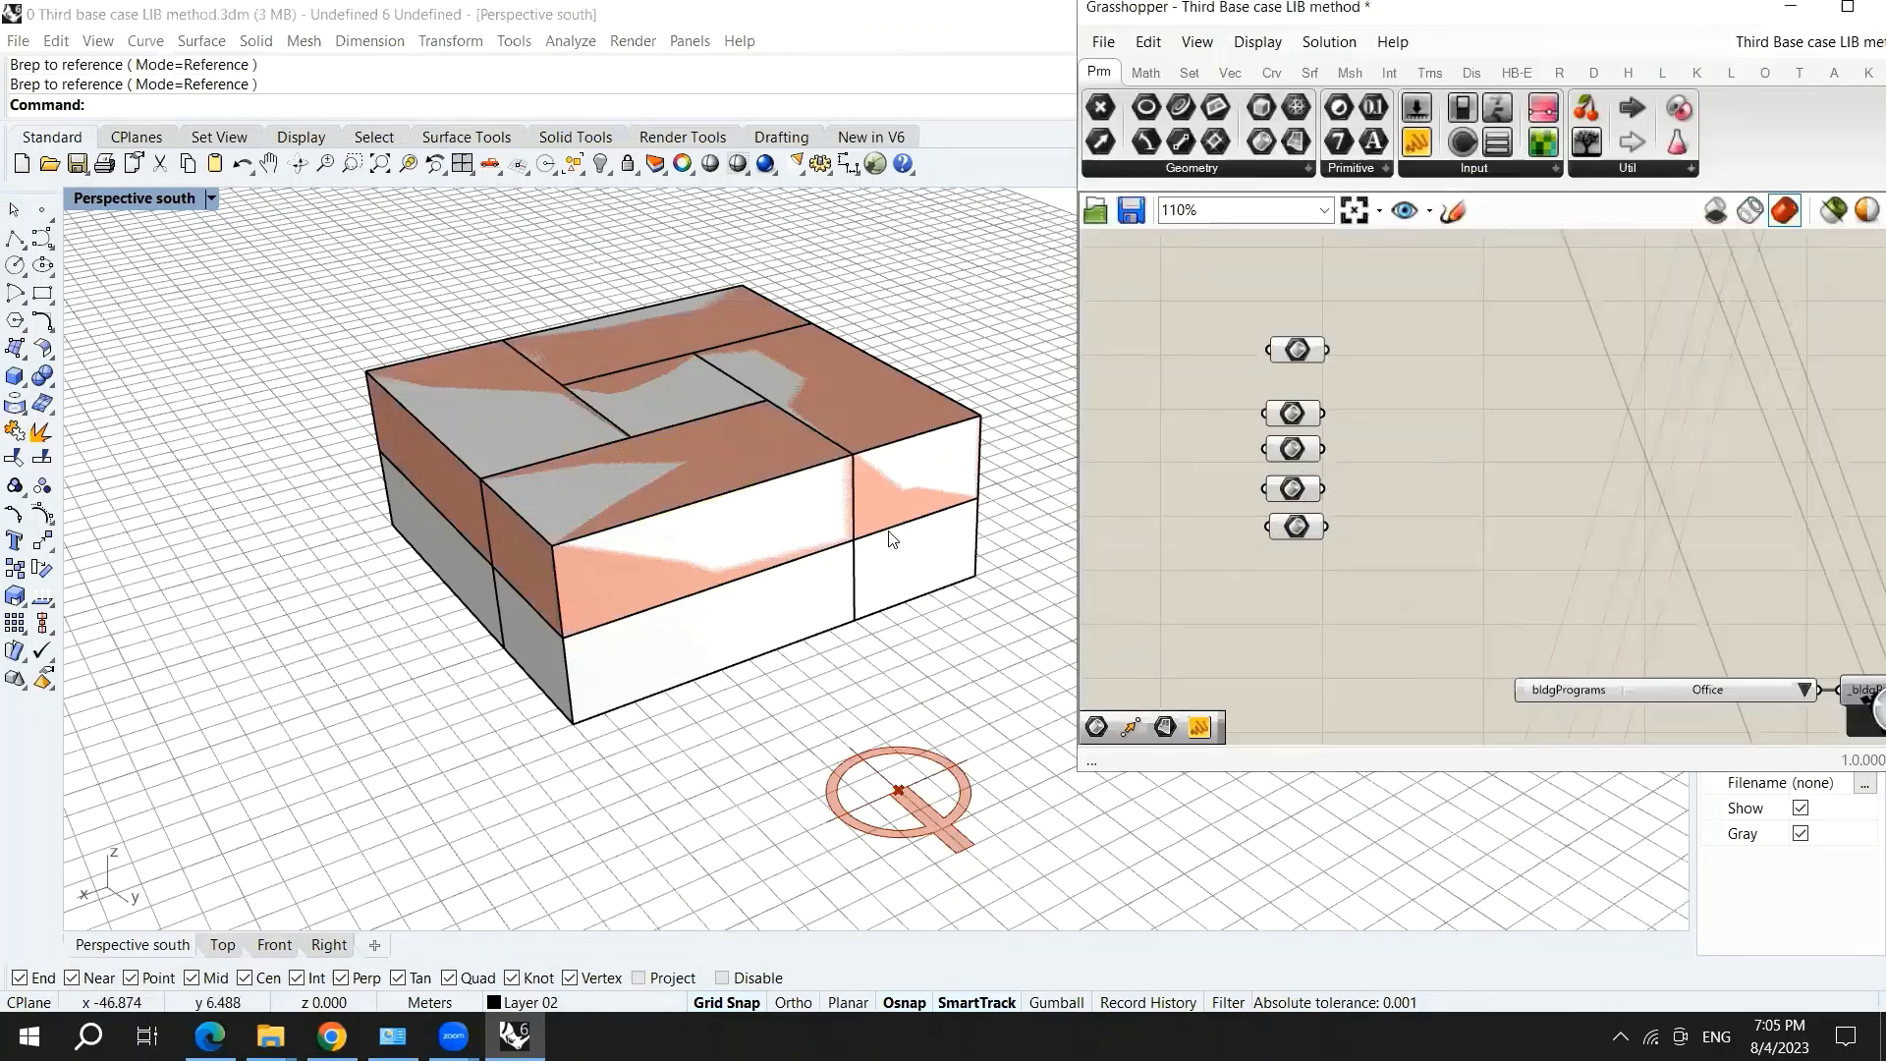
- Select the five upper boxes in Rhino and hide them
shift+click(456, 412)
shift+click(609, 349)
shift+click(662, 375)
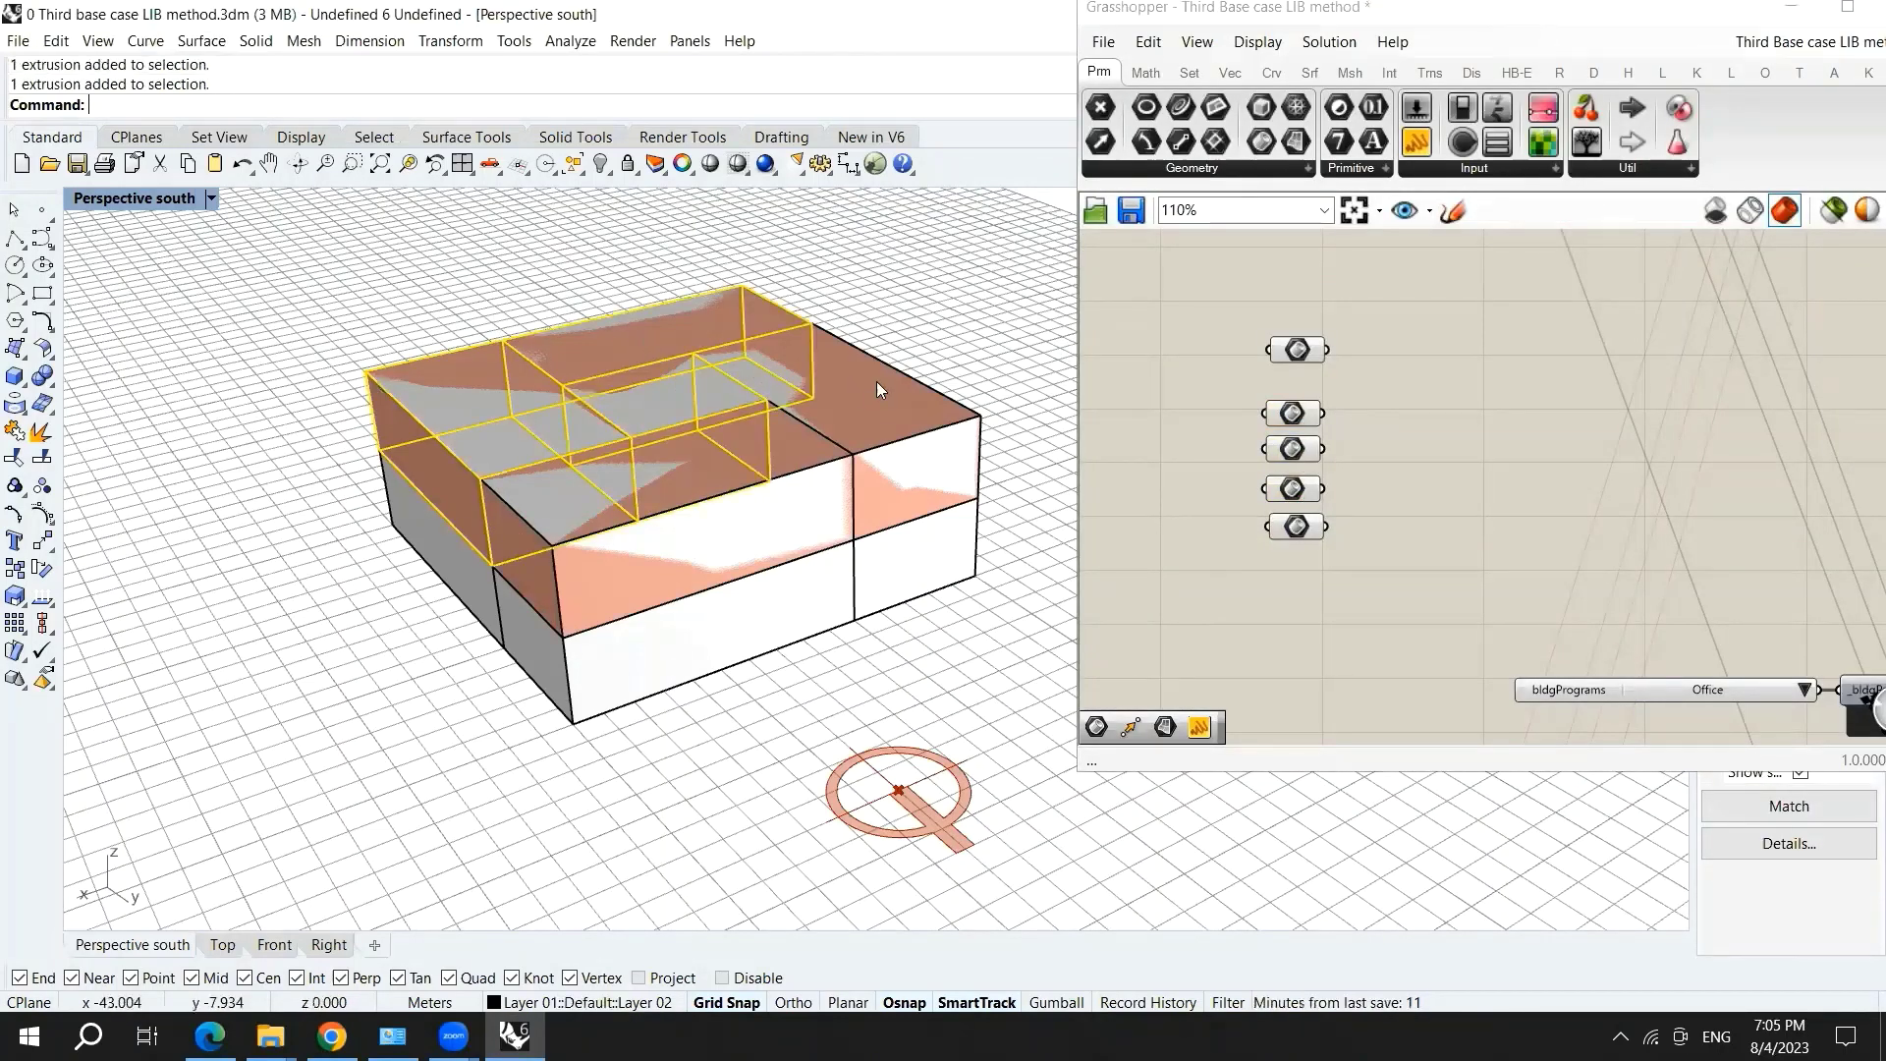
shift+click(876, 381)
shift+click(688, 589)
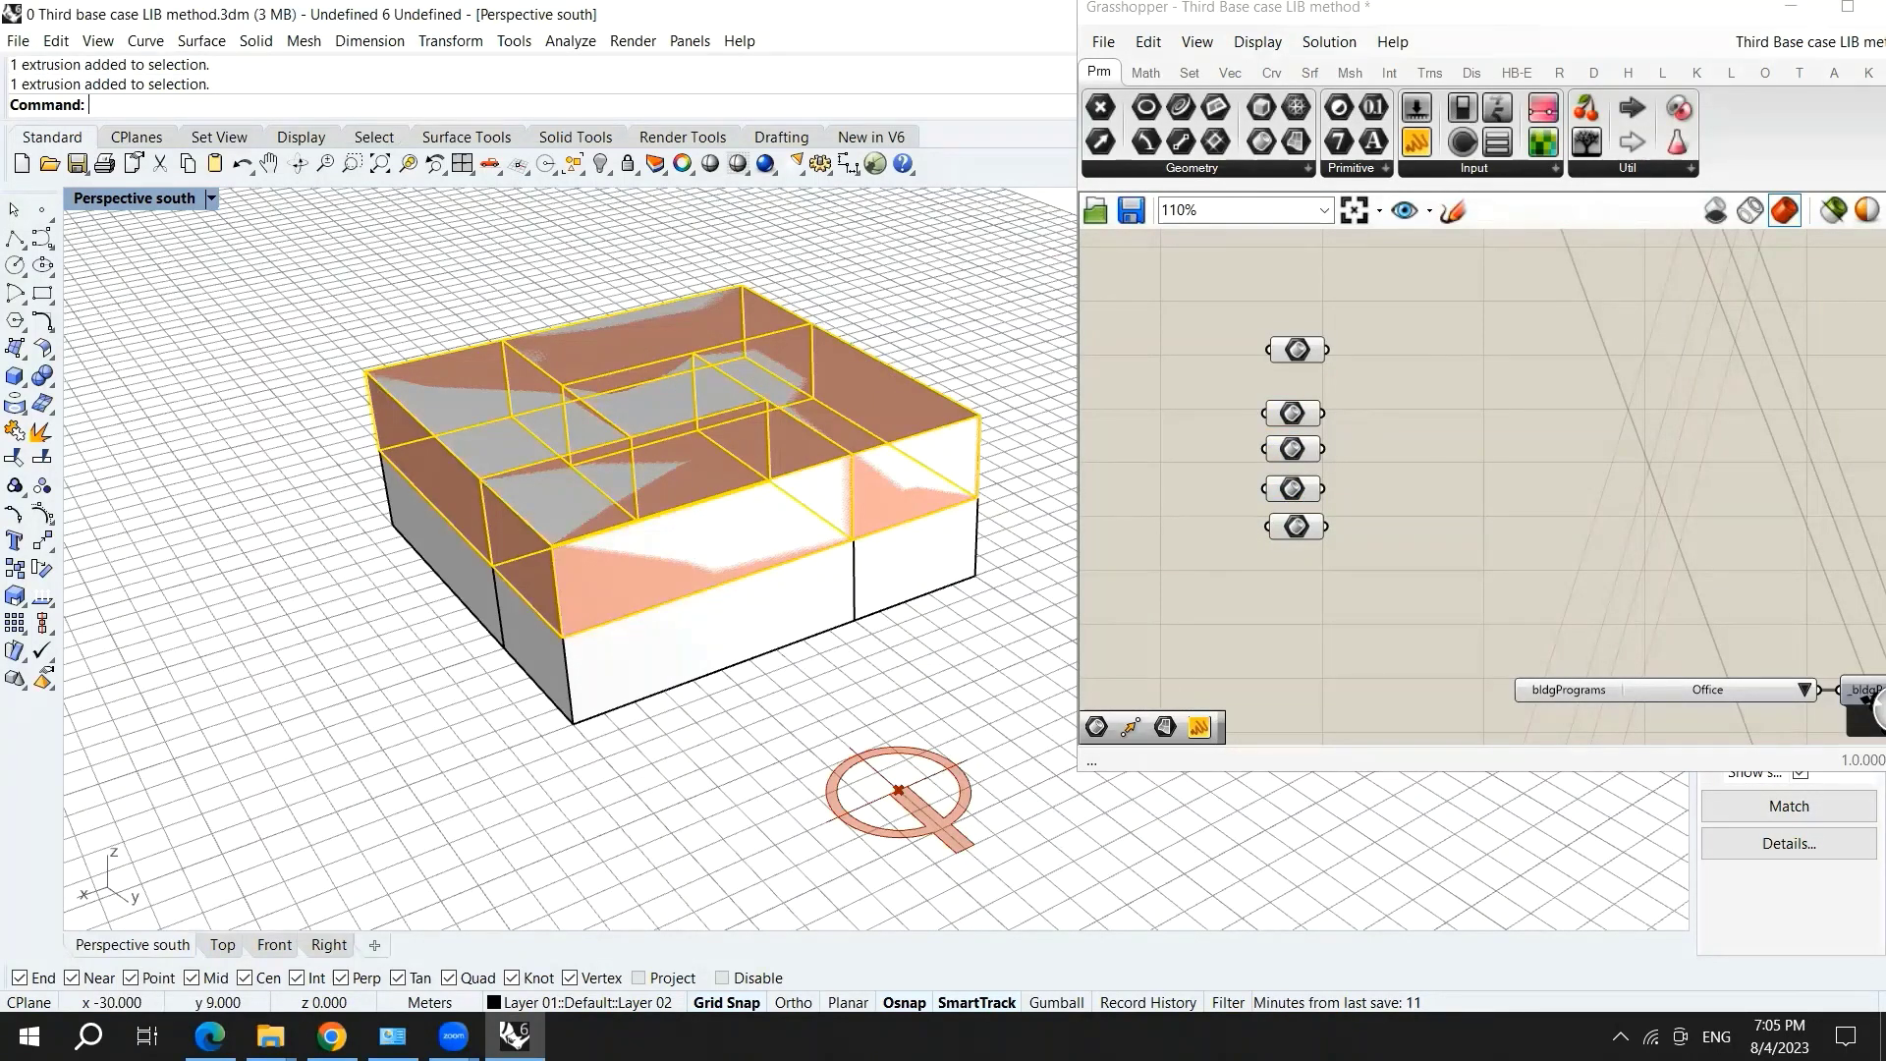
text(hide)
key(Return)
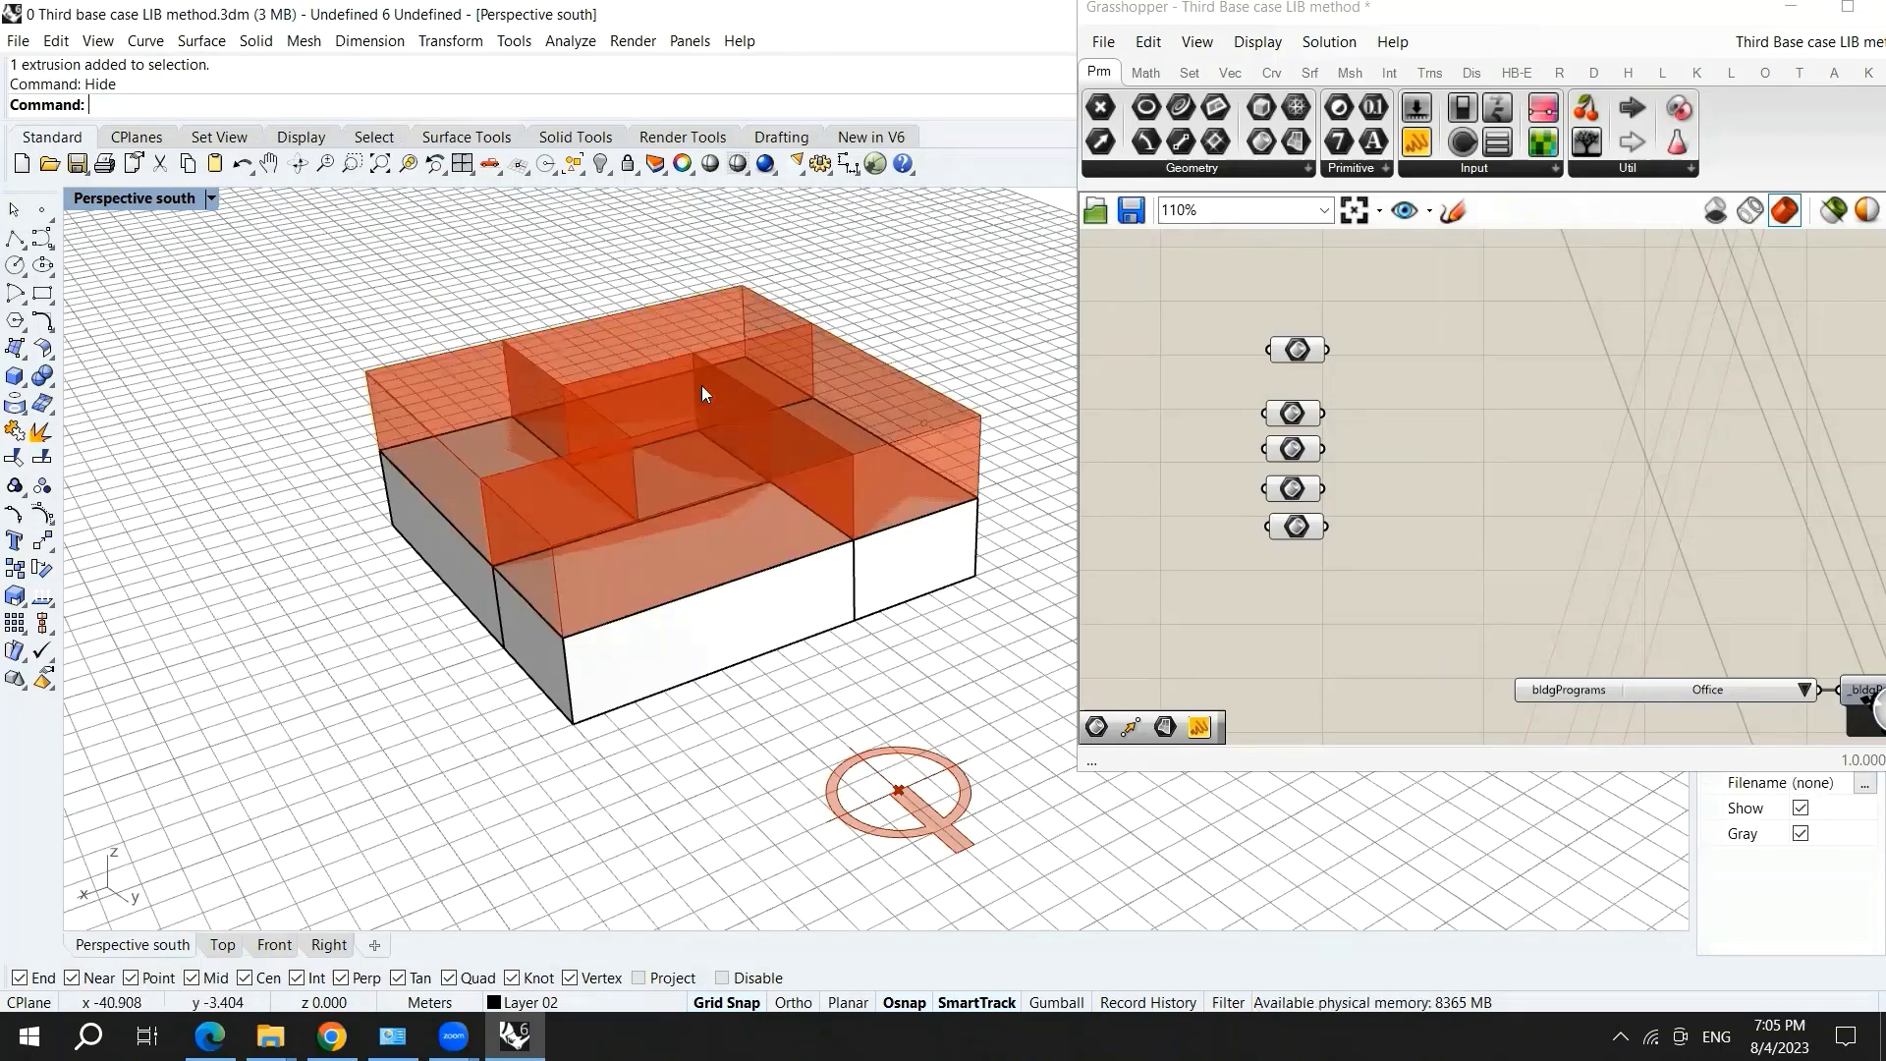
- Duplicate the five Brep parameters into a second column below the originals
drag(1232, 311, 1474, 662)
alt+drag(1297, 350, 1298, 683)
click(1197, 532)
scroll(1254, 401, down, 3)
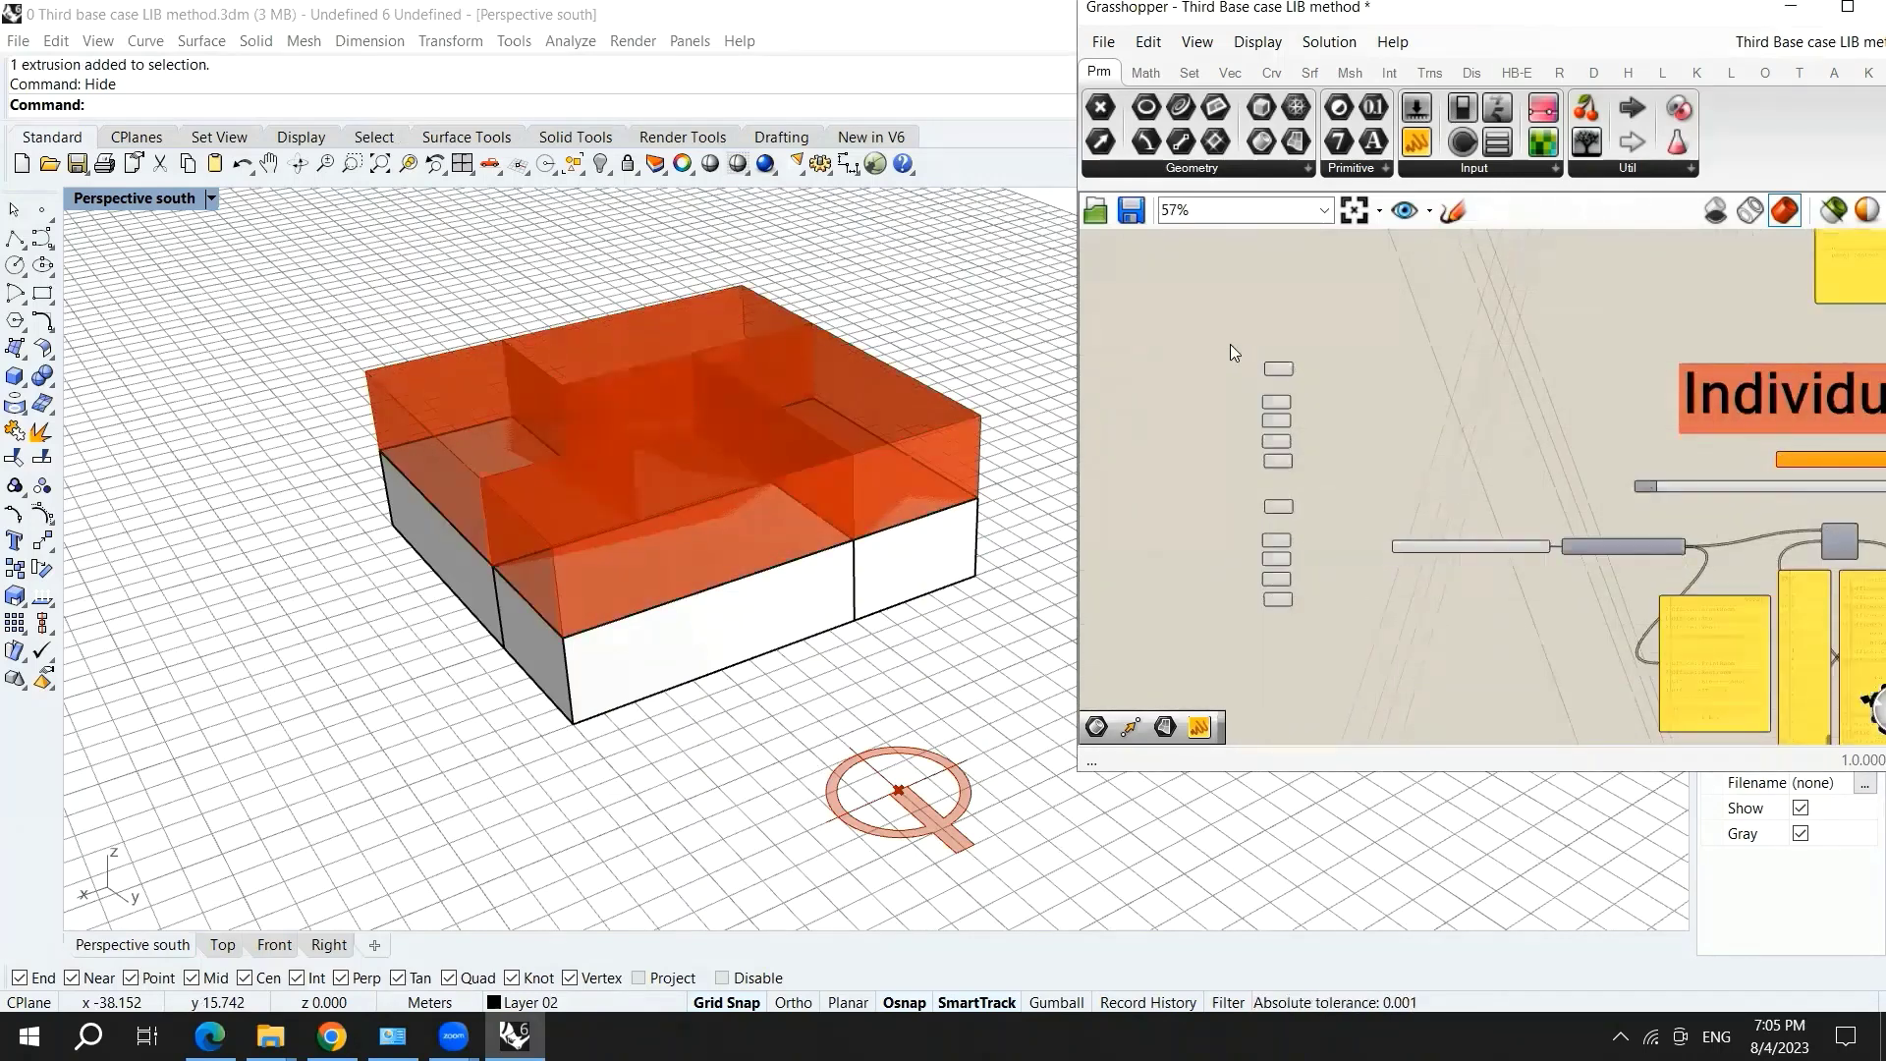
drag(1326, 419, 1228, 619)
scroll(1272, 348, up, 3)
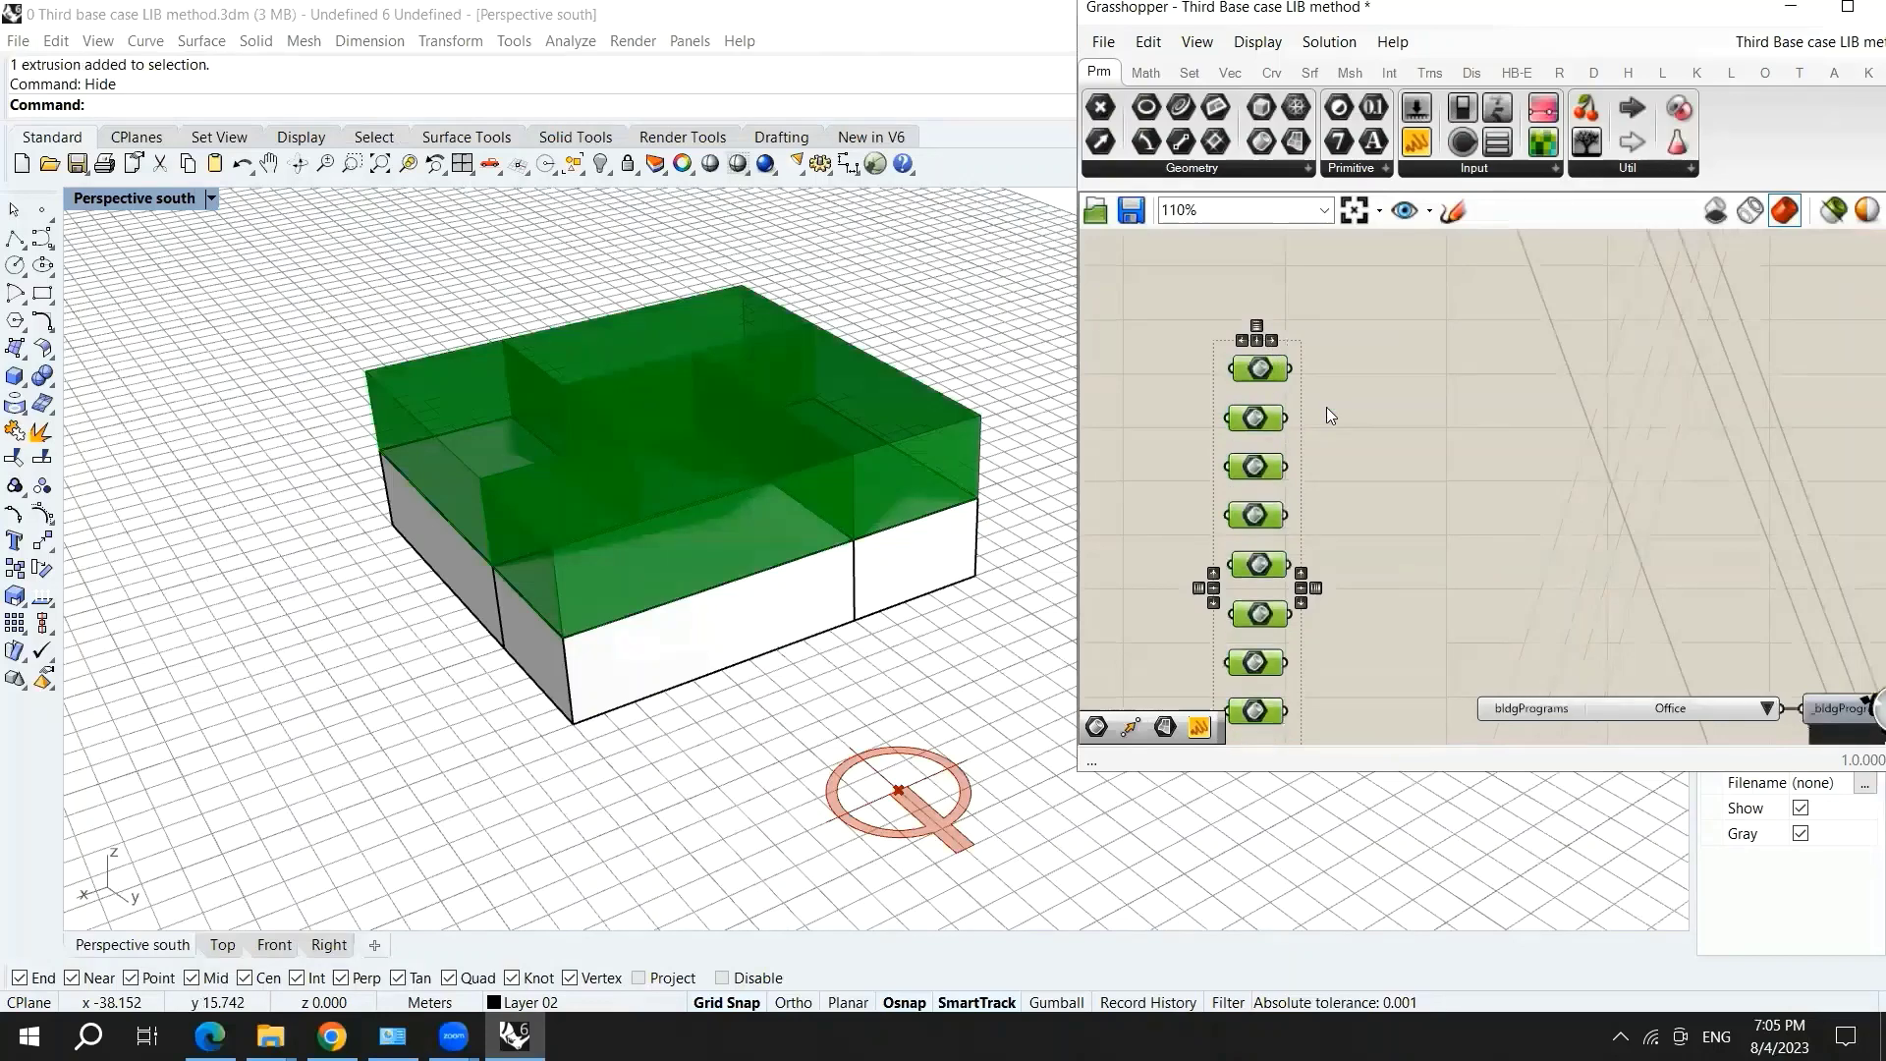
click(1293, 396)
drag(1196, 320, 1360, 616)
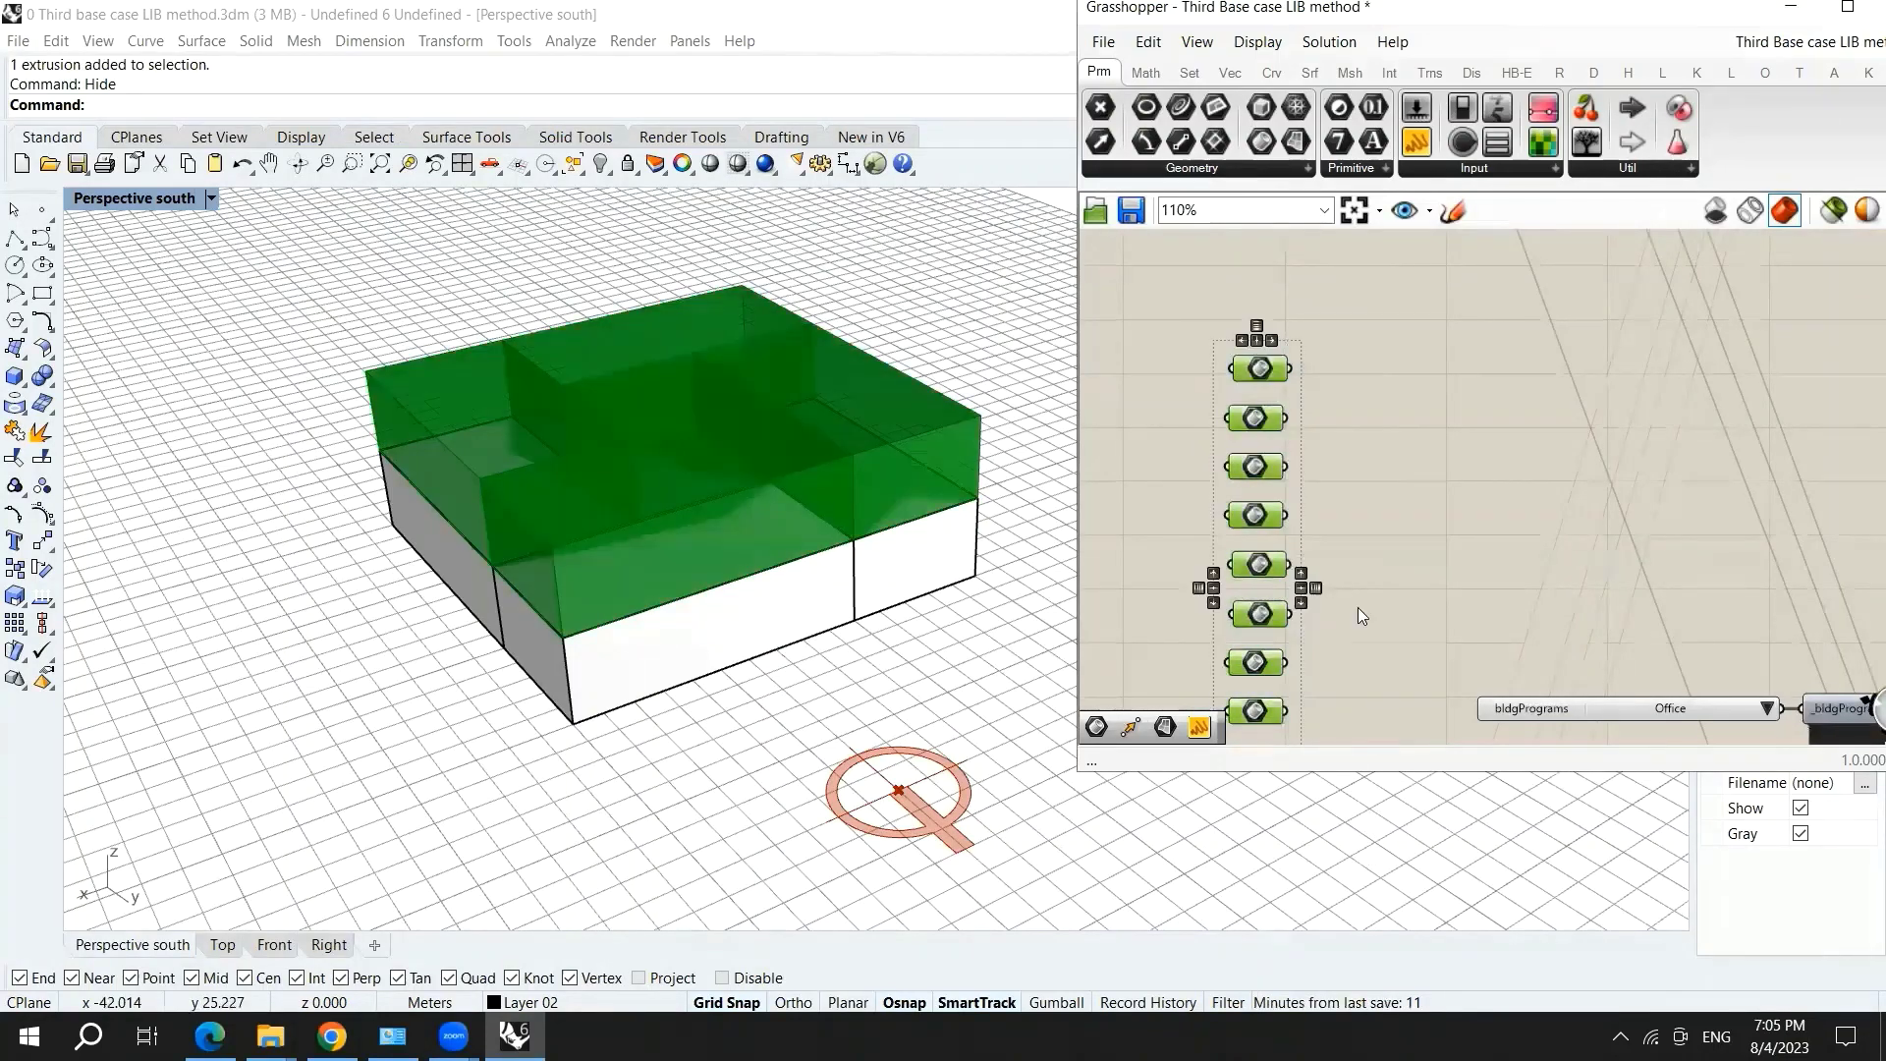
click(1370, 444)
scroll(1312, 526, down, 3)
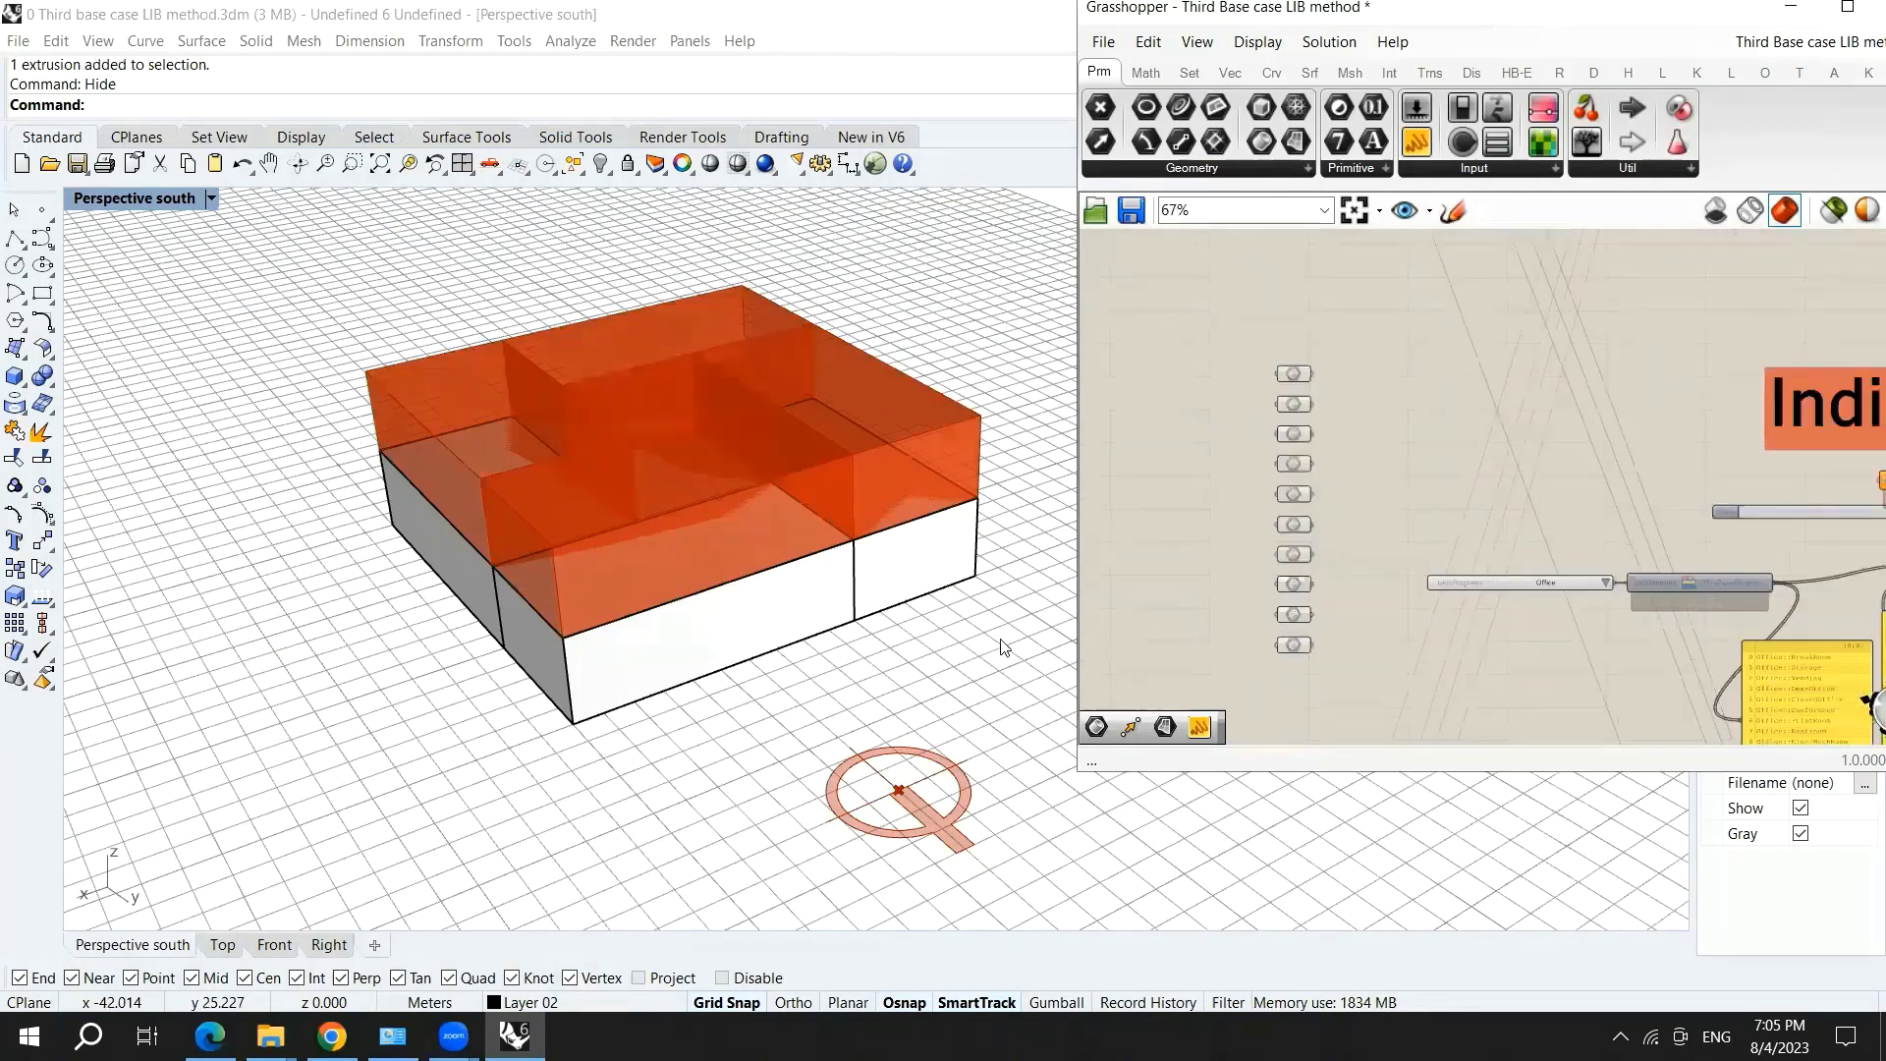
scroll(1327, 507, up, 2)
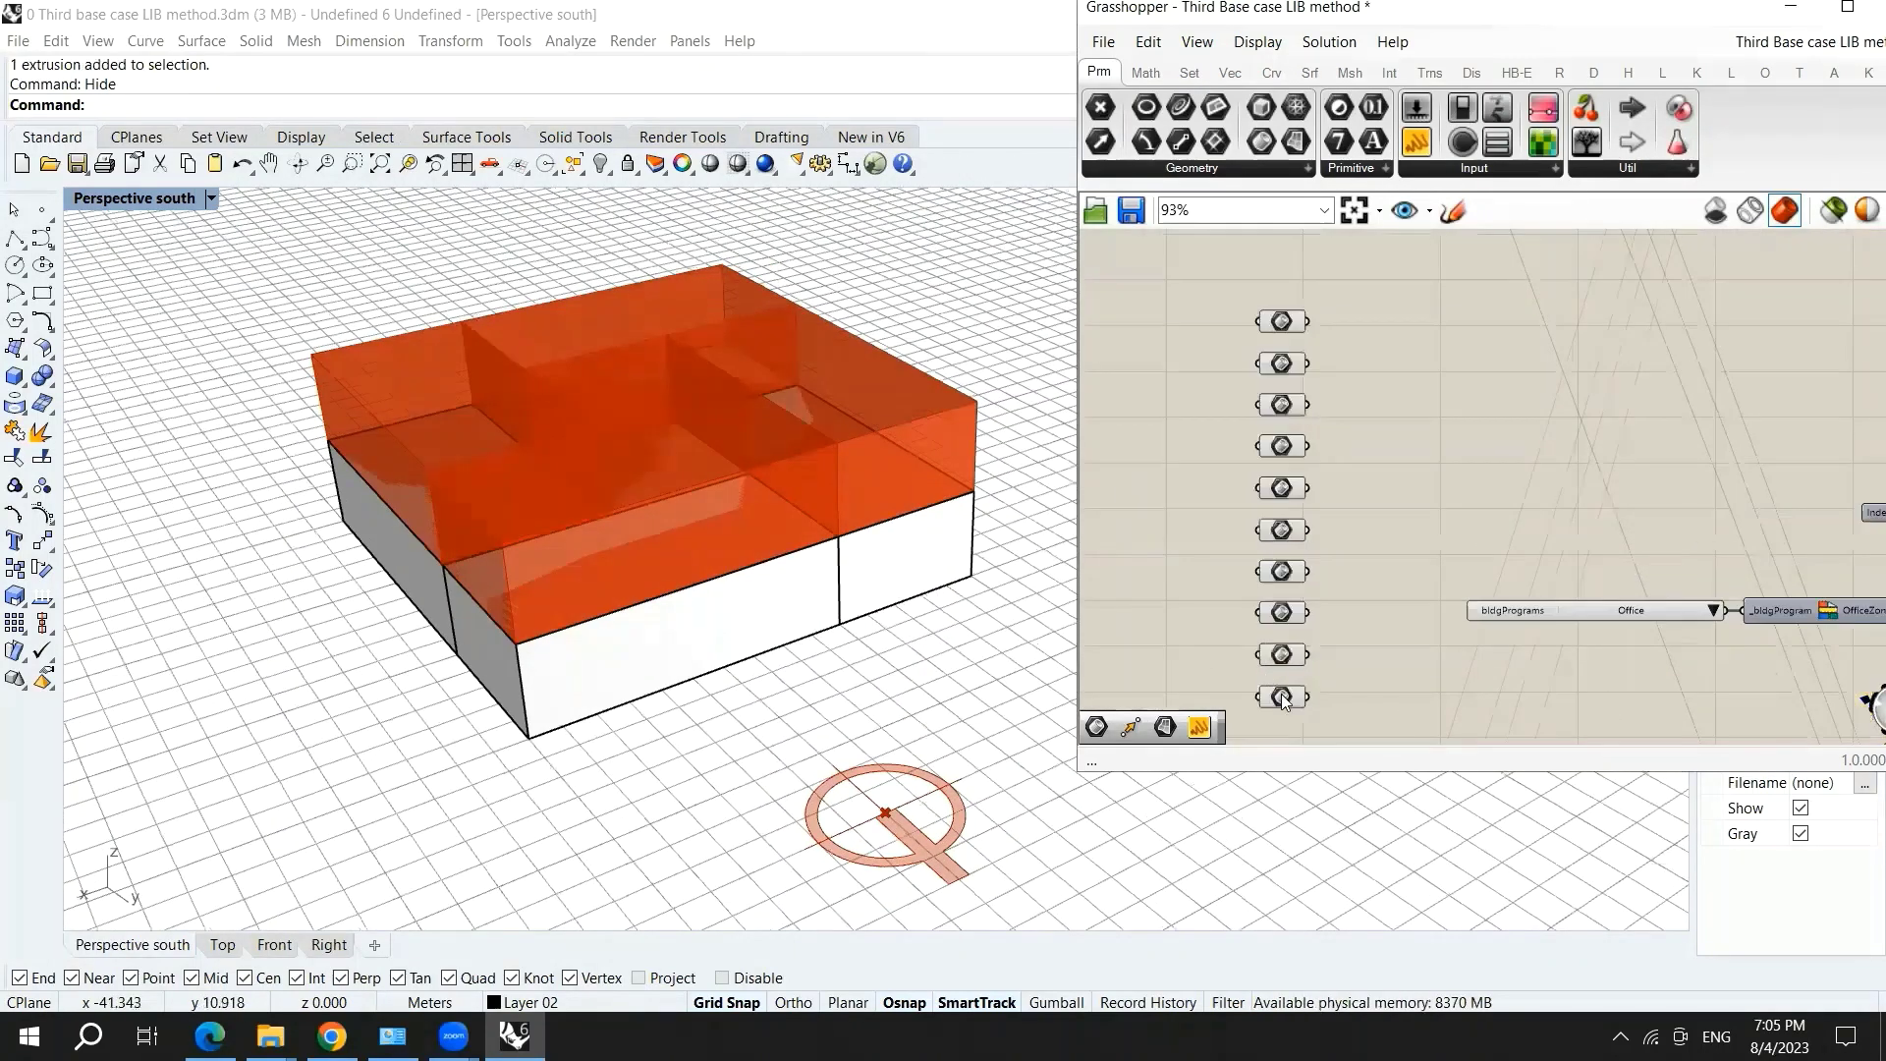
- Link three copied Brep parameters to the right, front and left lower boxes
right_click(1277, 697)
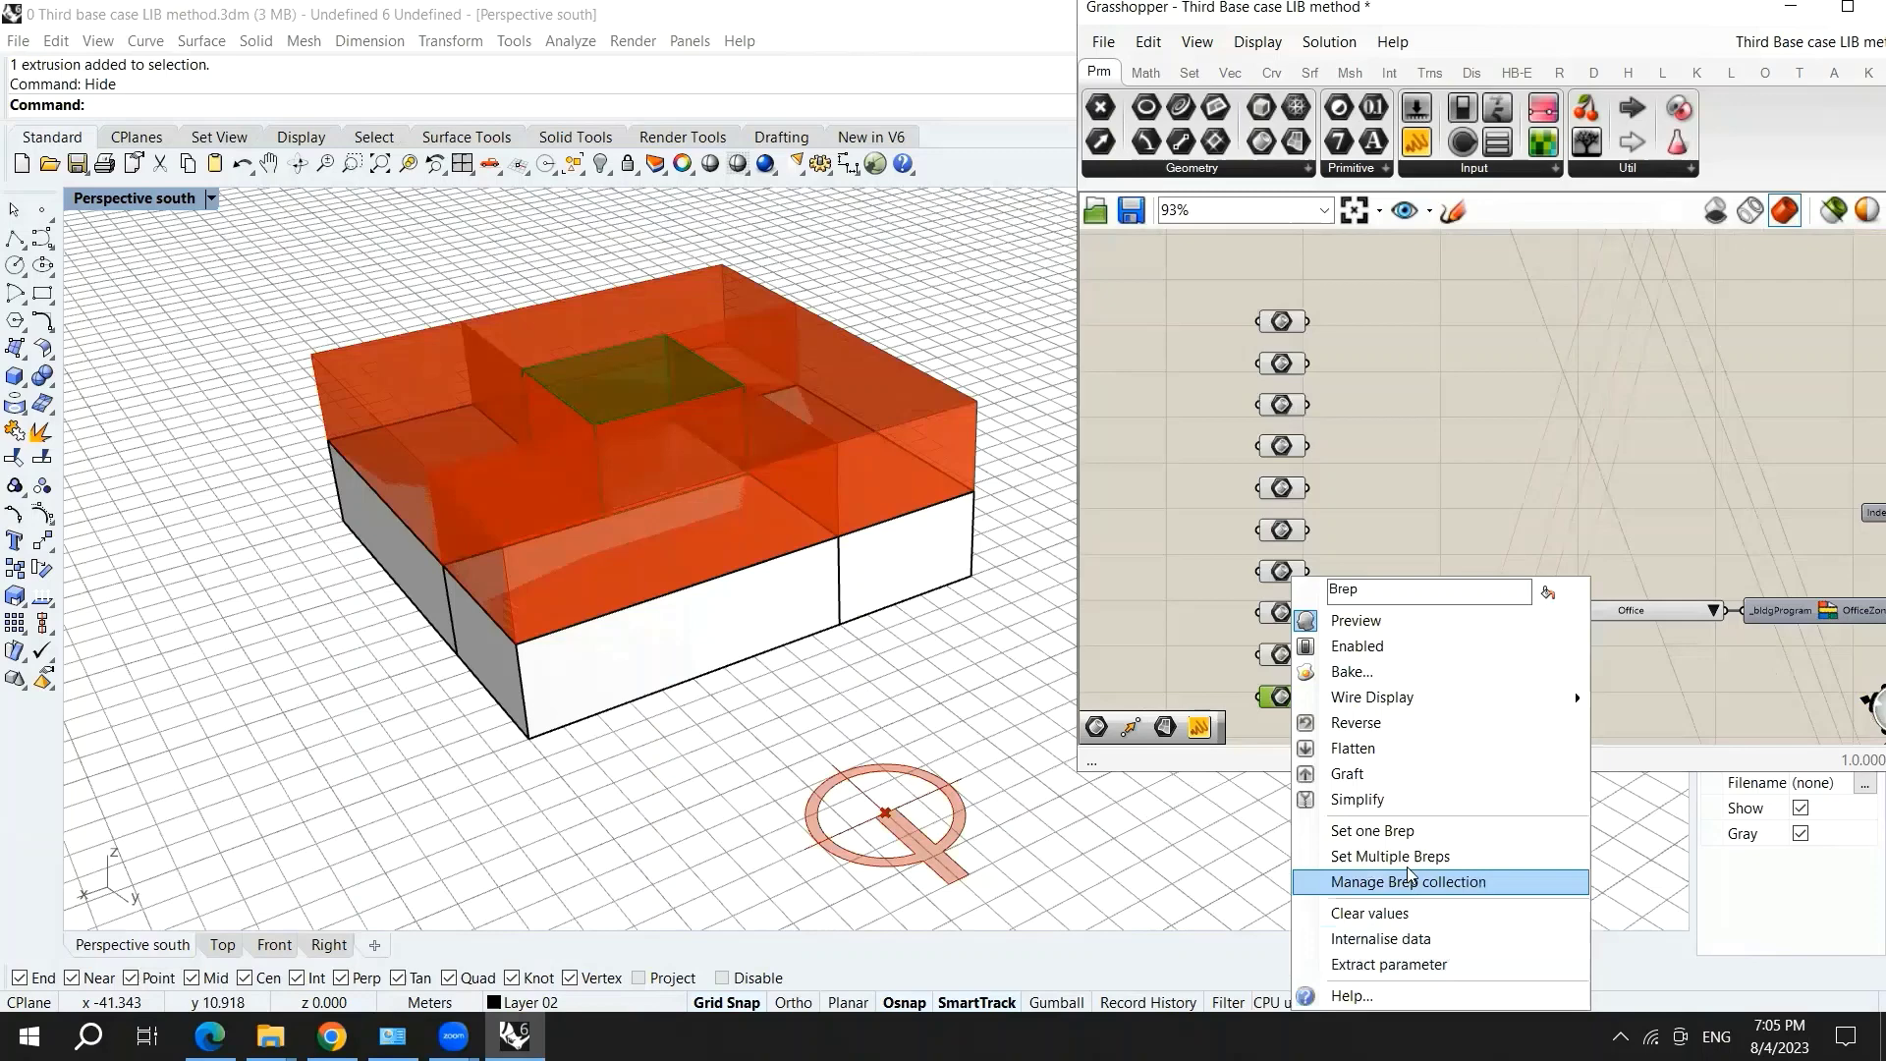
click(1391, 832)
click(903, 555)
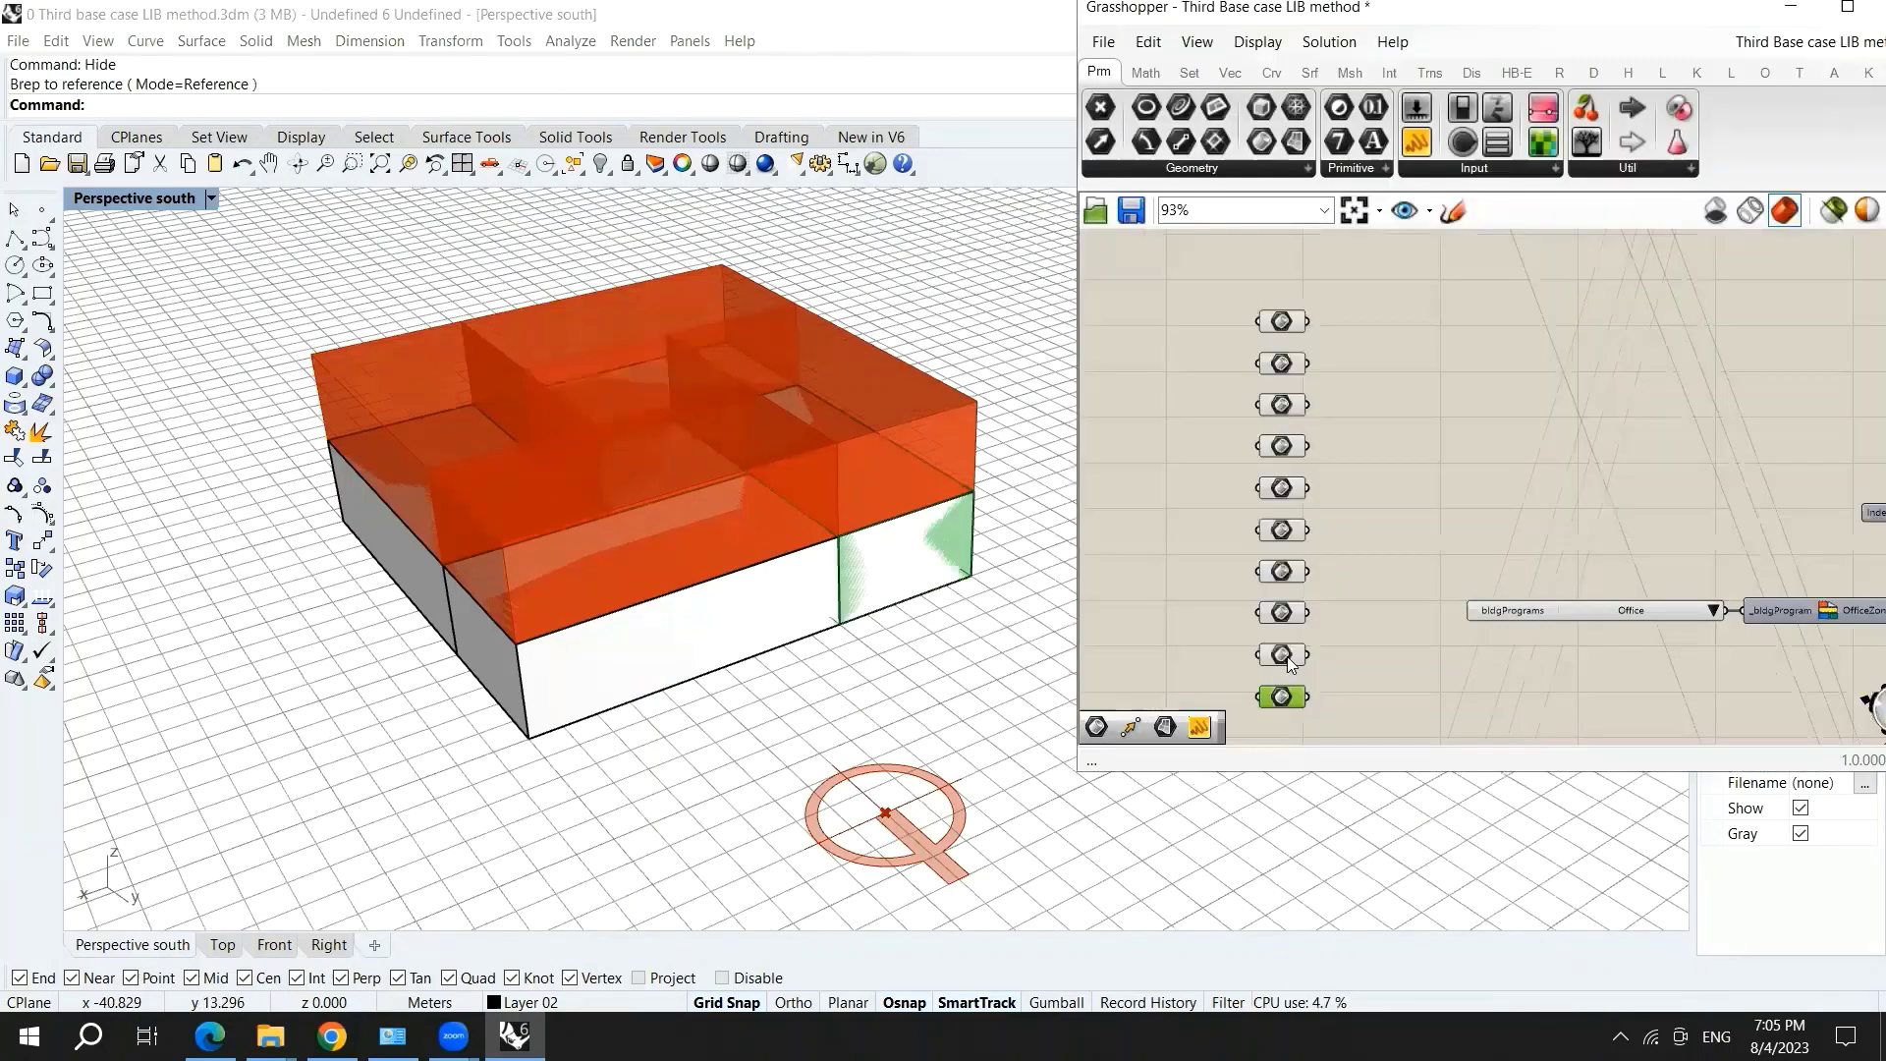
right_click(1277, 696)
click(1389, 832)
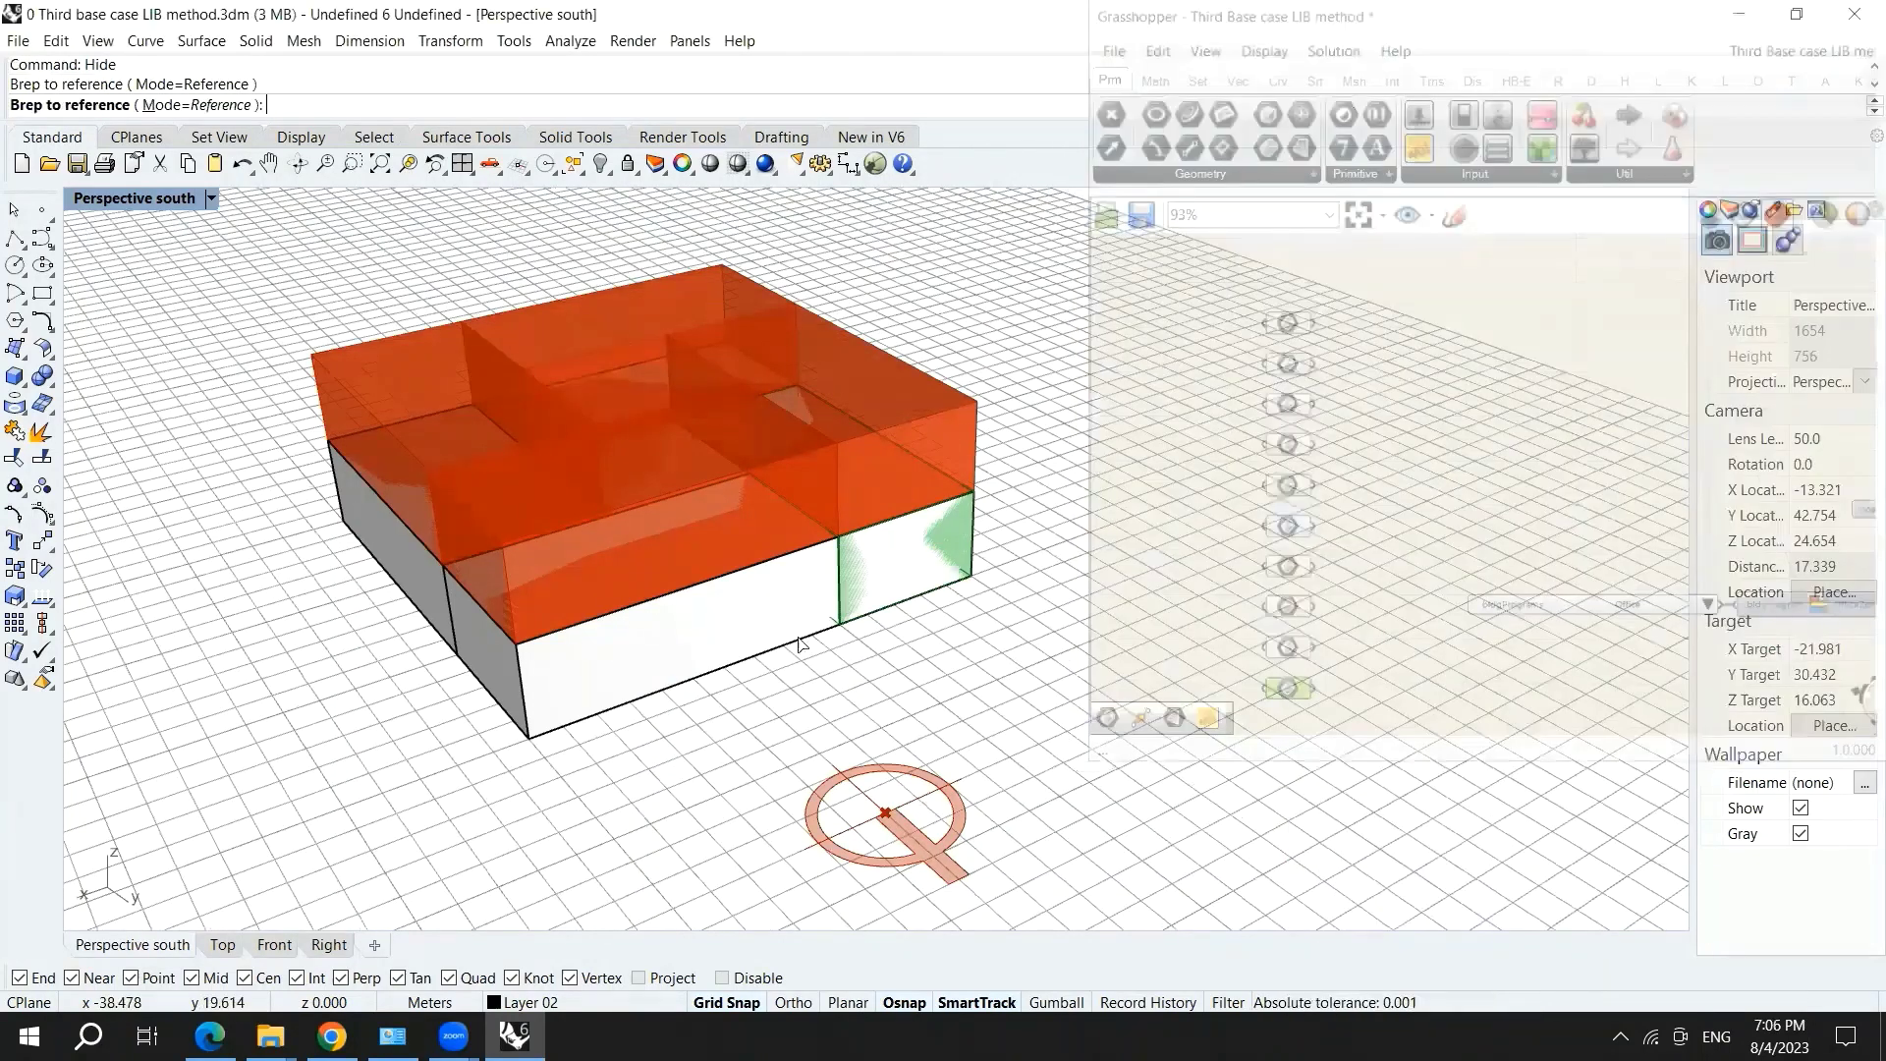
click(798, 641)
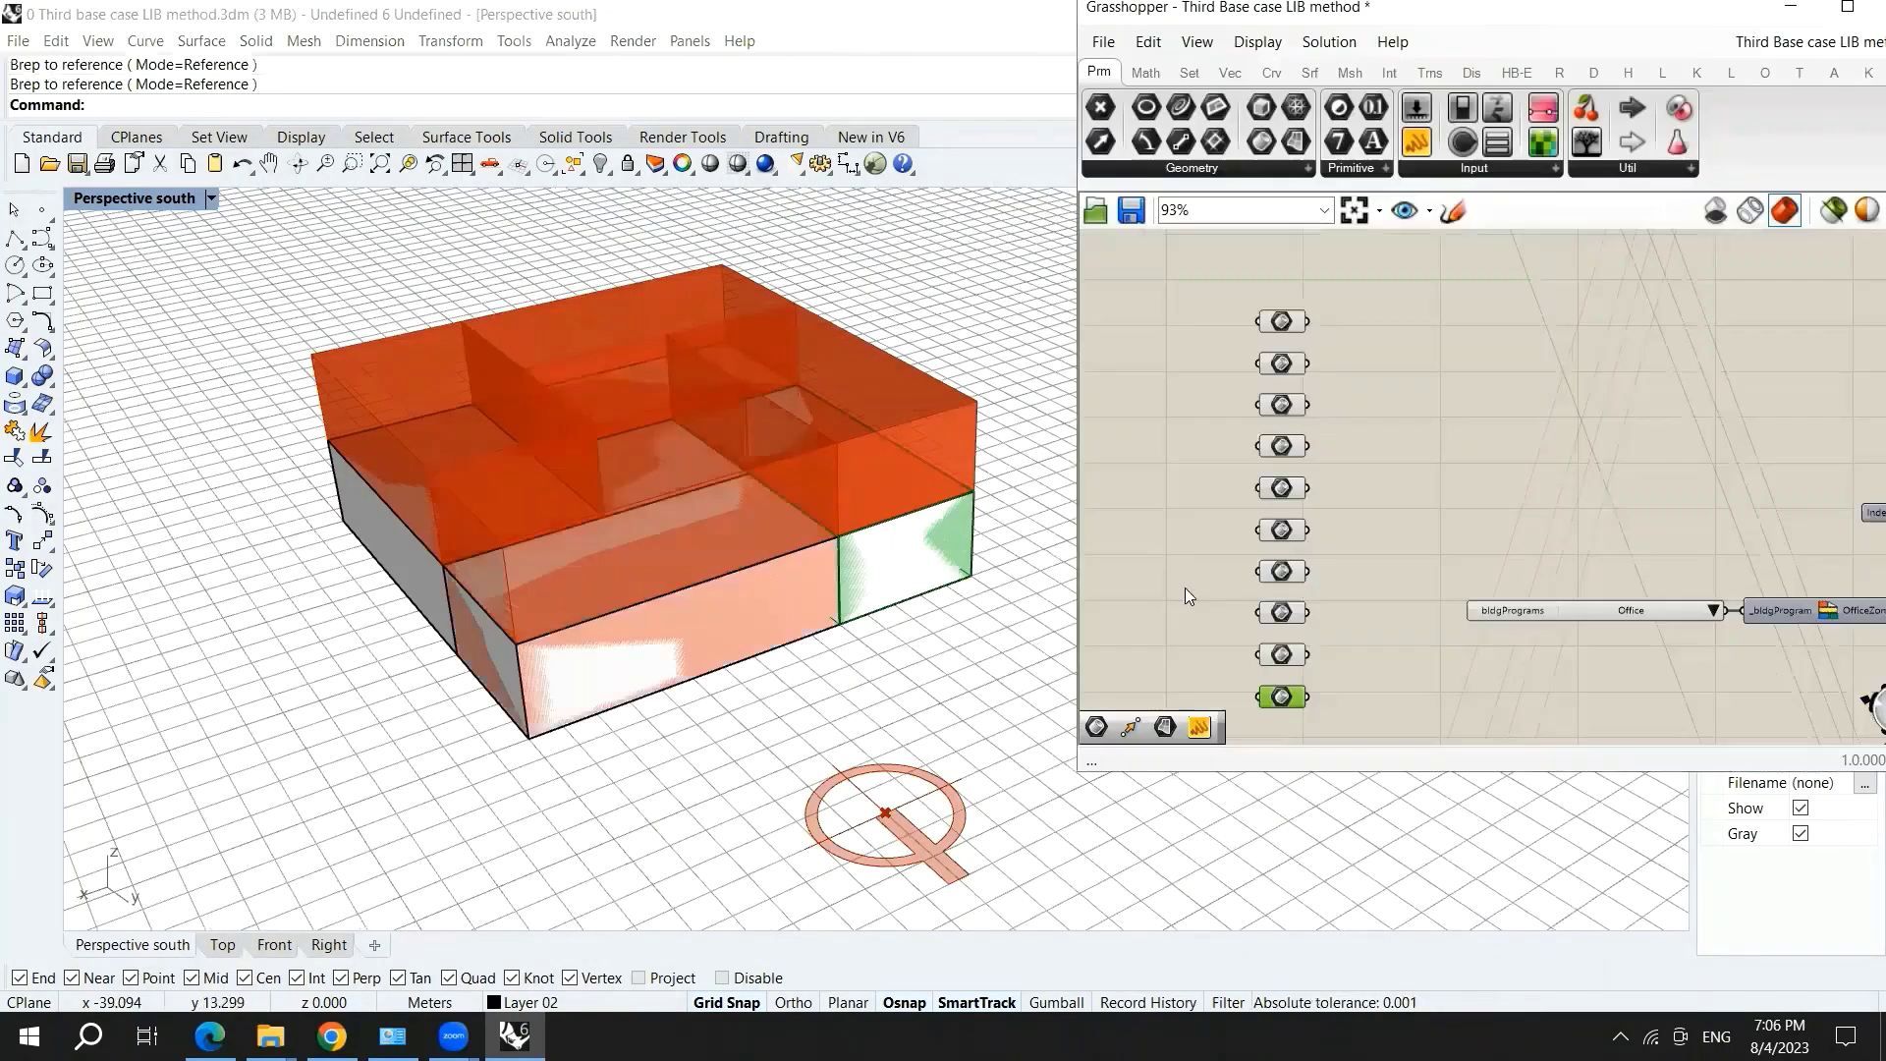
right_click(1282, 614)
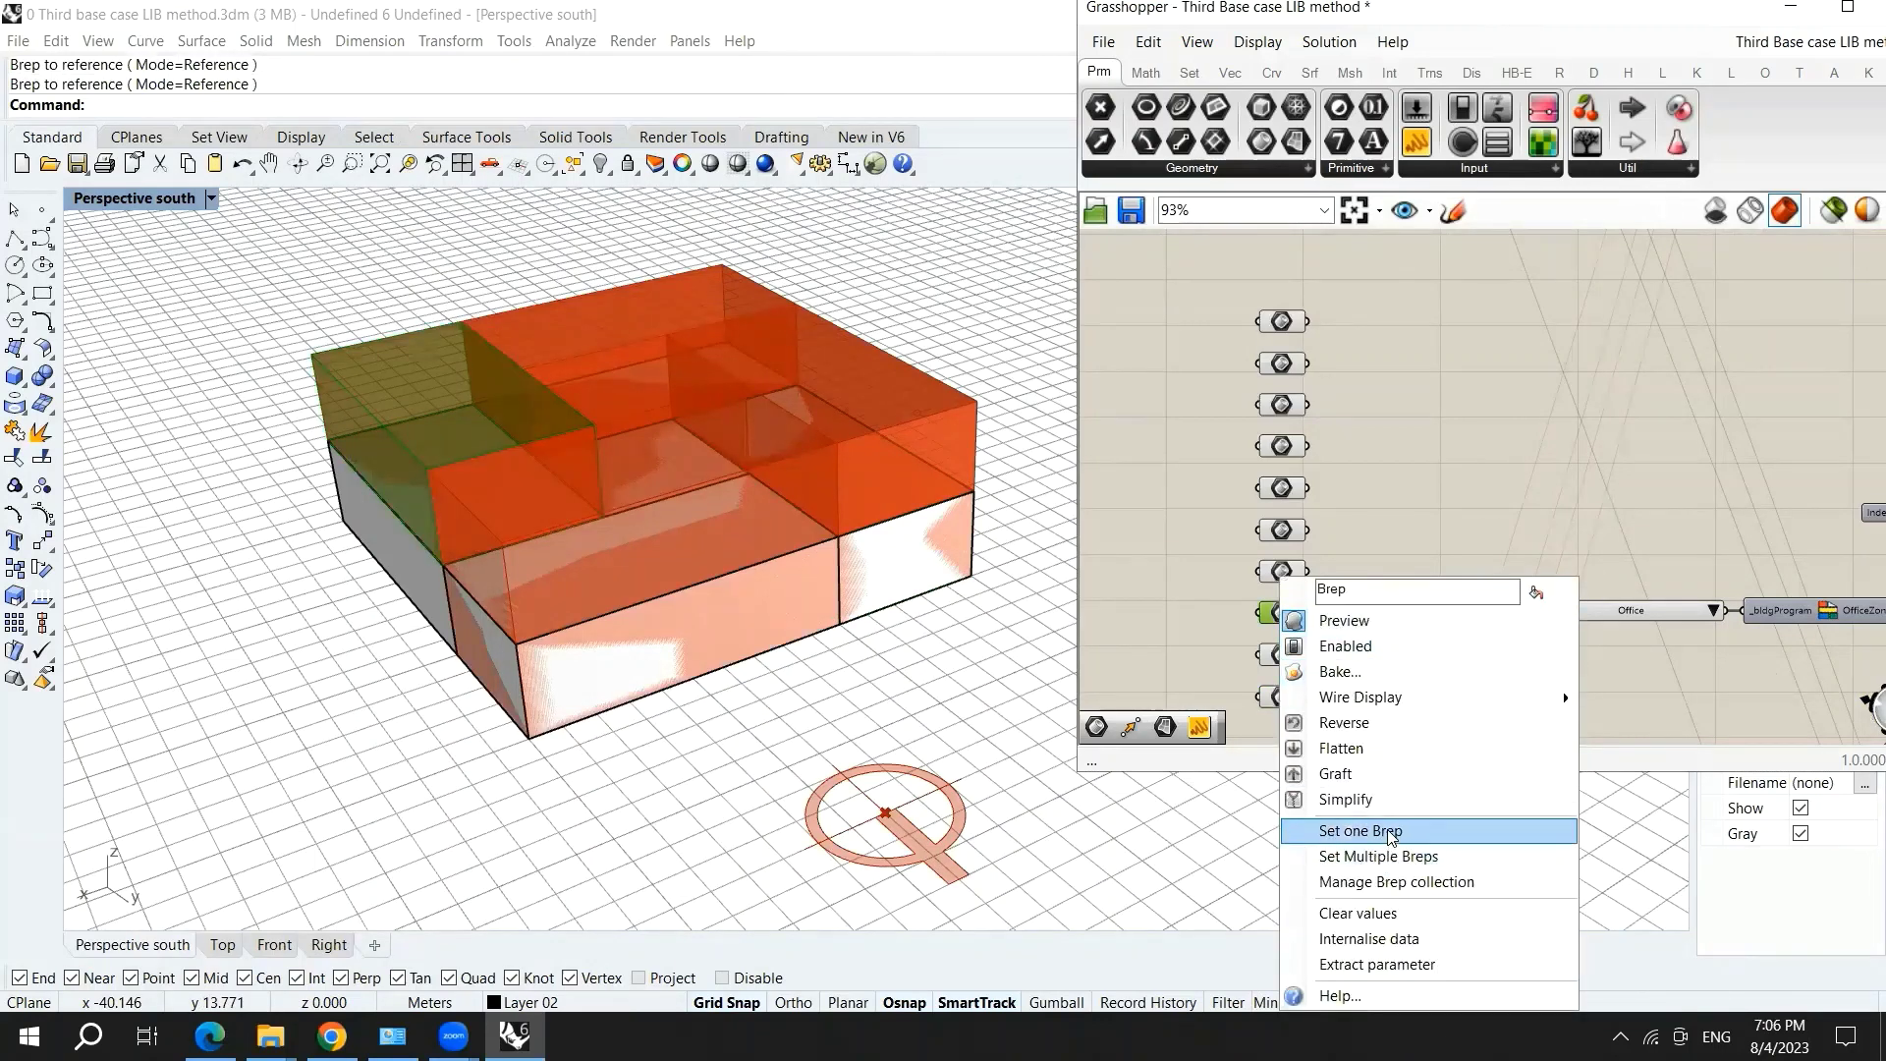
click(1391, 832)
click(403, 548)
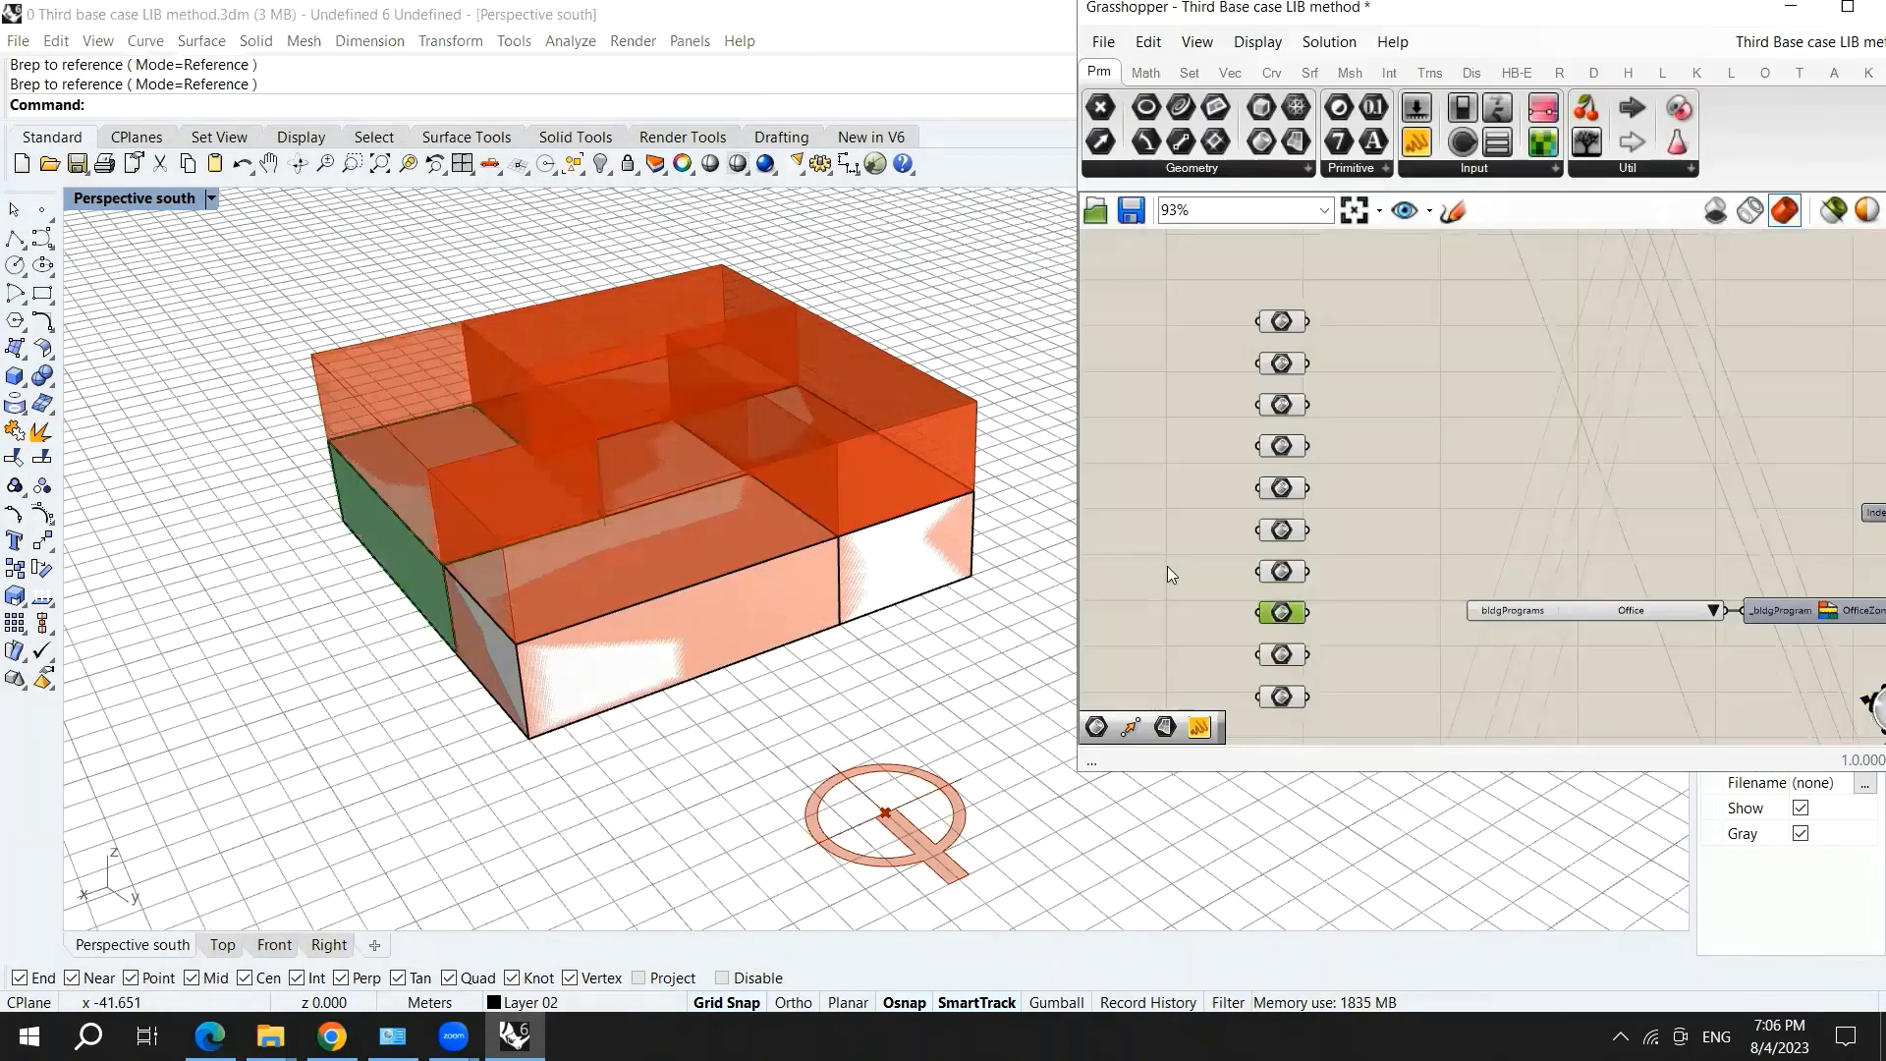
- Link the last two copied Brep parameters to their remaining boxes
right_click(1282, 572)
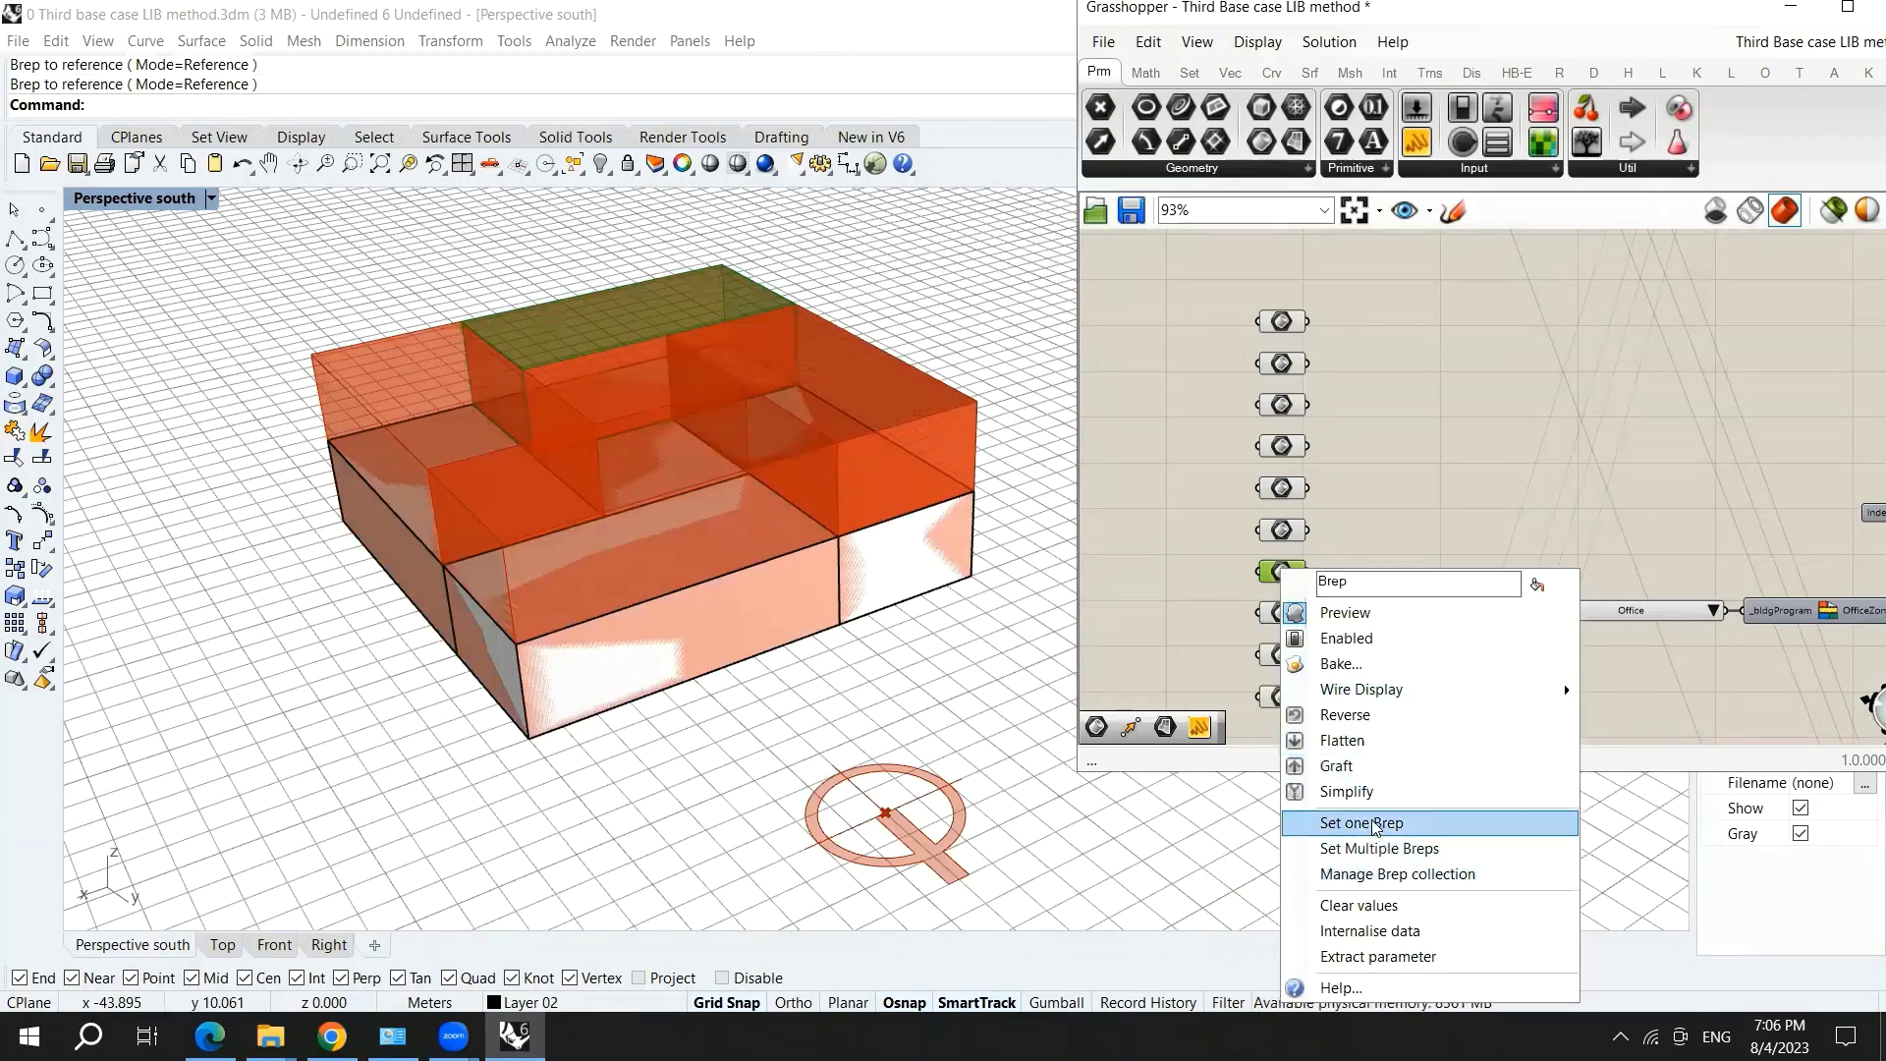
click(1375, 826)
click(611, 414)
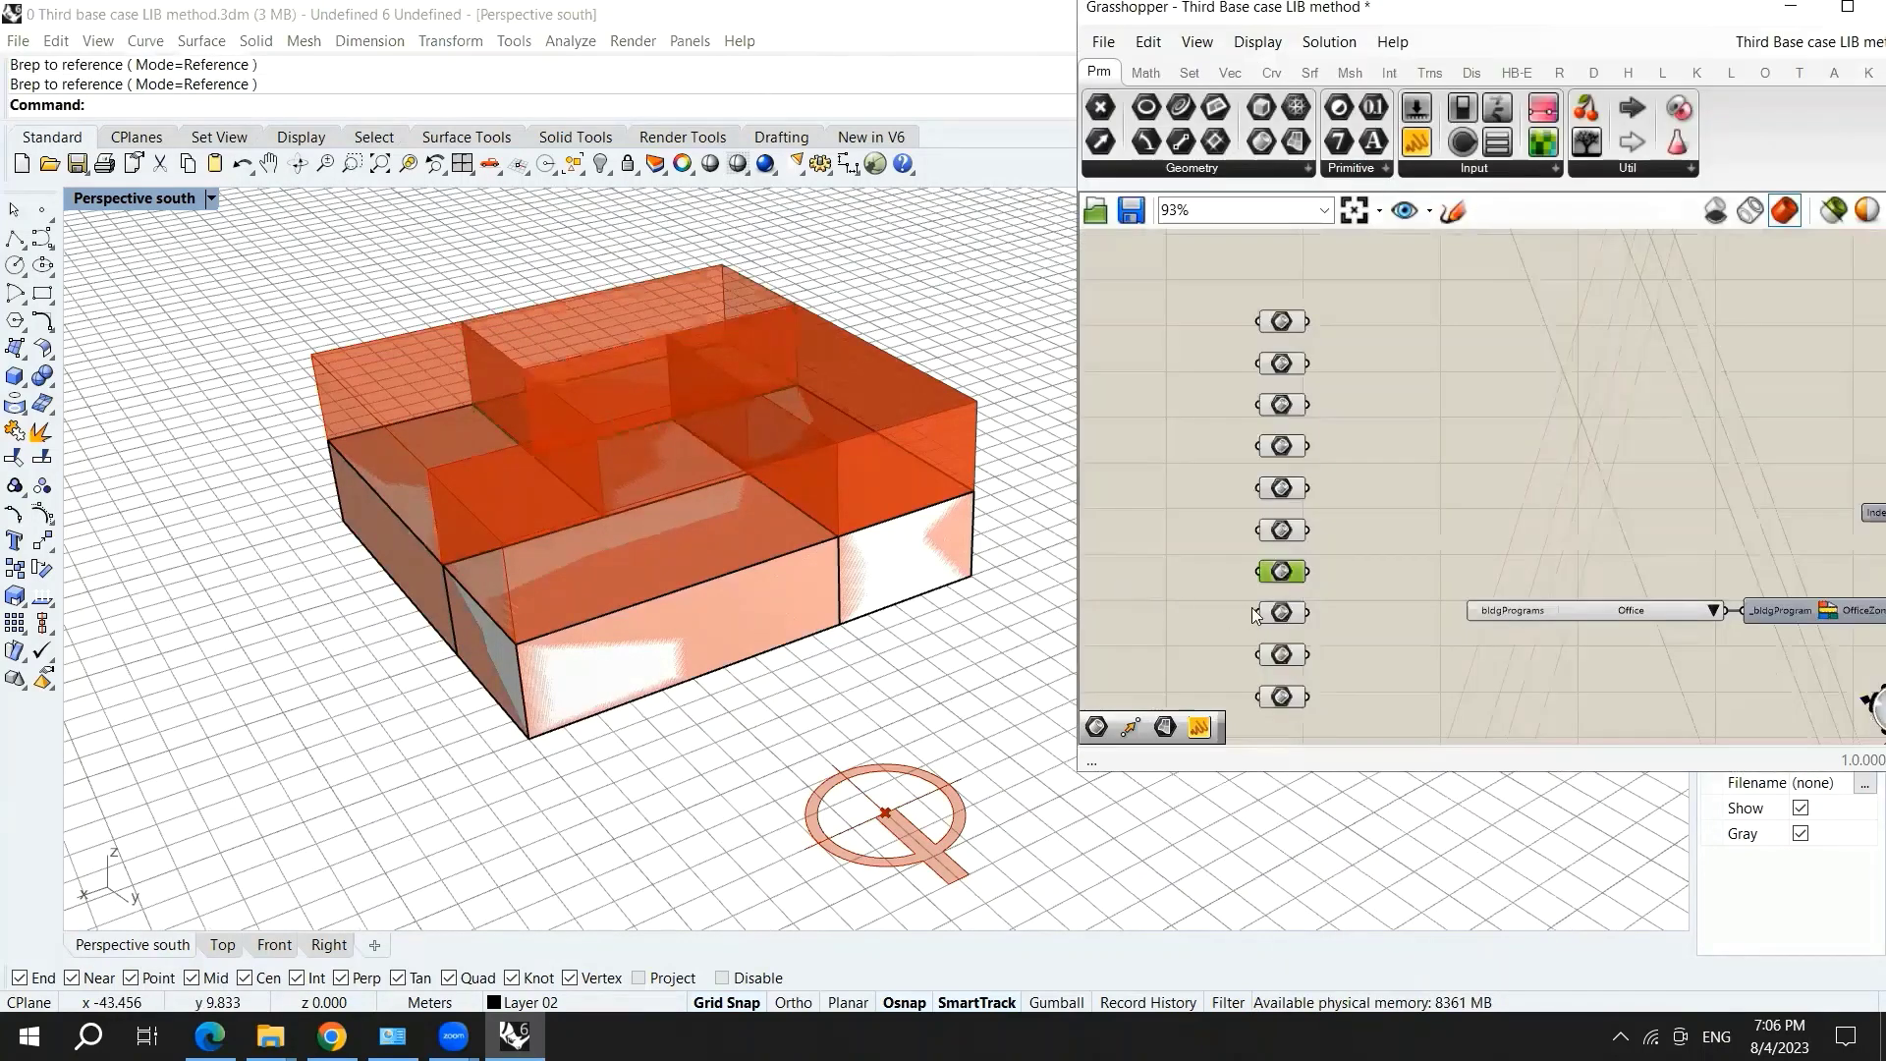
click(1280, 533)
right_click(1280, 536)
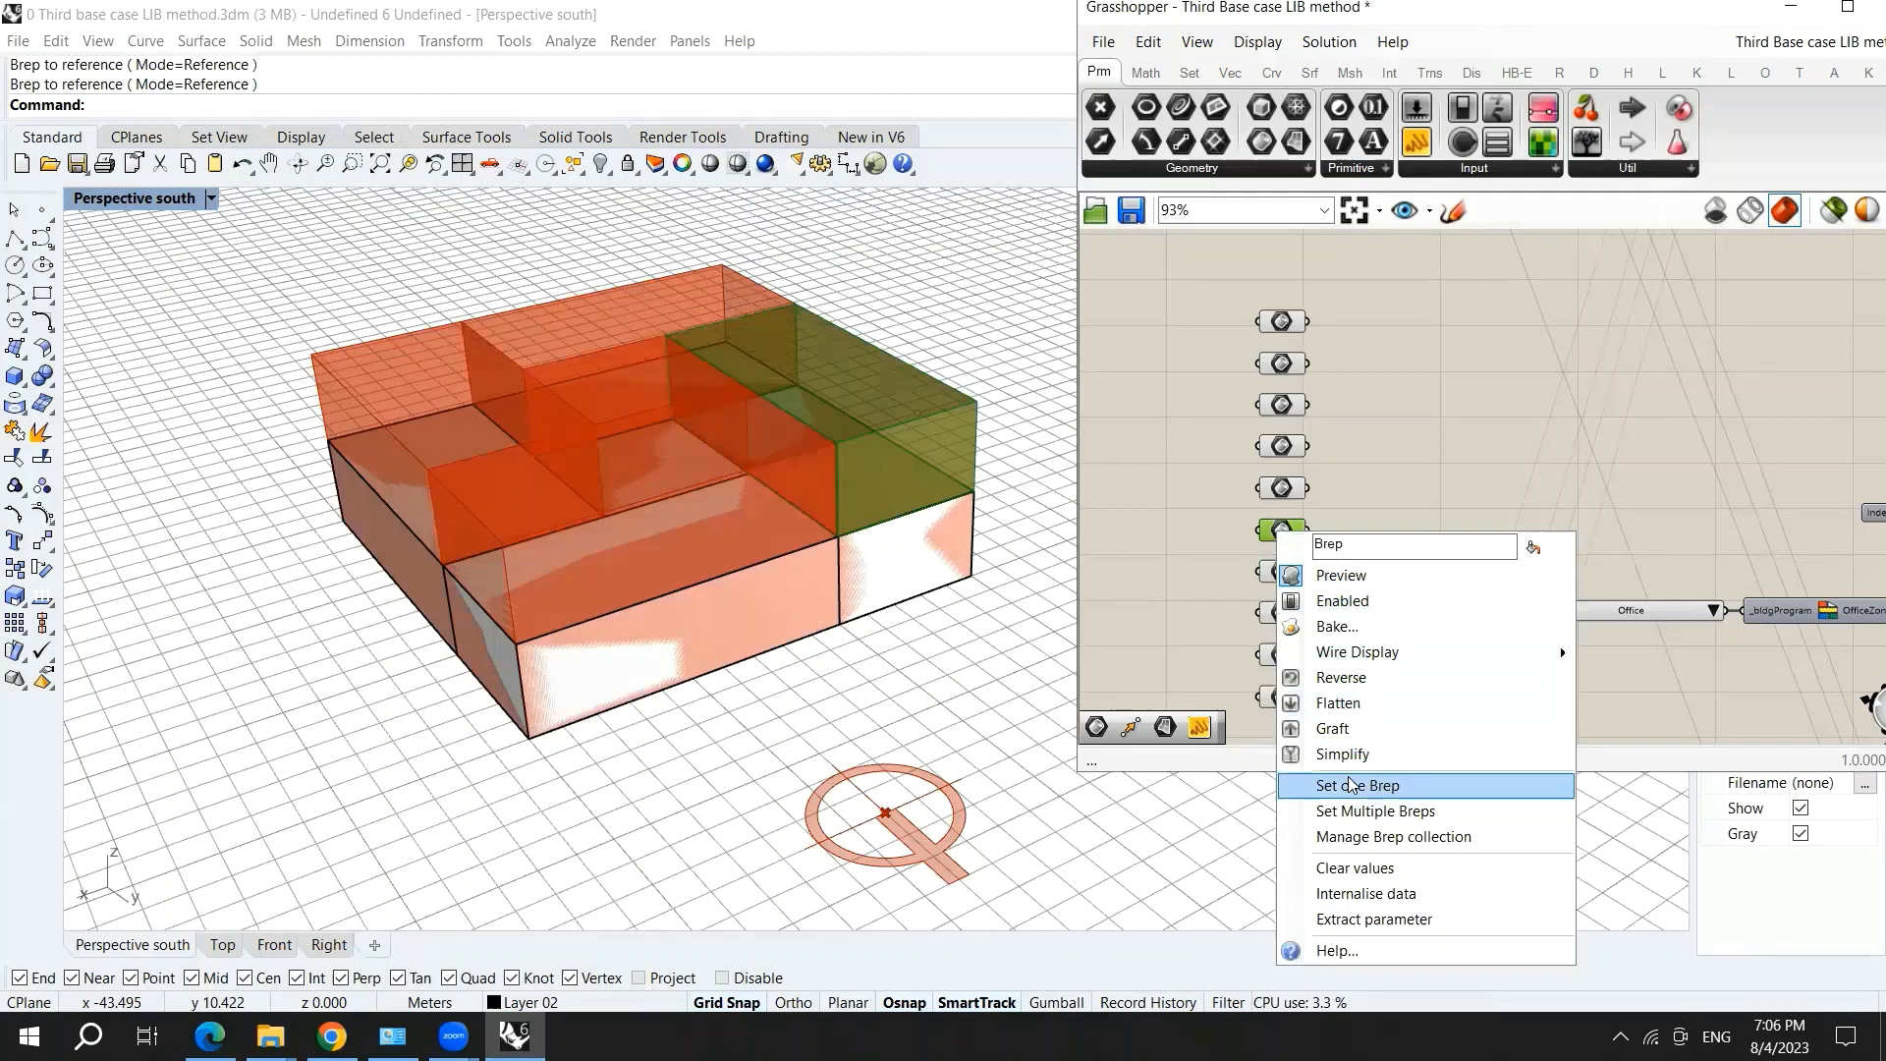
click(1376, 784)
click(674, 470)
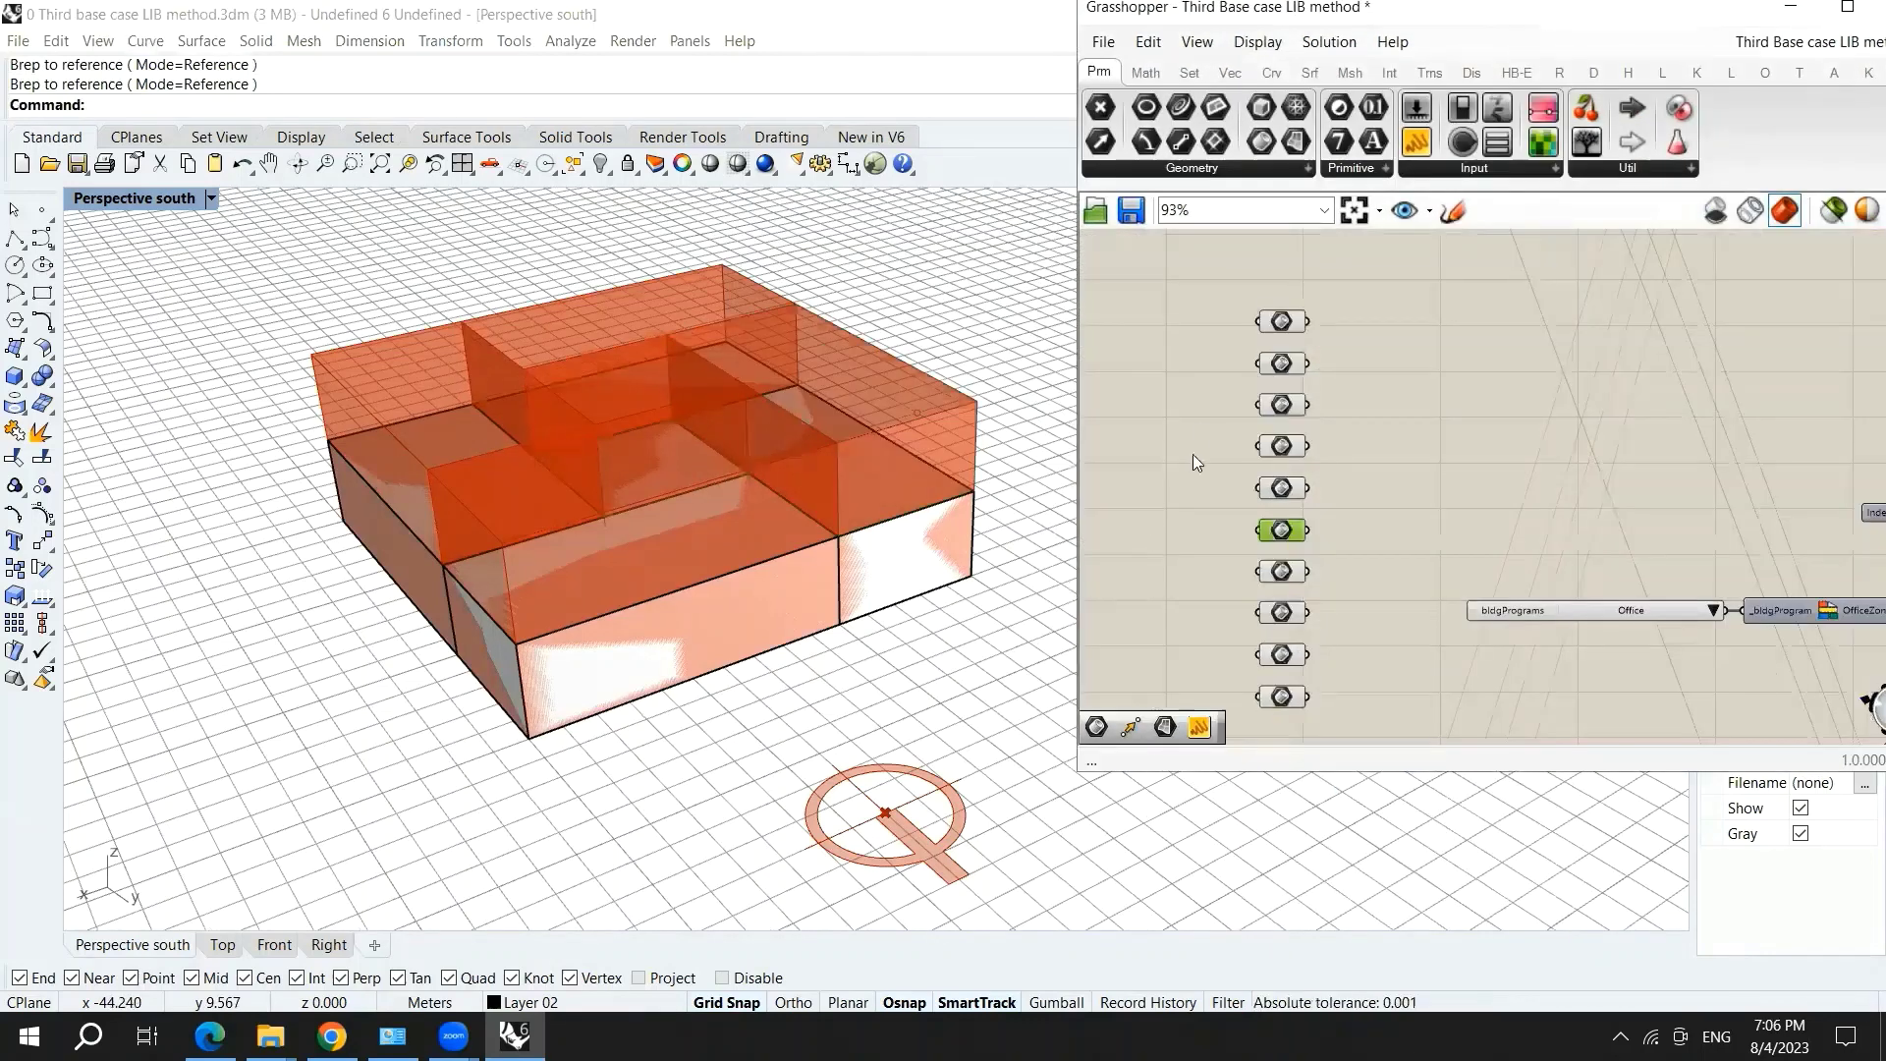
- Window-select the five building extrusions in Rhino and hide them, then bring up canvas search
drag(1195, 307, 1409, 717)
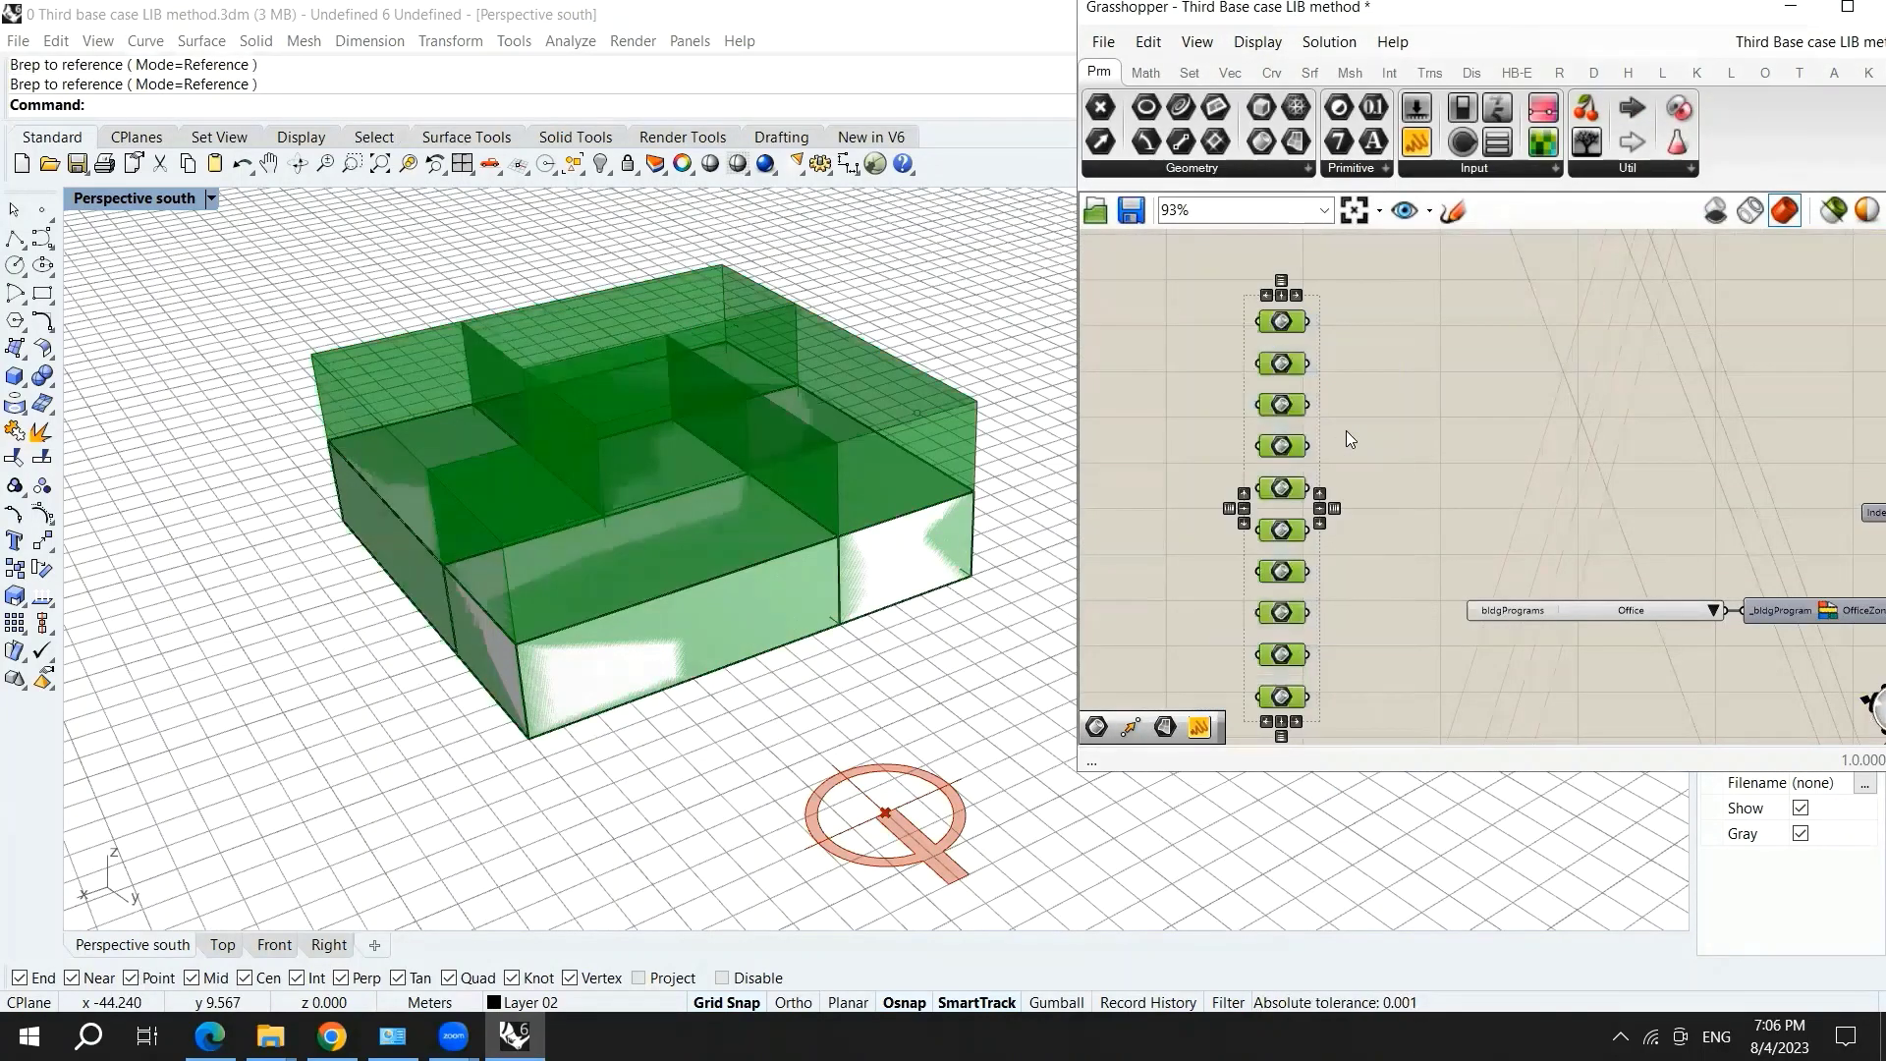
click(1413, 425)
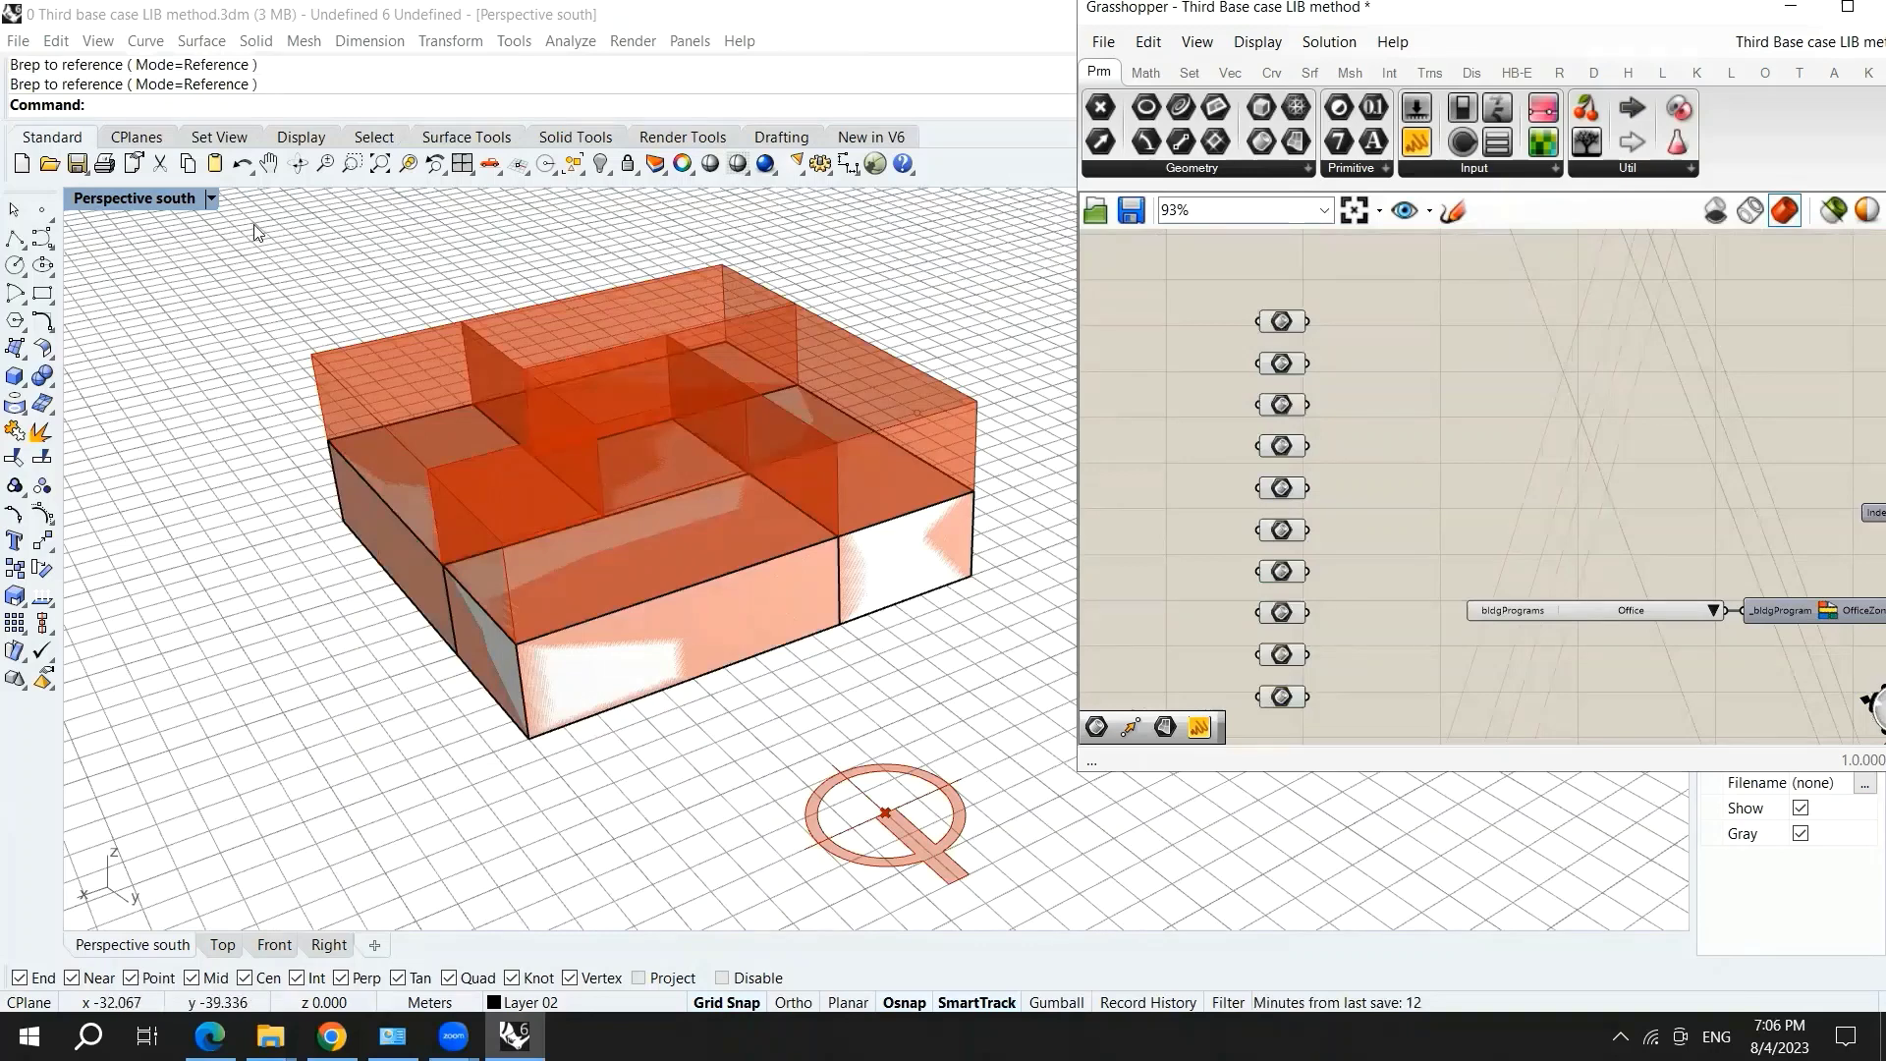
drag(253, 224, 1042, 759)
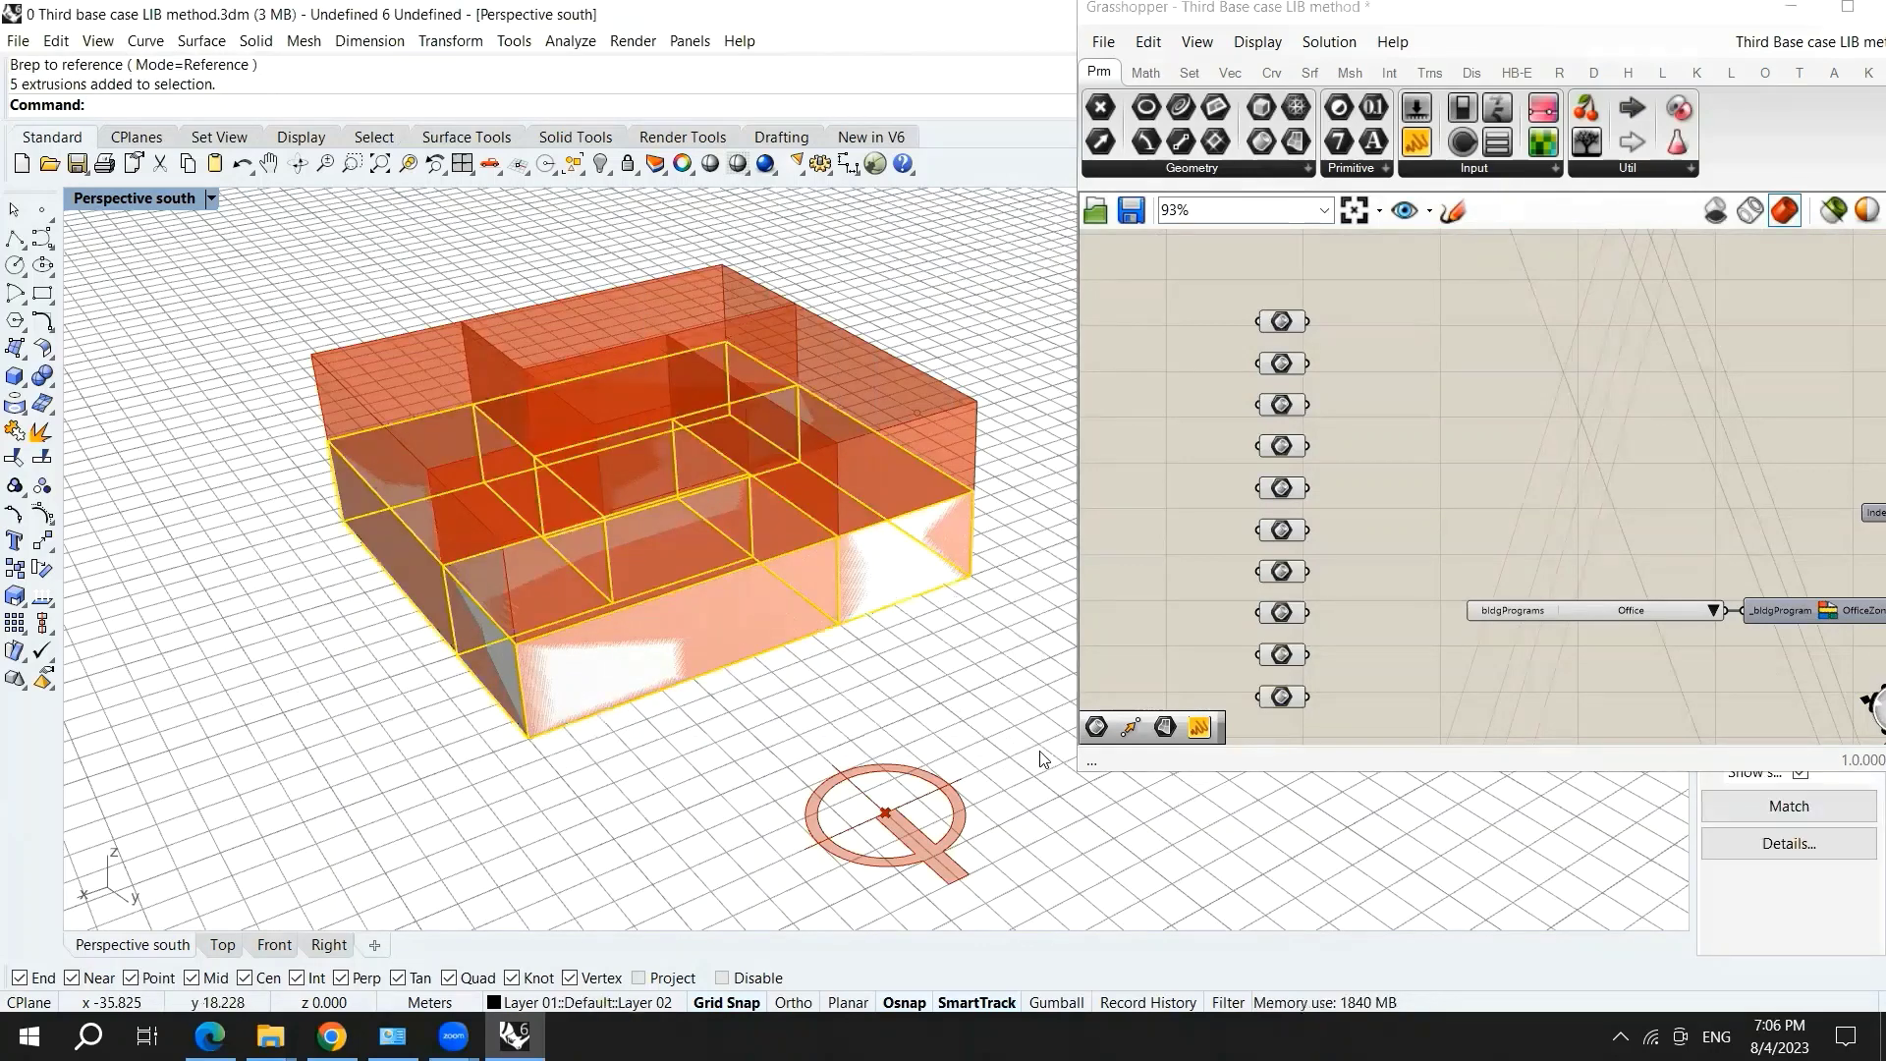
text(H)
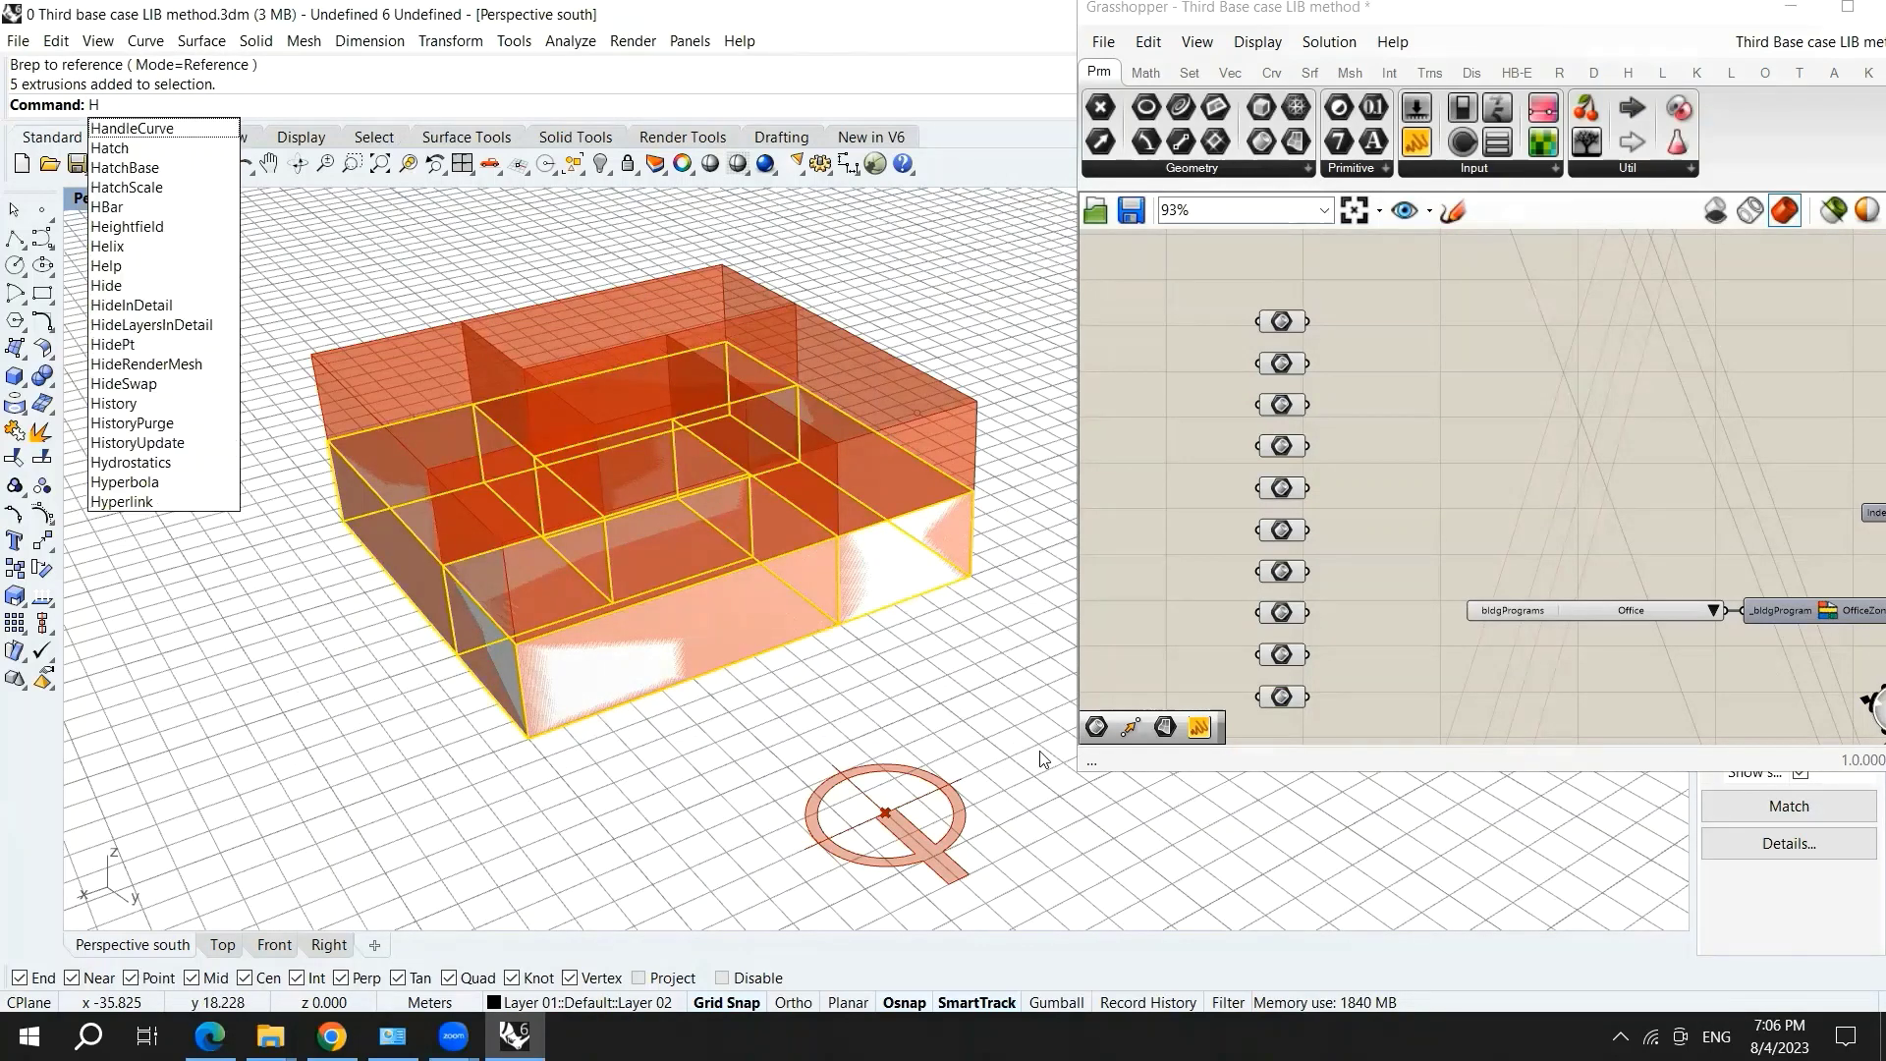
text(ide)
key(Return)
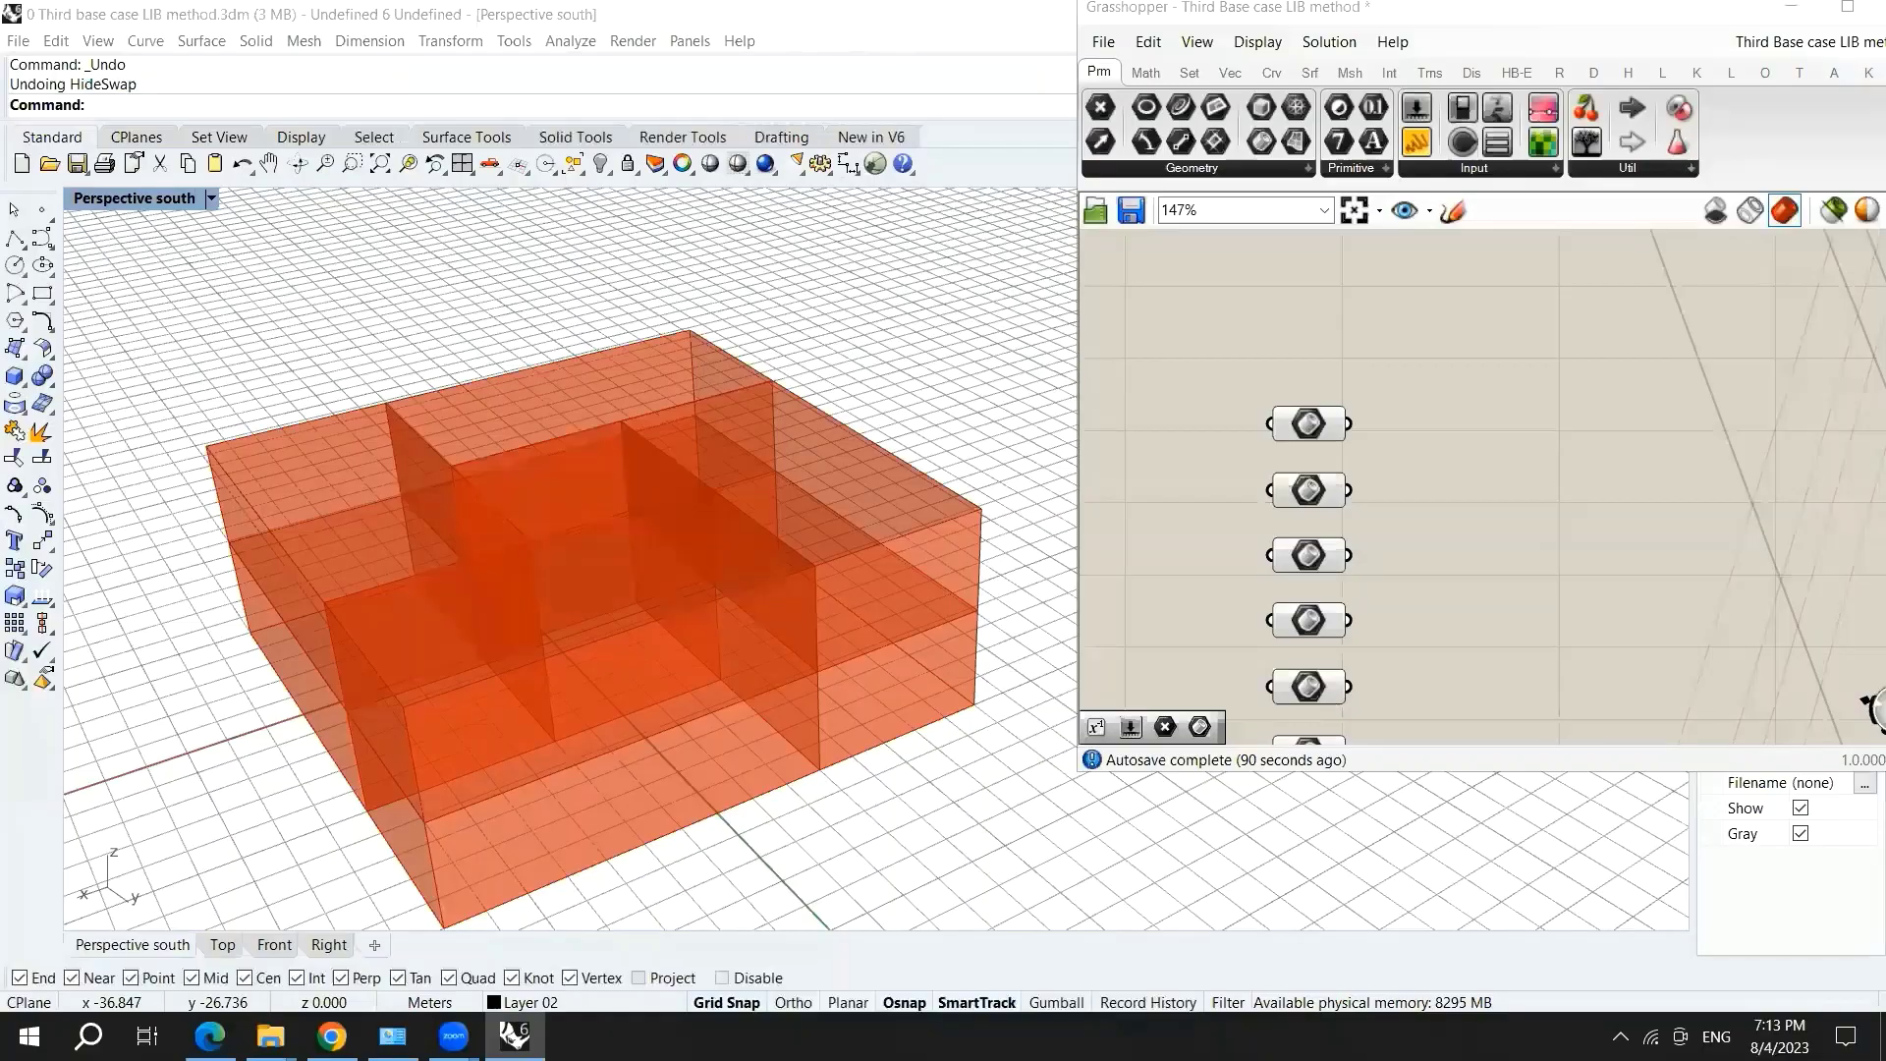
double_click(1440, 407)
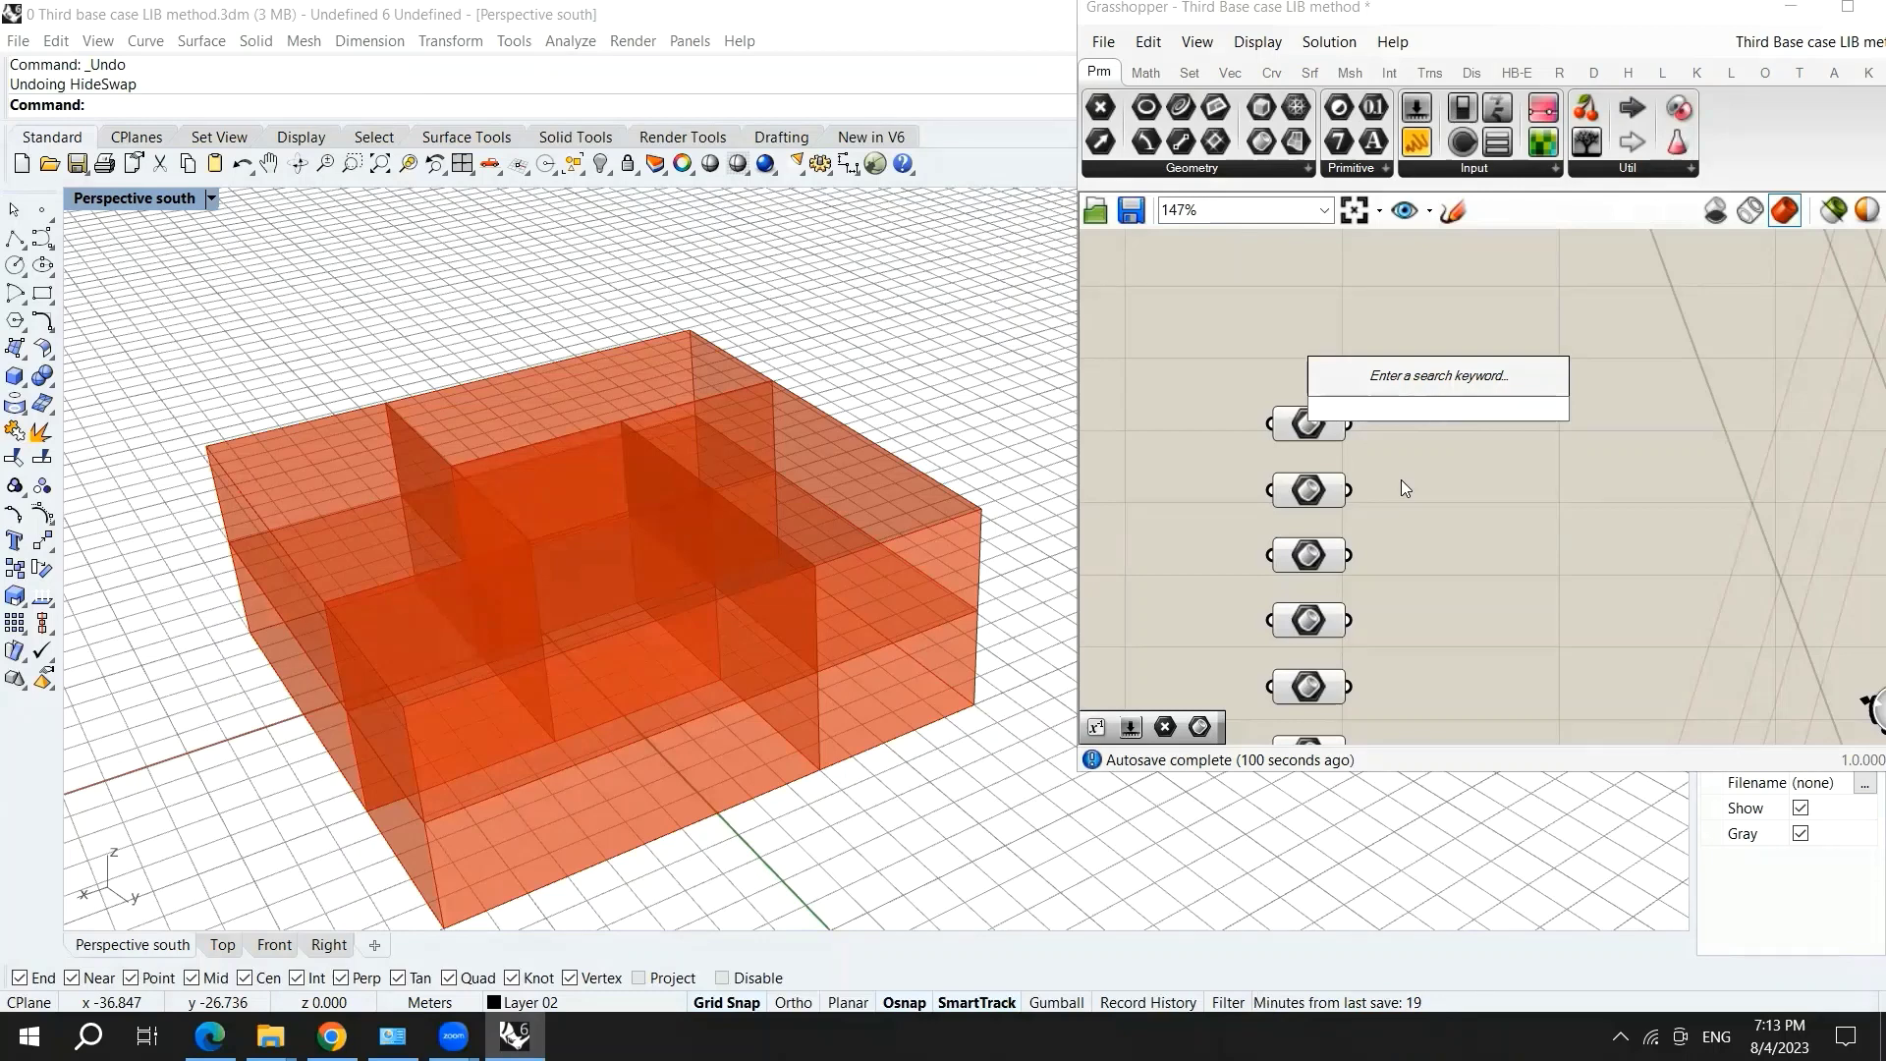
- Place a Scale NU component and feed the first Brep parameter into its G input
text(scale)
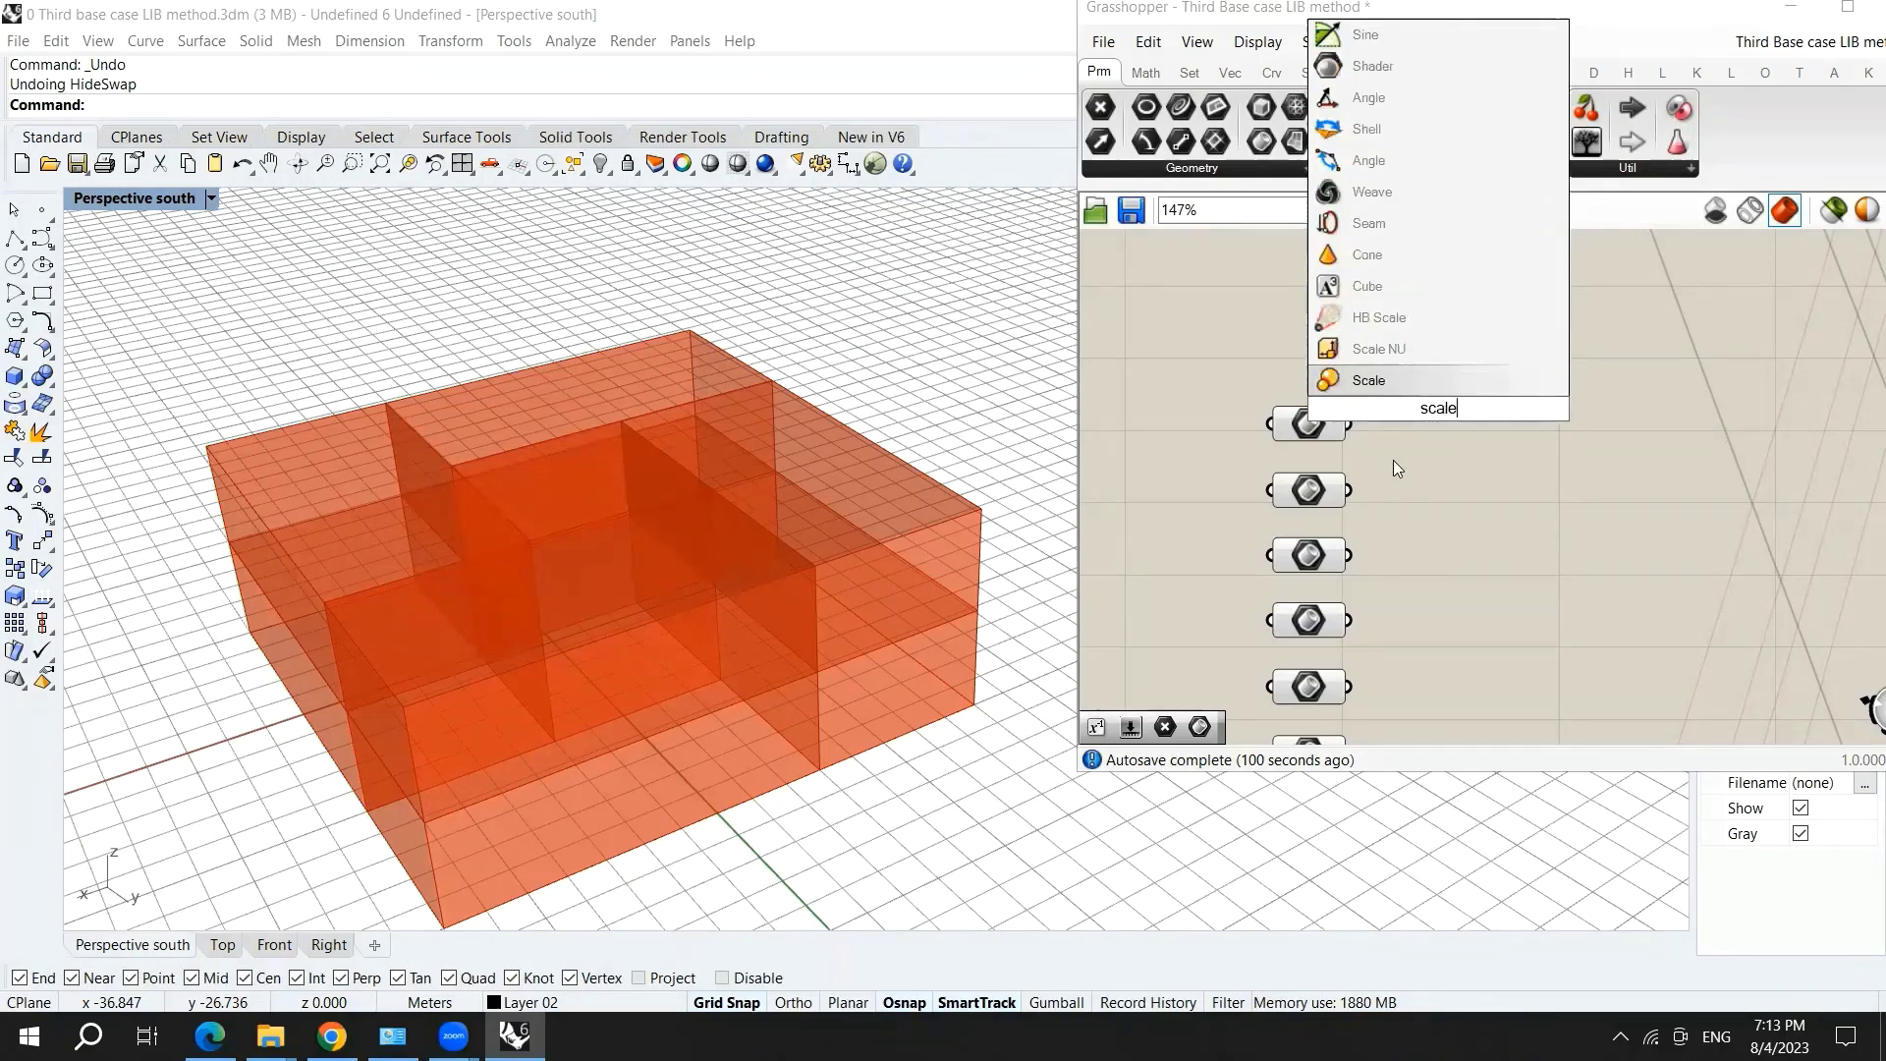
click(1407, 342)
drag(1477, 348, 1537, 306)
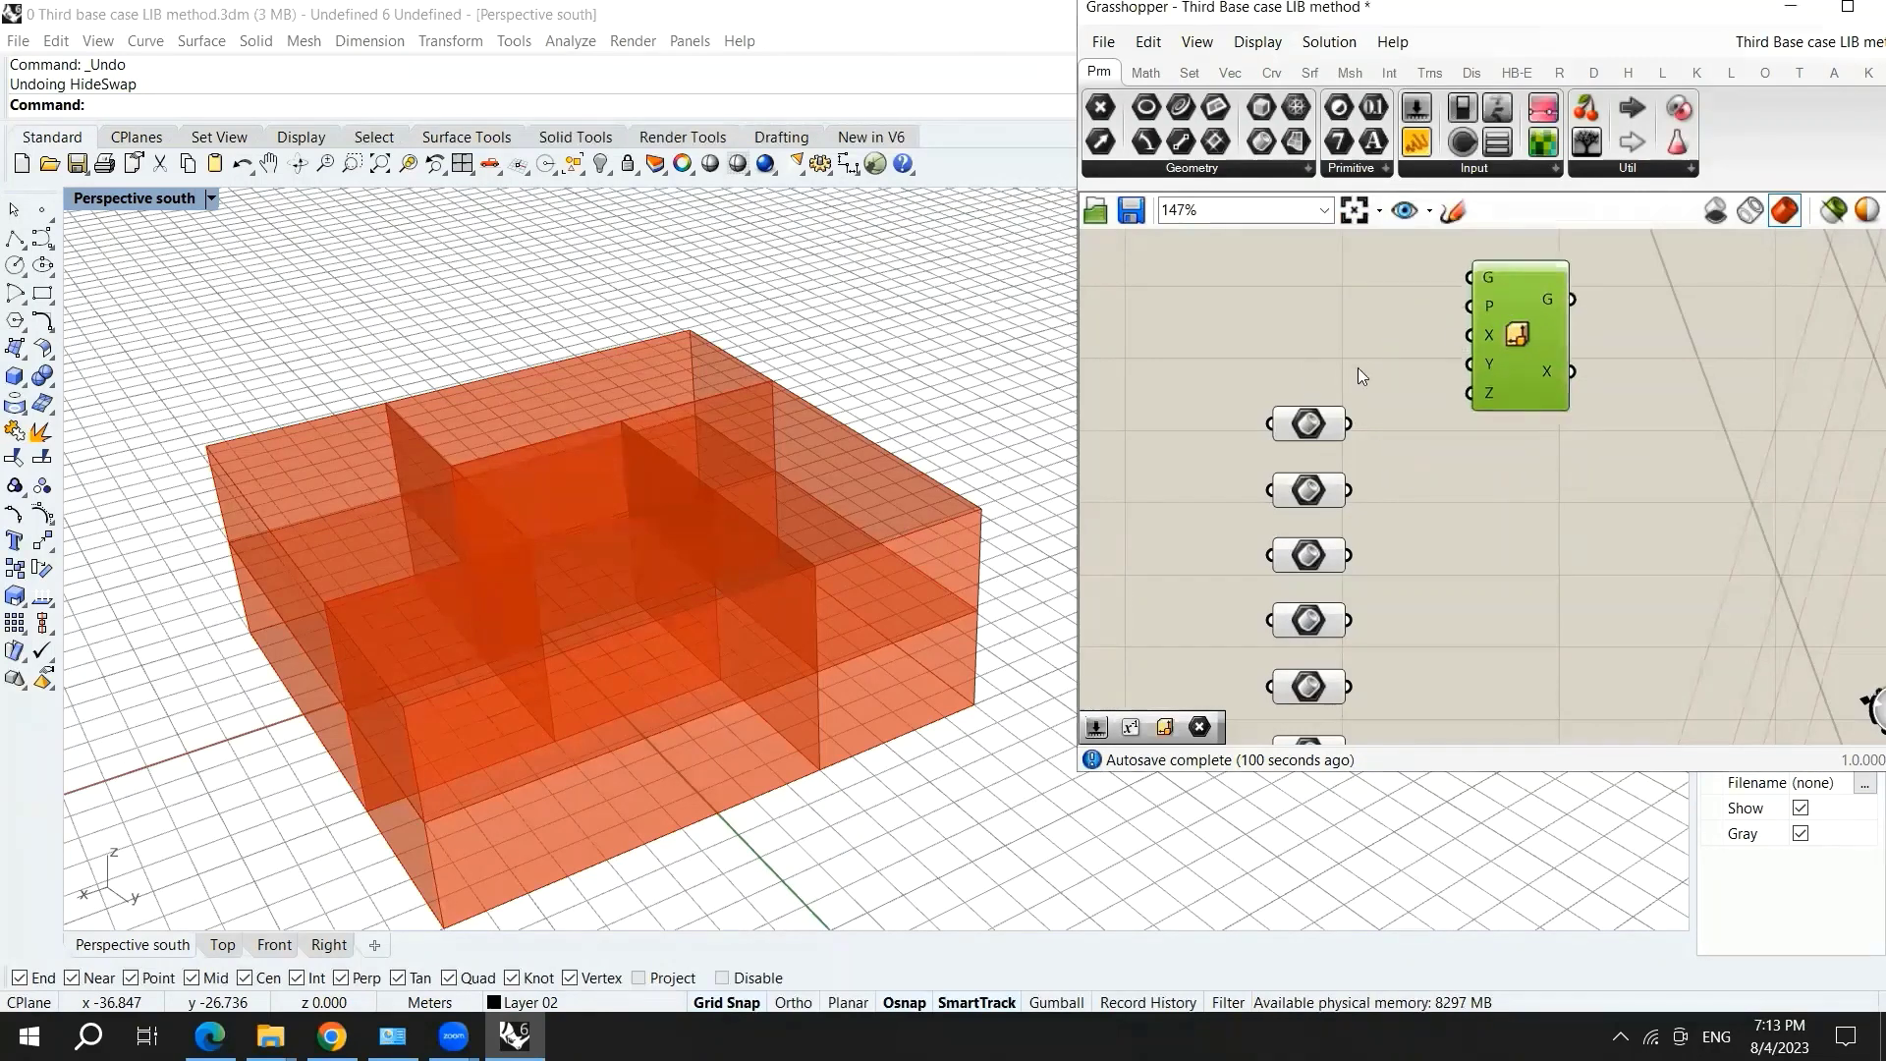
click(1302, 423)
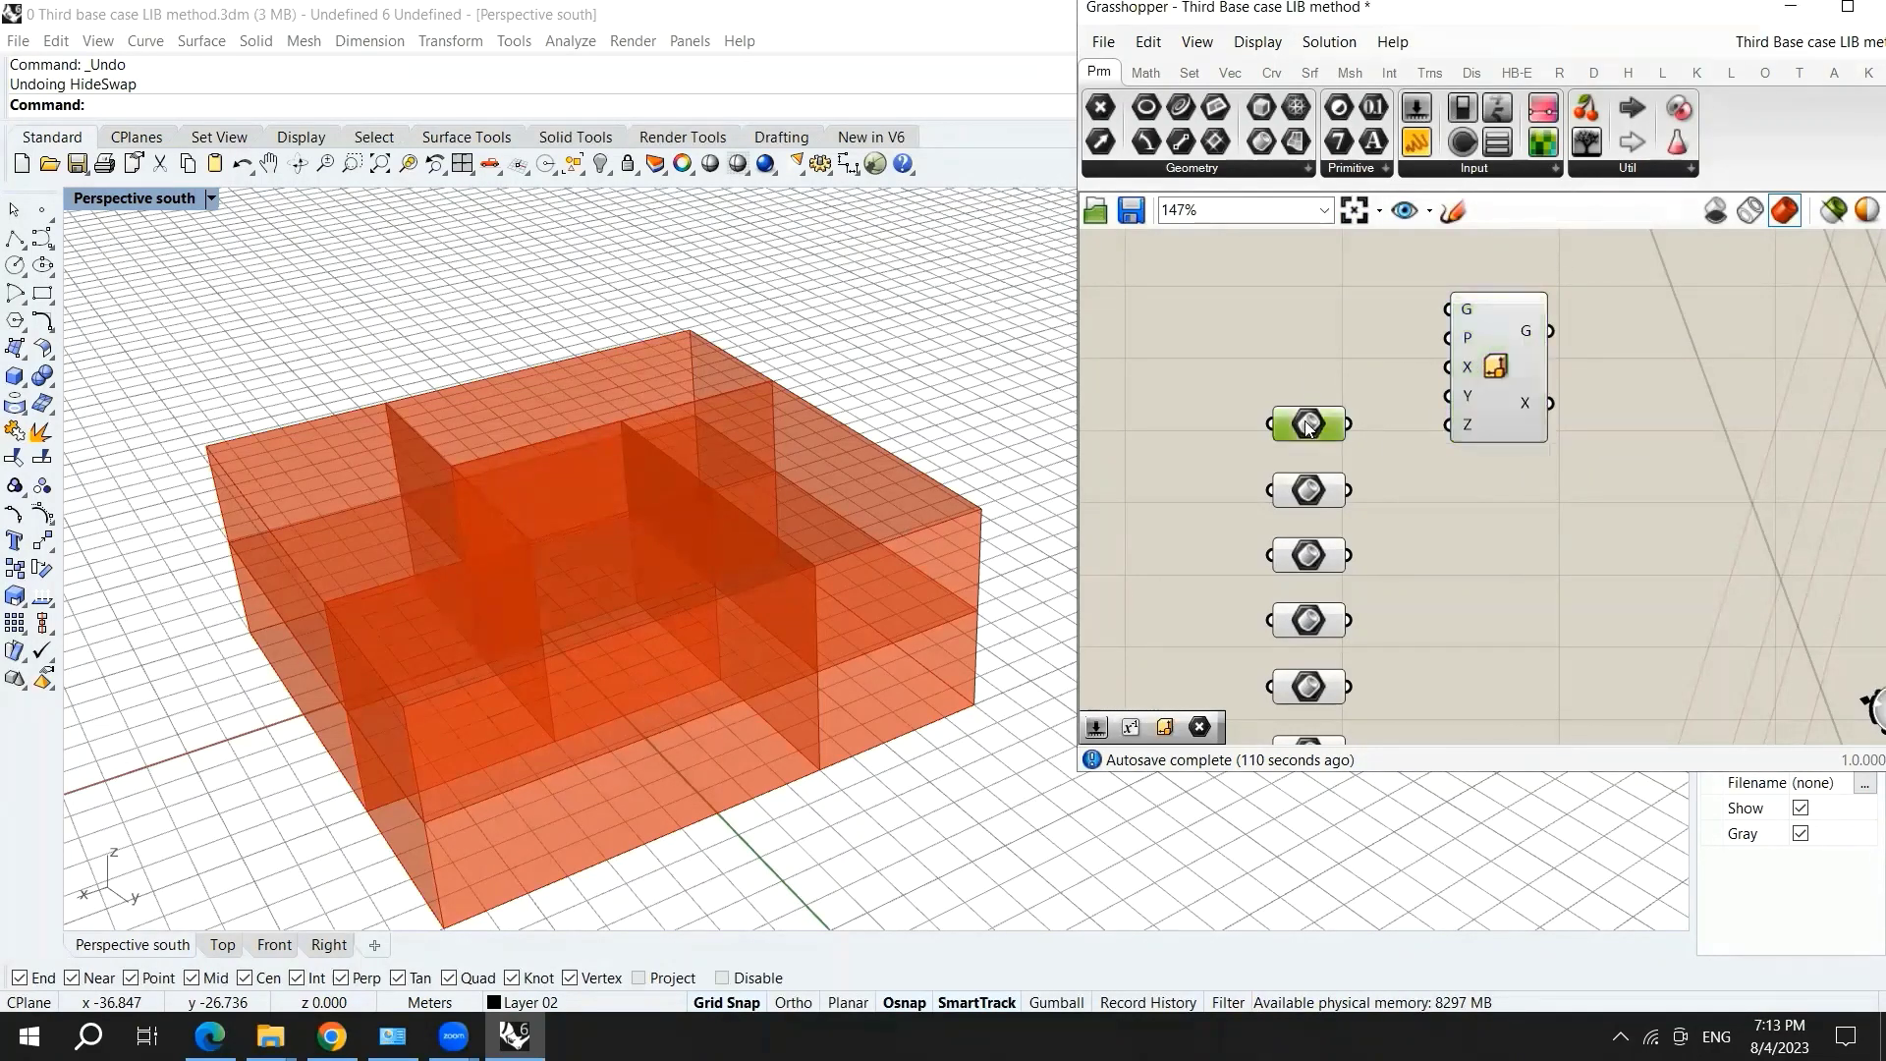
drag(1349, 423, 1448, 309)
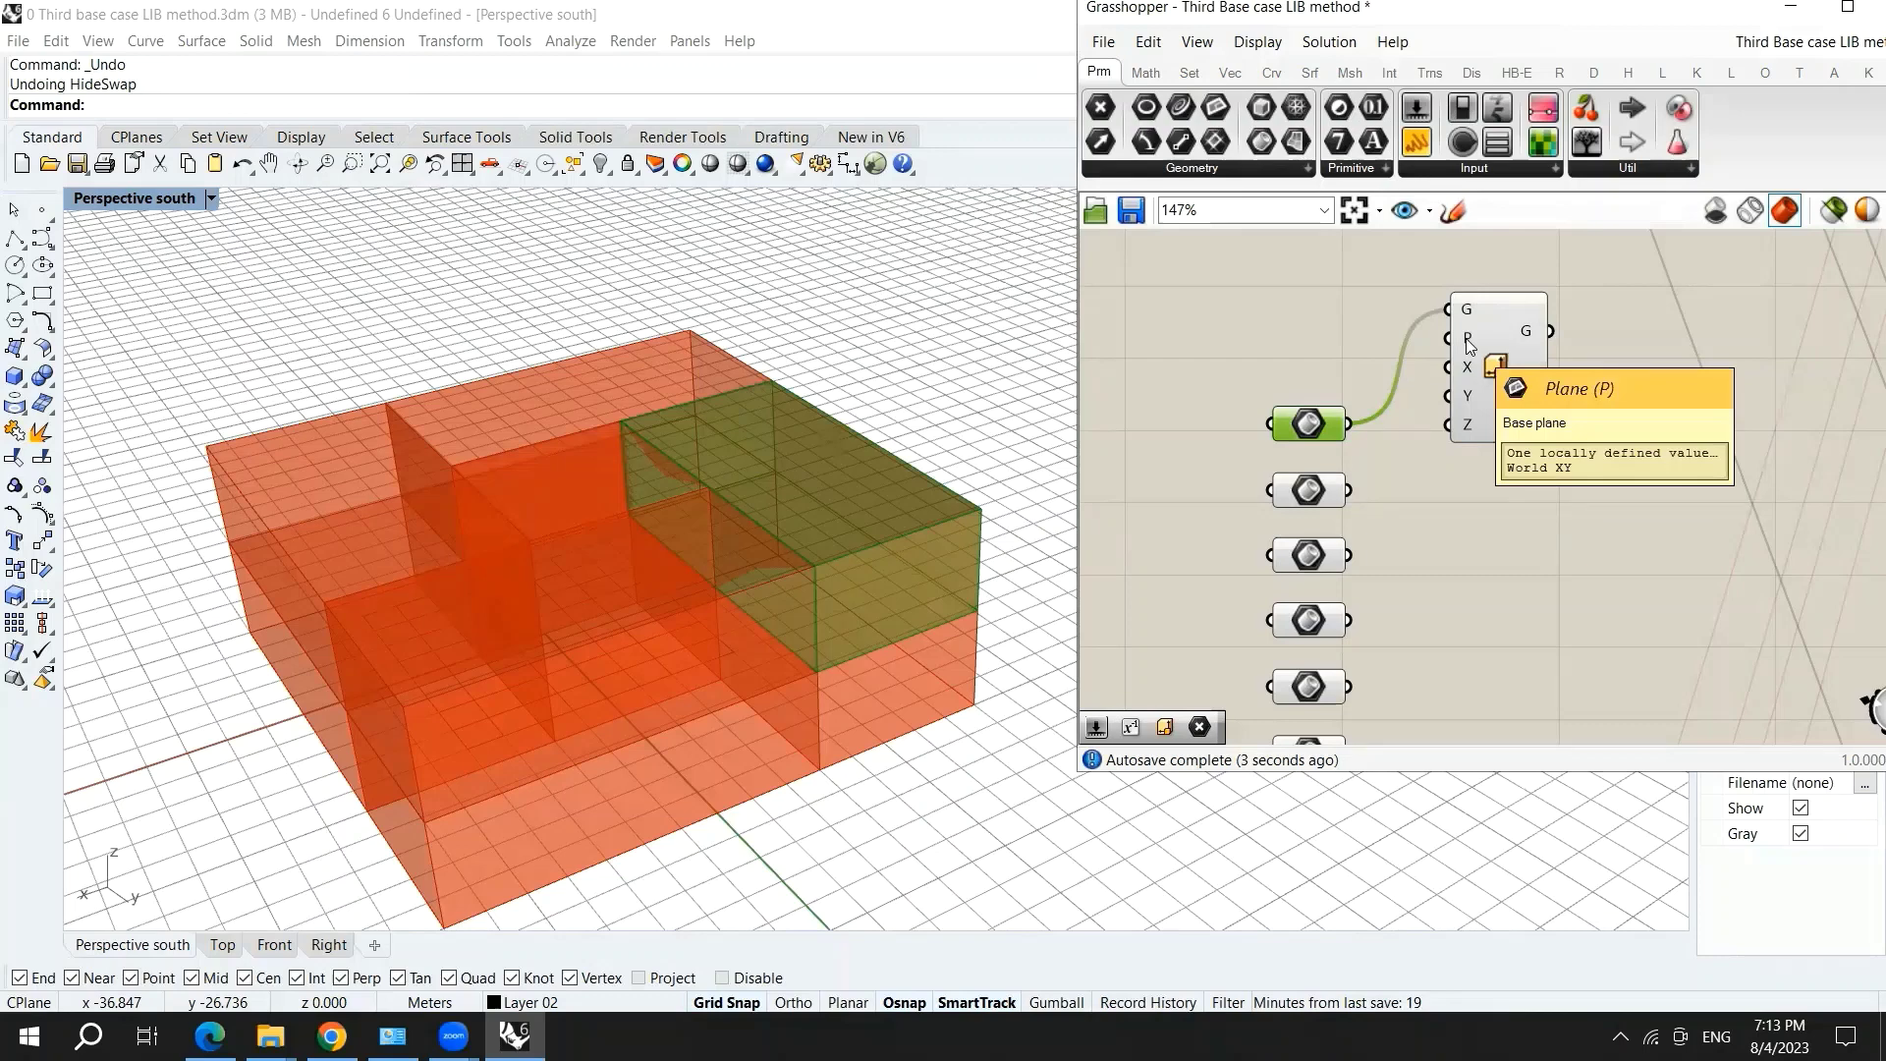
- Add an empty Point parameter wired into Scale NU's plane input
double_click(1323, 328)
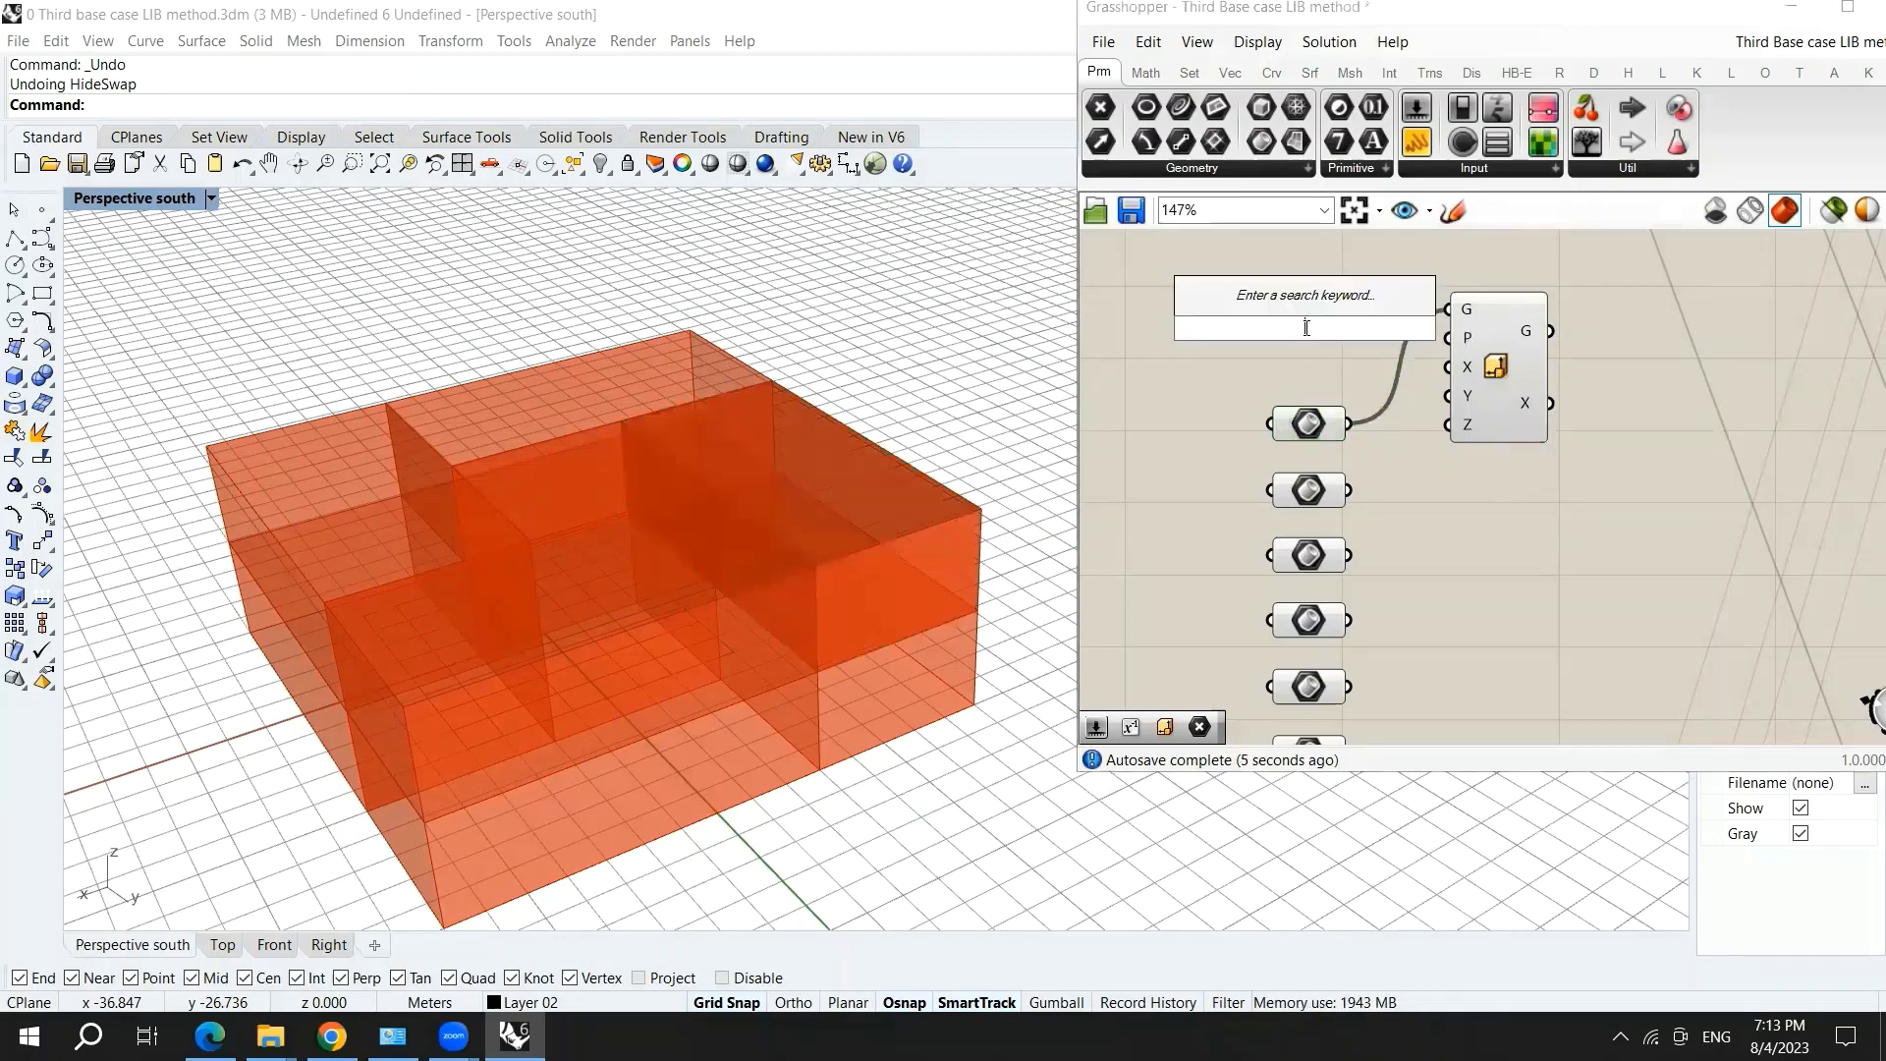
text(poin)
click(1234, 205)
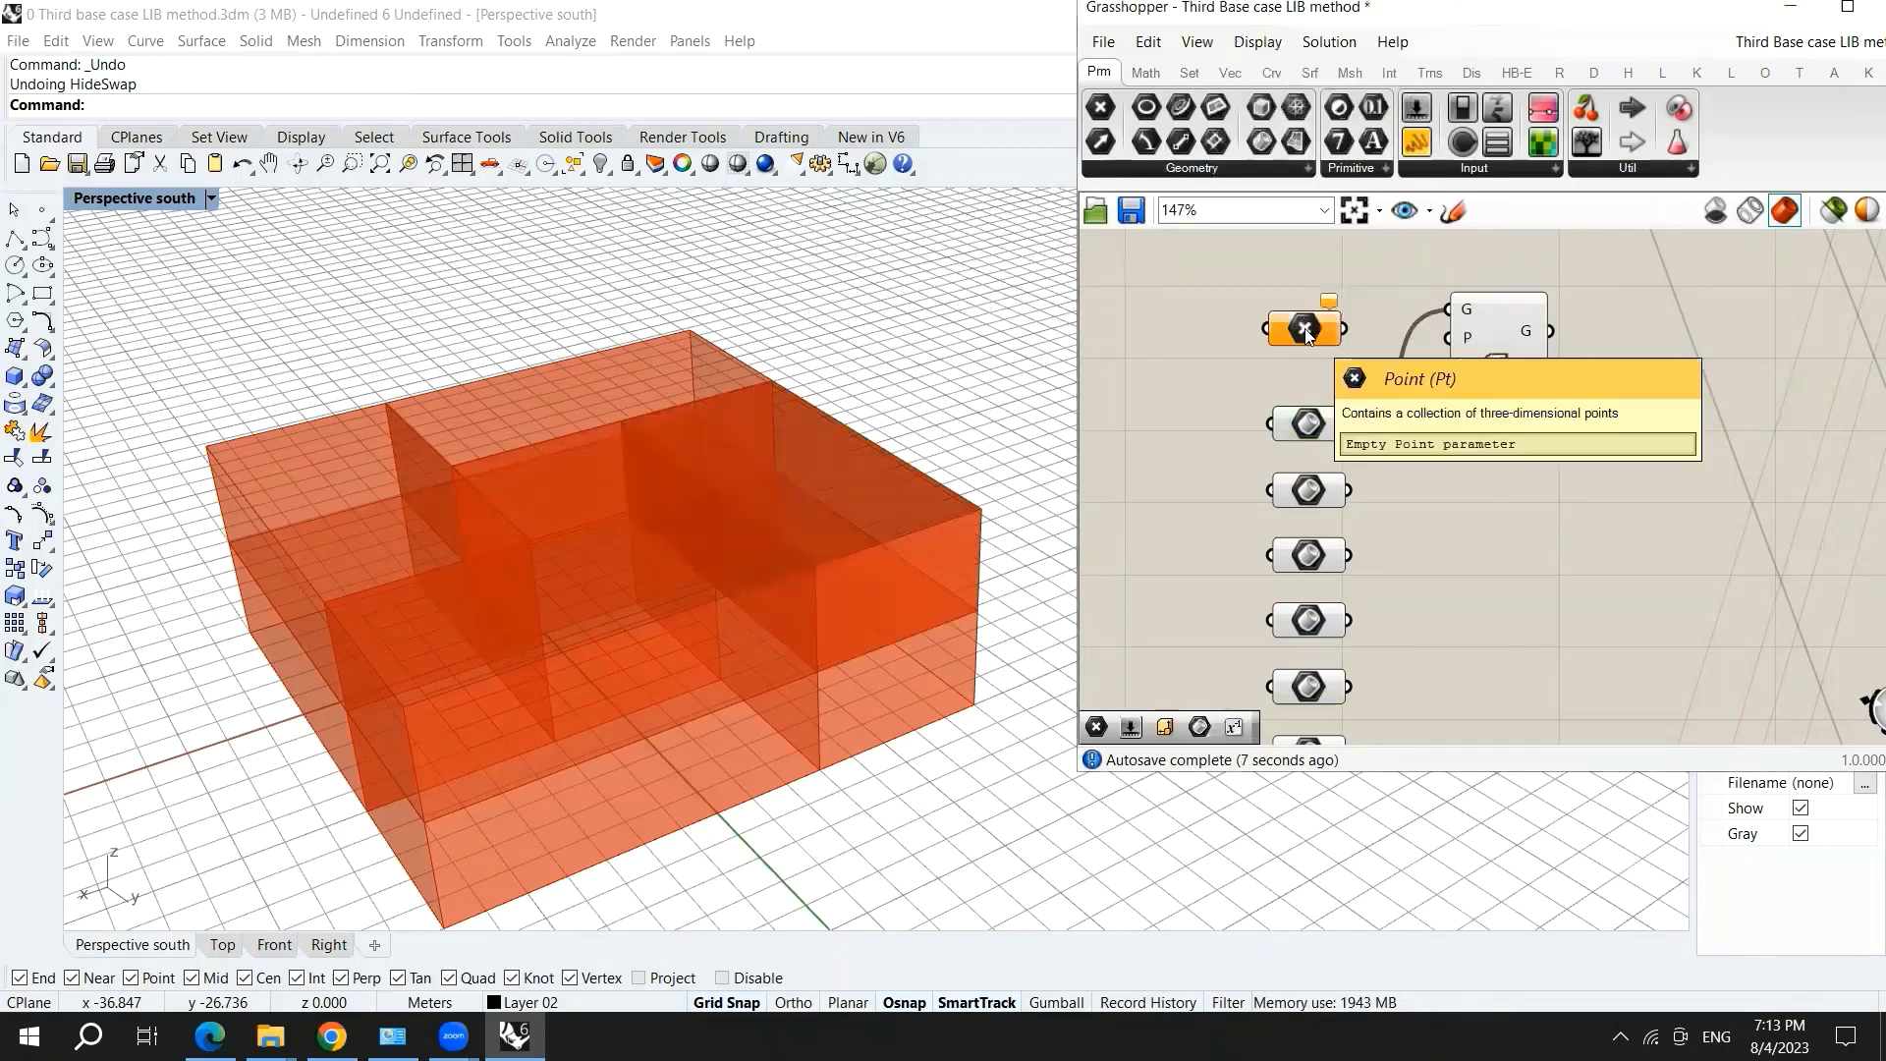
drag(1345, 329, 1414, 349)
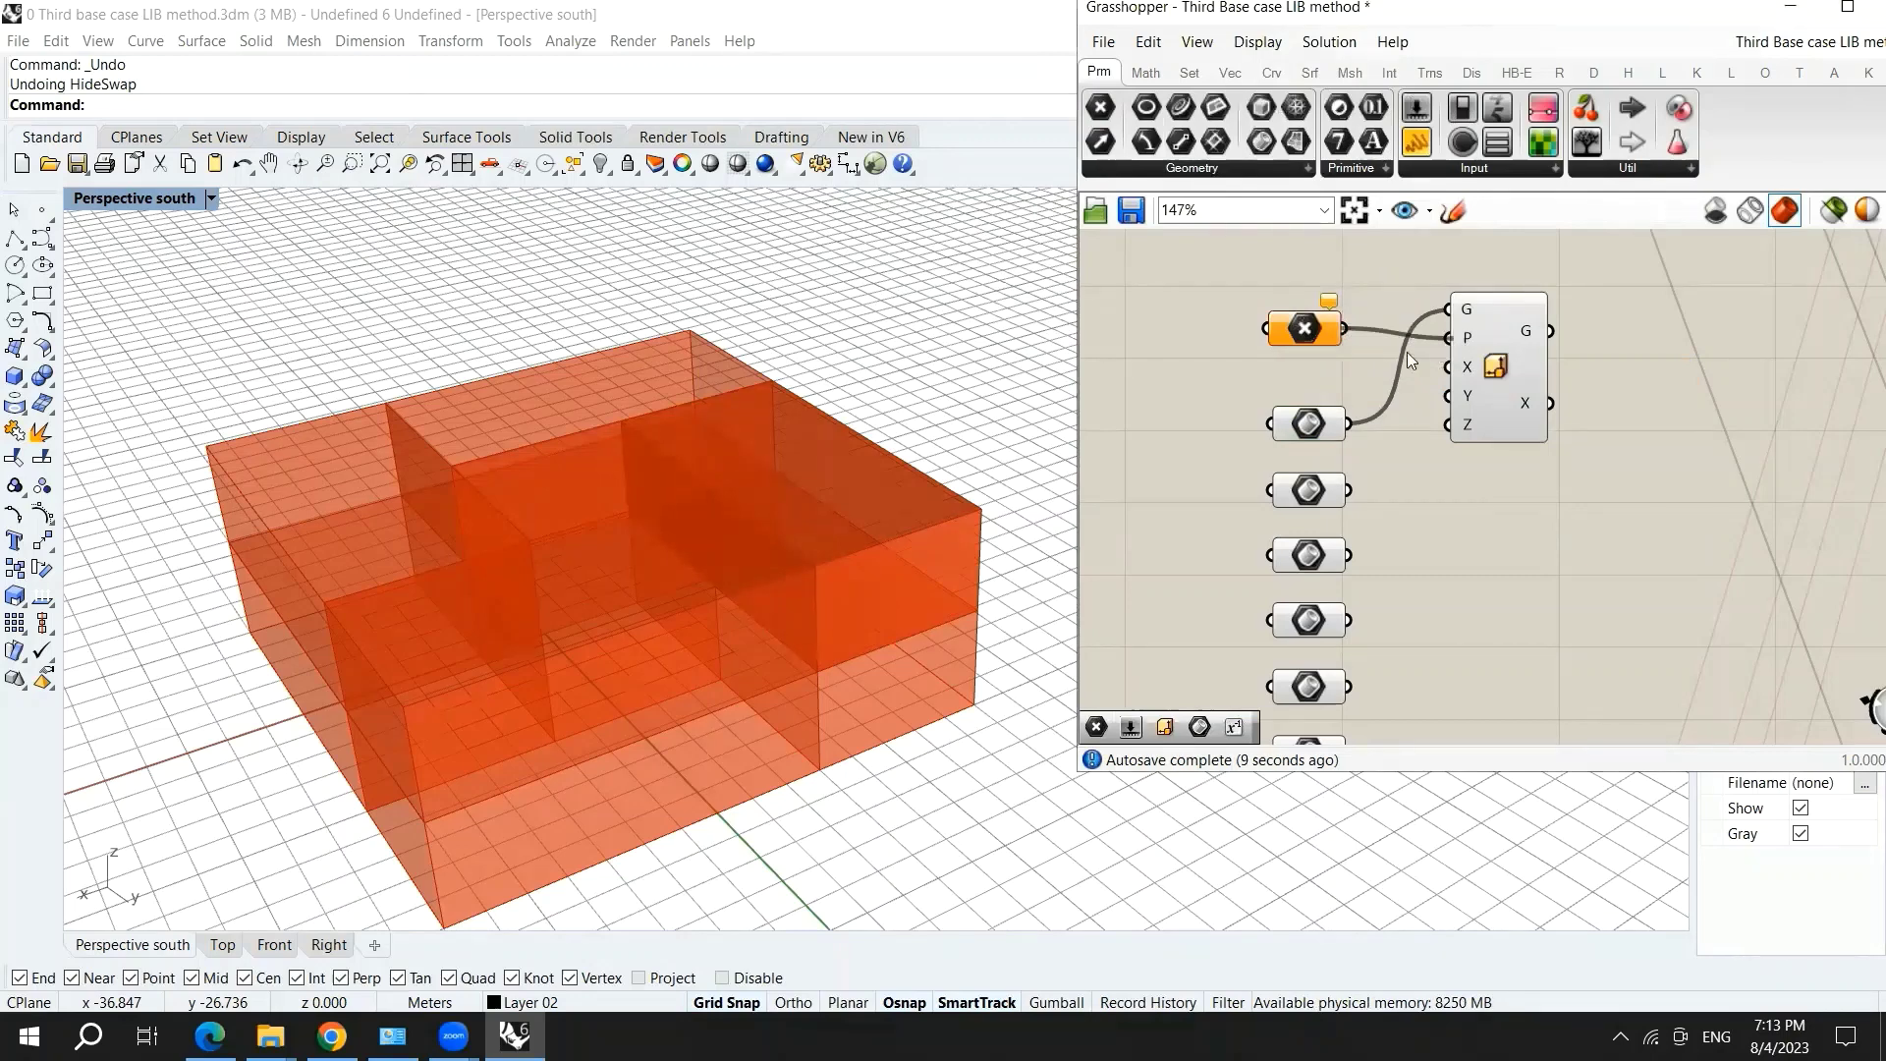
- Swap hidden and visible objects in Rhino with HideSwap
click(43, 211)
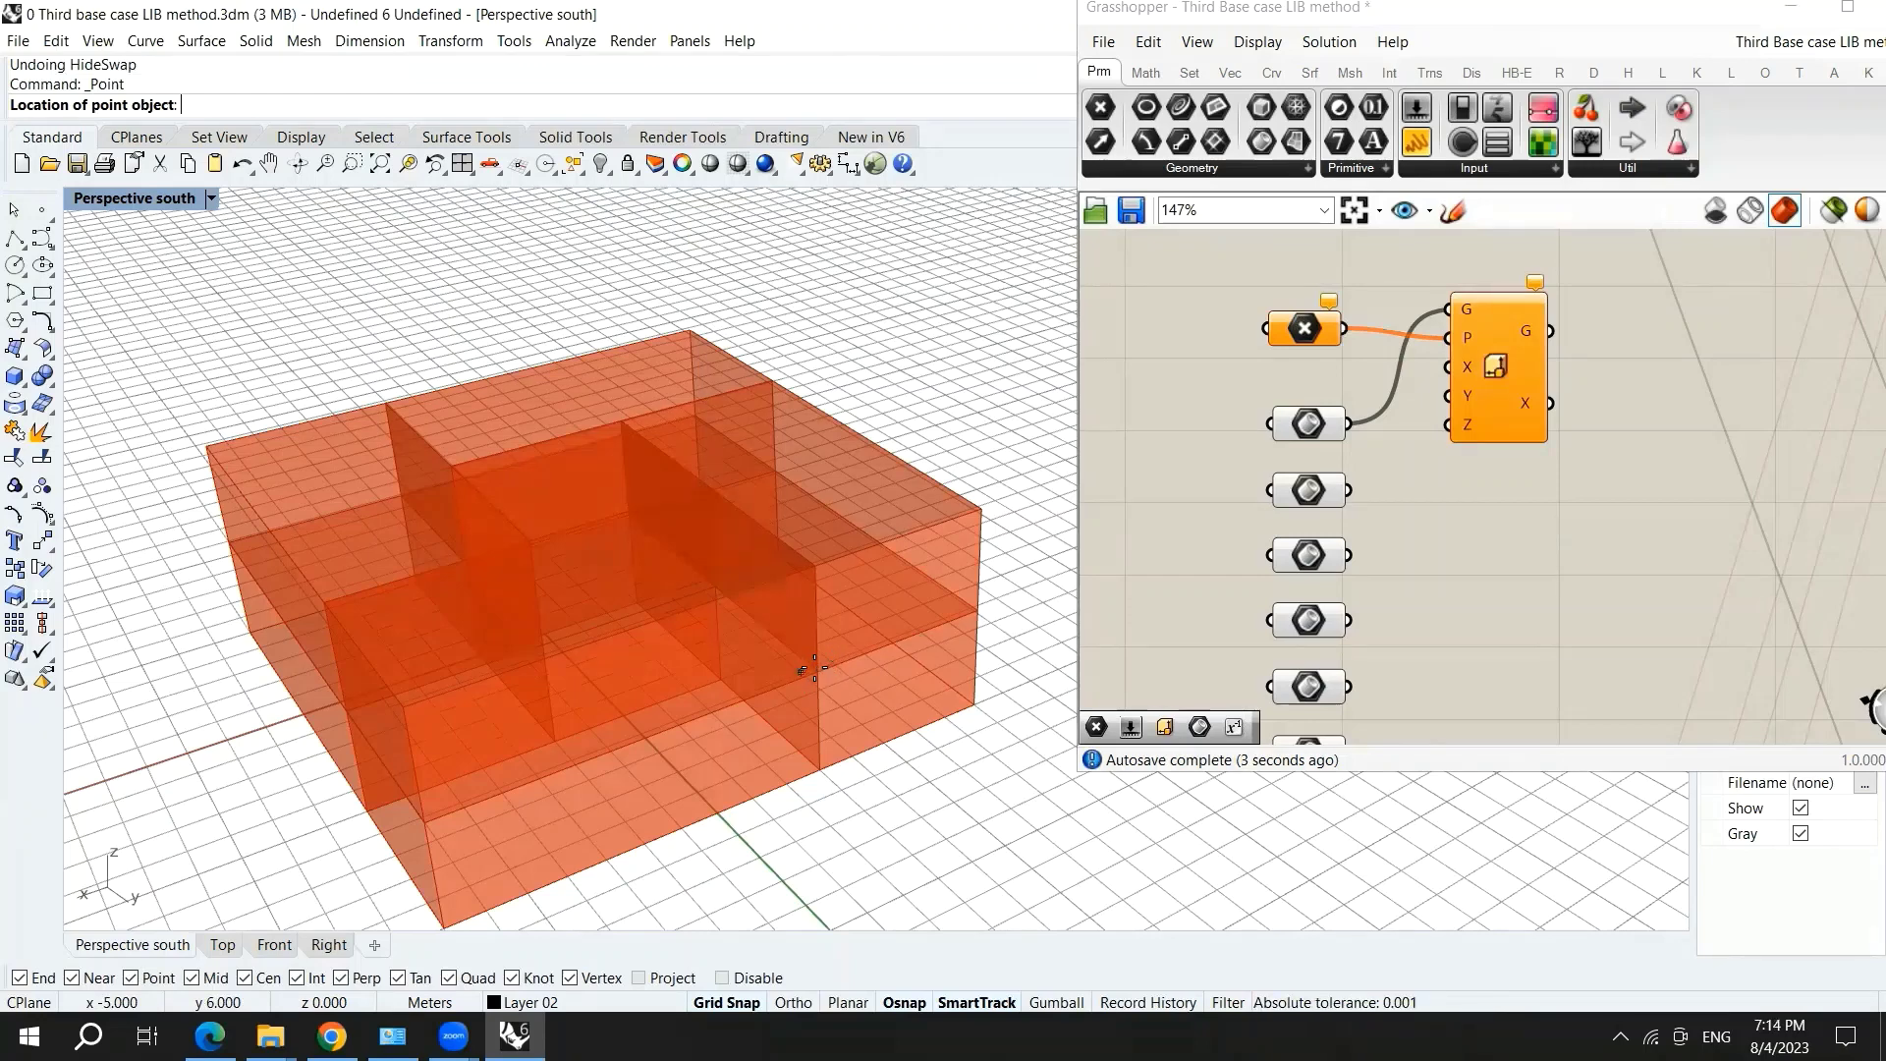
key(Escape)
text(Hide)
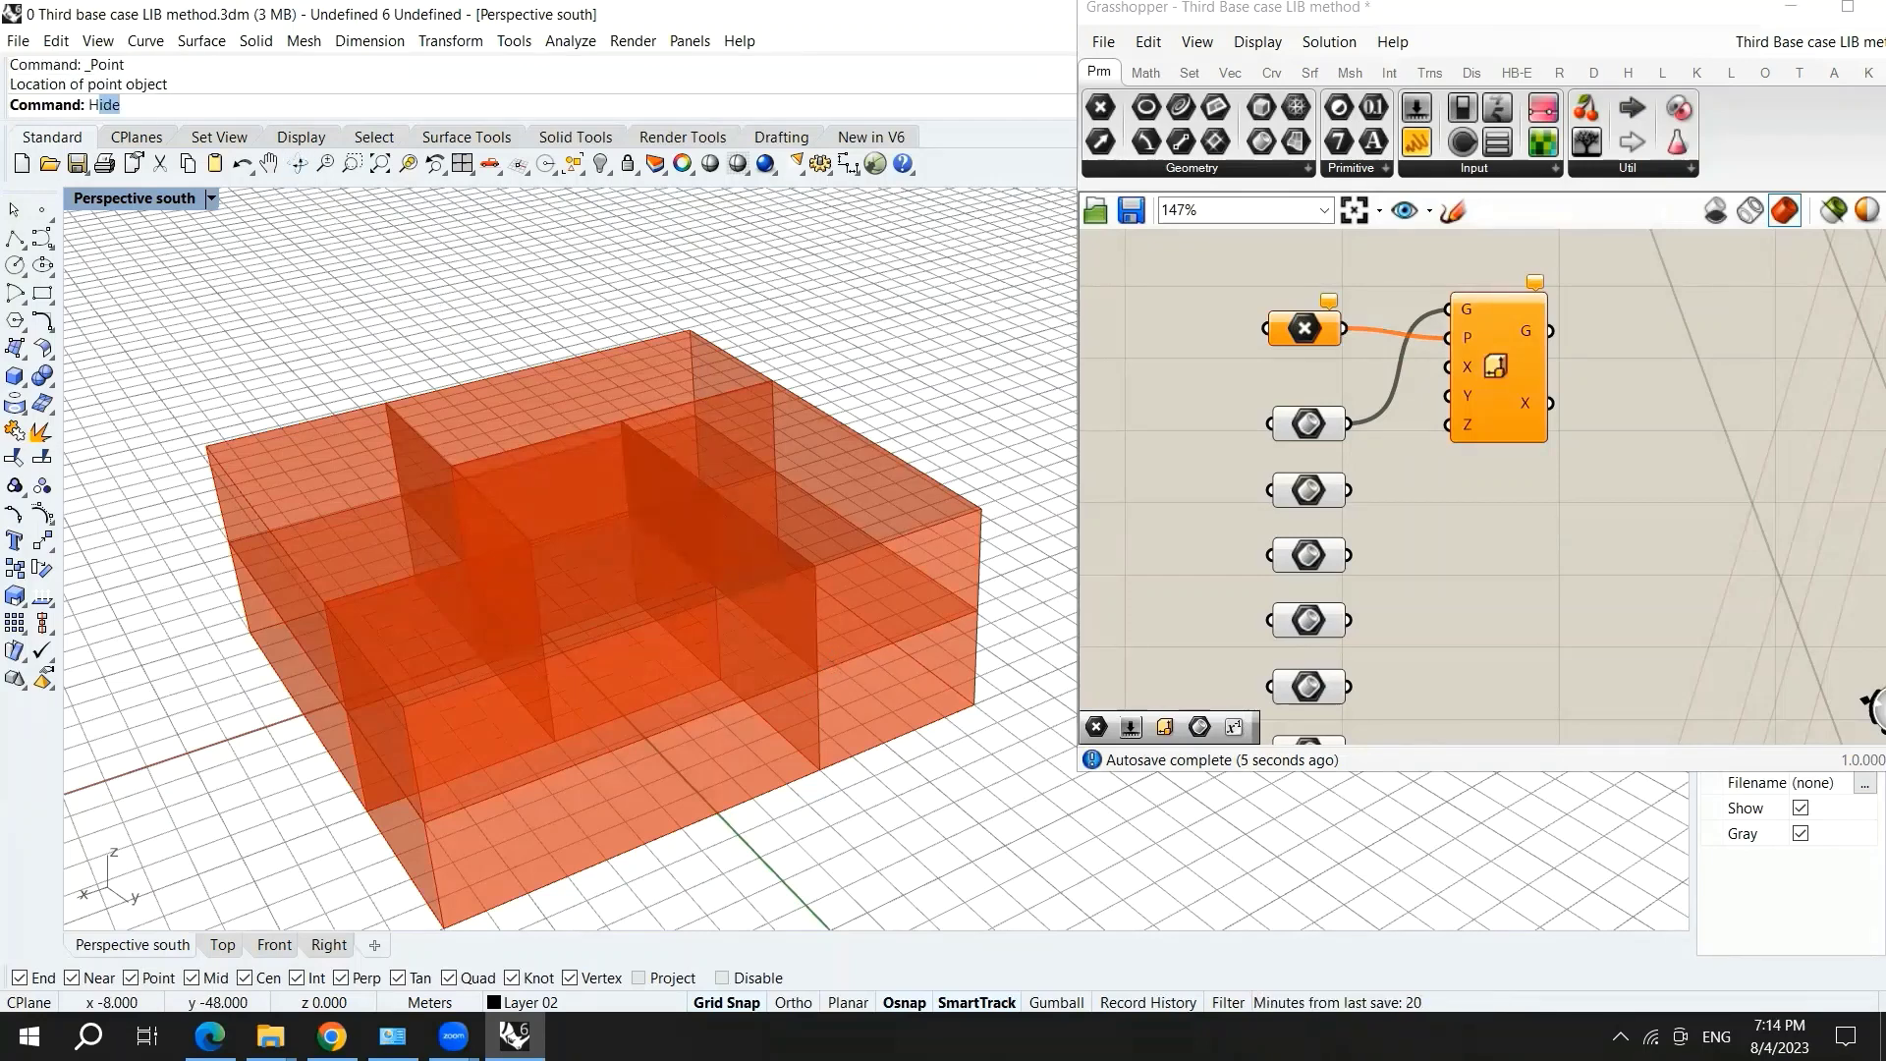
text(Swap)
key(Return)
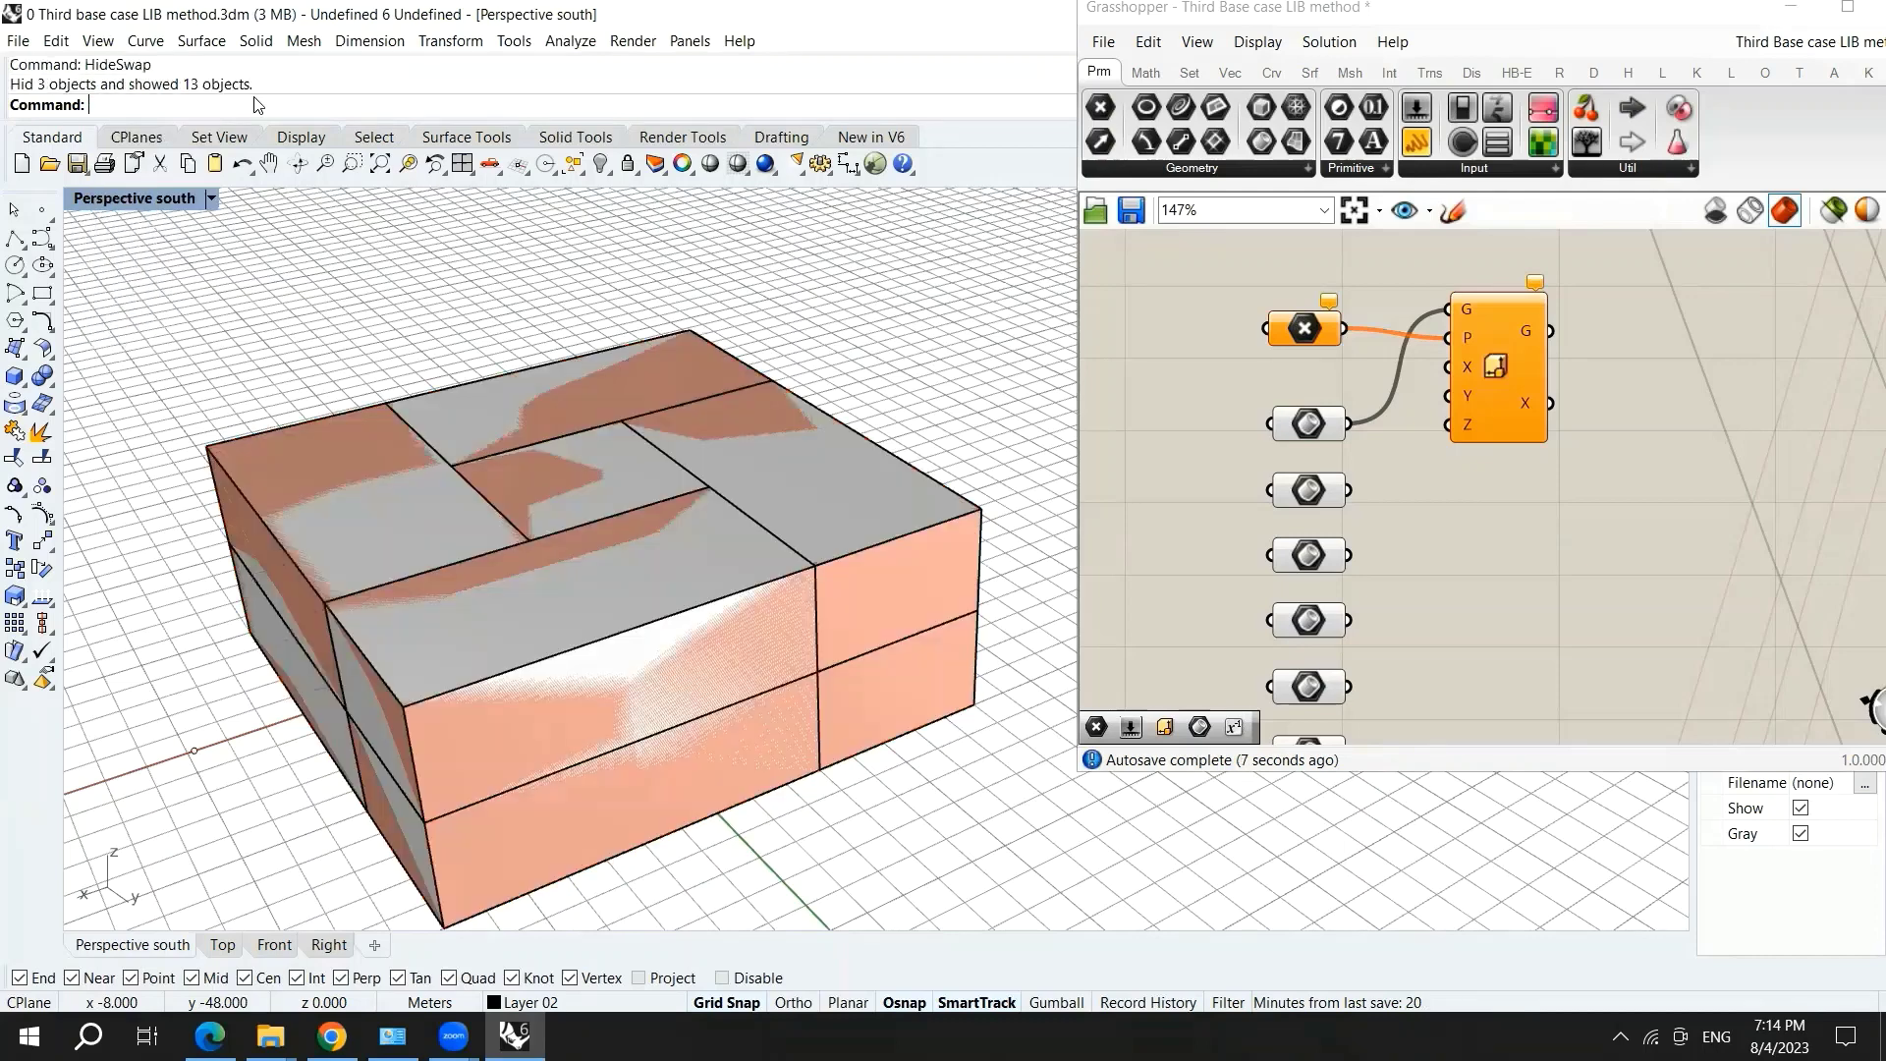
- Place a point at the box corner and set the Point parameter to reference it
click(40, 213)
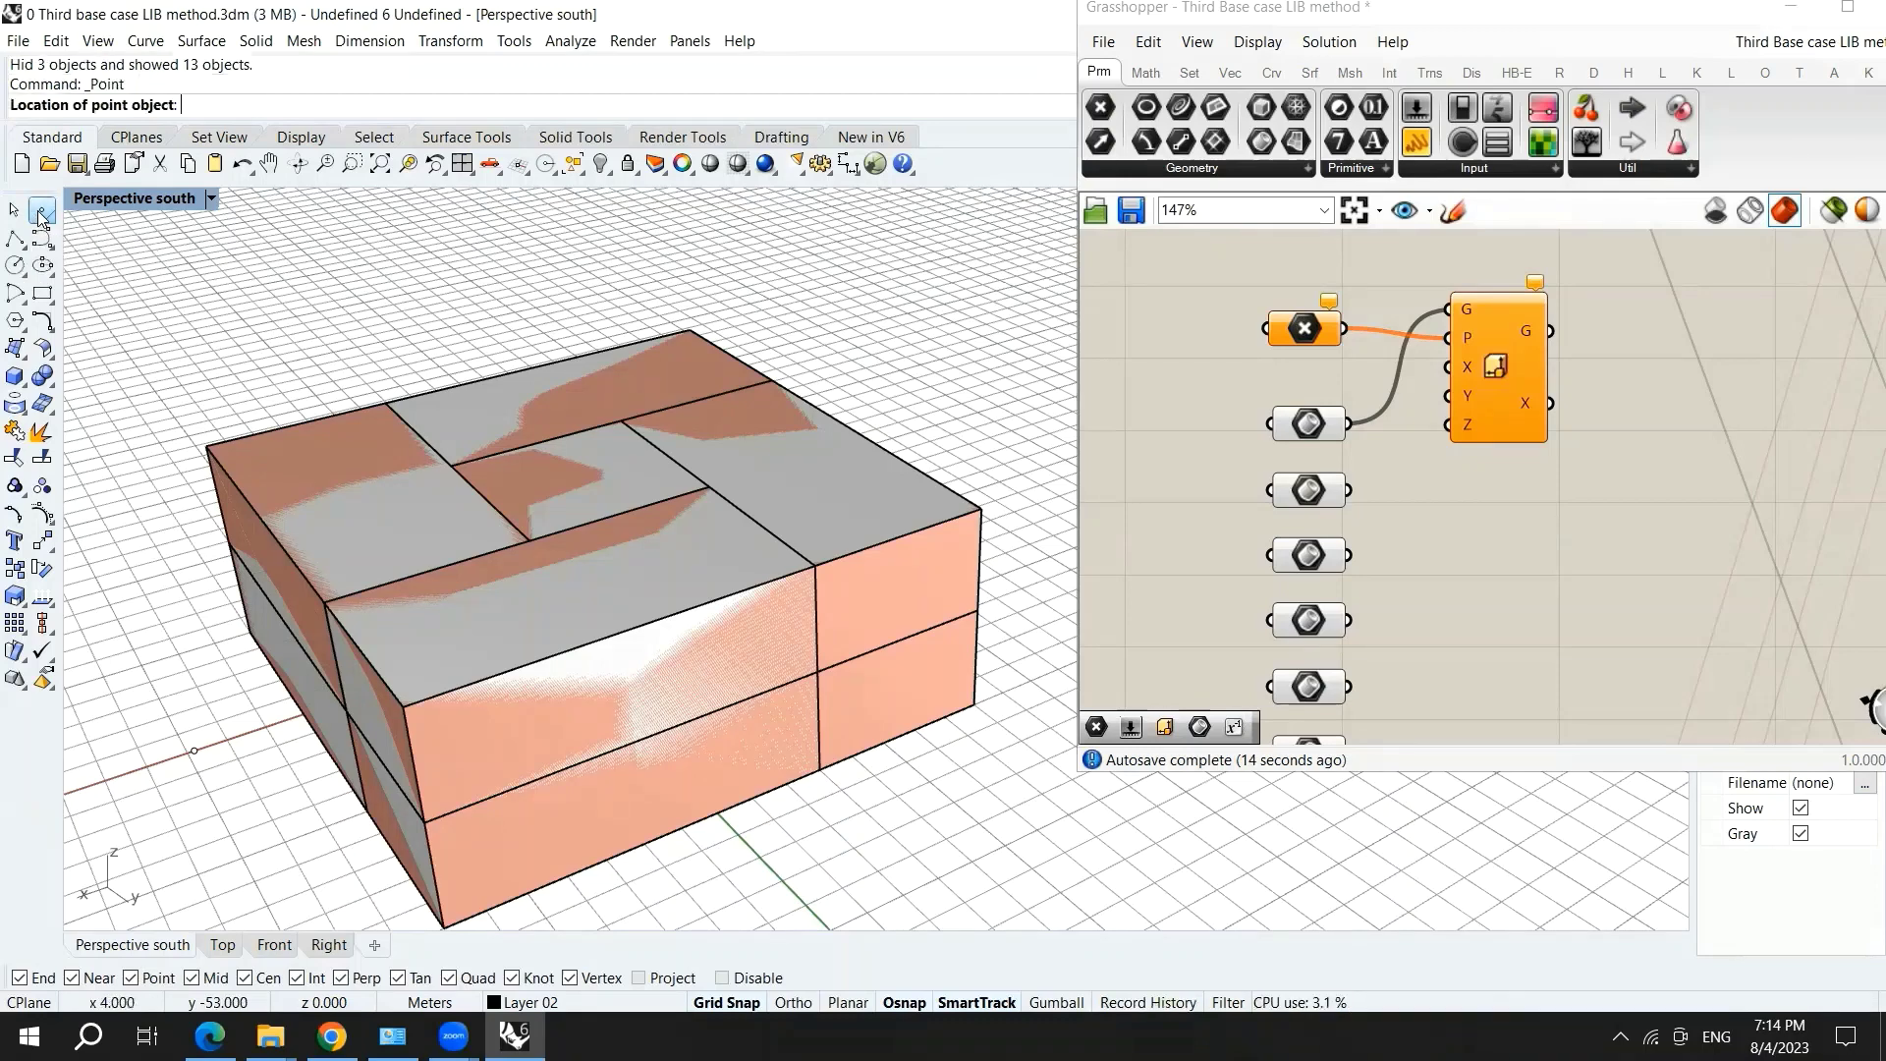
click(819, 670)
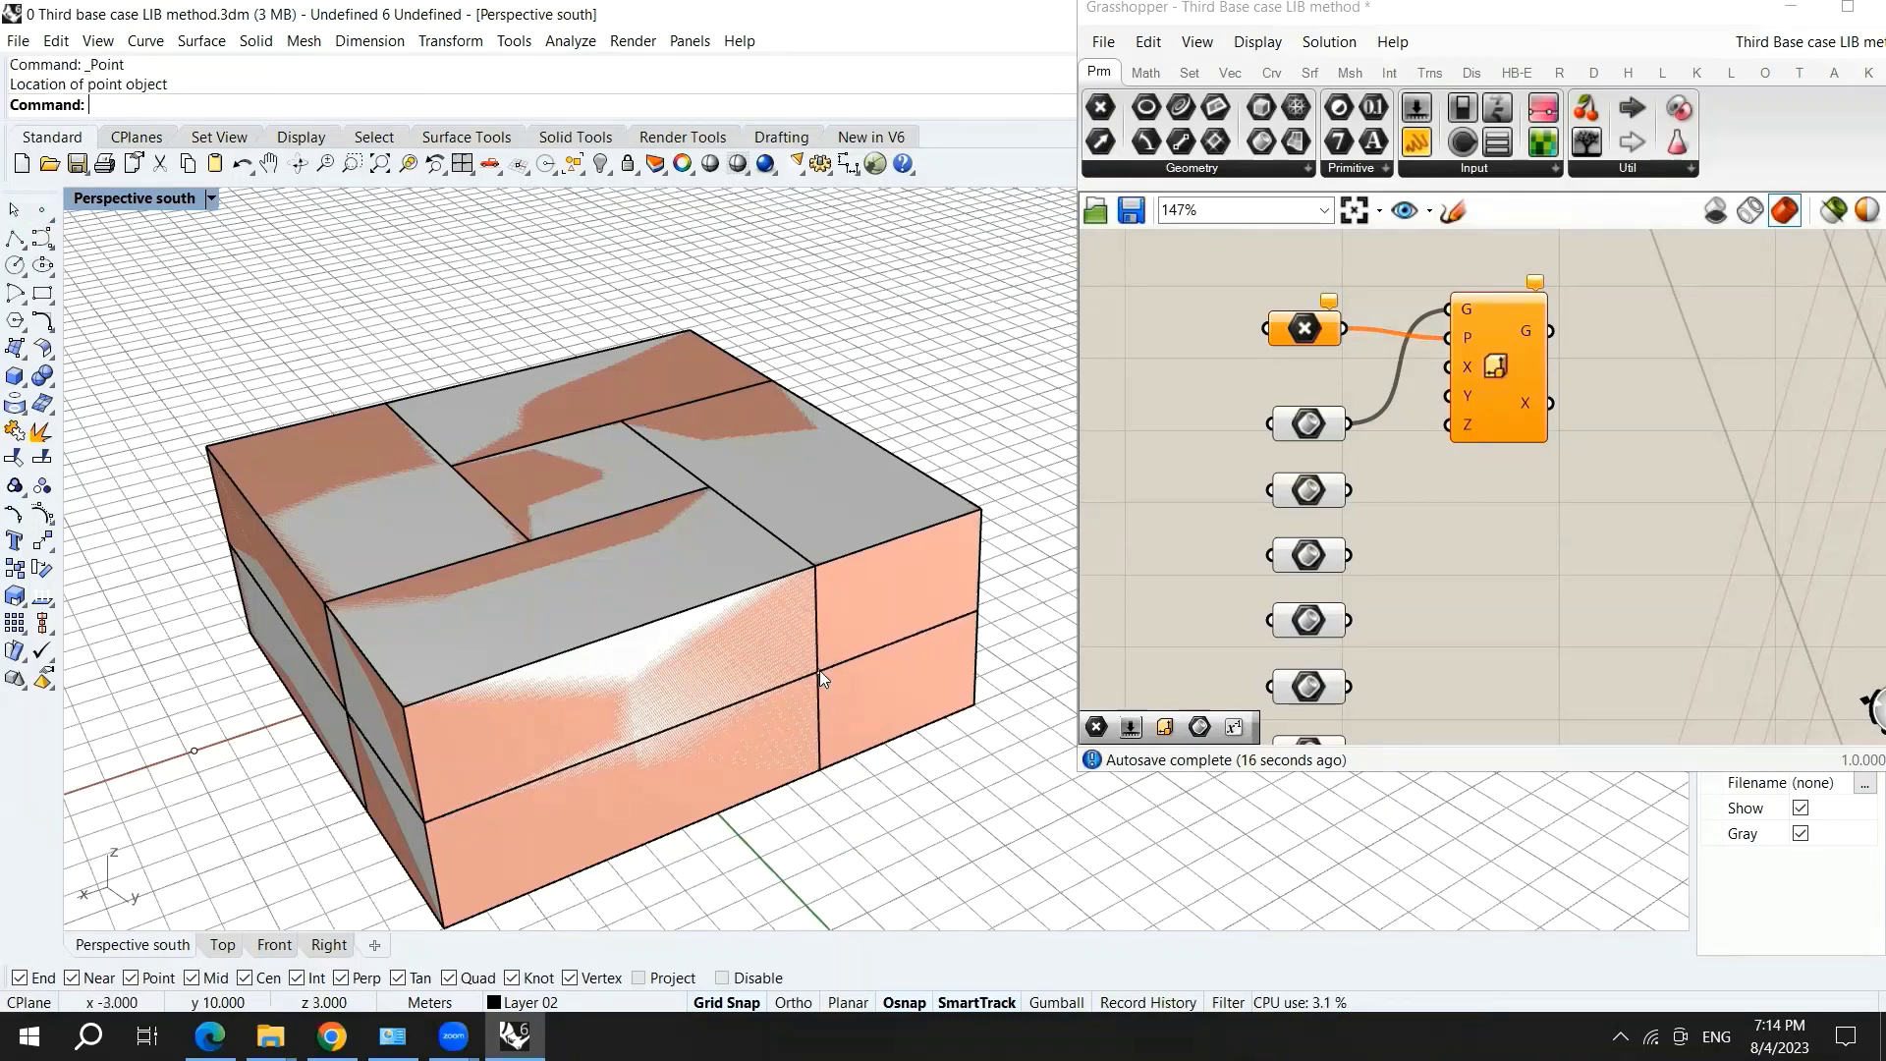
right_click(1318, 345)
click(1395, 689)
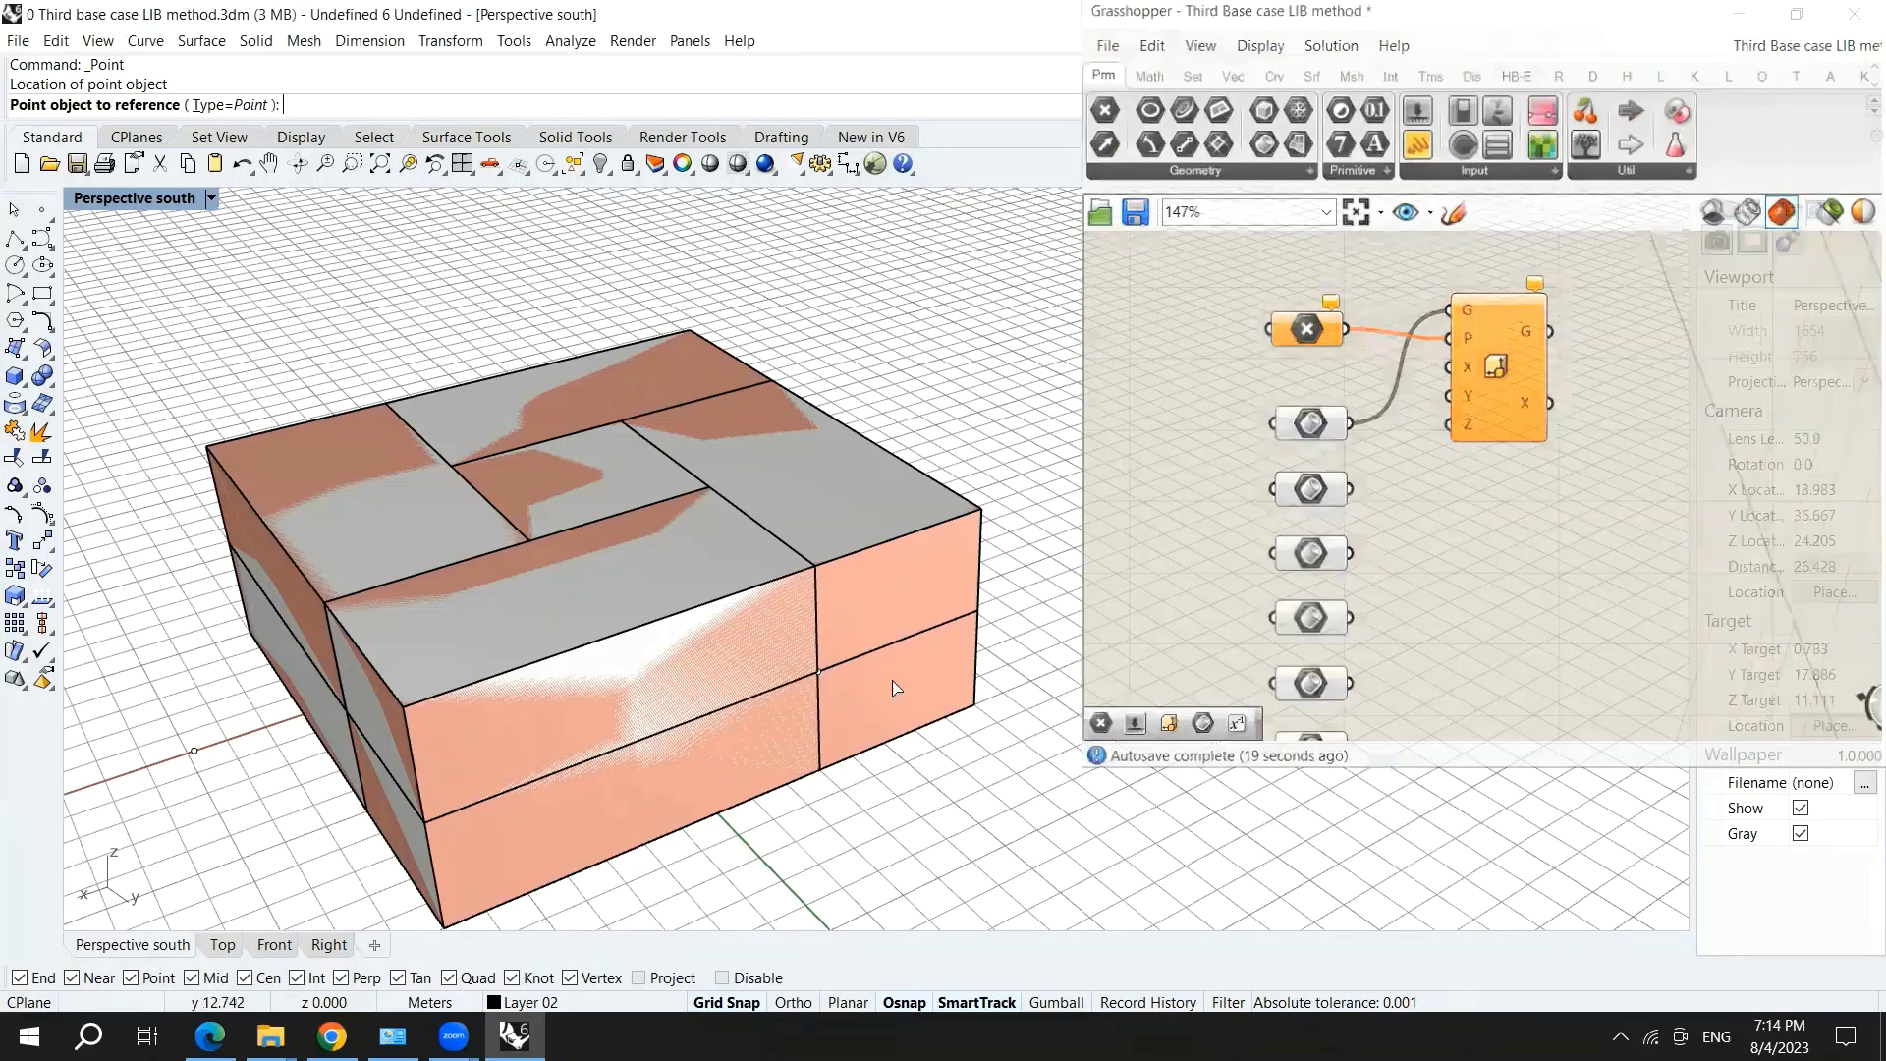
click(819, 670)
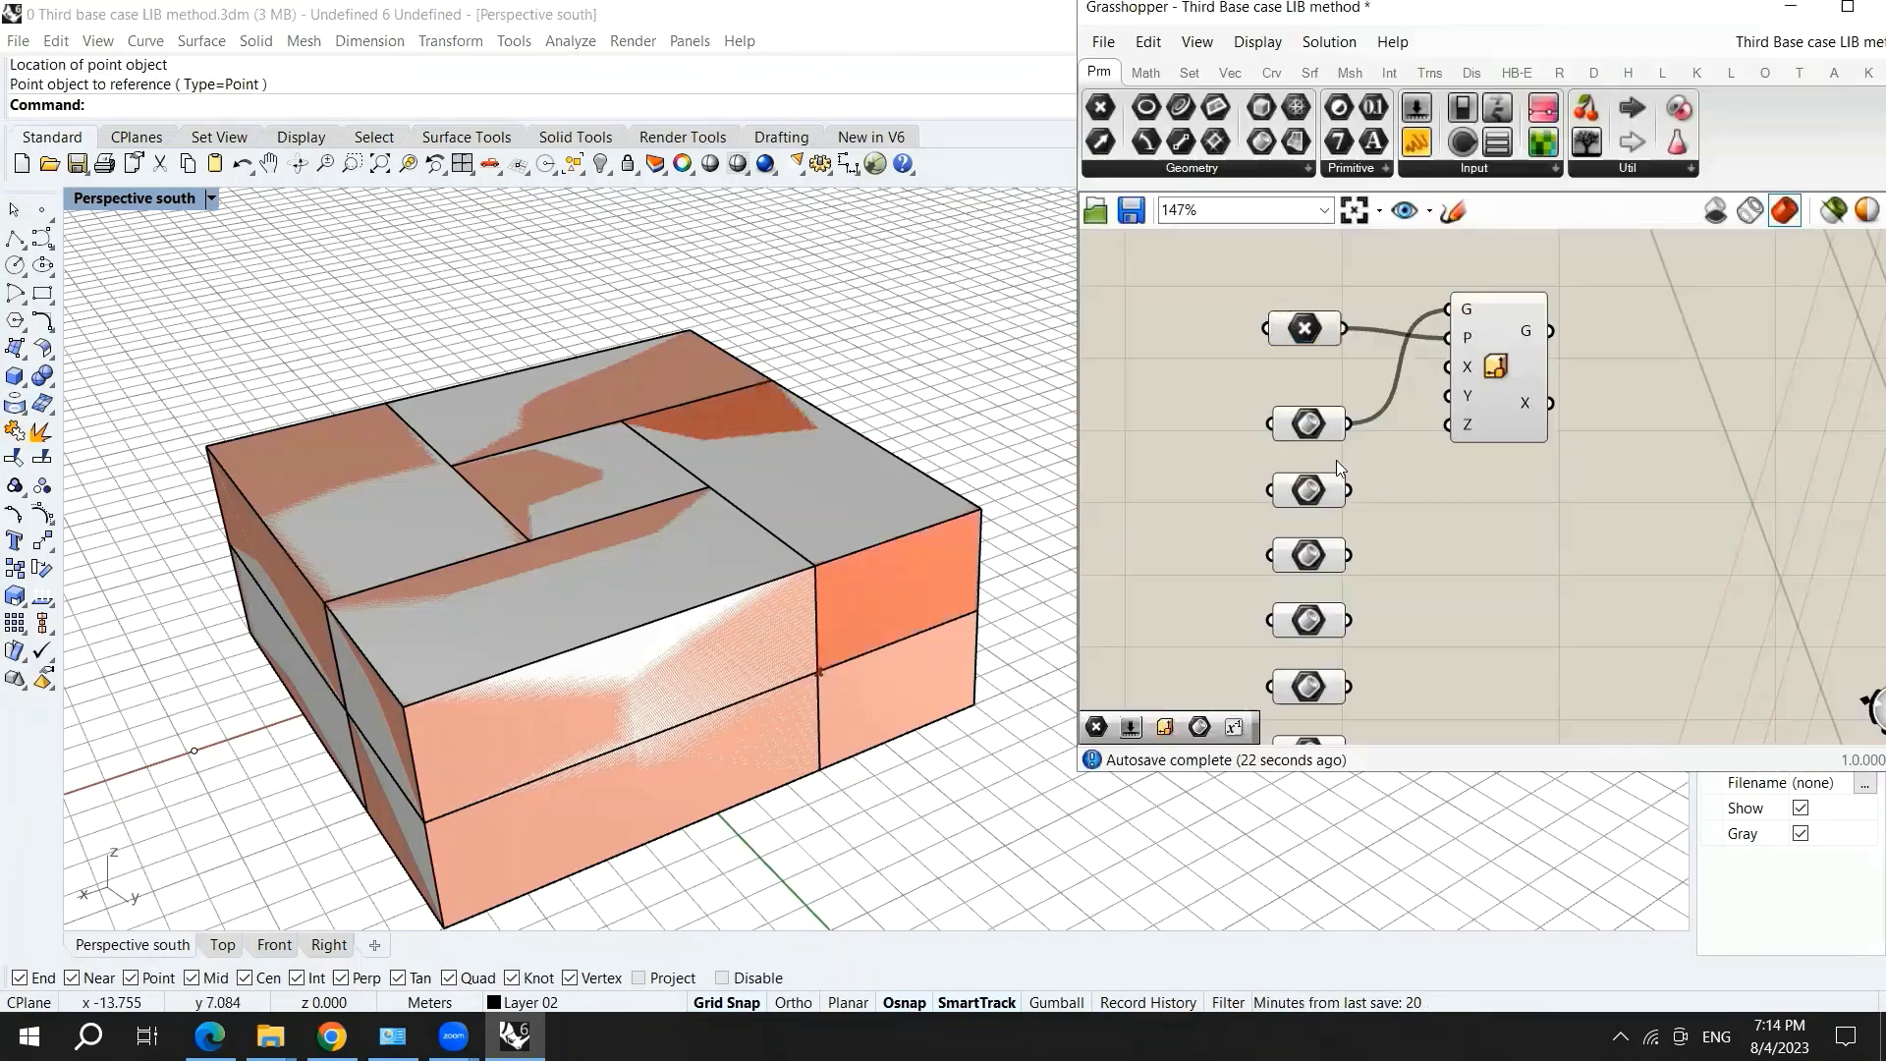
- Preview the Scale NU result and hide the original upper-right box
scroll(1507, 388, up, 1)
click(1507, 387)
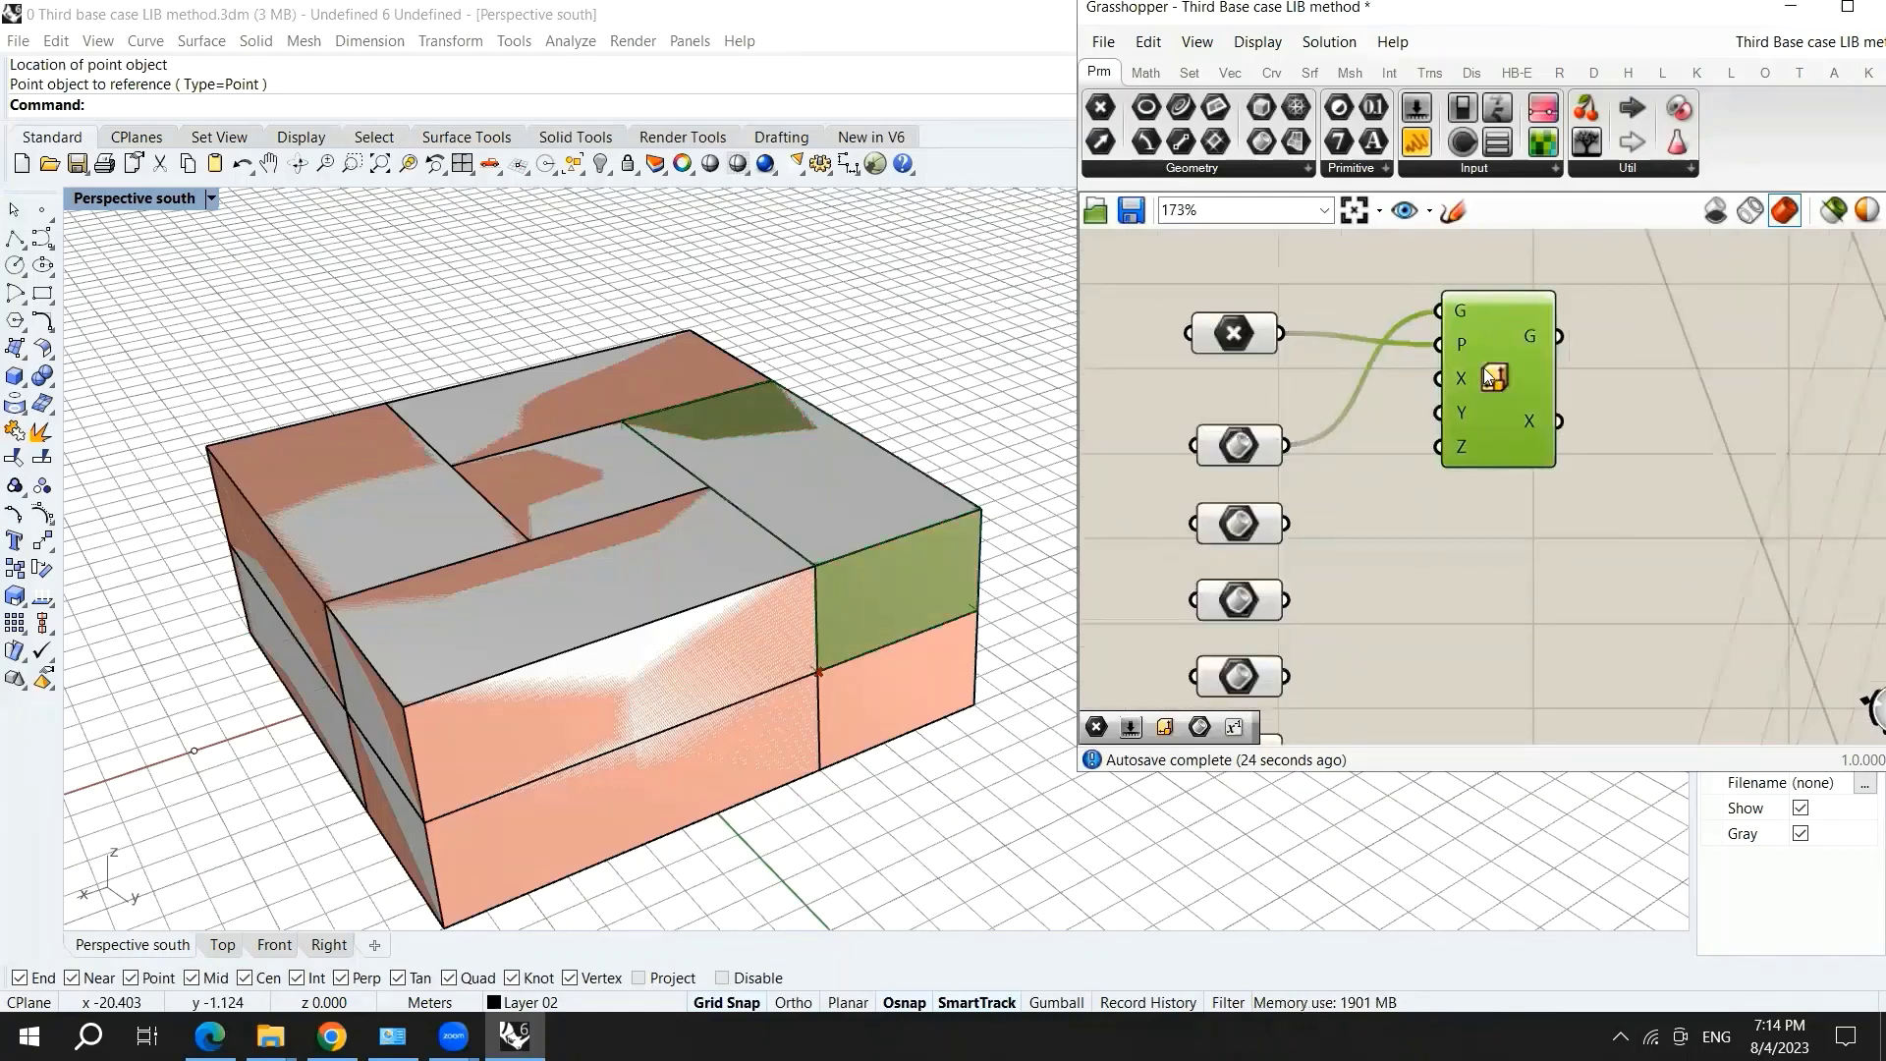
click(894, 546)
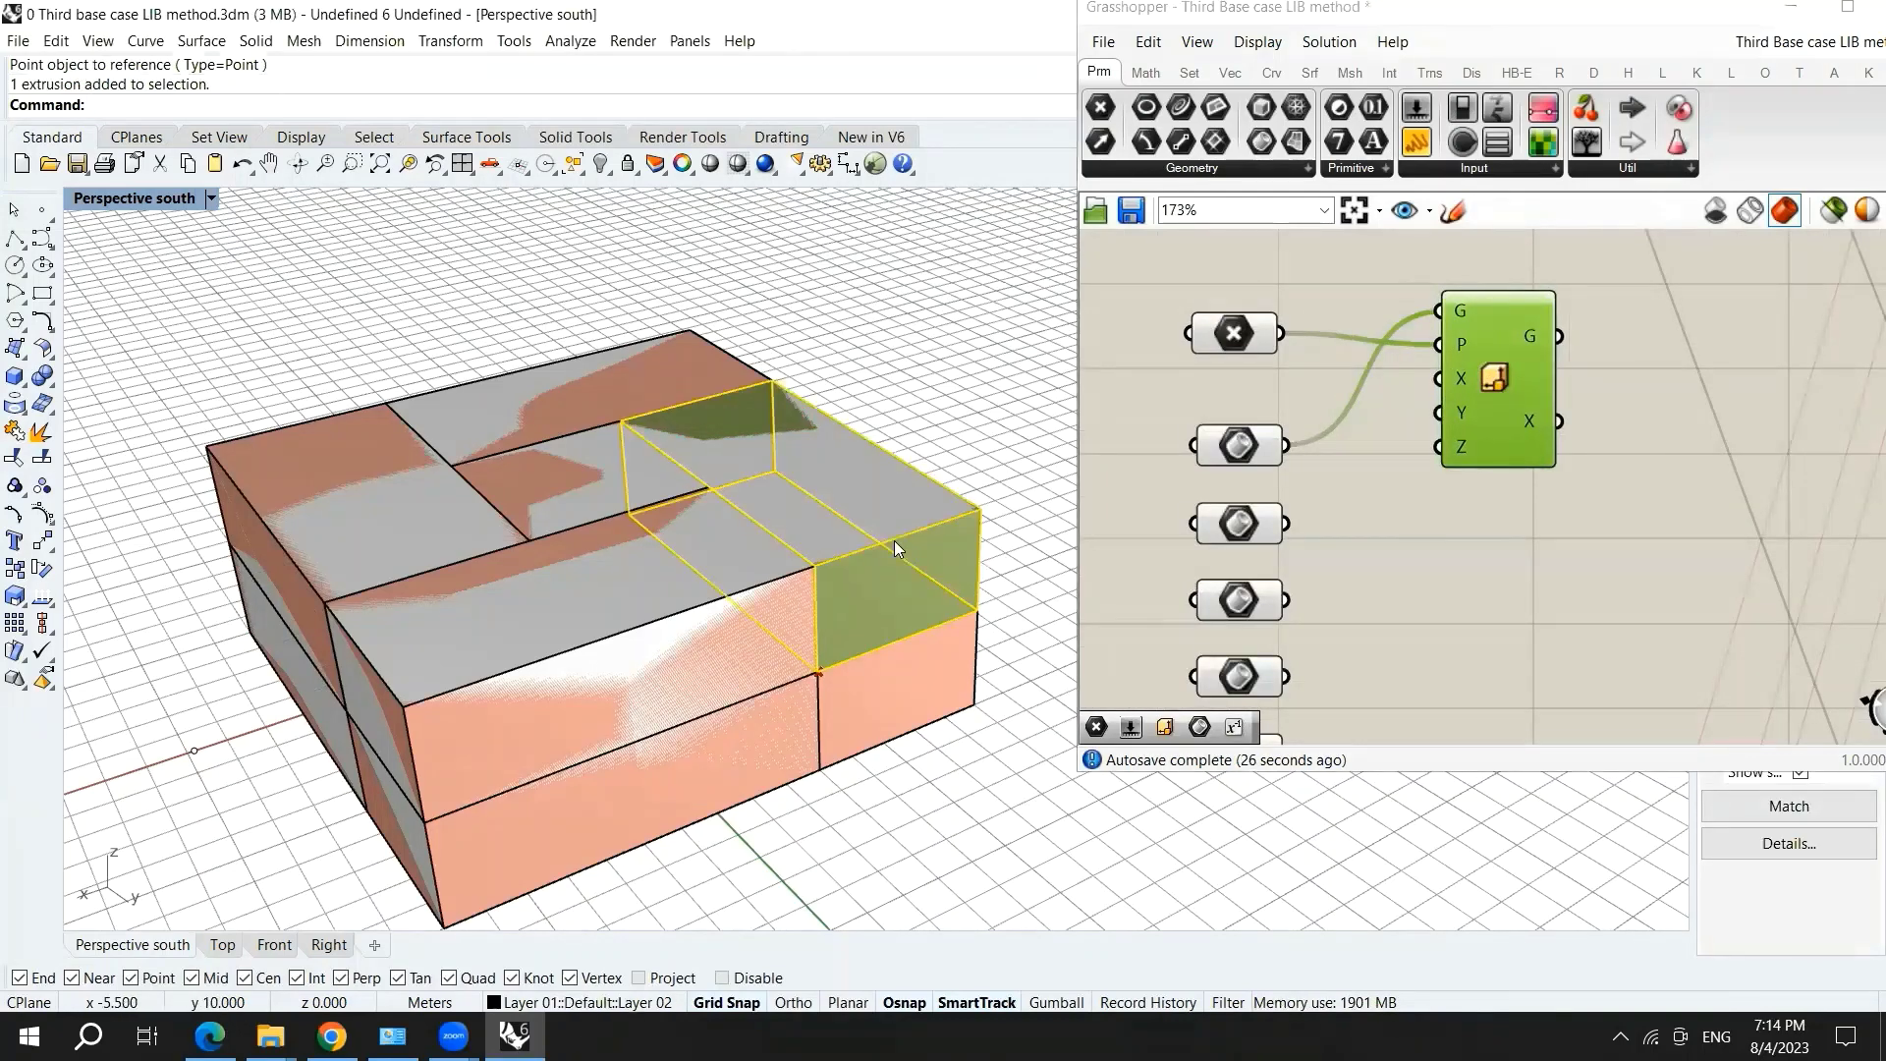
text(hide)
key(Return)
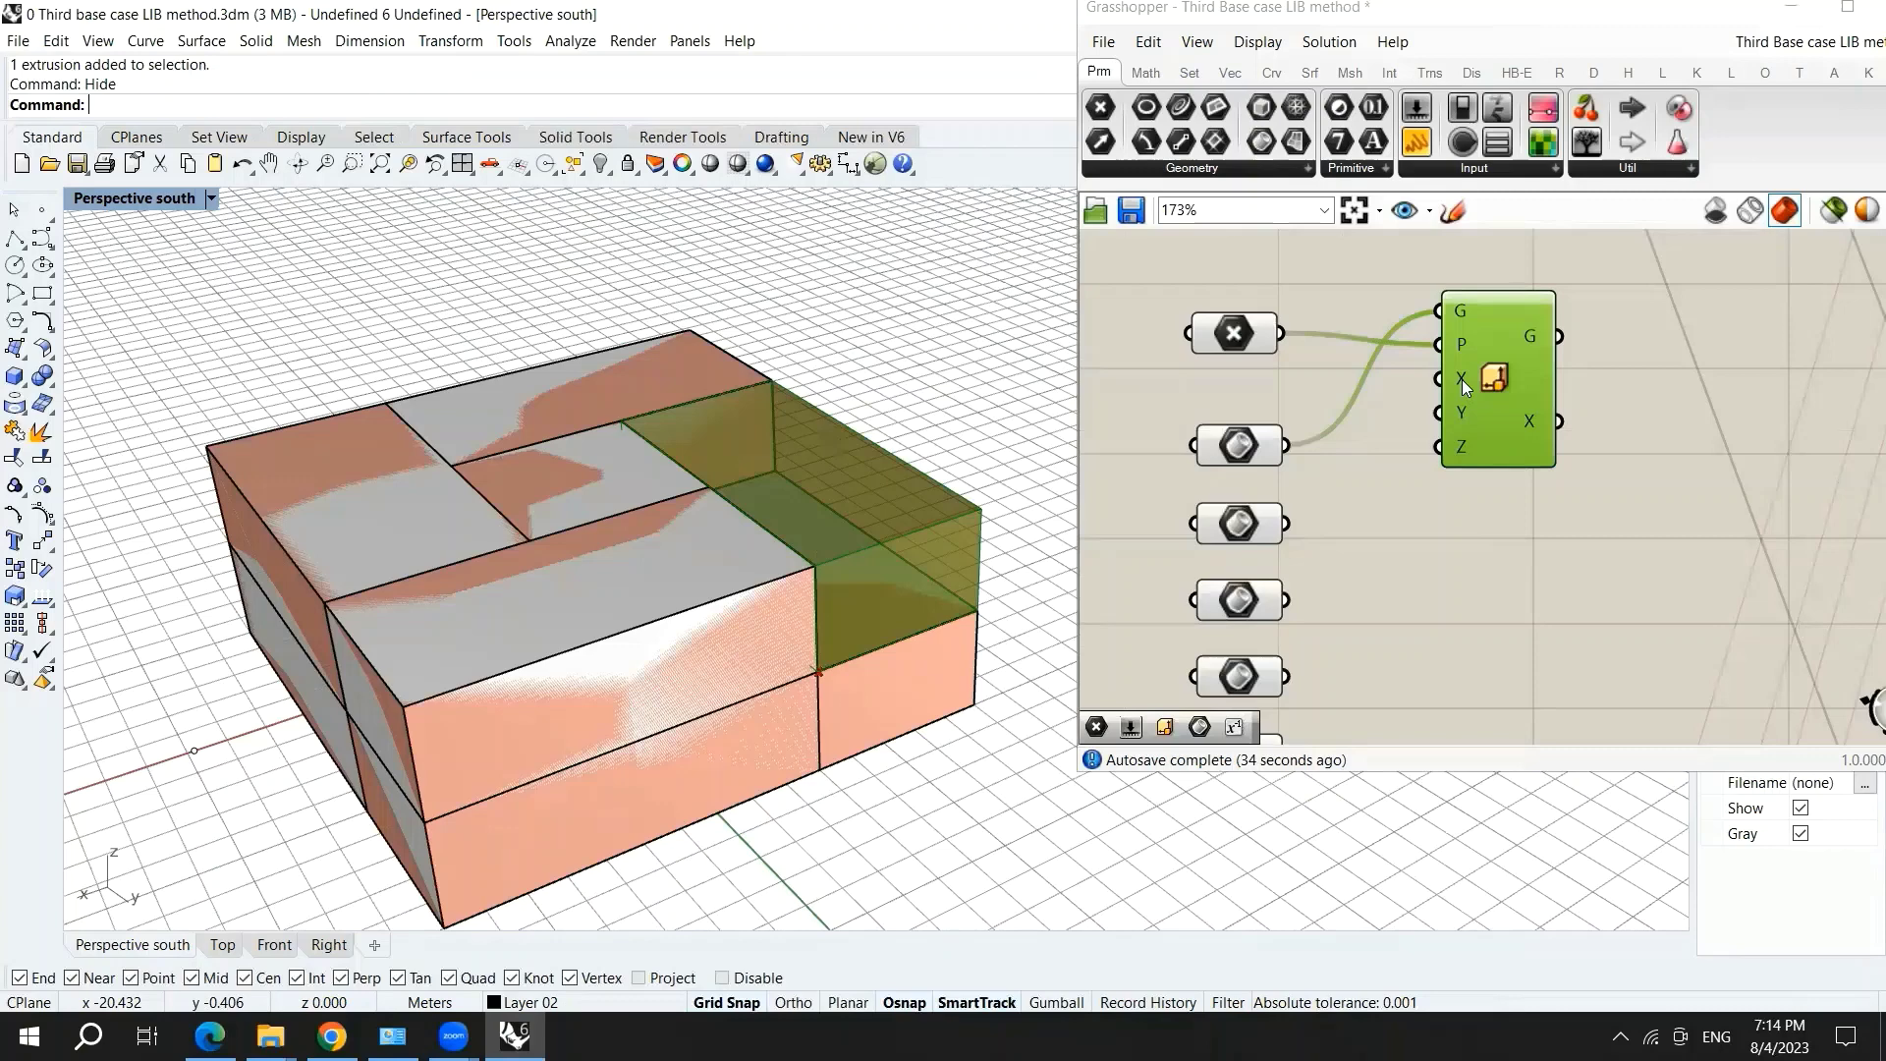
- Create a number slider, wire it to Scale NU's Z input, and set it to 3
double_click(1215, 391)
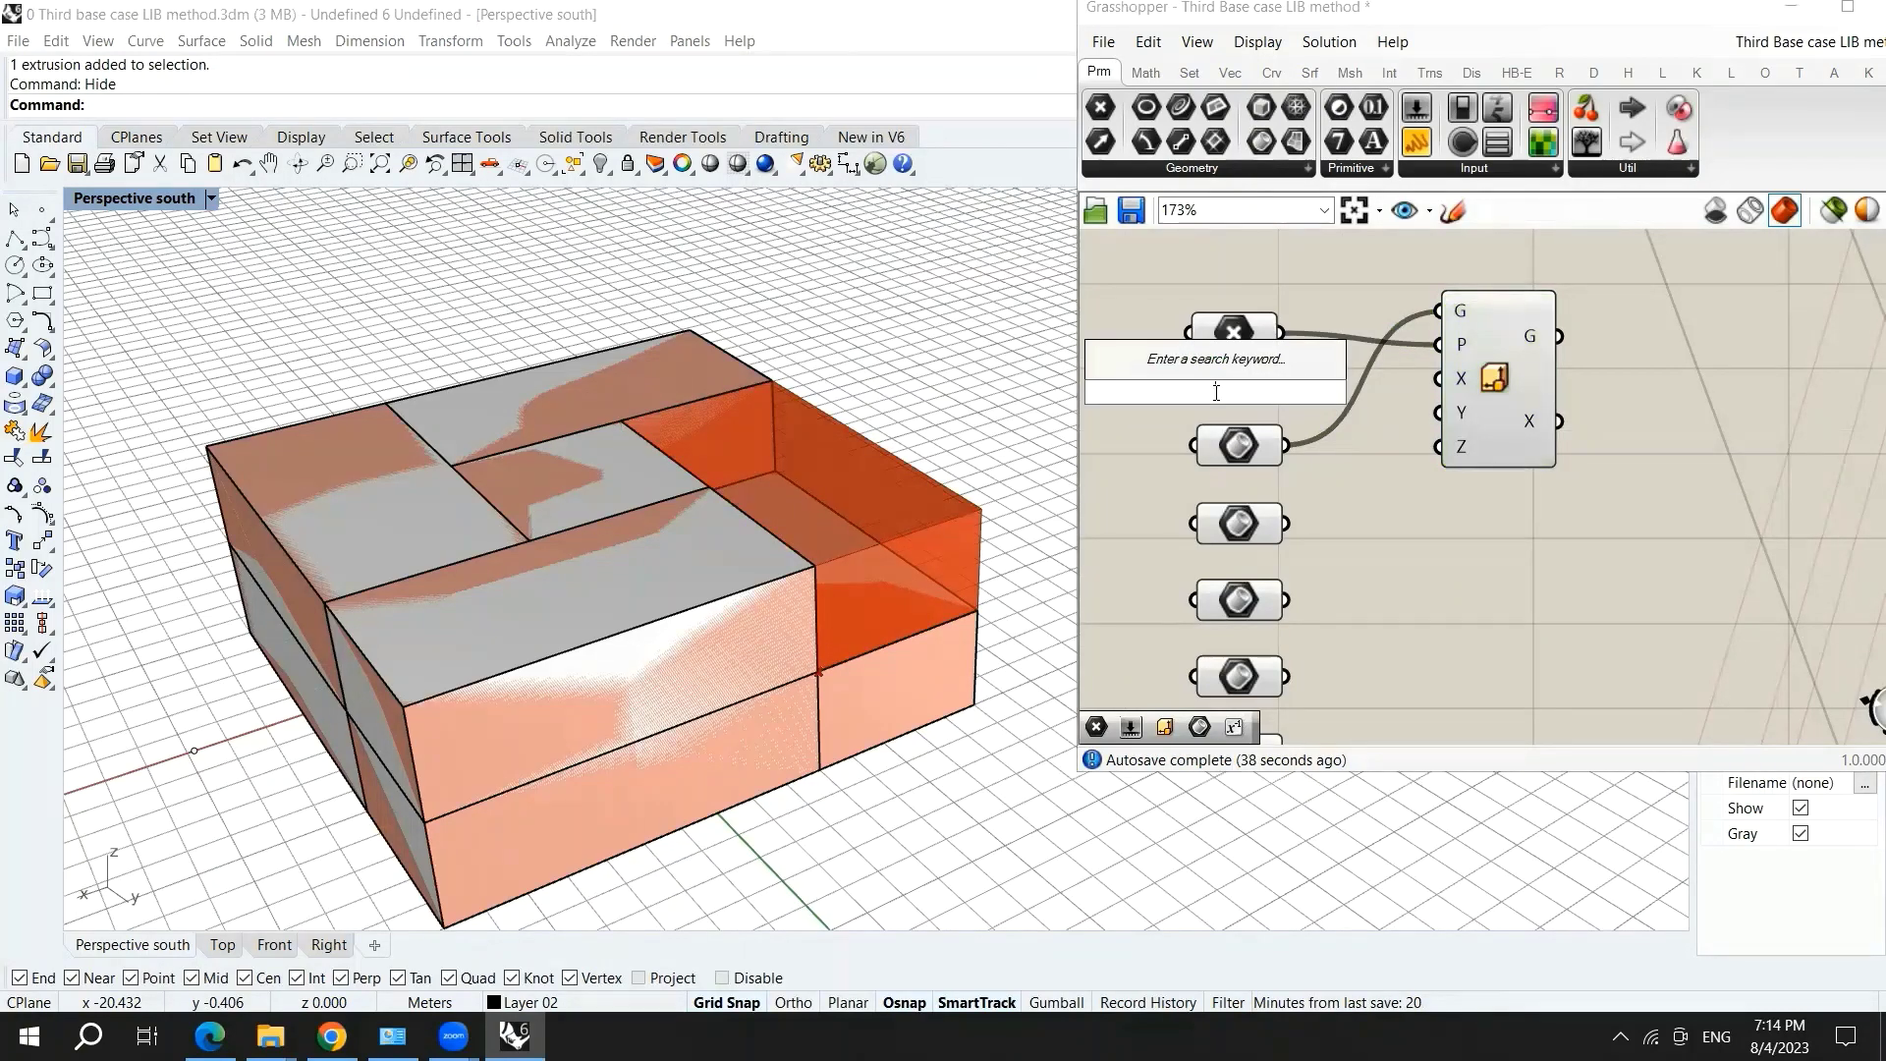
text(2)
key(Return)
click(1198, 401)
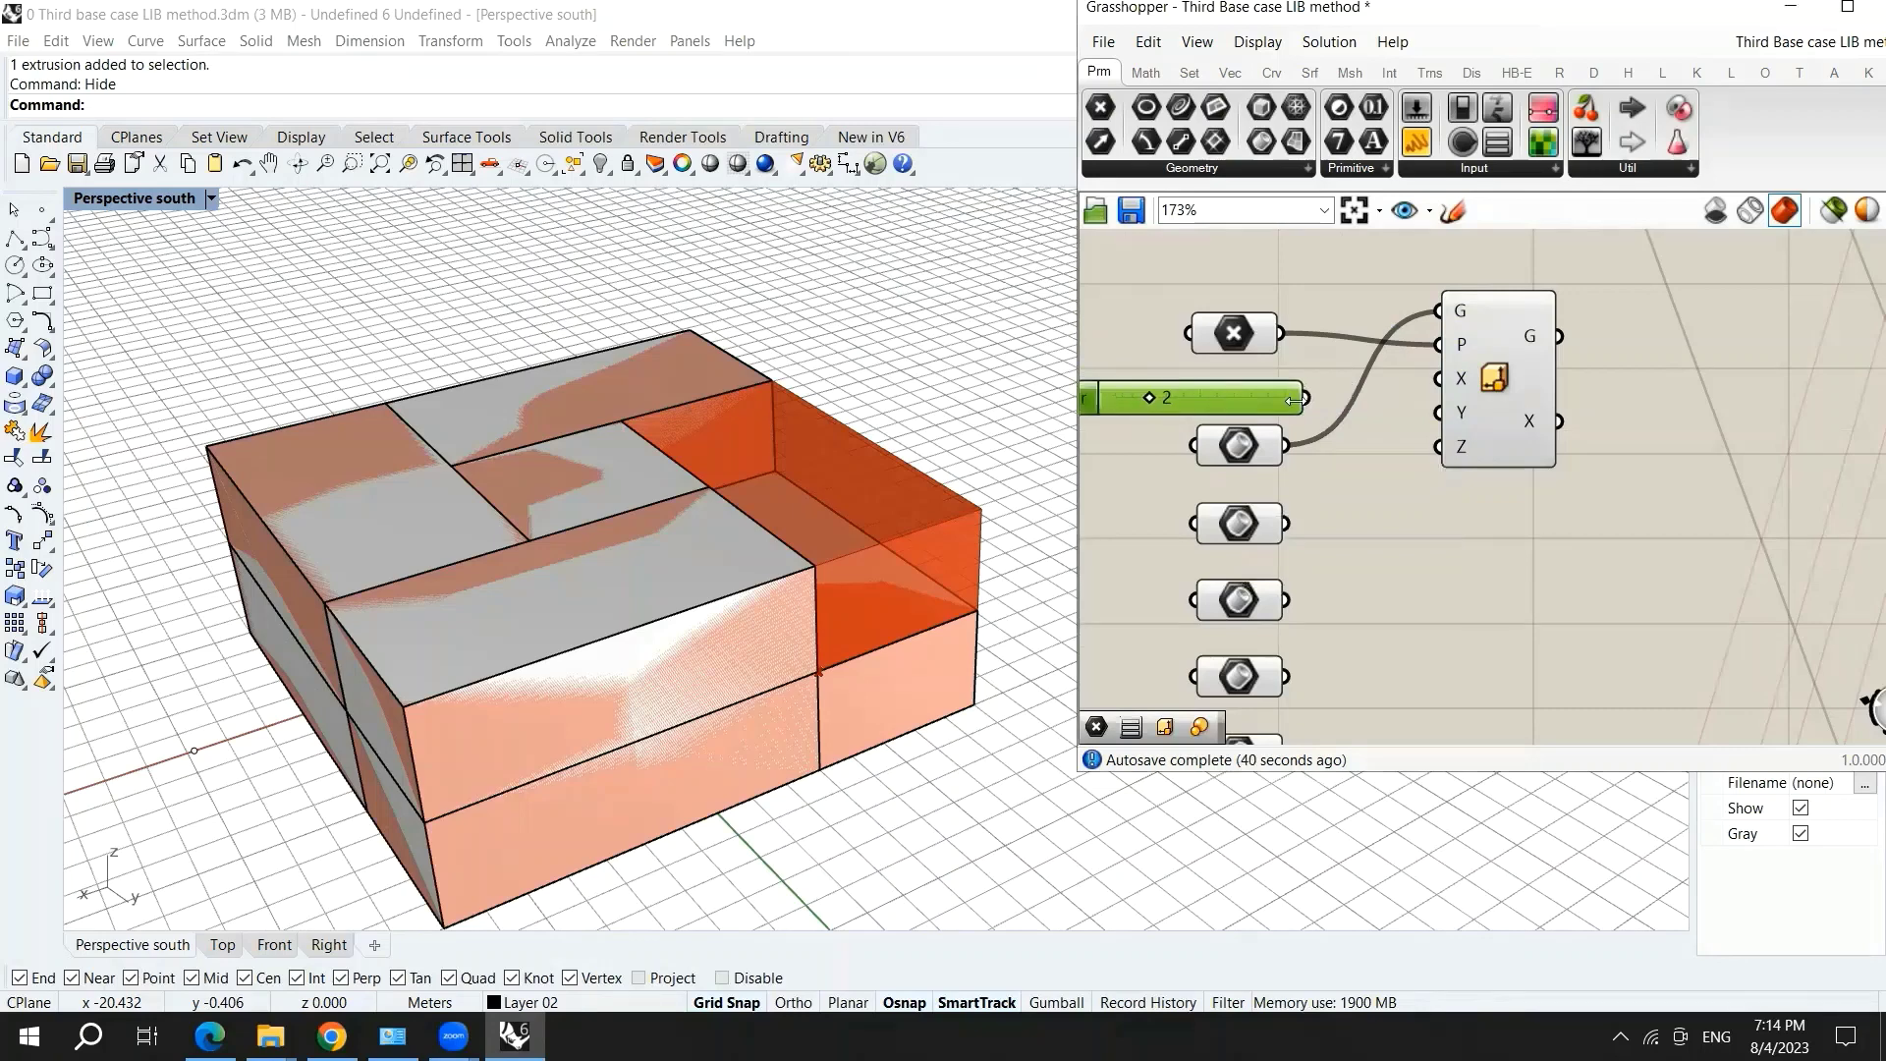
drag(1306, 398, 1436, 448)
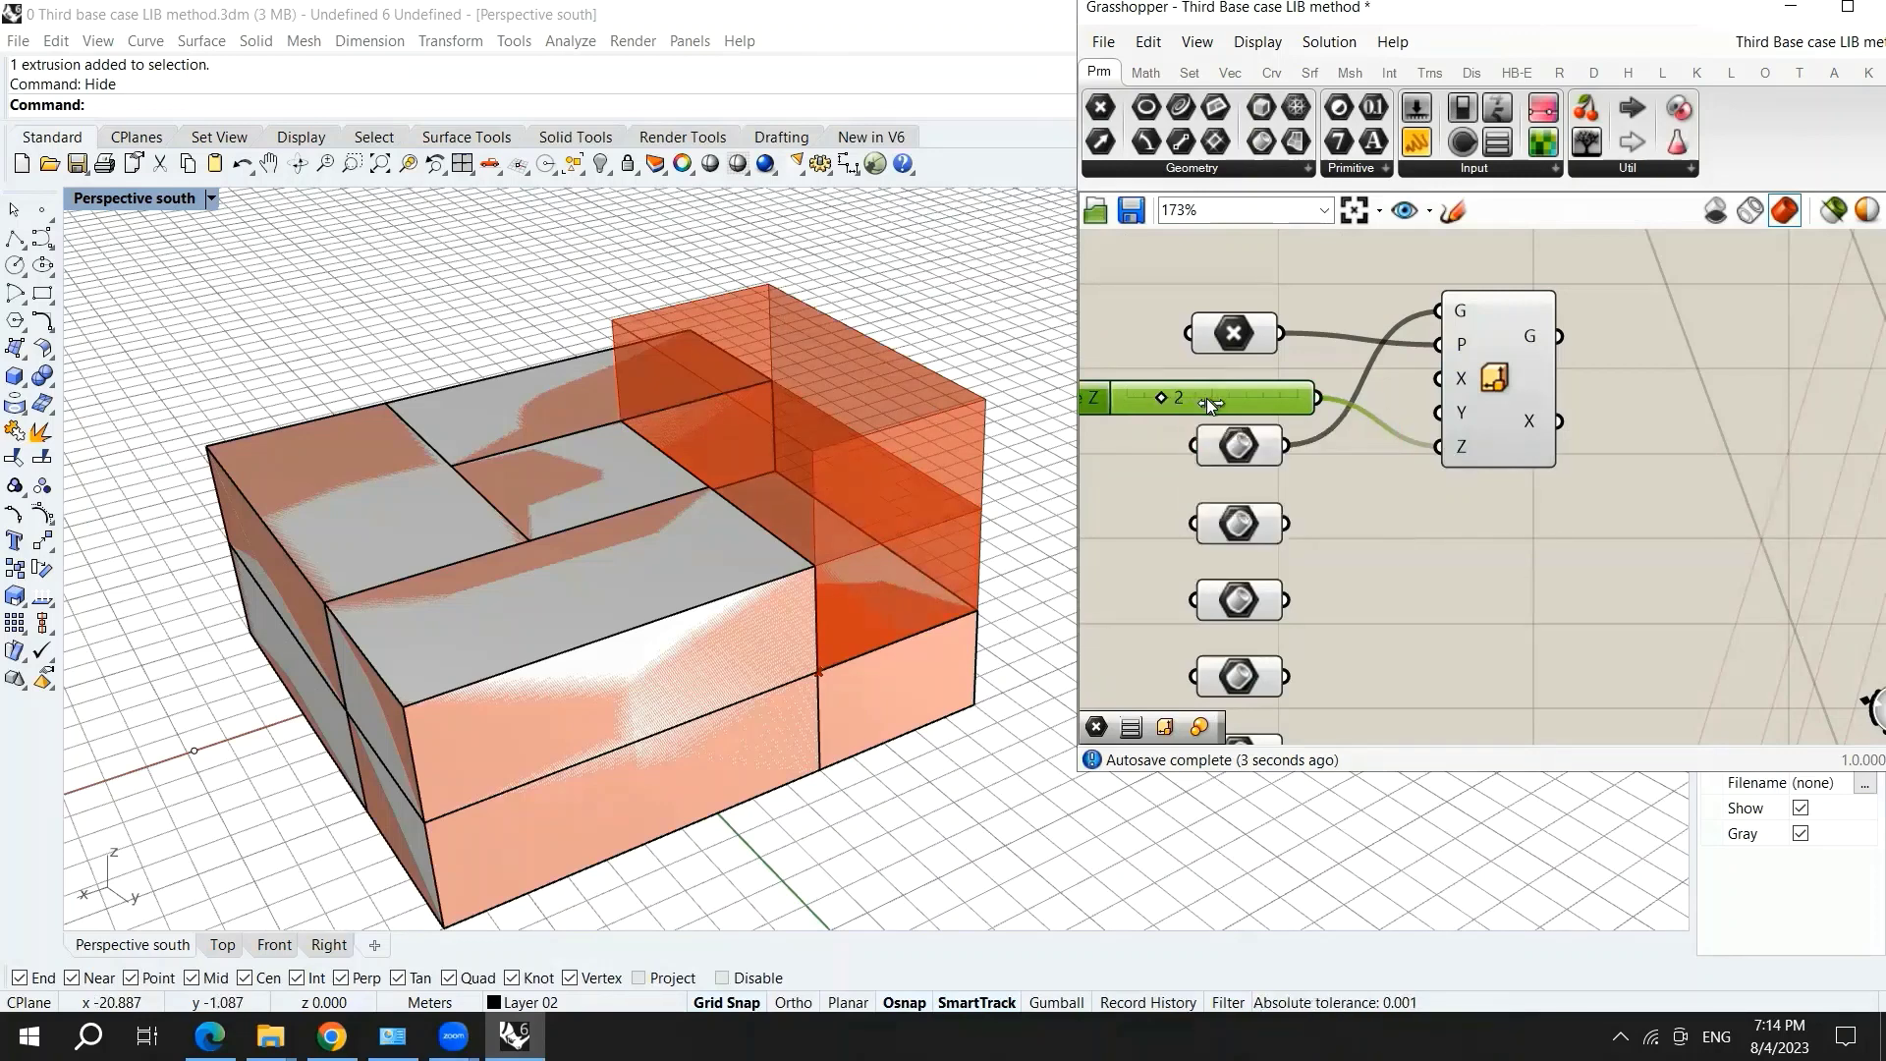
drag(1163, 398, 1182, 401)
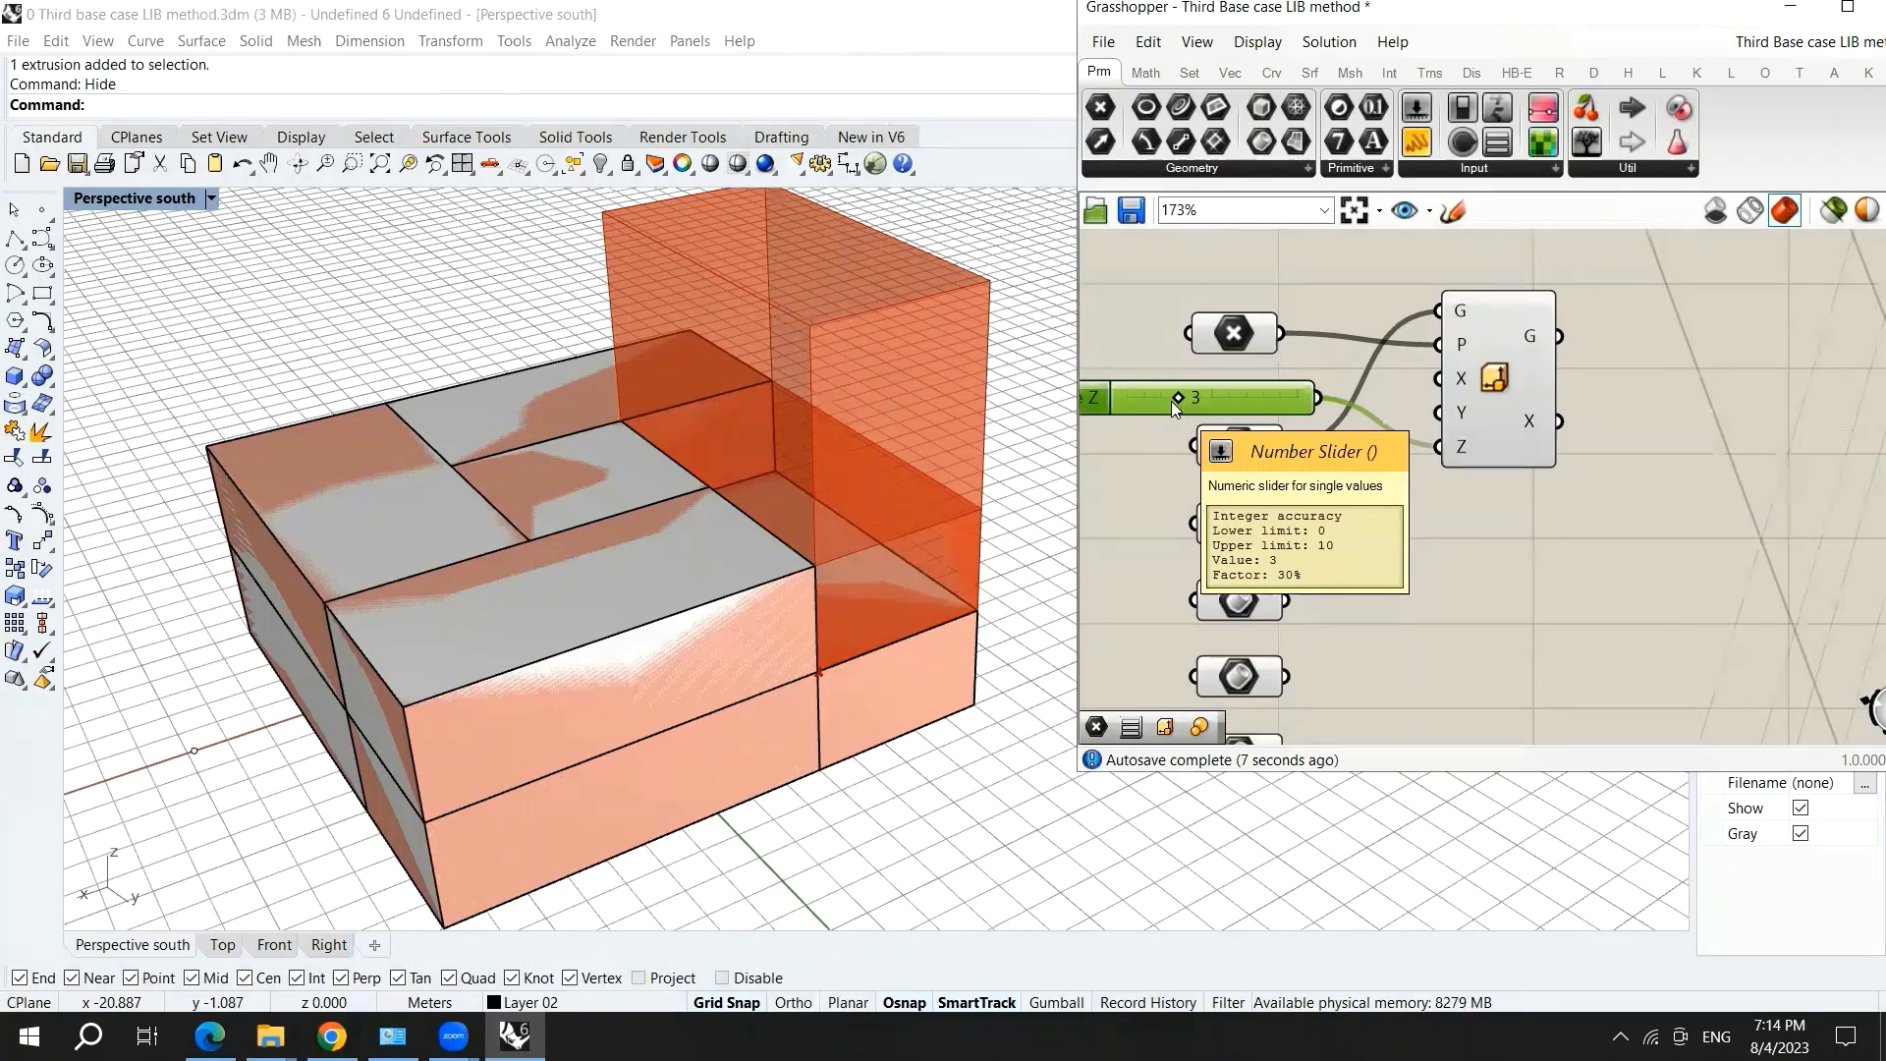
- Give the Z slider an x*0.5 expression and new min/max bounds, then test box height
right_click(1226, 399)
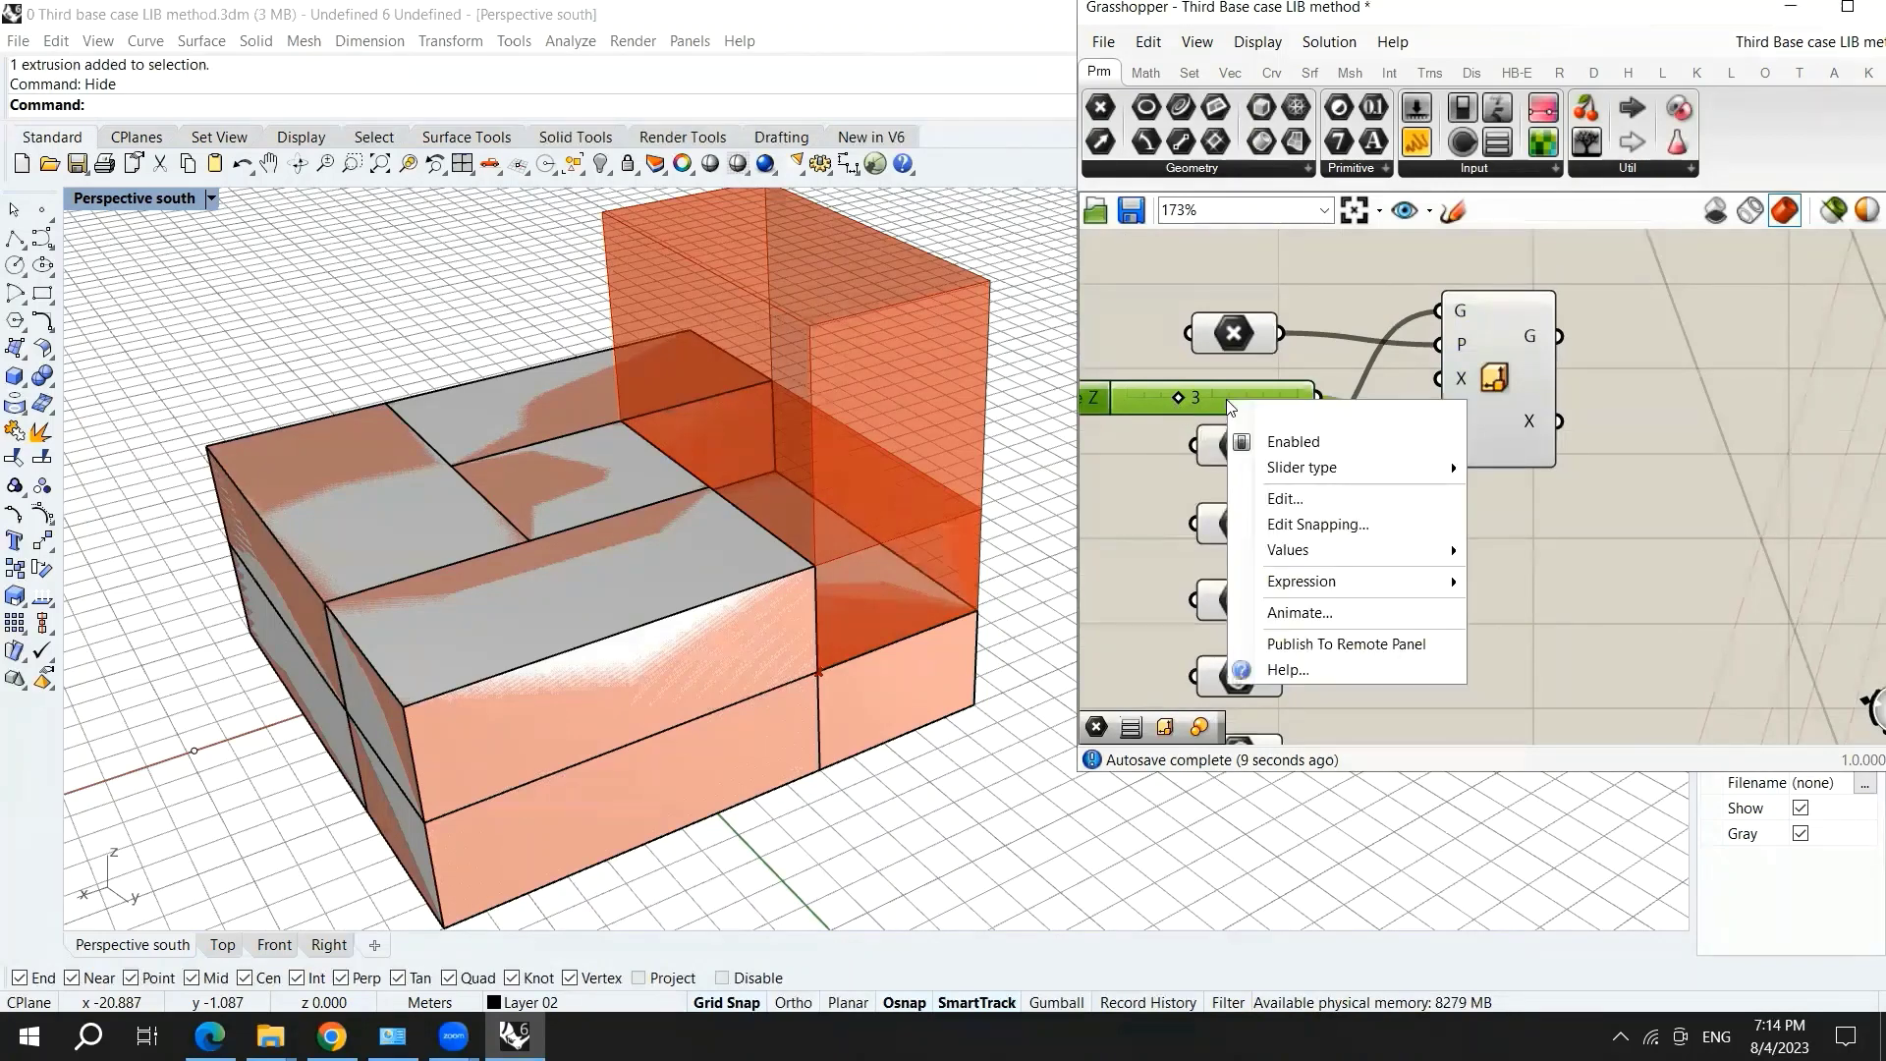
click(1298, 501)
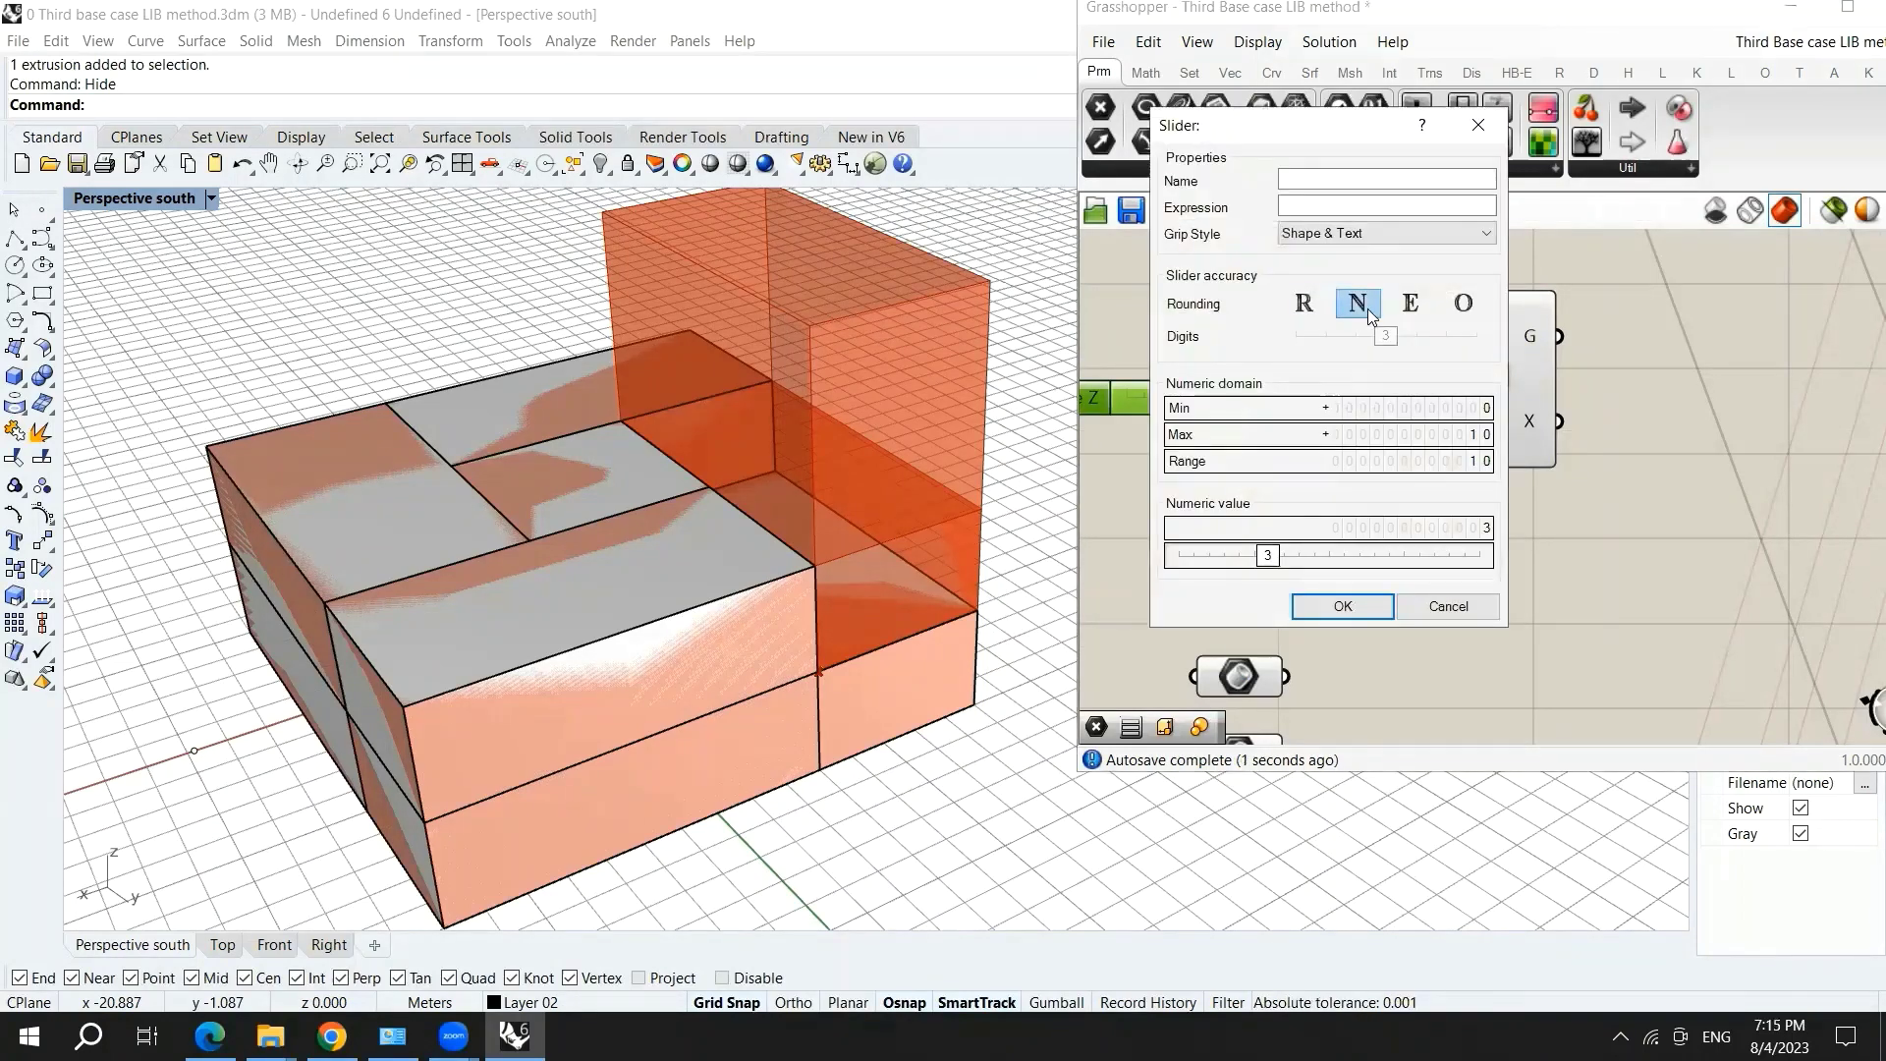
click(1363, 203)
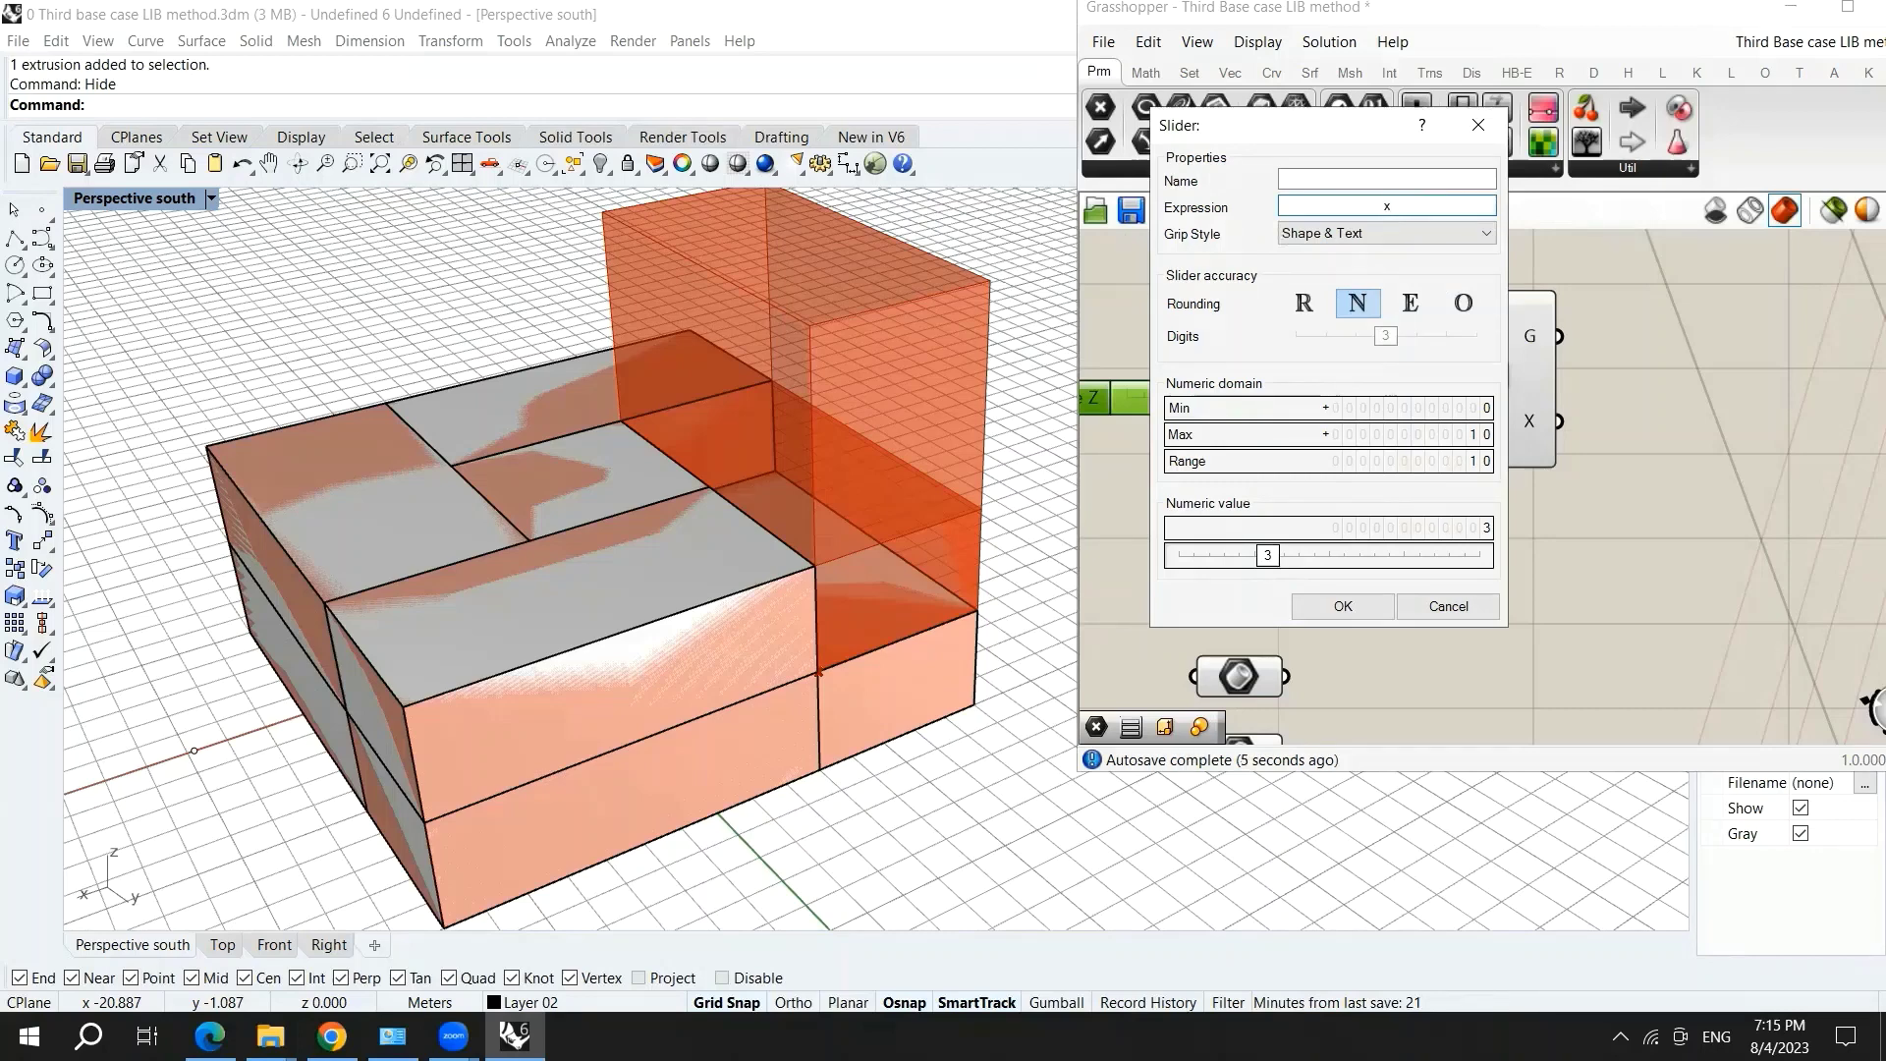
text(x*0.5)
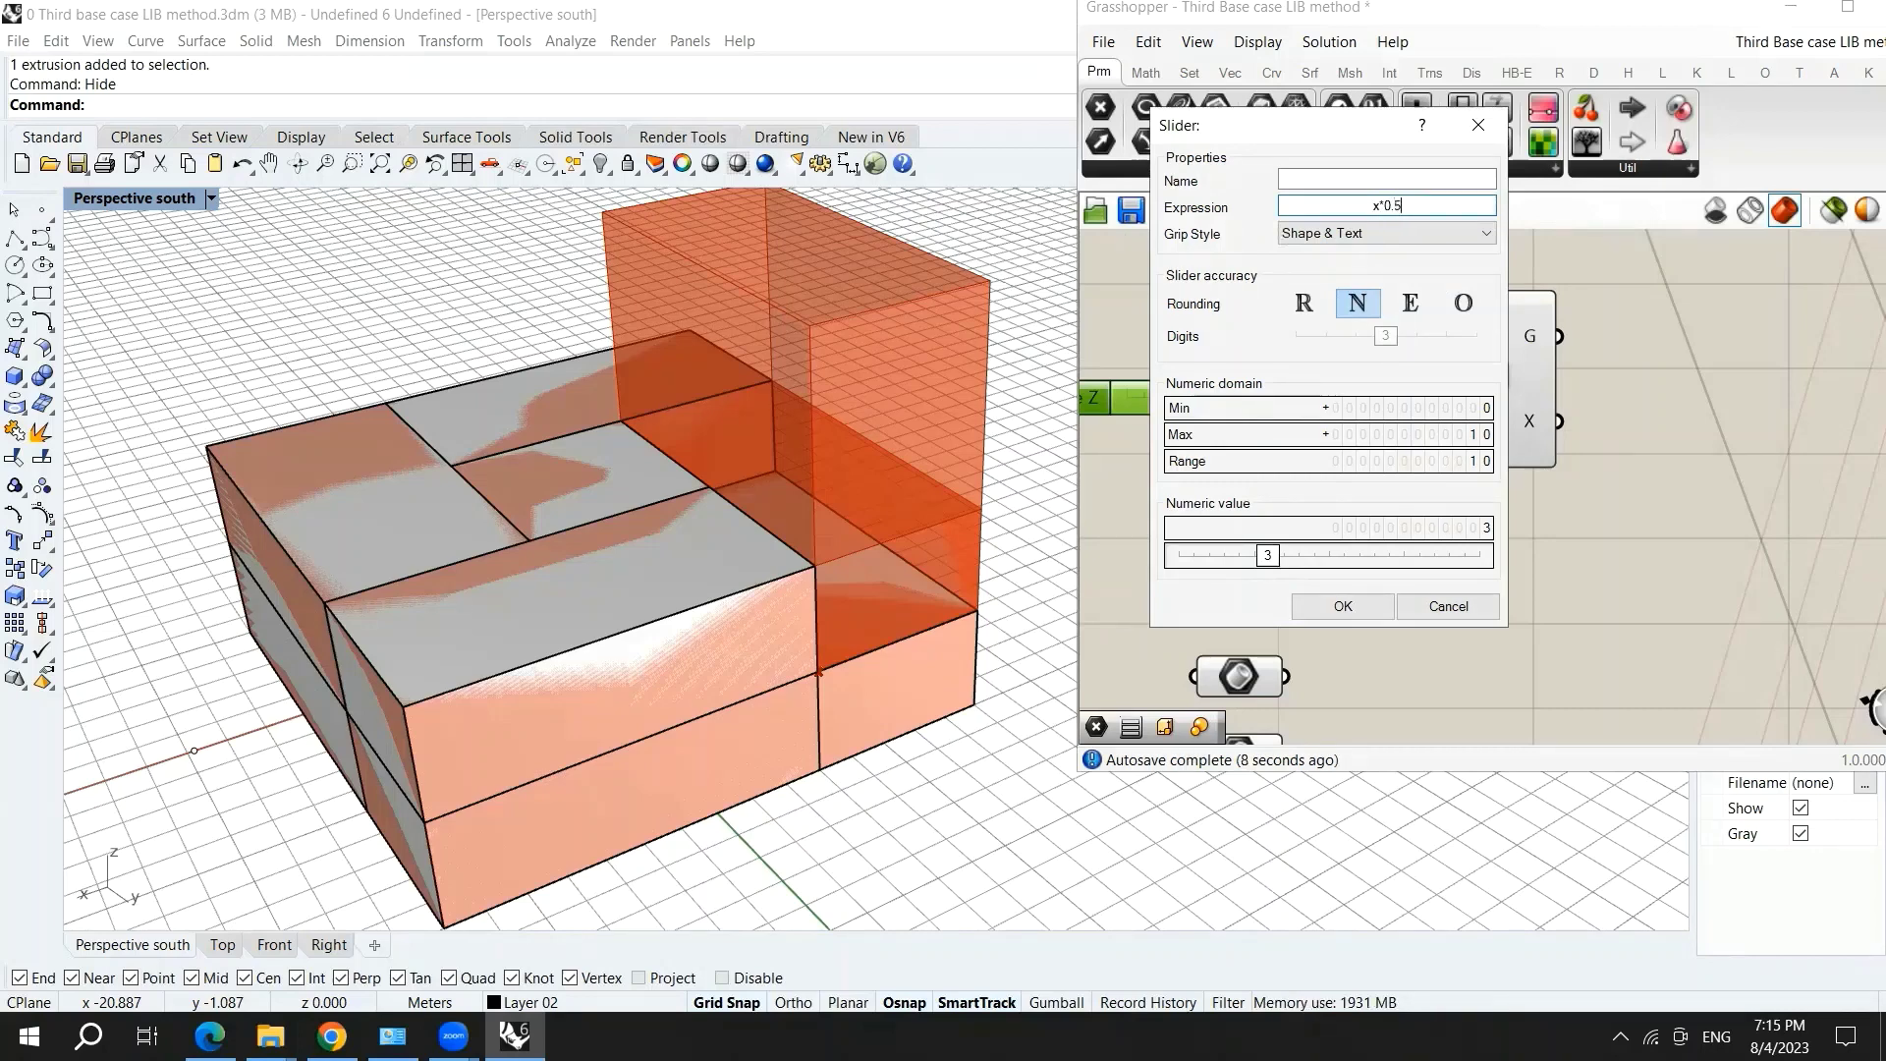
double_click(1375, 413)
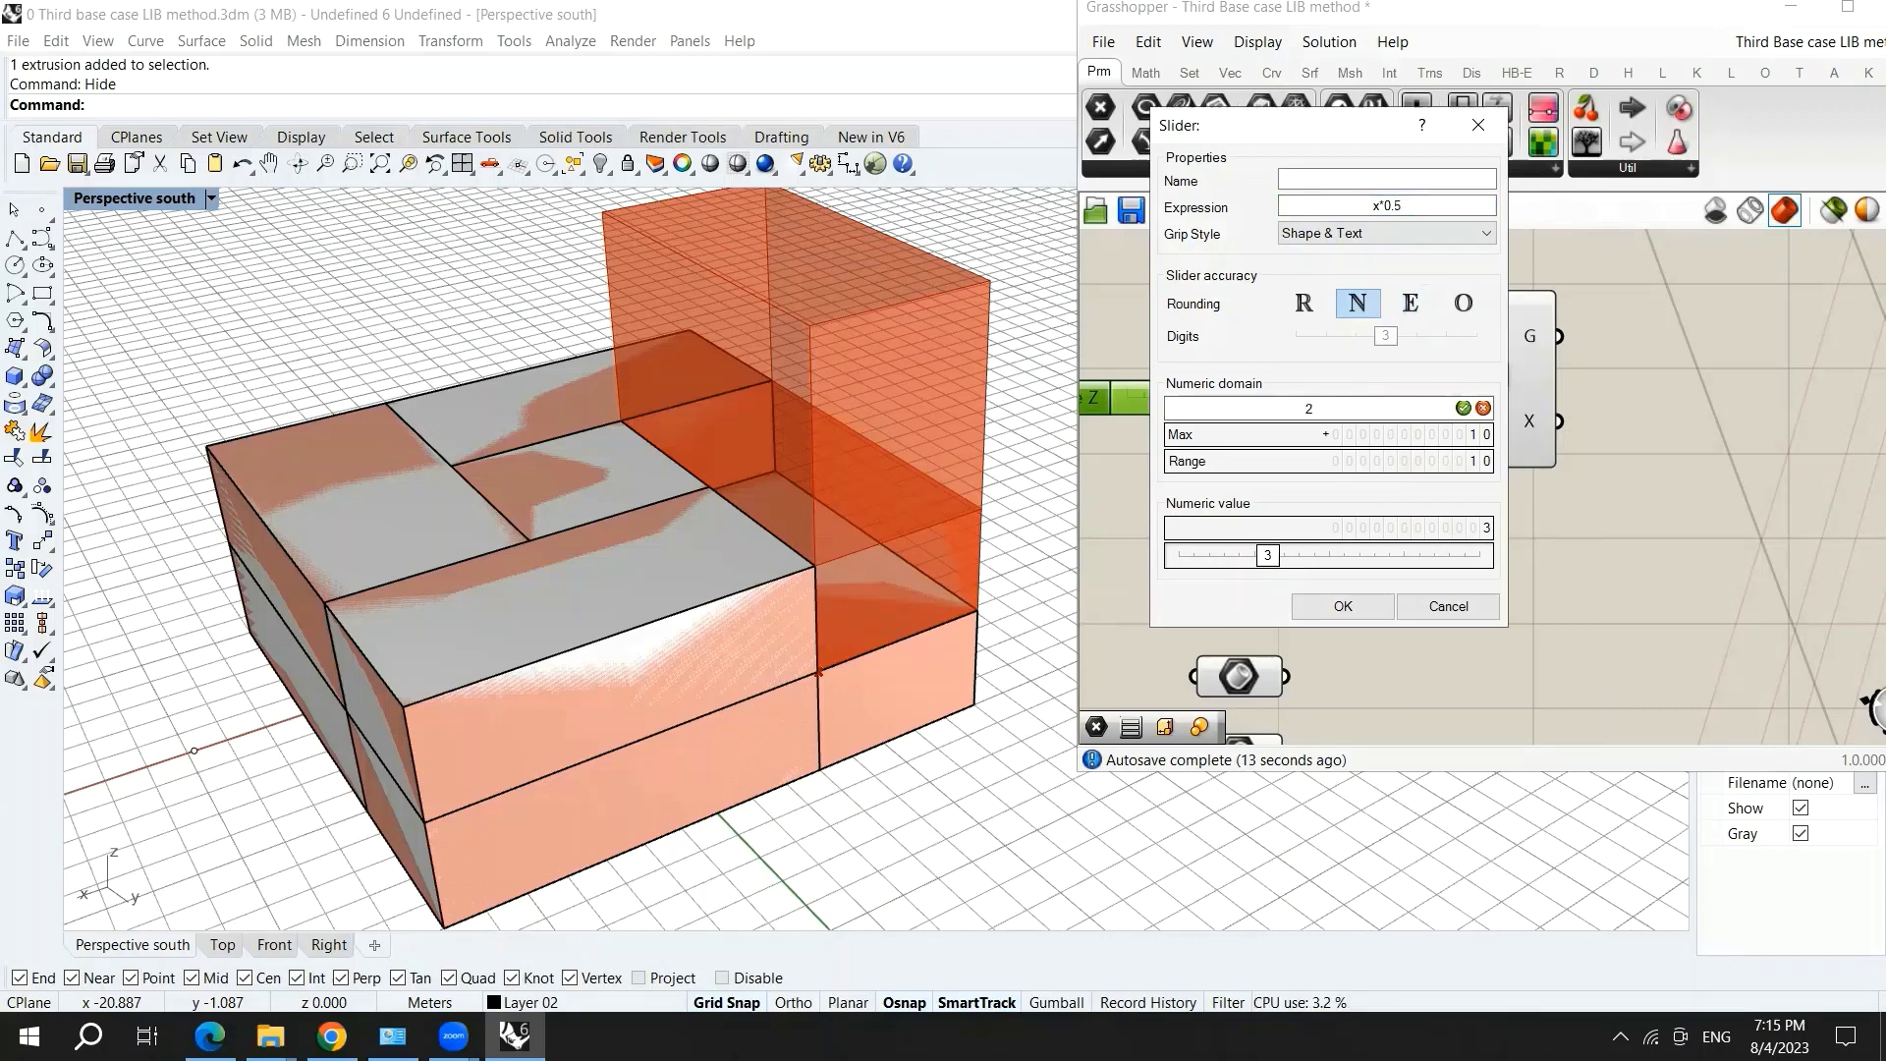
double_click(1350, 433)
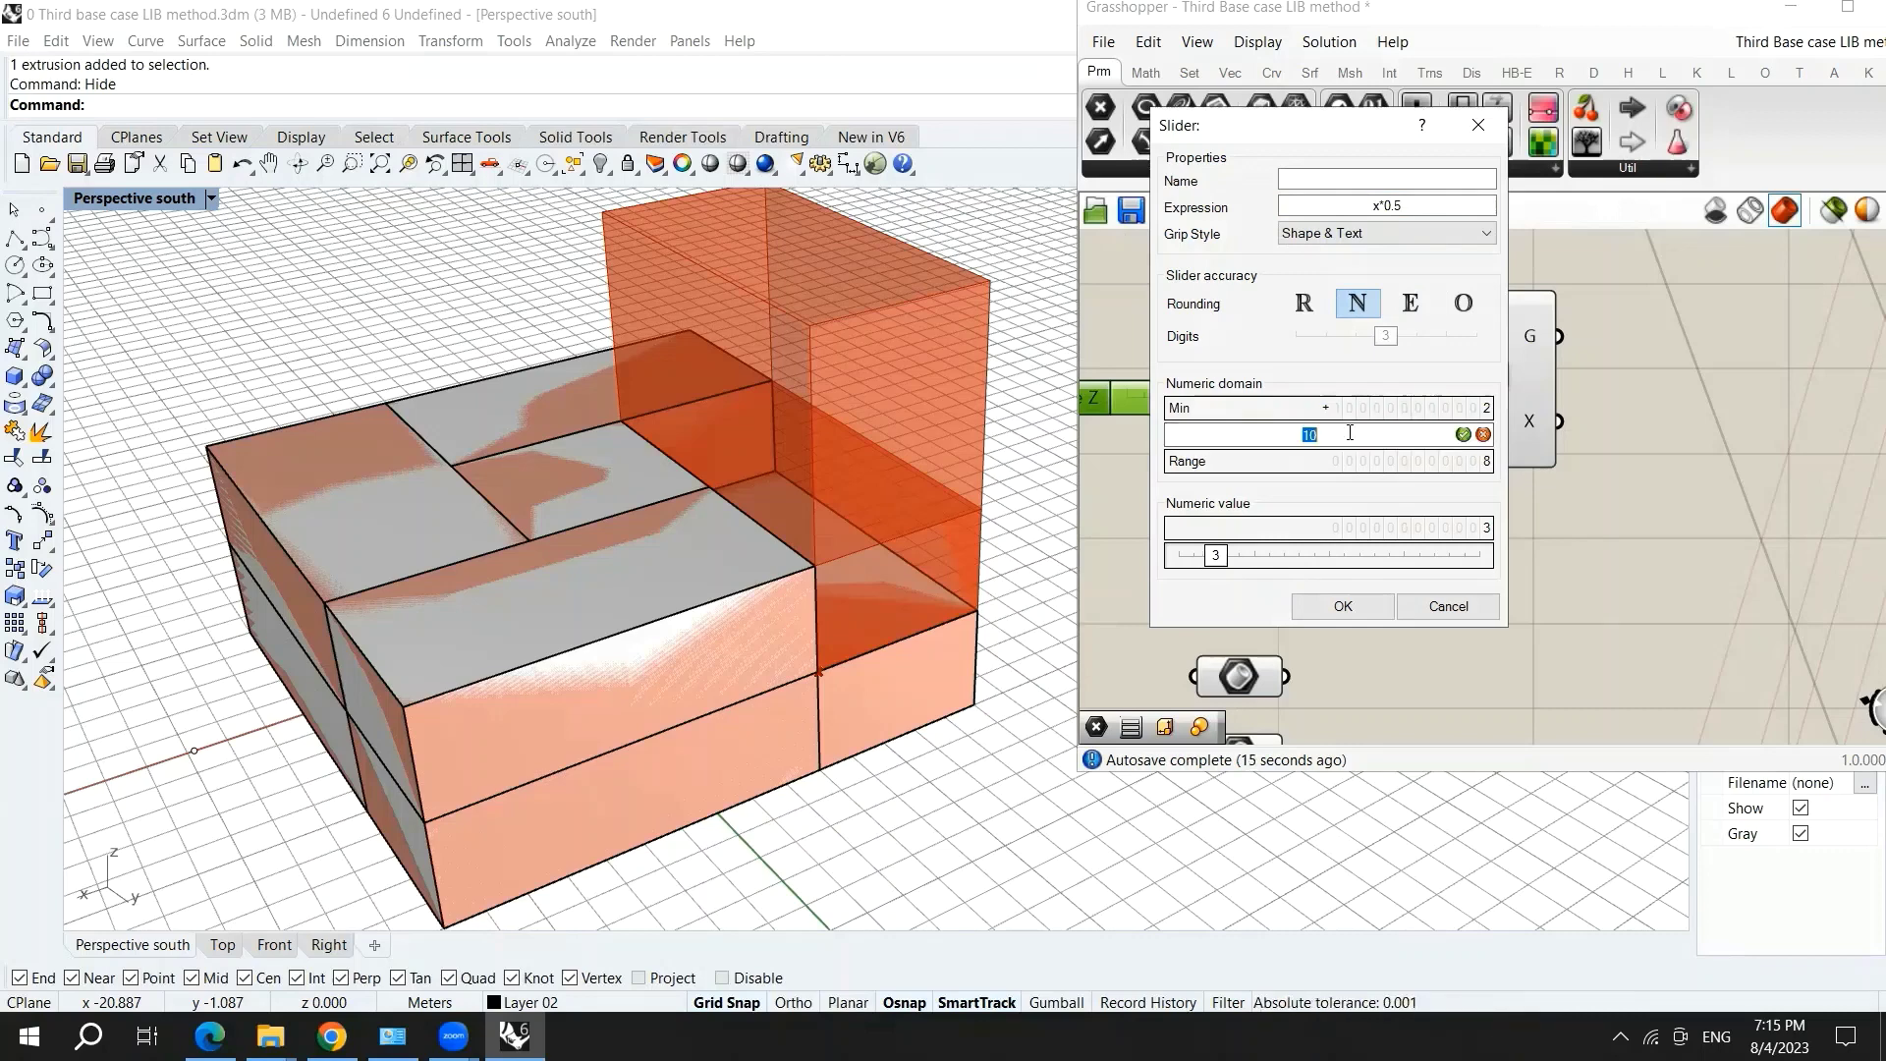
text(3)
click(1362, 606)
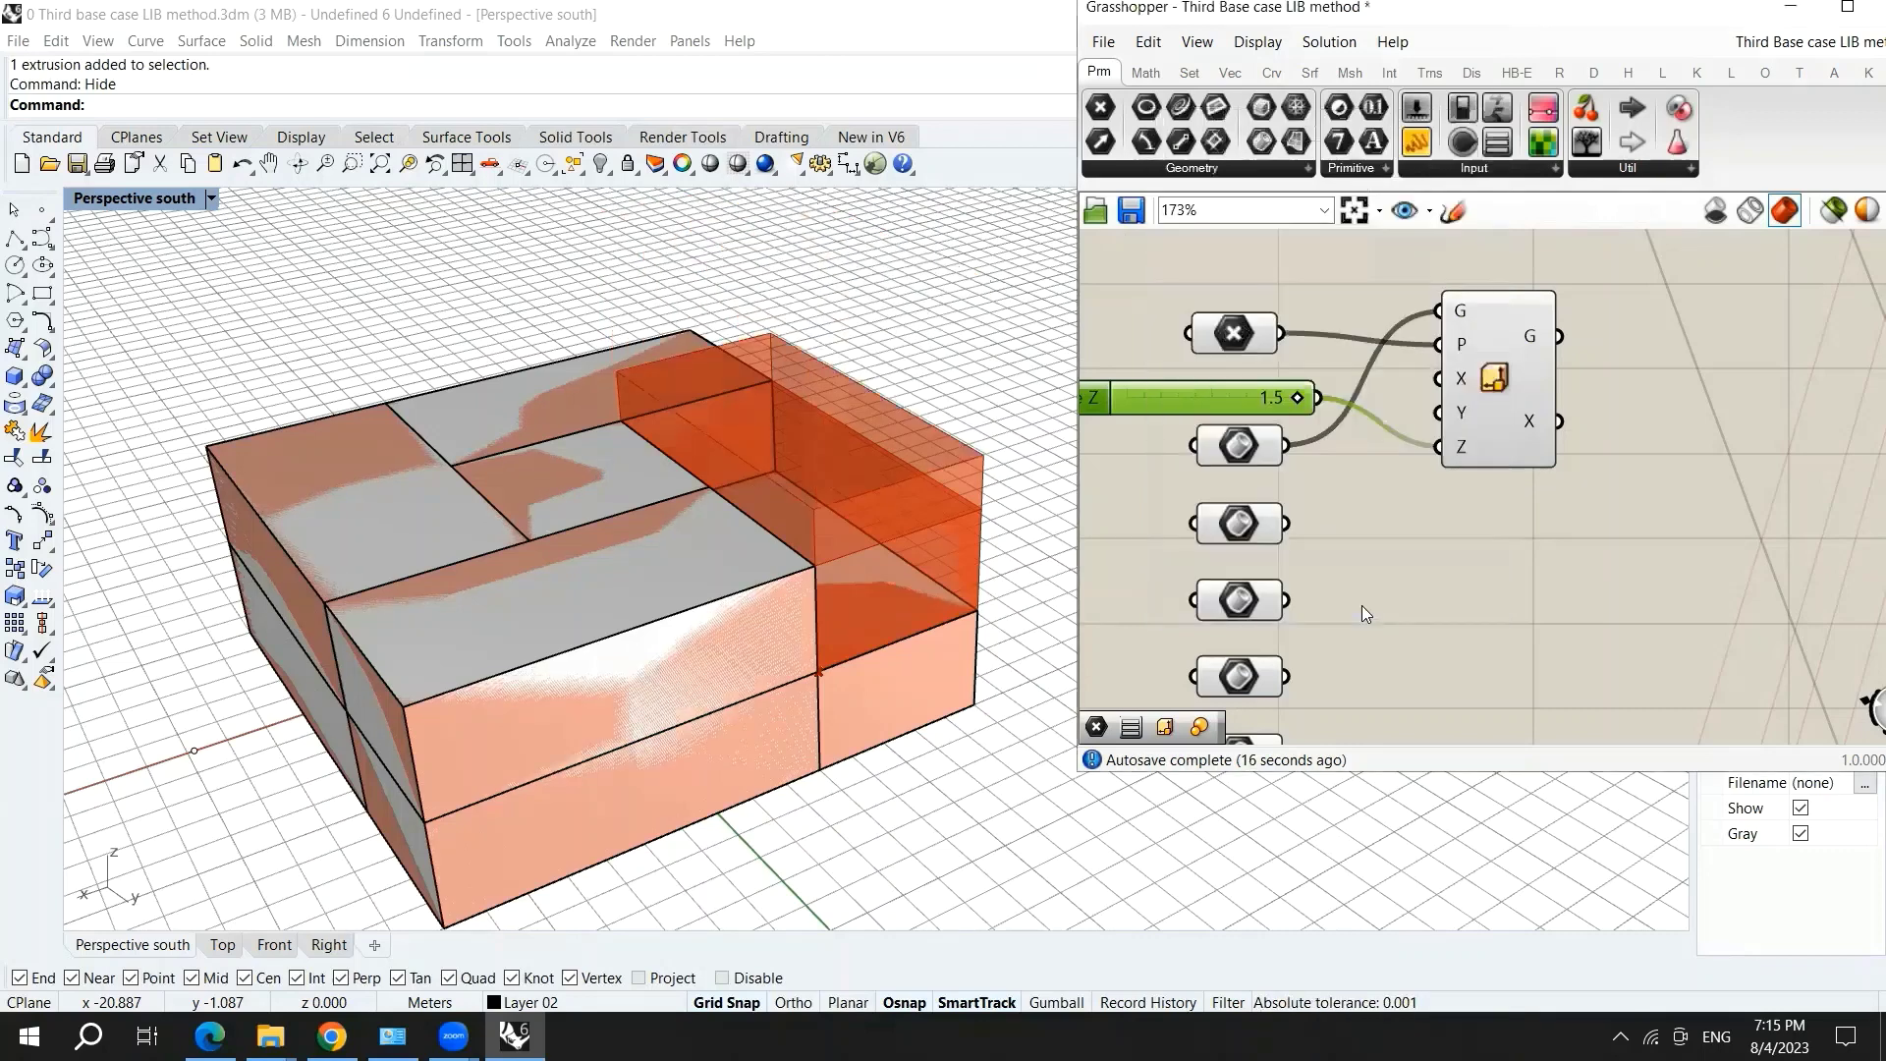
drag(1297, 397, 1297, 397)
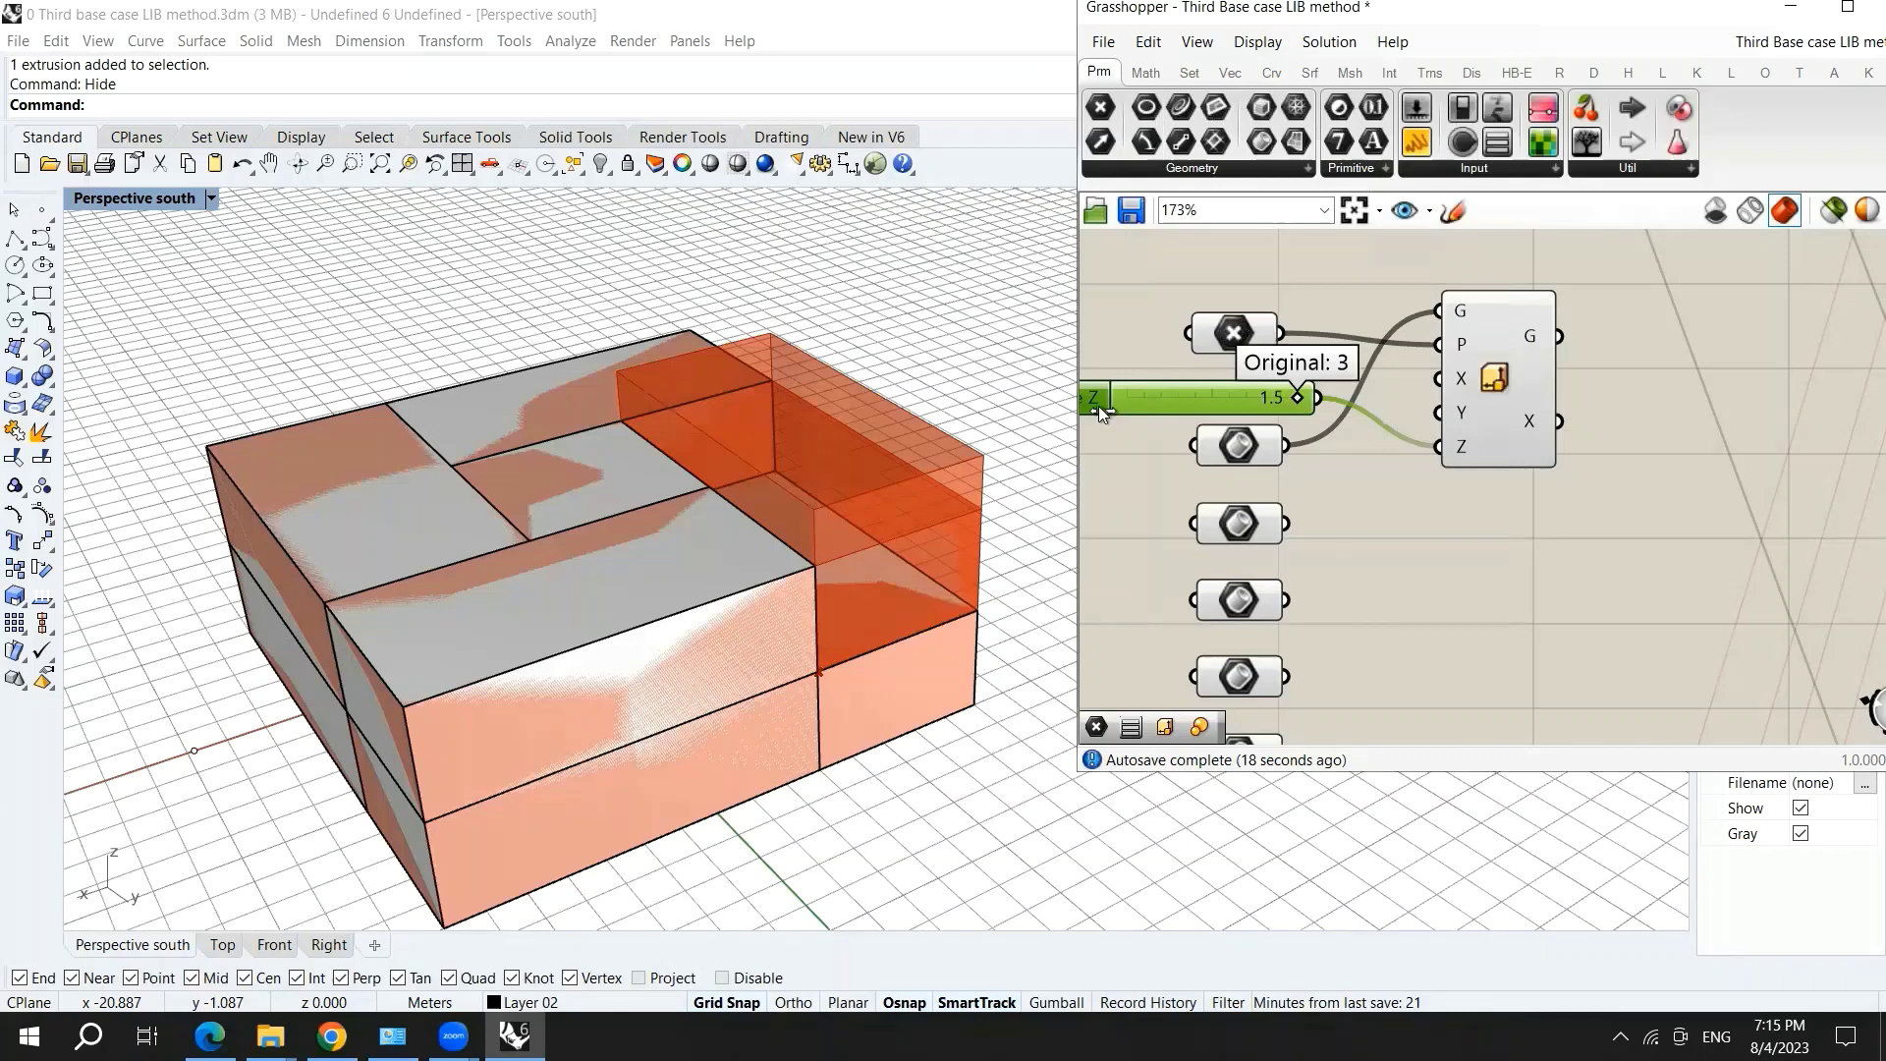
drag(1079, 405, 1317, 383)
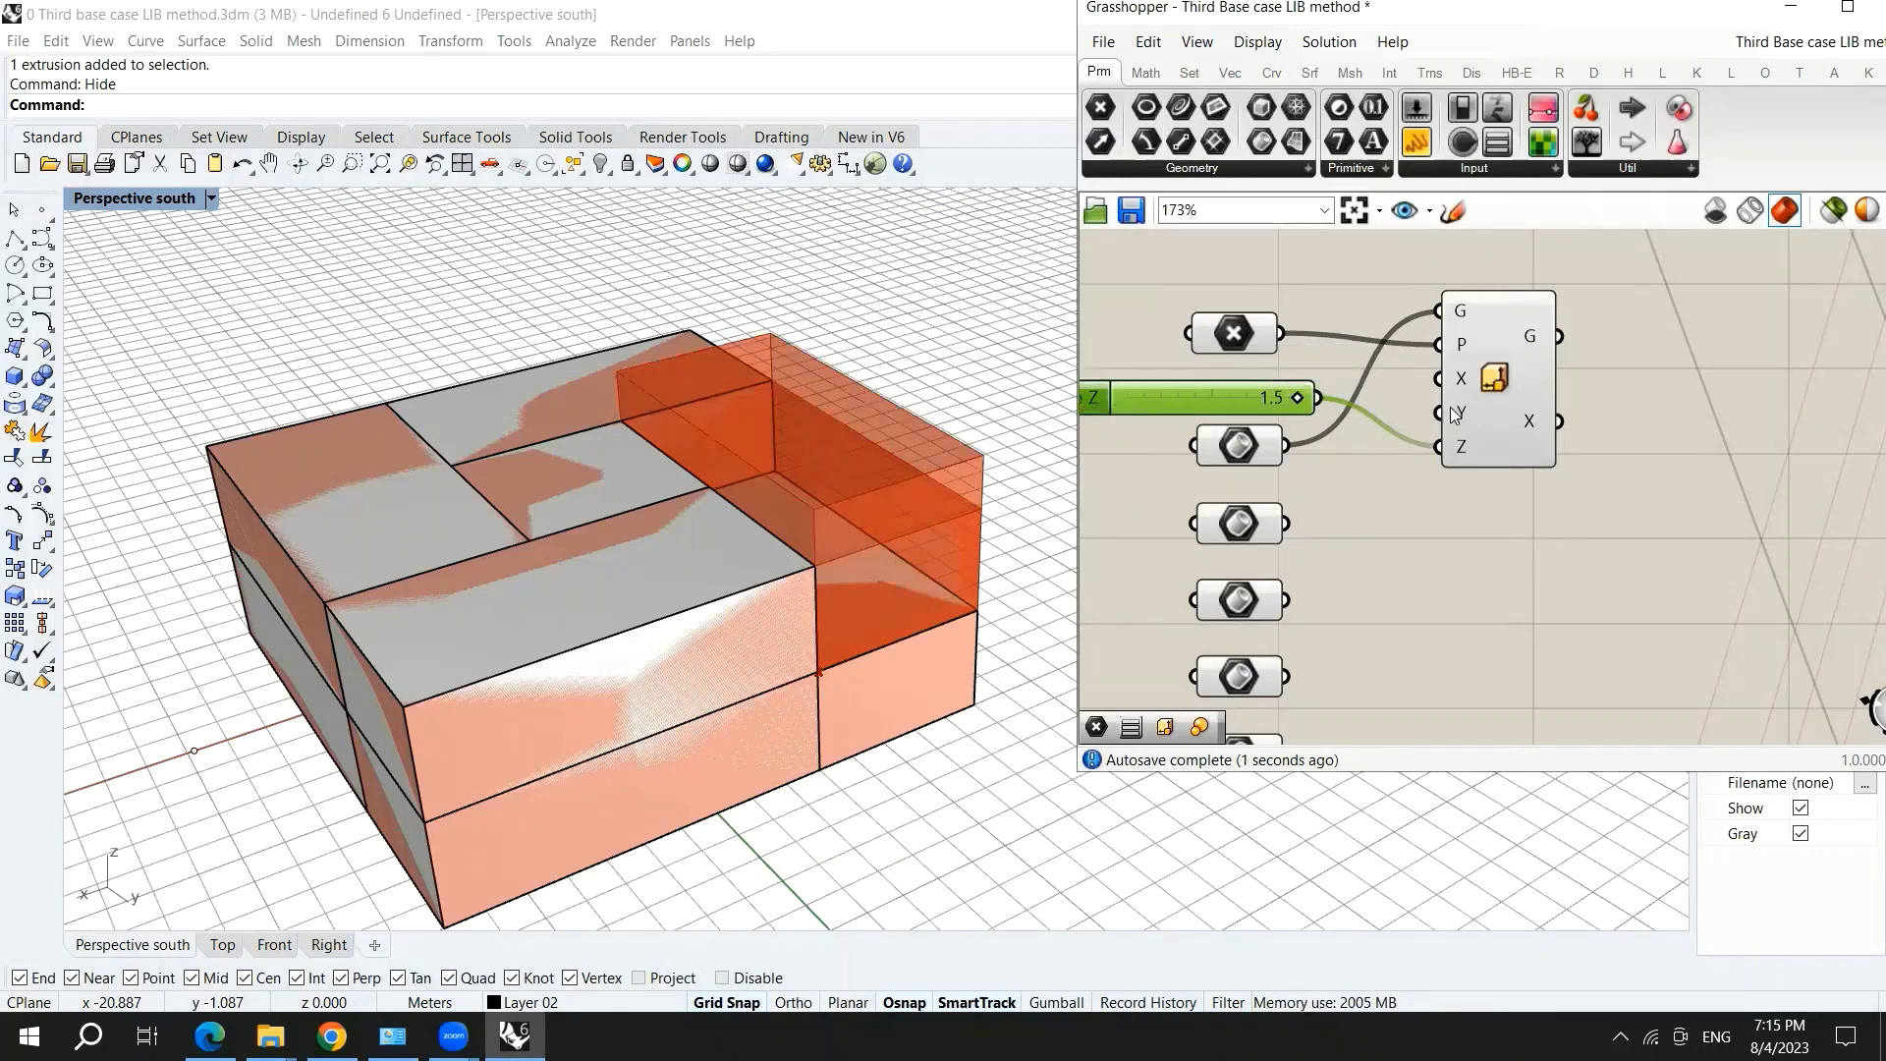
- Wire the referenced Point parameter into Scale NU's P input, undoing a mistaken connection
click(1503, 381)
drag(1521, 340, 1542, 313)
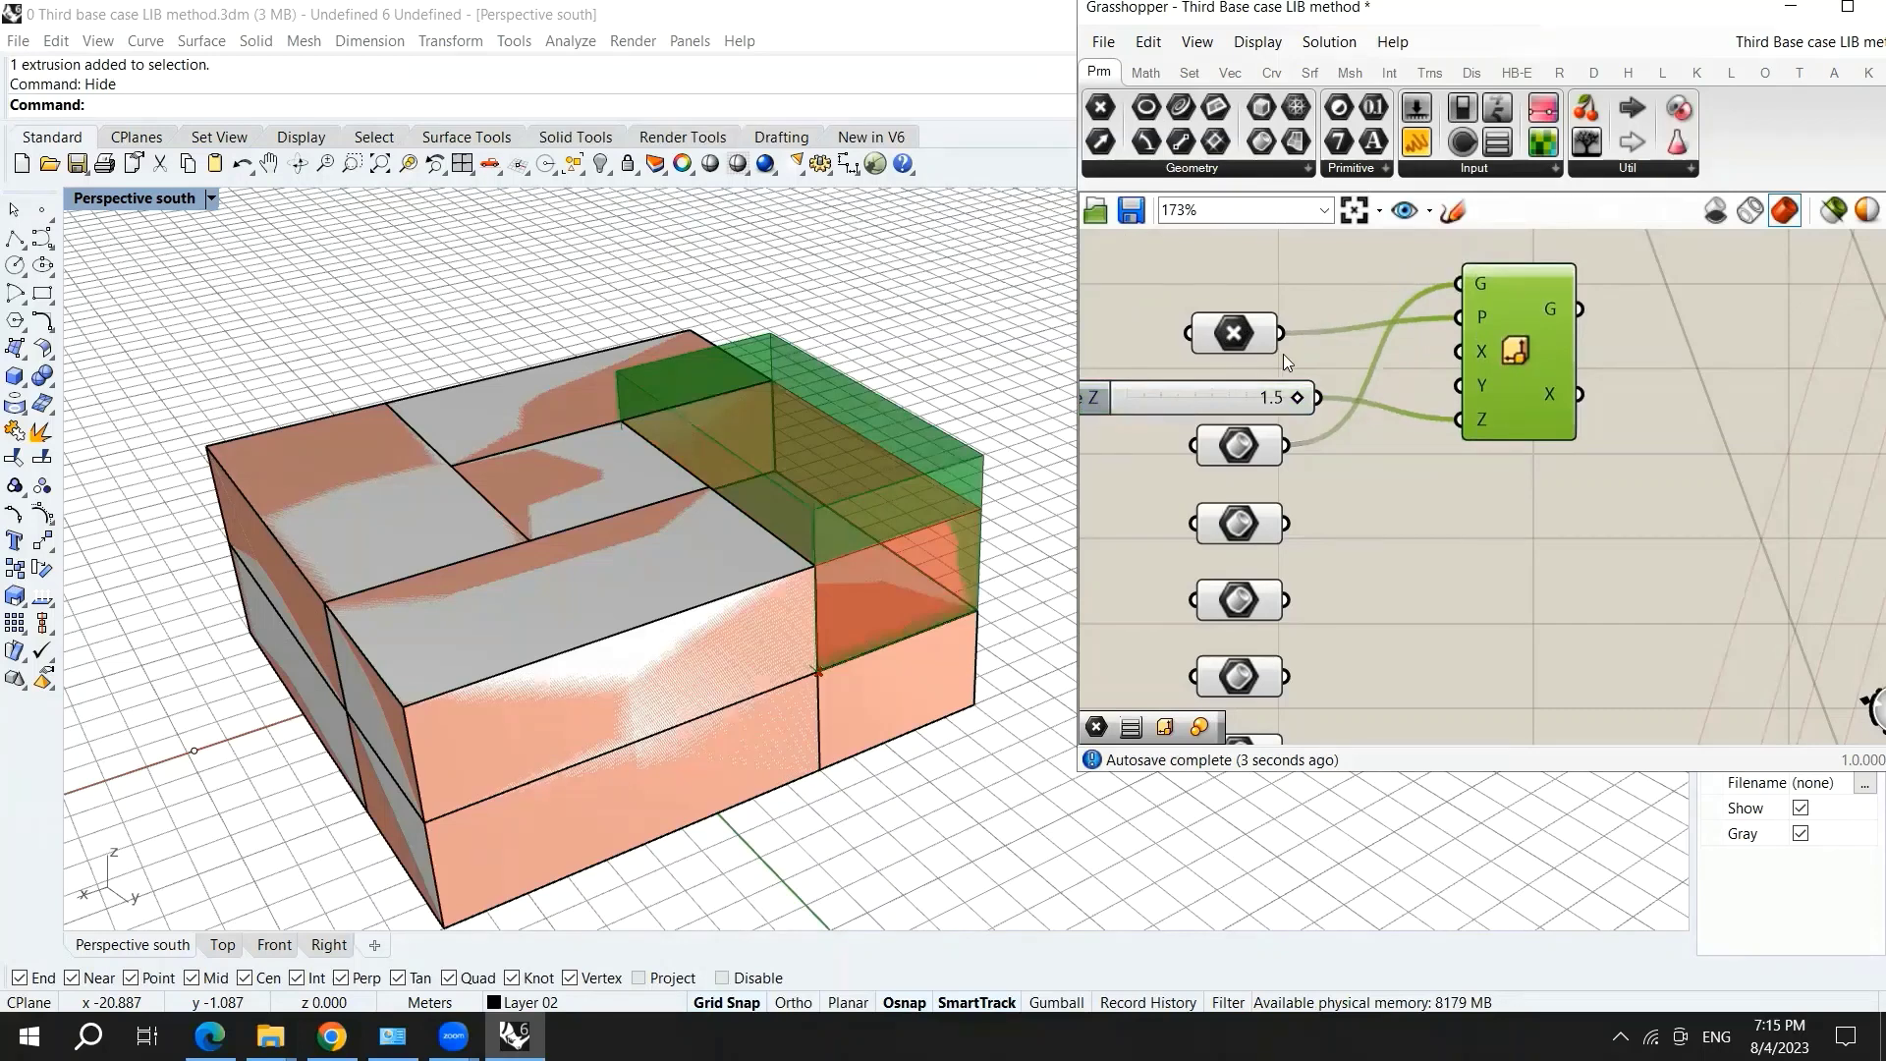
drag(1288, 336, 1466, 318)
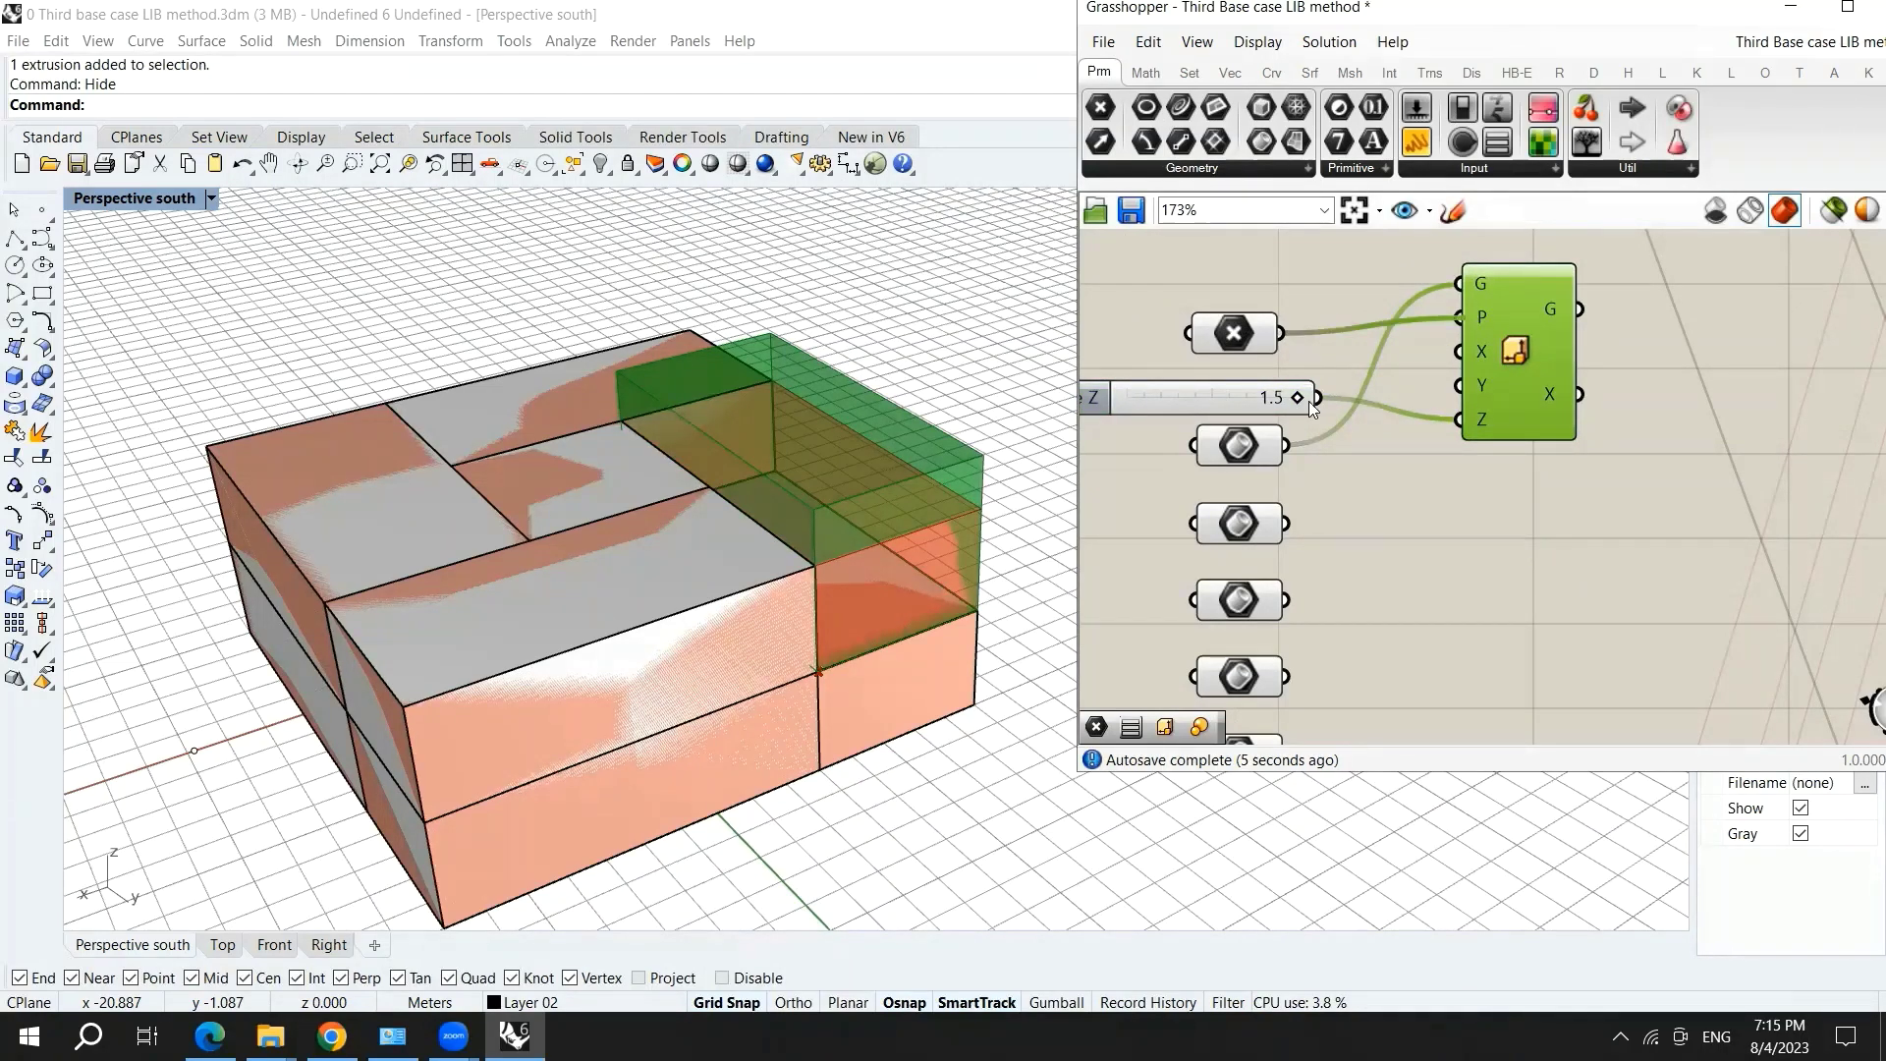
key(ctrl+z)
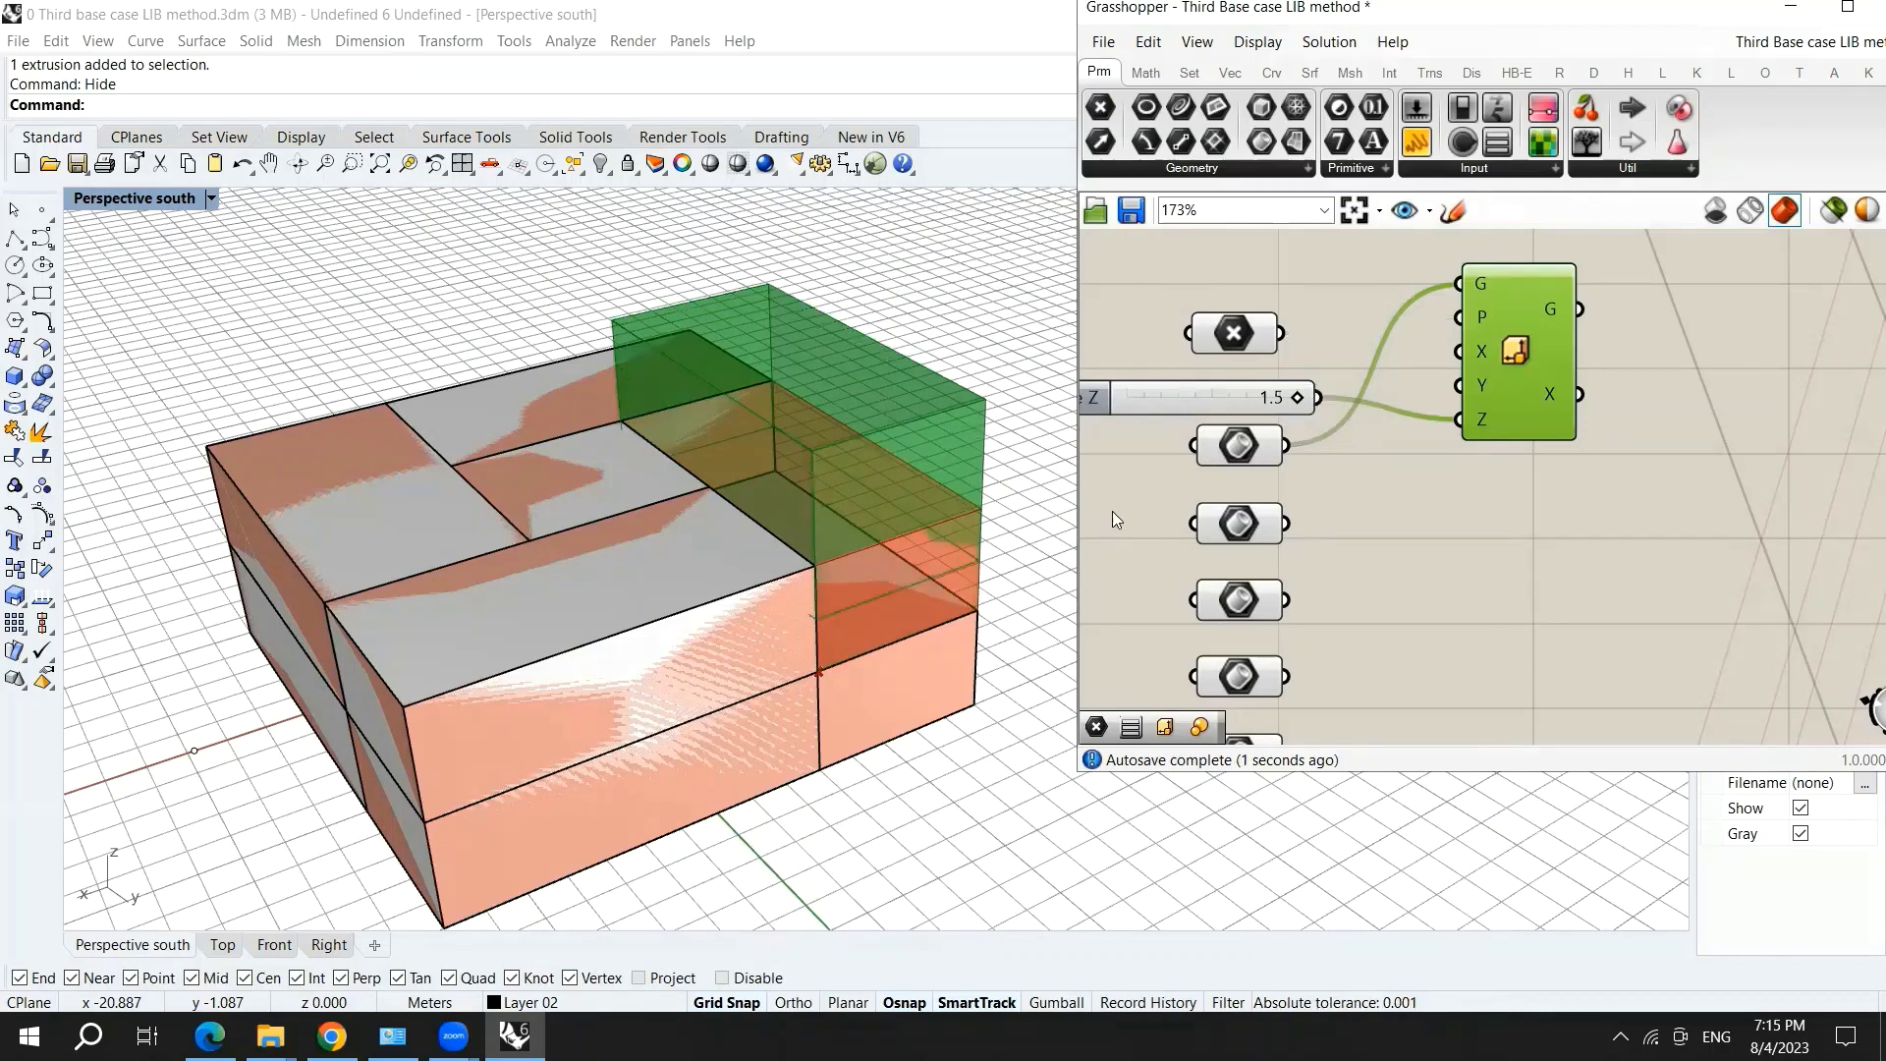
click(1403, 524)
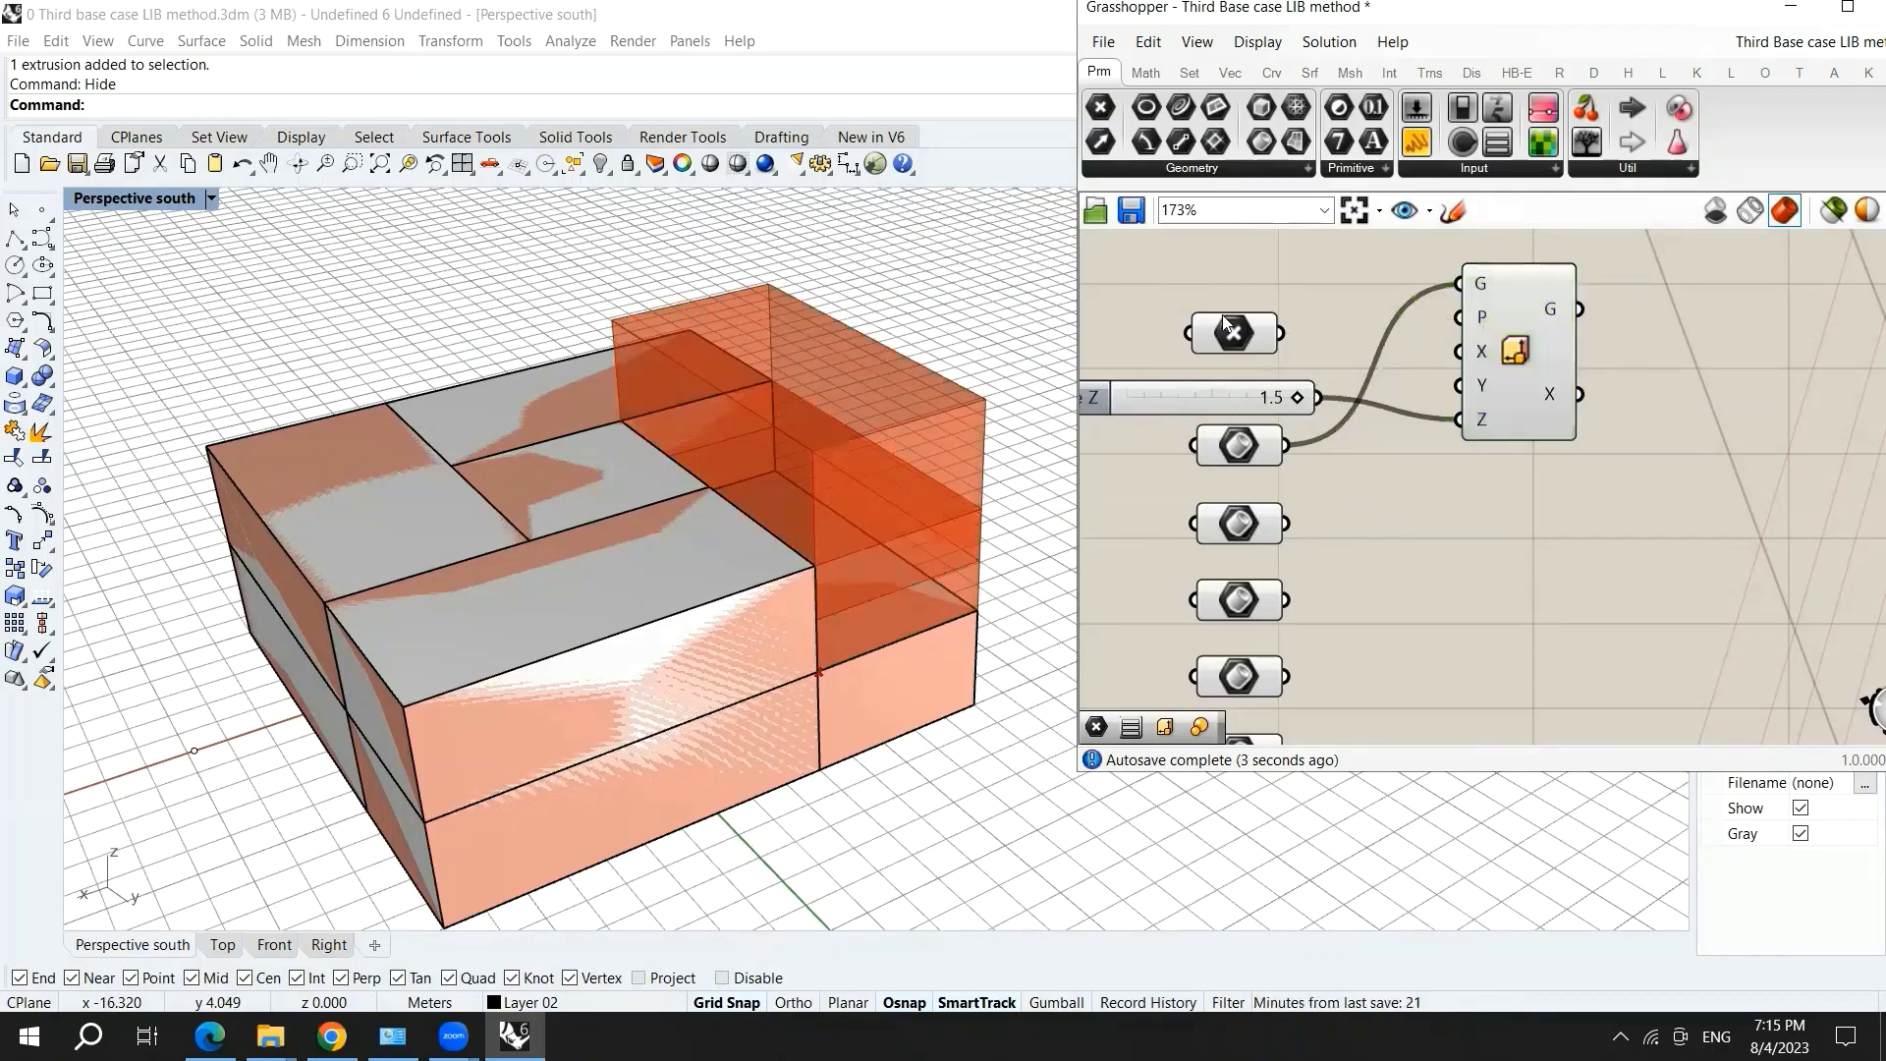
click(1506, 357)
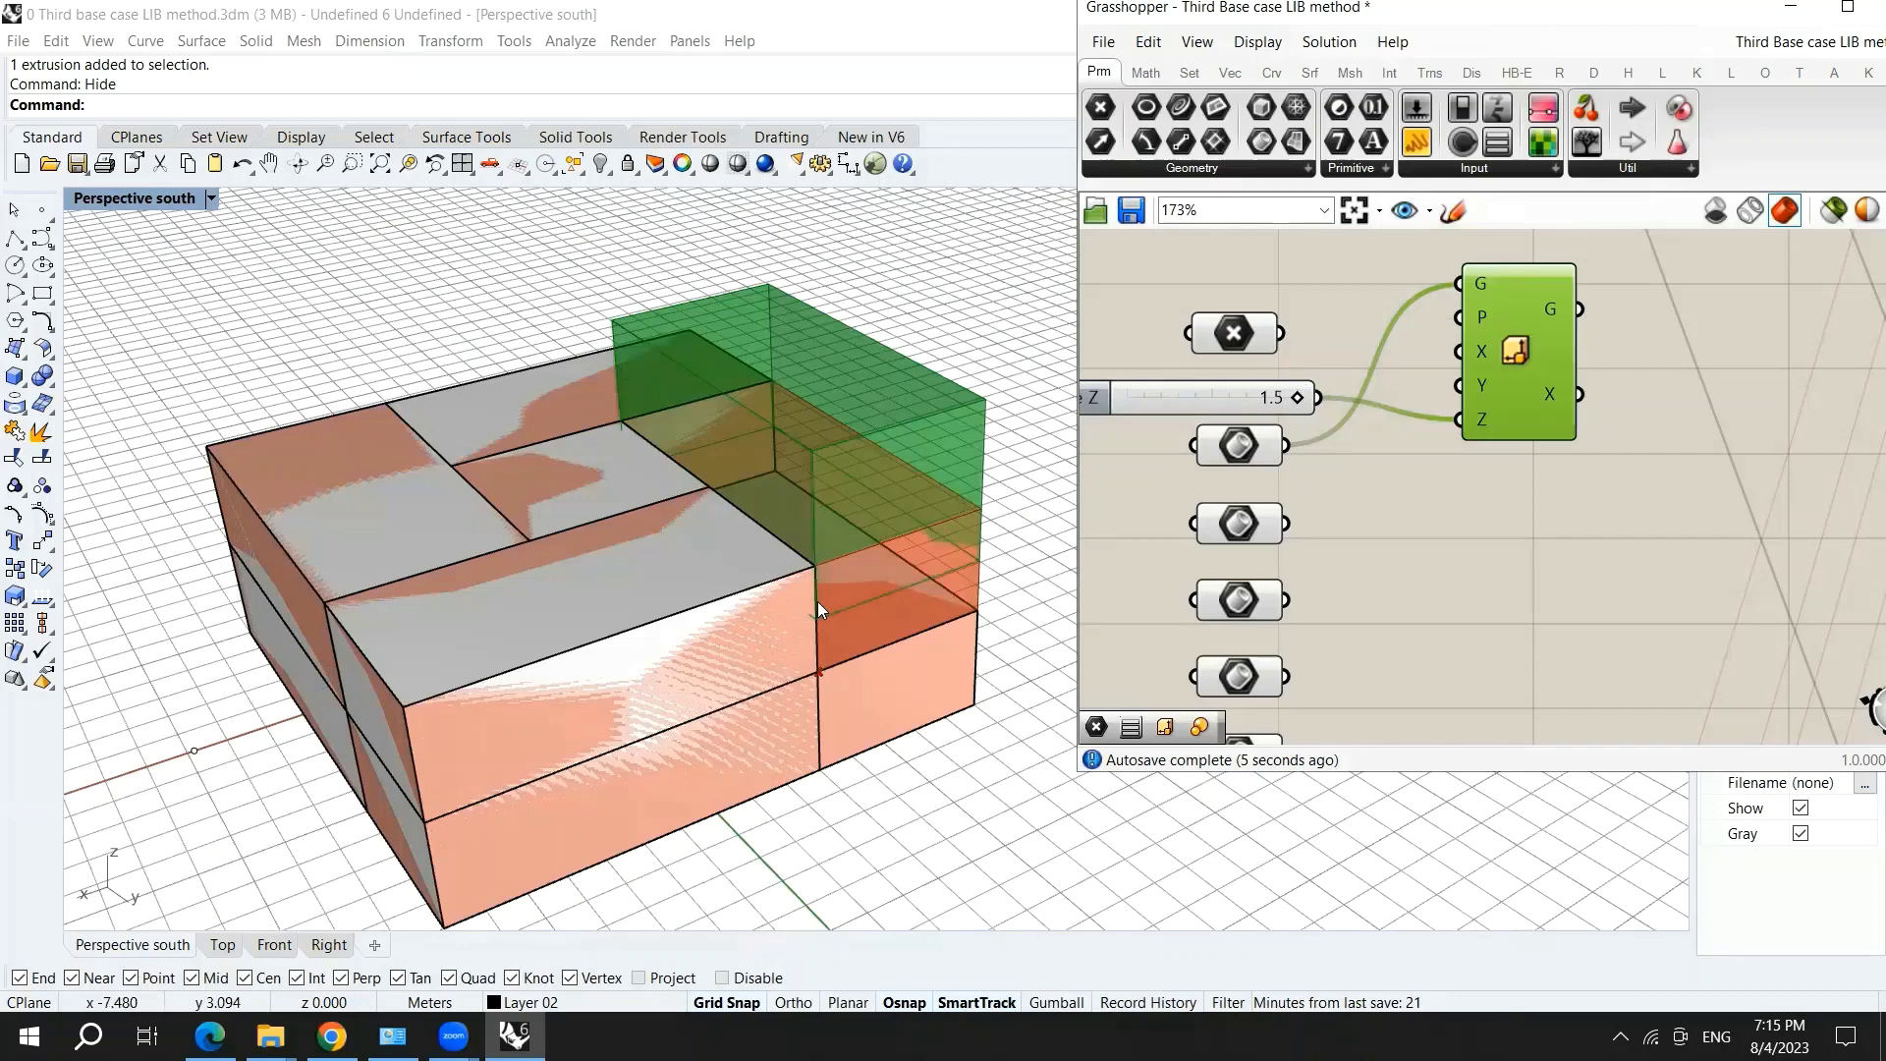
drag(1287, 334, 1460, 318)
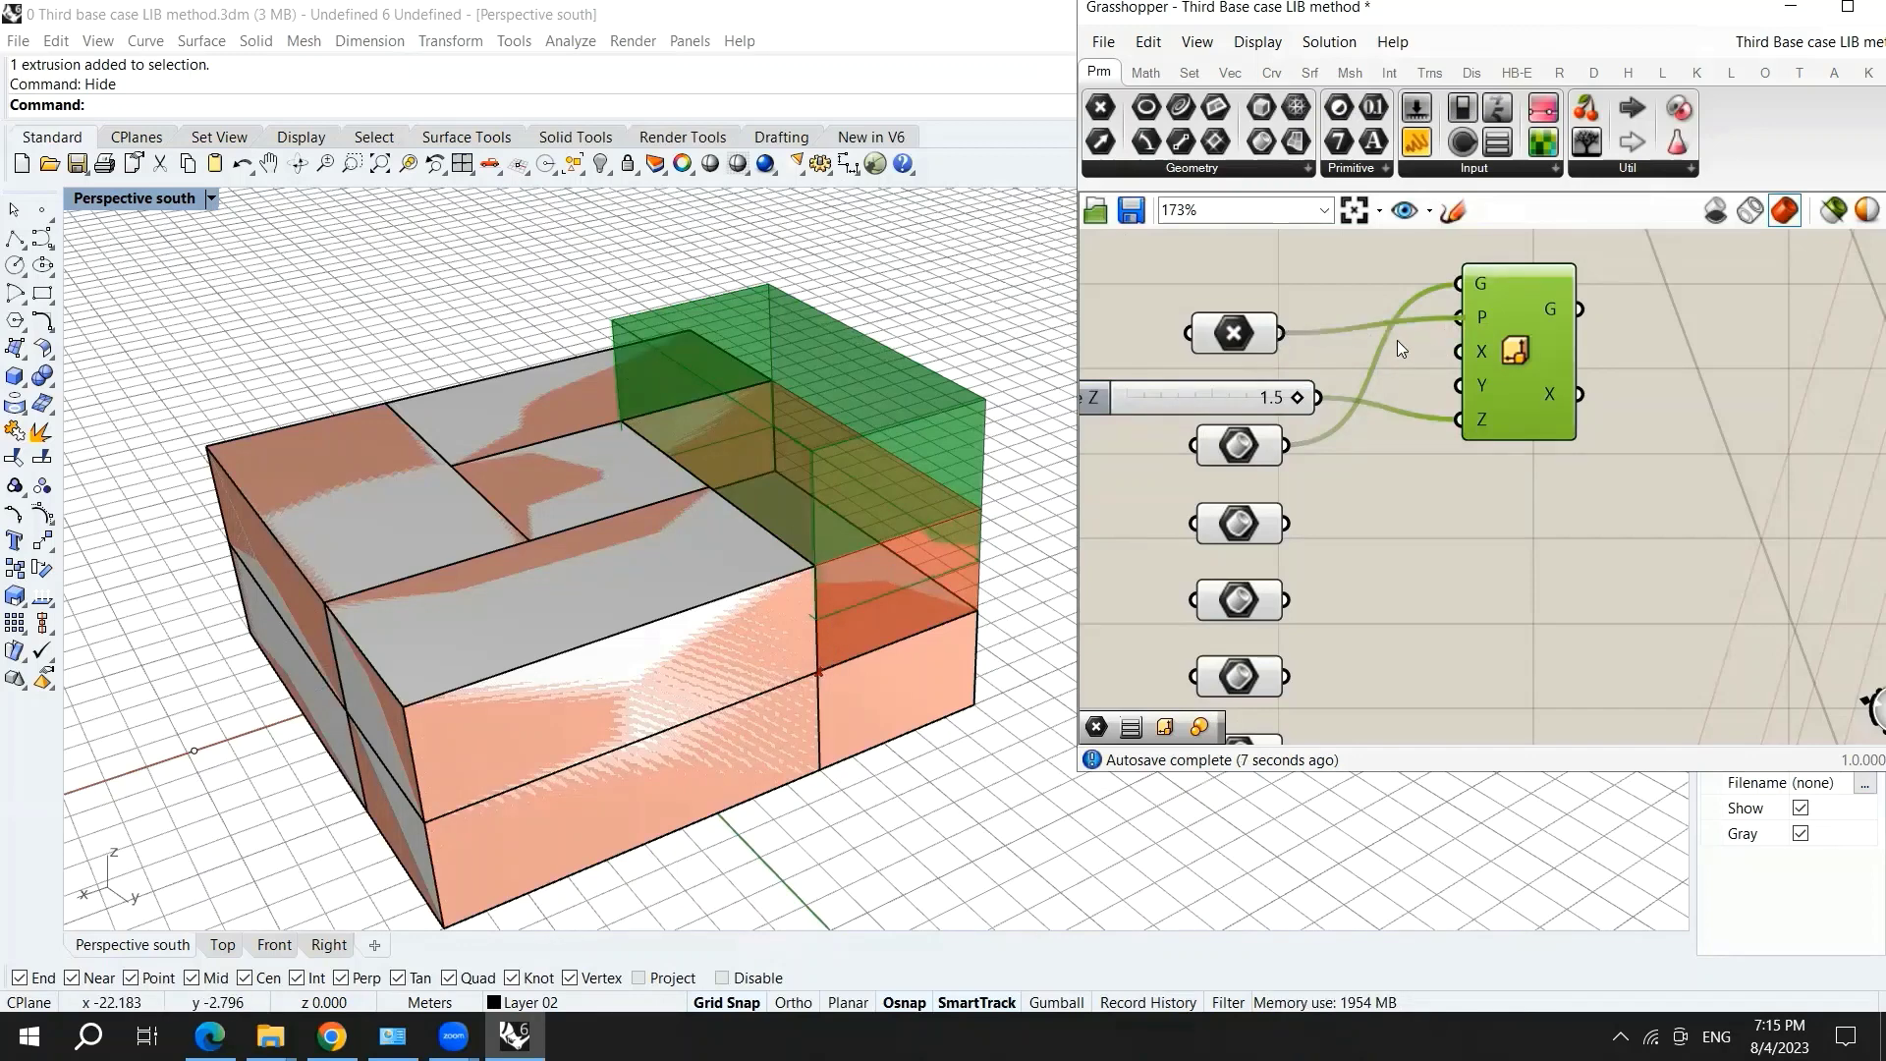
- Select the point and scaling components together with the Scale Z slider
scroll(1307, 339, down, 2)
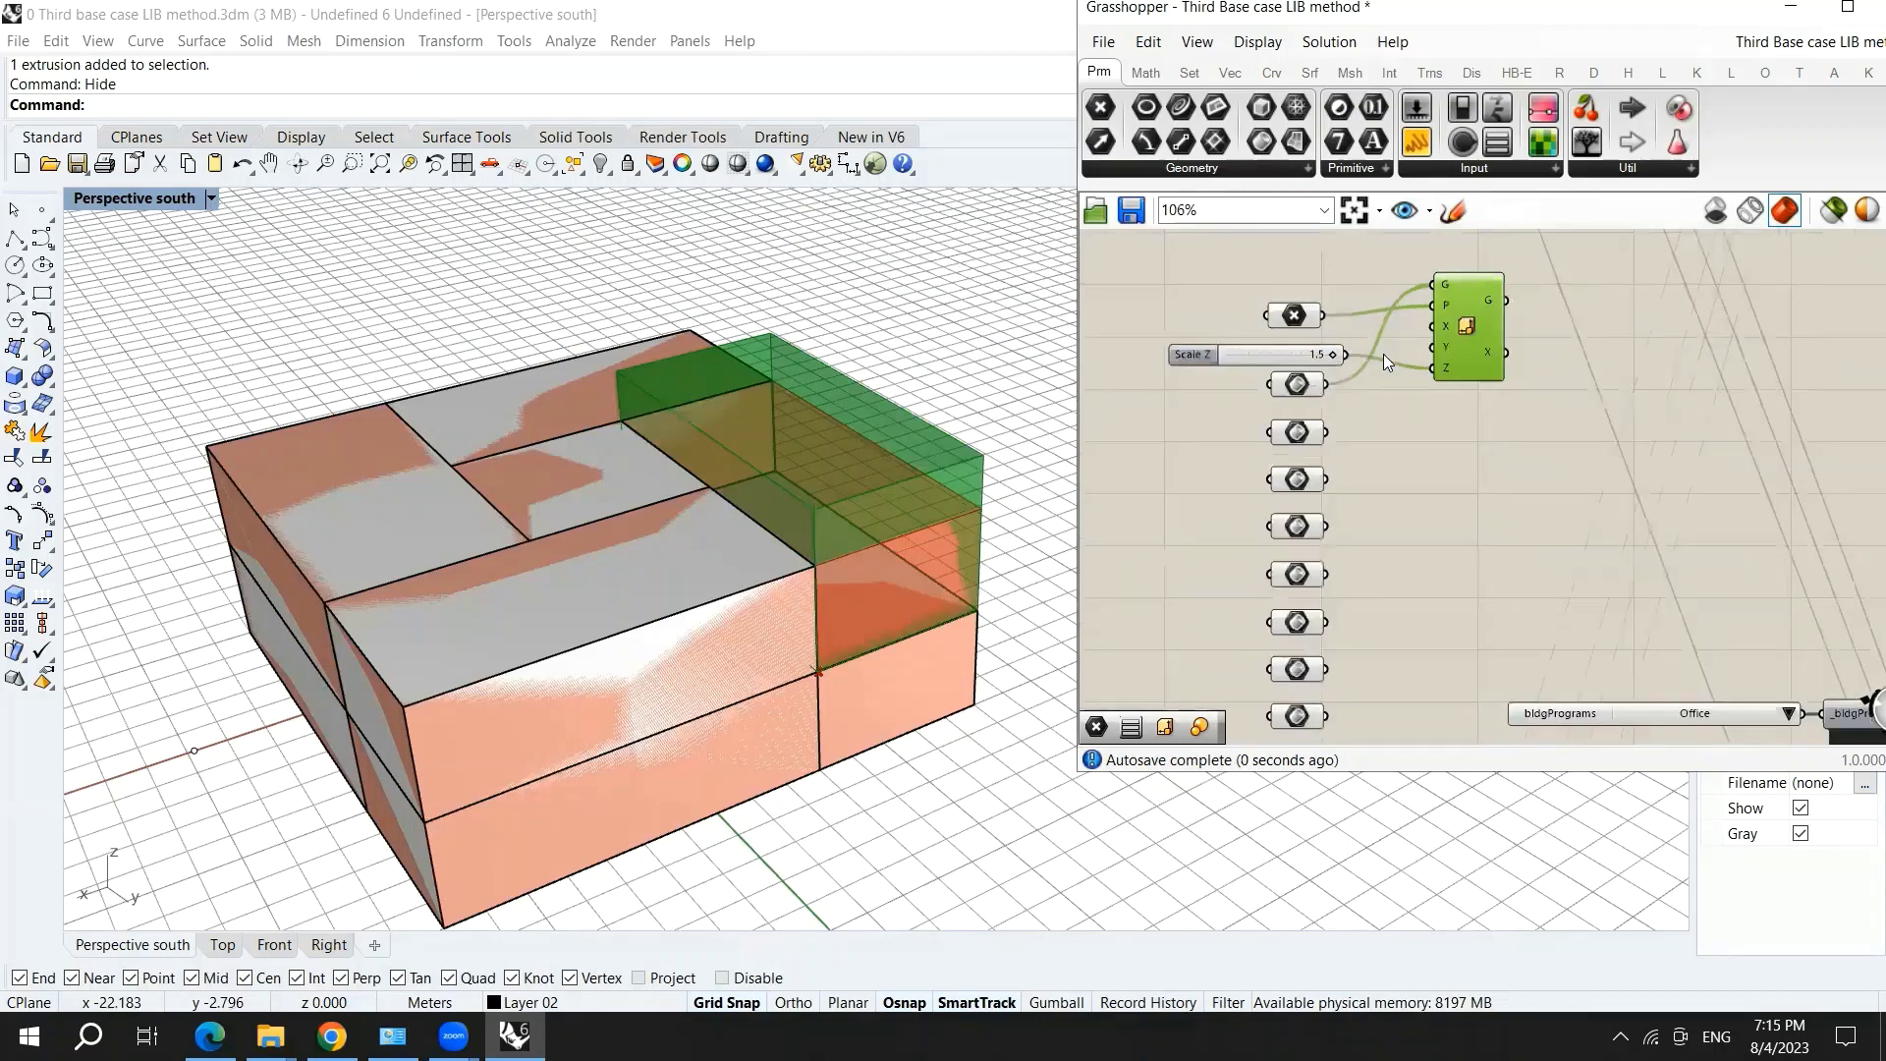
scroll(1358, 407, down, 4)
drag(1306, 332, 1077, 336)
drag(1629, 376, 1459, 239)
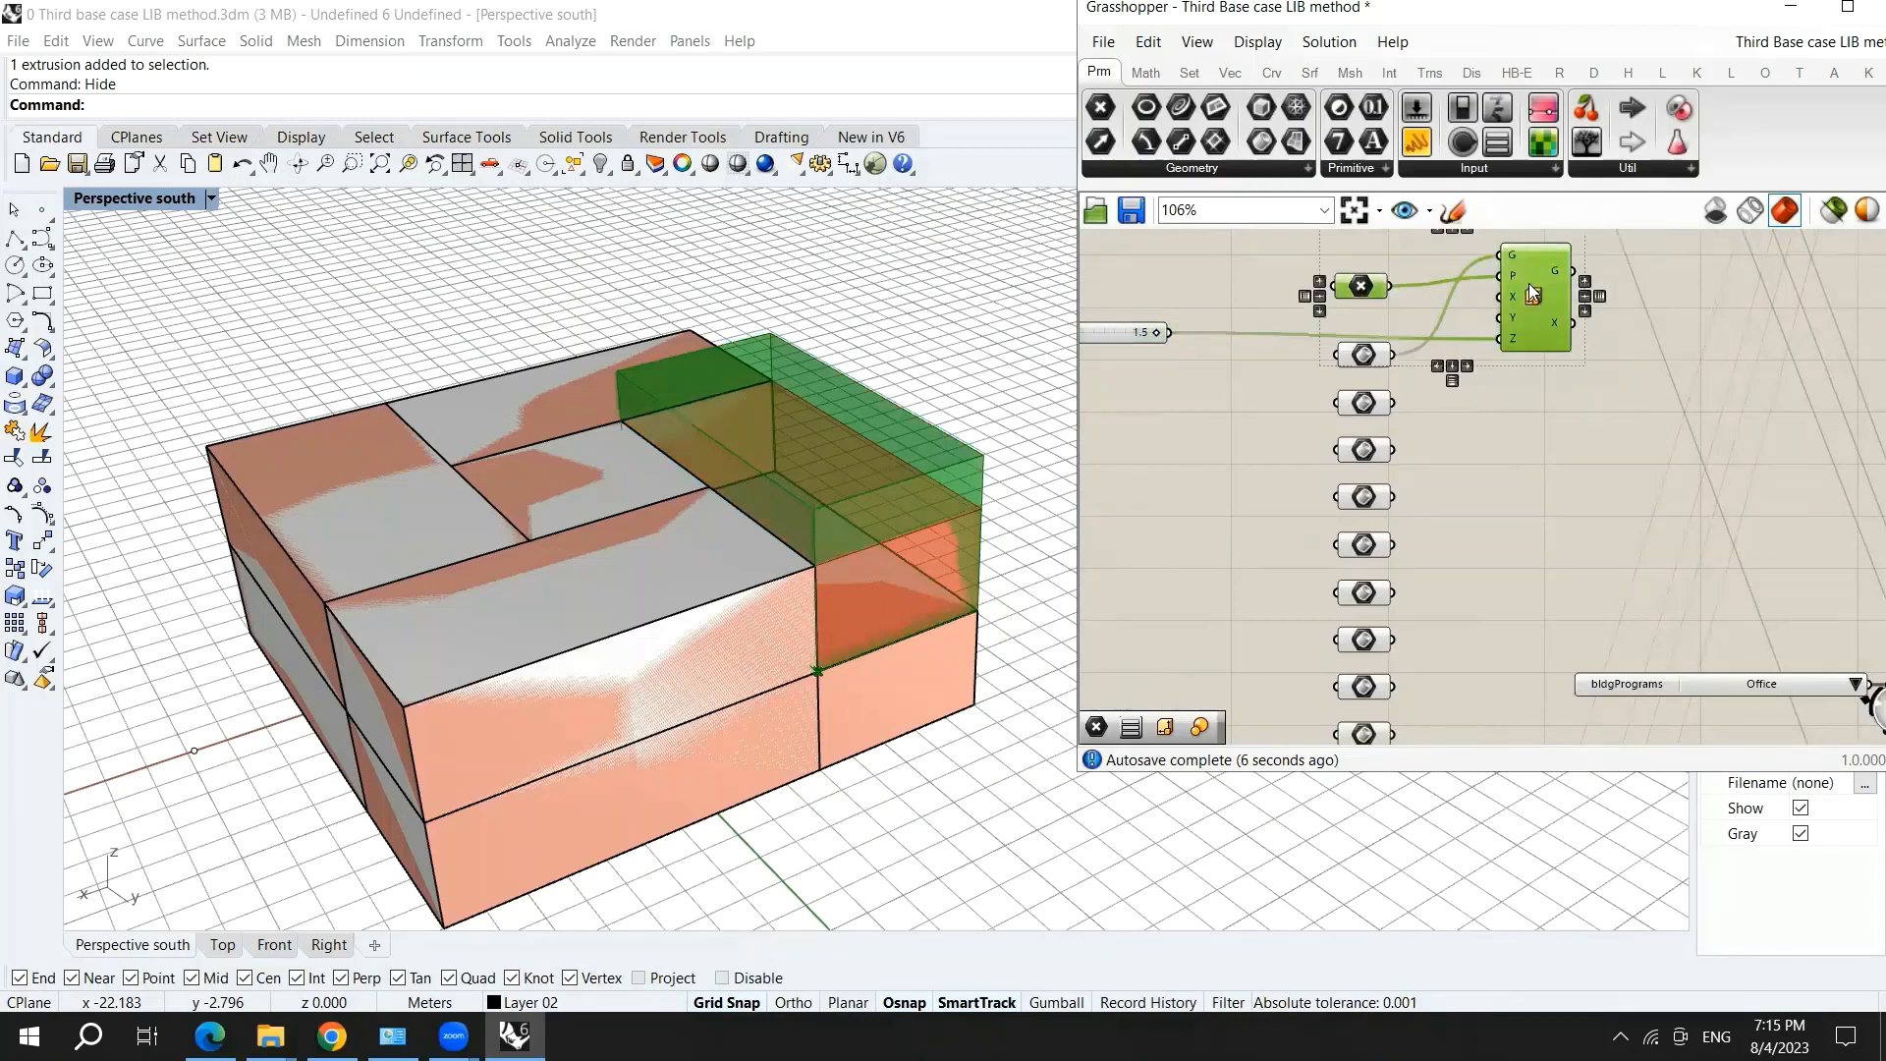
click(1521, 462)
scroll(1509, 395, up, 2)
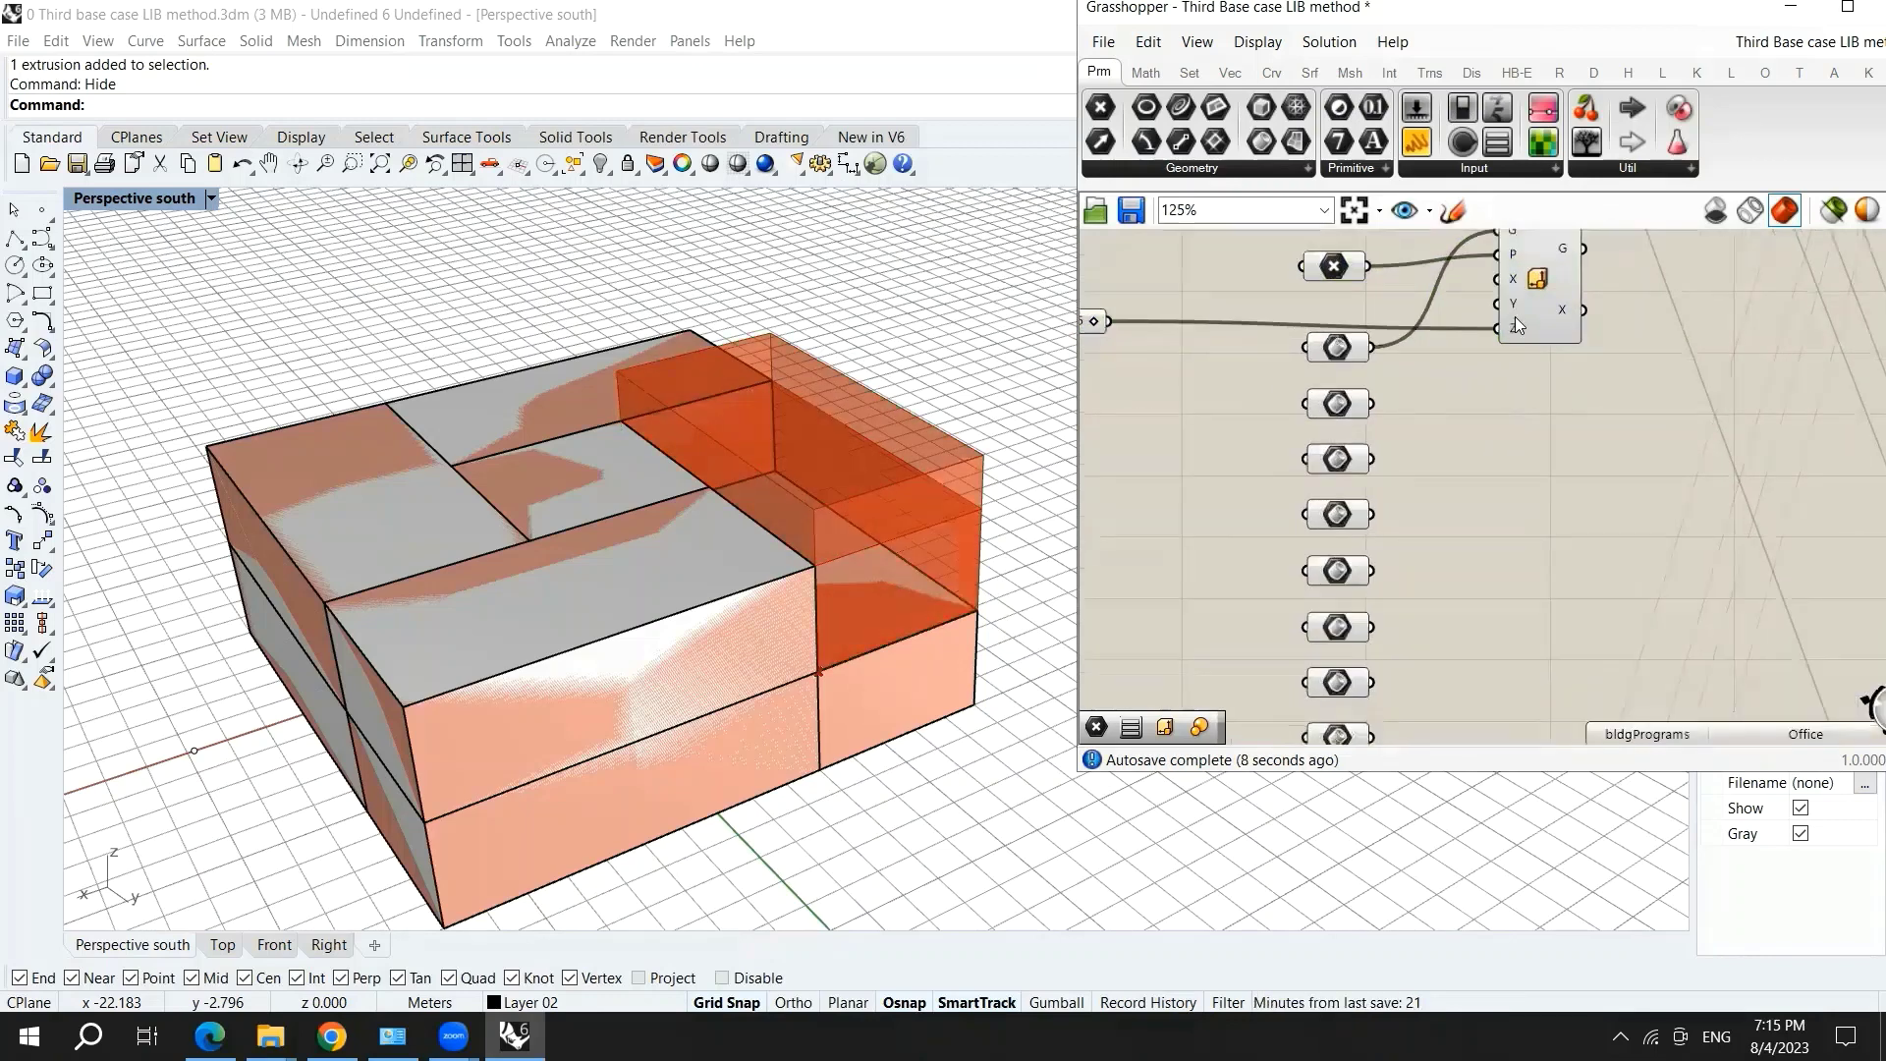
click(1543, 295)
click(1552, 424)
scroll(1552, 432, down, 2)
drag(1602, 377, 1358, 261)
click(1539, 432)
drag(1539, 425, 1326, 260)
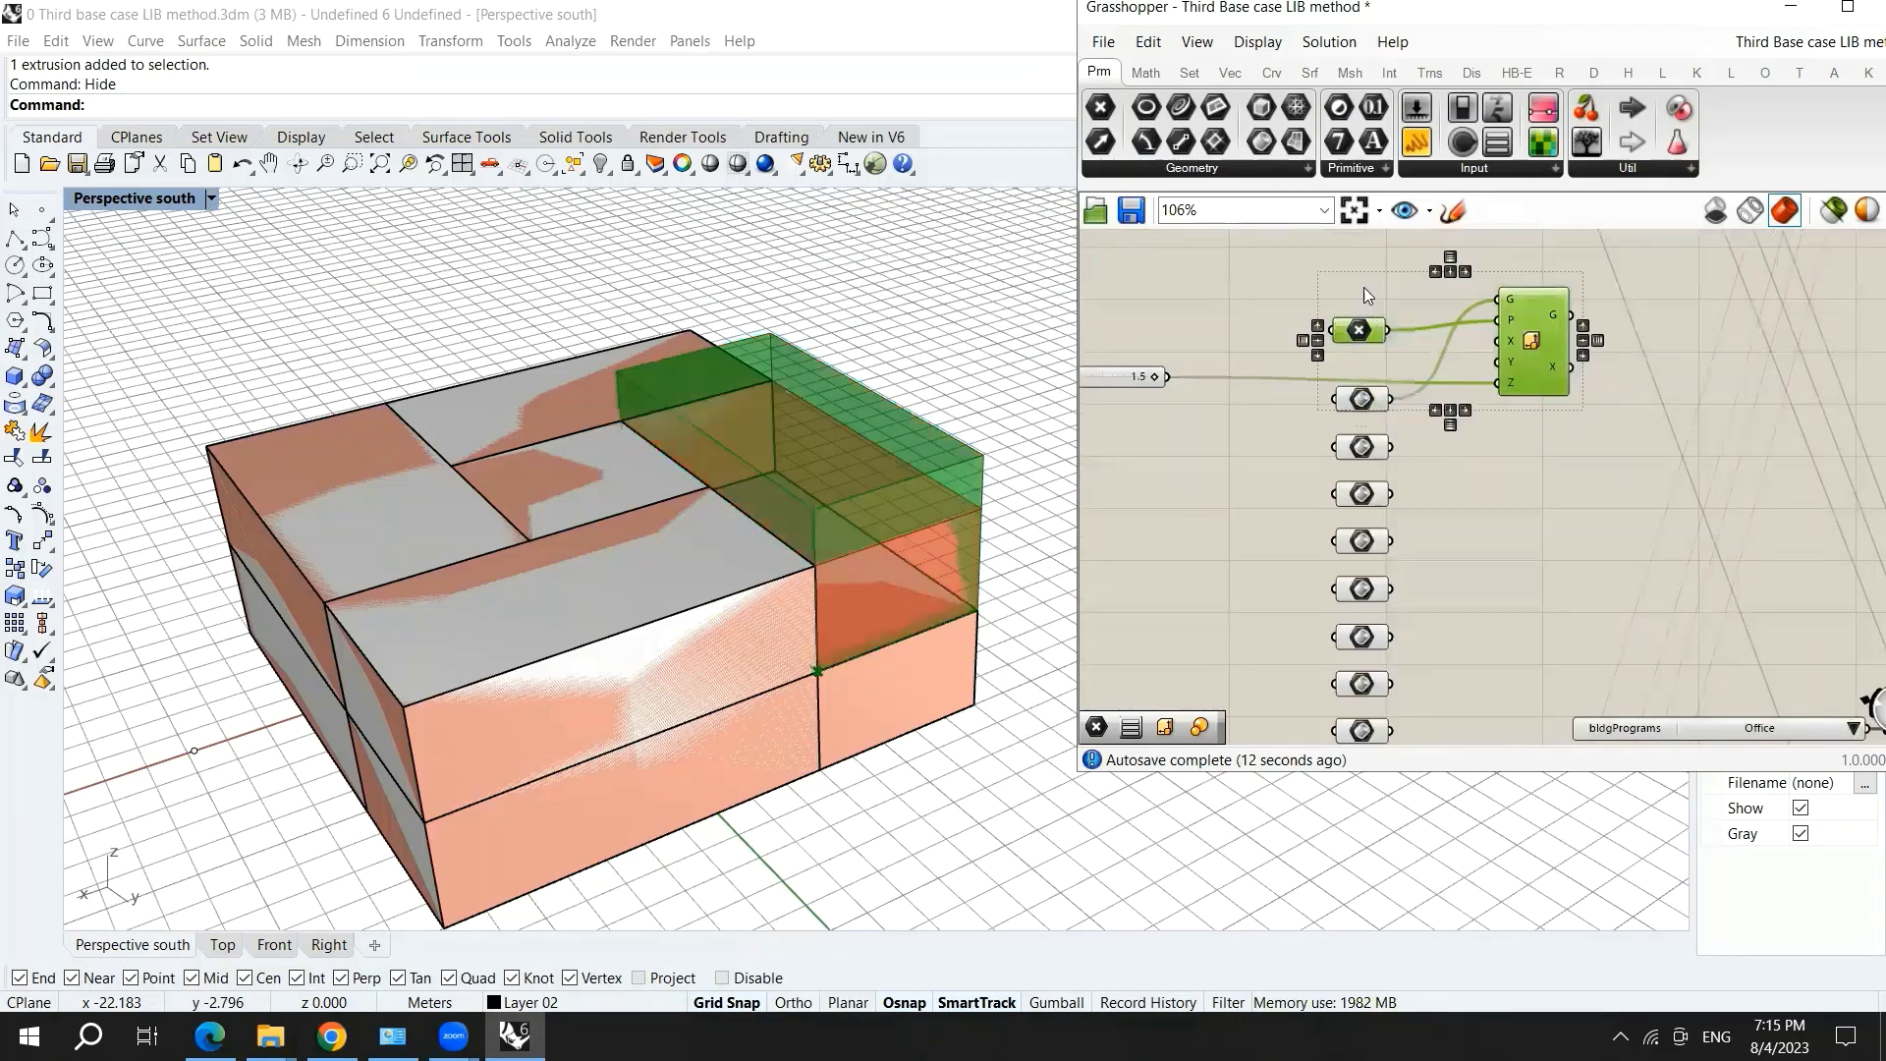
shift+click(1114, 376)
- Duplicate the selection lower on the canvas and feed the next box into the copy's geometry input
key(ctrl+c)
key(ctrl+v)
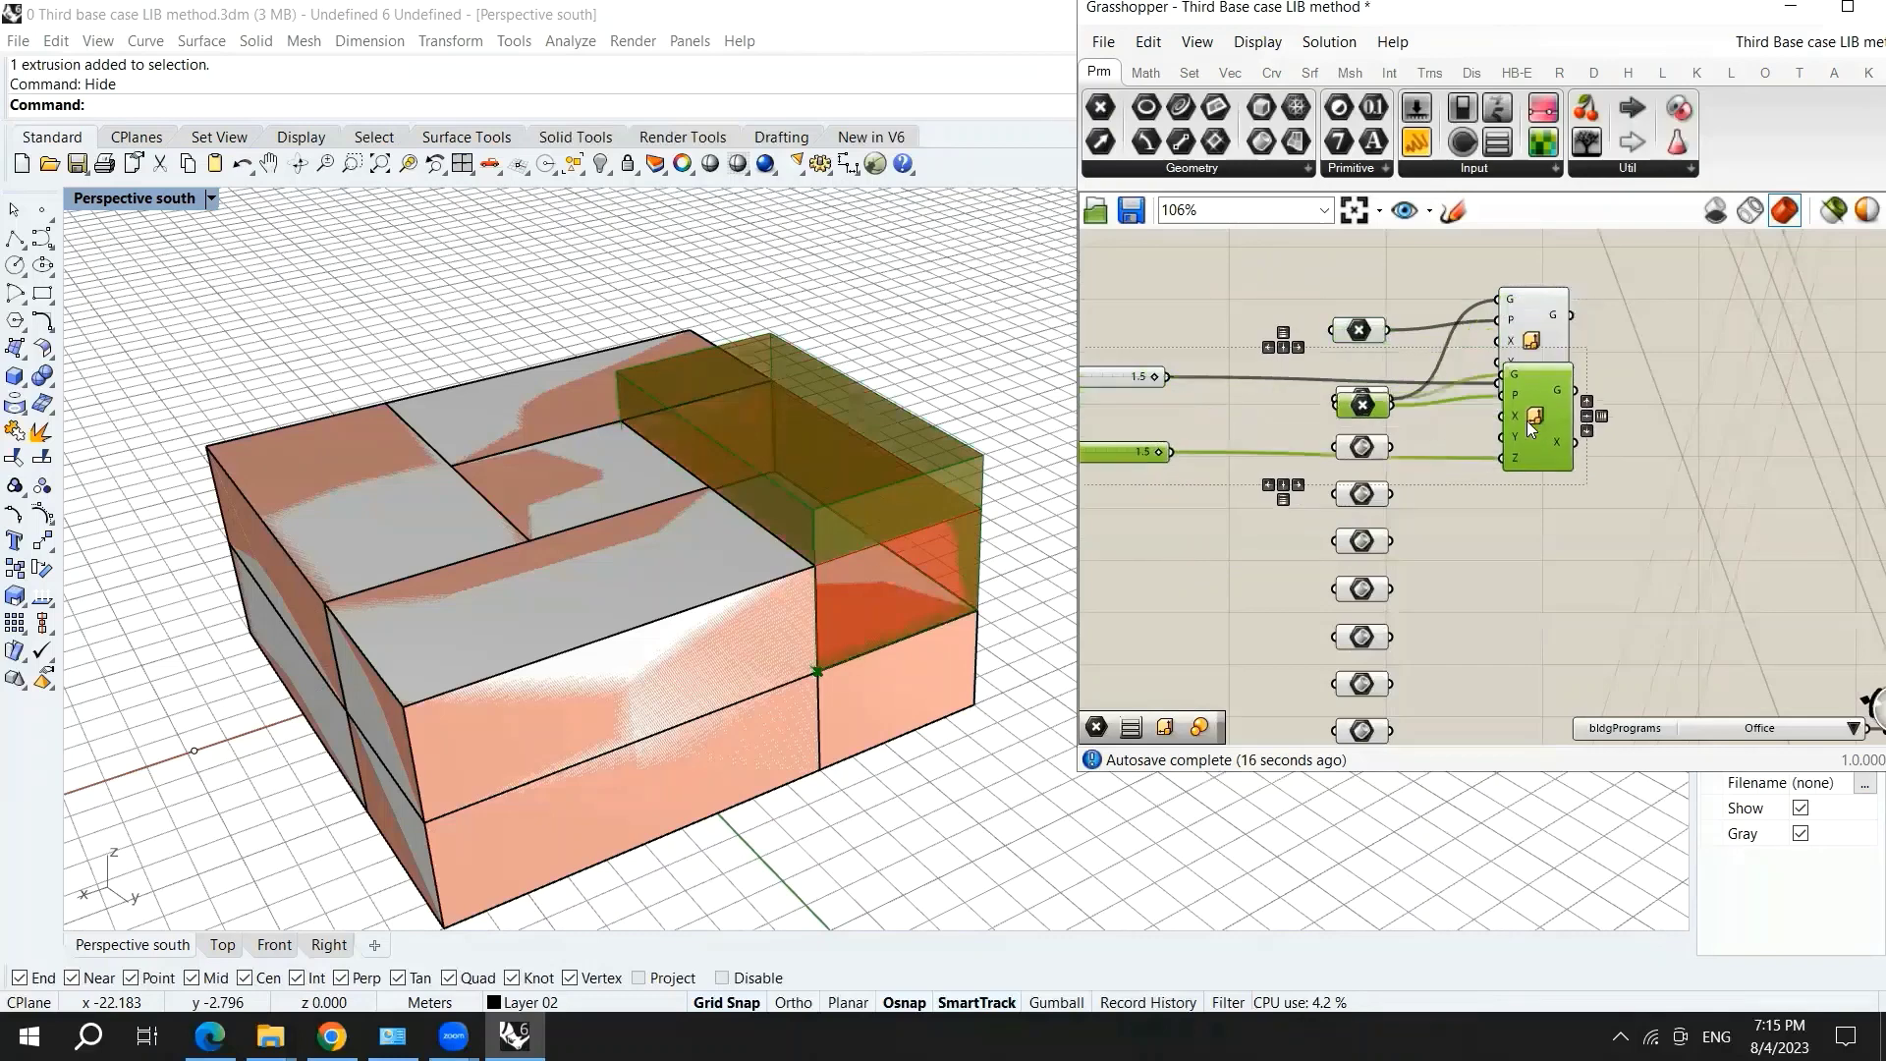
drag(1527, 420, 1500, 489)
shift+drag(1391, 450, 1504, 448)
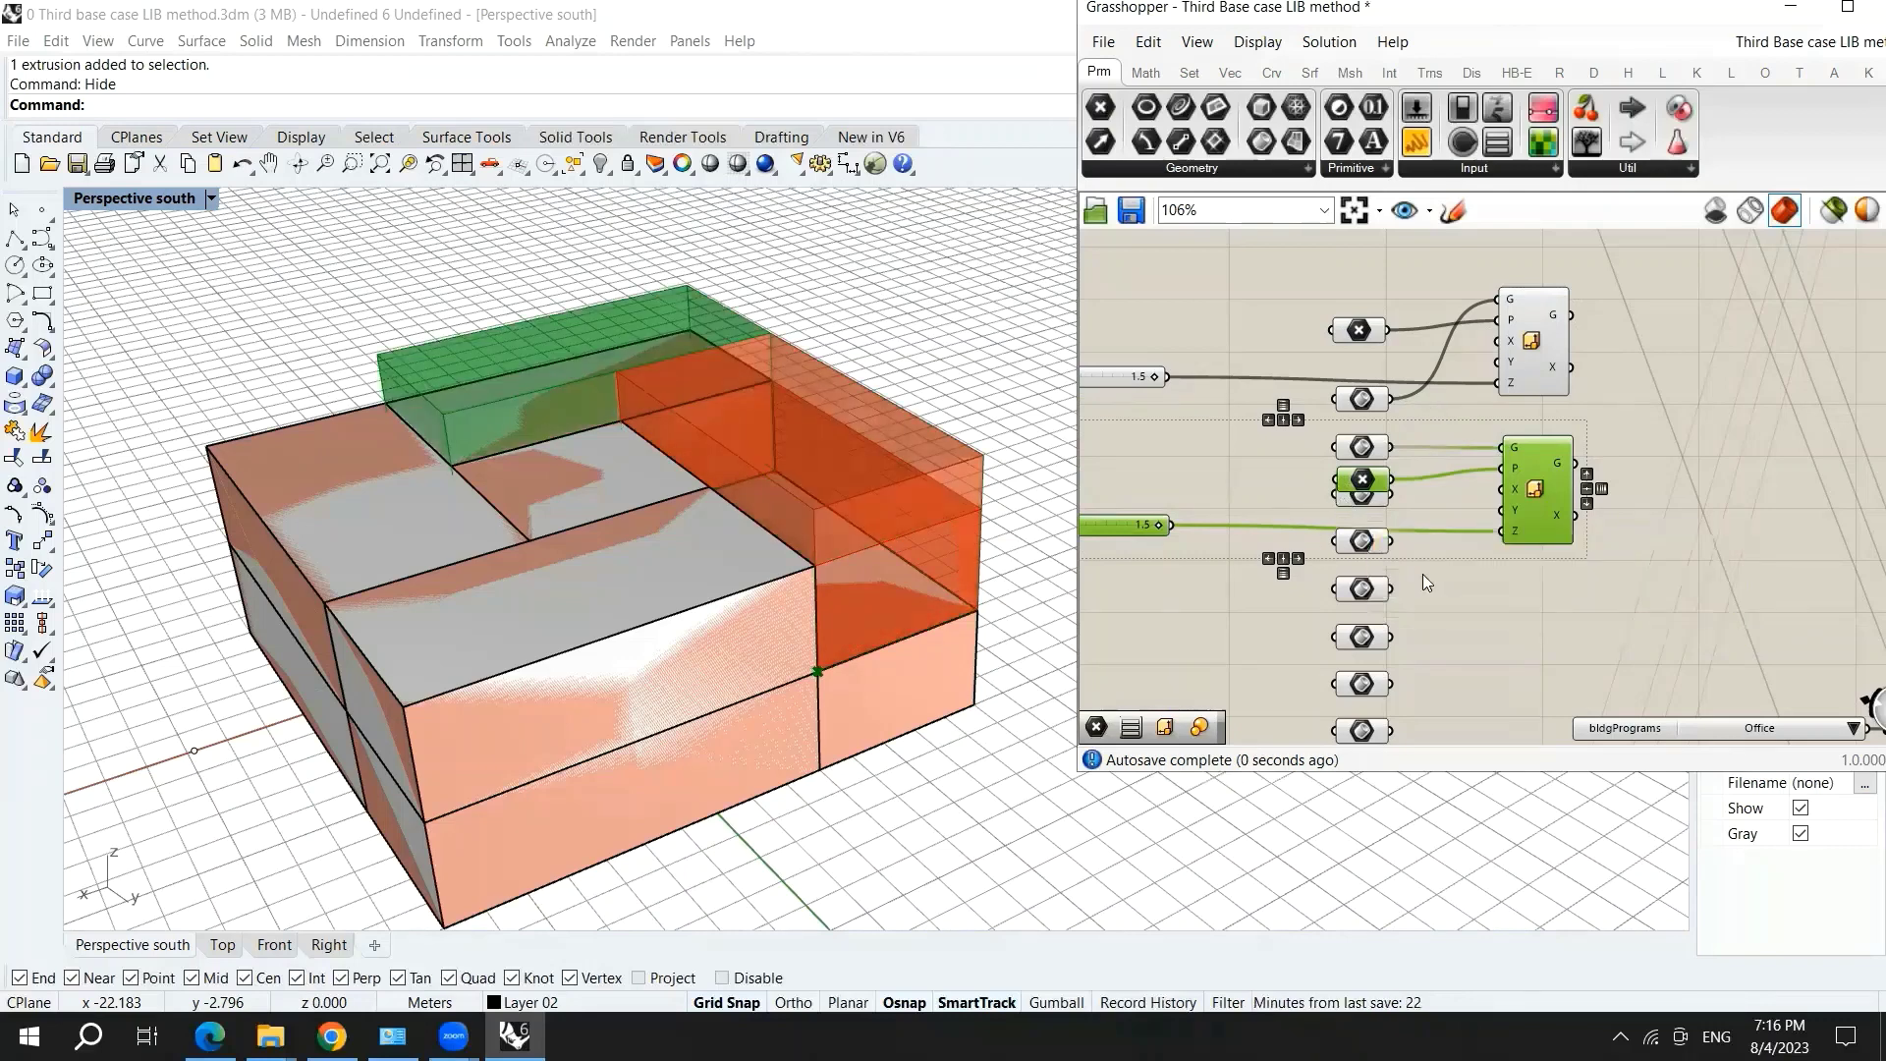
drag(1370, 487, 1452, 473)
click(1363, 489)
right_drag(1452, 472, 1467, 369)
- Copy the number, X and Scale components and paste the duplicate one row lower
scroll(1279, 452, up, 2)
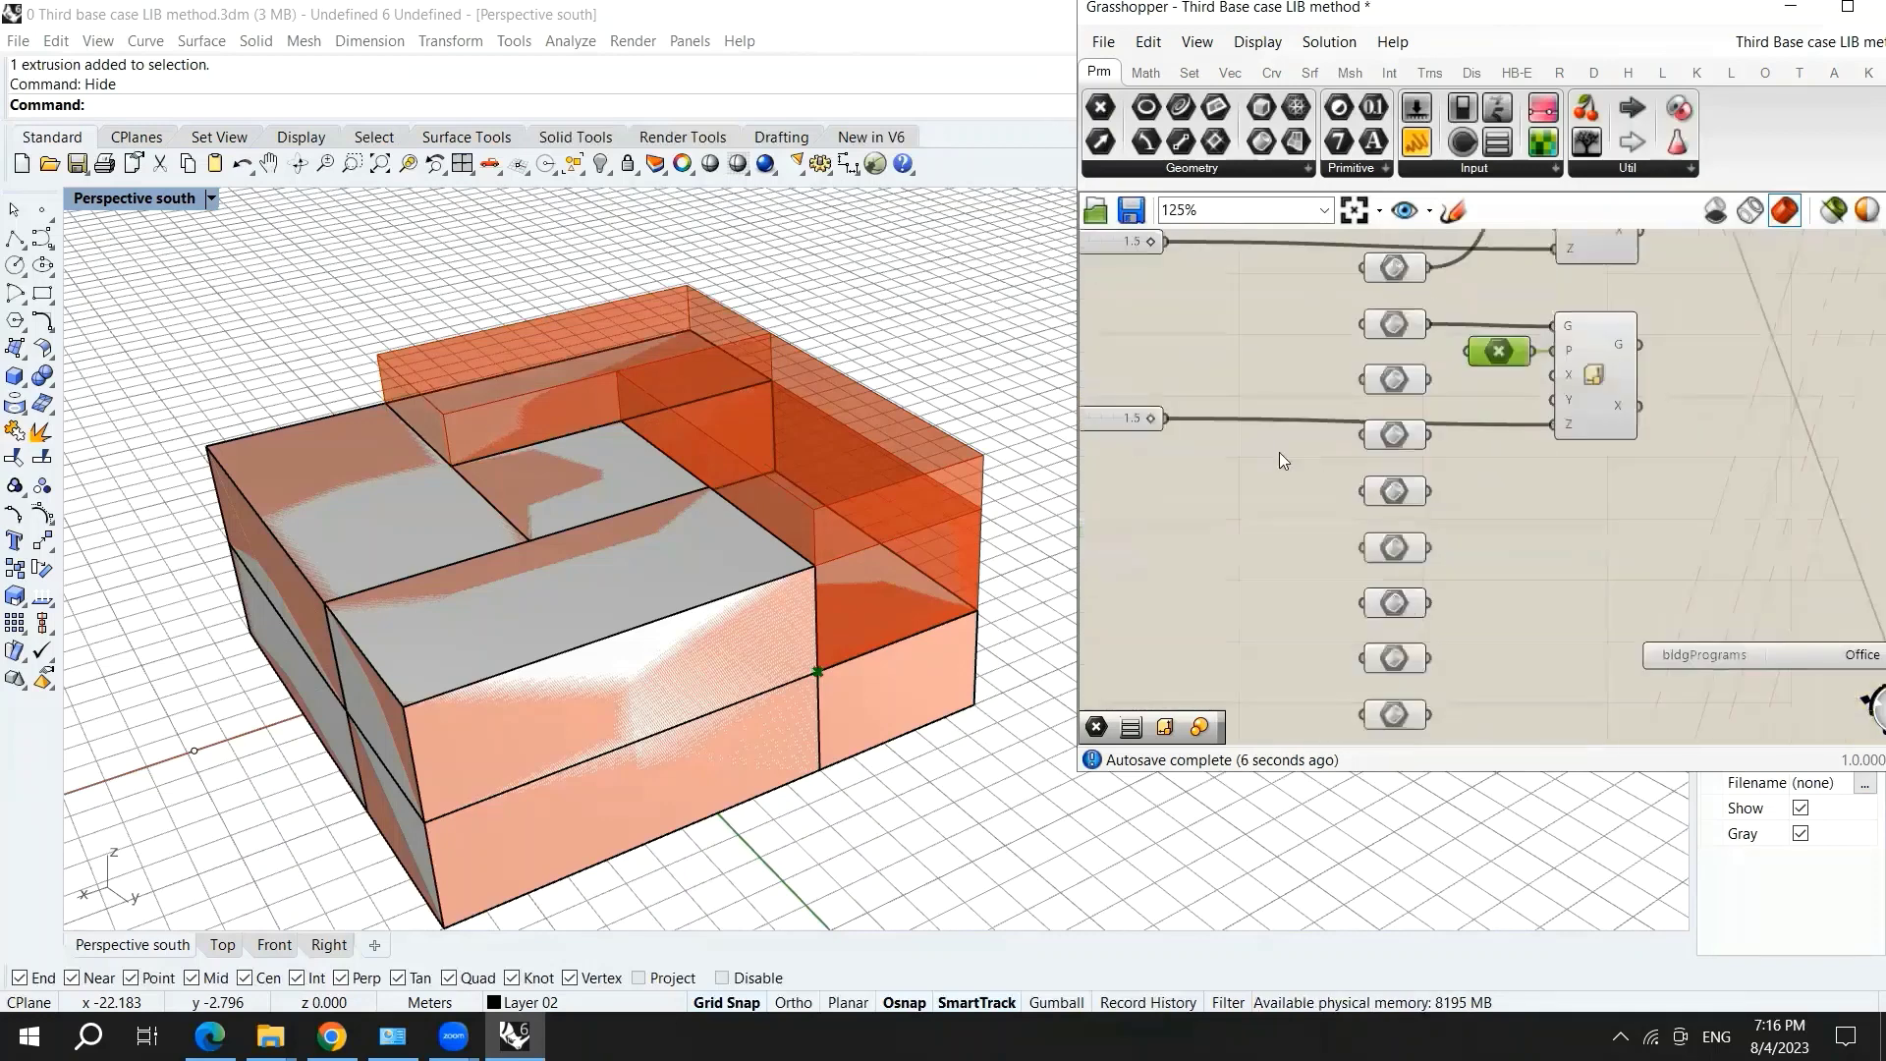
click(1122, 417)
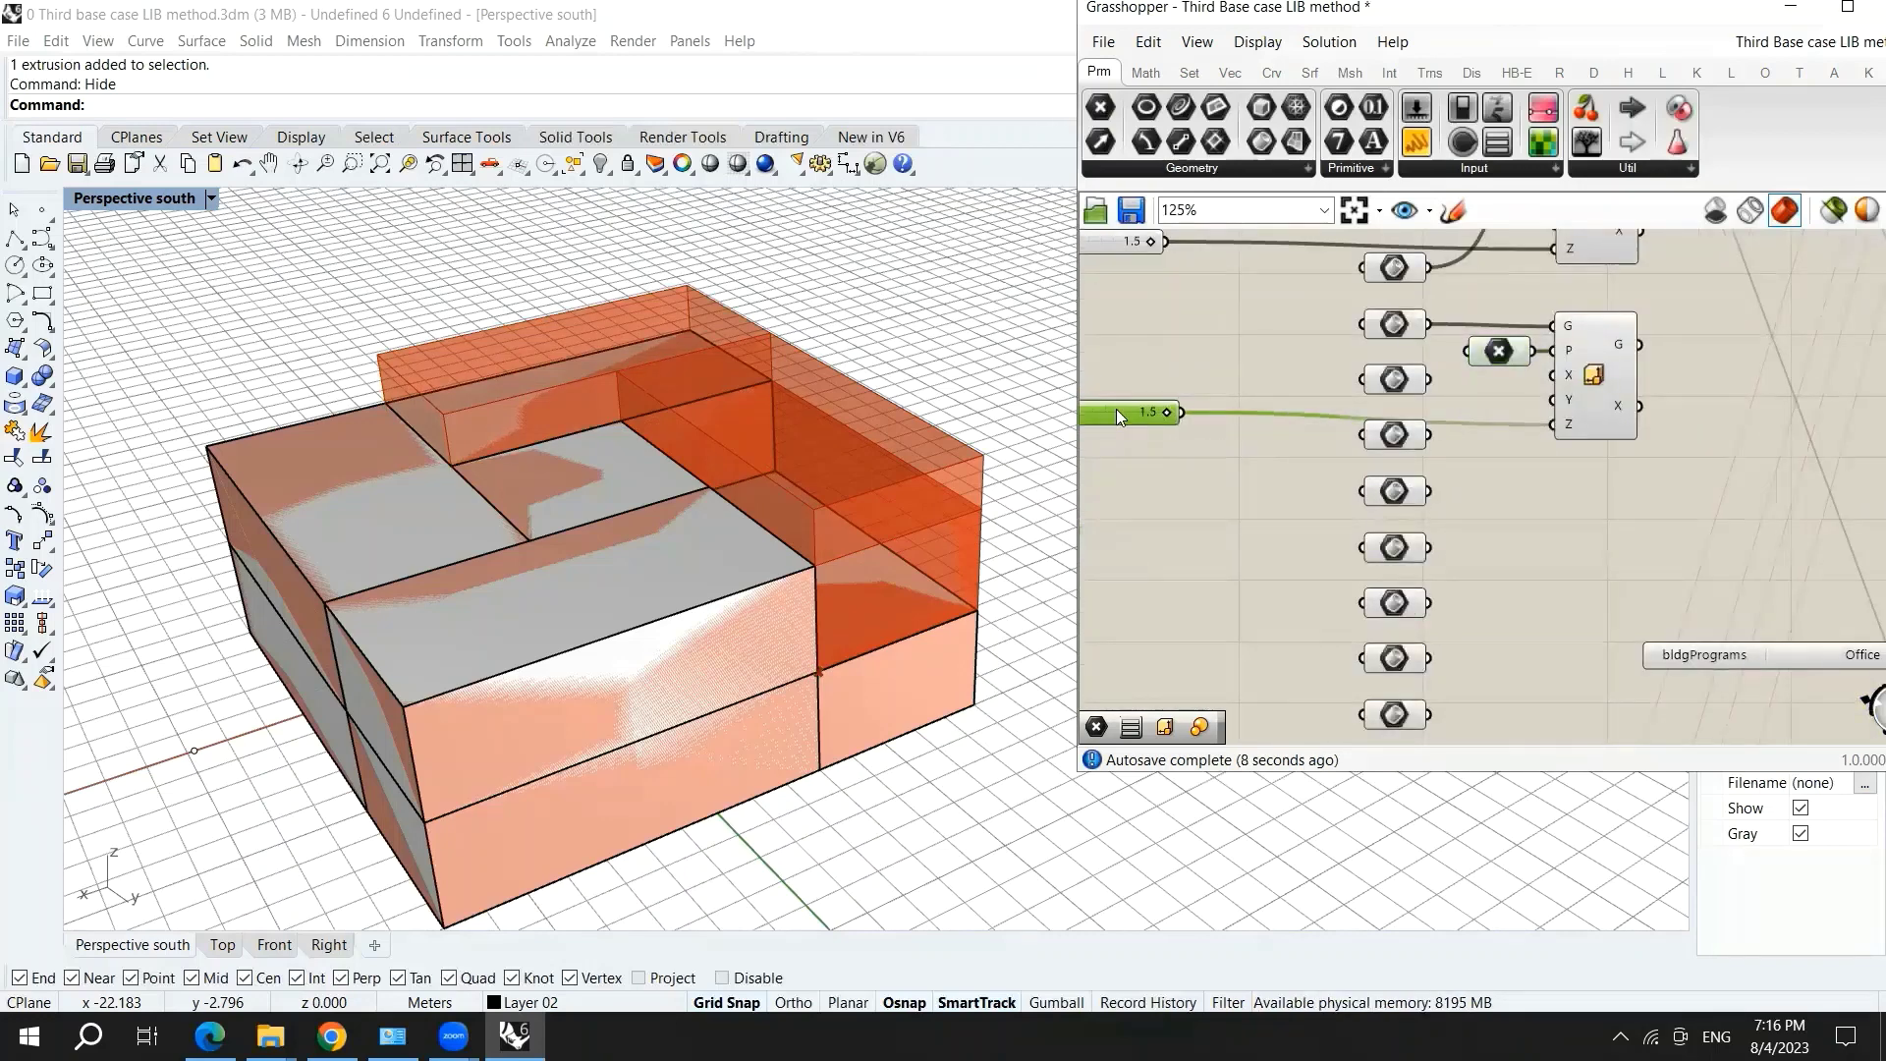
scroll(1418, 442, down, 4)
scroll(1419, 450, up, 1)
drag(1564, 409, 1429, 295)
shift+click(1372, 297)
key(ctrl+c)
key(ctrl+v)
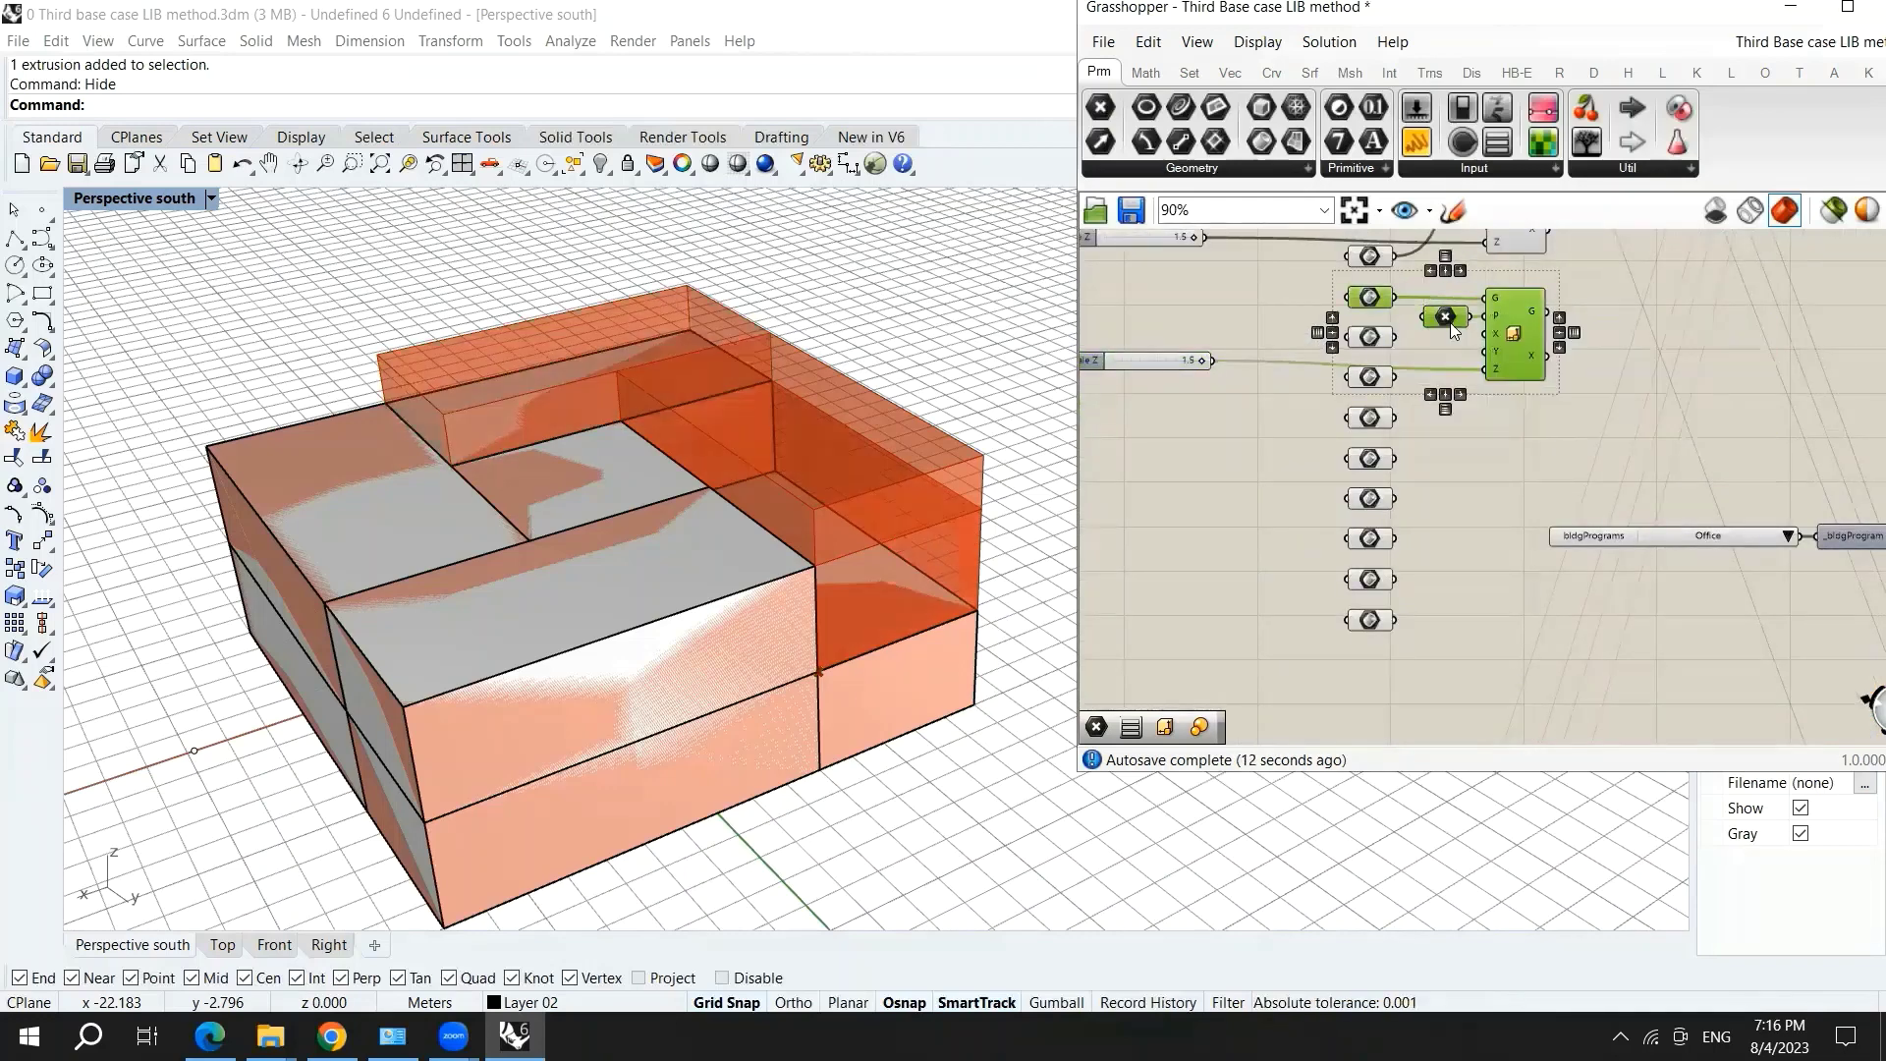
drag(1537, 346, 1528, 450)
- Add a duplicate 1.5 slider beside the new components and wire the next geometry into G
scroll(1262, 395, up, 2)
click(1104, 338)
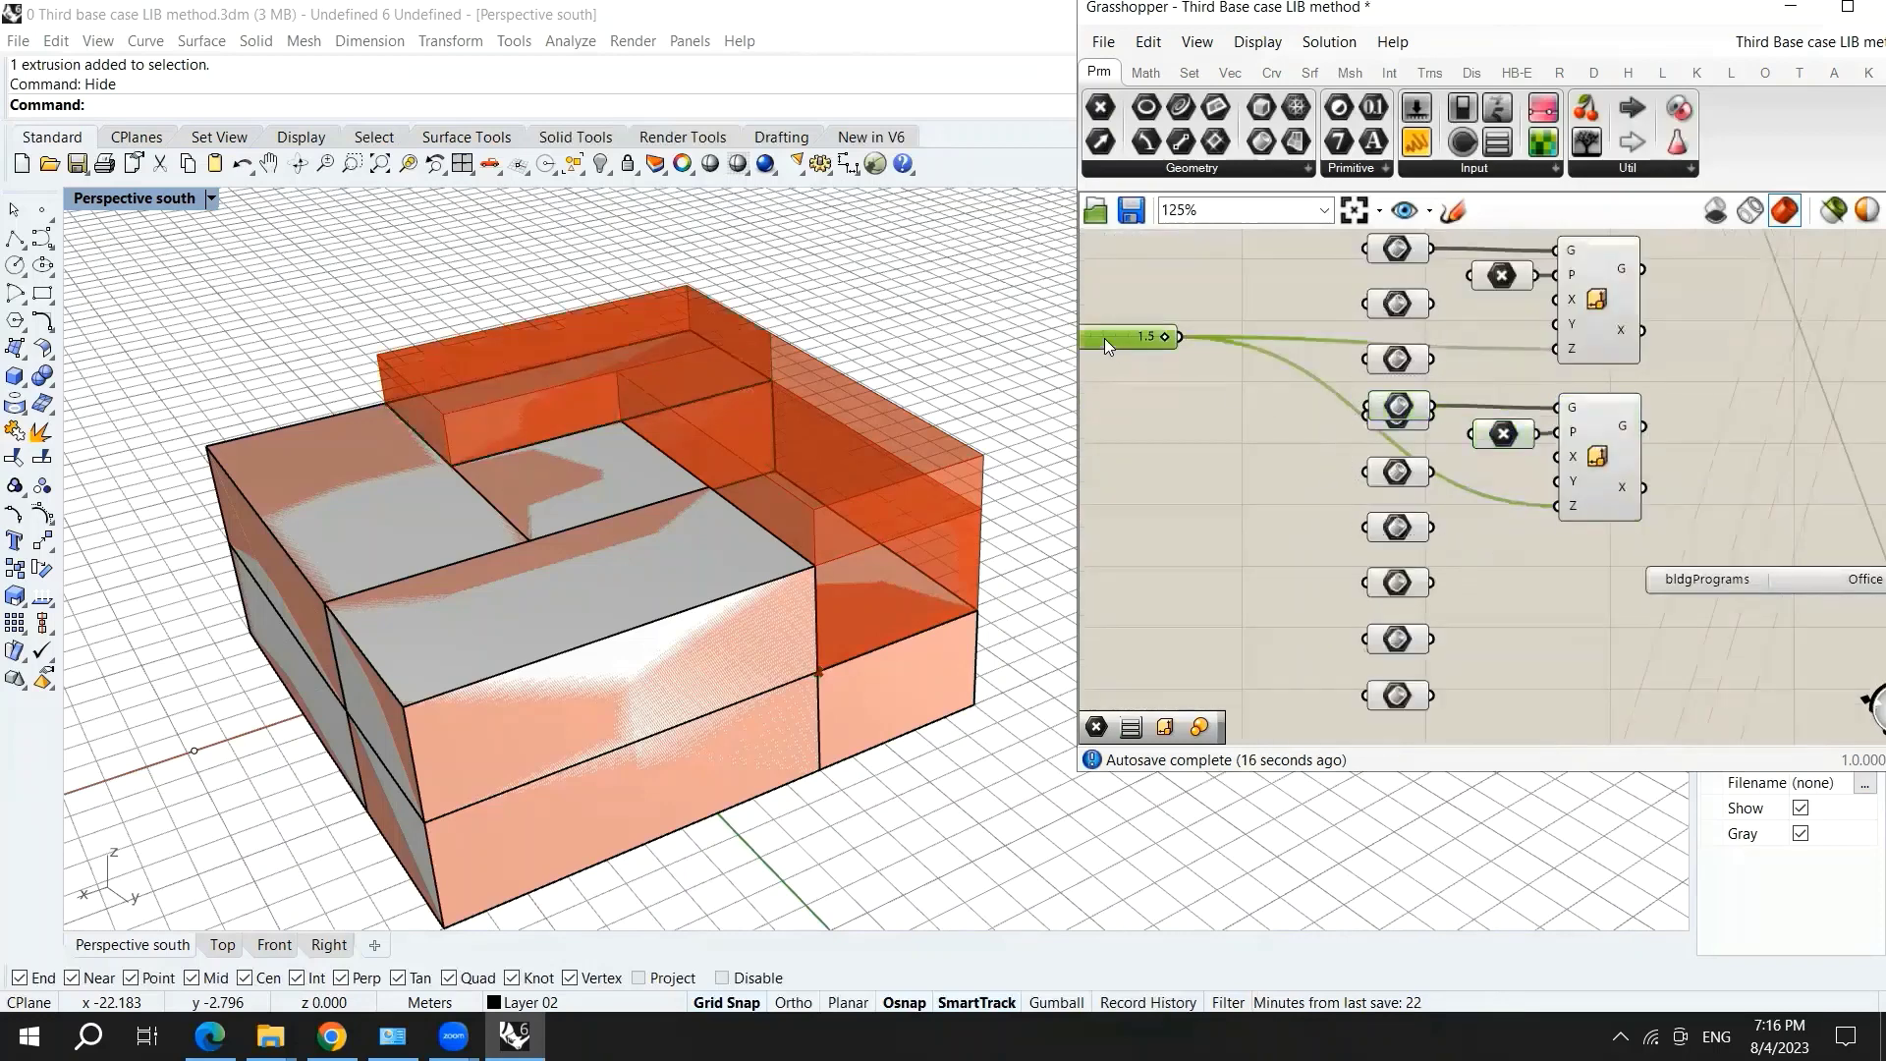
key(ctrl+c)
key(ctrl+v)
drag(1105, 338, 1557, 506)
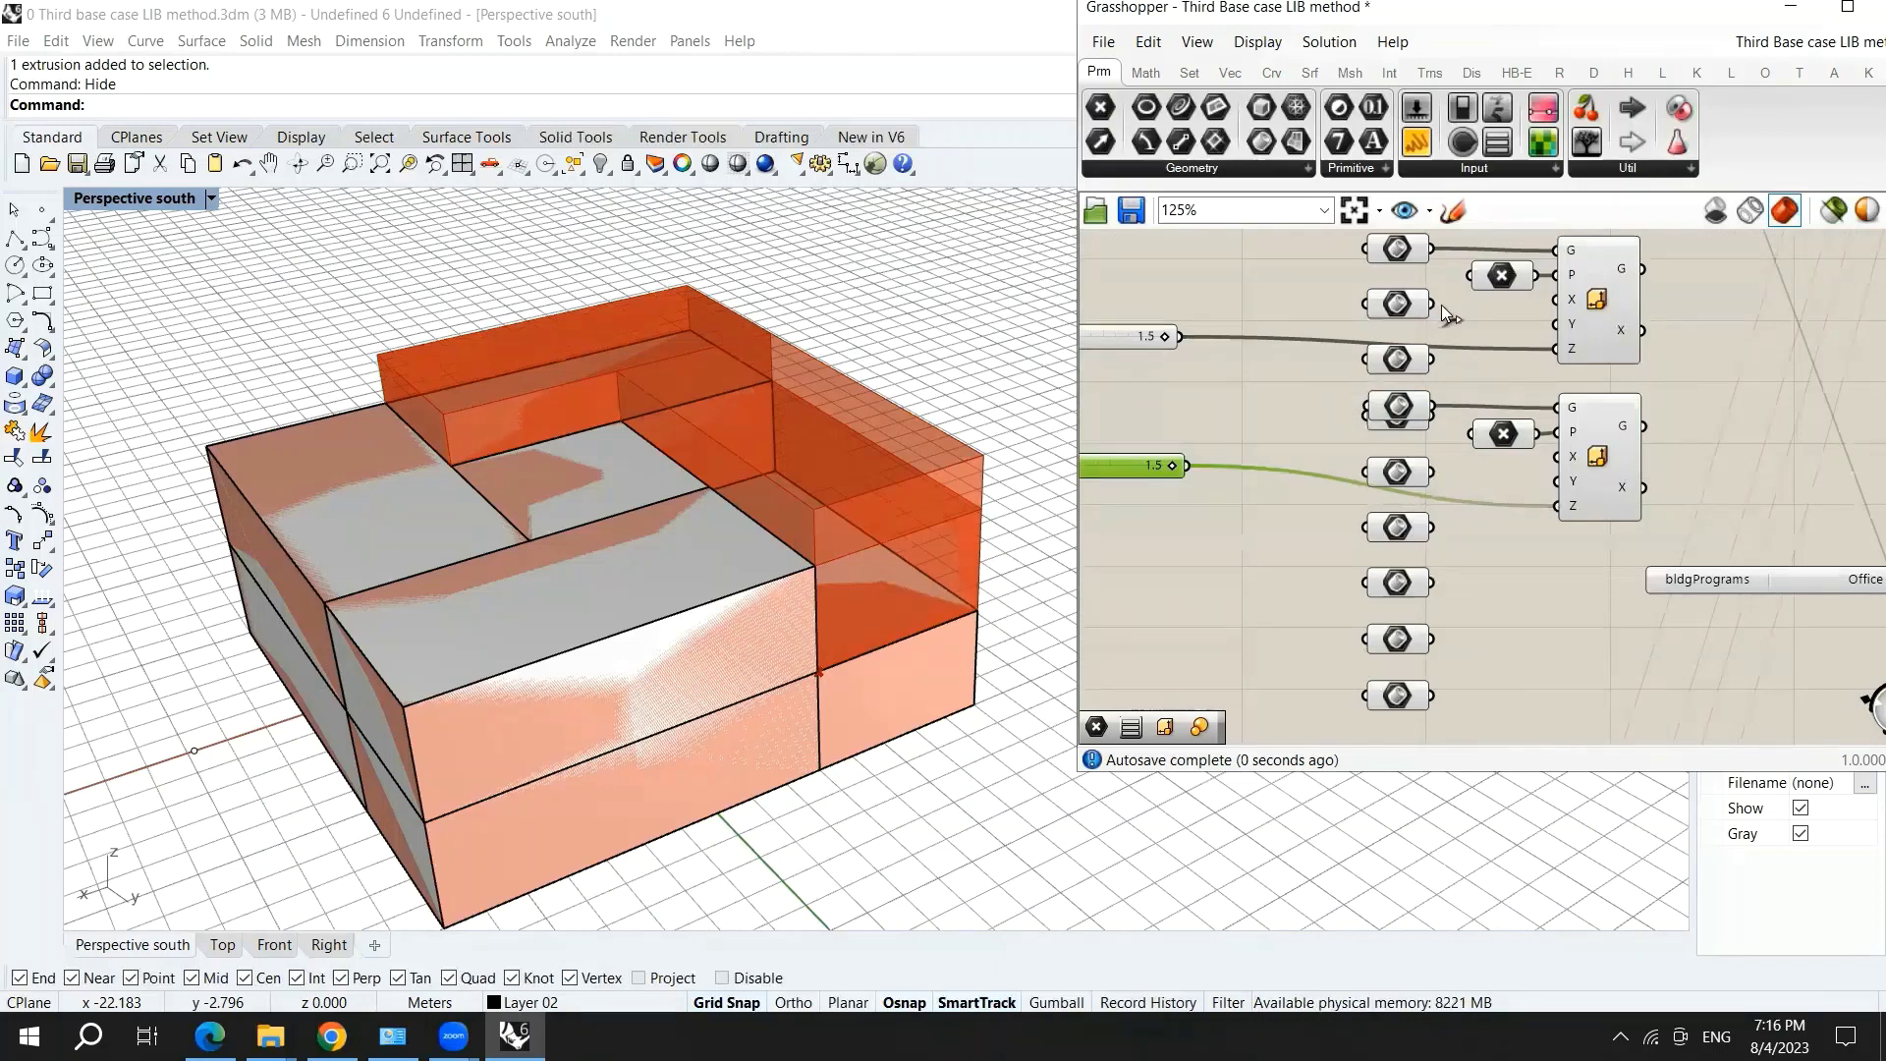
shift+drag(1435, 303, 1555, 409)
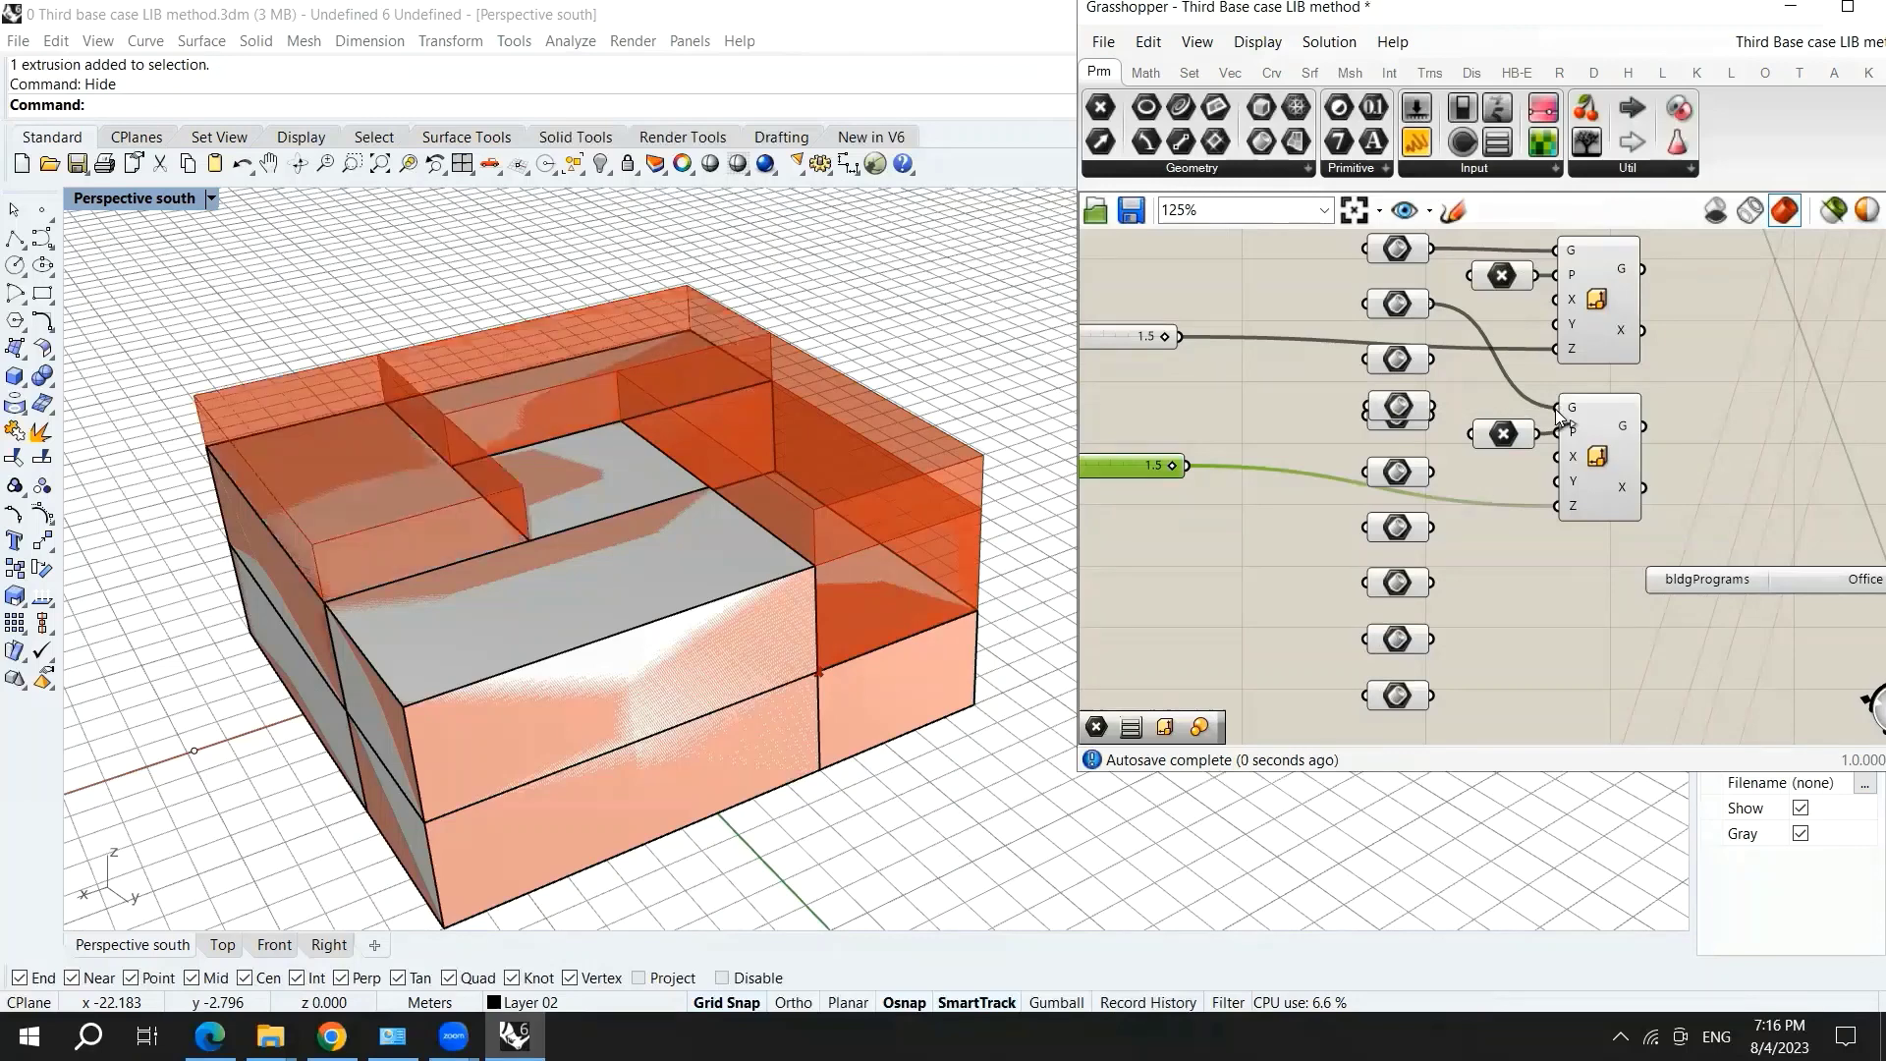
scroll(1491, 371, down, 3)
- Align the lower, middle and top 1.5 Scale Z sliders in a column left of their Scale components
scroll(1538, 564, up, 3)
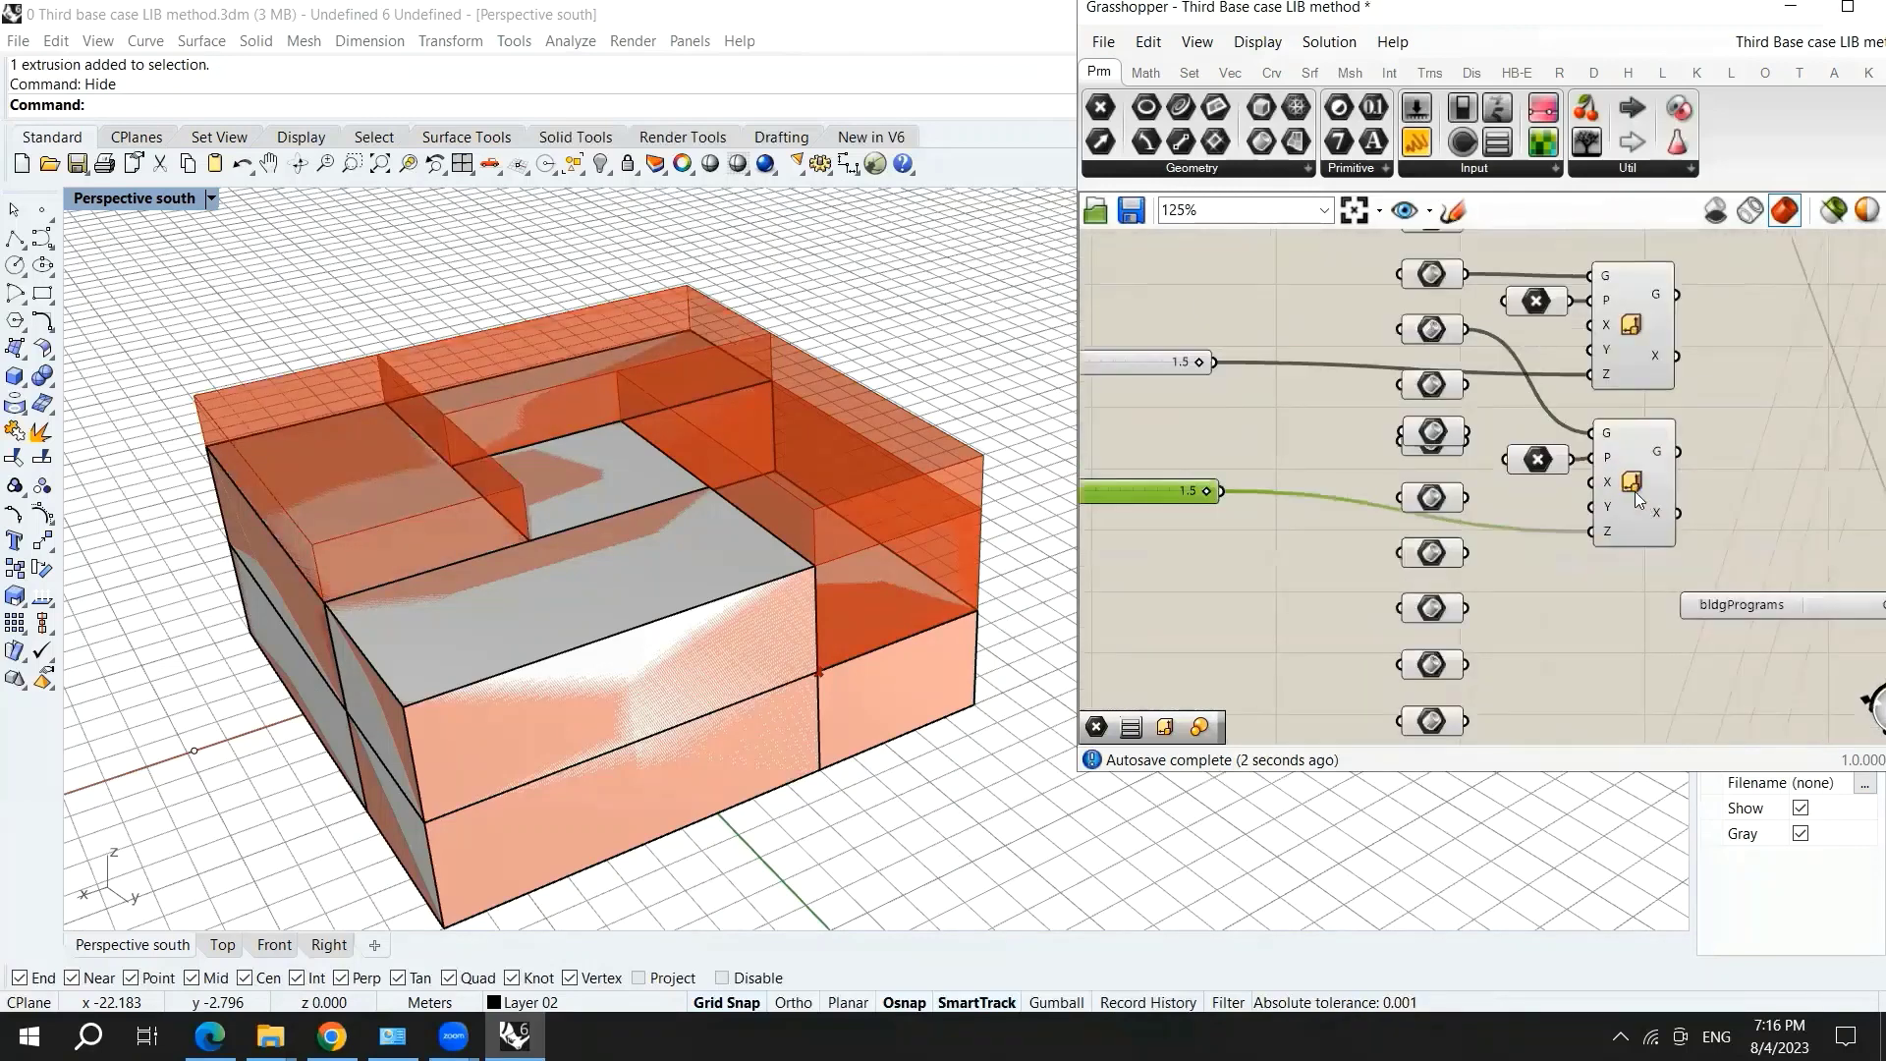
scroll(1189, 463, down, 2)
scroll(1371, 534, up, 2)
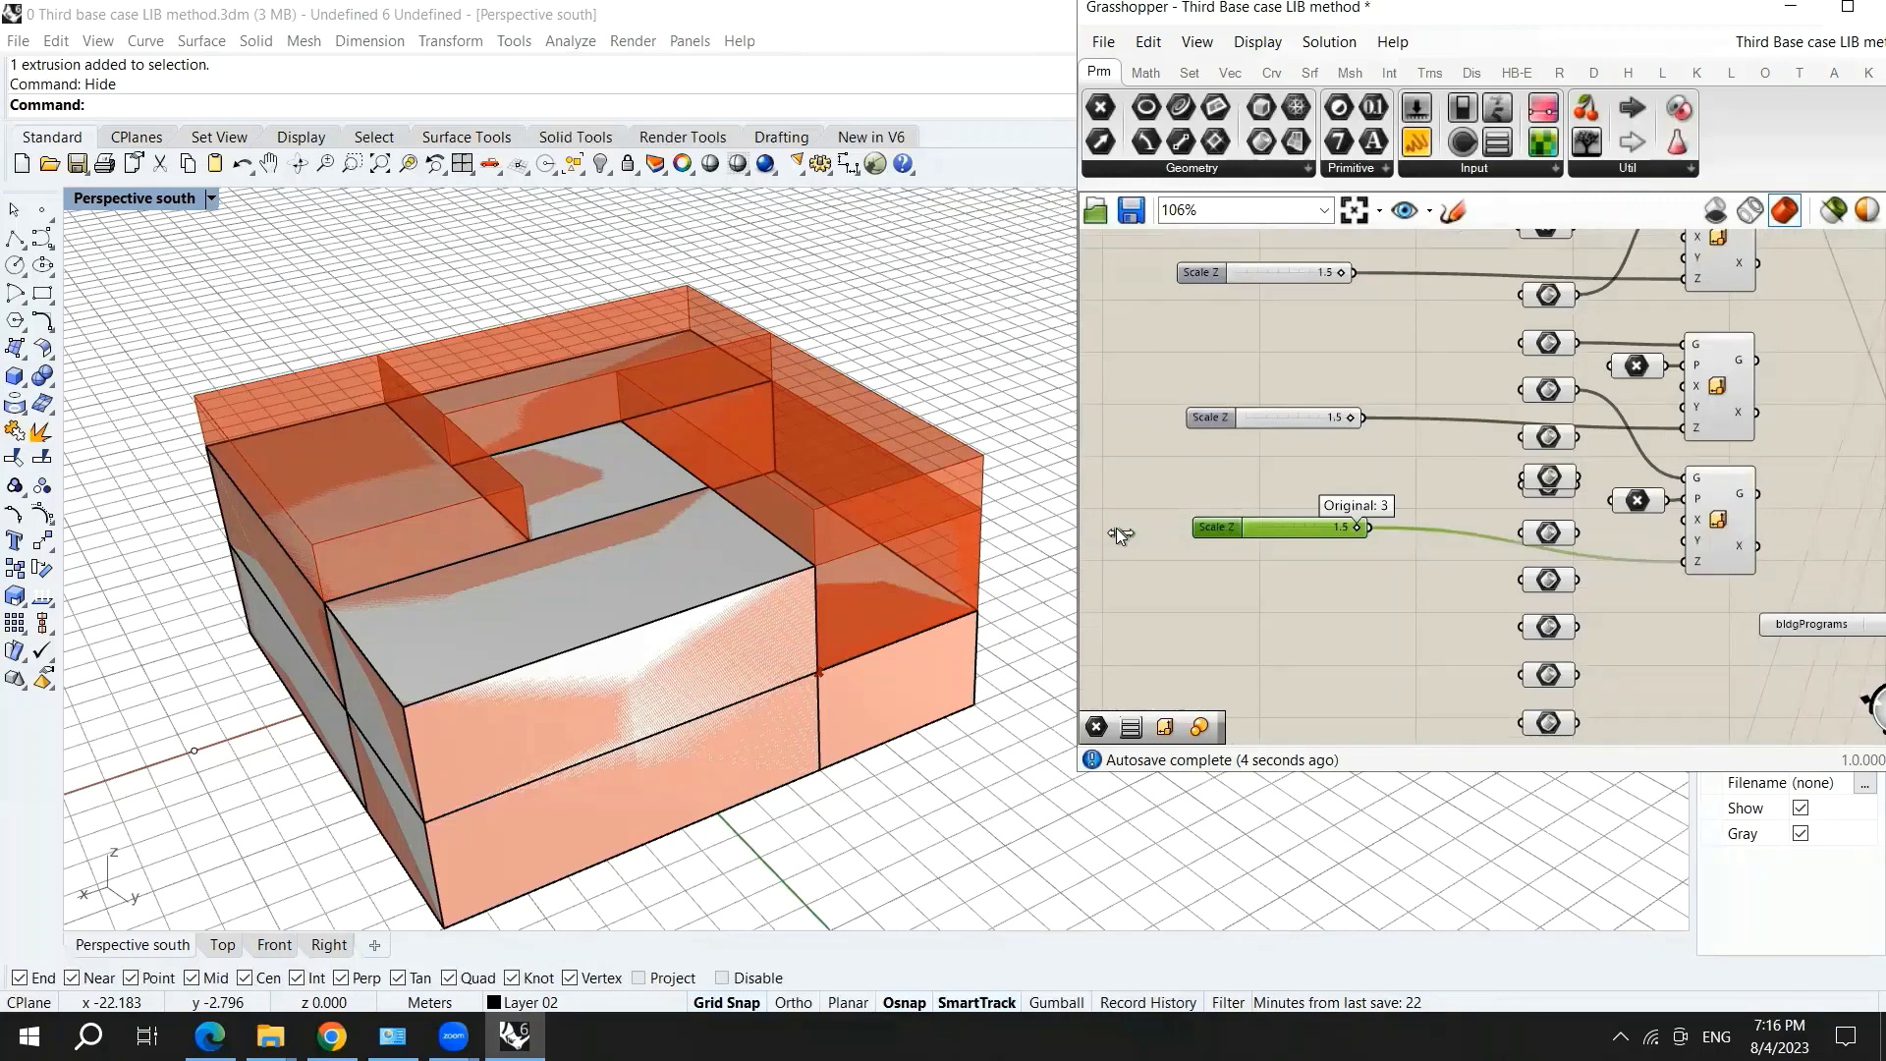
drag(1116, 528, 1316, 572)
drag(1295, 436, 1353, 439)
drag(1289, 275, 1356, 281)
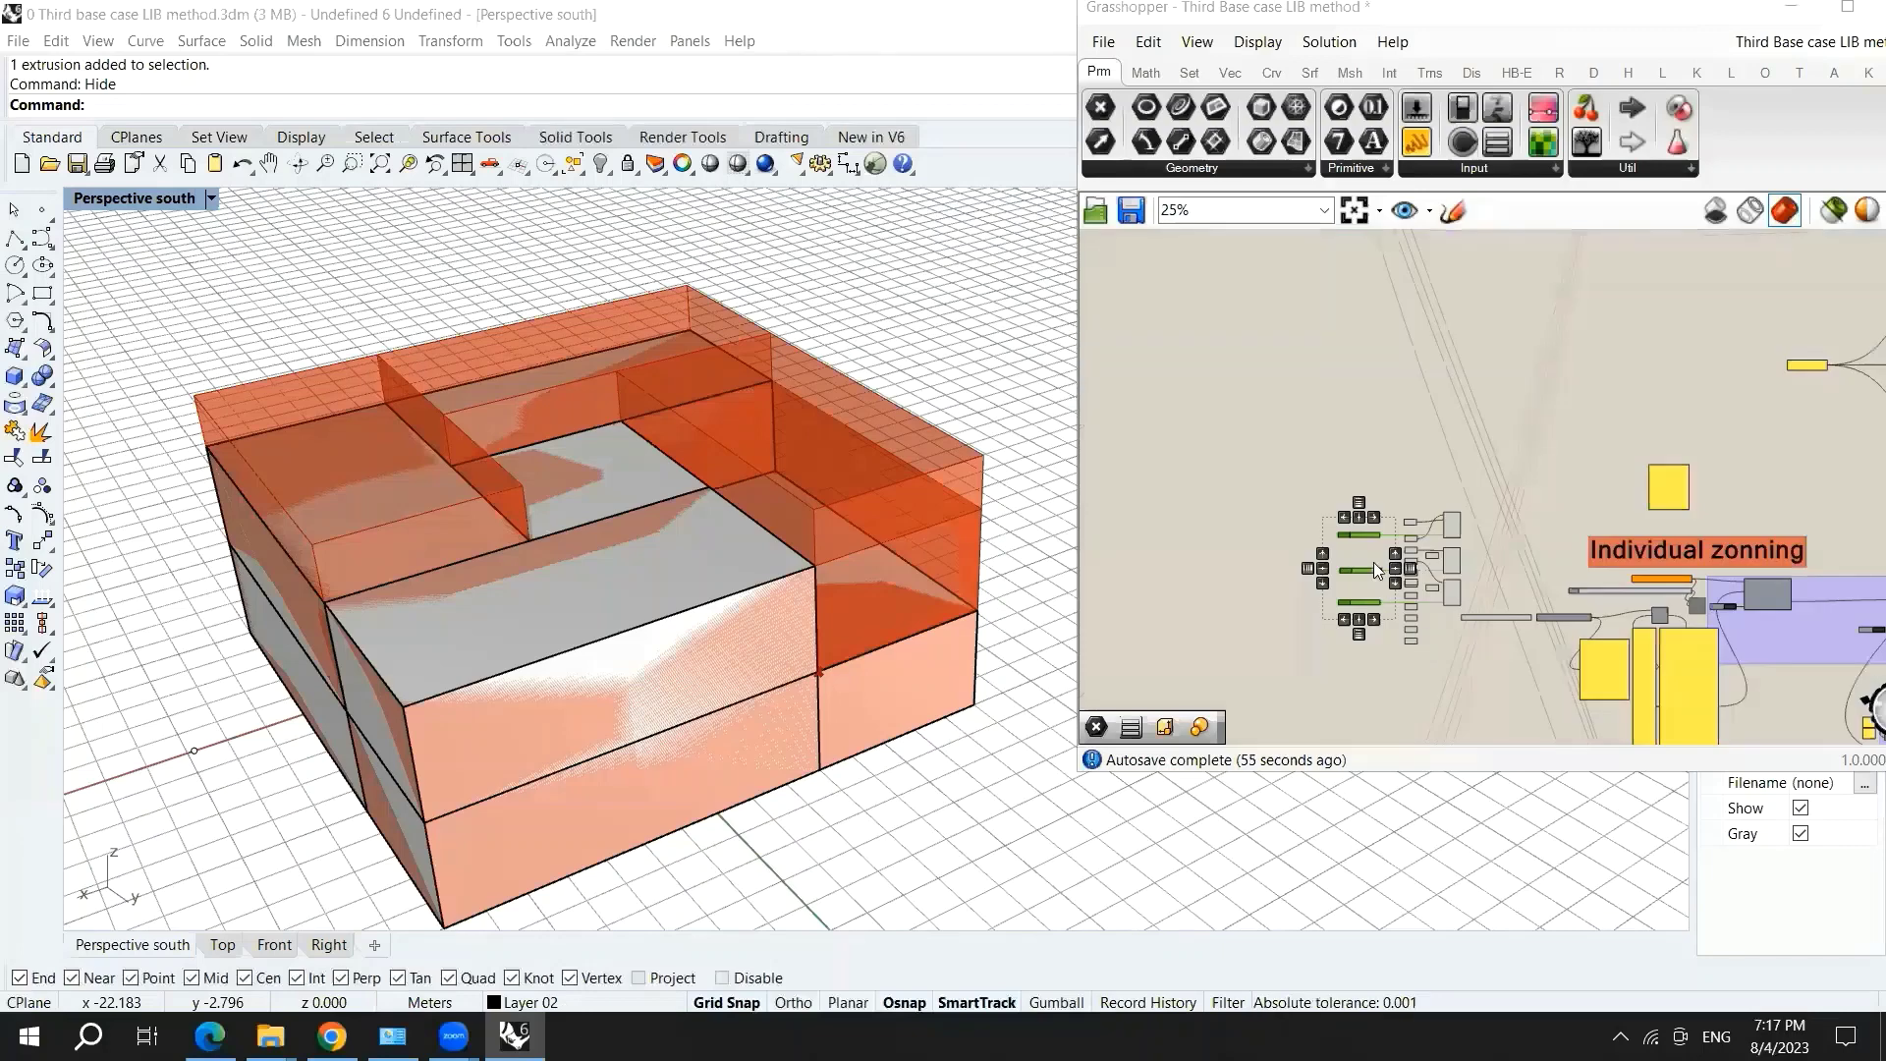
- Copy the Individual zonning label and drag the copy toward the Scale Z sliders
scroll(1363, 381, up, 3)
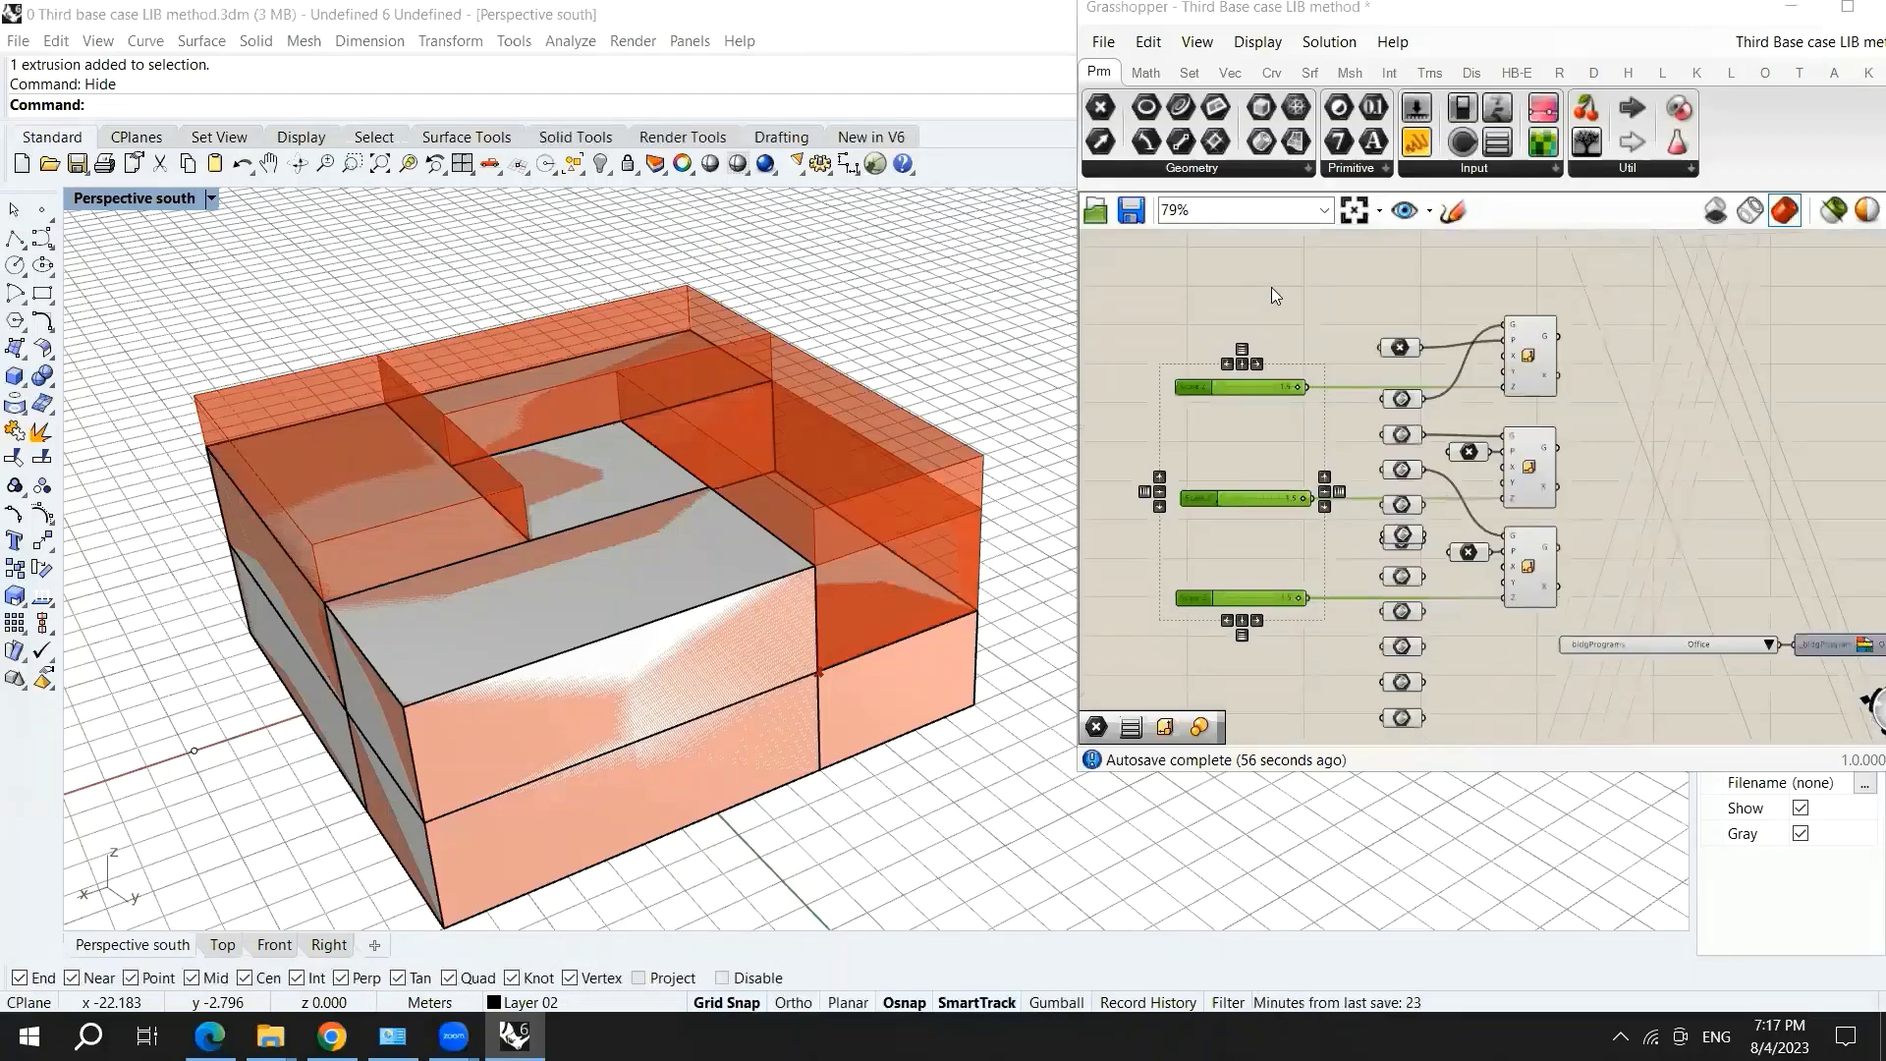
scroll(1238, 410, down, 3)
scroll(1265, 322, up, 2)
scroll(1570, 458, down, 2)
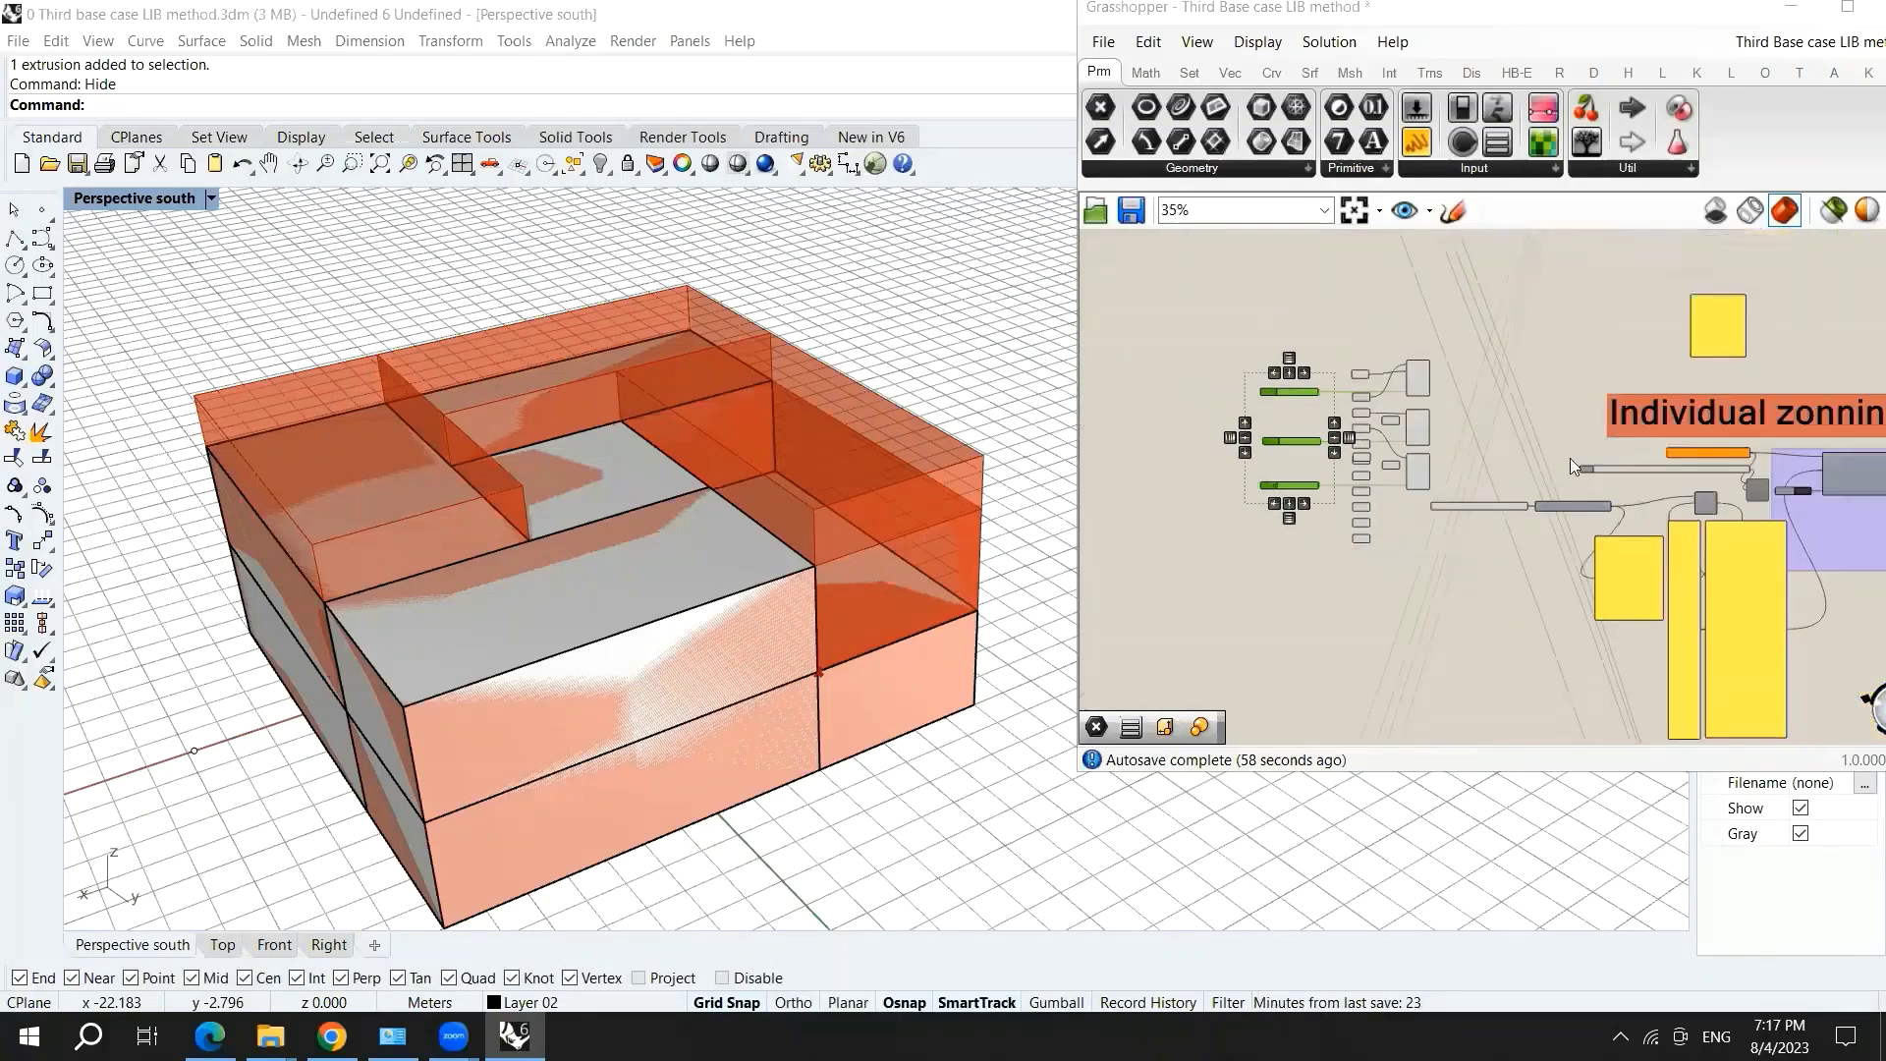
mouse_move(1663, 434)
mouse_down()
mouse_move(1635, 425)
mouse_move(1664, 434)
mouse_up()
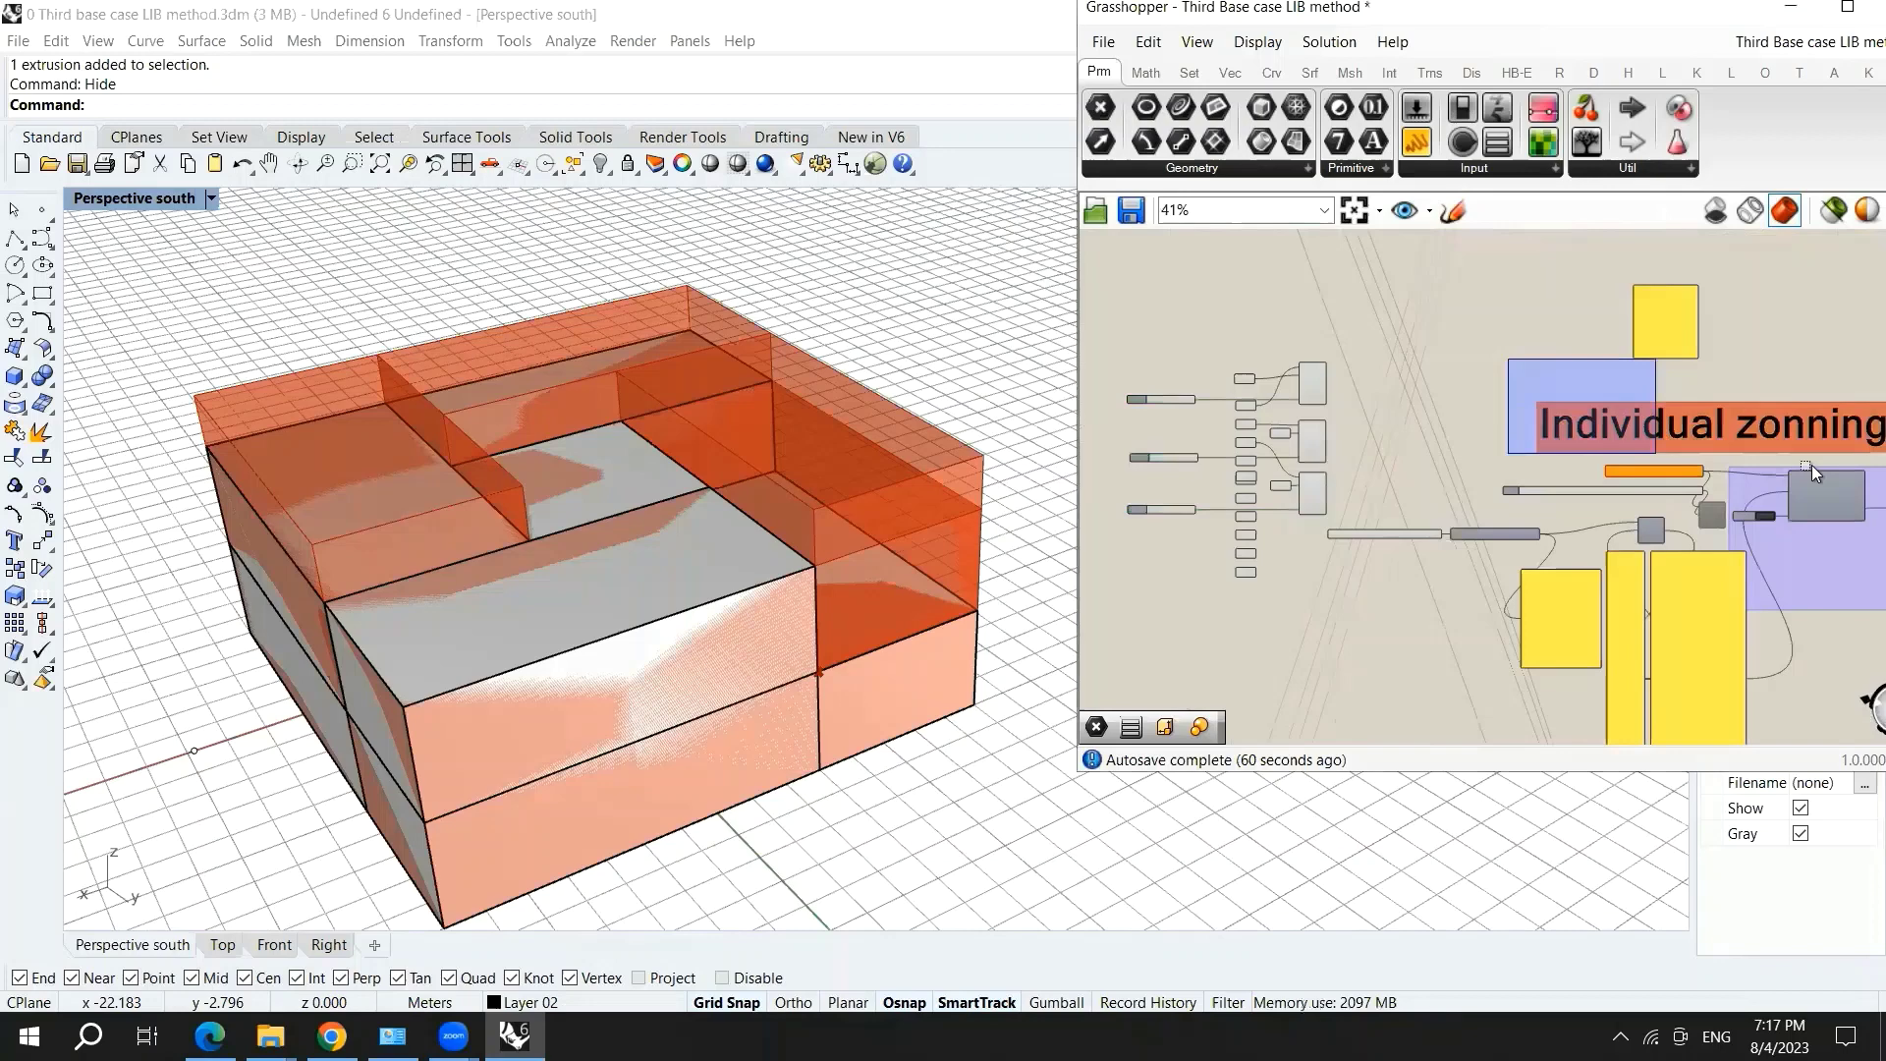
key(ctrl+g)
key(ctrl+z)
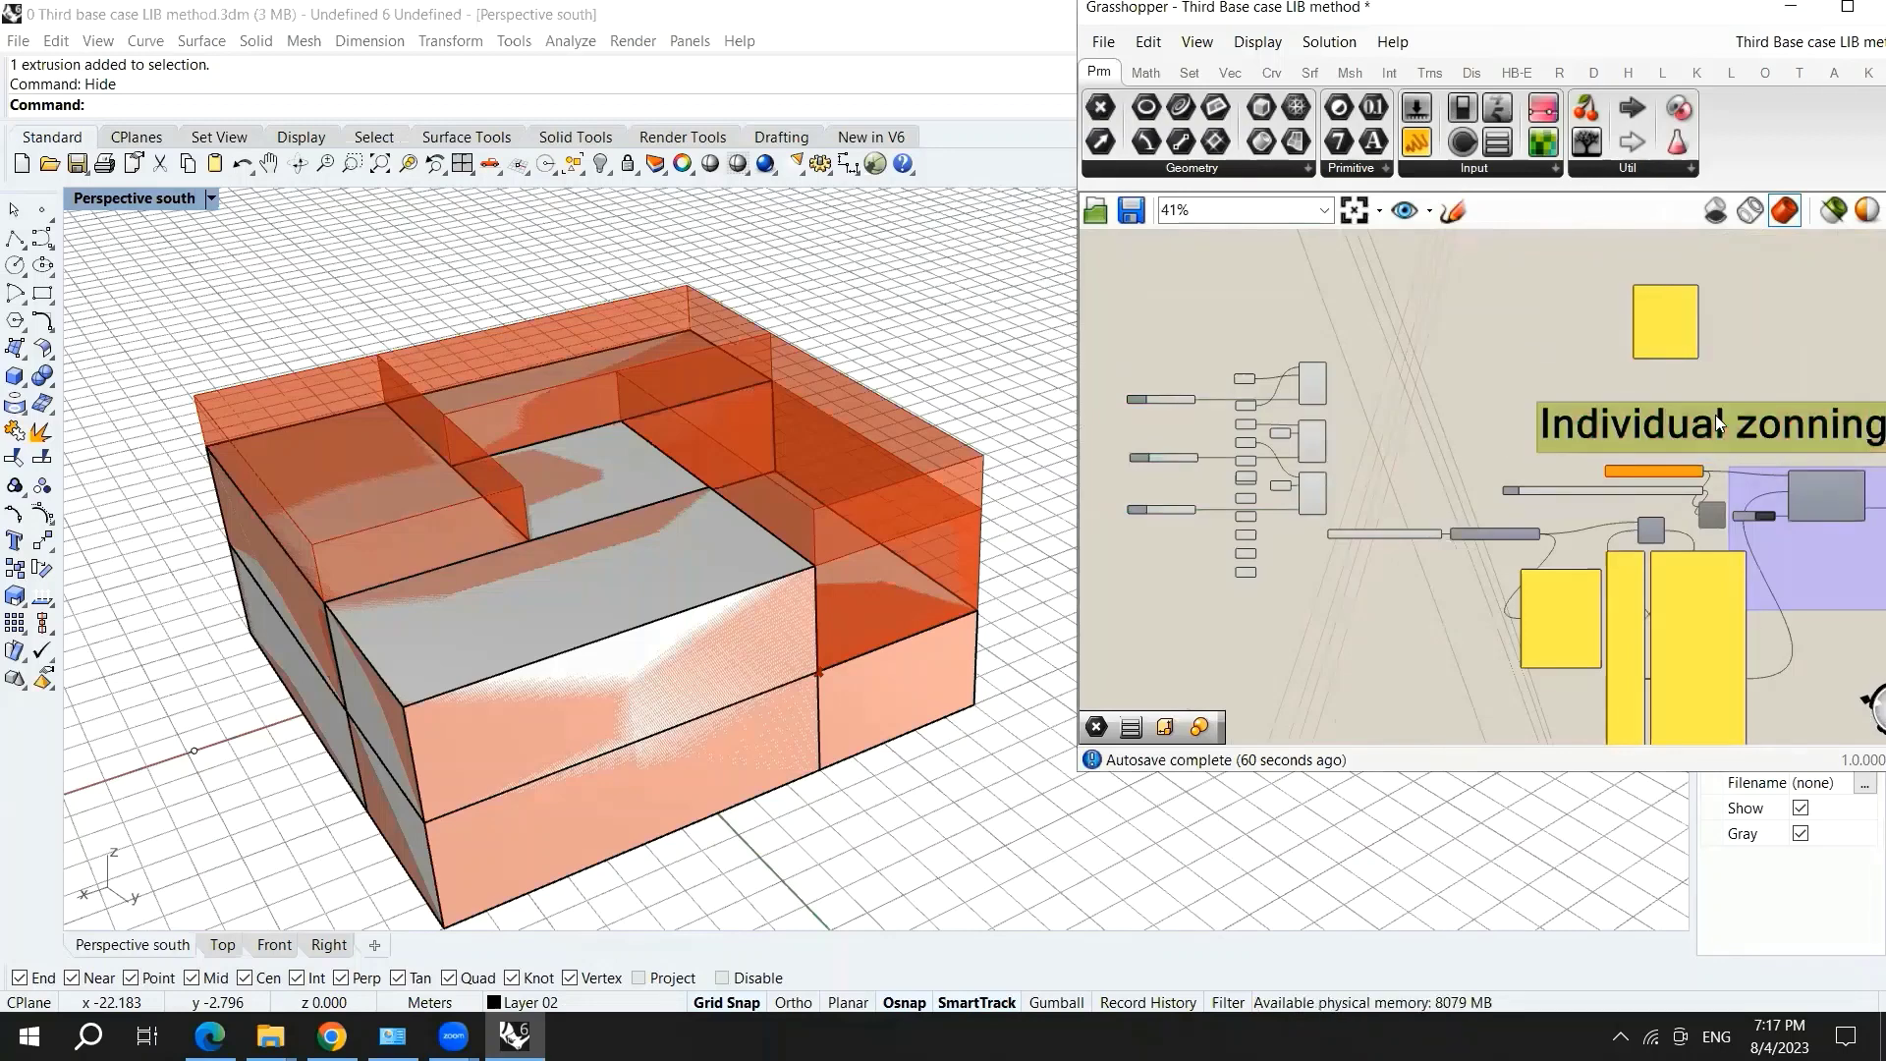
scroll(1428, 525, down, 2)
scroll(1490, 483, up, 2)
drag(1330, 373, 1741, 450)
alt+drag(1549, 430, 1348, 446)
scroll(1189, 340, down, 1)
scroll(1348, 446, up, 3)
- Change the copied label's text to 'Form Dynmamic parameter'
double_click(1310, 450)
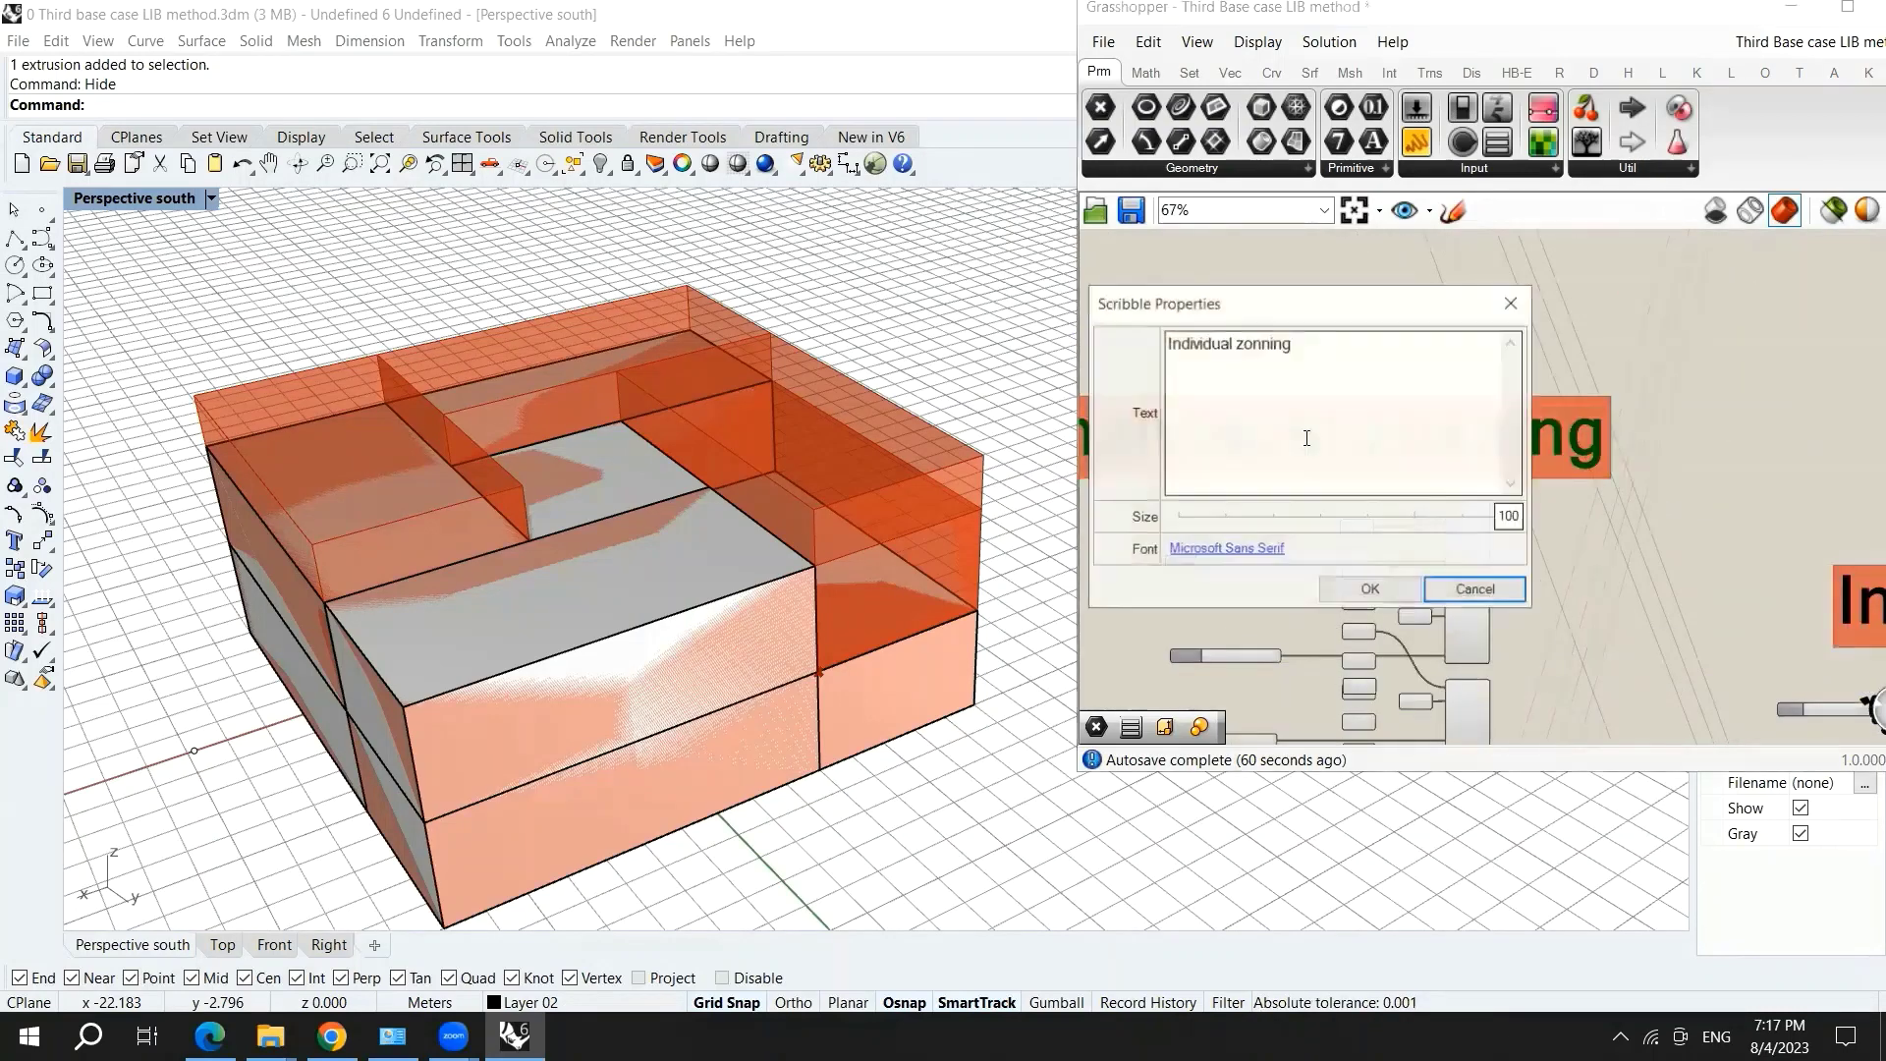
text(Form)
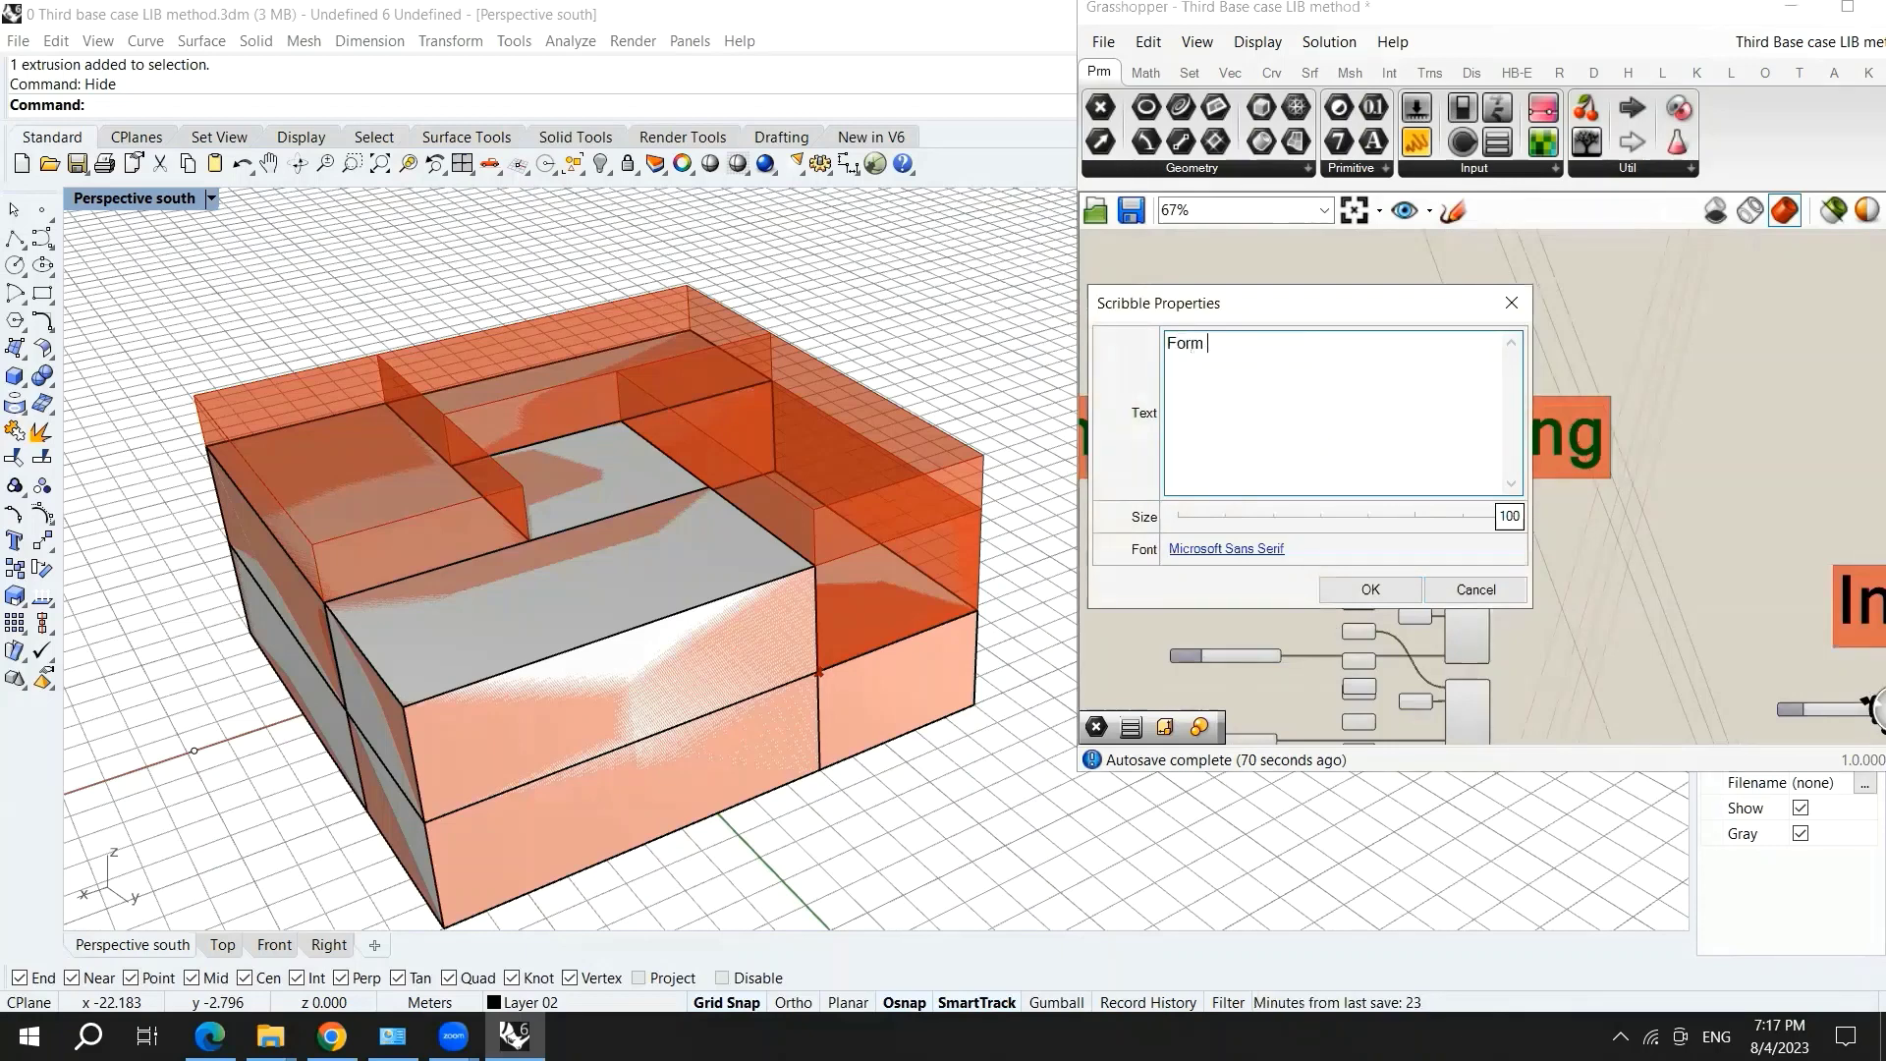
text( Dy)
text(nm)
text(amic)
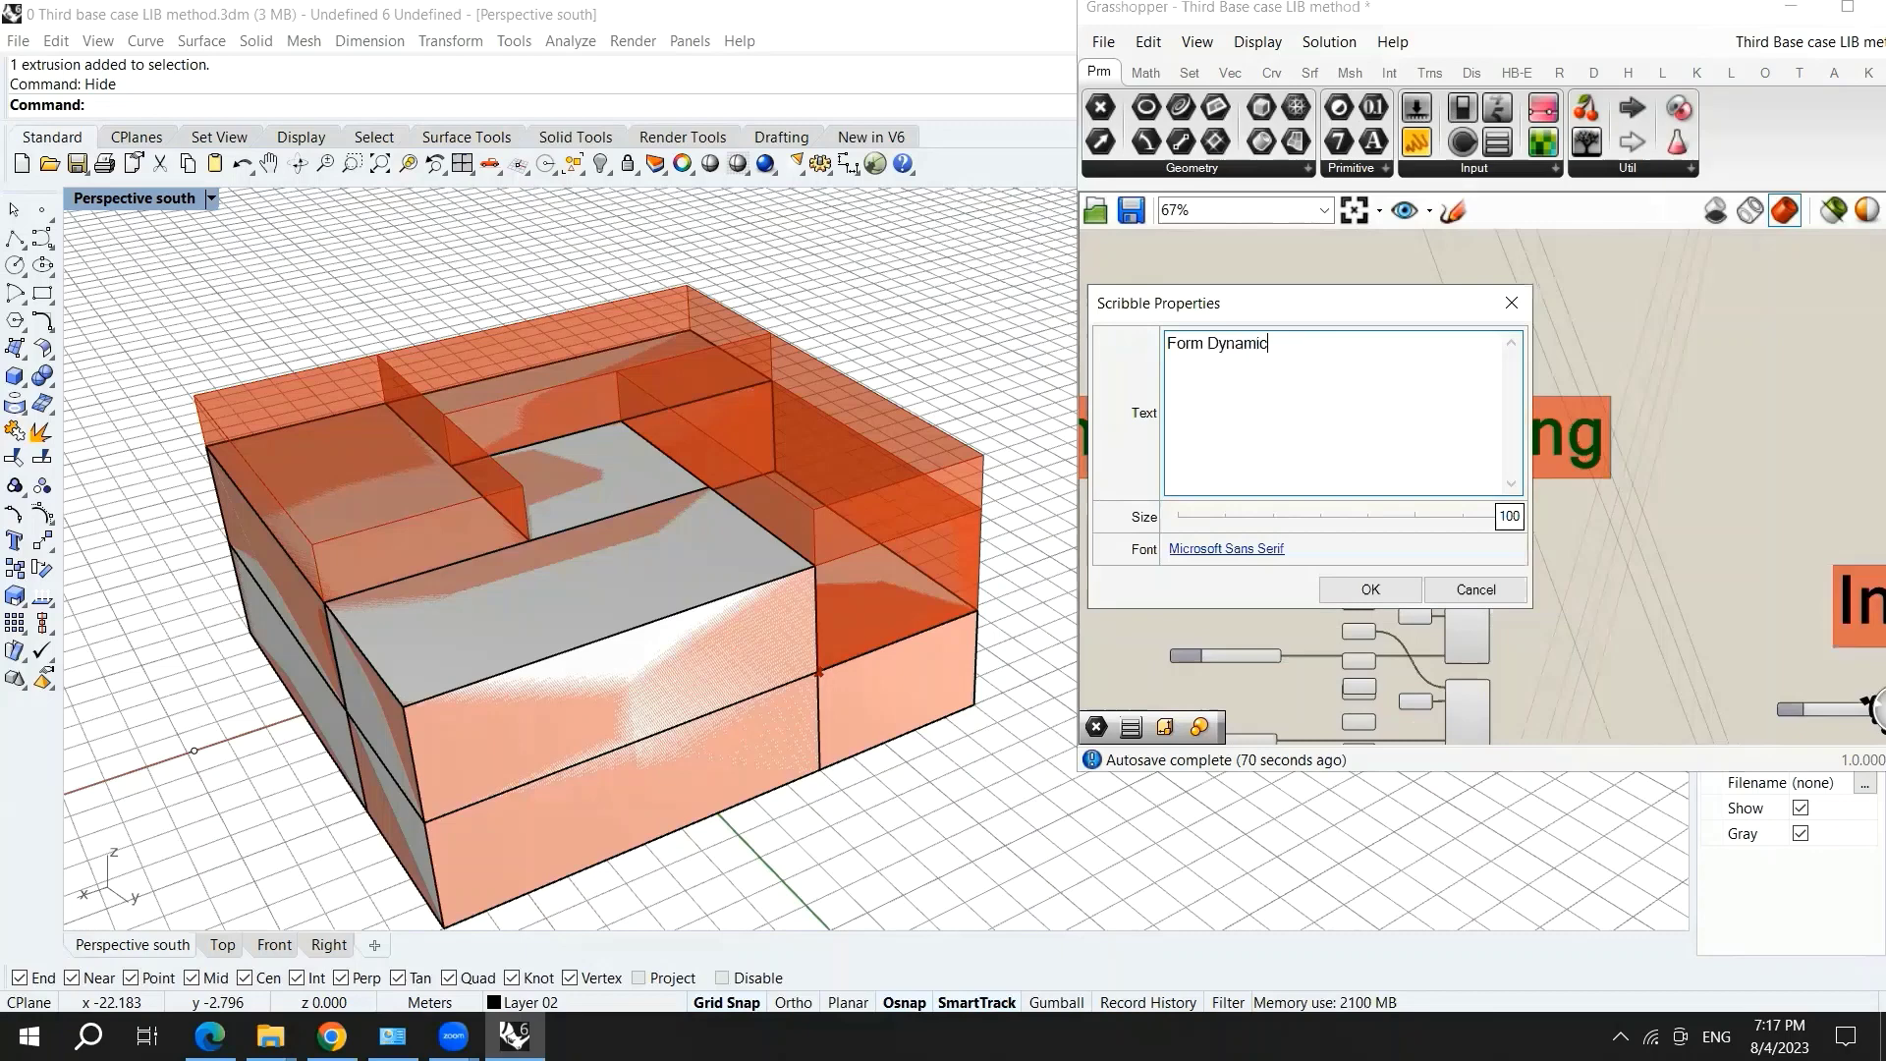
text( parameter)
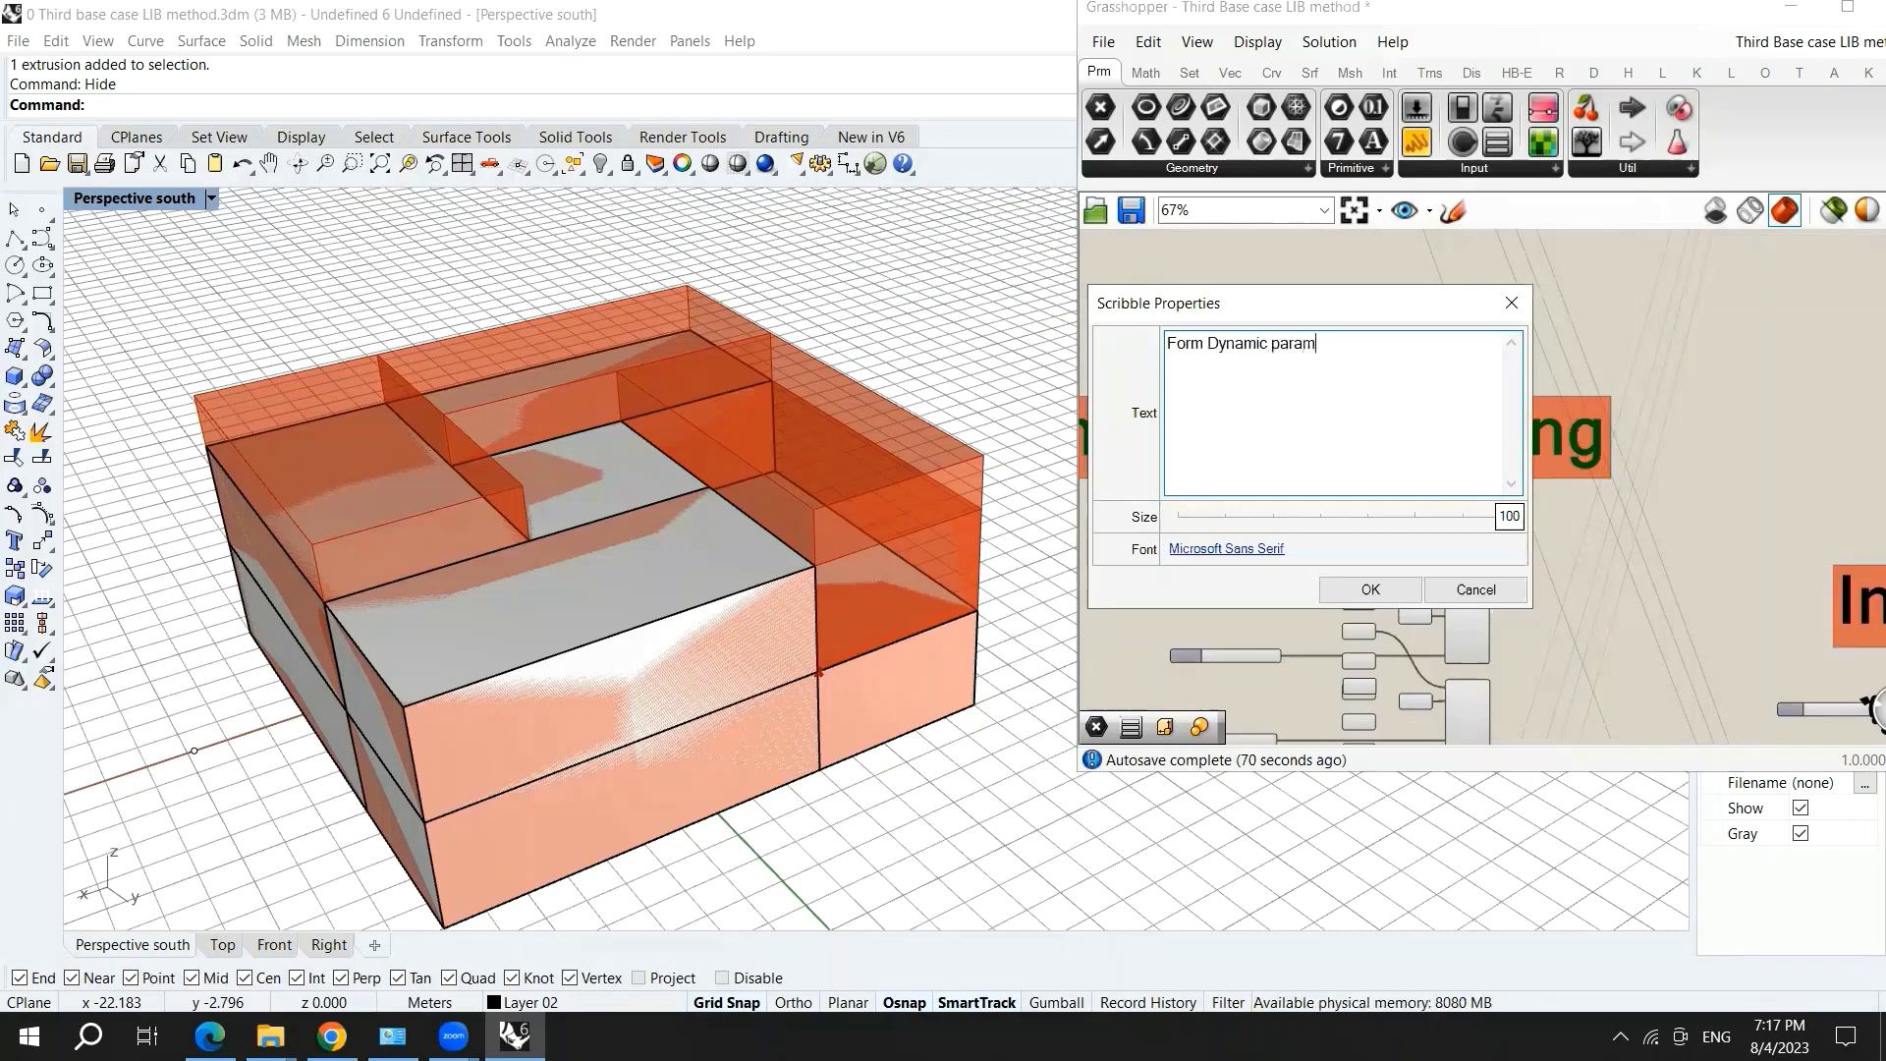
click(1371, 589)
scroll(1440, 352, down, 3)
- Window-select the Form Dynamic parameter heading, three sliders and Scale components, then open the canvas context menu
scroll(1493, 393, up, 2)
right_drag(1515, 405, 1411, 407)
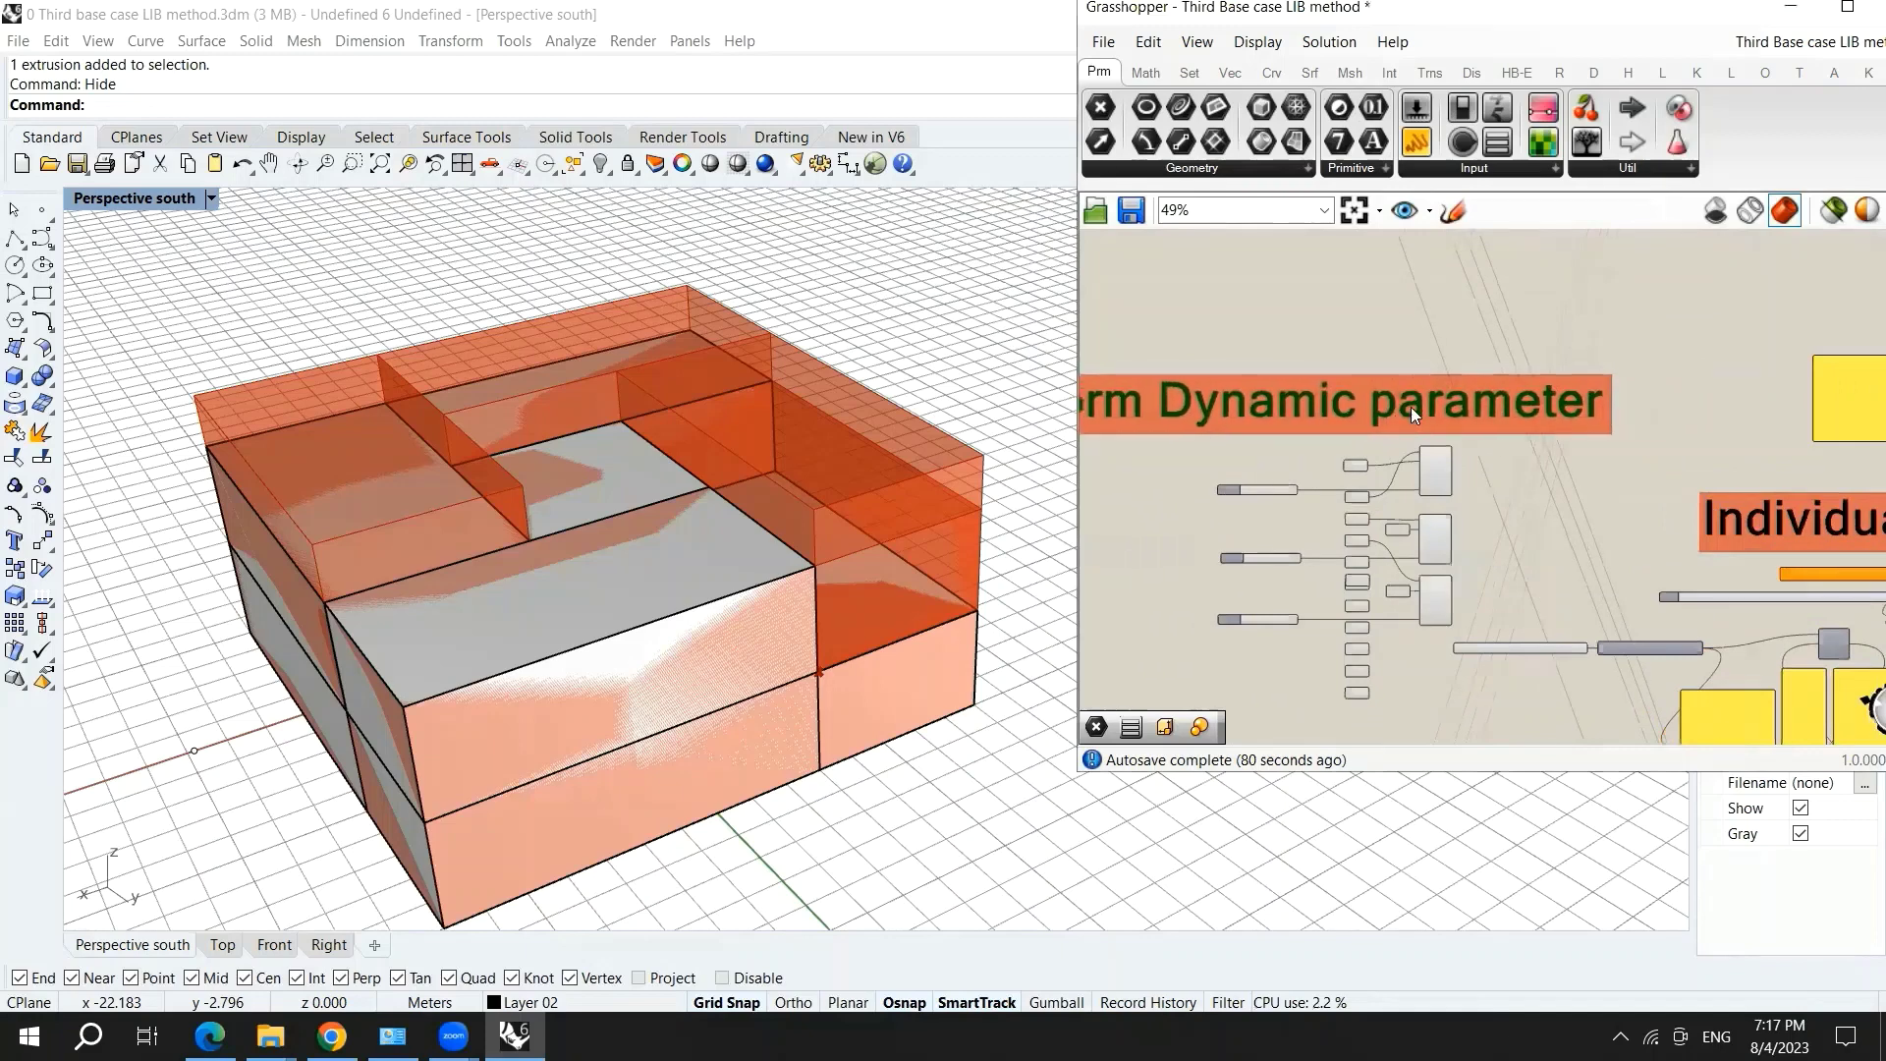
scroll(1273, 491, down, 1)
scroll(1299, 405, up, 2)
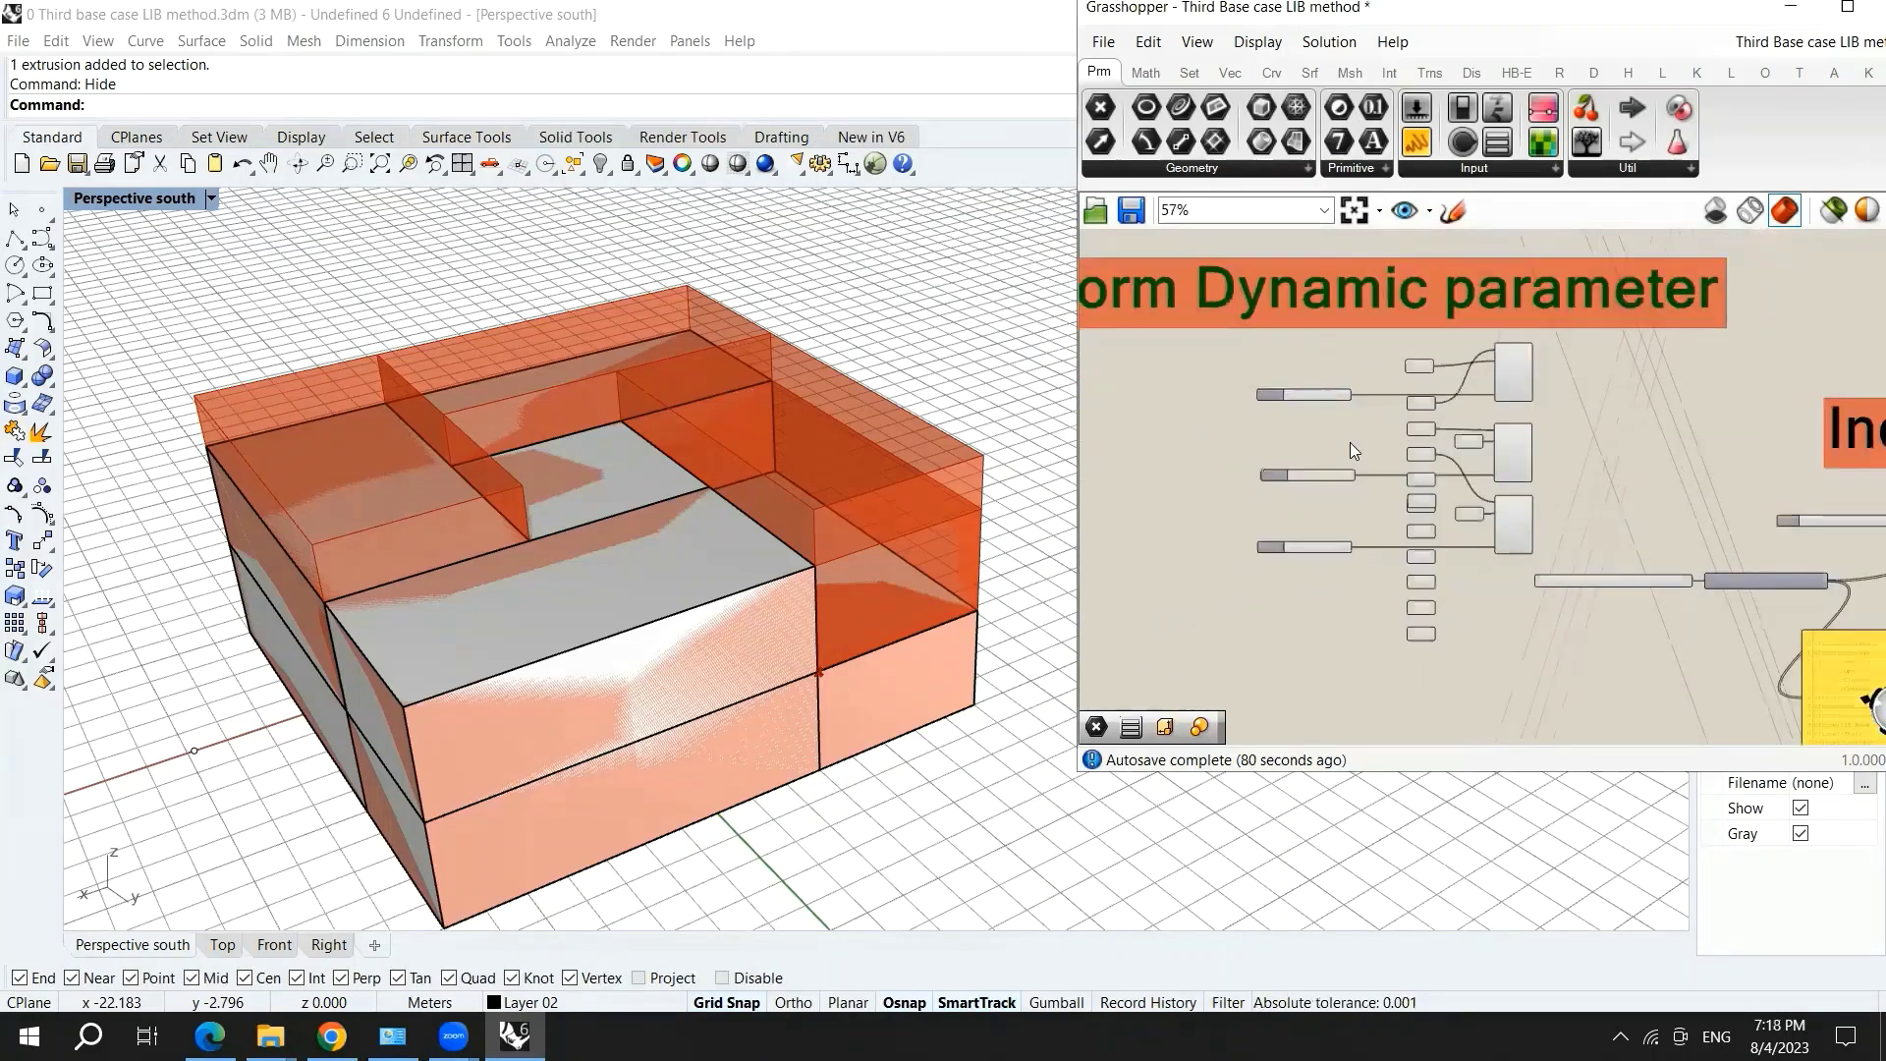
scroll(1305, 407, up, 3)
scroll(1361, 344, up, 1)
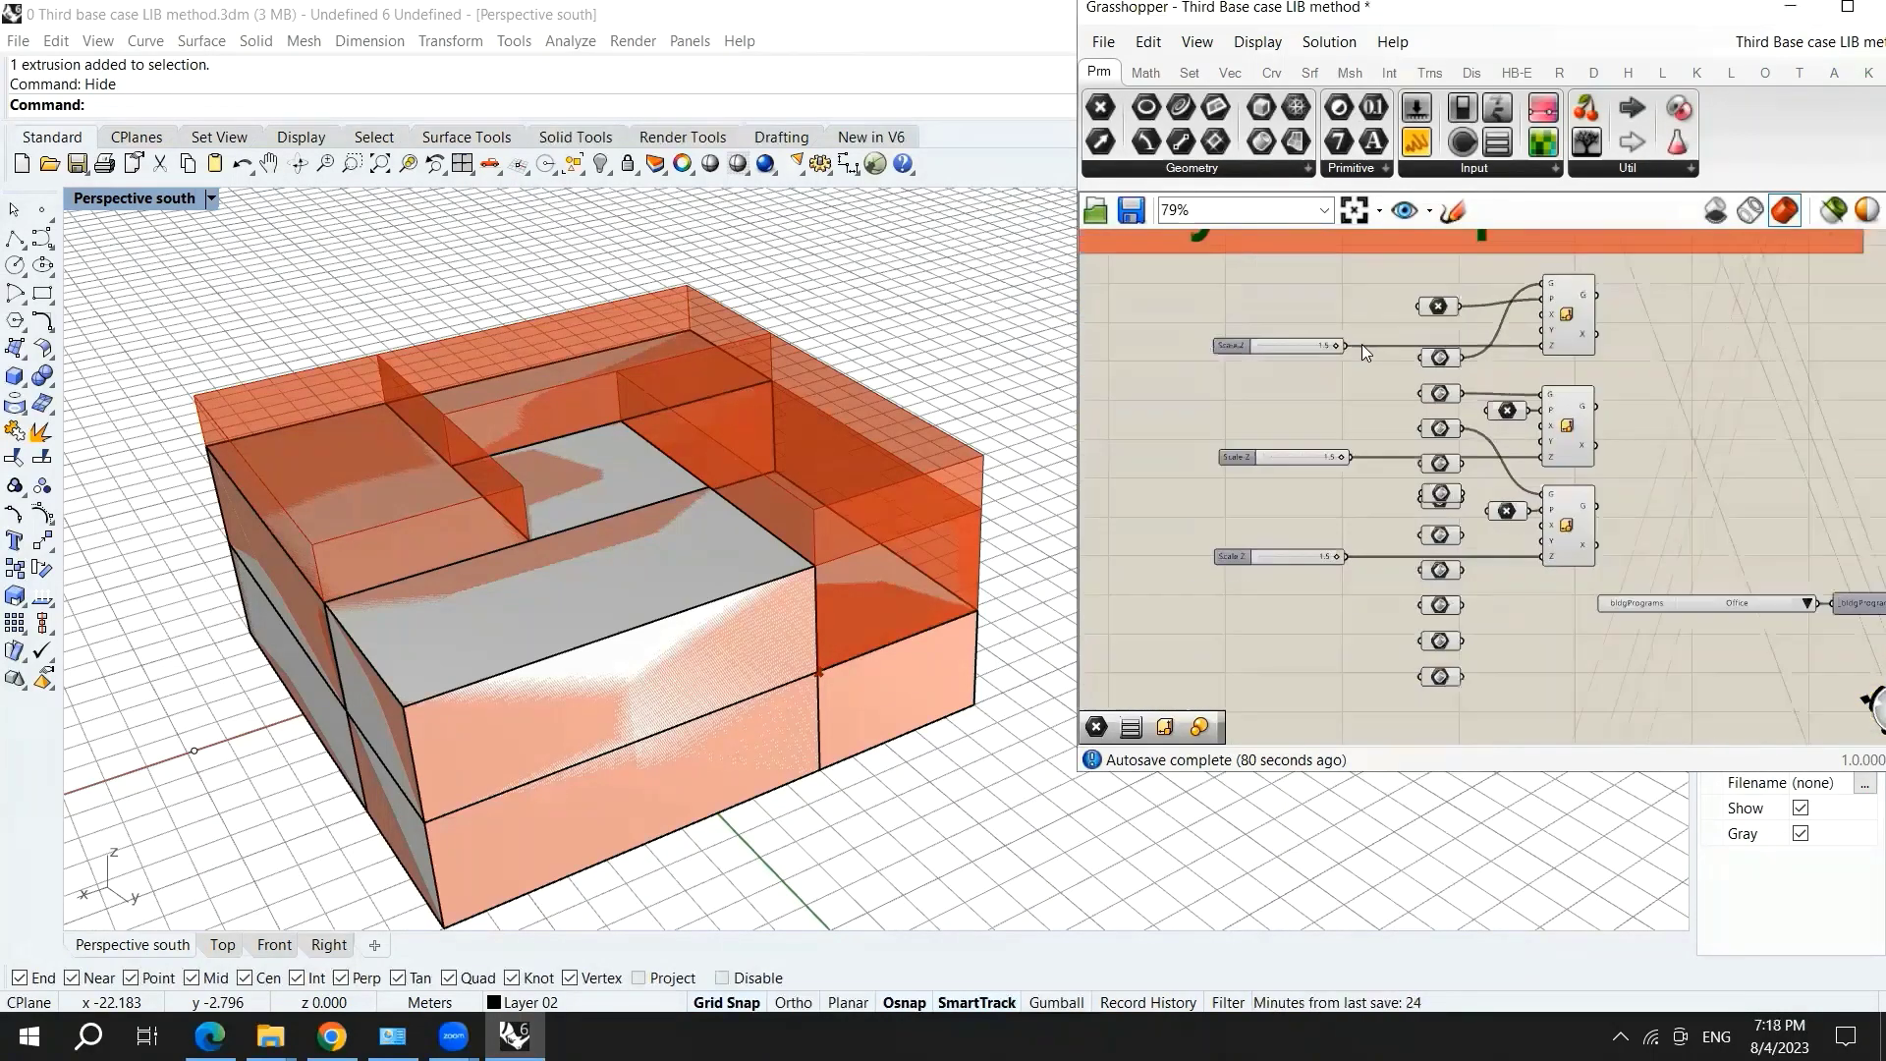
scroll(1362, 344, down, 1)
scroll(1395, 437, down, 3)
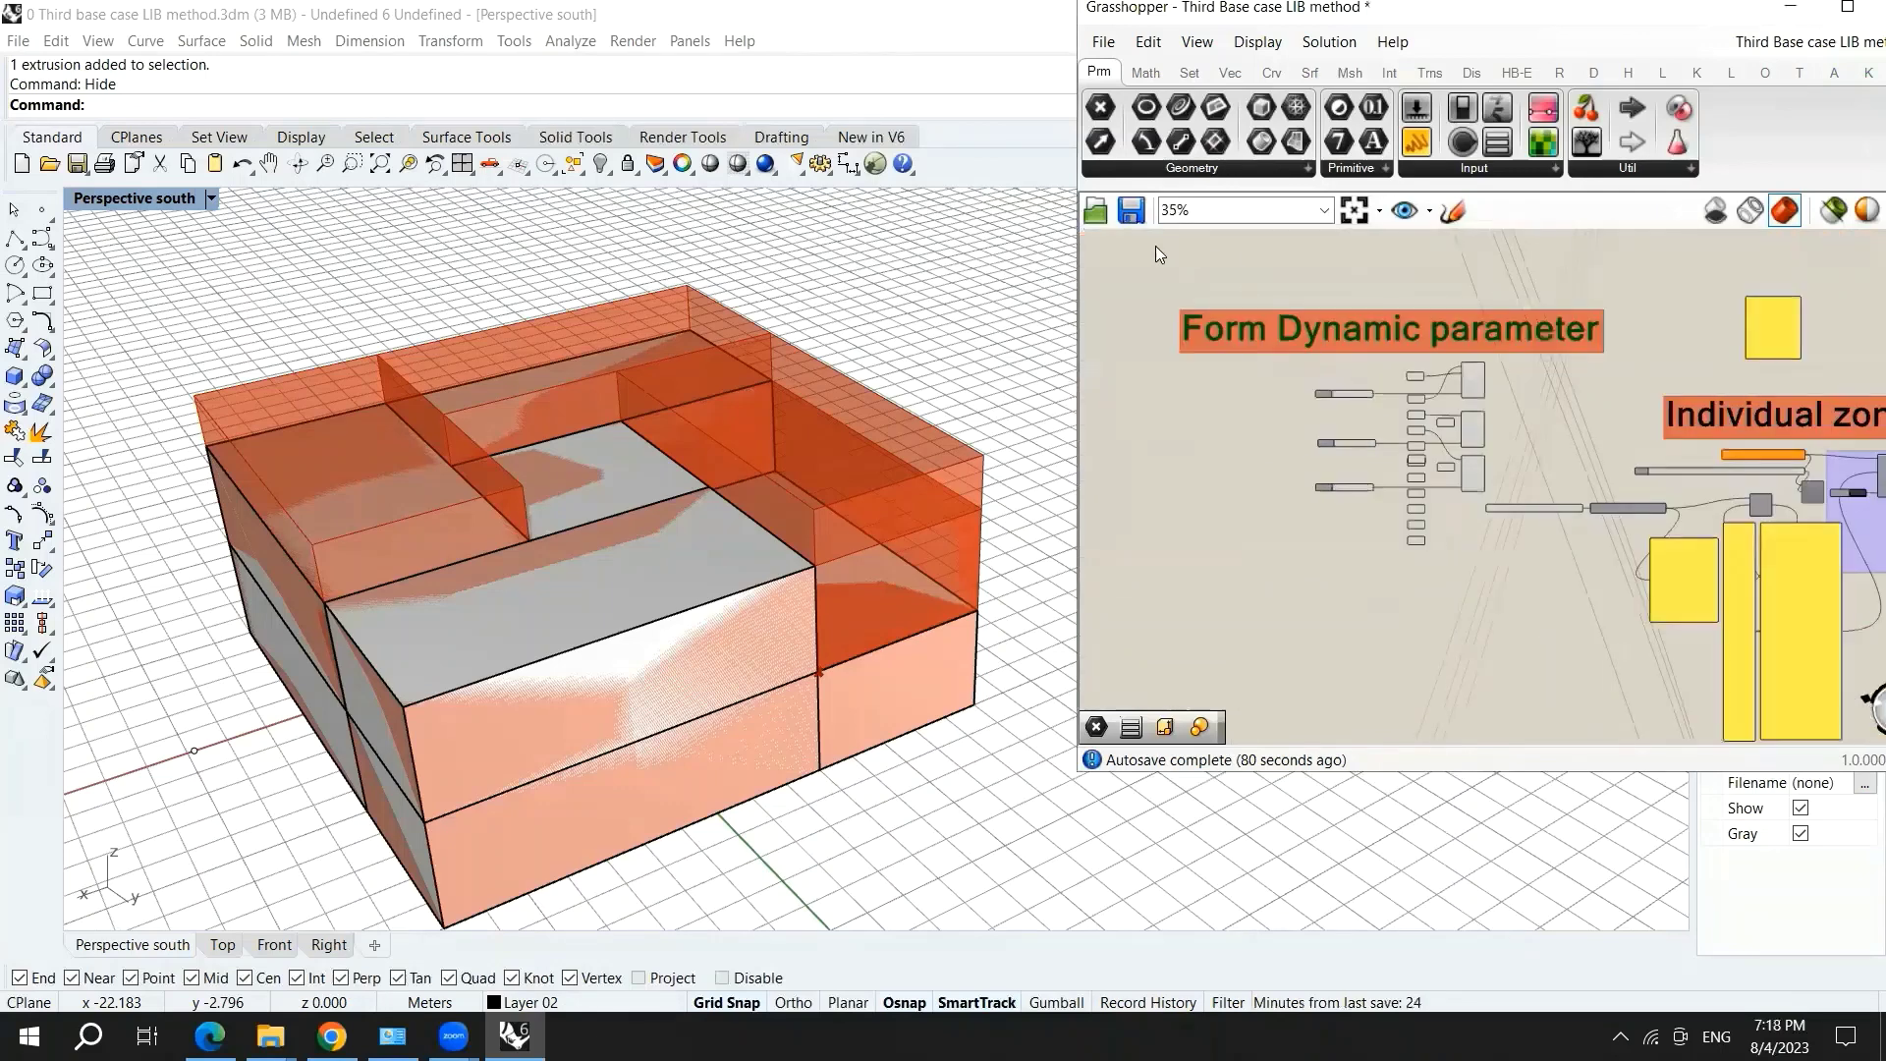
drag(1150, 251, 1503, 566)
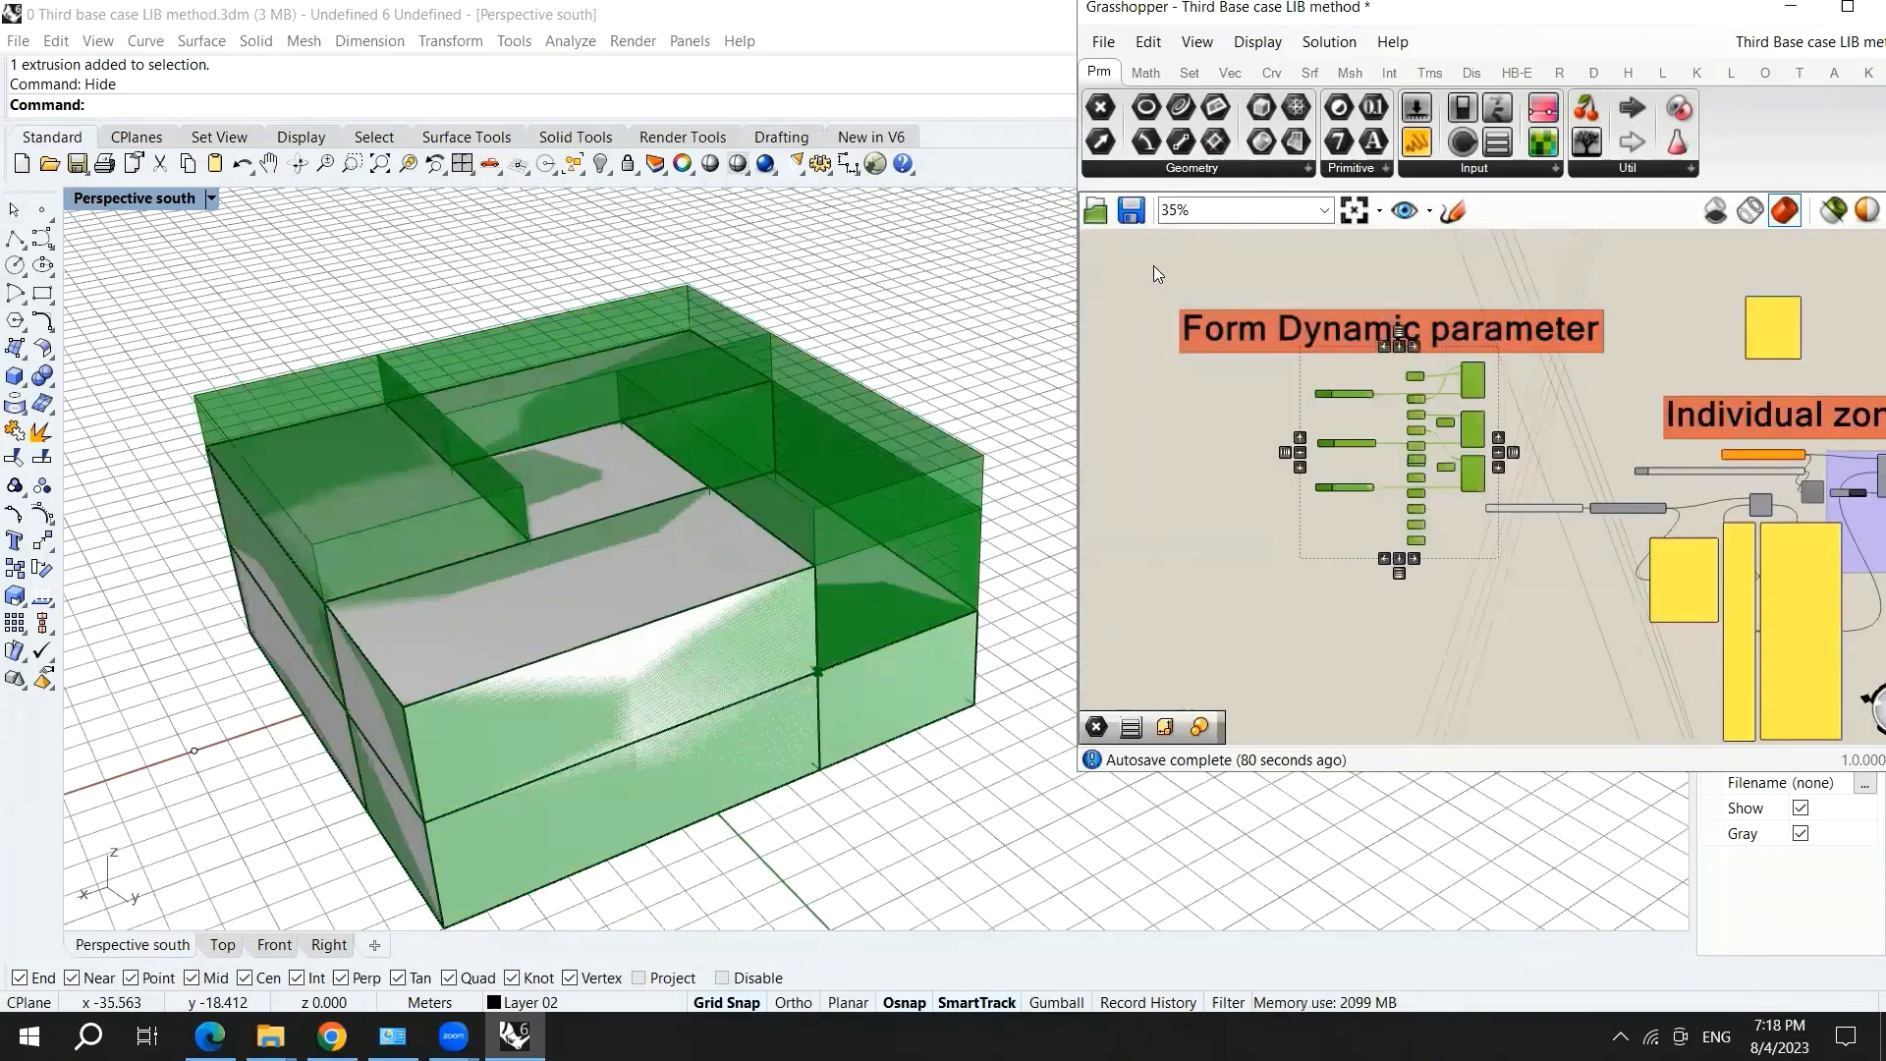
drag(1152, 266, 1635, 422)
right_drag(1484, 328, 1246, 328)
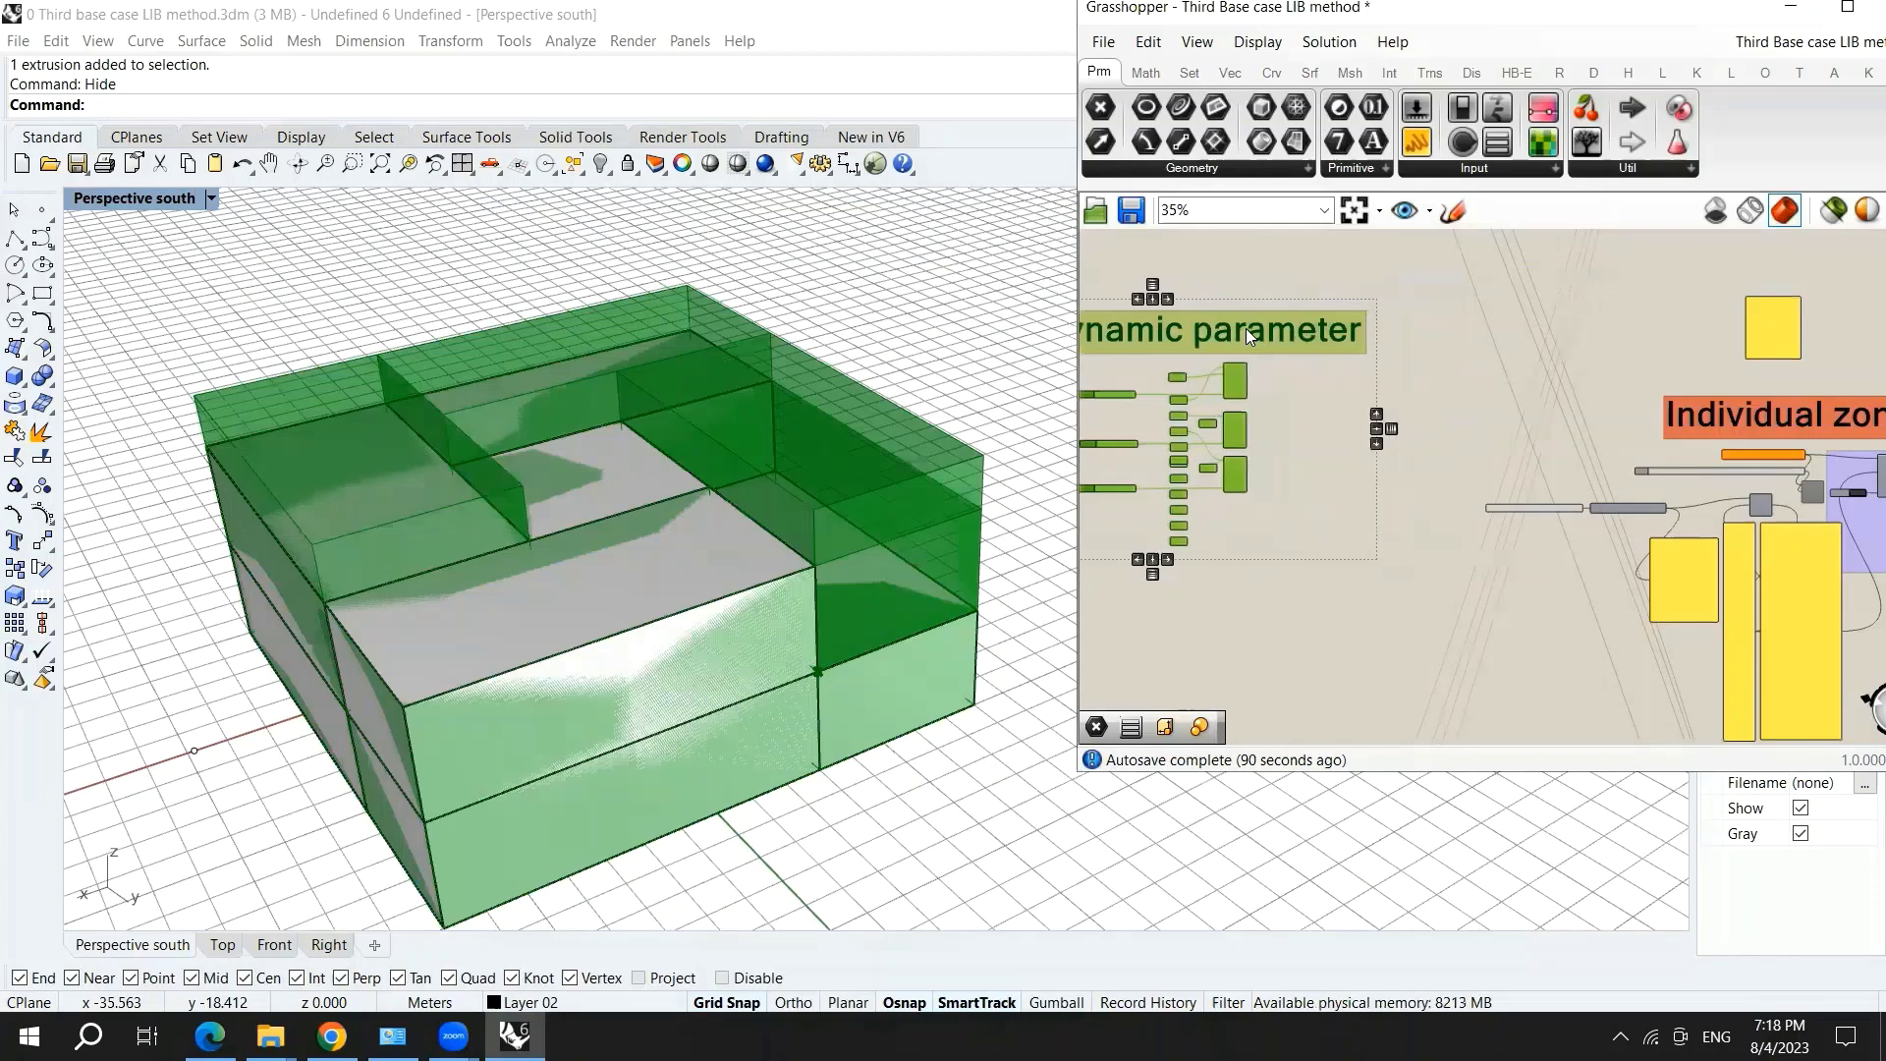
right_click(1301, 261)
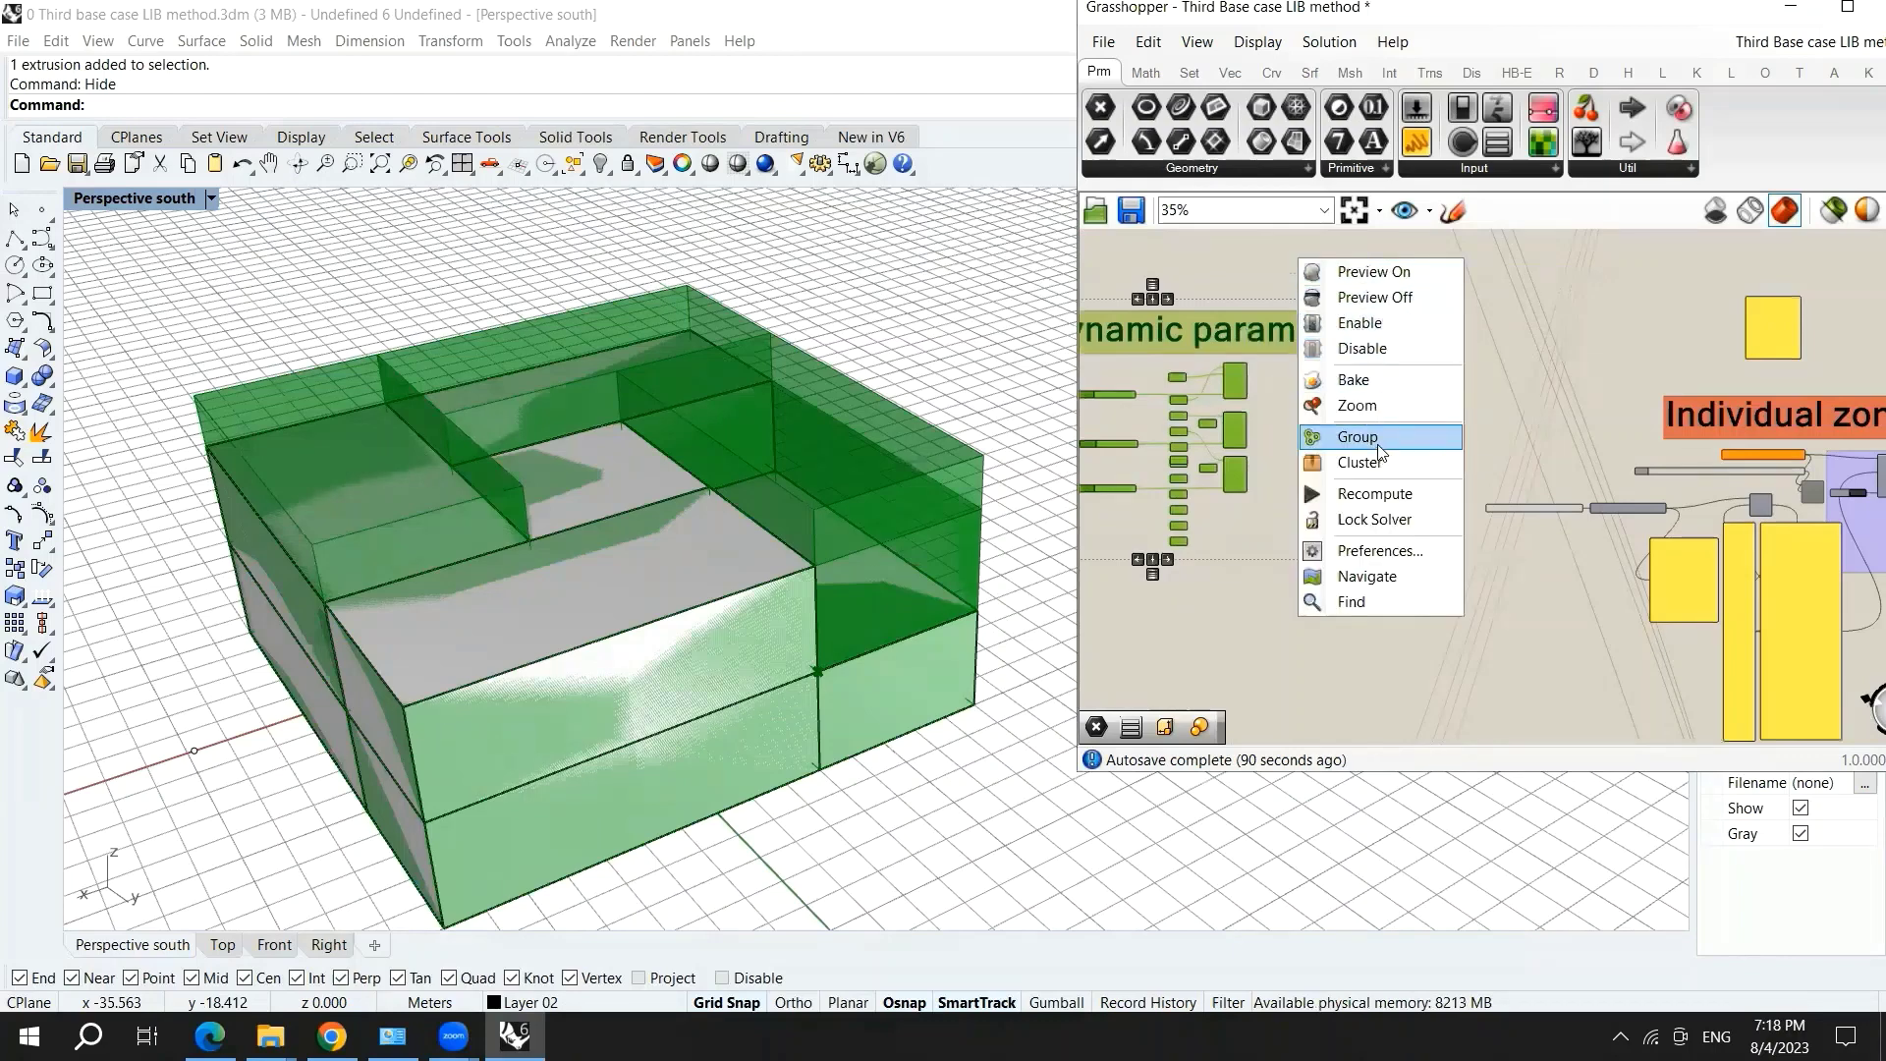